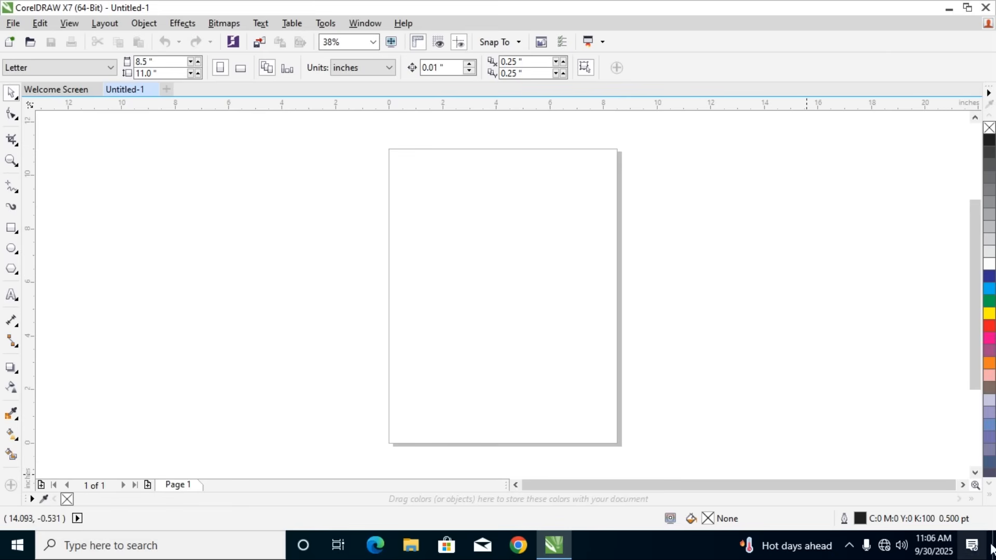
pyautogui.click(11, 194)
pyautogui.click(17, 206)
pyautogui.click(13, 191)
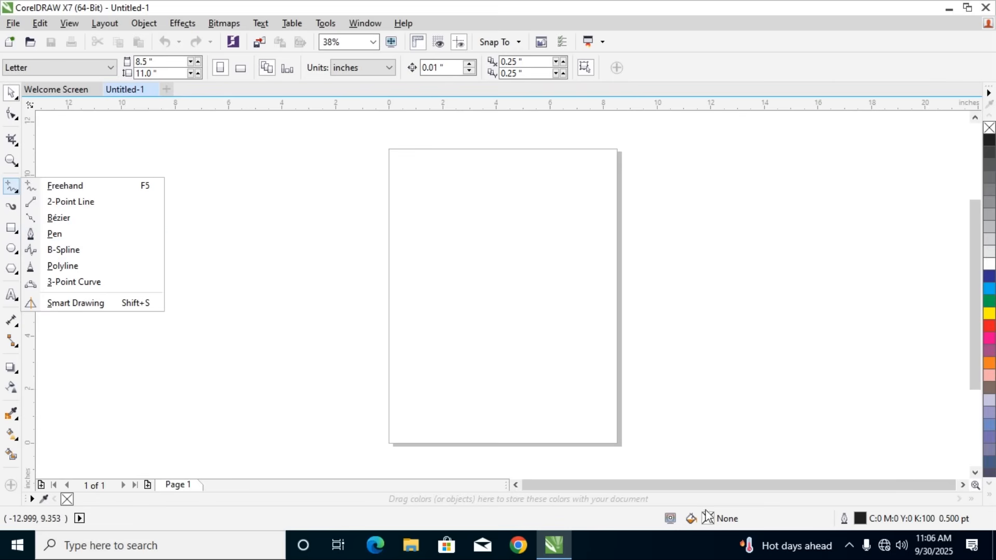
pyautogui.click(848, 546)
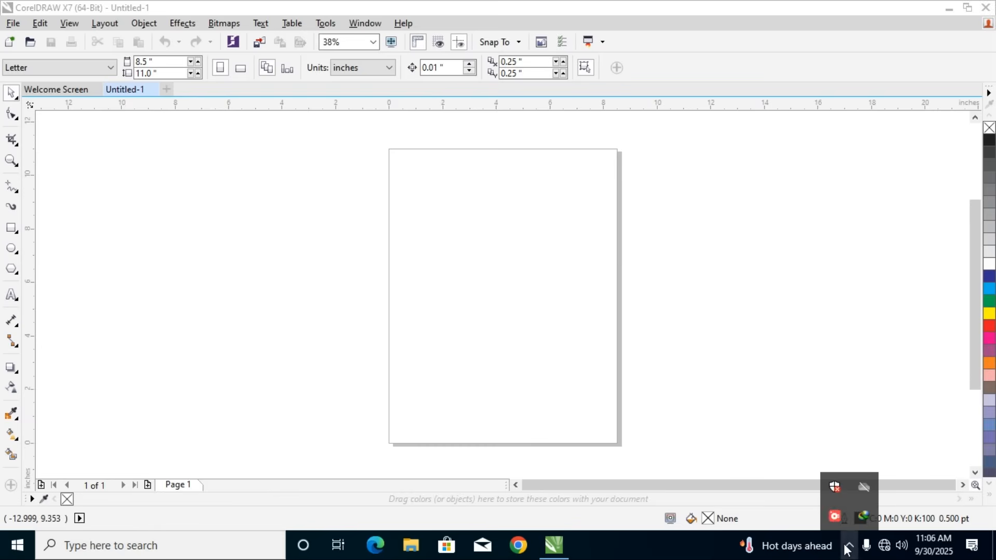
pyautogui.click(849, 545)
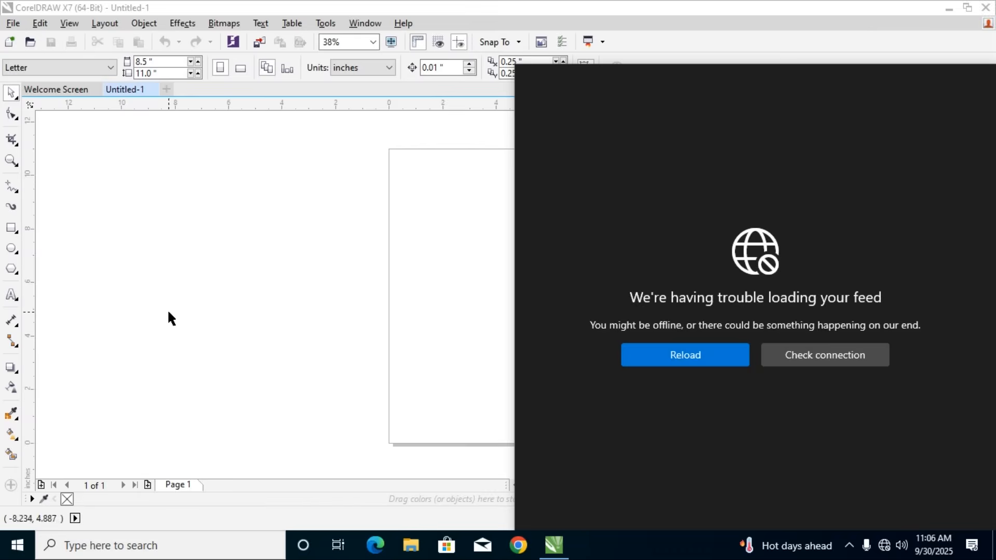
pyautogui.click(16, 193)
pyautogui.click(16, 194)
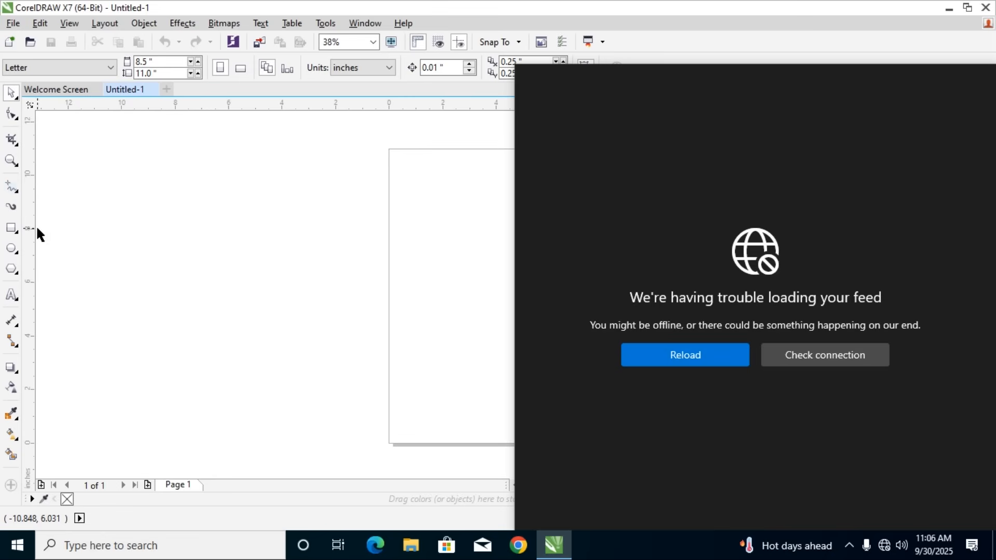
pyautogui.click(16, 192)
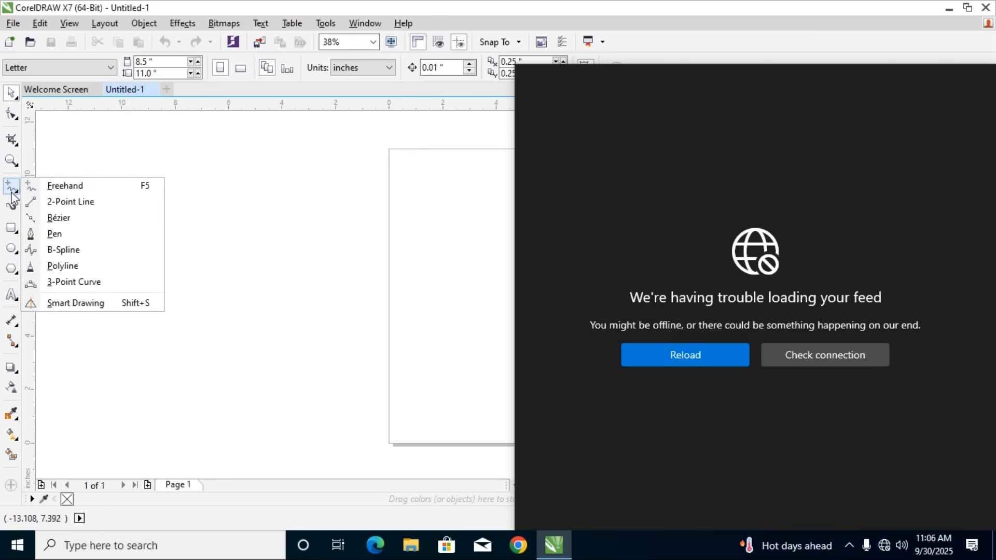
pyautogui.click(17, 193)
pyautogui.click(16, 164)
pyautogui.click(10, 92)
pyautogui.click(49, 93)
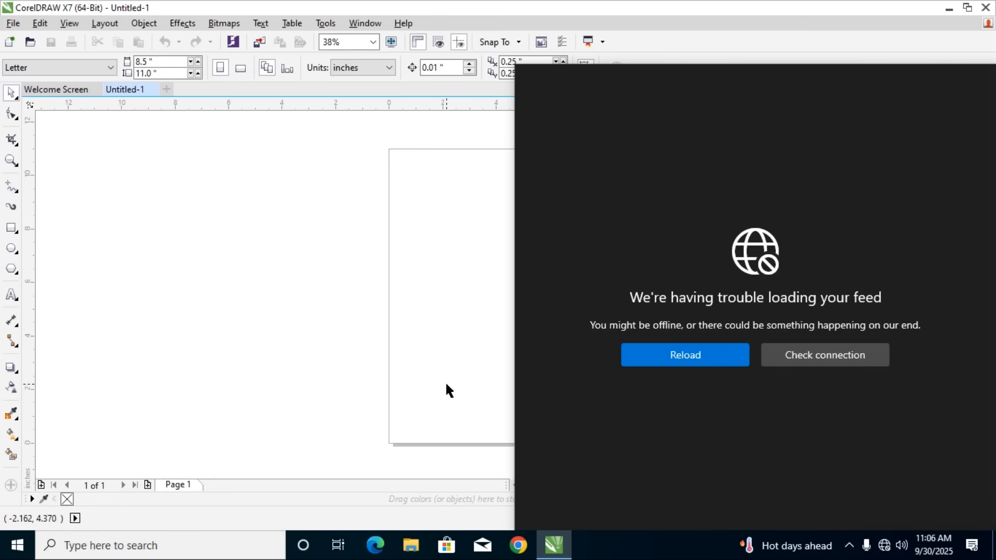
pyautogui.click(886, 547)
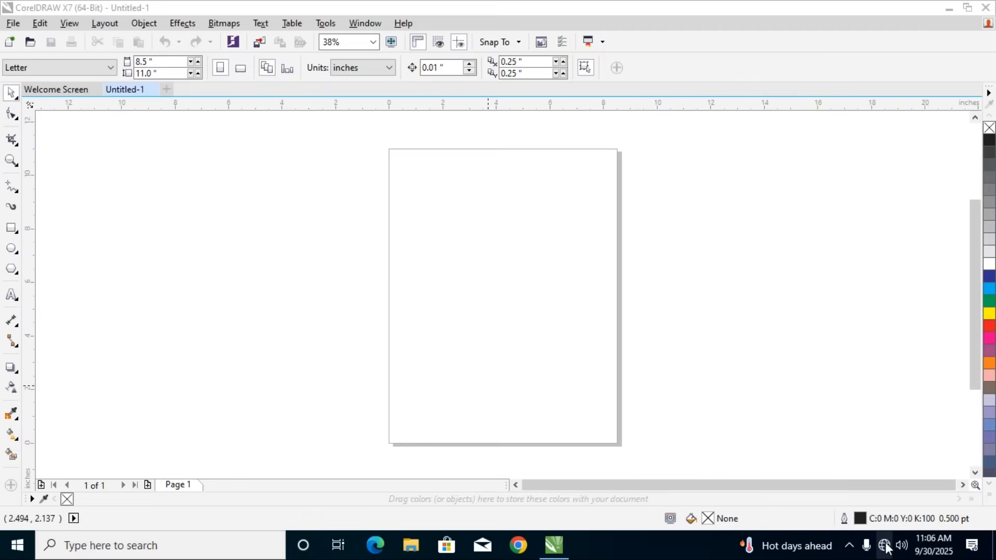
pyautogui.click(884, 547)
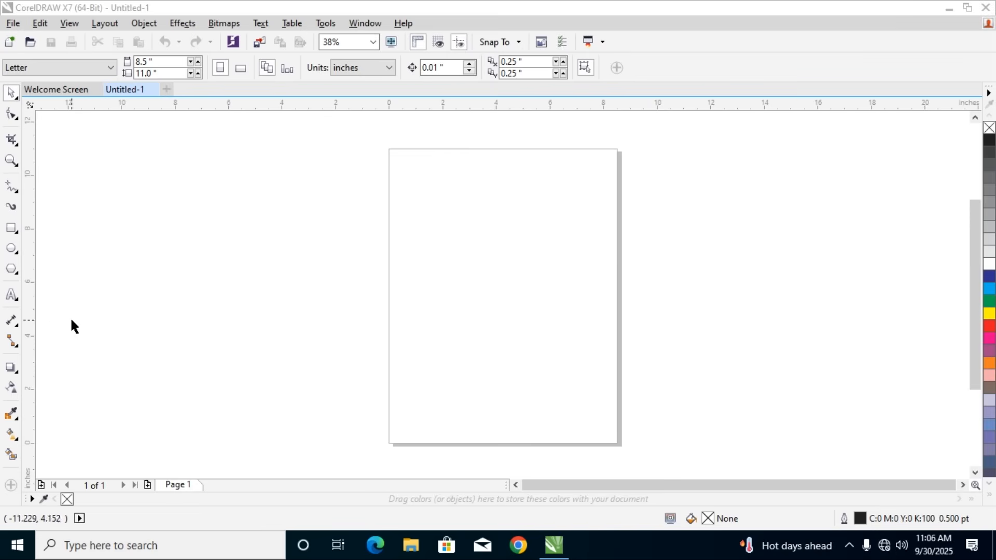
# Draw two wavy Polyline curves across the page, about 27.4 × 6.4 and 21.4 × 2.1 inches, deleting each one after drawing it
pyautogui.click(11, 189)
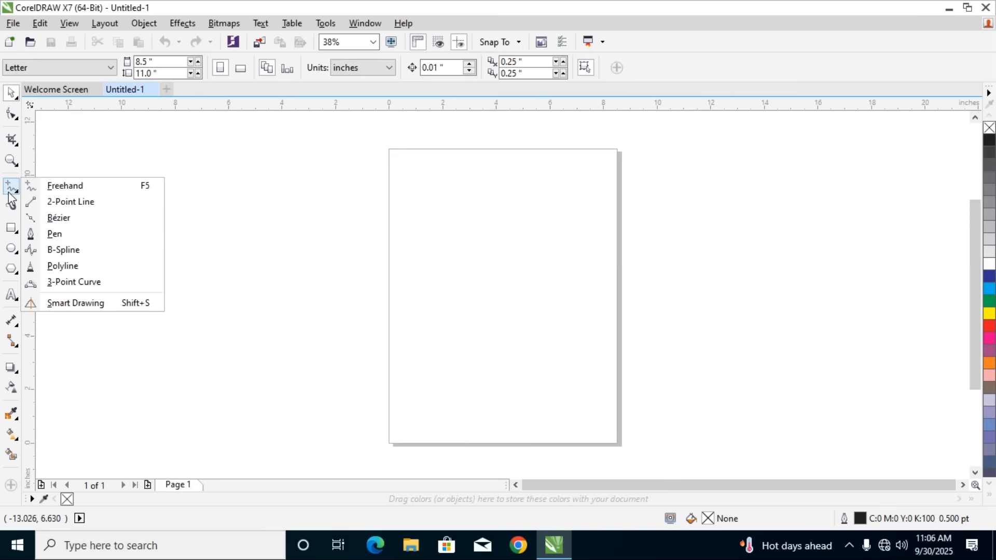
pyautogui.click(83, 268)
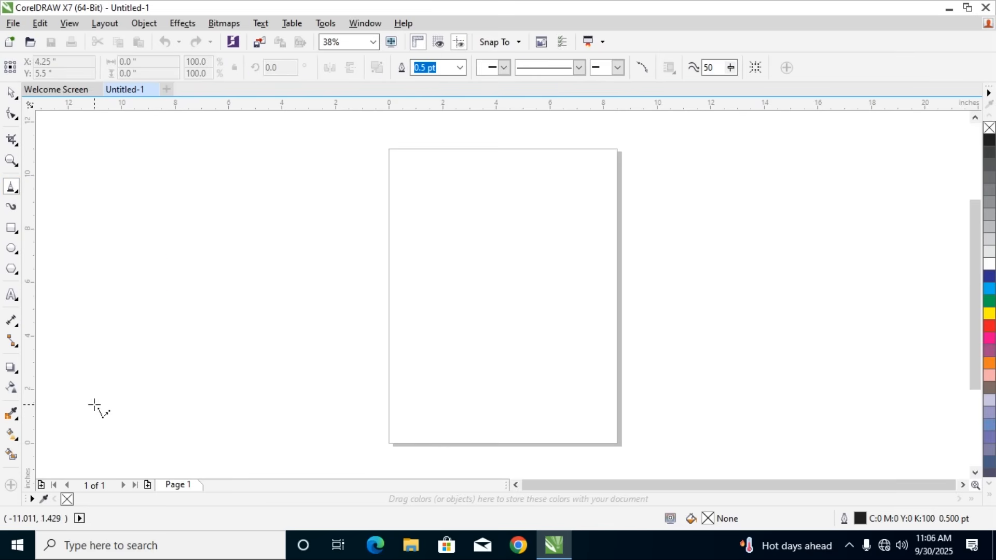
pyautogui.moveTo(95, 405)
pyautogui.mouseDown()
pyautogui.moveTo(109, 311)
pyautogui.moveTo(141, 303)
pyautogui.moveTo(175, 381)
pyautogui.moveTo(210, 376)
pyautogui.moveTo(220, 295)
pyautogui.moveTo(244, 280)
pyautogui.moveTo(315, 375)
pyautogui.moveTo(351, 329)
pyautogui.moveTo(354, 282)
pyautogui.moveTo(408, 293)
pyautogui.moveTo(431, 362)
pyautogui.moveTo(485, 353)
pyautogui.moveTo(477, 269)
pyautogui.moveTo(543, 273)
pyautogui.moveTo(576, 372)
pyautogui.moveTo(647, 333)
pyautogui.moveTo(642, 249)
pyautogui.moveTo(675, 241)
pyautogui.moveTo(689, 365)
pyautogui.moveTo(747, 363)
pyautogui.moveTo(747, 248)
pyautogui.moveTo(763, 242)
pyautogui.moveTo(797, 296)
pyautogui.moveTo(806, 353)
pyautogui.mouseUp()
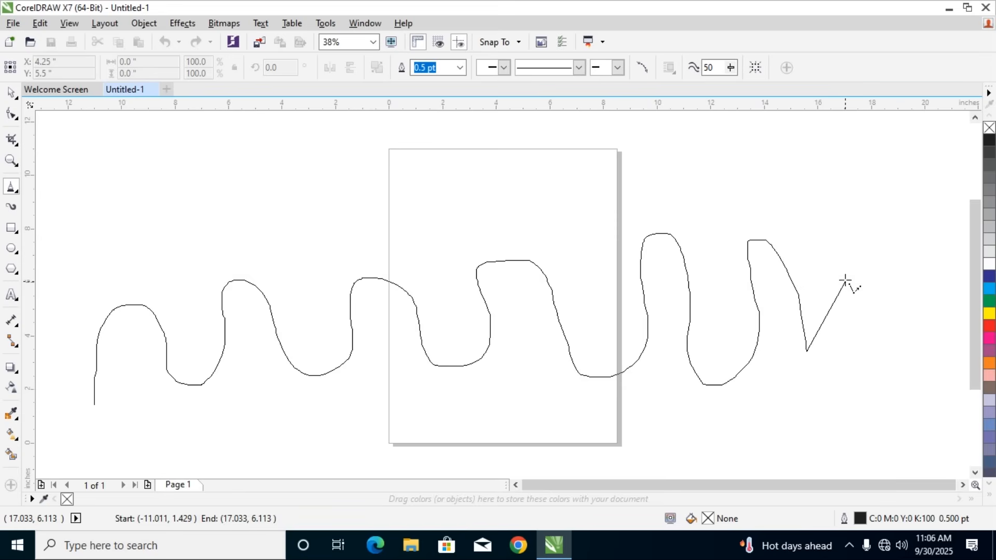
pyautogui.click(828, 318)
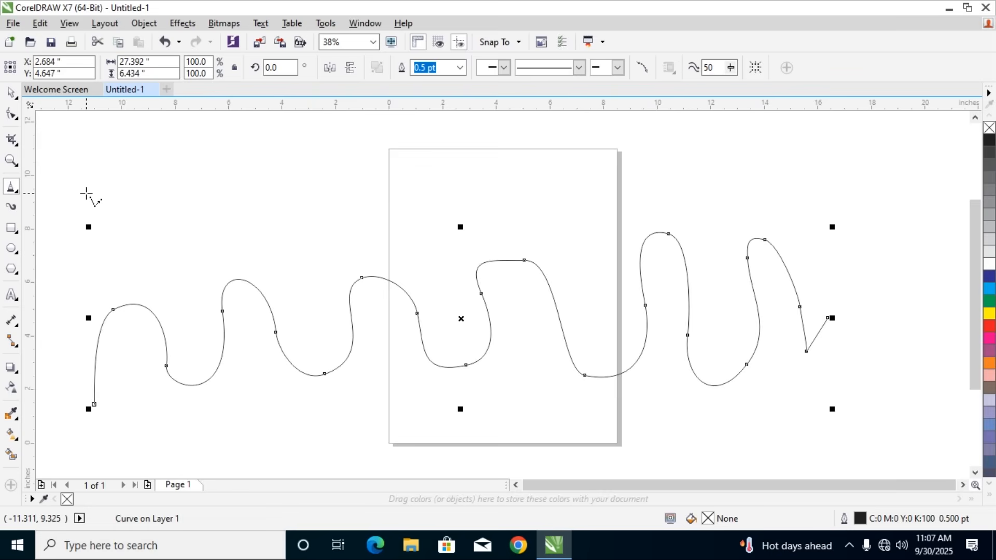
pyautogui.press('pagedown')
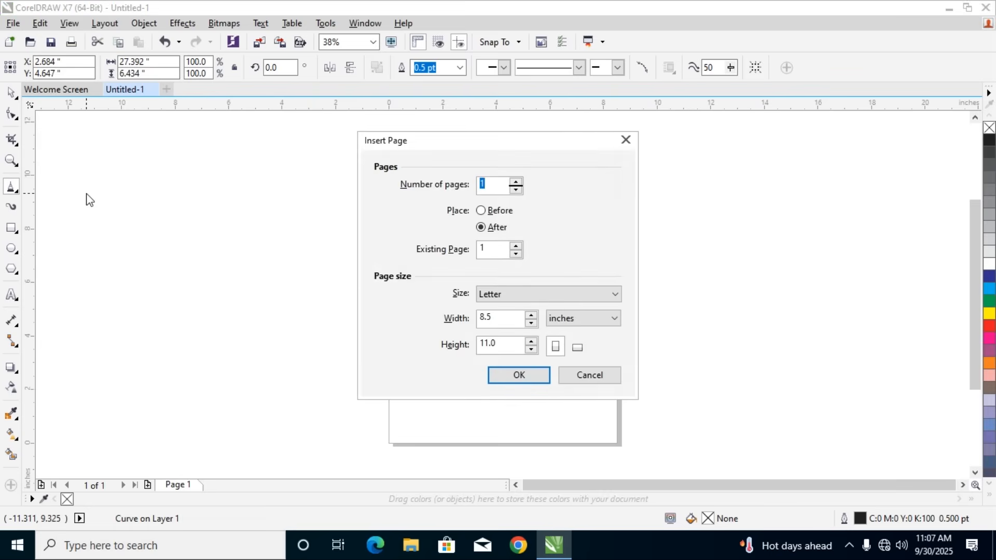
pyautogui.click(584, 383)
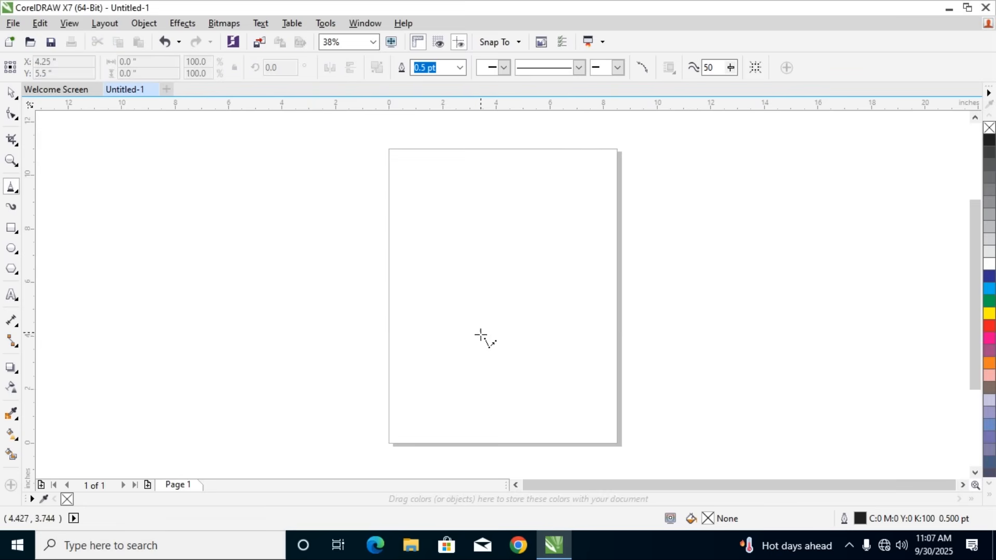
pyautogui.moveTo(125, 319)
pyautogui.mouseDown()
pyautogui.moveTo(293, 322)
pyautogui.moveTo(469, 290)
pyautogui.moveTo(698, 277)
pyautogui.moveTo(423, 252)
pyautogui.moveTo(633, 302)
pyautogui.moveTo(695, 281)
pyautogui.mouseUp()
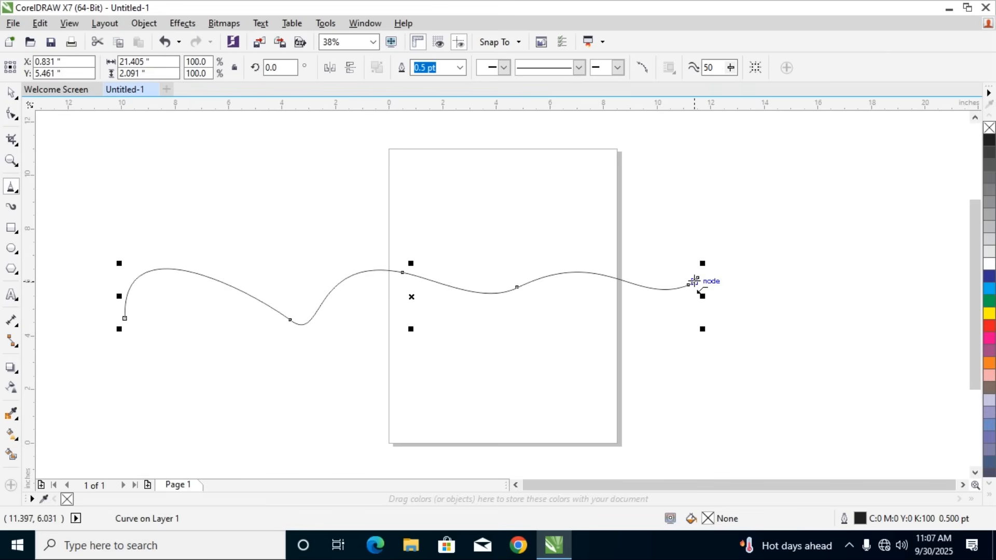
pyautogui.press('Delete')
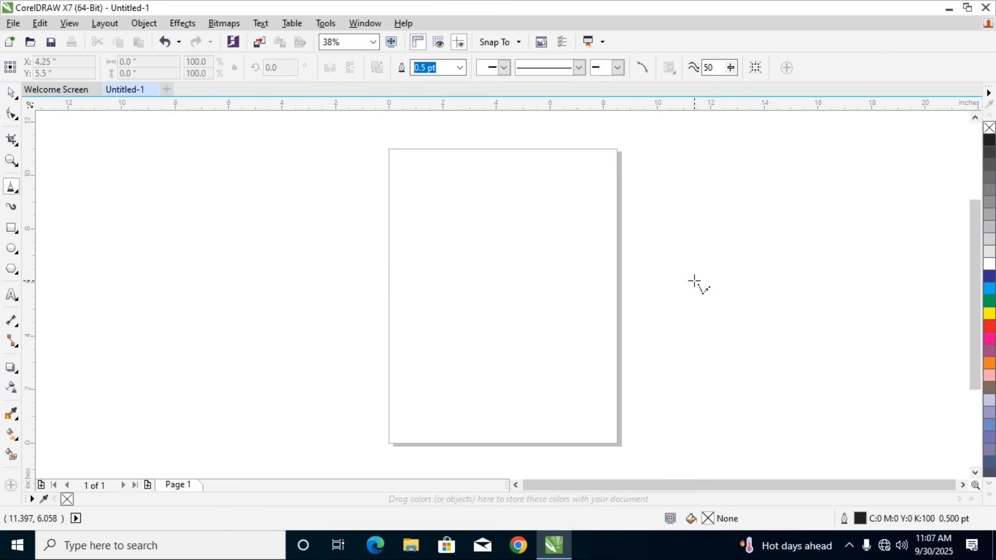
# Draw a three-peaked zigzag polyline about 8.5 × 8.1 inches, running between the page's two lower corners
pyautogui.click(13, 189)
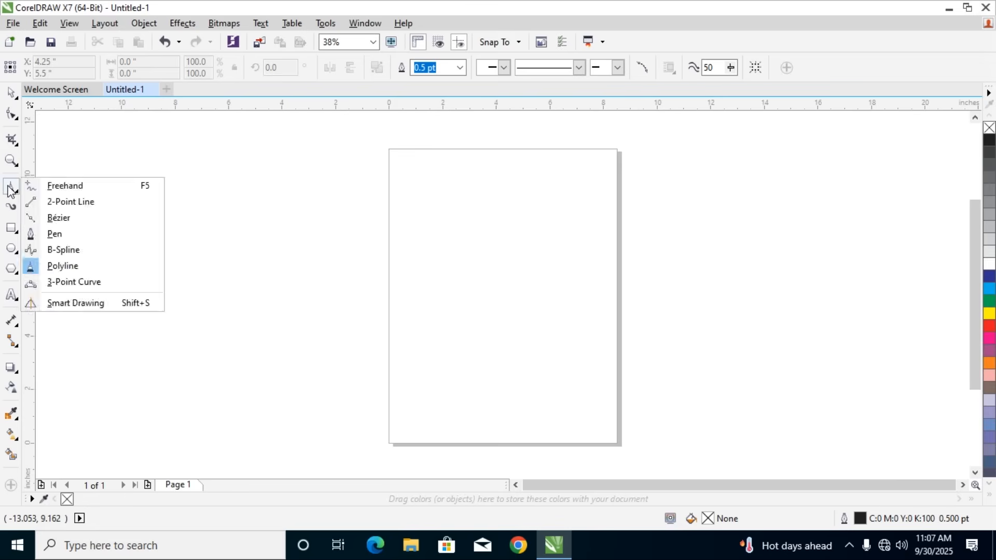
pyautogui.click(16, 192)
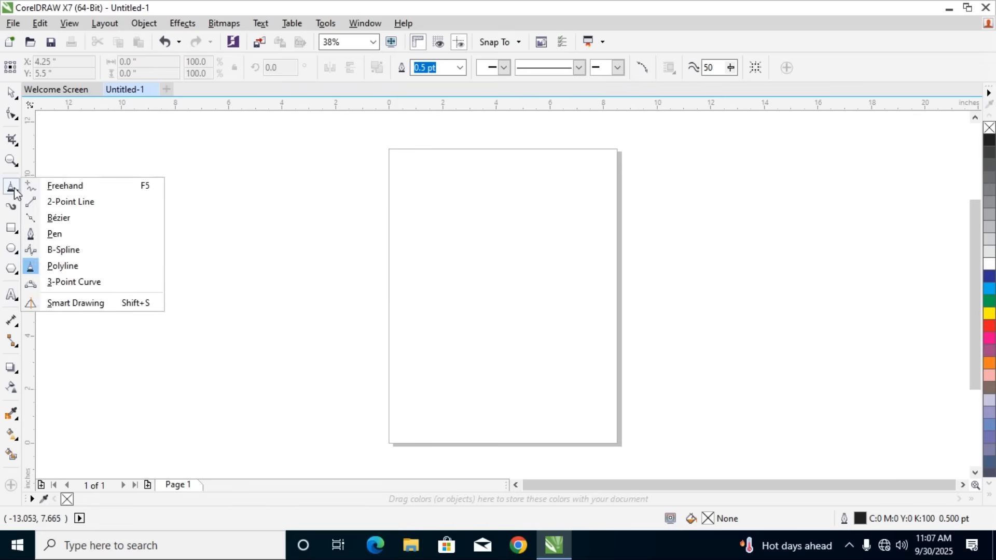
pyautogui.click(66, 266)
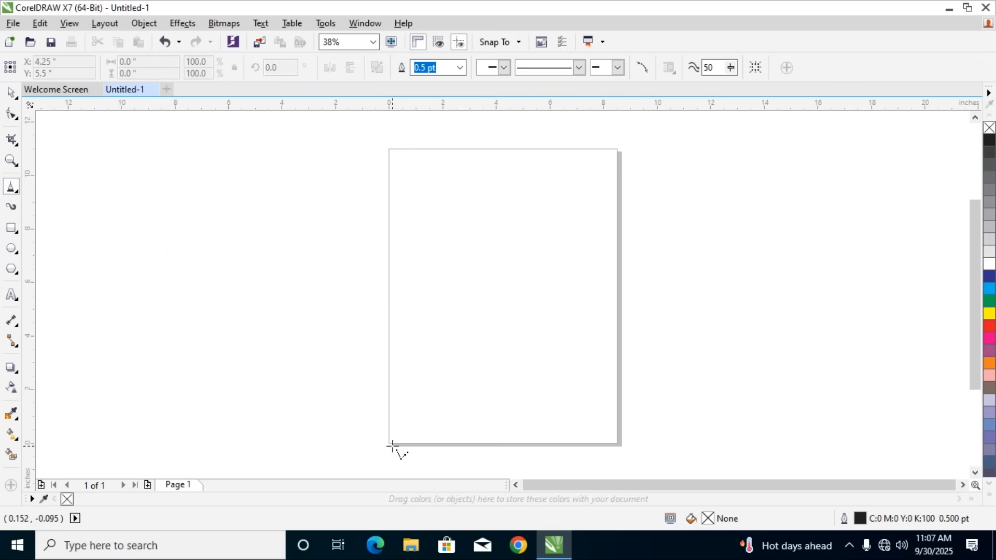
pyautogui.moveTo(392, 443); pyautogui.dragTo(437, 229)
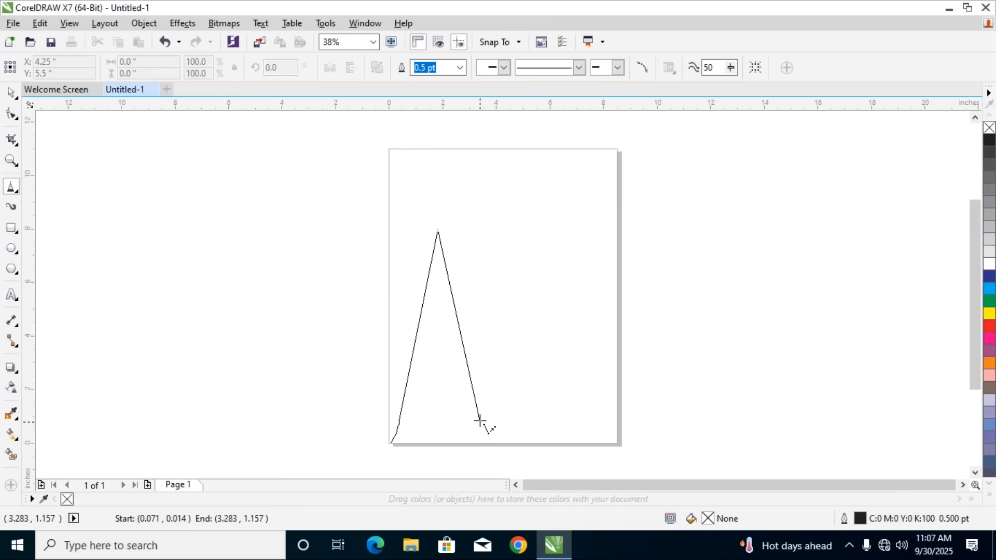
pyautogui.click(486, 447)
pyautogui.click(501, 237)
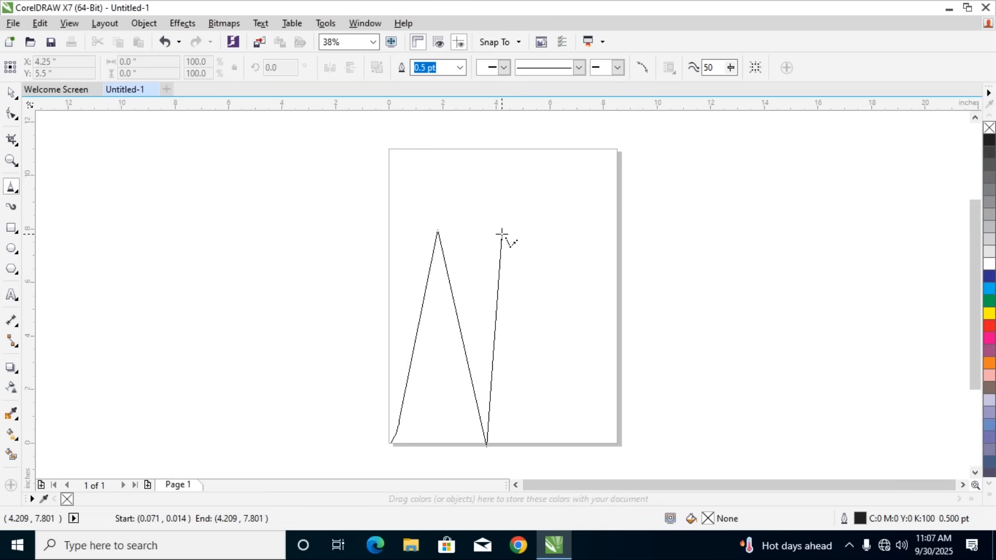
pyautogui.click(553, 442)
pyautogui.click(556, 238)
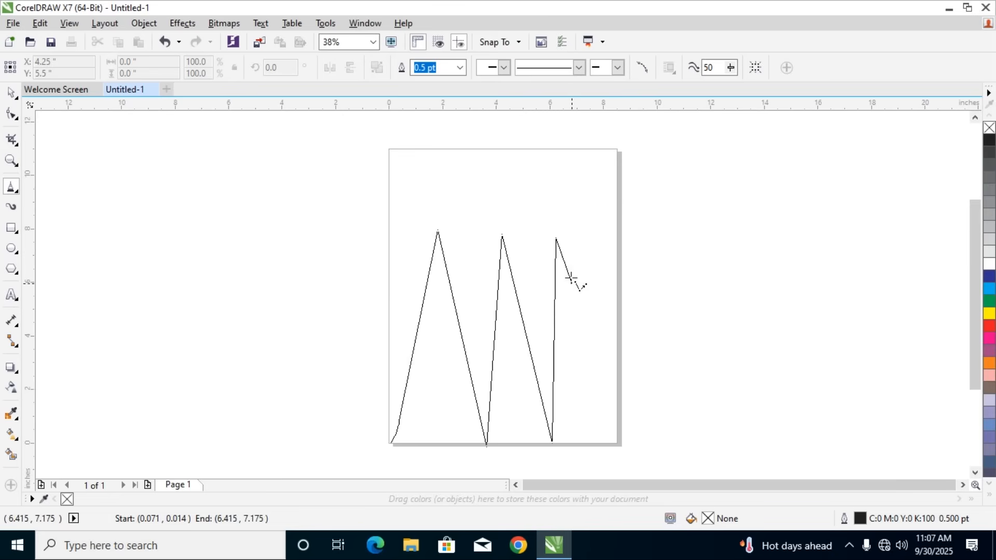
pyautogui.doubleClick(618, 445)
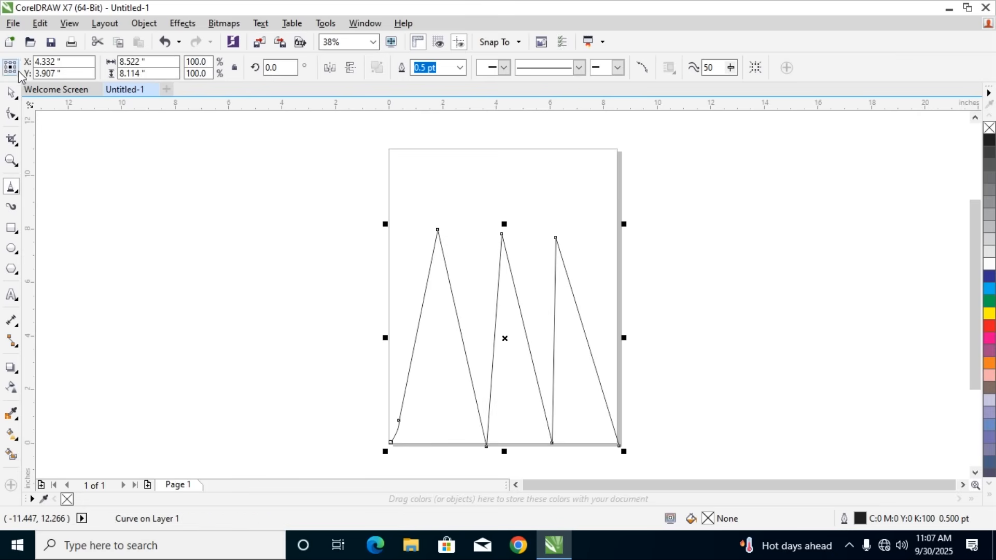
# Give the zigzag curve a closely dotted line style and a 12.0 pt outline width
pyautogui.click(12, 95)
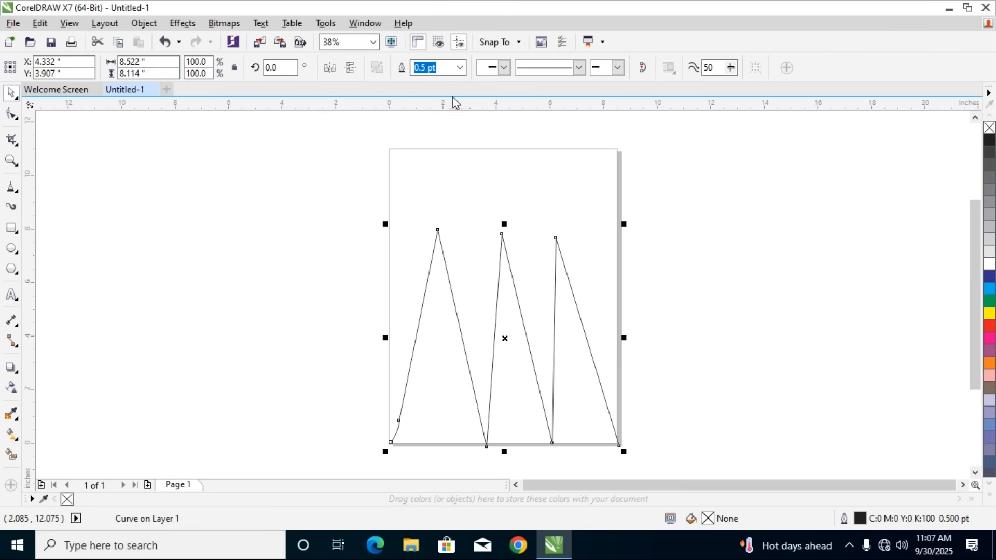
pyautogui.click(579, 69)
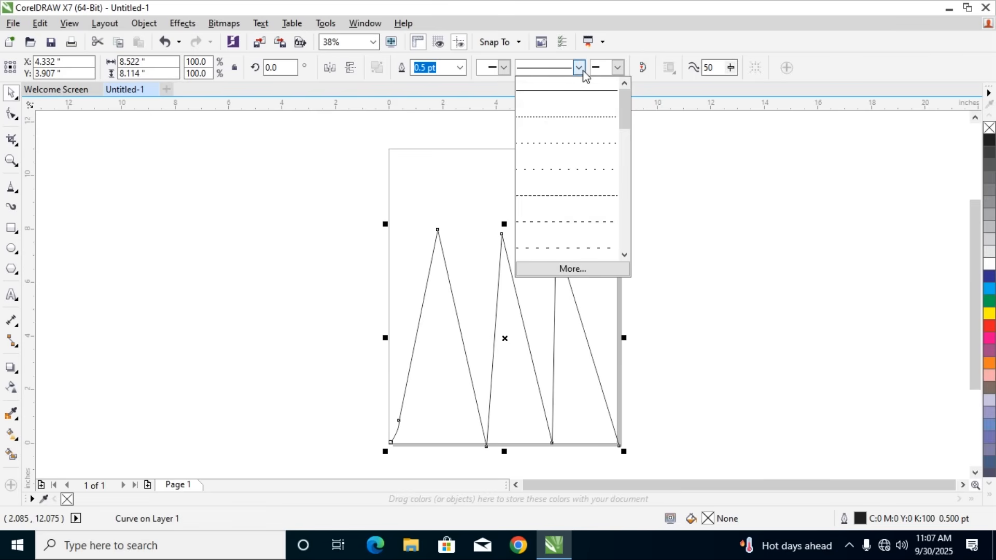
pyautogui.click(560, 125)
pyautogui.click(459, 68)
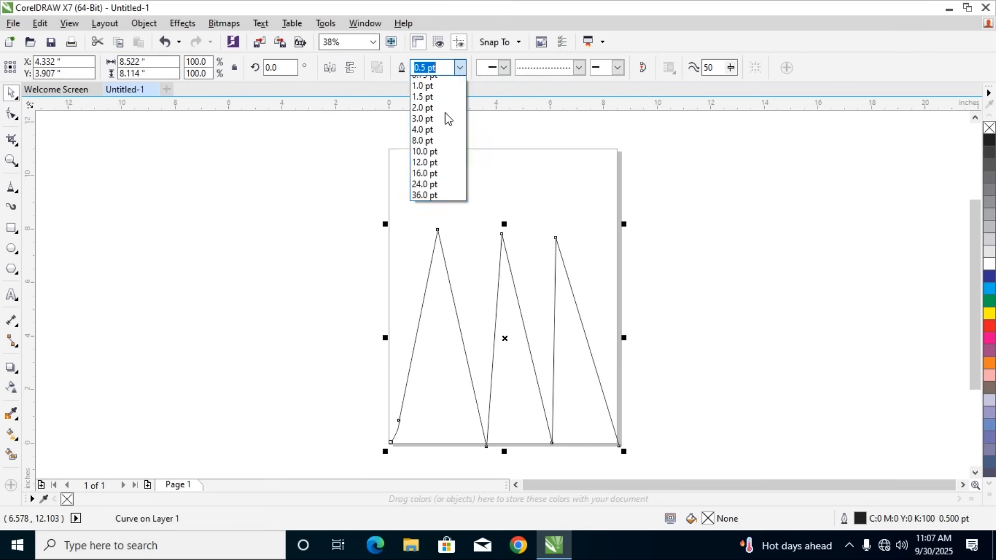
pyautogui.click(418, 203)
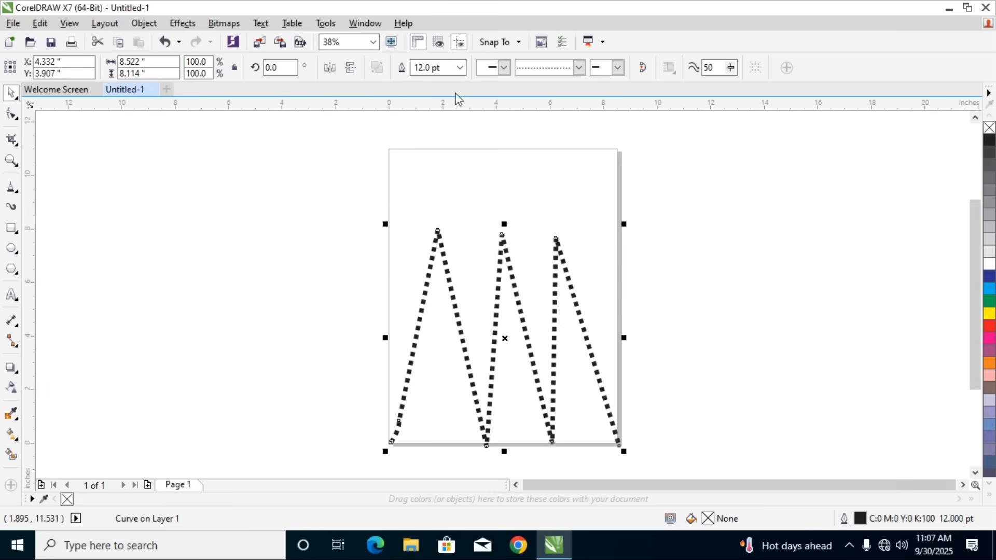
# Apply a wider-spaced dotted line style to the zigzag curve, and delete the curve
pyautogui.click(578, 67)
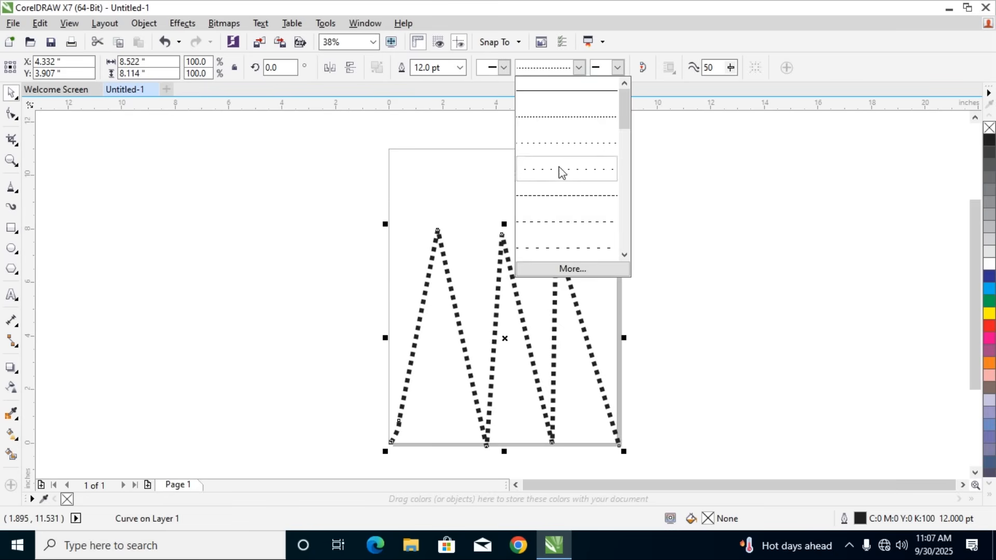
pyautogui.click(559, 149)
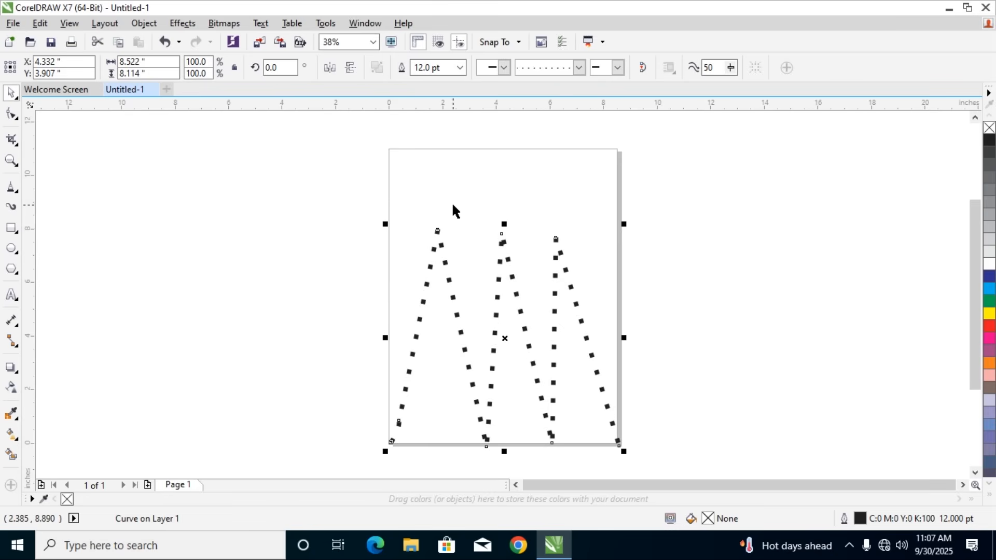
pyautogui.press('Delete')
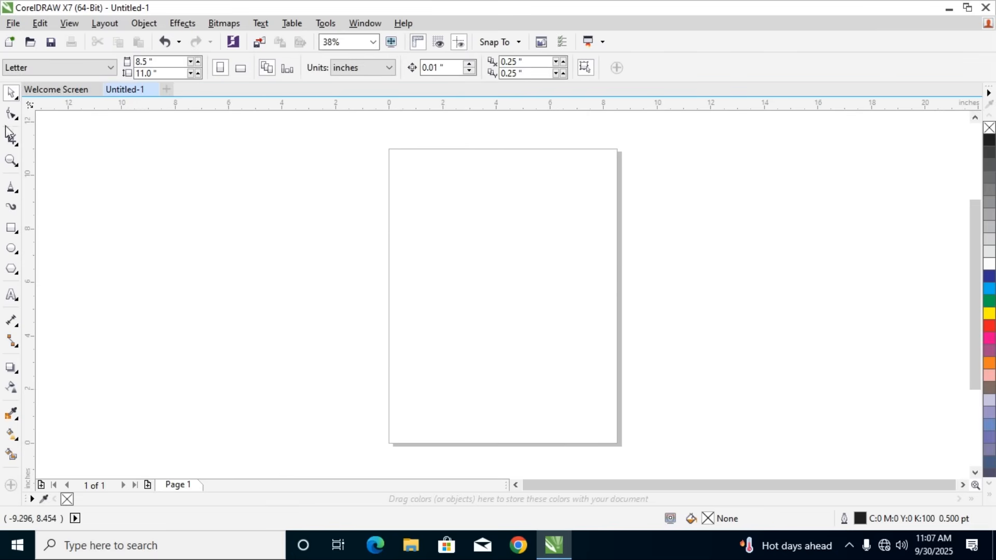
# Draw a downward-bulging 3-Point Curve beside the page with its ends about 10.3 inches apart horizontally, and delete it
pyautogui.click(14, 192)
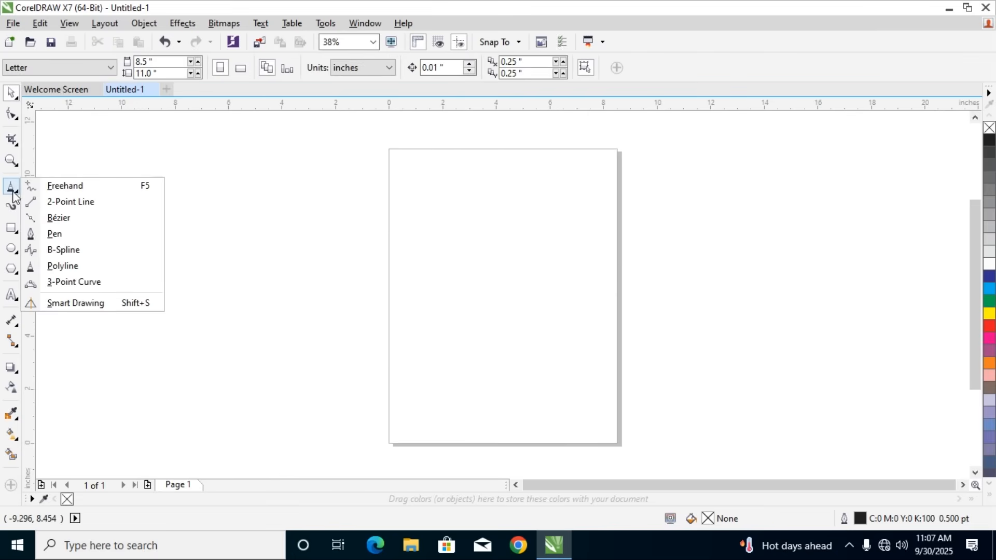
pyautogui.click(69, 287)
pyautogui.moveTo(79, 330); pyautogui.dragTo(354, 328)
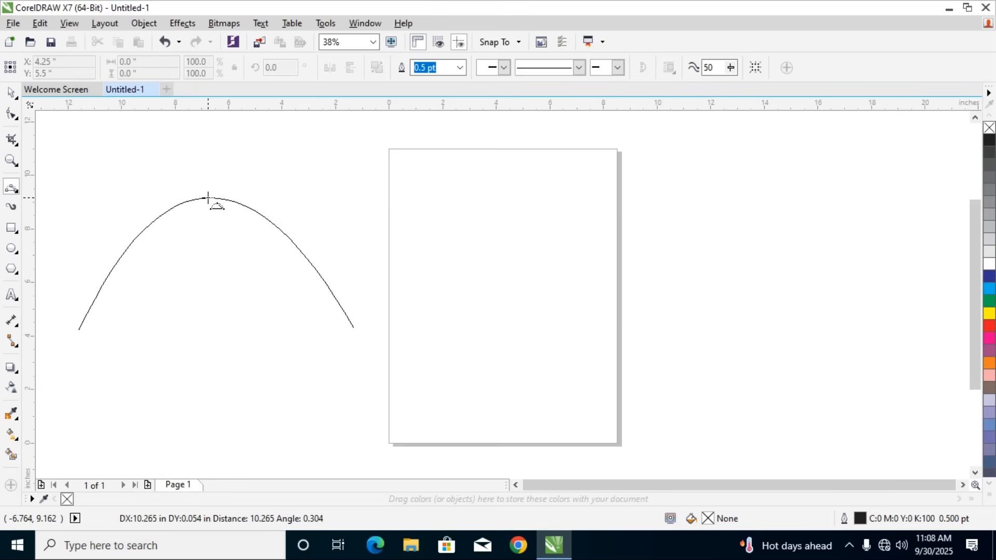
pyautogui.click(199, 416)
pyautogui.press('Delete')
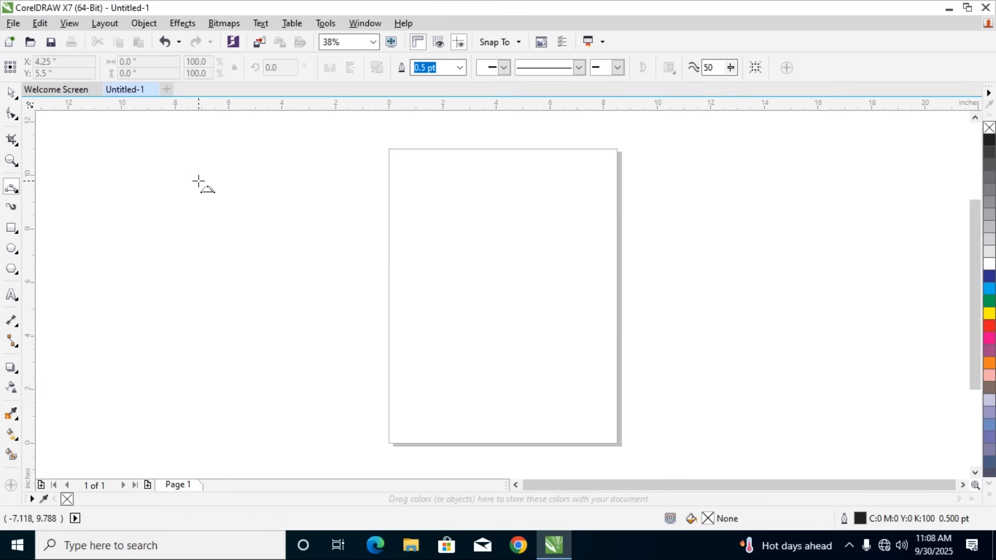
# Draw a 3-Point Curve left of the page with ends about 6.7 inches apart vertically, bulging about 2.6 inches toward the page
pyautogui.moveTo(190, 212); pyautogui.dragTo(191, 391)
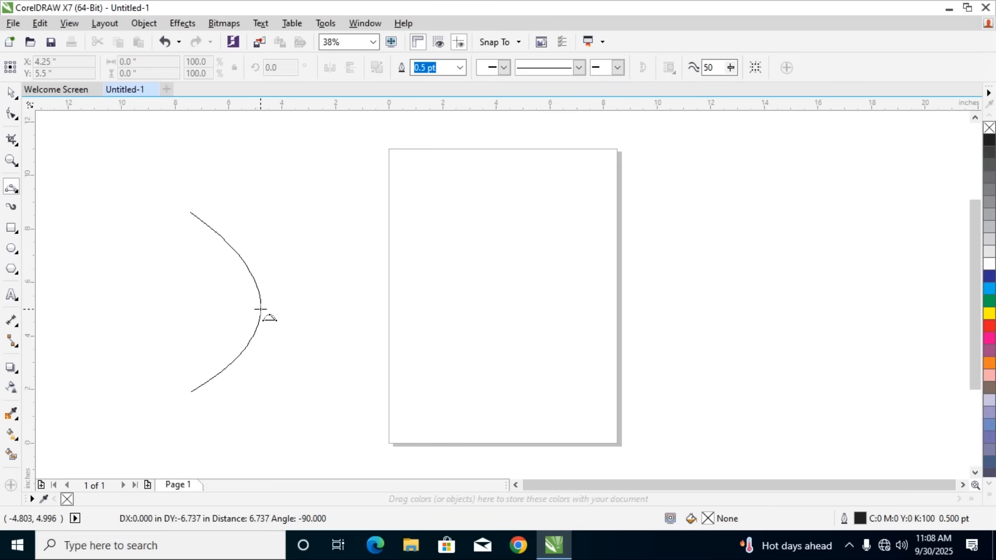
pyautogui.click(260, 309)
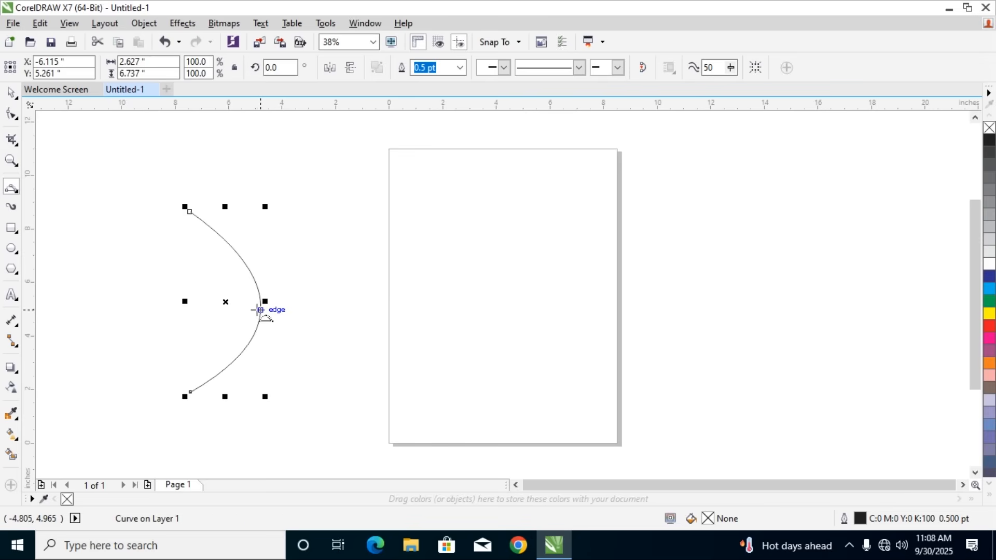
# Delete the curve left of the page, and draw an upward-bulging 3-Point Curve about 20 by 3.9 inches across the page
pyautogui.press('Delete')
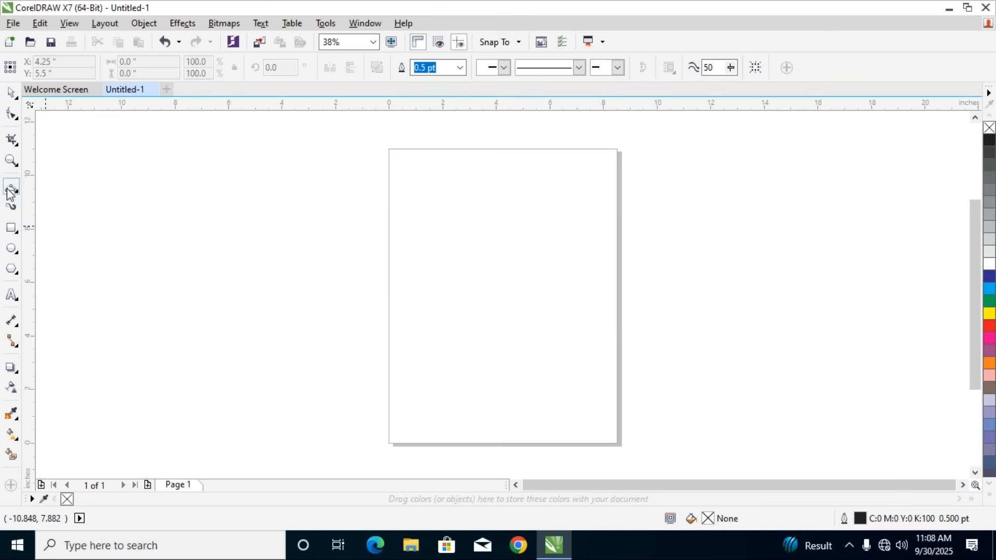
pyautogui.click(12, 208)
pyautogui.click(70, 282)
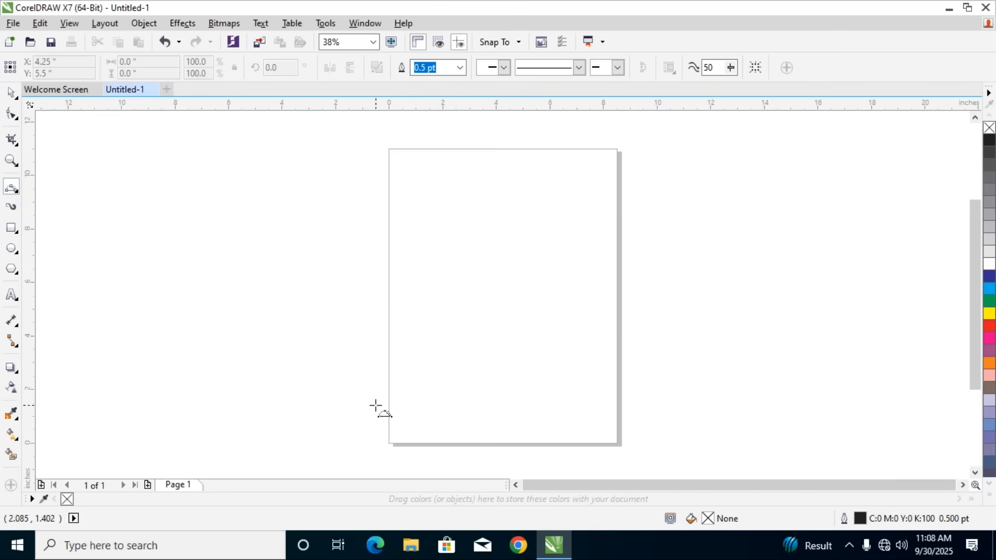
pyautogui.moveTo(252, 338); pyautogui.dragTo(787, 330)
pyautogui.click(478, 232)
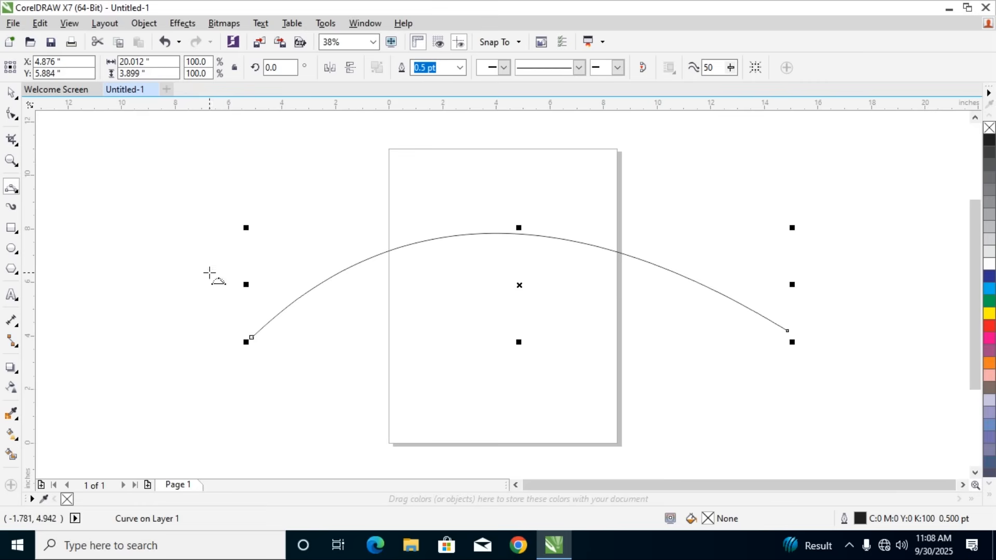
# Remove the whole curve with Virtual Segment Delete, and create two stacked page-sized rectangles of 8.5 by 11 inches
pyautogui.click(16, 146)
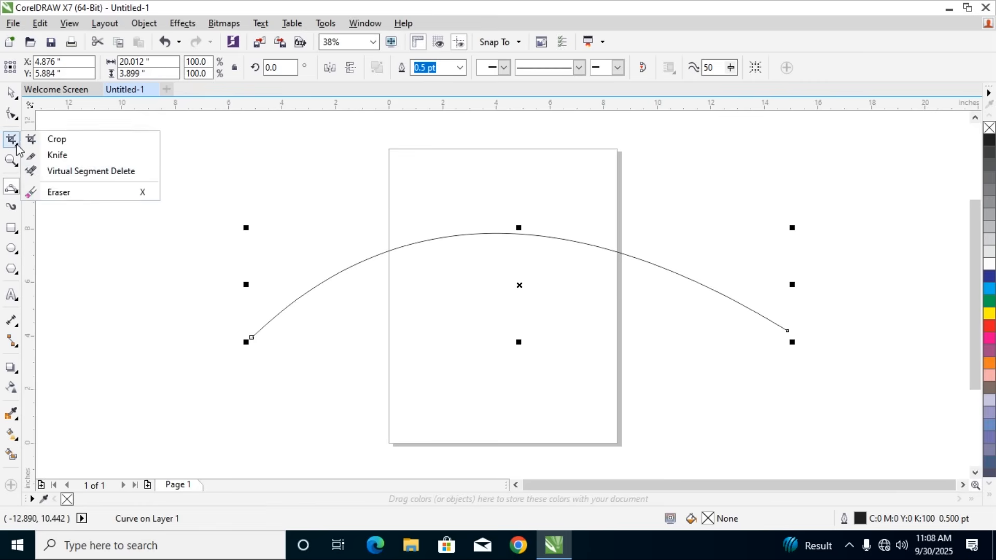
pyautogui.click(61, 173)
pyautogui.click(345, 263)
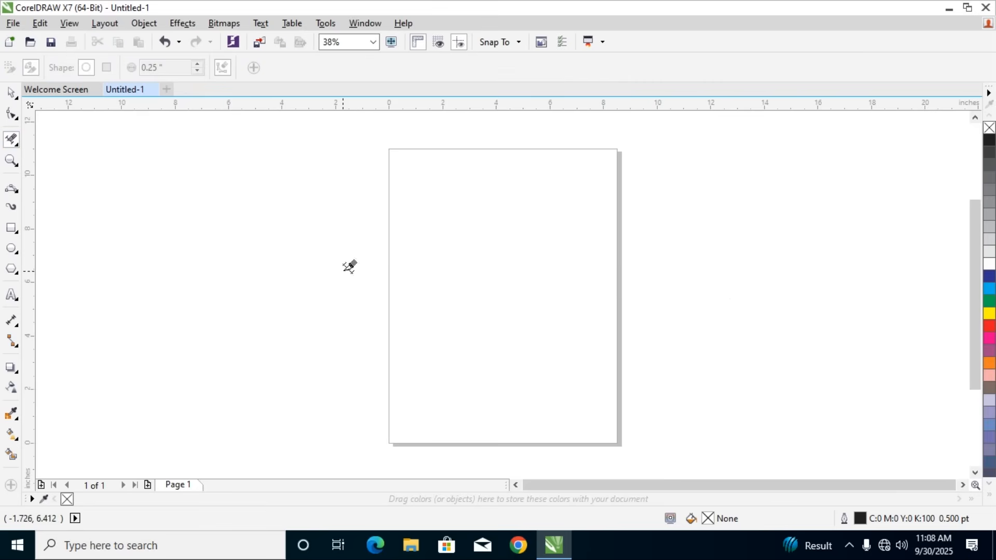
pyautogui.doubleClick(11, 228)
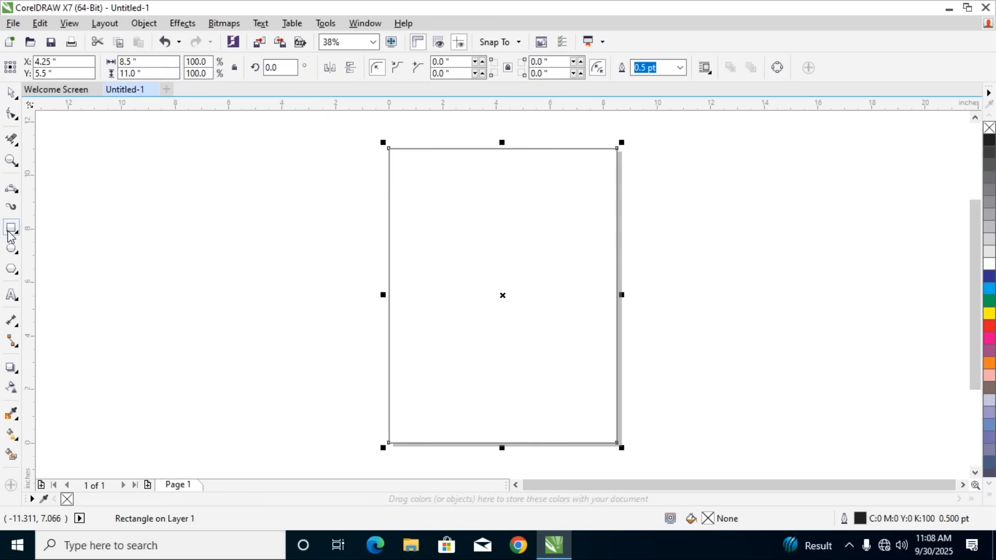
pyautogui.doubleClick(9, 230)
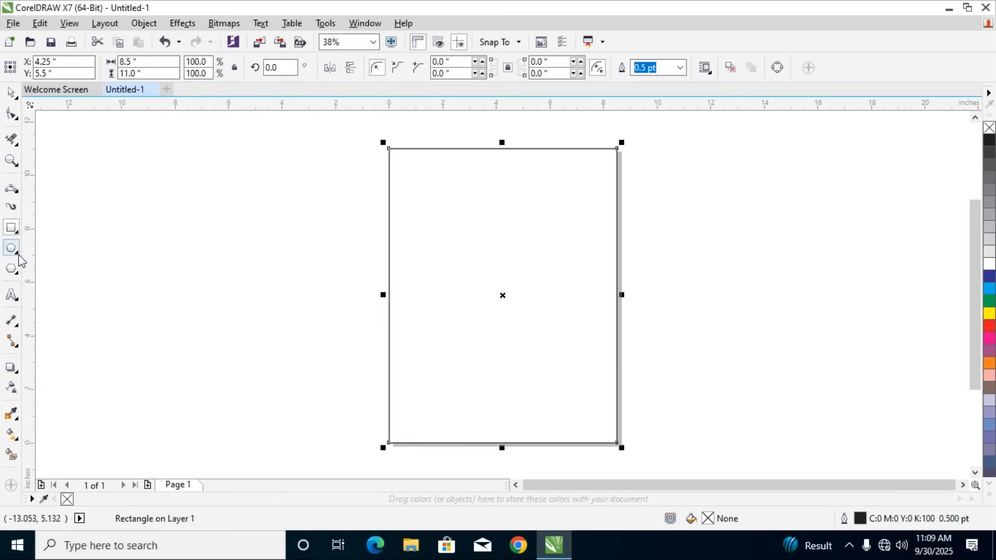
# Draw an upward-bulging 3-Point Curve about 20.4 by 3.3 inches across the page rectangle, and move it down about 4.4 inches
pyautogui.click(12, 193)
pyautogui.click(11, 192)
pyautogui.click(14, 191)
pyautogui.click(14, 192)
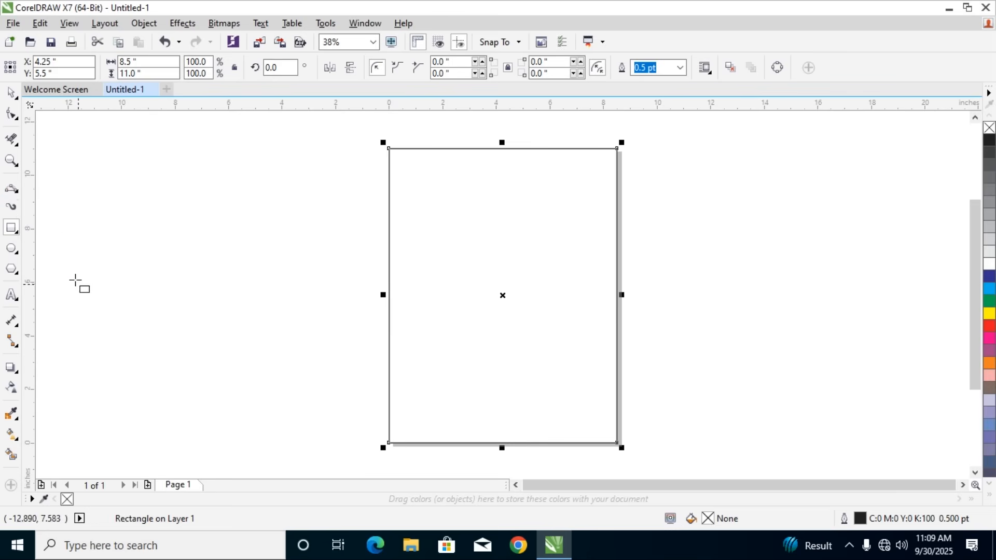
pyautogui.click(11, 206)
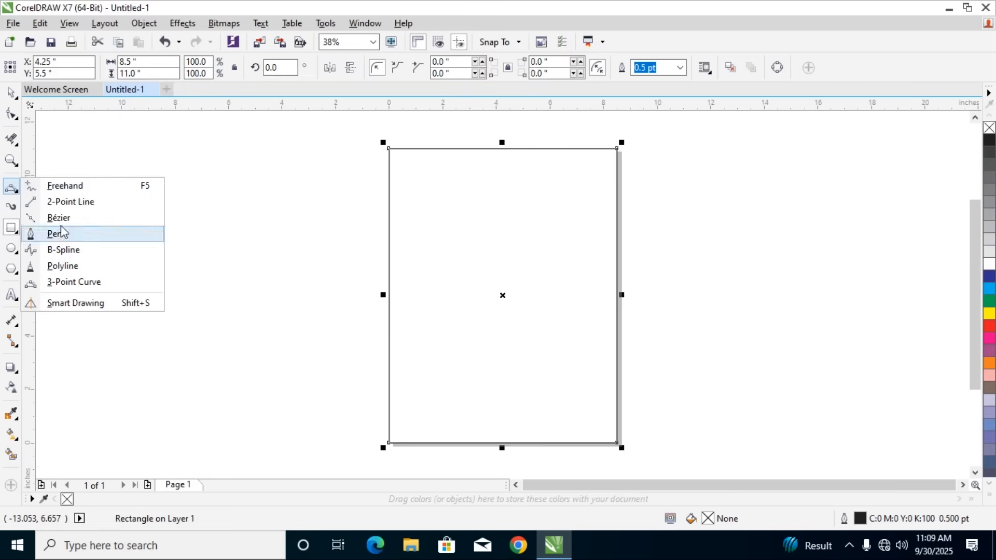
pyautogui.click(79, 284)
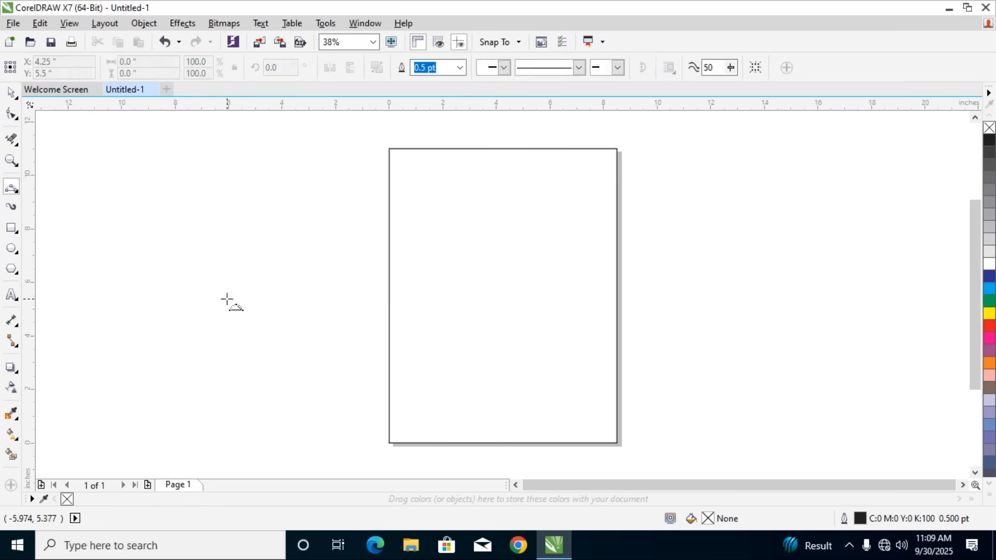
pyautogui.moveTo(244, 296); pyautogui.dragTo(789, 289)
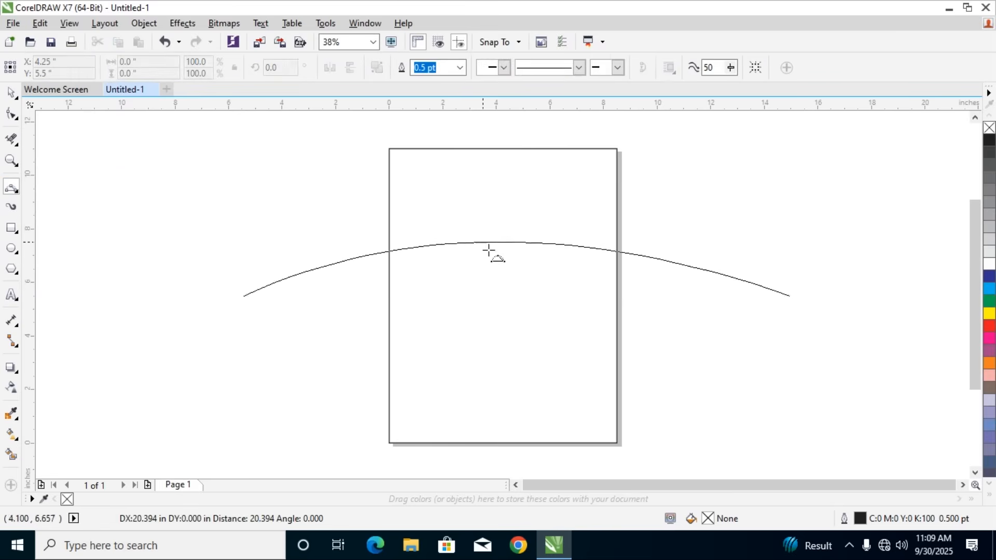
pyautogui.click(483, 207)
pyautogui.press('space')
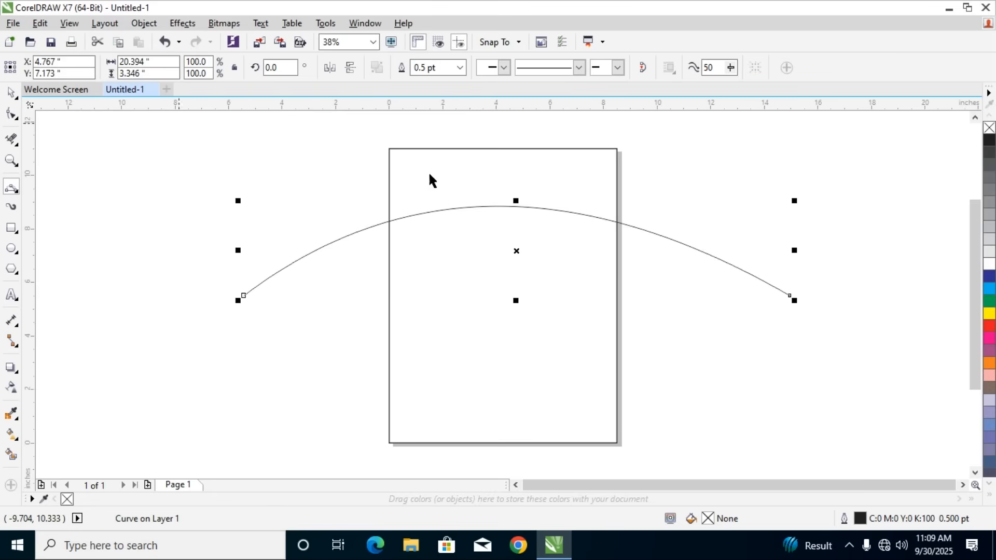
pyautogui.moveTo(538, 212); pyautogui.dragTo(535, 326)
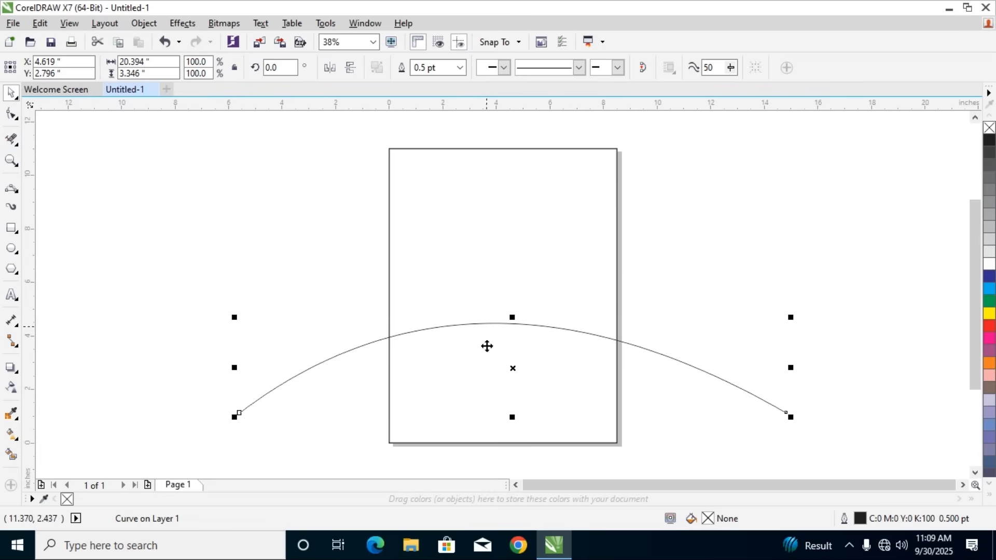
# Trim off both curve ends that extend beyond the page rectangle with Virtual Segment Delete
pyautogui.click(18, 145)
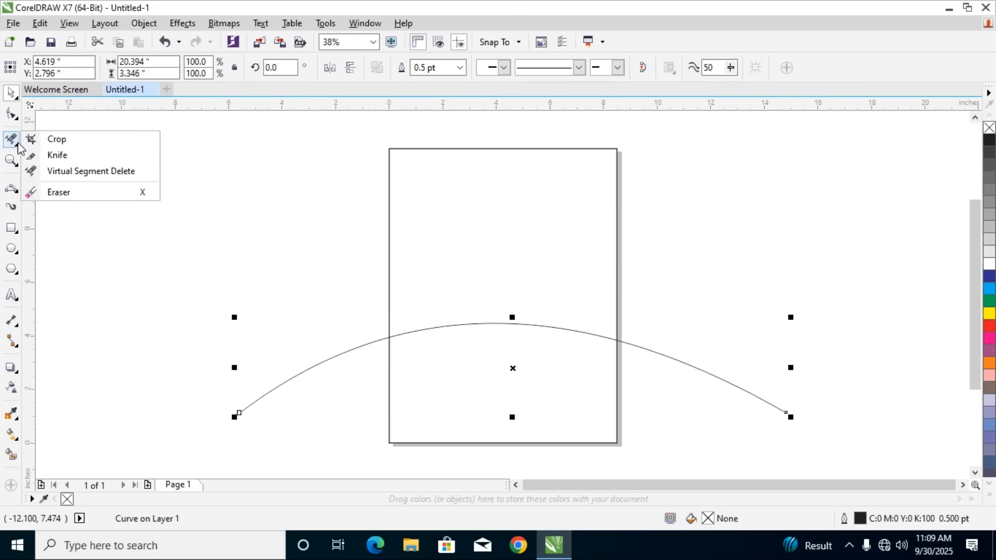
pyautogui.click(57, 190)
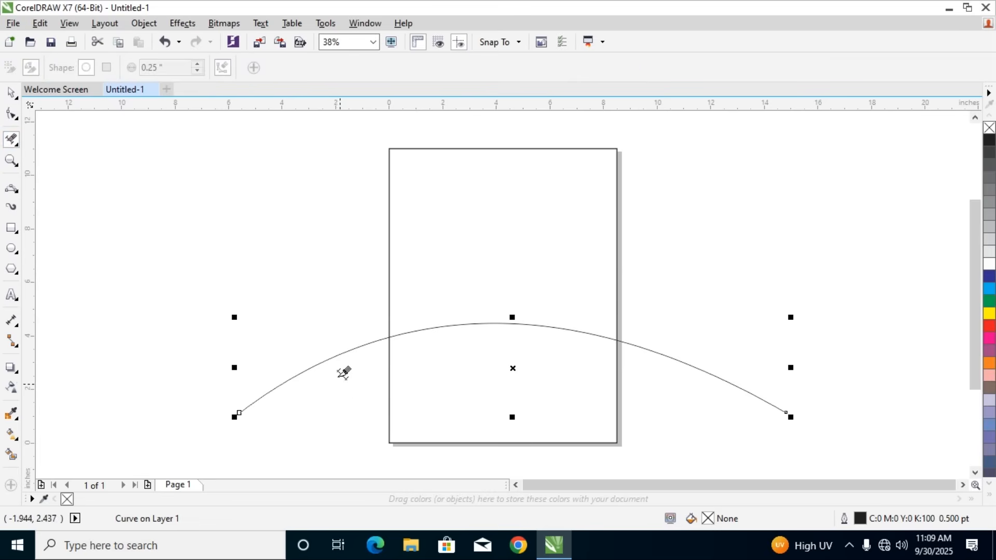
pyautogui.click(310, 362)
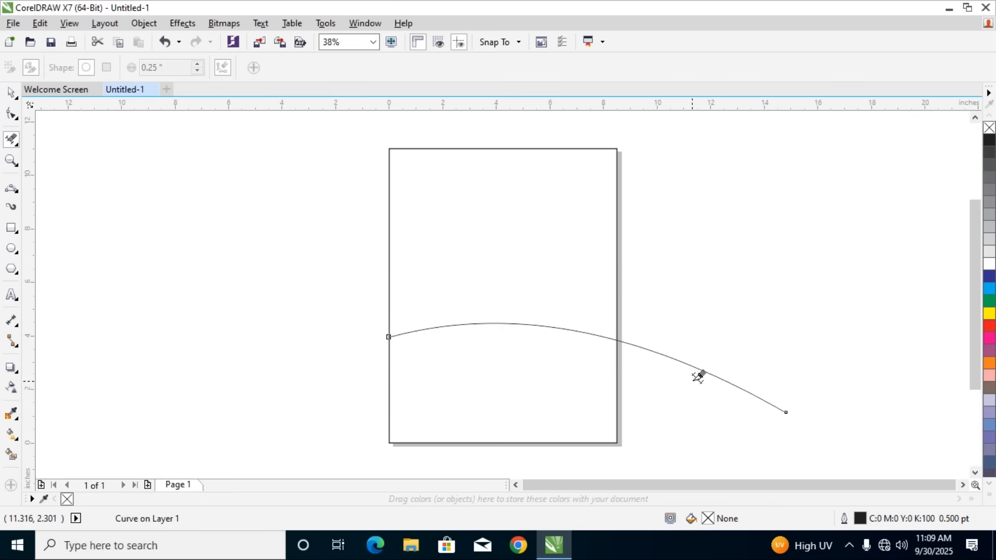
pyautogui.click(681, 361)
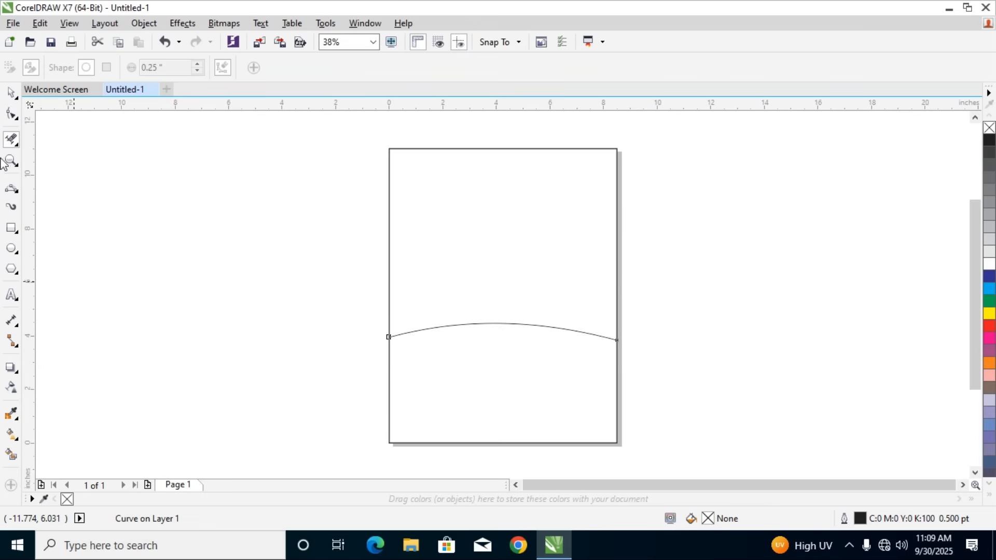
# Delete the remaining curve segment inside the page rectangle
pyautogui.click(11, 92)
pyautogui.click(657, 280)
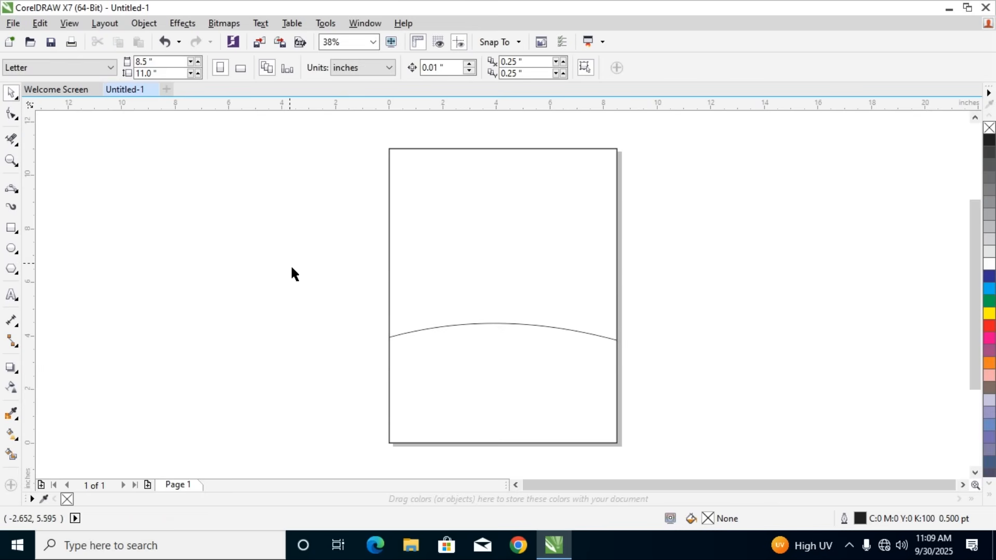
pyautogui.click(520, 324)
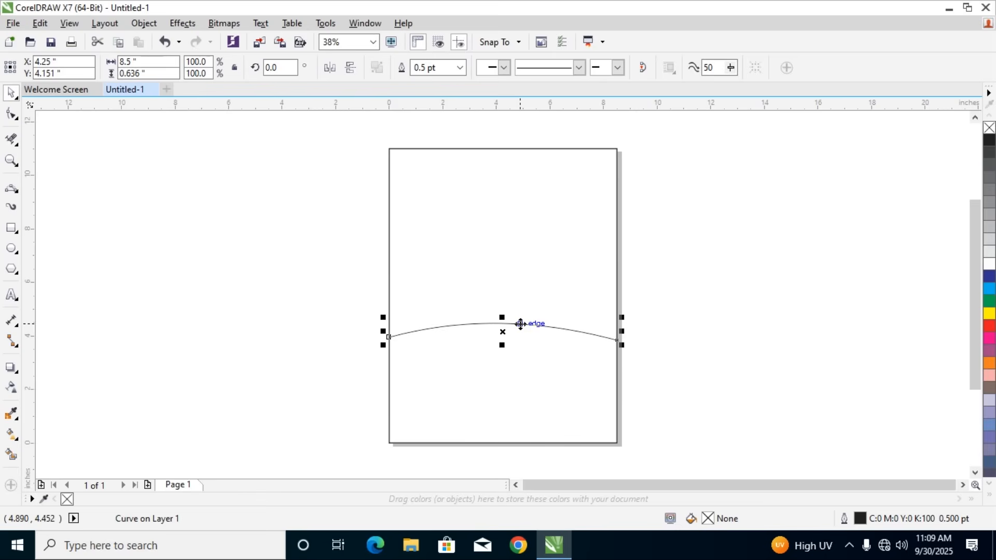
pyautogui.press('Delete')
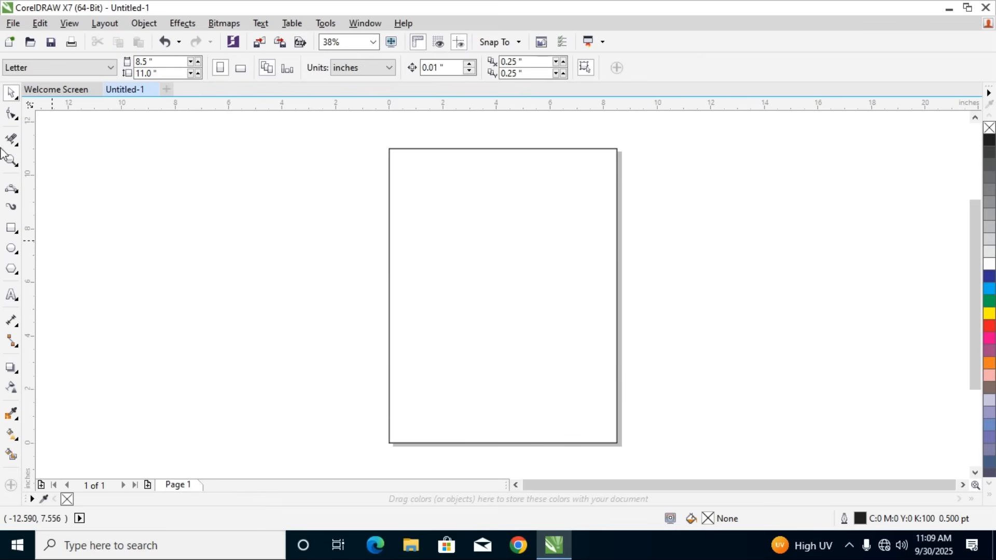
# Draw an upward-bulging 3-Point Curve about 18.4 by 2.4 inches across the upper part of the page rectangle
pyautogui.click(12, 190)
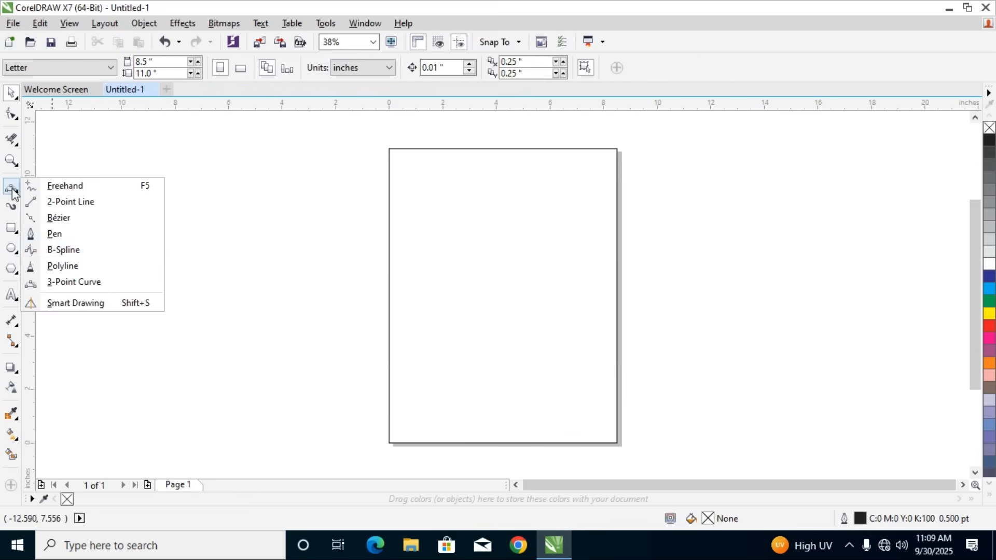
pyautogui.click(61, 284)
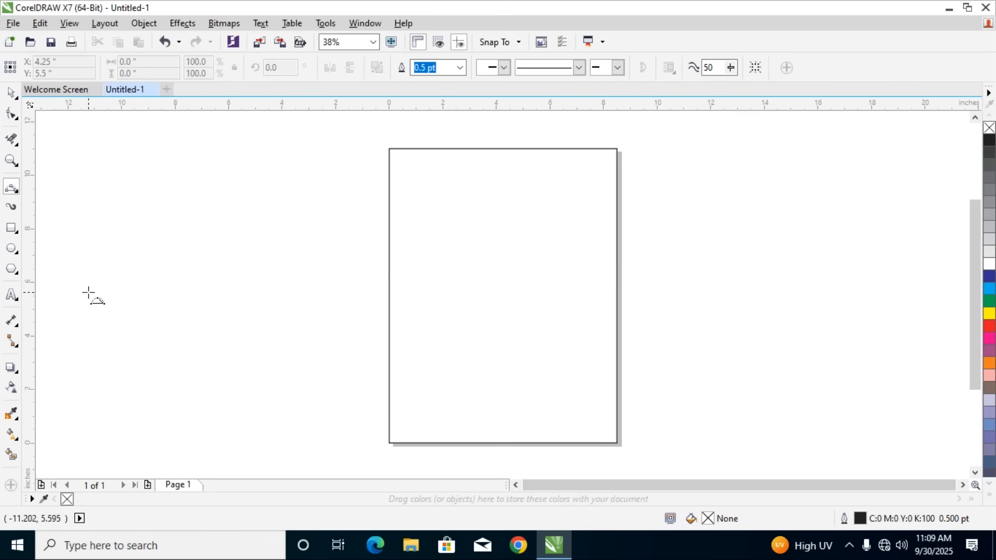
pyautogui.click(11, 188)
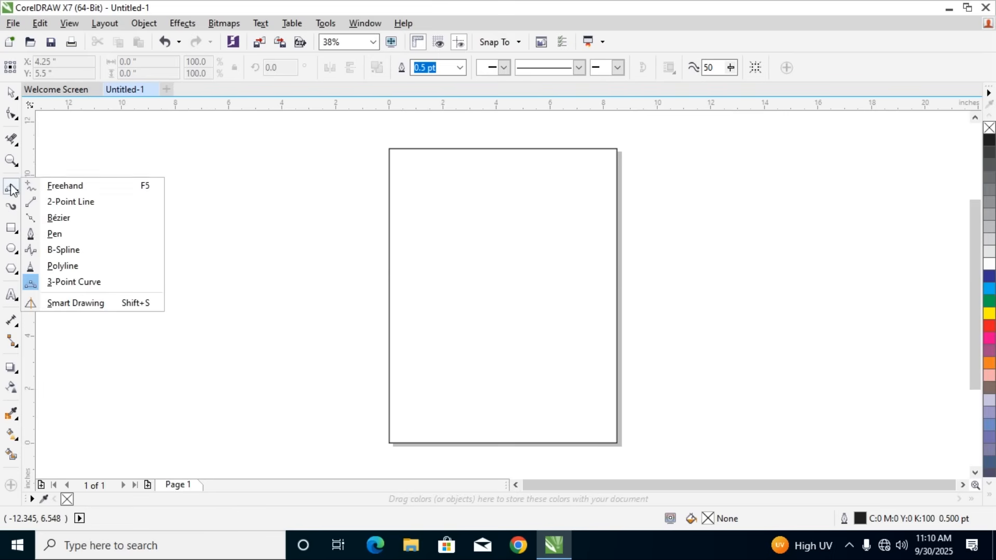
pyautogui.click(74, 283)
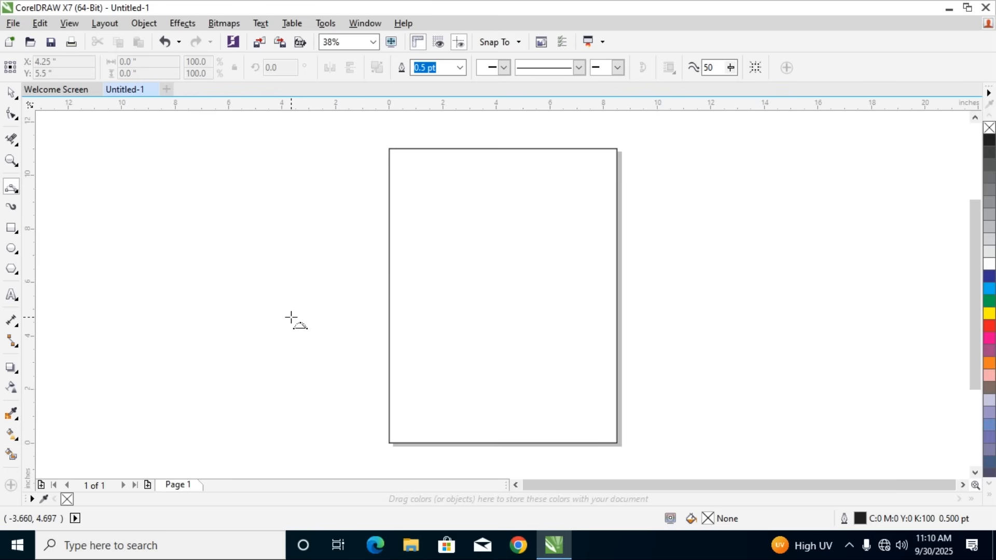
pyautogui.moveTo(281, 296); pyautogui.dragTo(772, 296)
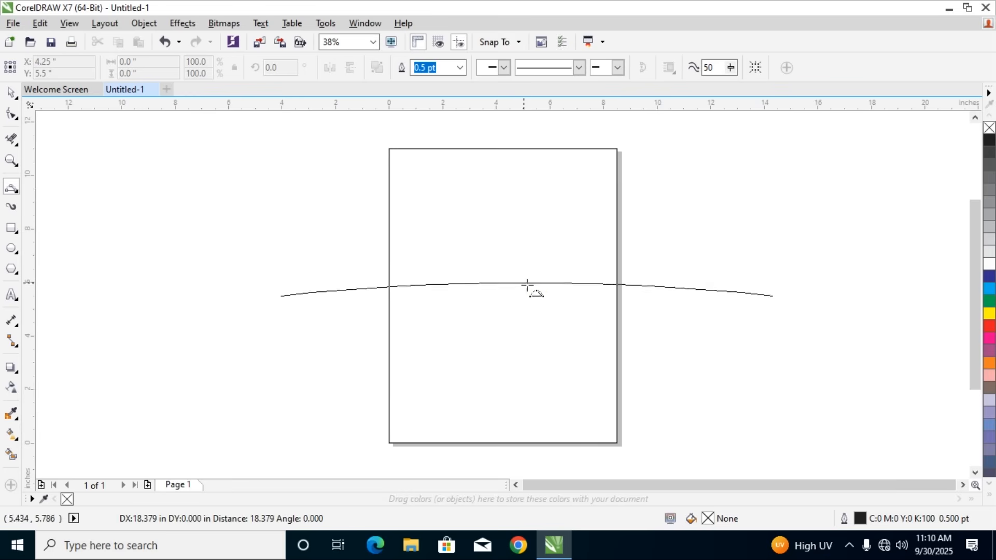
pyautogui.click(475, 231)
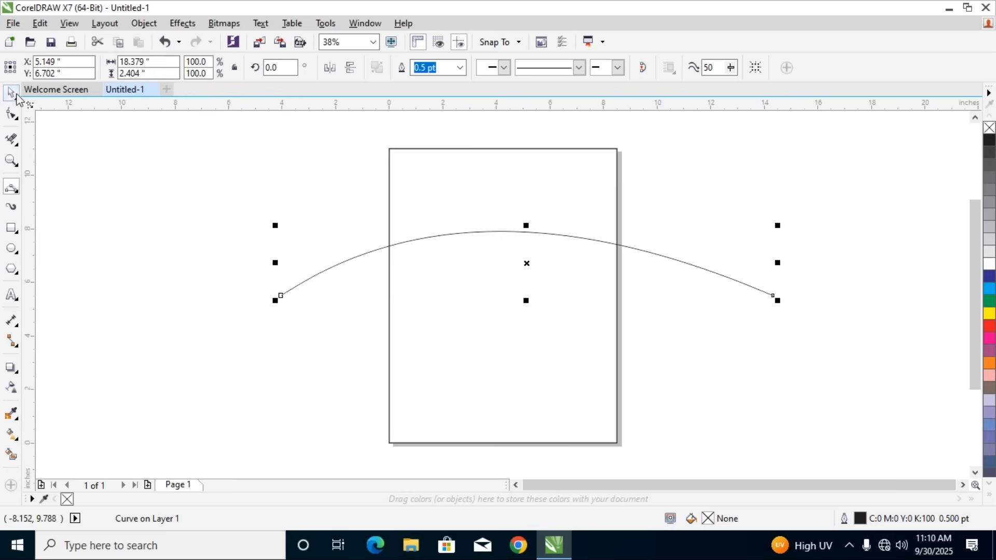
# Remove the parts of the new curve outside the page rectangle's two sides with Virtual Segment Delete
pyautogui.doubleClick(12, 229)
pyautogui.click(11, 92)
pyautogui.click(374, 251)
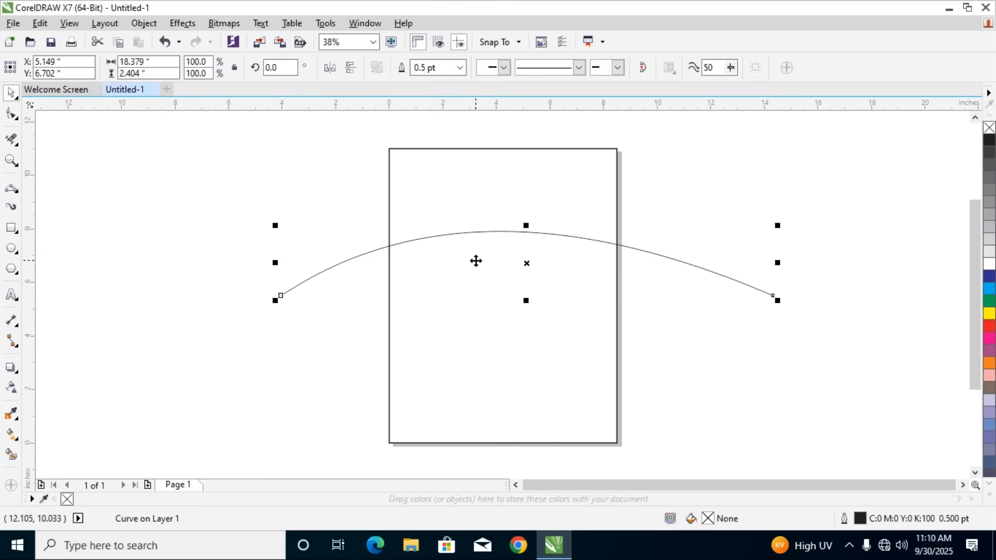
pyautogui.click(16, 142)
pyautogui.click(16, 162)
pyautogui.click(16, 141)
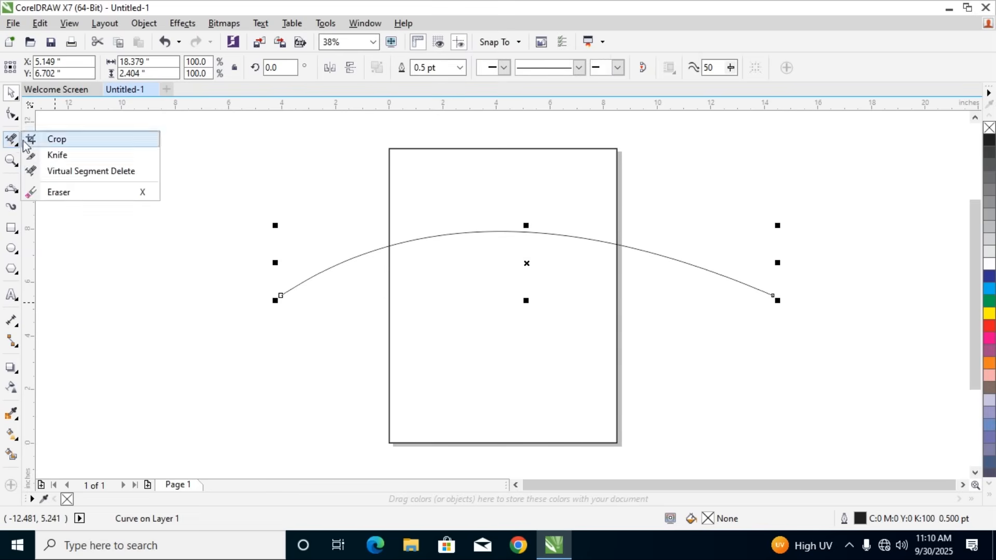
pyautogui.click(73, 169)
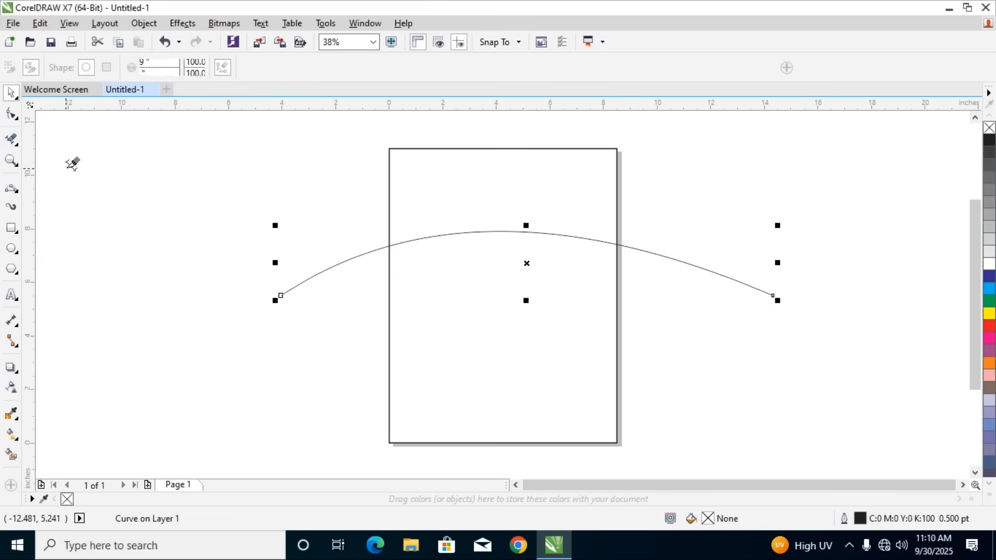
pyautogui.click(345, 257)
pyautogui.click(706, 258)
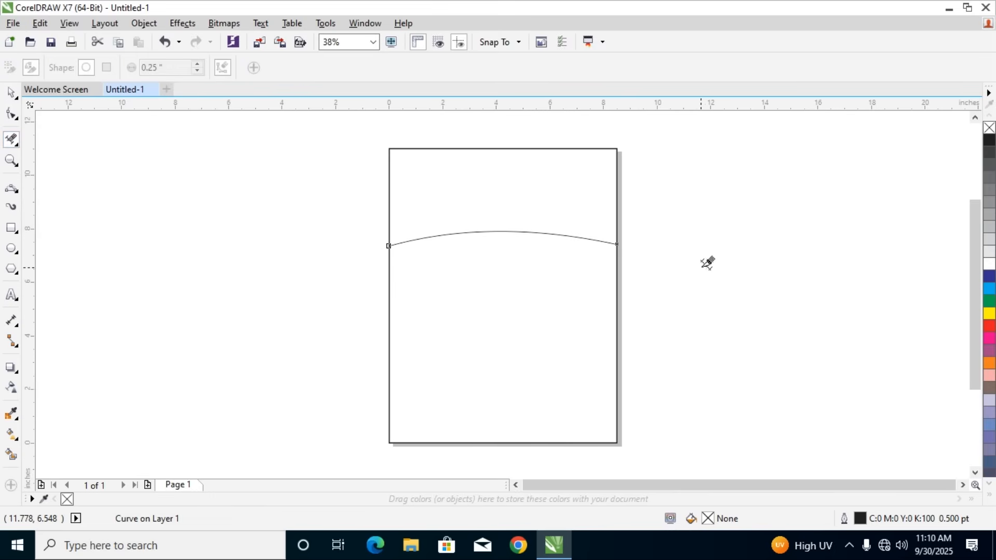
# Try a uniform red fill of C9 M100 Y65 K2 on the whole page rectangle
pyautogui.click(11, 93)
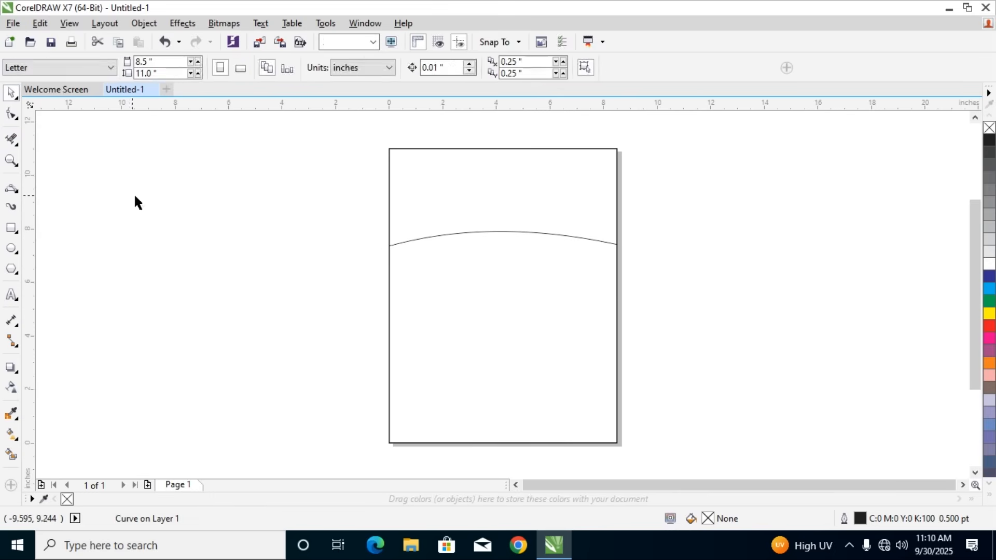
pyautogui.click(472, 231)
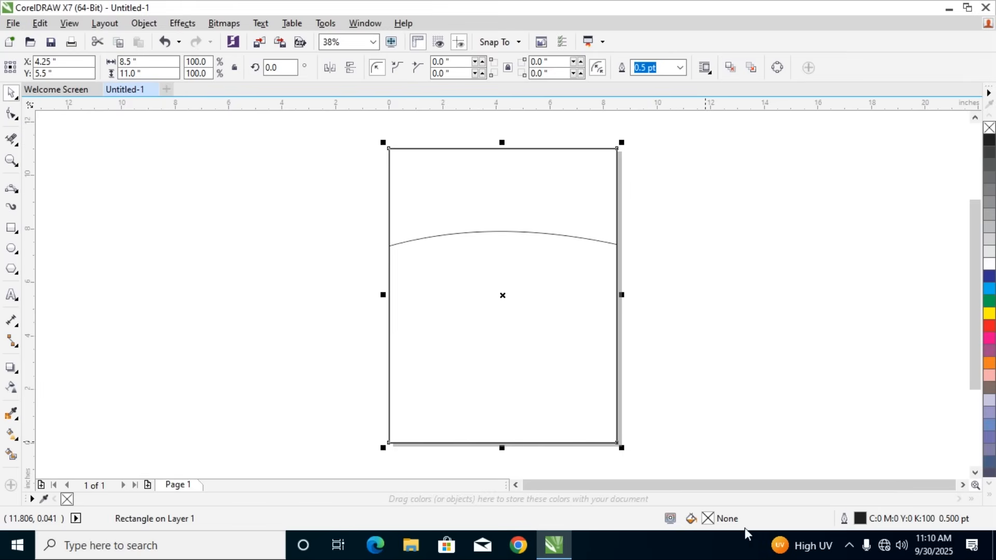
pyautogui.doubleClick(708, 520)
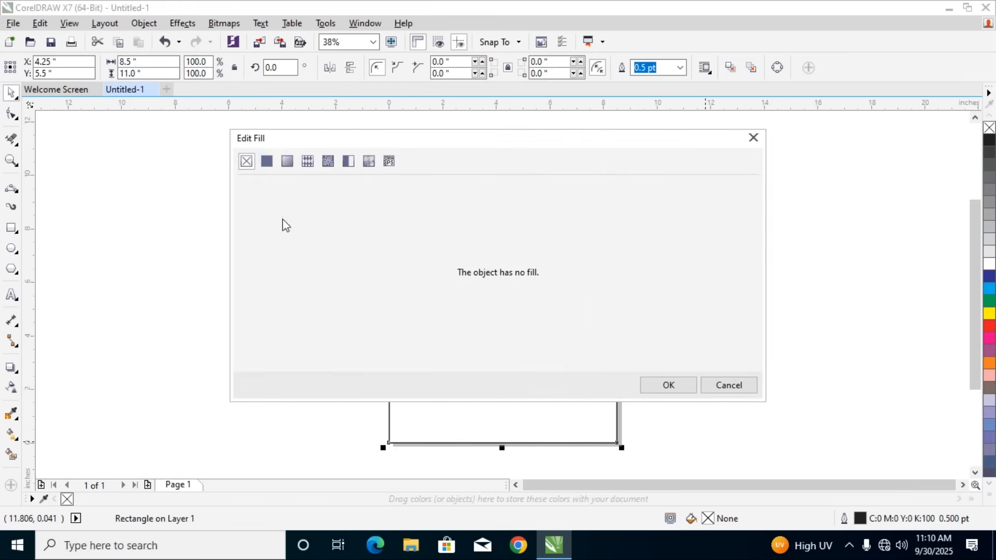
pyautogui.click(267, 164)
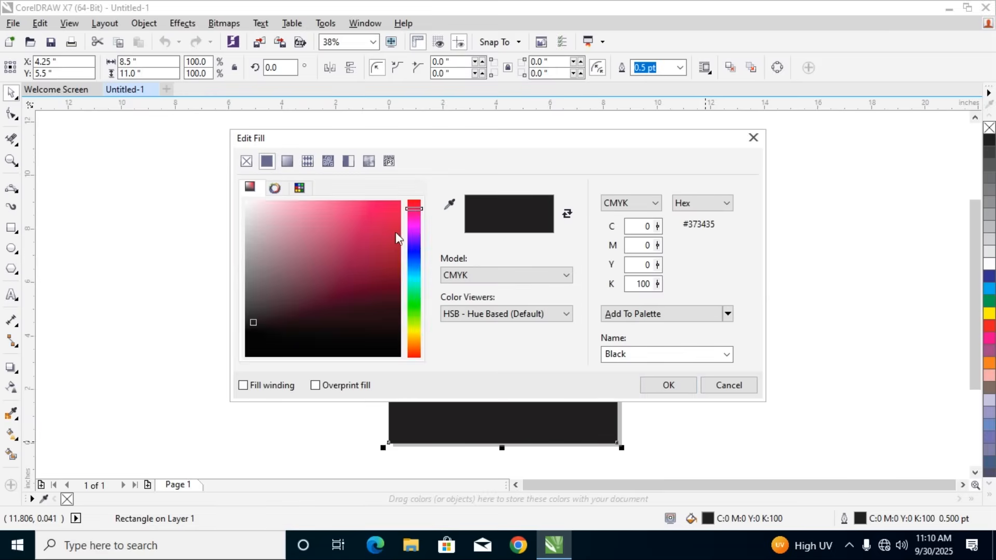
pyautogui.click(393, 225)
pyautogui.moveTo(513, 147); pyautogui.dragTo(661, 352)
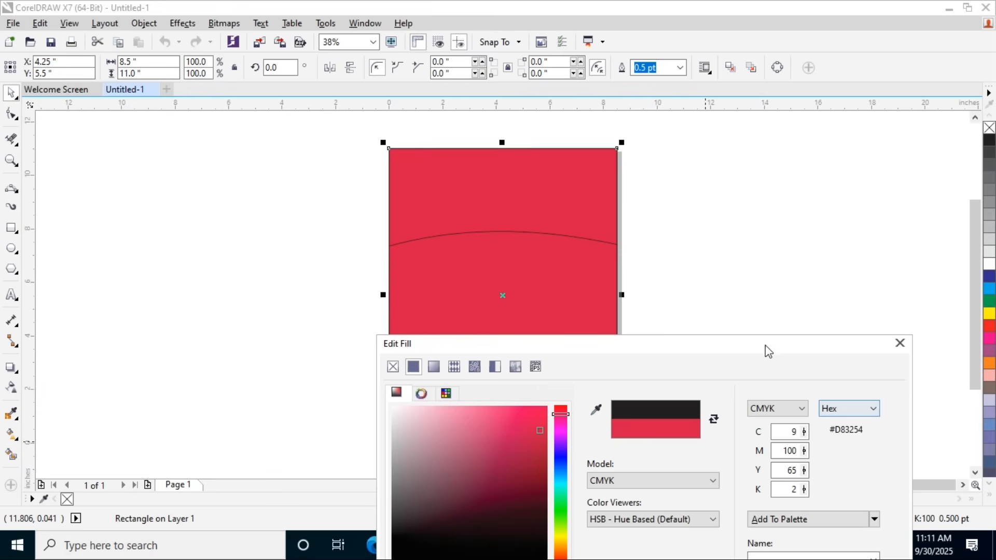
pyautogui.moveTo(763, 349); pyautogui.dragTo(425, 207)
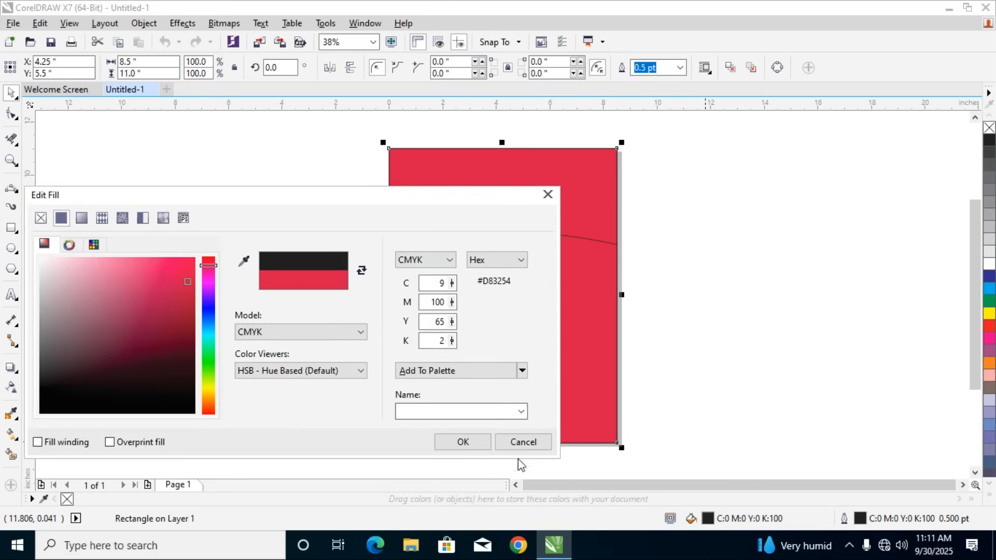
pyautogui.click(515, 449)
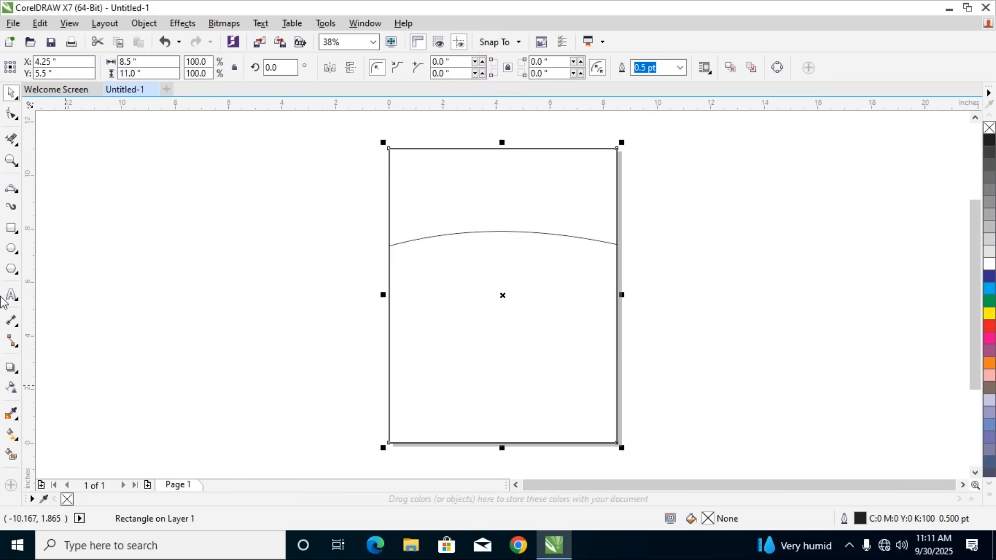
# Fill the area below the curve with Smart Fill in blue-gray C40 M20 Y0 K40 with a 0.5 pt black outline
pyautogui.click(11, 186)
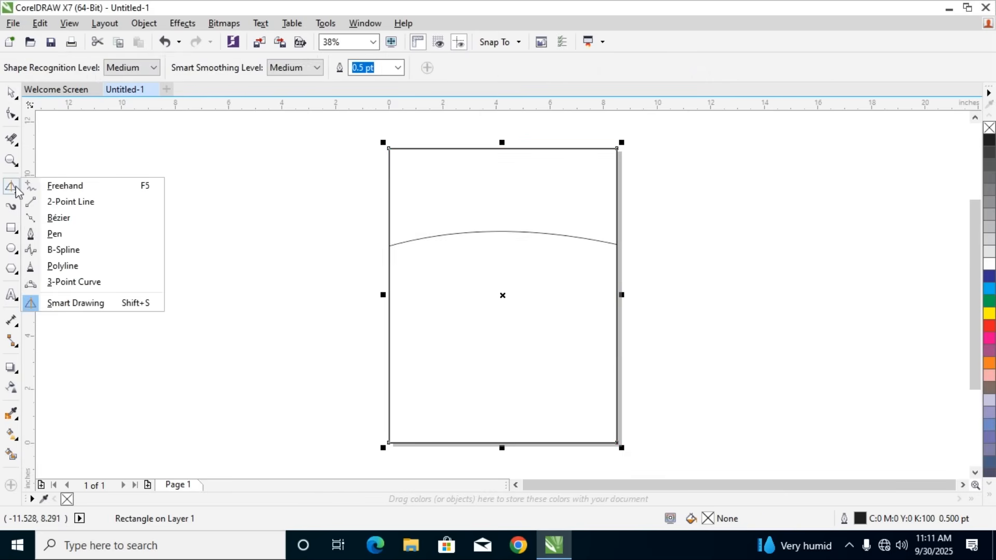
pyautogui.click(17, 455)
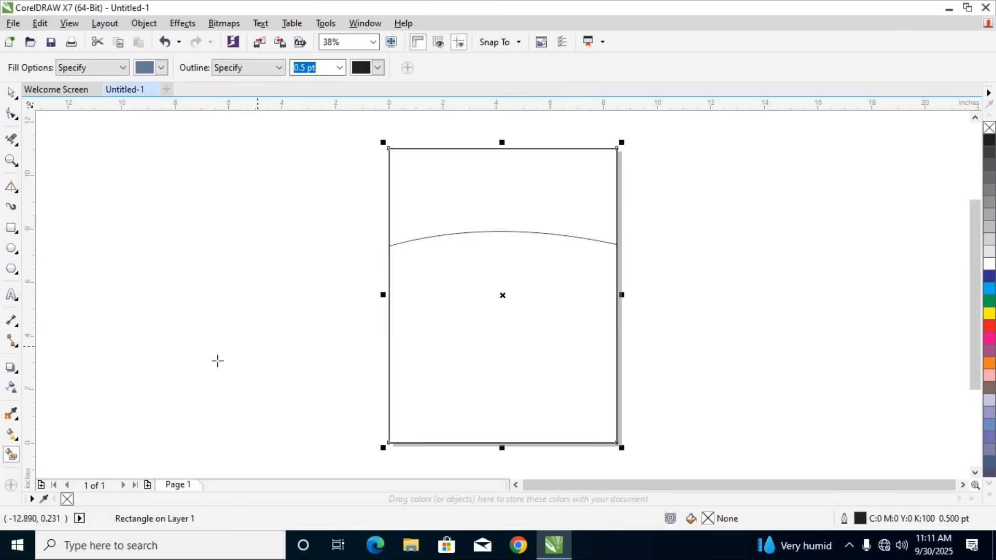
pyautogui.click(506, 280)
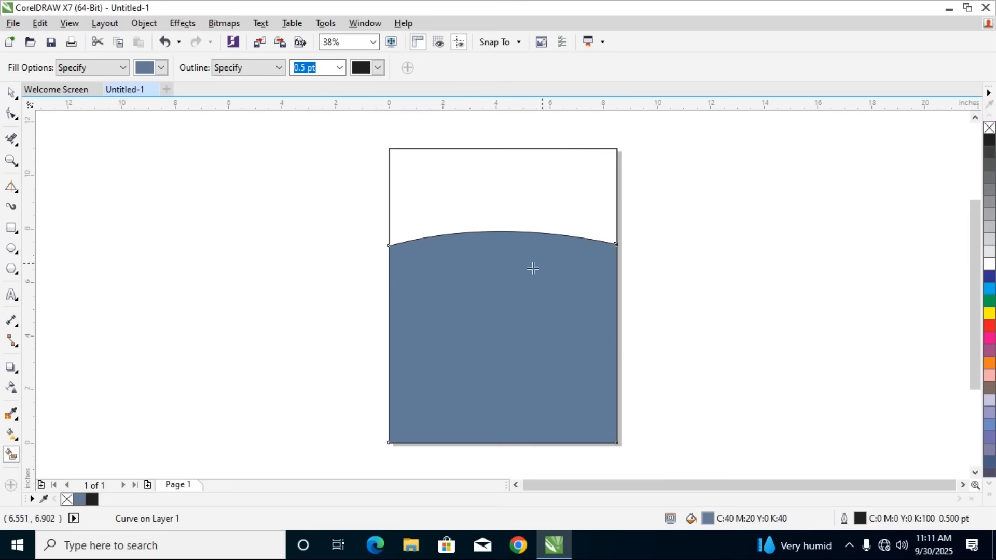
# Try recolouring the filled area below the curve to red C0 M100 Y67 K0
pyautogui.doubleClick(707, 518)
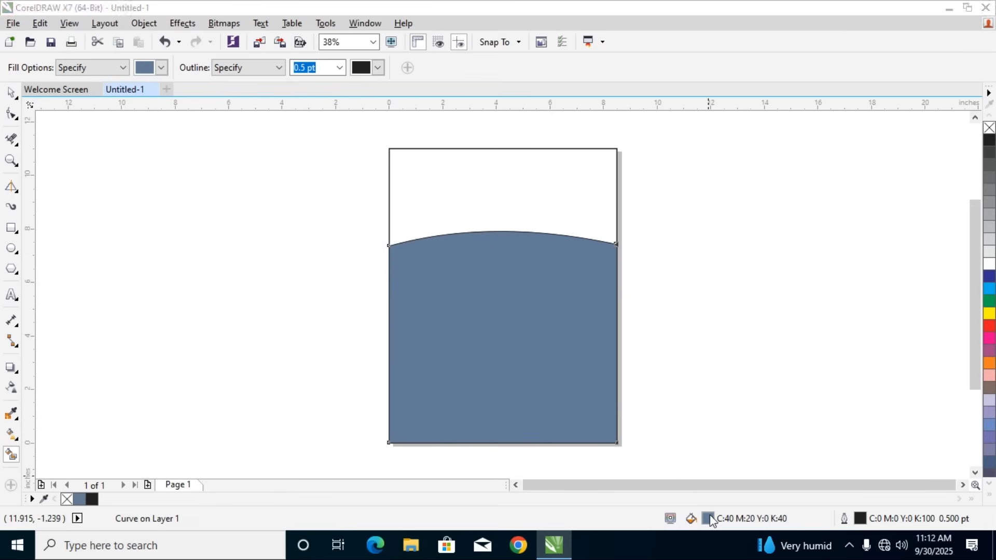
pyautogui.click(208, 265)
pyautogui.click(177, 265)
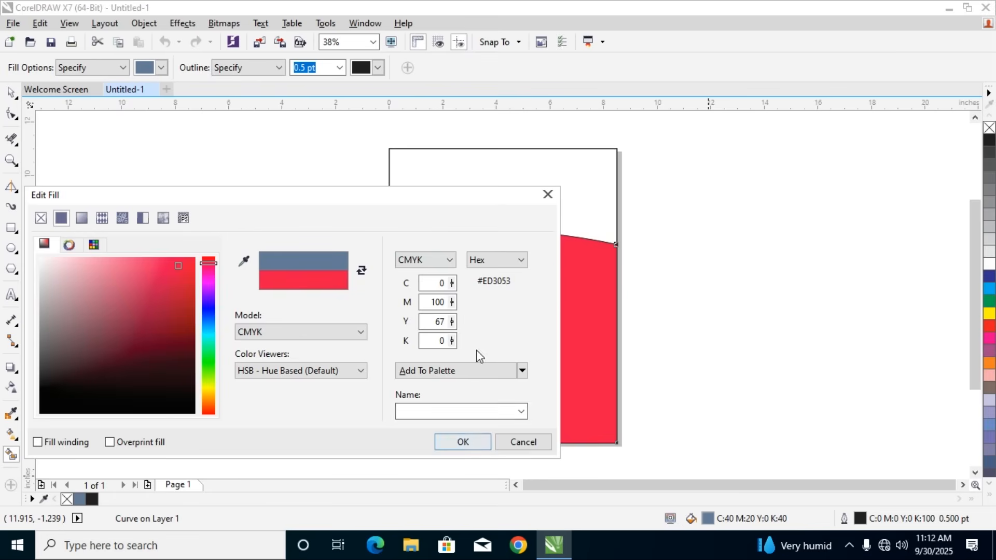
pyautogui.click(521, 441)
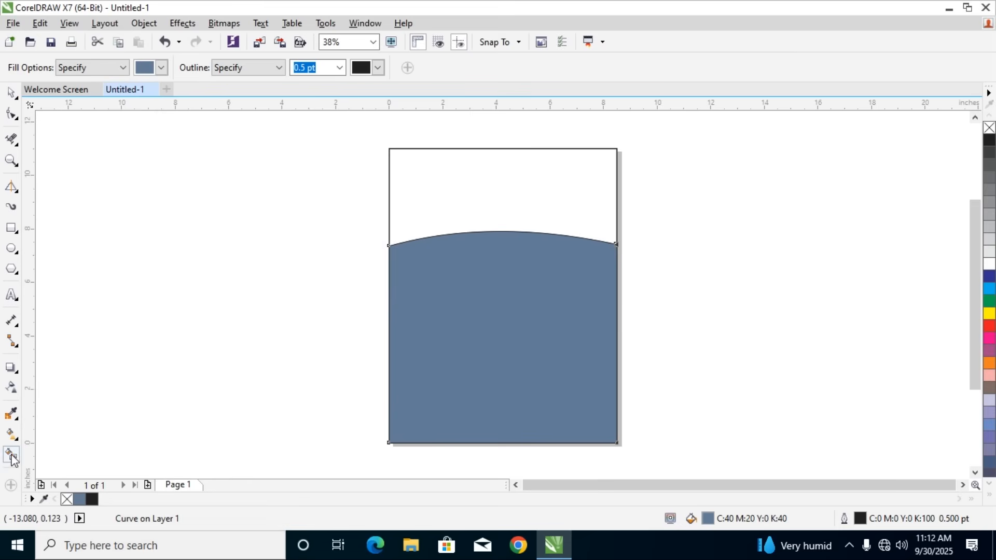
# Select the rectangle, curve and filled area together and delete them to clear the page
pyautogui.click(11, 93)
pyautogui.click(355, 193)
pyautogui.moveTo(347, 128); pyautogui.dragTo(670, 466)
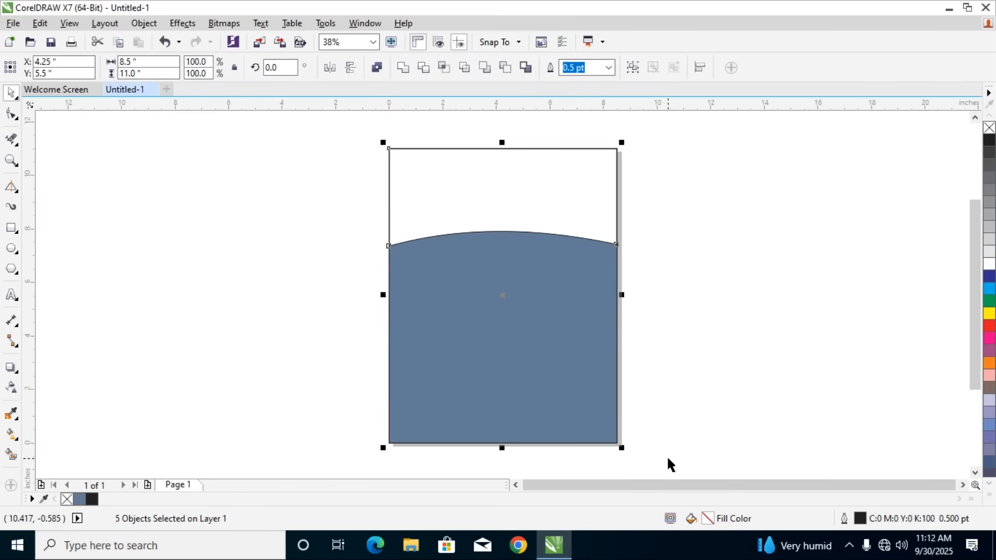
pyautogui.press('Delete')
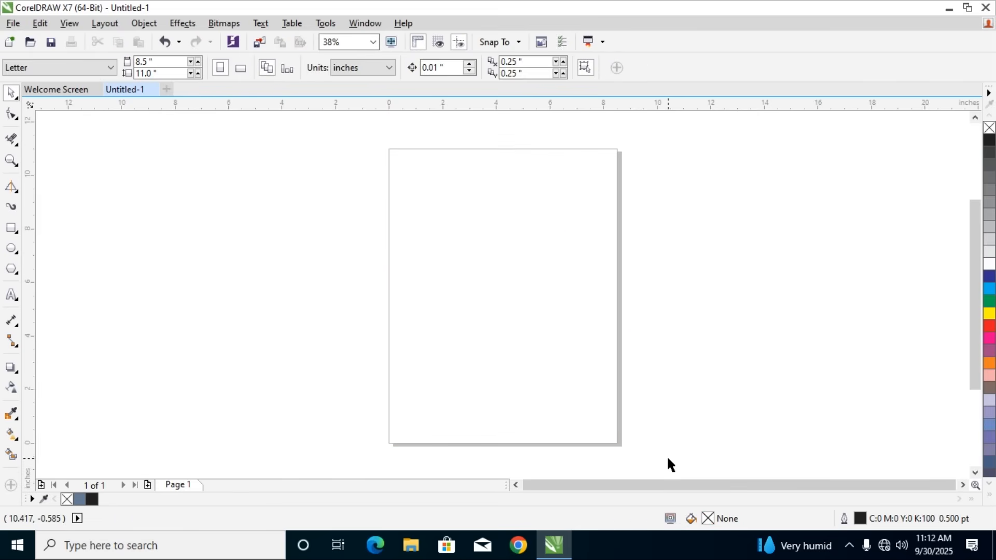
# Activate the Artistic Media tool in Sprayer mode and look through the Brush Strokes spray patterns
pyautogui.click(11, 206)
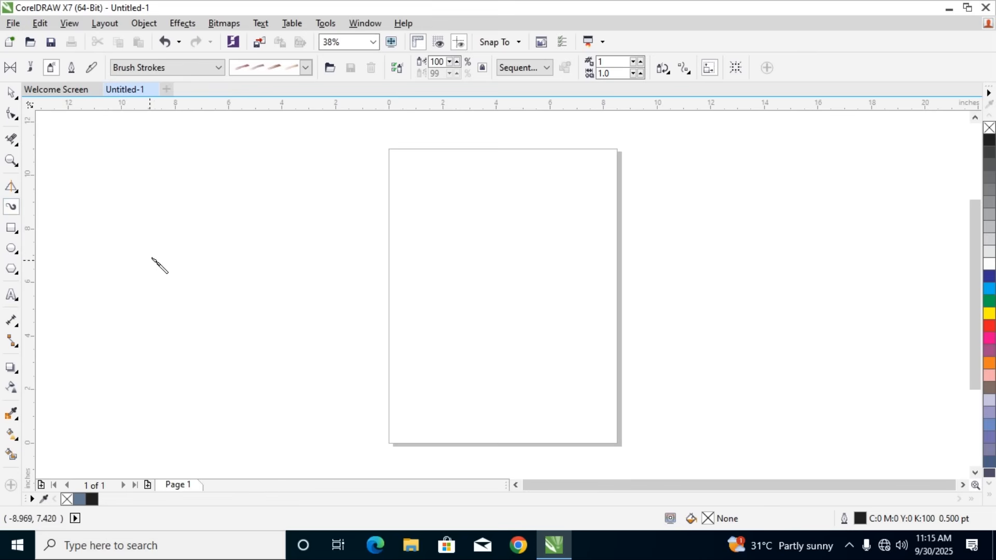
pyautogui.click(71, 69)
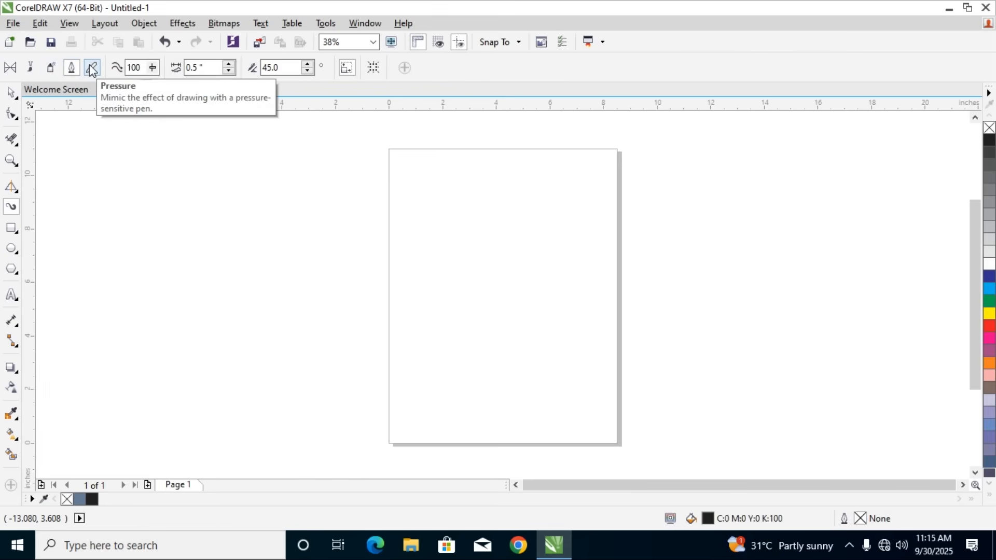
pyautogui.click(51, 68)
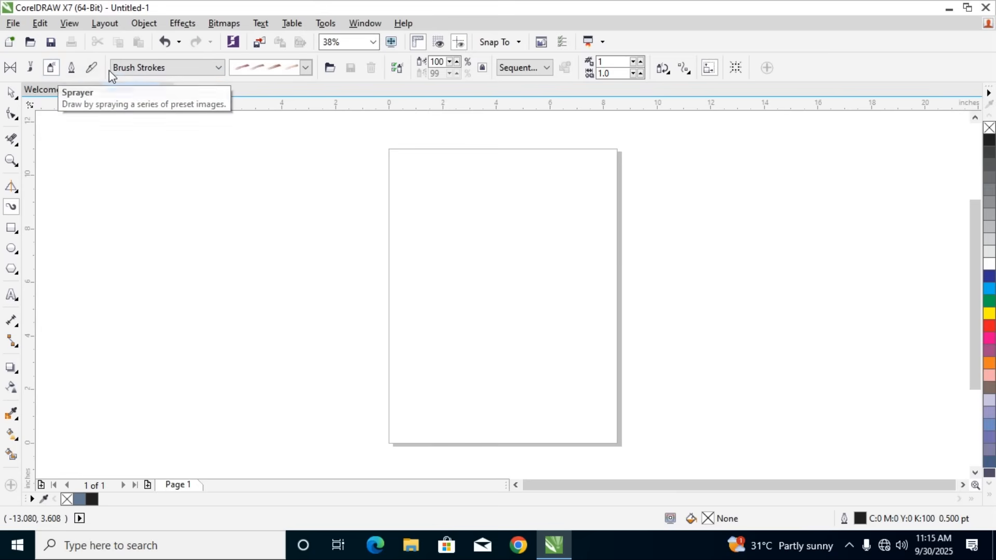
pyautogui.click(221, 69)
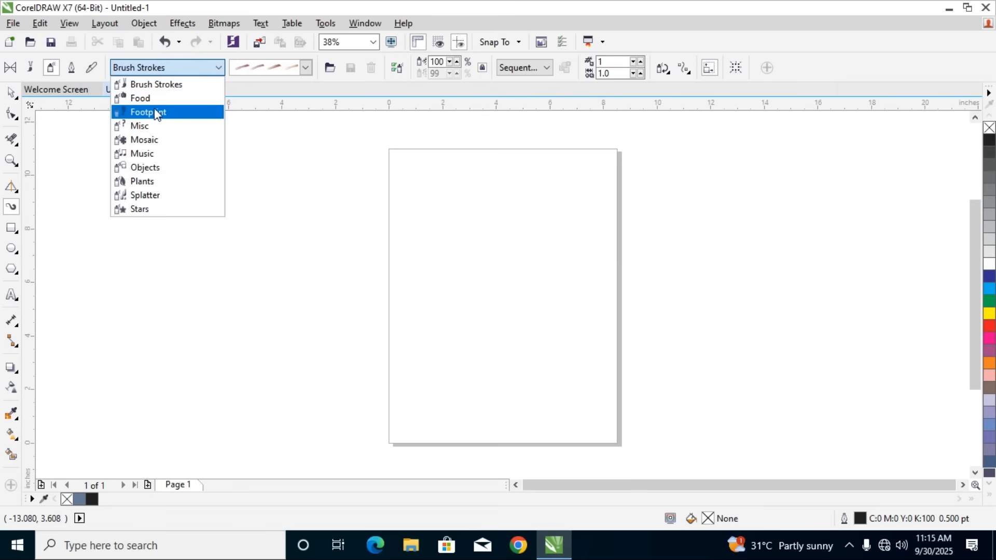
pyautogui.click(306, 68)
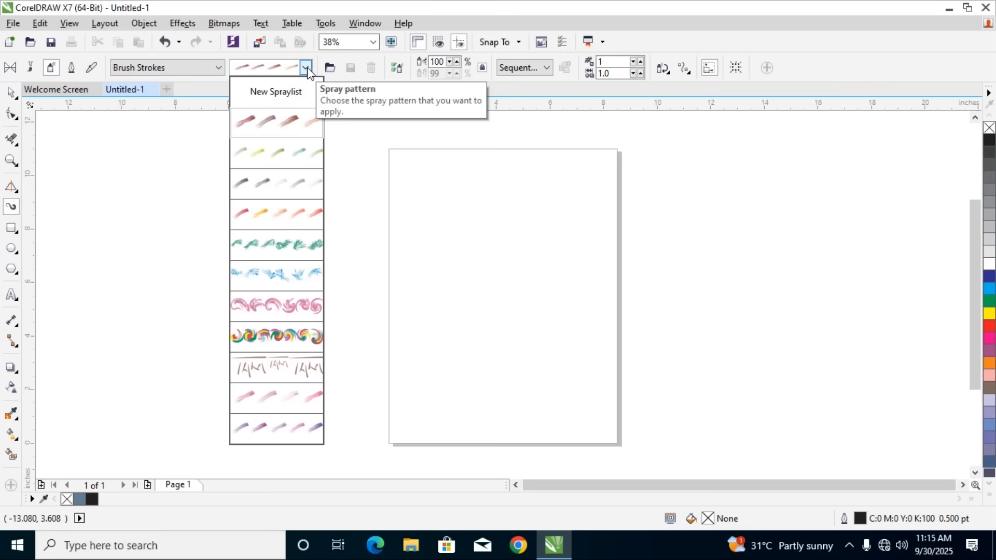
pyautogui.click(206, 68)
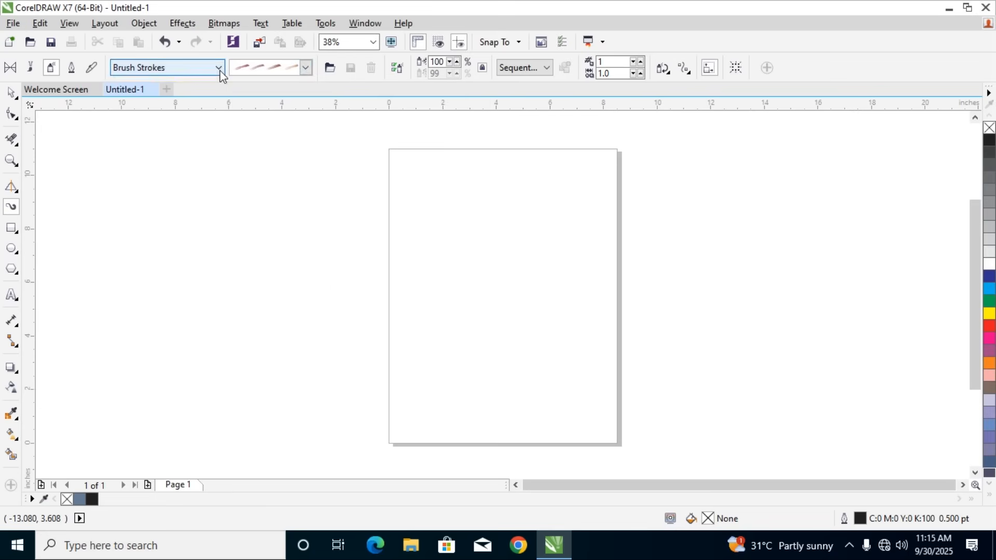
# Browse the spray patterns of the Food and Misc categories and set the sprayer's category to Food
pyautogui.click(207, 70)
pyautogui.click(157, 101)
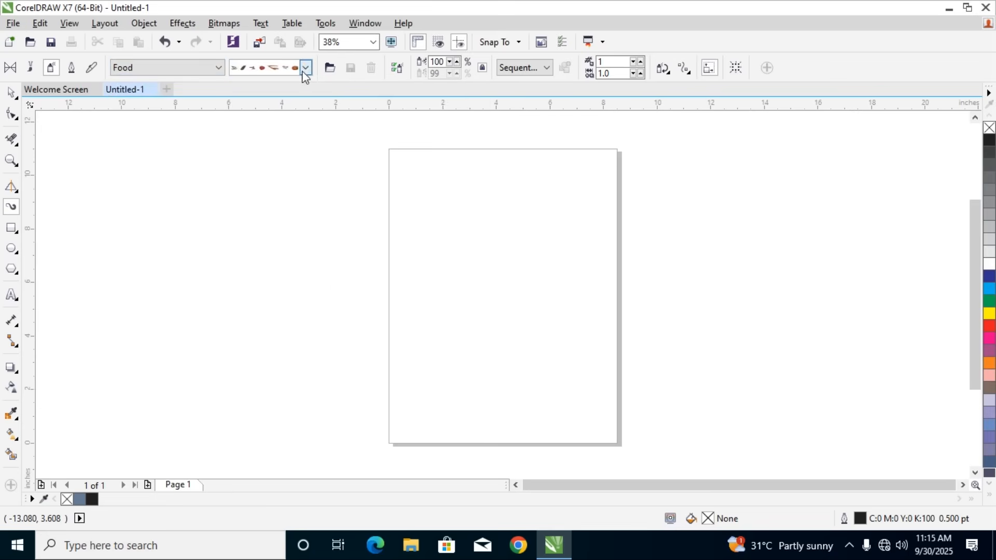
pyautogui.click(305, 68)
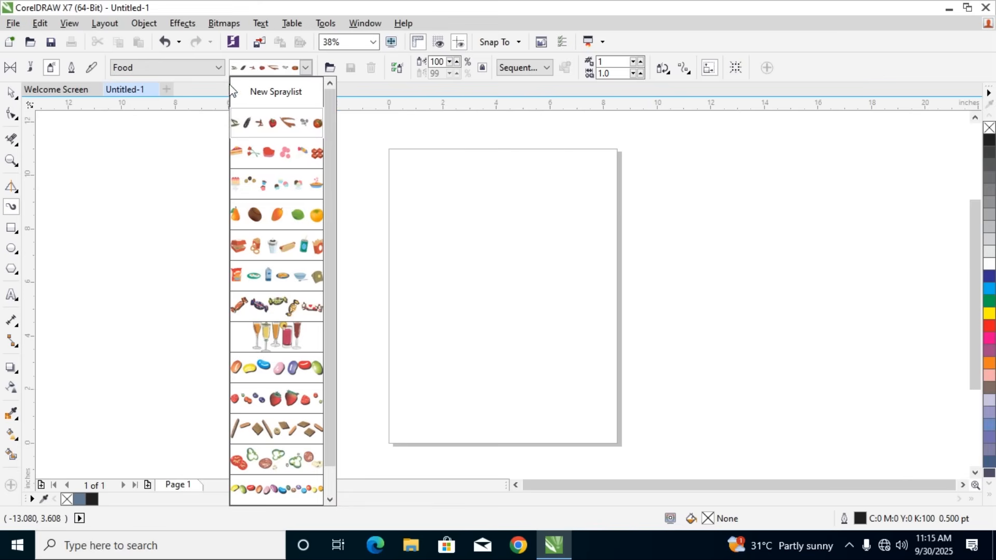
pyautogui.click(220, 69)
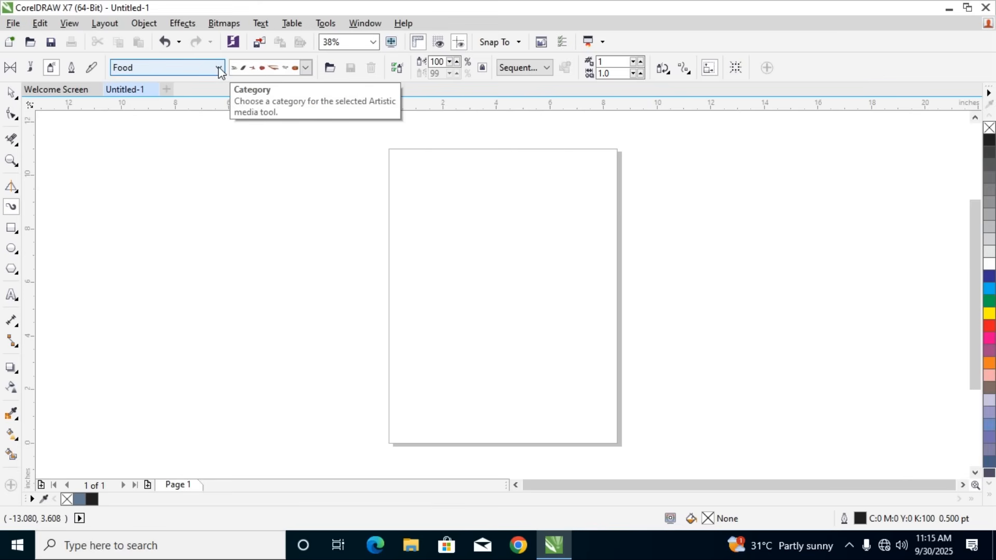
pyautogui.click(220, 69)
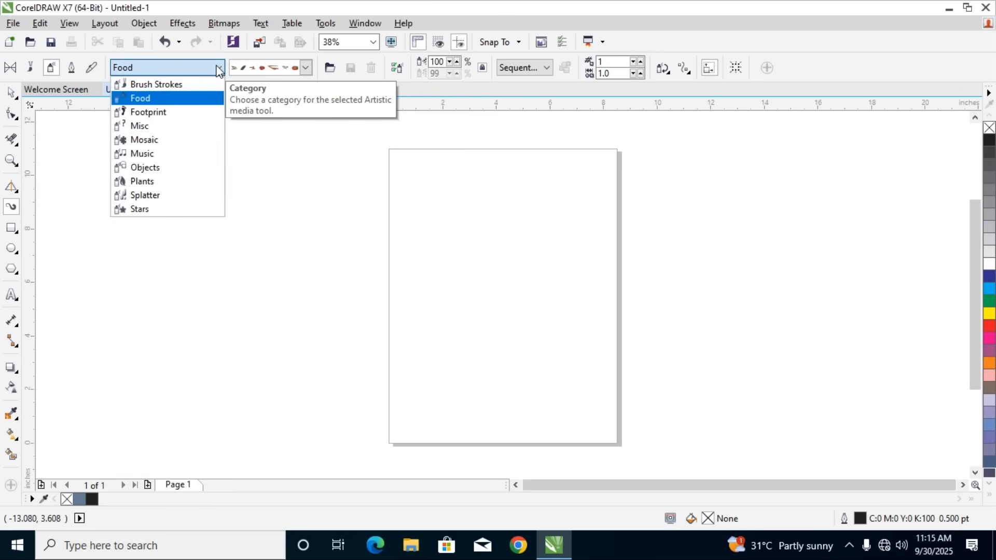
pyautogui.click(176, 126)
pyautogui.click(306, 68)
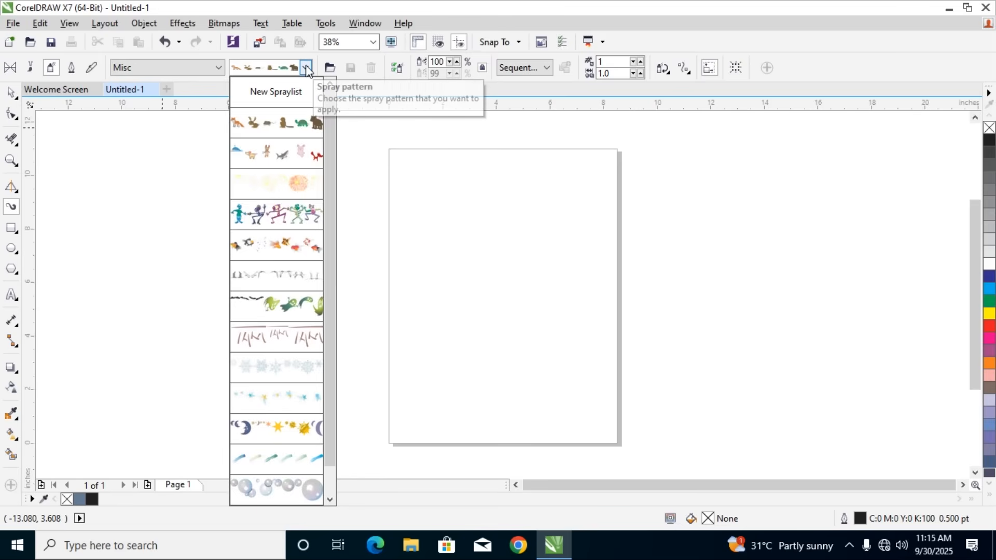
pyautogui.click(307, 69)
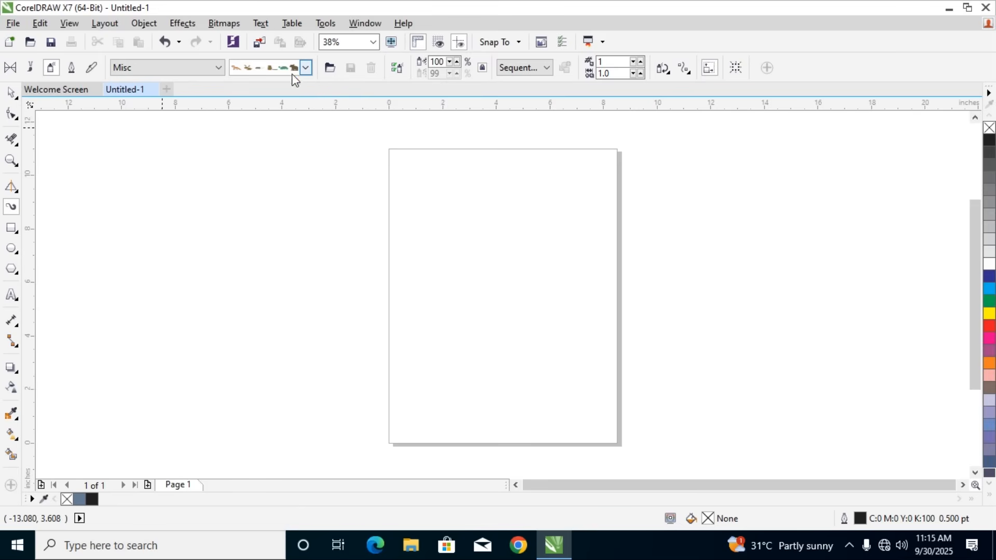
pyautogui.click(306, 68)
pyautogui.click(306, 68)
pyautogui.click(215, 68)
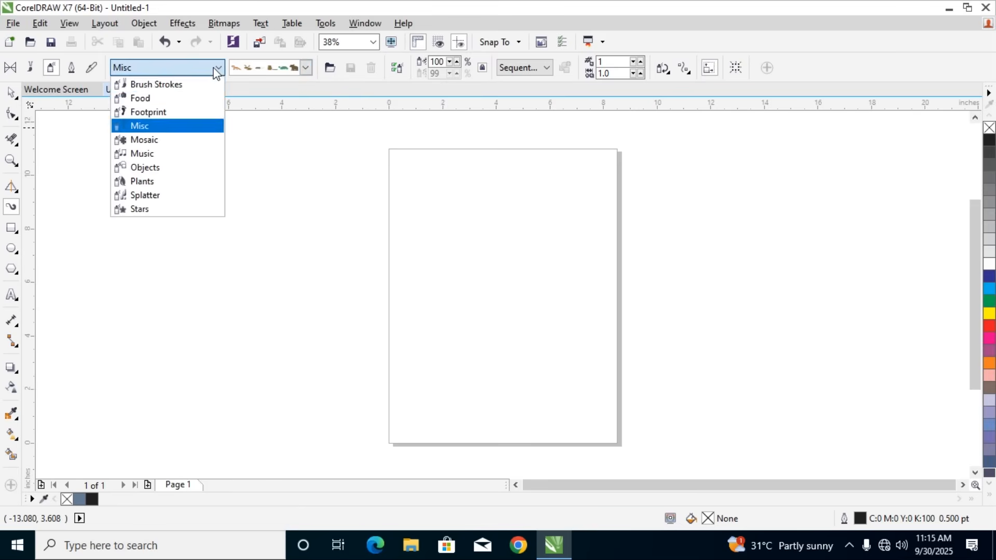
pyautogui.click(153, 98)
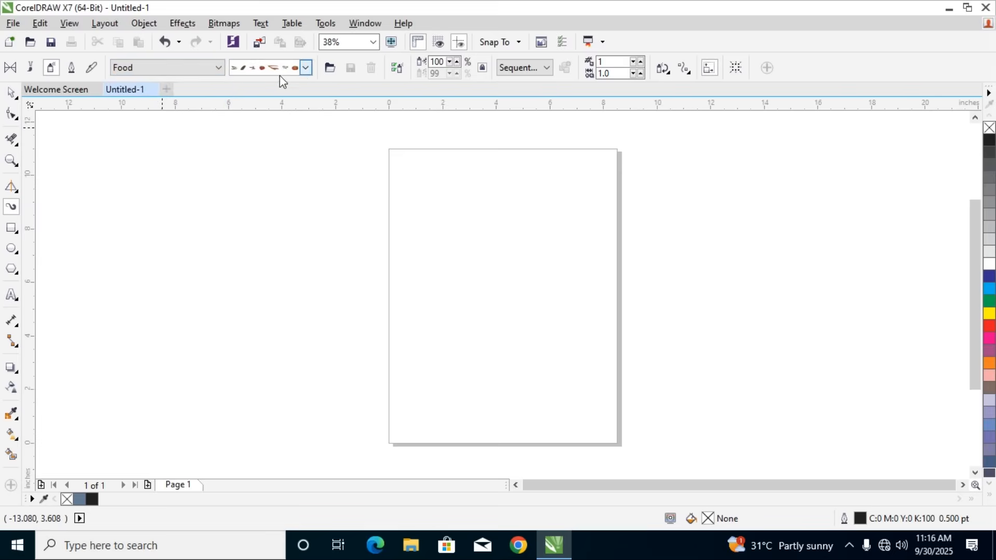
# Spray a wavy stroke about 27 inches wide across the page with the Food pattern of cakes, cupcakes and pies
pyautogui.click(306, 73)
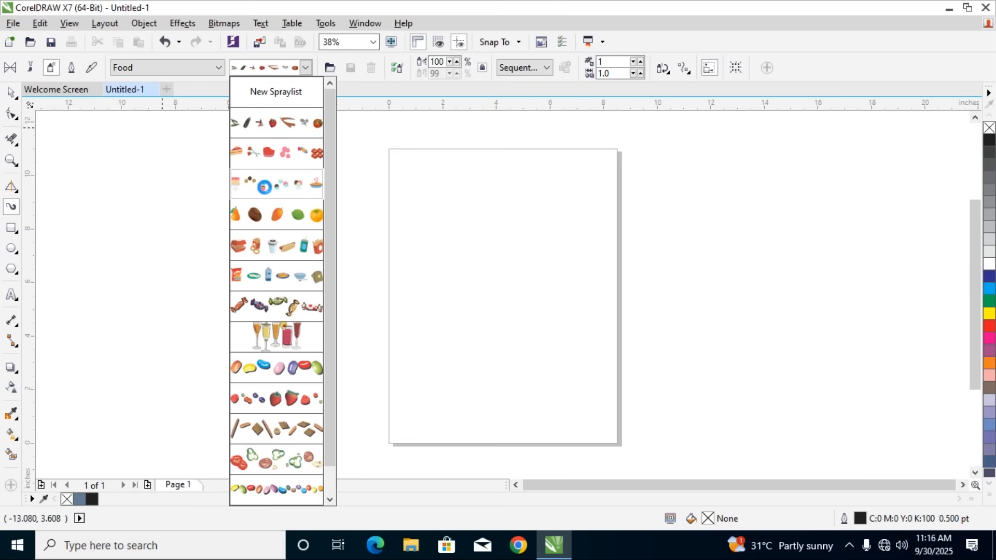
pyautogui.click(262, 190)
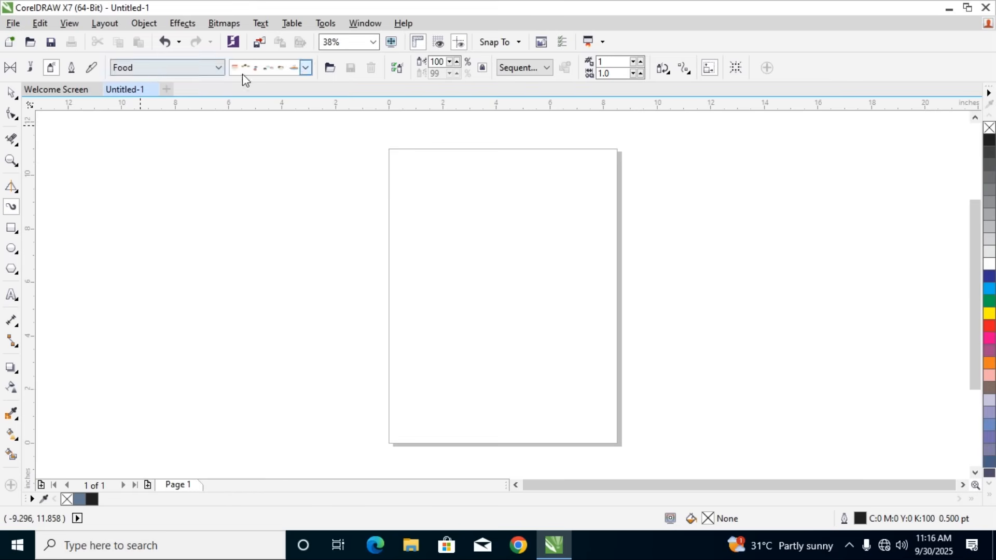
pyautogui.moveTo(125, 292)
pyautogui.mouseDown()
pyautogui.moveTo(394, 283)
pyautogui.moveTo(836, 283)
pyautogui.mouseUp()
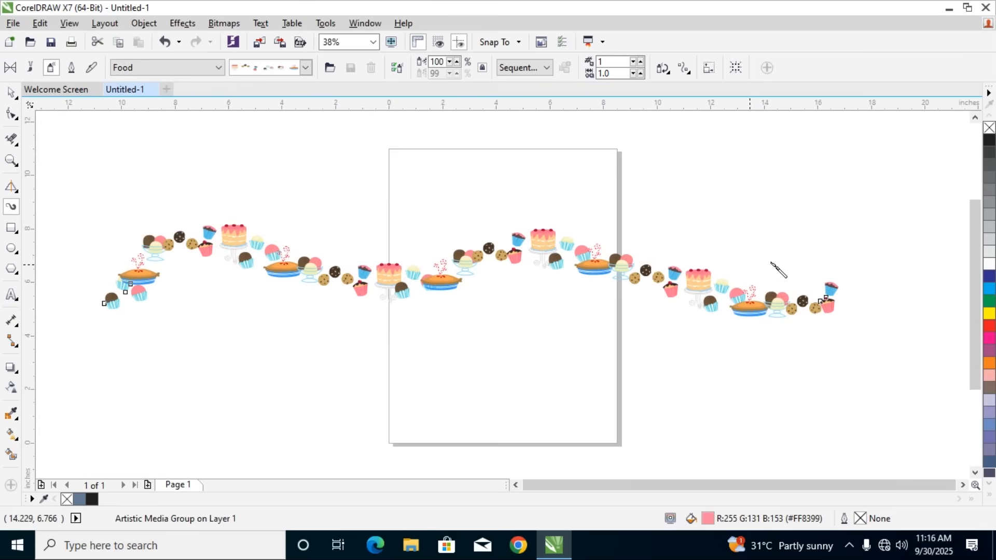
# Undo the sprayed dessert stroke
pyautogui.click(306, 68)
pyautogui.click(306, 68)
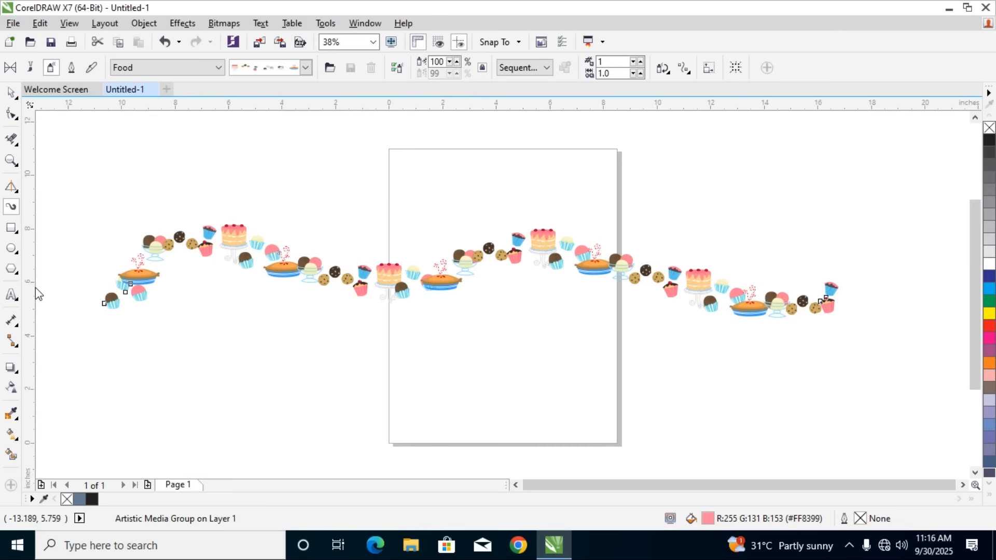
pyautogui.hotkey('ctrl', 'z')
# Choose the Food pattern of cake slices, roses, chocolates and balloons, and try it with a large looping stroke around the page
pyautogui.click(305, 68)
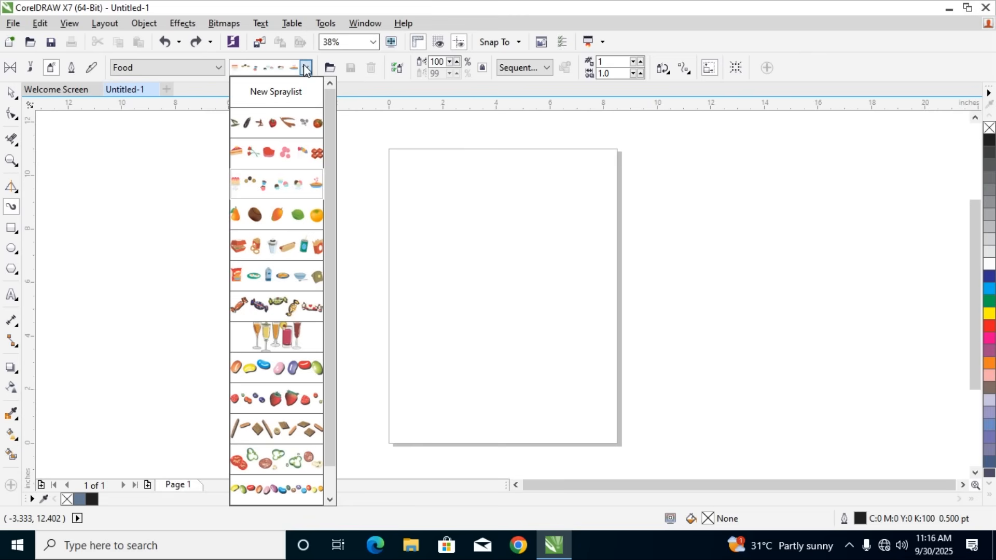
pyautogui.click(266, 157)
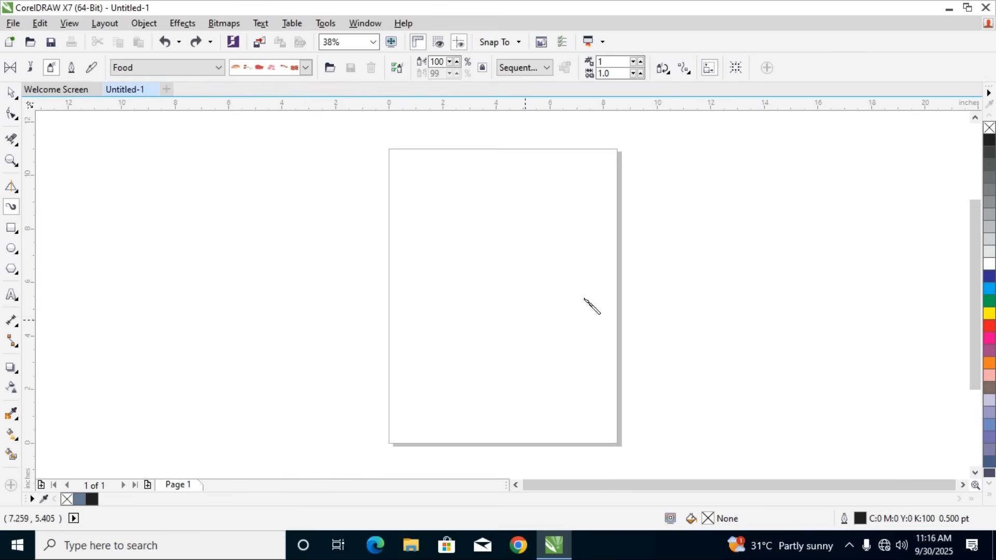
pyautogui.moveTo(94, 148)
pyautogui.mouseDown()
pyautogui.moveTo(744, 298)
pyautogui.moveTo(247, 340)
pyautogui.moveTo(83, 142)
pyautogui.mouseUp()
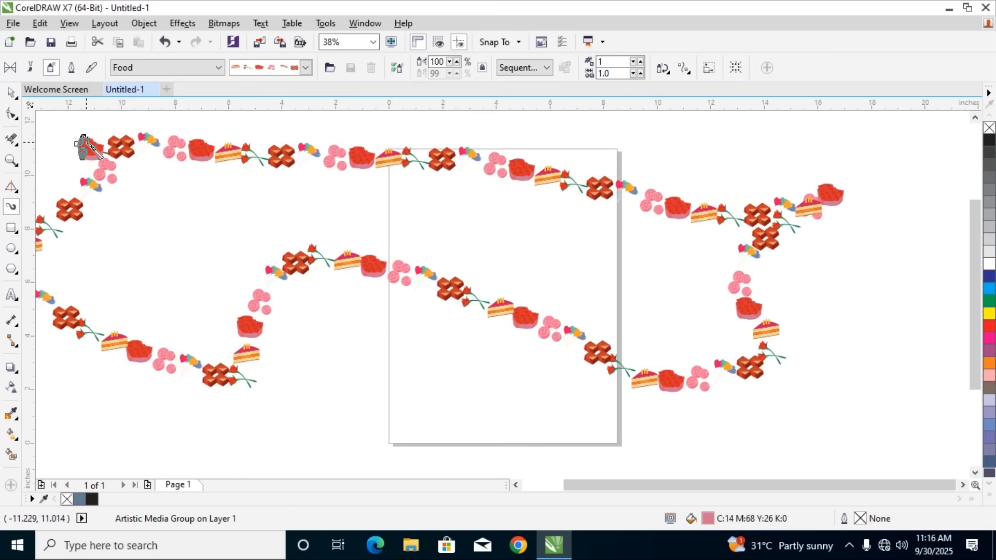
pyautogui.hotkey('ctrl', 'z')
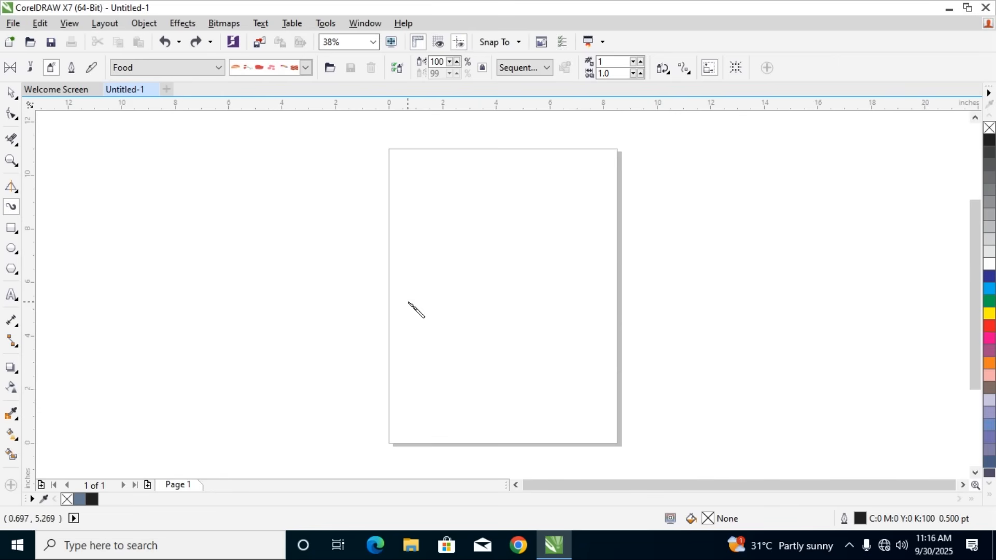
# Spray a wavy stroke about 18 inches wide with the chosen pattern, from the area beside the page across the page's middle
pyautogui.moveTo(156, 309)
pyautogui.mouseDown()
pyautogui.moveTo(173, 280)
pyautogui.moveTo(601, 261)
pyautogui.mouseUp()
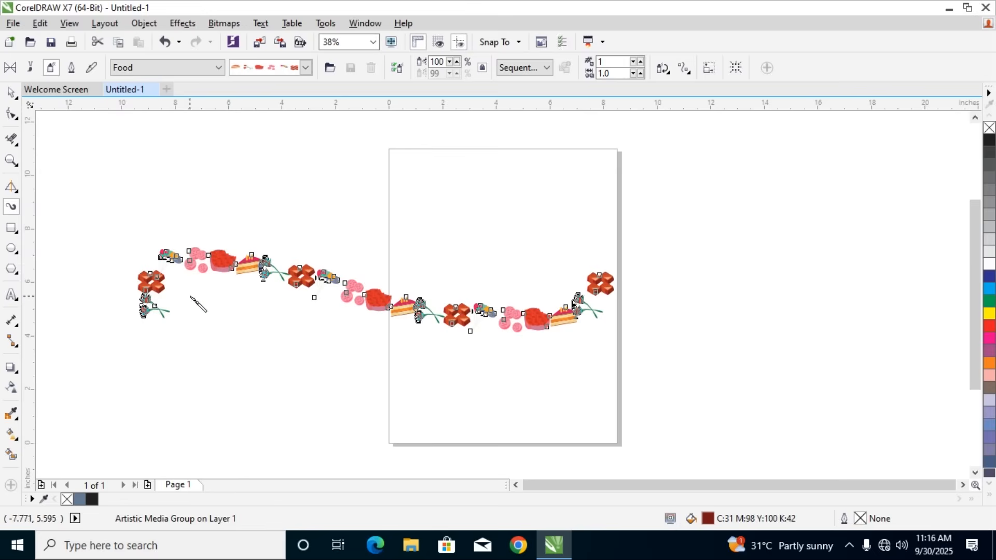
pyautogui.scroll(4, 431, 305)
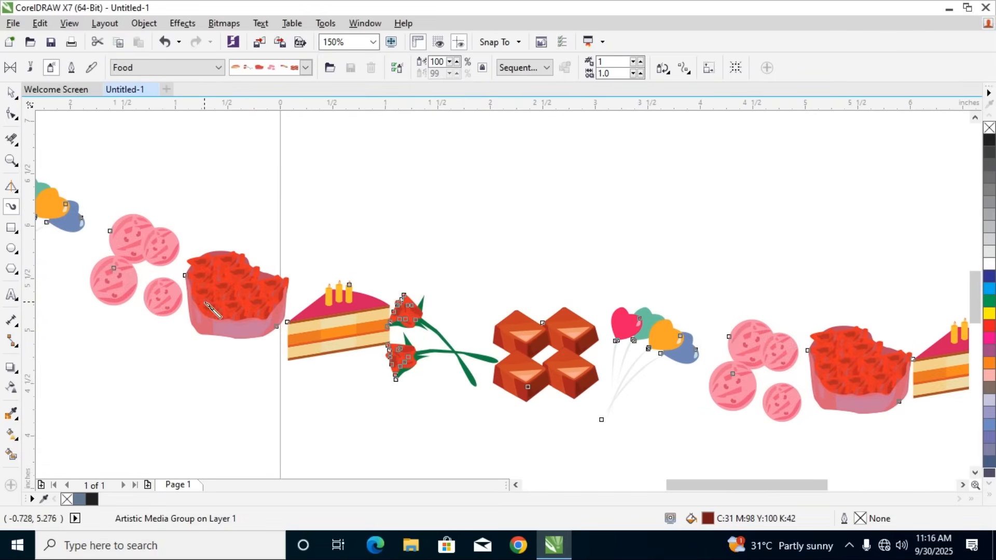
pyautogui.scroll(-2, 328, 336)
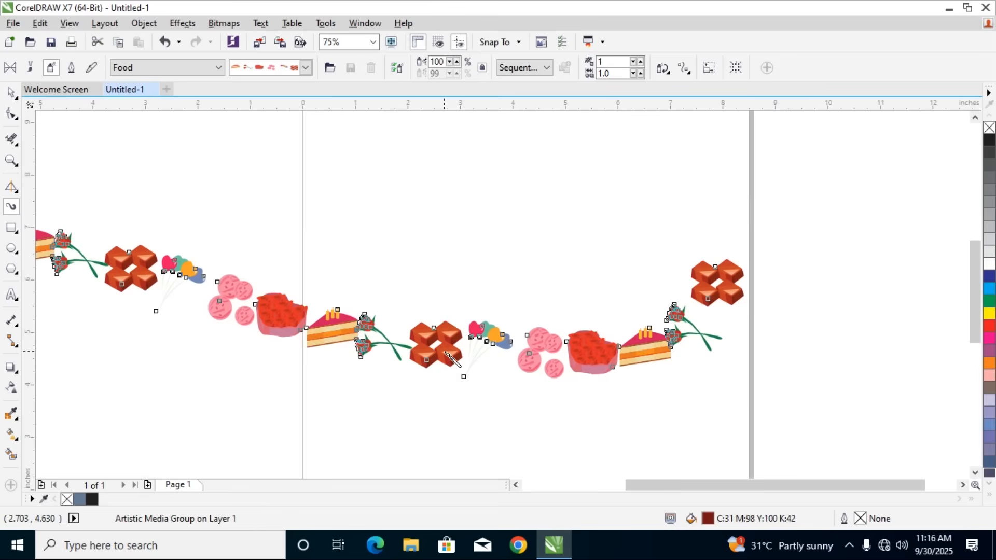
pyautogui.scroll(-2, 445, 355)
pyautogui.scroll(2, 452, 353)
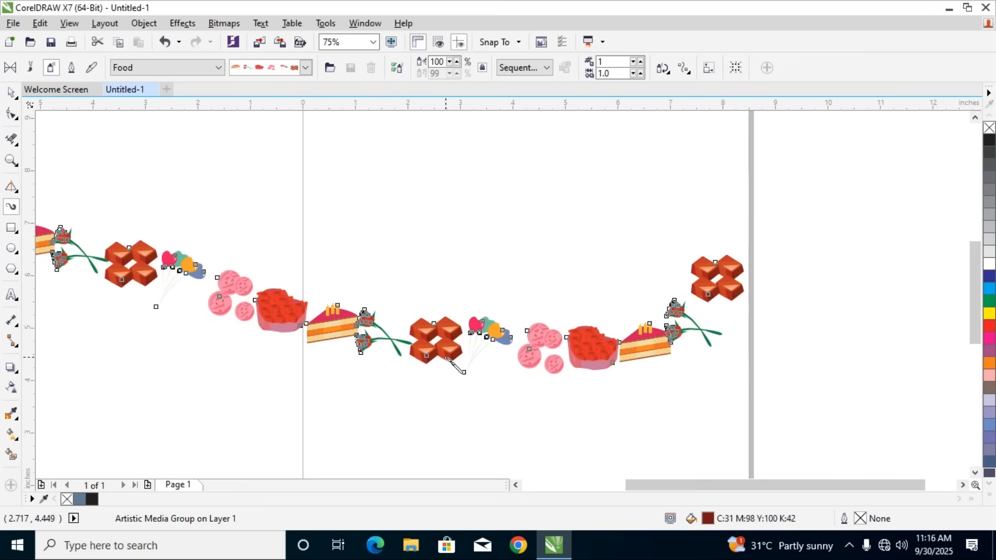
# Spray a few short test strokes above the wavy dessert stroke and remove them again
pyautogui.moveTo(355, 192)
pyautogui.mouseDown()
pyautogui.moveTo(489, 200)
pyautogui.moveTo(433, 209)
pyautogui.moveTo(500, 205)
pyautogui.mouseUp()
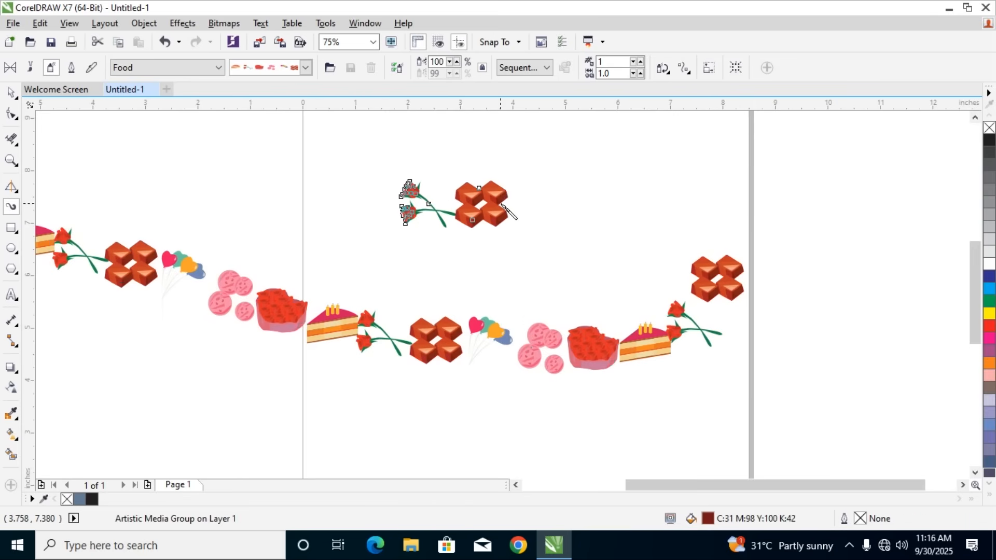
pyautogui.press('Delete')
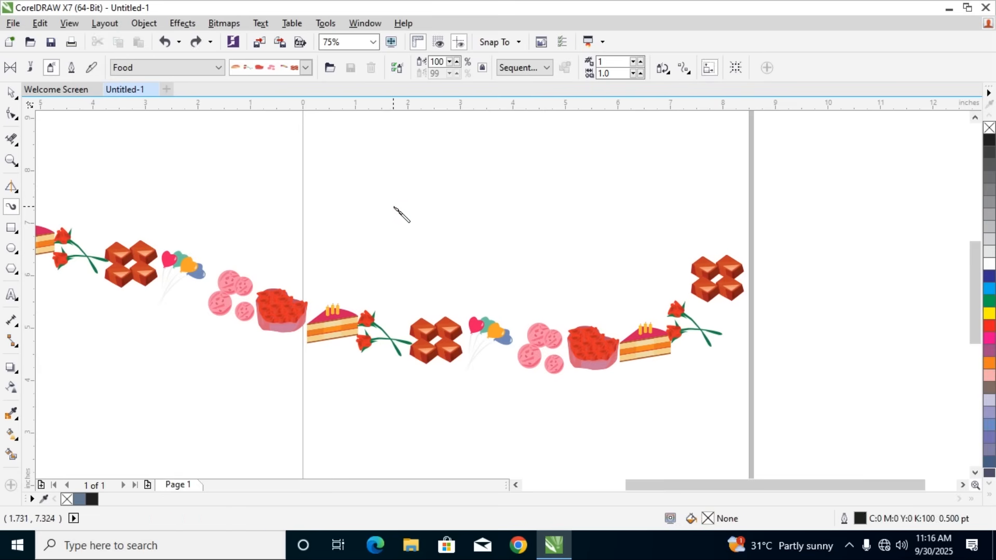
pyautogui.moveTo(393, 205); pyautogui.dragTo(451, 214)
pyautogui.moveTo(518, 215); pyautogui.dragTo(596, 228)
pyautogui.hotkey('ctrl', 'z')
pyautogui.hotkey('ctrl', 'z')
# Select the whole sprayed dessert stroke with the Pick tool and check it up close
pyautogui.click(11, 93)
pyautogui.click(242, 310)
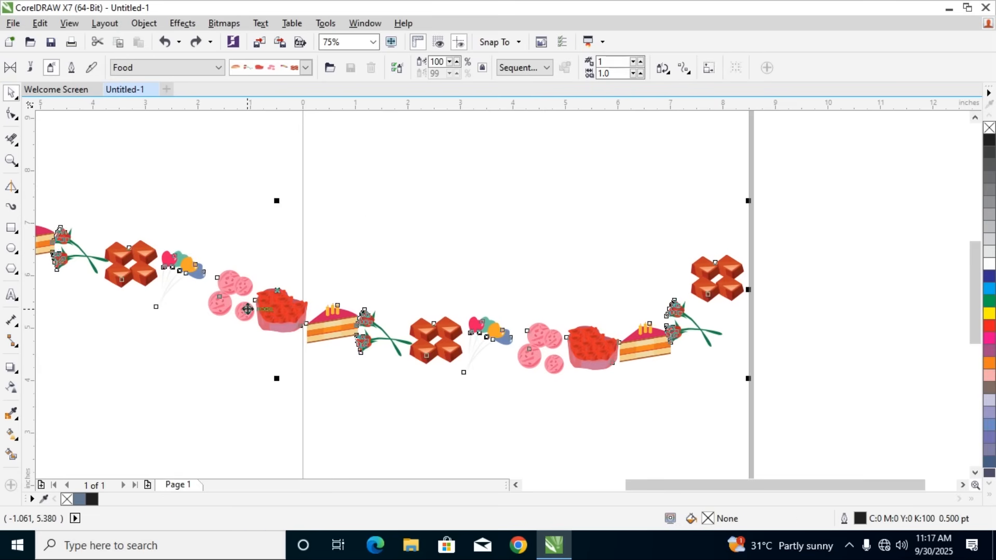
pyautogui.scroll(-4, 244, 311)
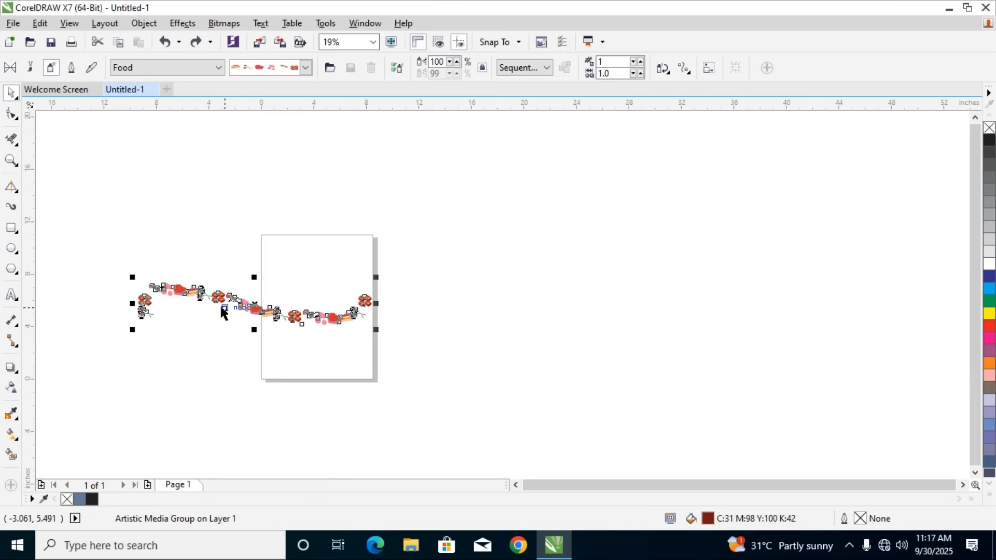
pyautogui.scroll(4, 221, 307)
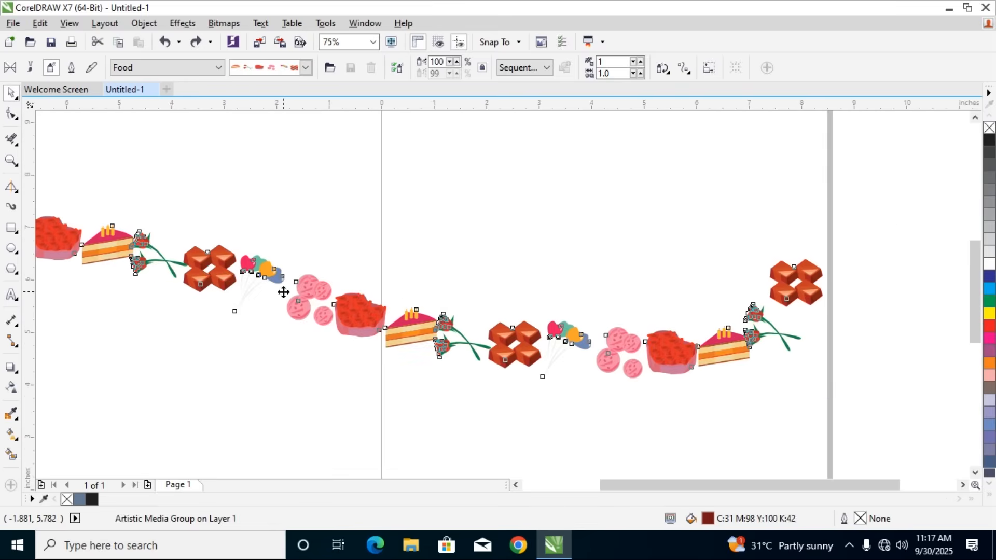
pyautogui.scroll(-2, 283, 292)
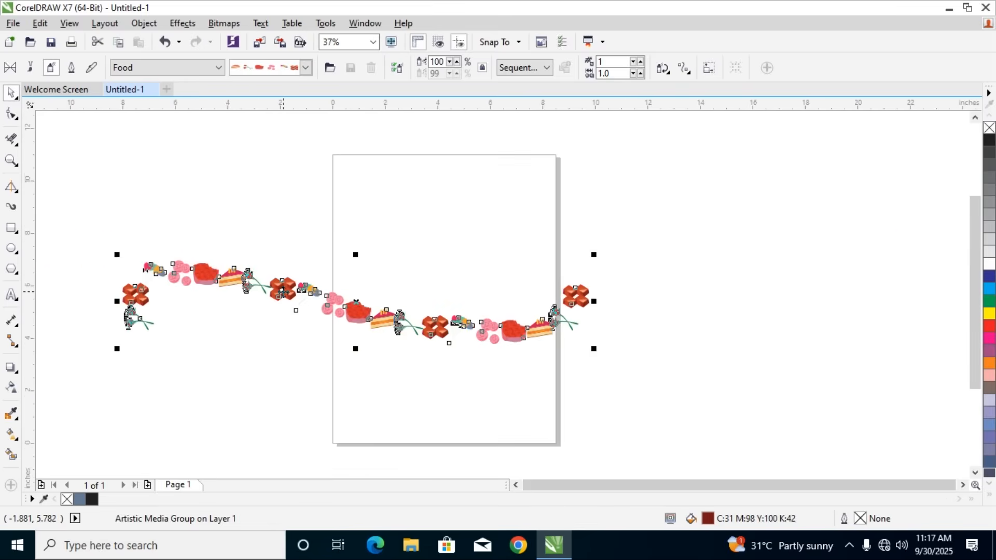
pyautogui.click(323, 188)
pyautogui.click(332, 301)
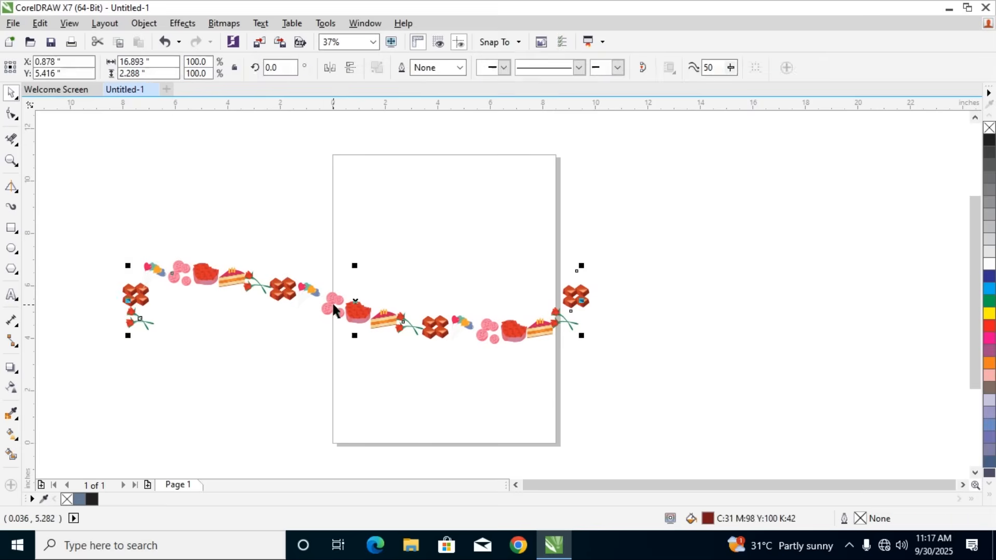
pyautogui.click(140, 25)
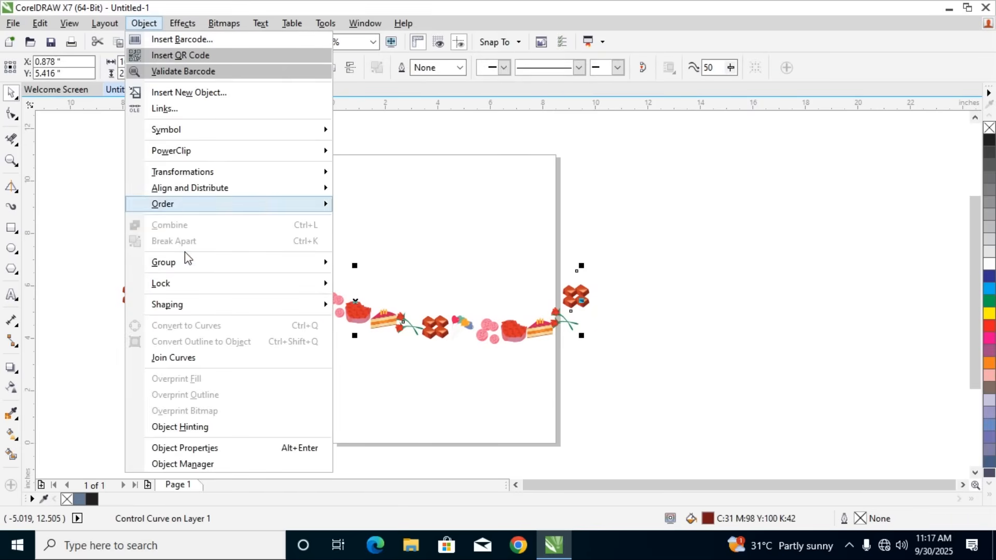
pyautogui.moveTo(188, 278)
pyautogui.moveTo(189, 198)
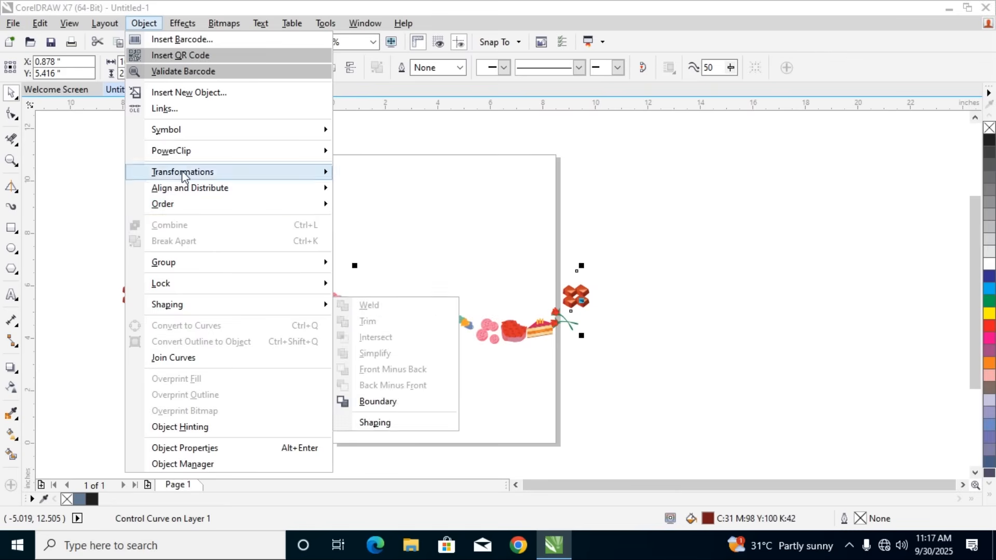
pyautogui.click(96, 116)
pyautogui.click(652, 254)
# Select the sprayed stroke and break the artistic media group apart
pyautogui.click(574, 300)
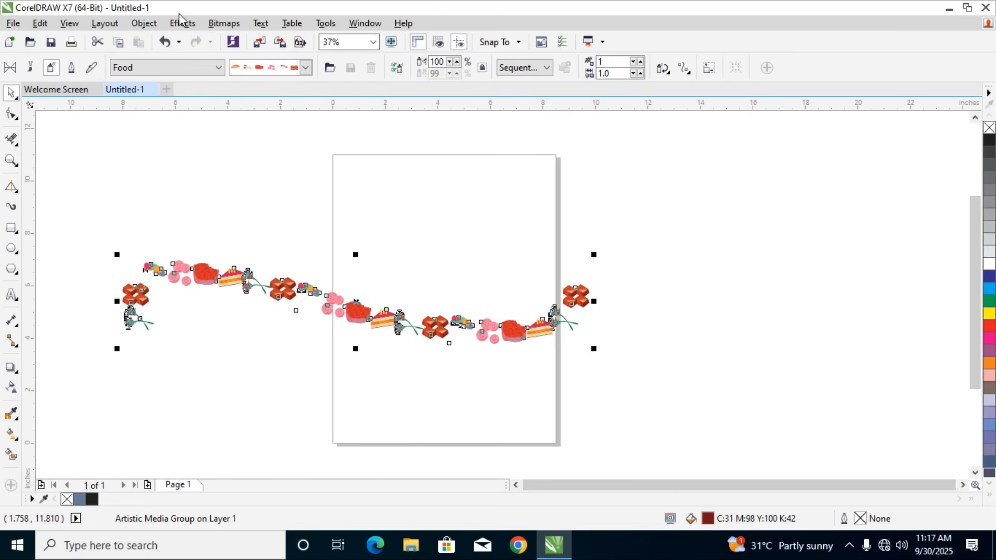
pyautogui.click(142, 26)
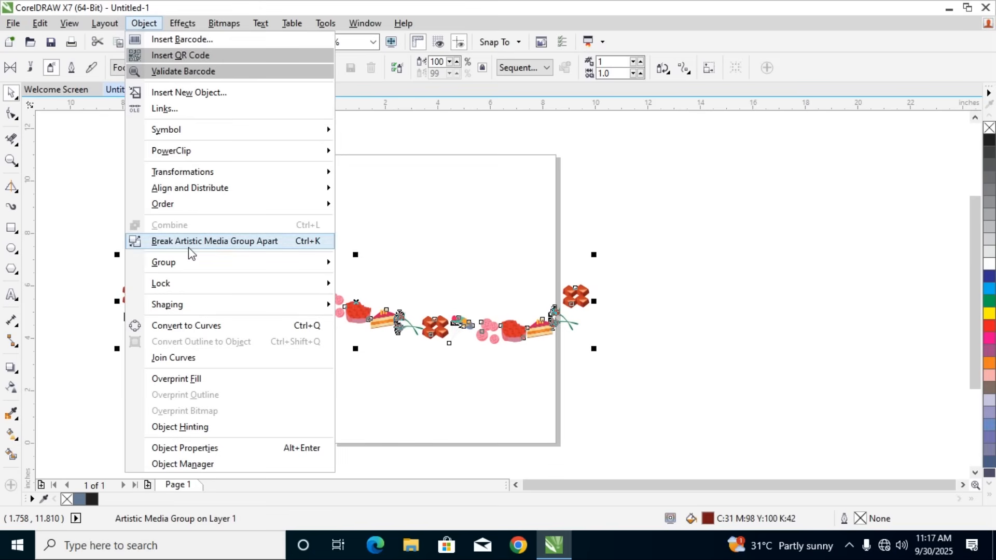
pyautogui.click(237, 244)
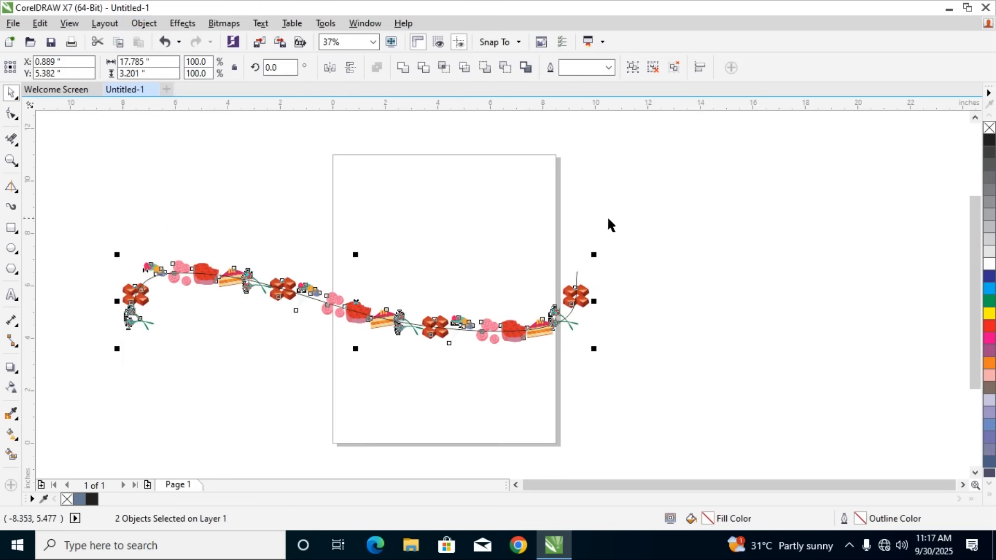
pyautogui.click(683, 288)
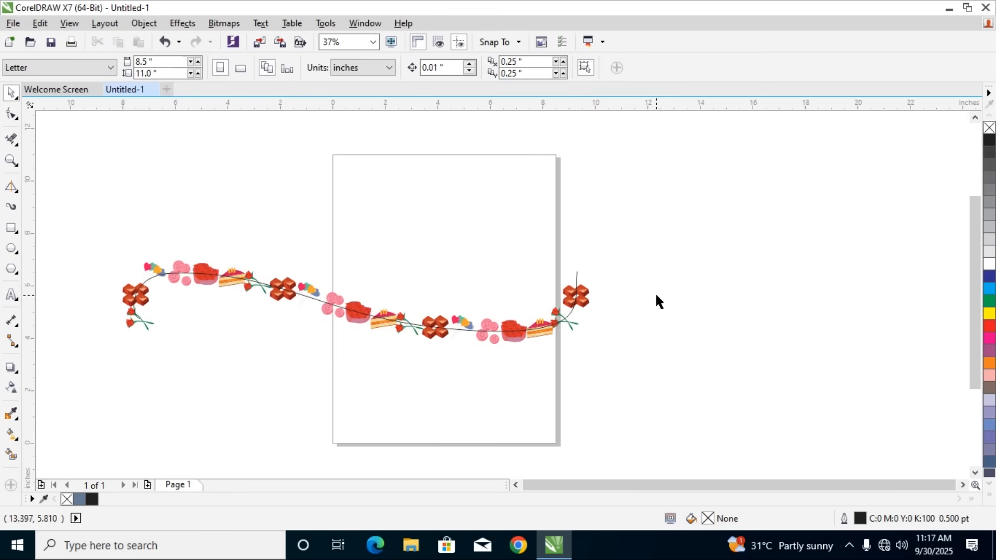
# Undo the break, then split the artistic media group into its images and control curve once more
pyautogui.click(577, 313)
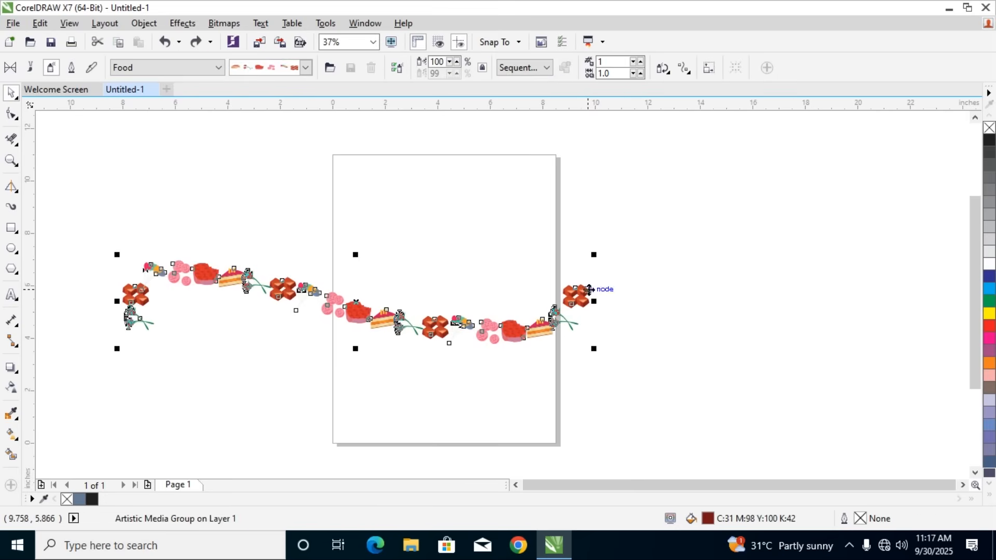
pyautogui.click(144, 24)
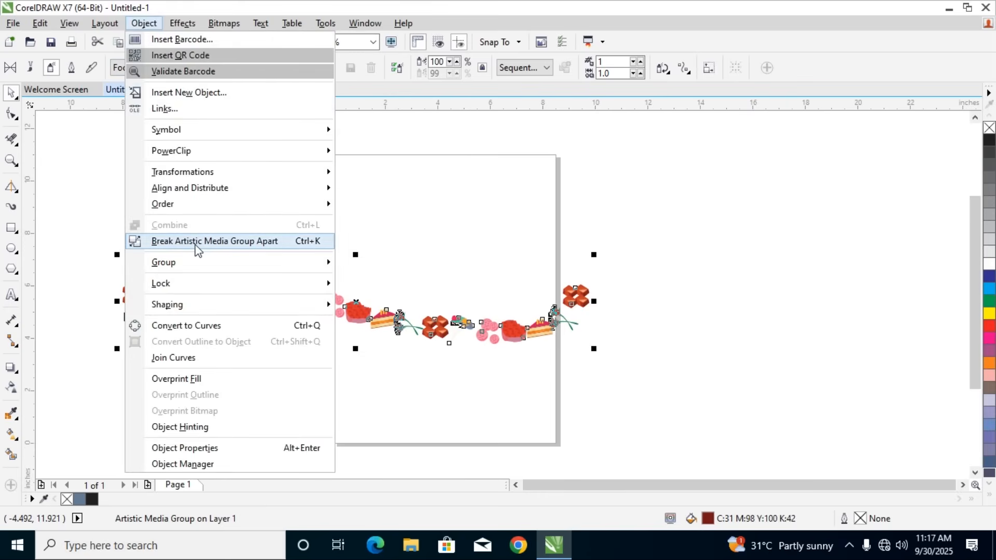
pyautogui.click(231, 246)
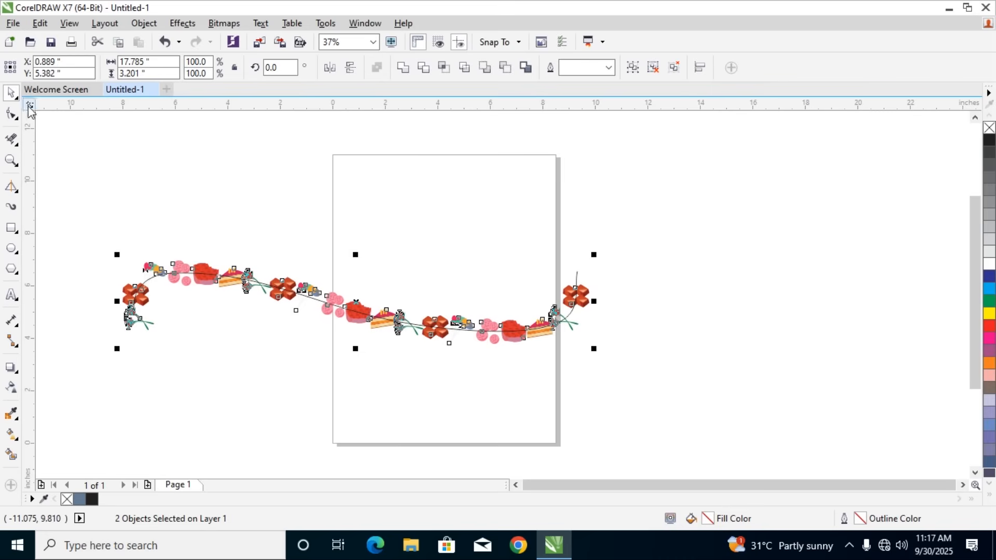
pyautogui.click(858, 317)
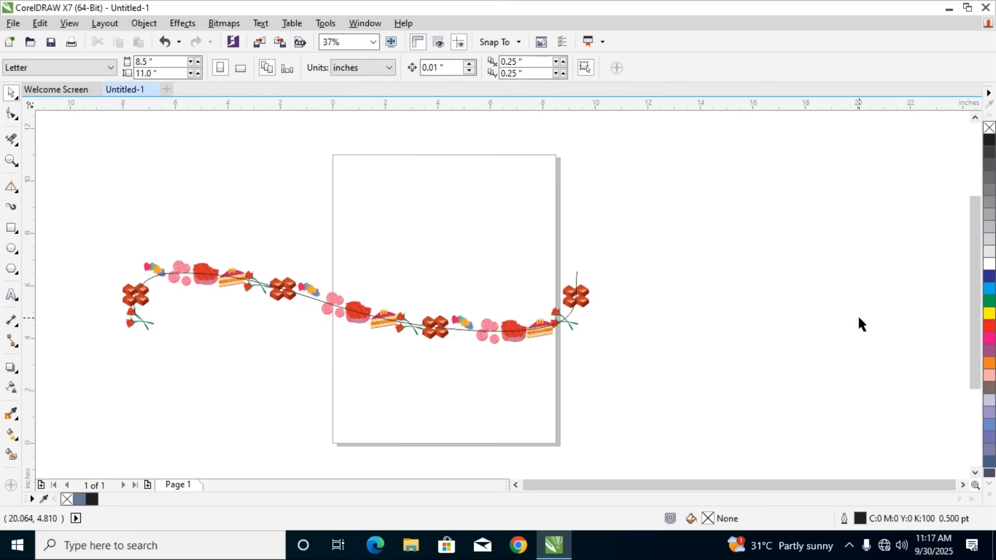
# Move the control curve about 4 inches down, clear of the dessert images, and delete it
pyautogui.click(13, 96)
pyautogui.click(52, 95)
pyautogui.moveTo(319, 302); pyautogui.dragTo(320, 401)
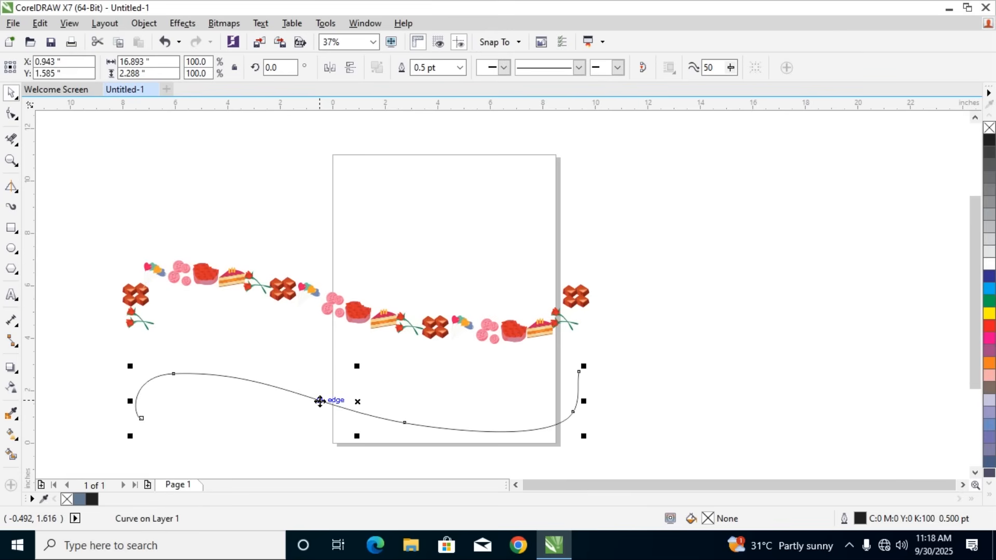
pyautogui.press('Delete')
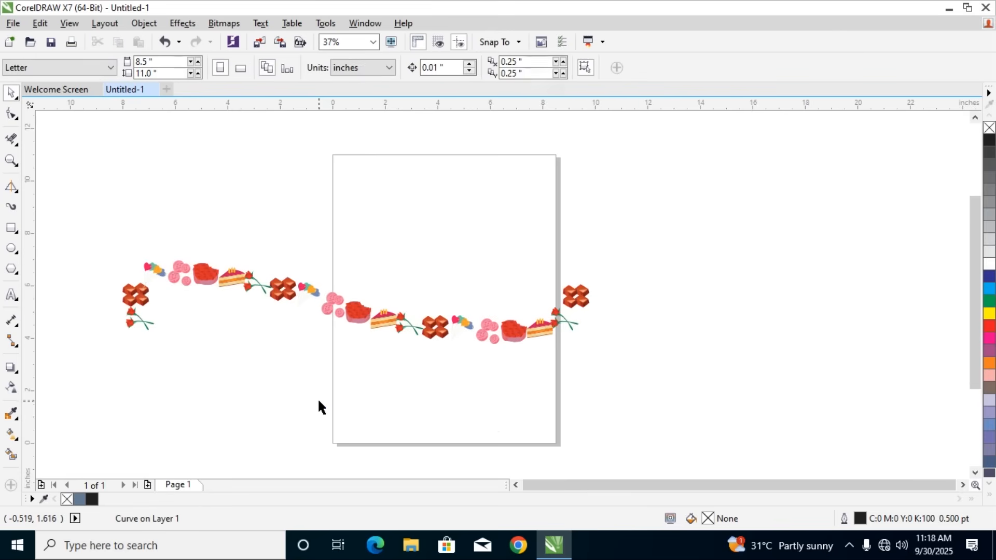
# Ungroup the row of dessert images so that each picture becomes a separate object
pyautogui.click(329, 310)
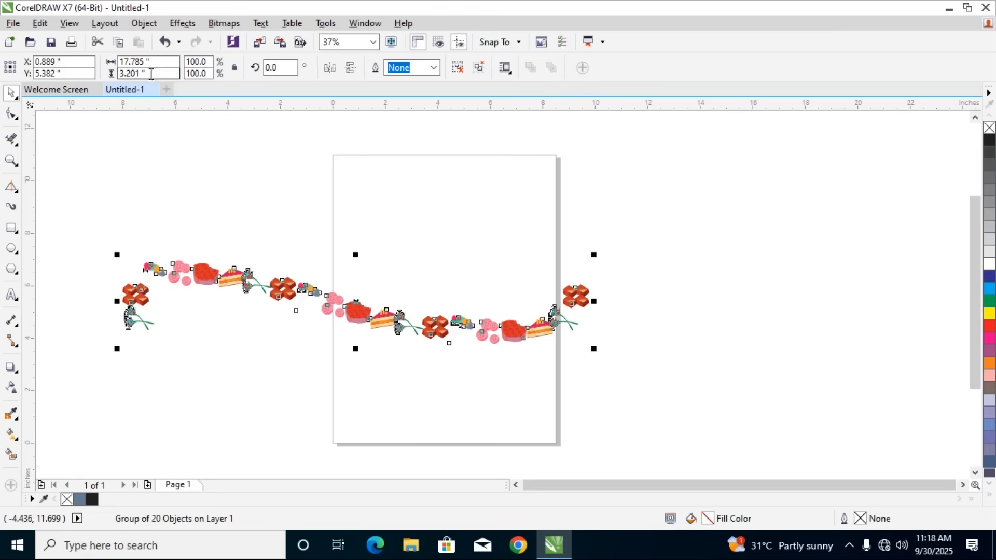
pyautogui.click(143, 24)
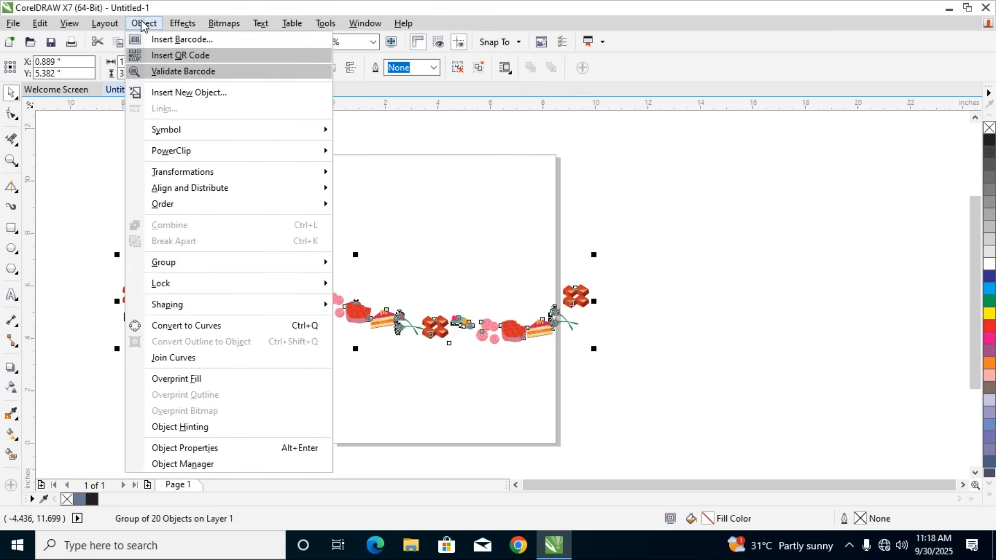
pyautogui.moveTo(188, 264)
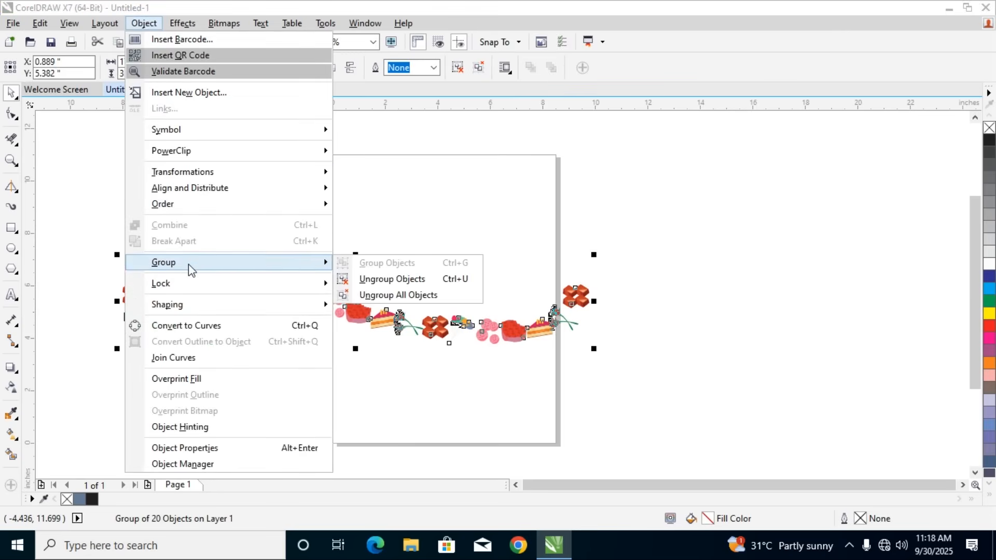
pyautogui.click(422, 294)
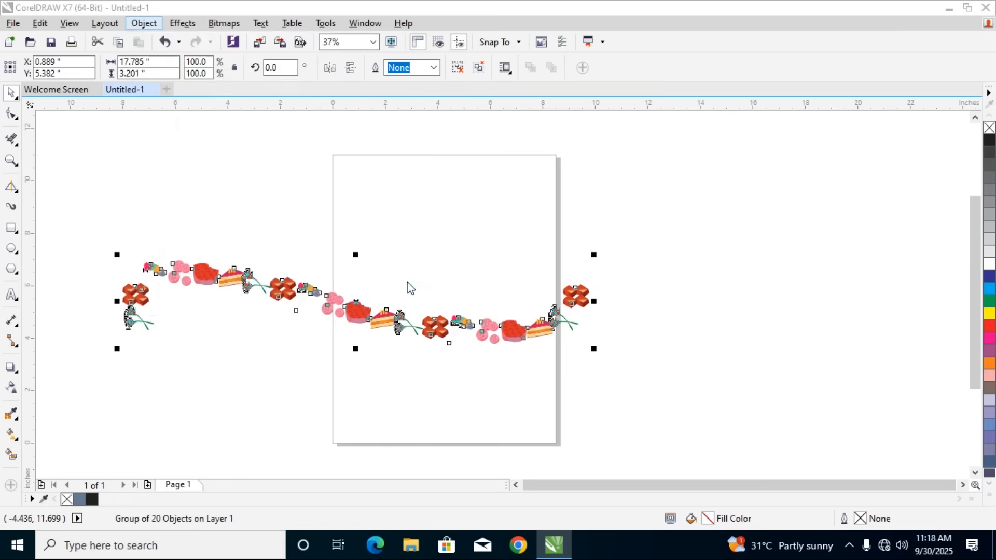
pyautogui.click(594, 298)
# Move the chocolate cluster and the cake slice from the row's right end up into the page's upper half, side by side
pyautogui.moveTo(589, 298); pyautogui.dragTo(428, 212)
pyautogui.moveTo(542, 327); pyautogui.dragTo(476, 212)
pyautogui.click(470, 266)
# Delete all the images still in the row, keeping only the moved chocolates and cake slice
pyautogui.moveTo(112, 250); pyautogui.dragTo(634, 423)
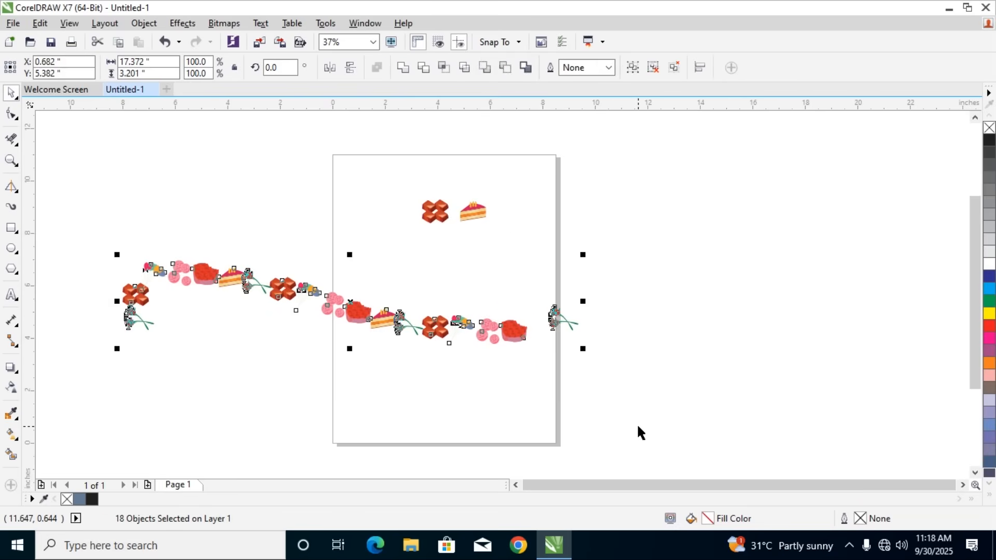
pyautogui.press('Delete')
pyautogui.scroll(5, 452, 166)
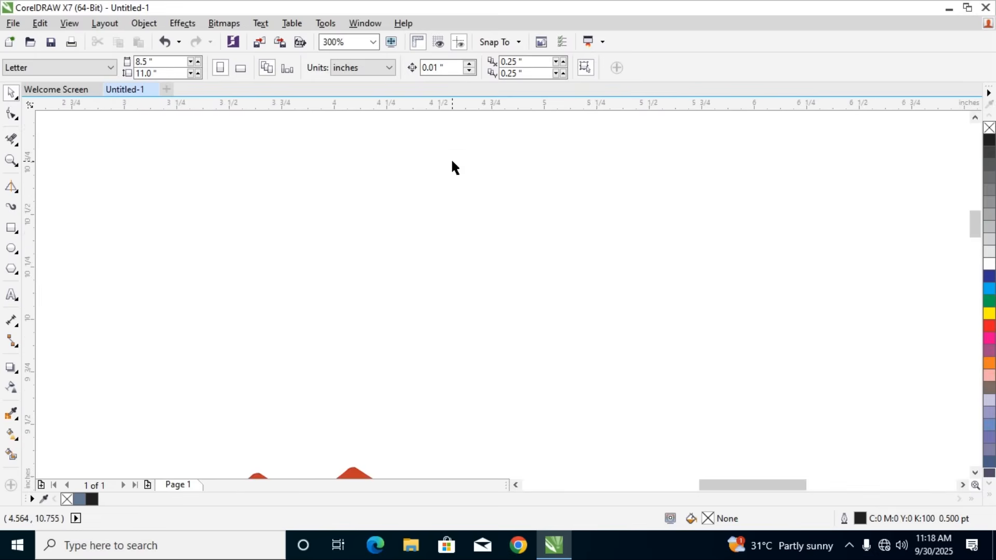
pyautogui.scroll(-1, 443, 235)
pyautogui.scroll(1, 528, 413)
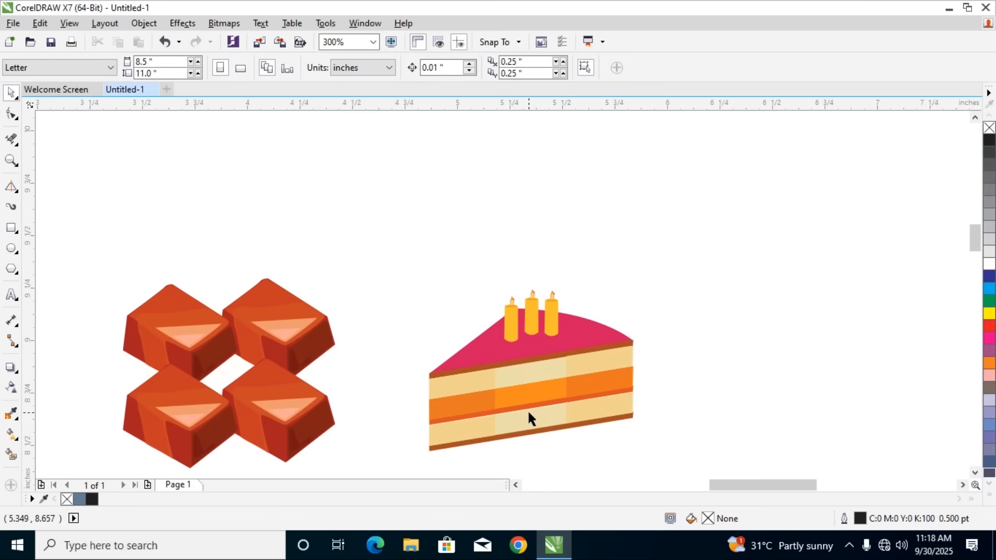
# Move the cake slice up and to the right, and undo that along with the row's deletion and the earlier image moves
pyautogui.moveTo(527, 409); pyautogui.dragTo(626, 320)
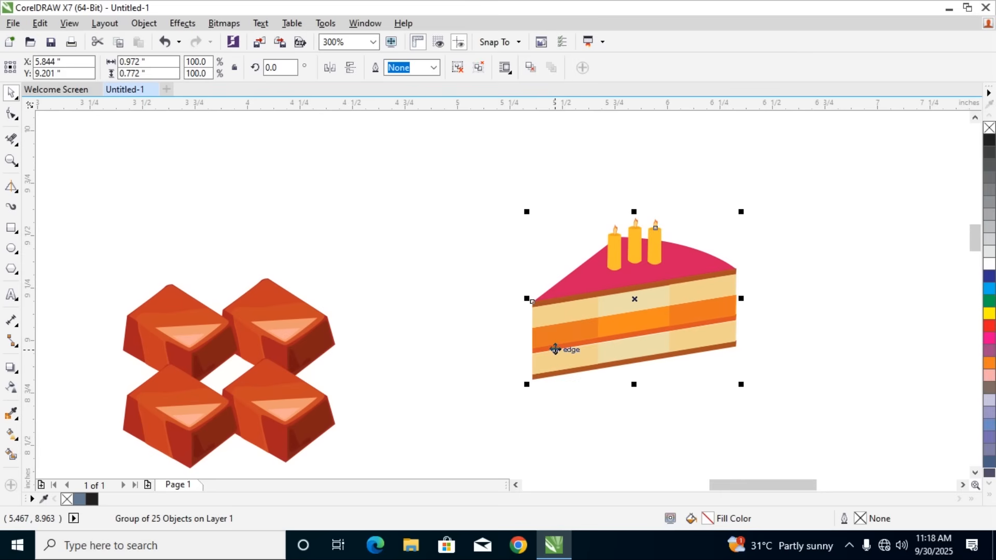
pyautogui.hotkey('ctrl', 'z')
pyautogui.hotkey('ctrl', 'z')
pyautogui.hotkey('ctrl', 'z')
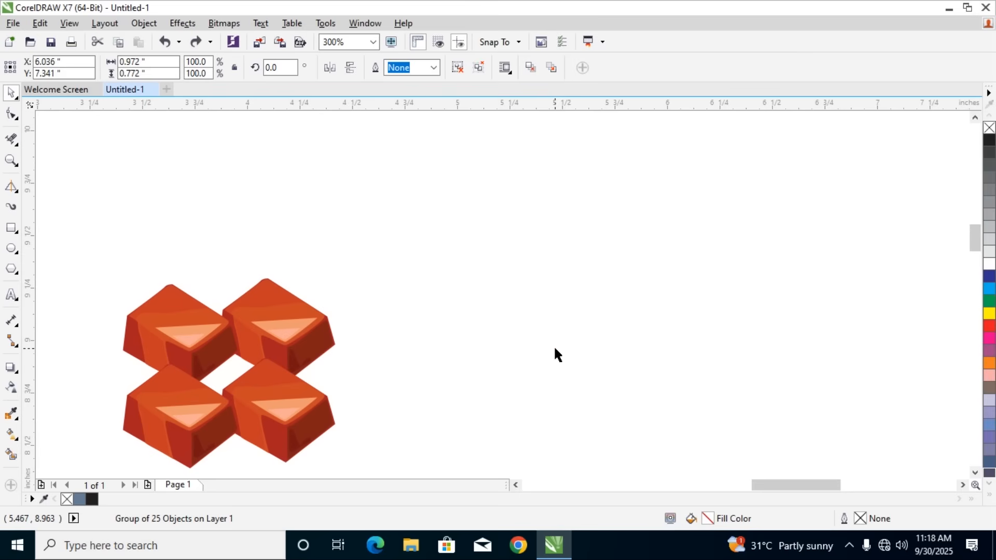
pyautogui.scroll(-2, 554, 354)
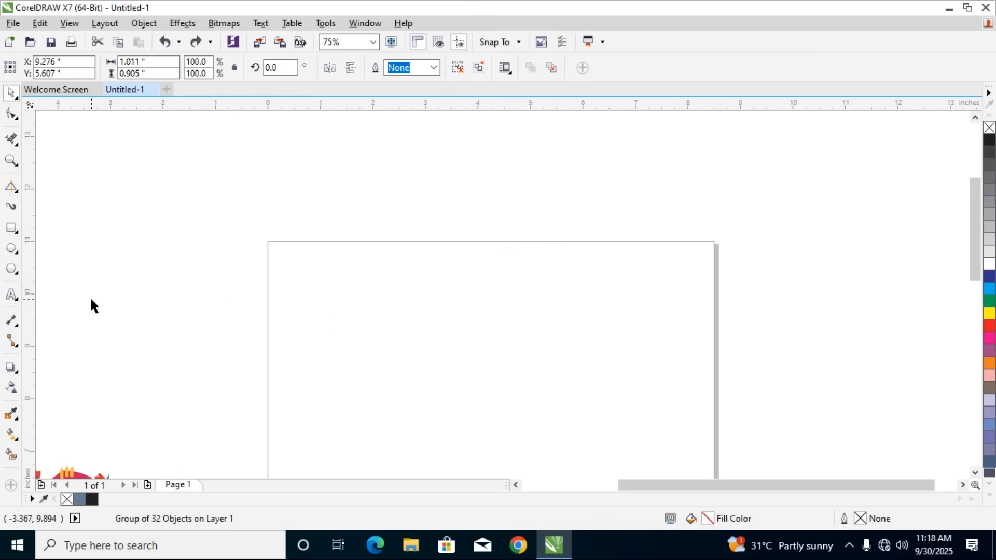
# Undo the ungrouping of the dessert row and the control curve's deletion and move
pyautogui.press('h')
pyautogui.moveTo(462, 409); pyautogui.dragTo(424, 305)
pyautogui.scroll(-4, 424, 305)
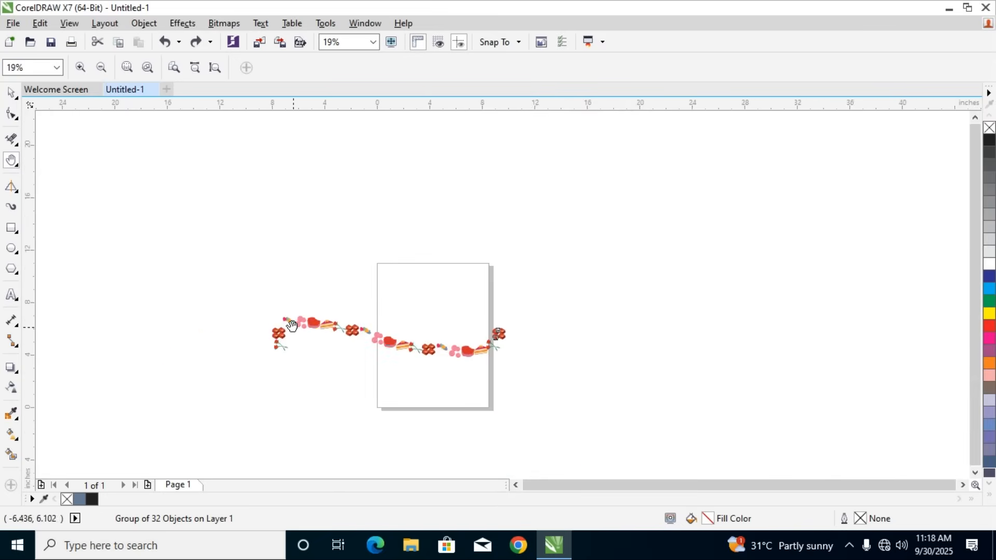
pyautogui.scroll(2, 292, 325)
pyautogui.click(12, 93)
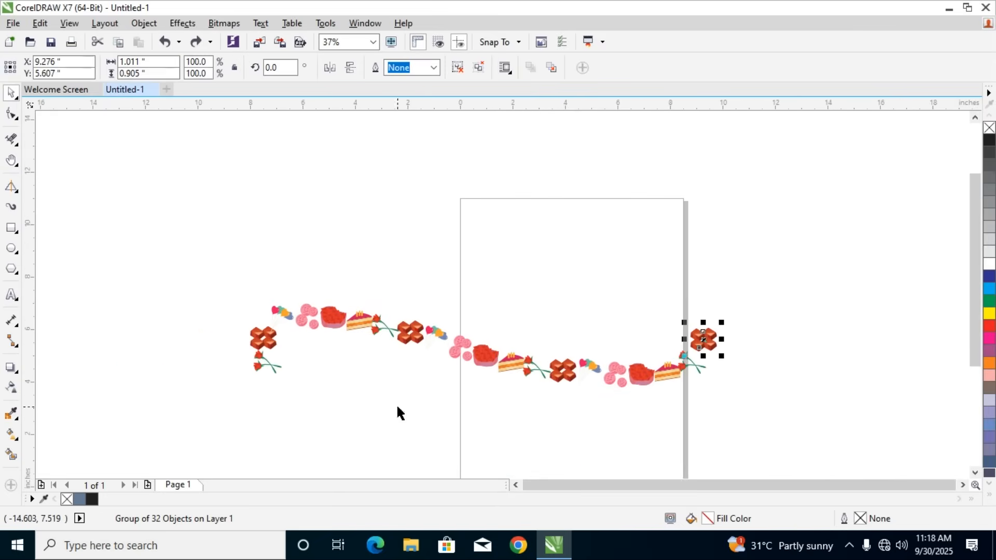
pyautogui.click(726, 425)
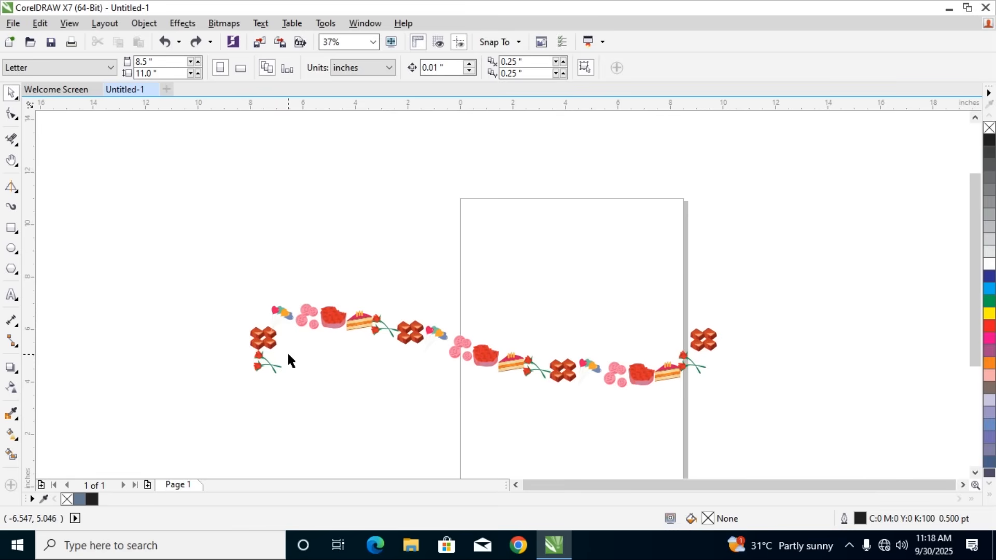
pyautogui.hotkey('ctrl', 'z')
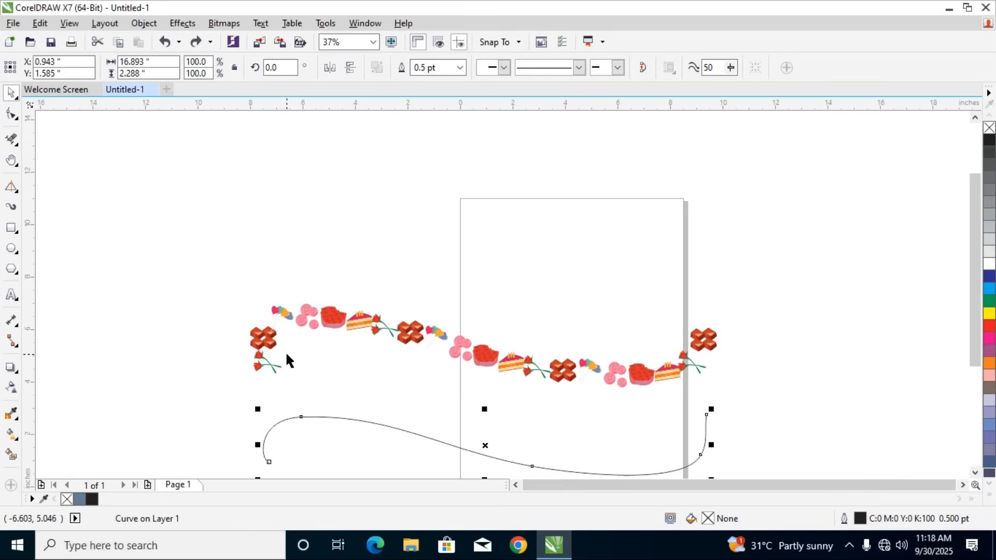
pyautogui.hotkey('ctrl', 'z')
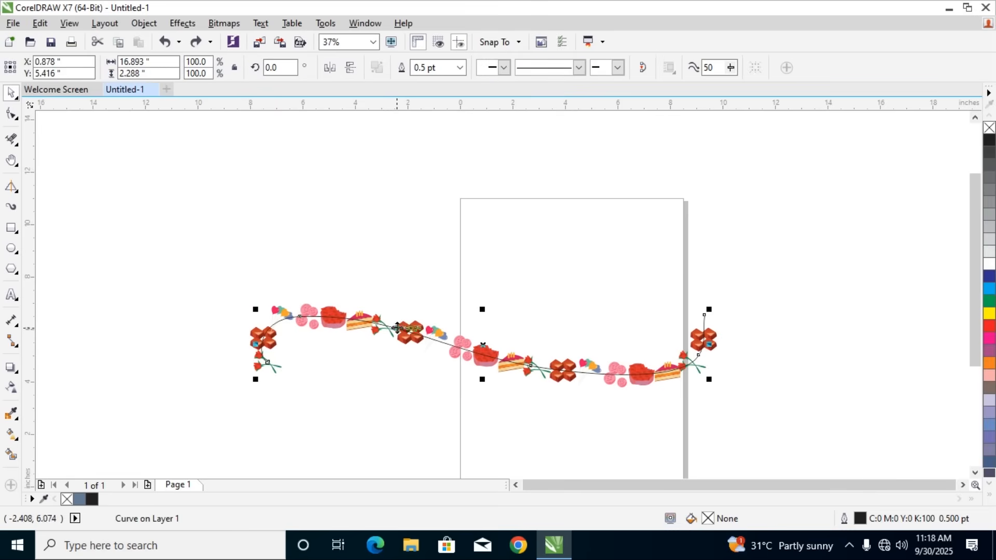
# Move the control curve about 3 inches up, clear of the dessert row, and delete it
pyautogui.moveTo(394, 330); pyautogui.dragTo(365, 241)
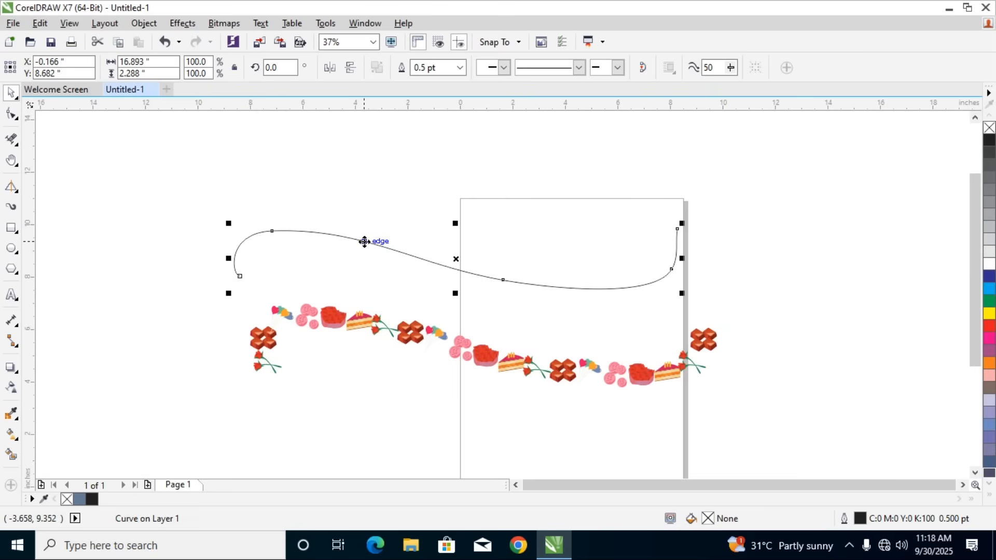
pyautogui.press('Delete')
# Ungroup all objects in the dessert row, down to the individual shapes inside each picture
pyautogui.moveTo(184, 260); pyautogui.dragTo(742, 457)
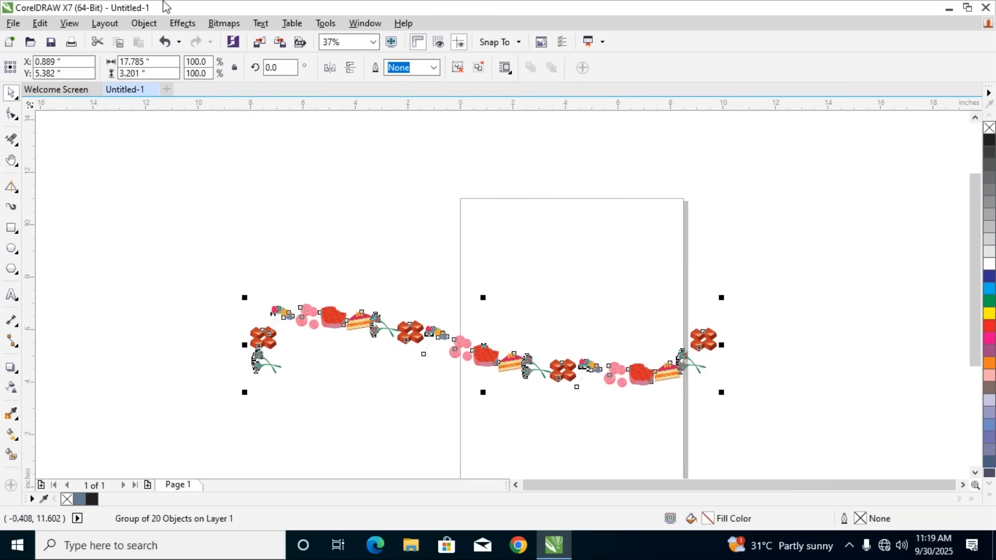
pyautogui.click(244, 171)
pyautogui.click(183, 142)
pyautogui.click(338, 322)
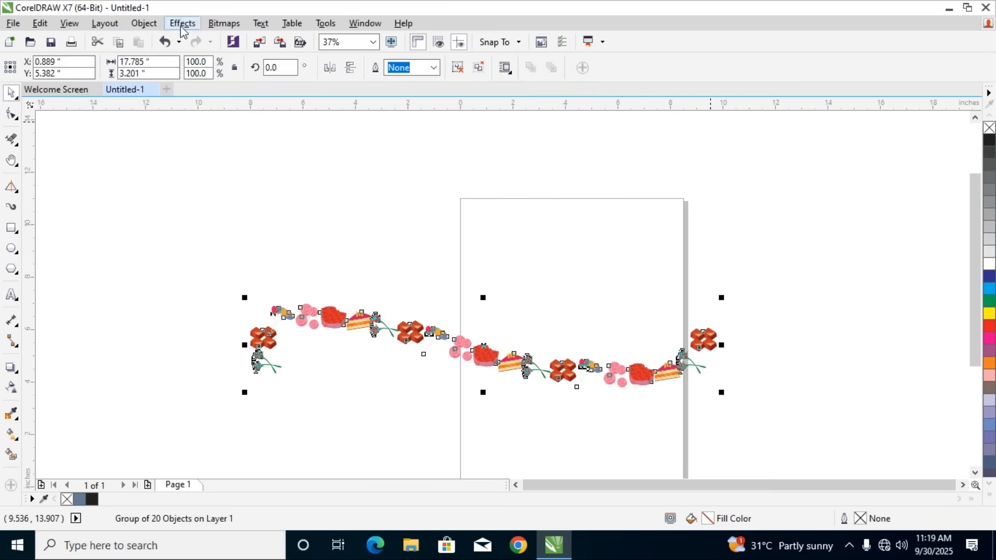
pyautogui.click(142, 23)
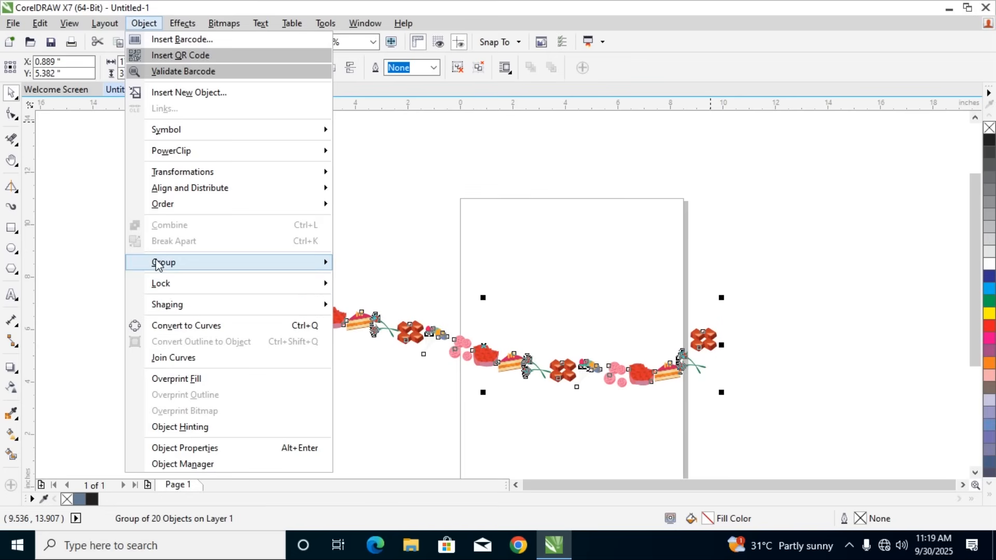
pyautogui.moveTo(313, 267)
pyautogui.click(370, 296)
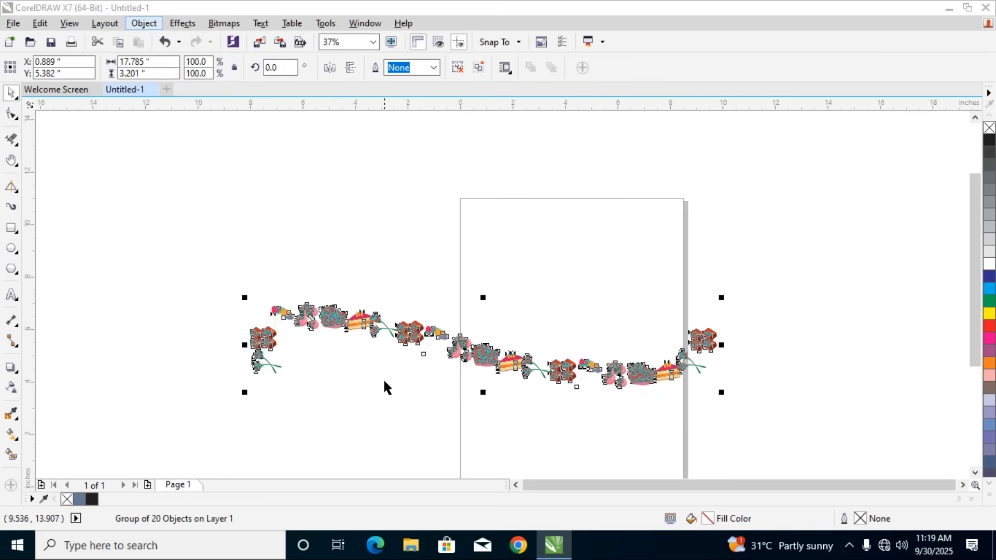
# Pull the first complete cake slice apart by moving its brown strip, pink topping and two cream pieces into the space below the row
pyautogui.scroll(6, 372, 346)
pyautogui.scroll(2, 300, 210)
pyautogui.scroll(-4, 301, 216)
pyautogui.click(526, 270)
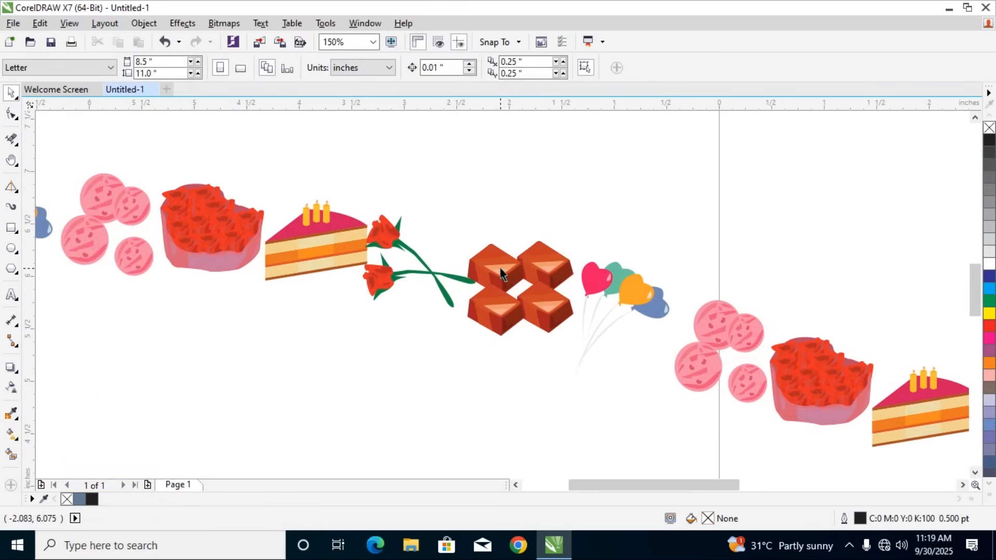
pyautogui.moveTo(326, 238); pyautogui.dragTo(249, 378)
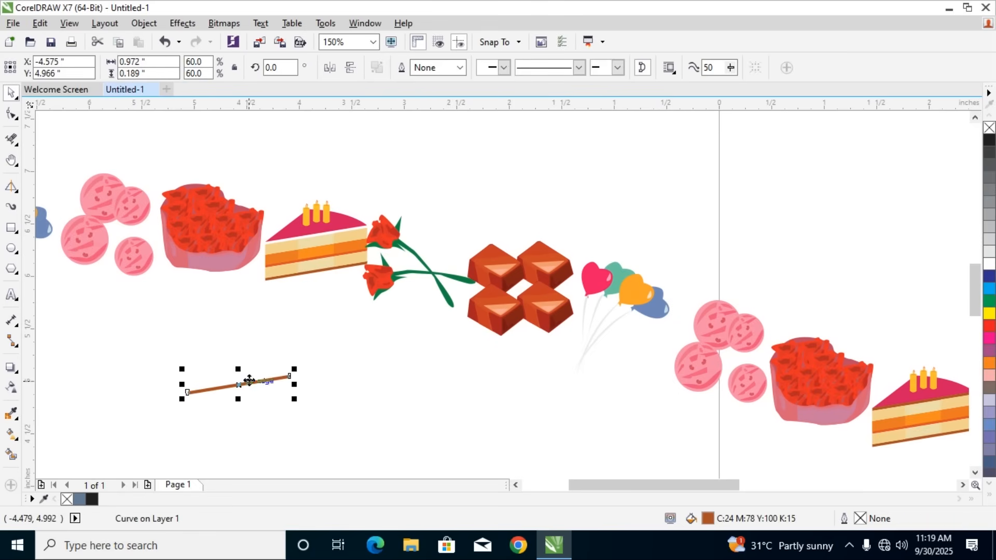
pyautogui.moveTo(314, 235); pyautogui.dragTo(257, 356)
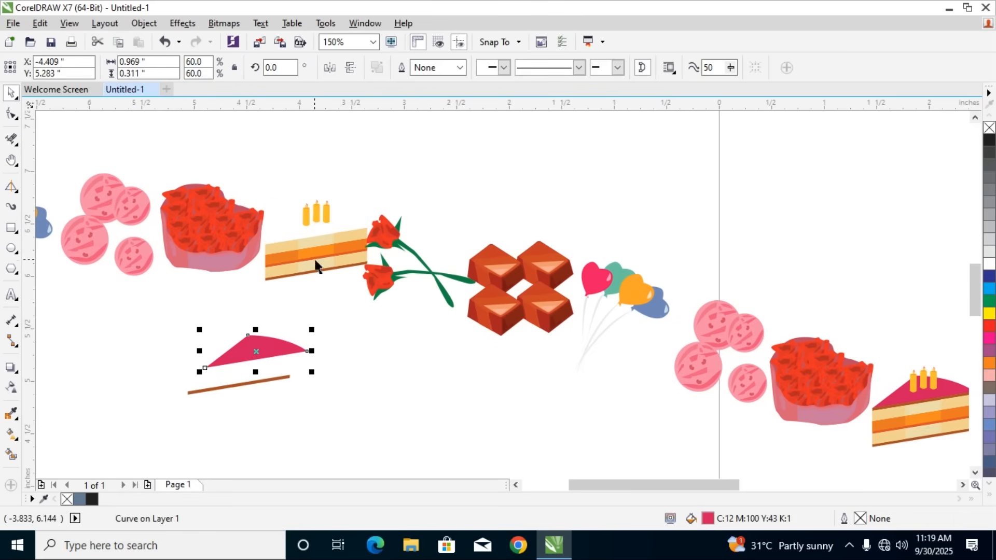
pyautogui.moveTo(302, 248); pyautogui.dragTo(260, 304)
pyautogui.moveTo(291, 259); pyautogui.dragTo(248, 407)
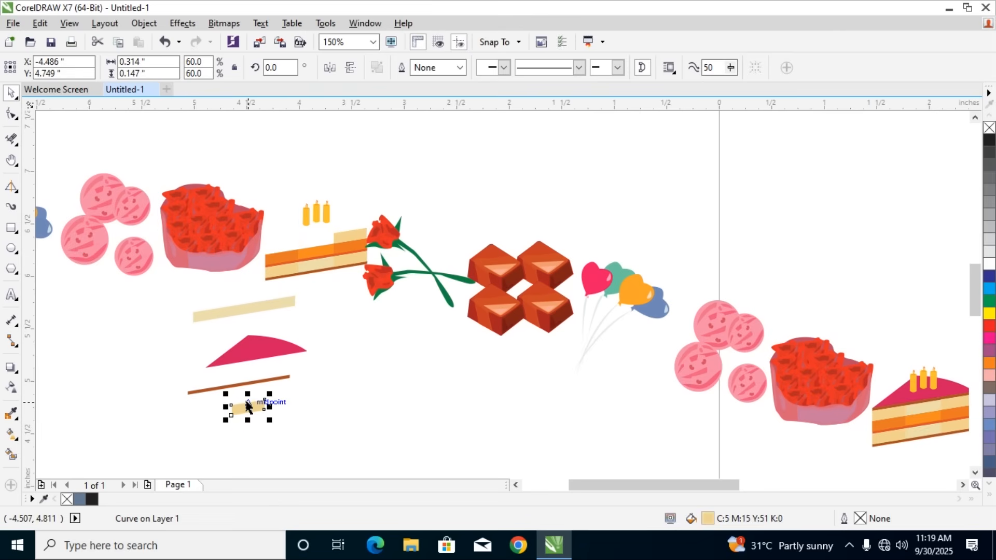
# Delete the whole dessert row together with the separated cake pieces
pyautogui.scroll(-4, 246, 403)
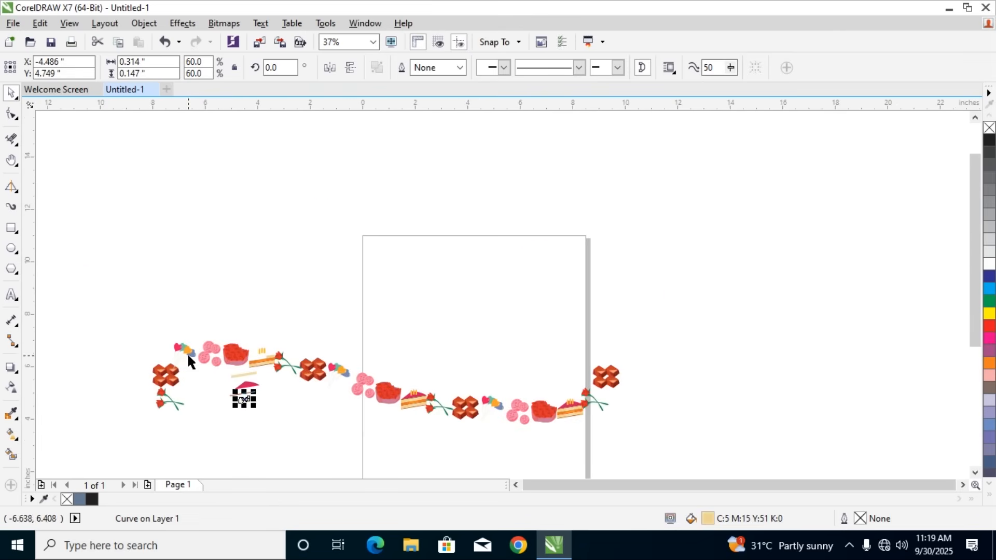
pyautogui.moveTo(95, 316); pyautogui.dragTo(750, 458)
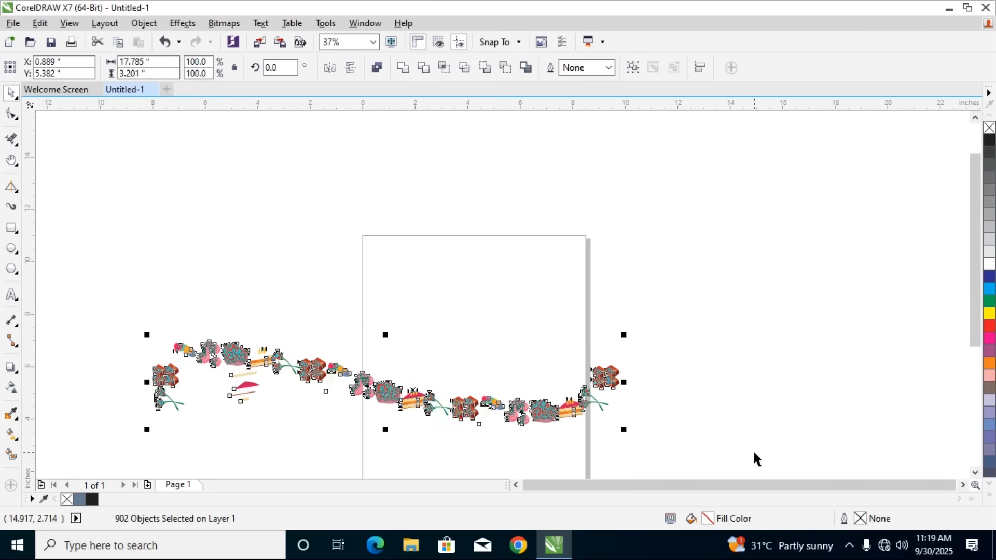
pyautogui.press('Delete')
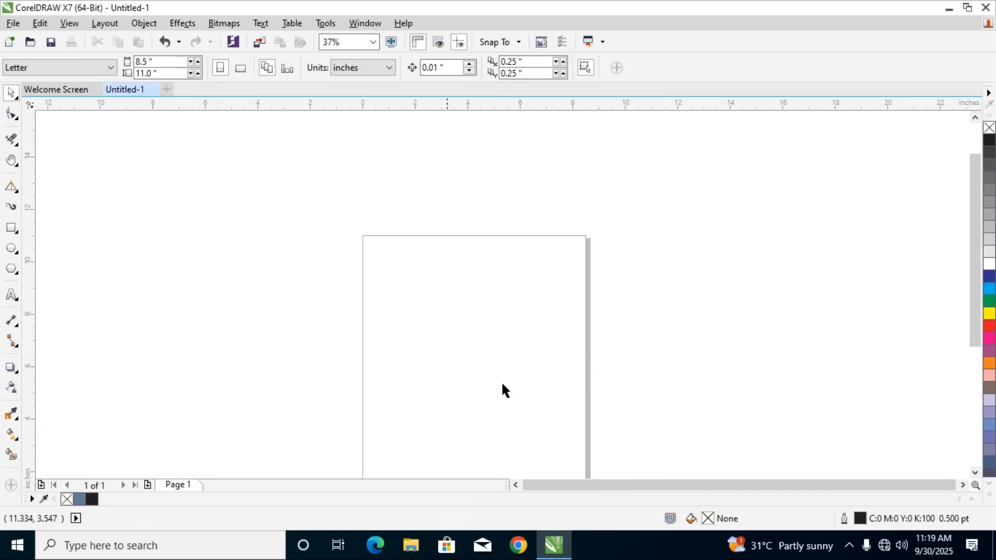
# Set the Artistic Media sprayer category to Misc and examine its spray patterns
pyautogui.click(16, 208)
pyautogui.click(170, 66)
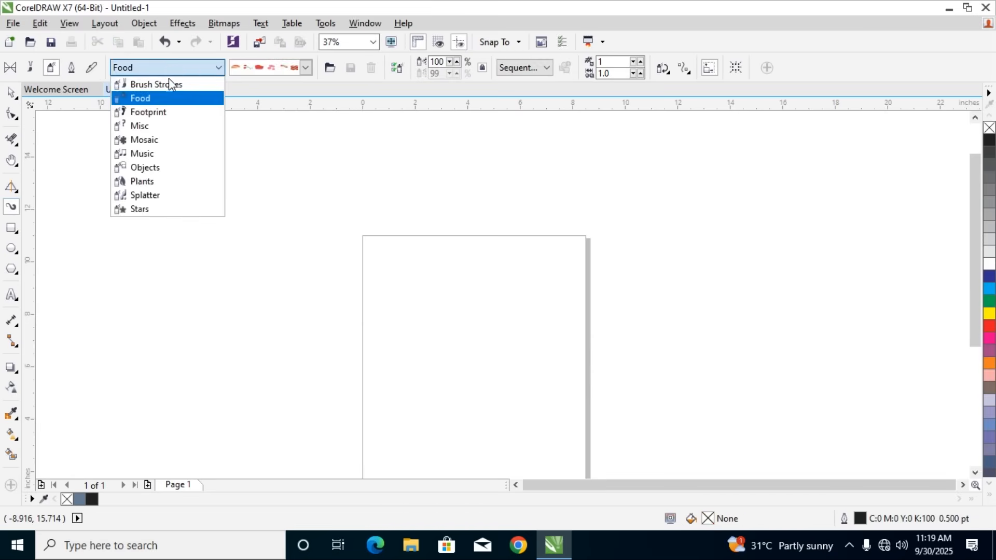
pyautogui.click(169, 130)
pyautogui.click(301, 70)
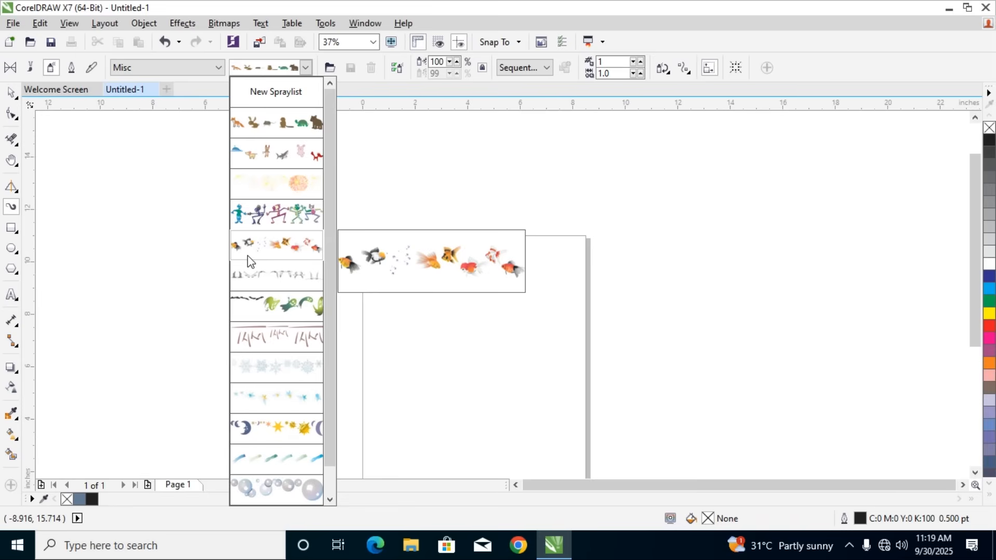
# Compare the Artistic Media tool's Calligraphic and Sprayer modes, and switch it to Pressure mode
pyautogui.click(78, 71)
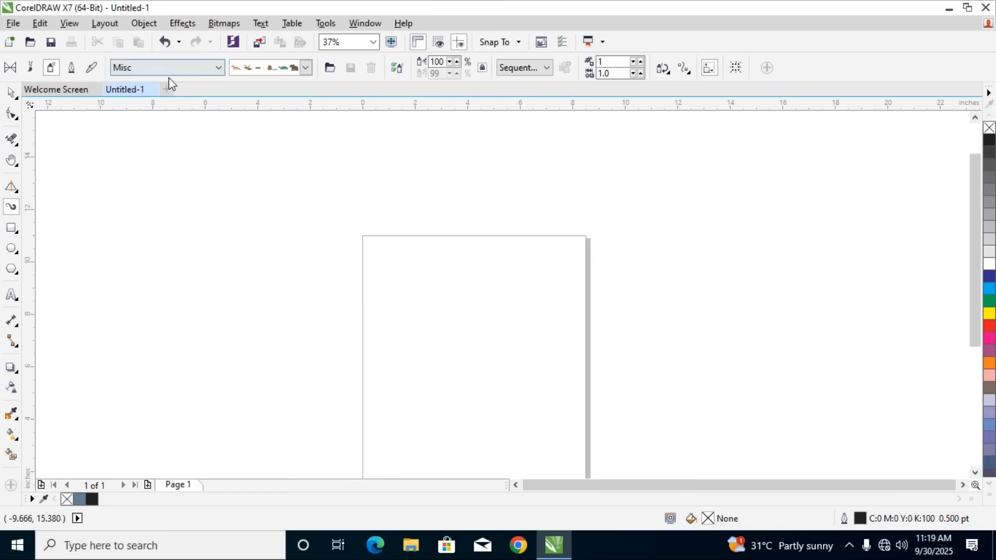
pyautogui.click(72, 72)
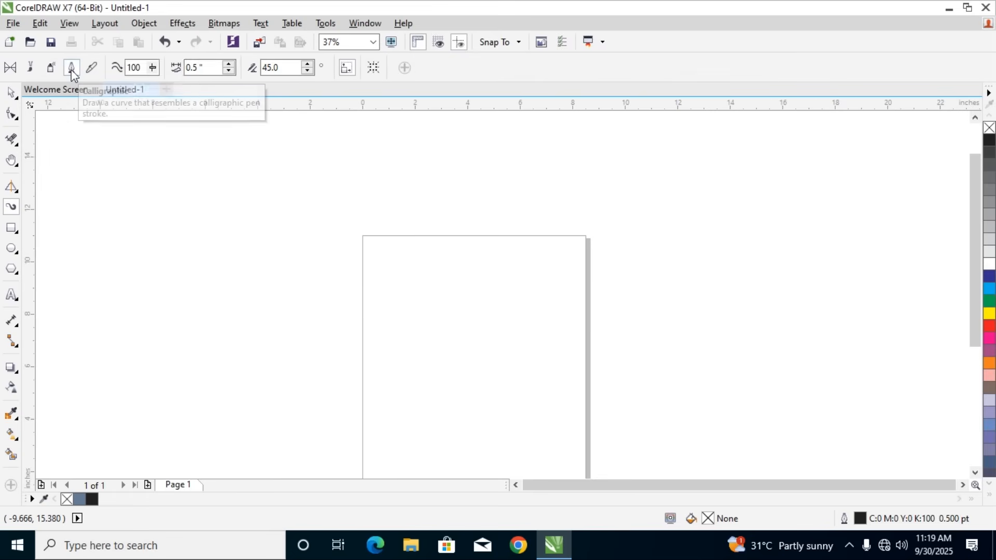
pyautogui.click(52, 68)
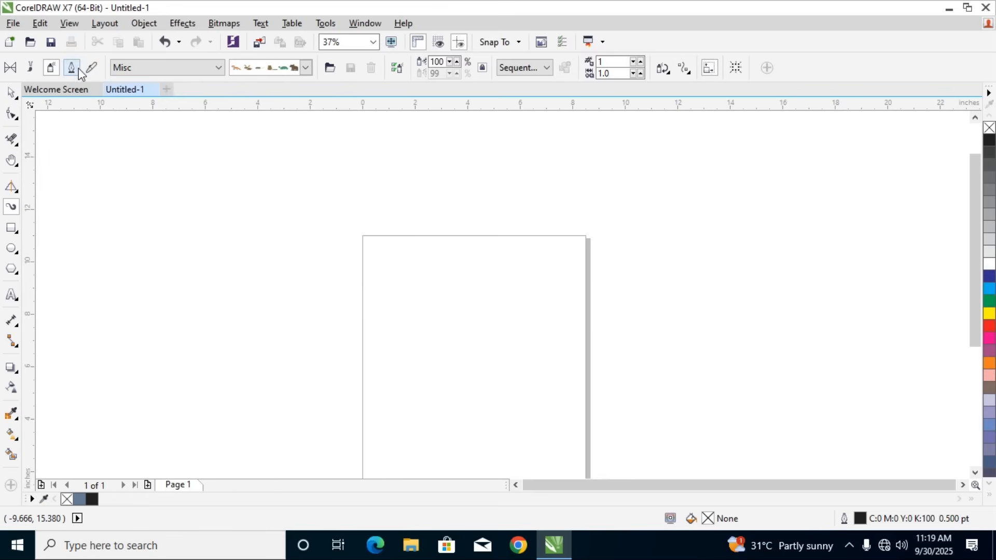
pyautogui.click(80, 69)
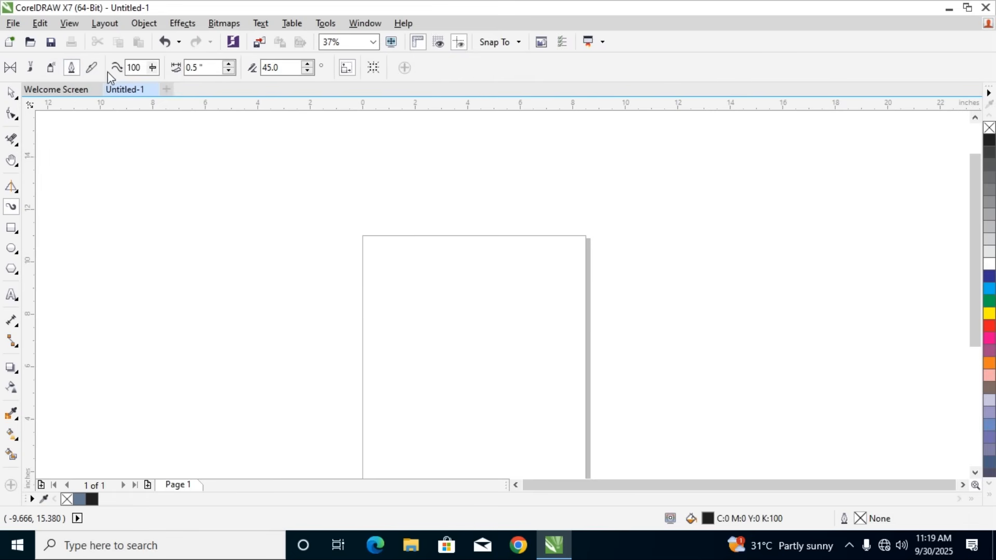
pyautogui.click(92, 67)
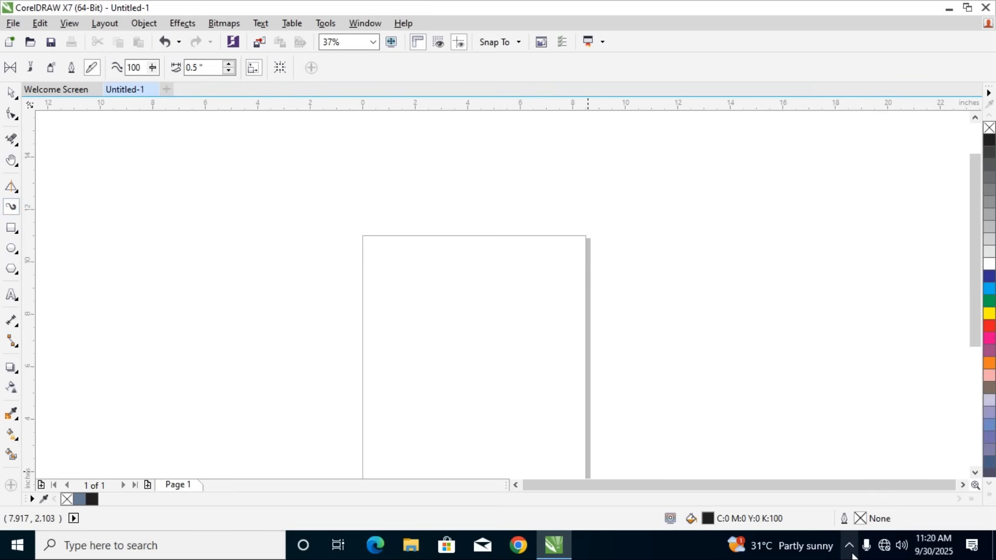
# Draw a rectangle about 7.7 by 7 inches in the empty area left of the page and delete it
pyautogui.click(15, 228)
pyautogui.click(16, 228)
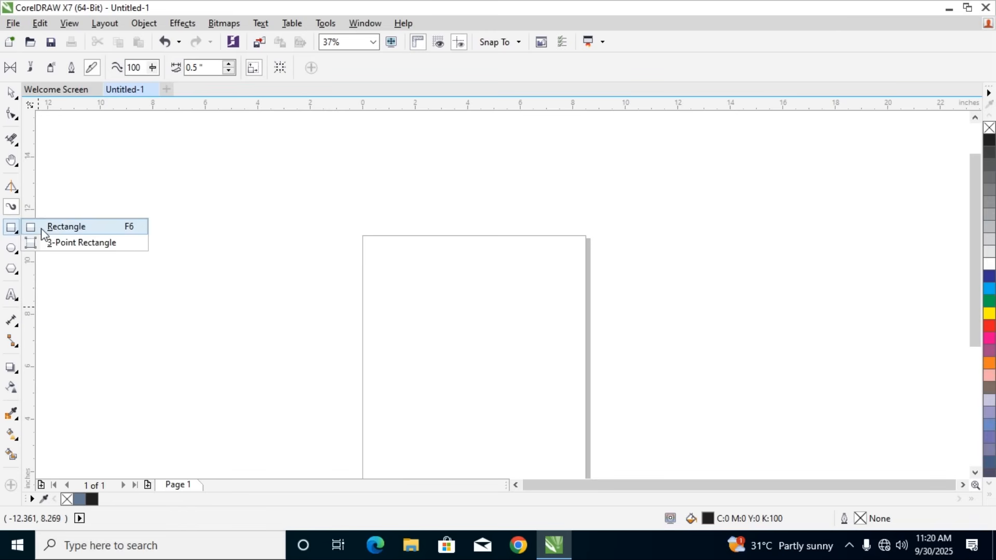
pyautogui.click(58, 225)
pyautogui.moveTo(87, 181); pyautogui.dragTo(289, 366)
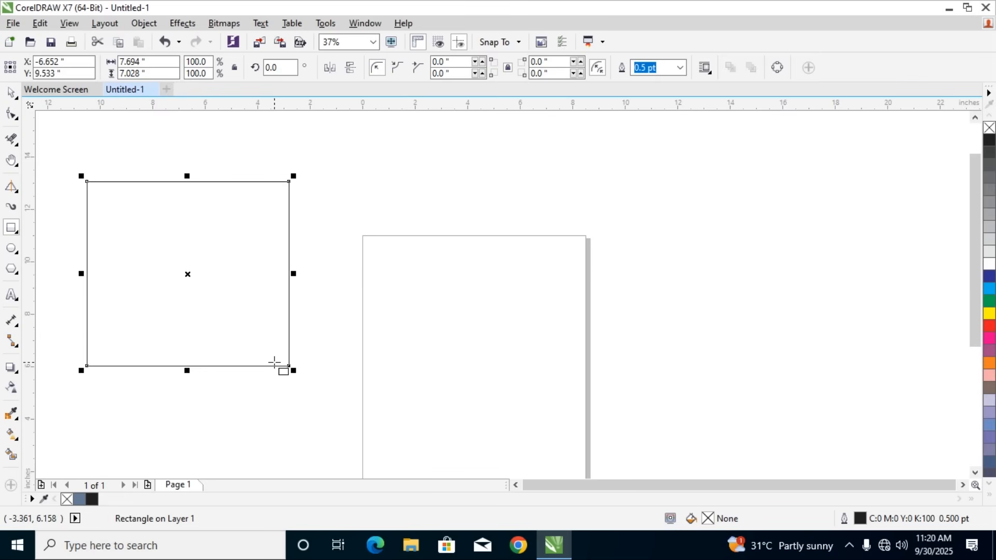
pyautogui.press('Delete')
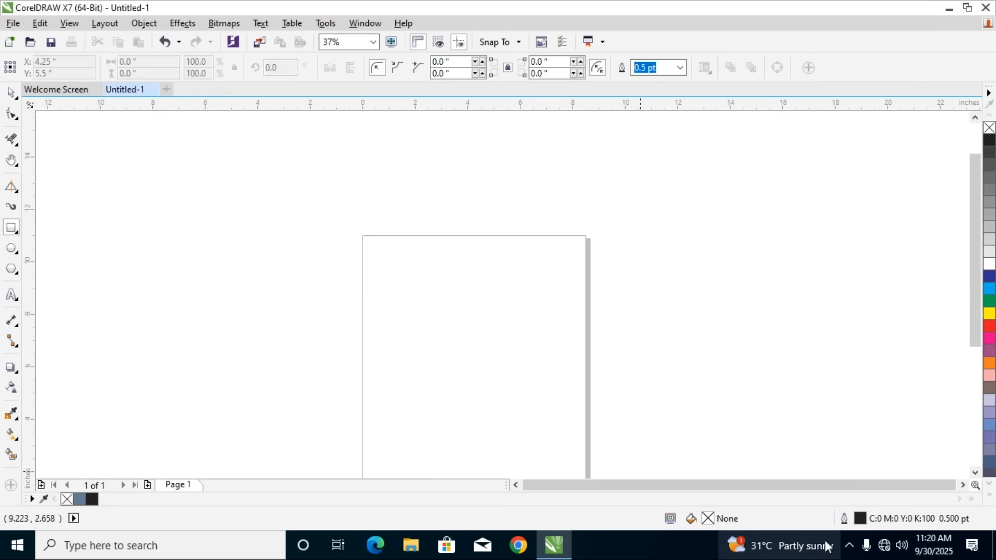
pyautogui.click(846, 547)
pyautogui.click(834, 516)
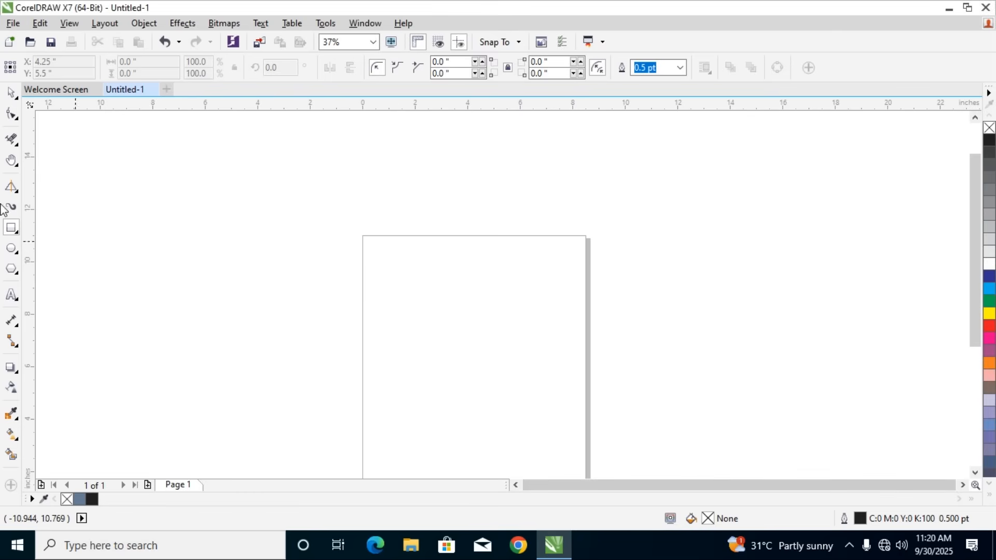
# Draw a rectangle about 9.9 by 11 inches from the page's top-left corner, extending past its right edge, and delete it
pyautogui.click(18, 230)
pyautogui.click(59, 226)
pyautogui.scroll(-1, 353, 275)
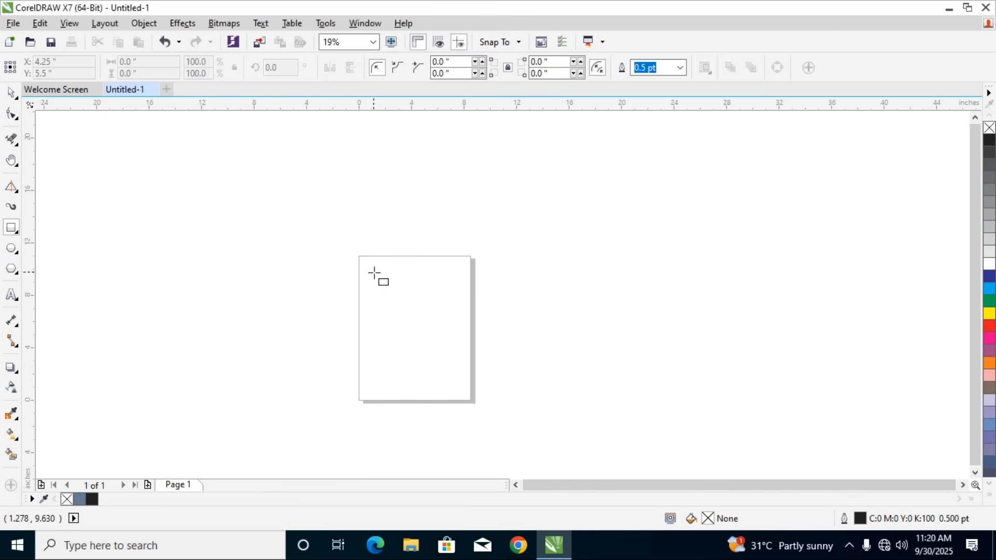
pyautogui.moveTo(359, 255); pyautogui.dragTo(491, 401)
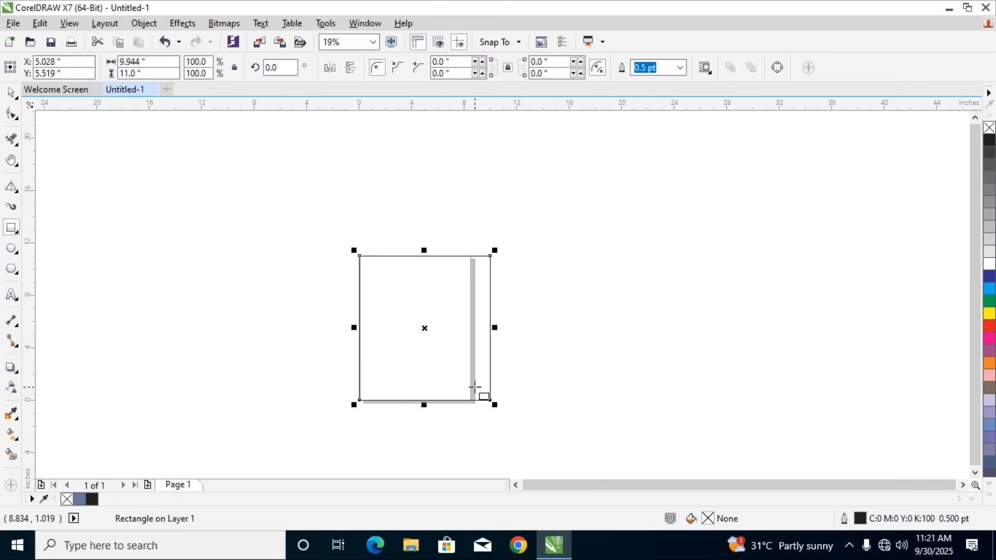
pyautogui.scroll(2, 472, 386)
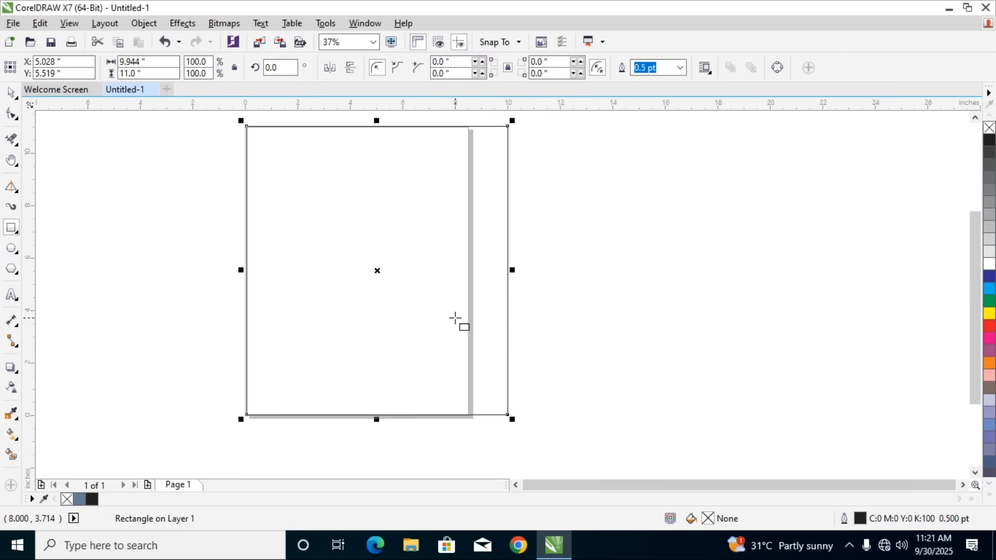
pyautogui.press('Delete')
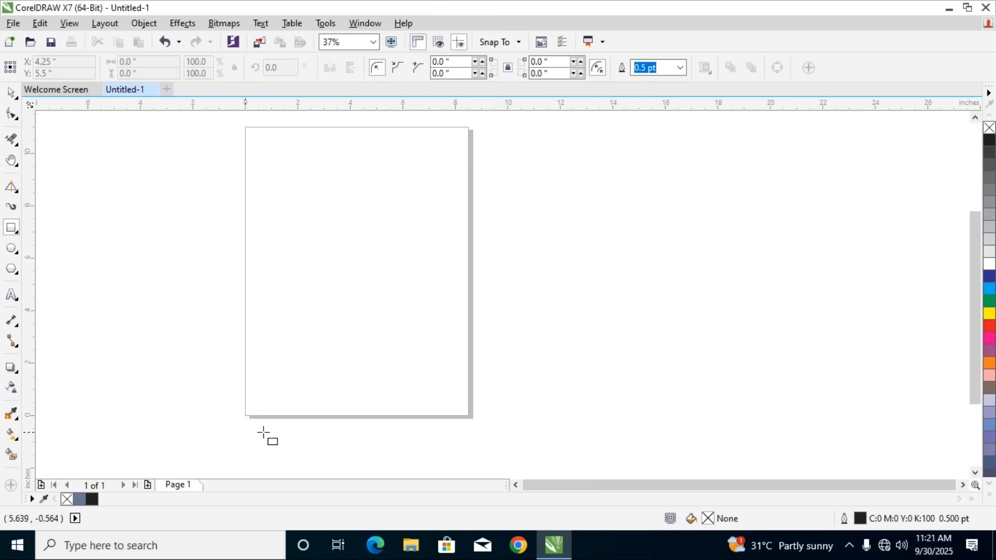
# Create a rectangle matching the page frame, fill it red, and undo the fill
pyautogui.doubleClick(11, 229)
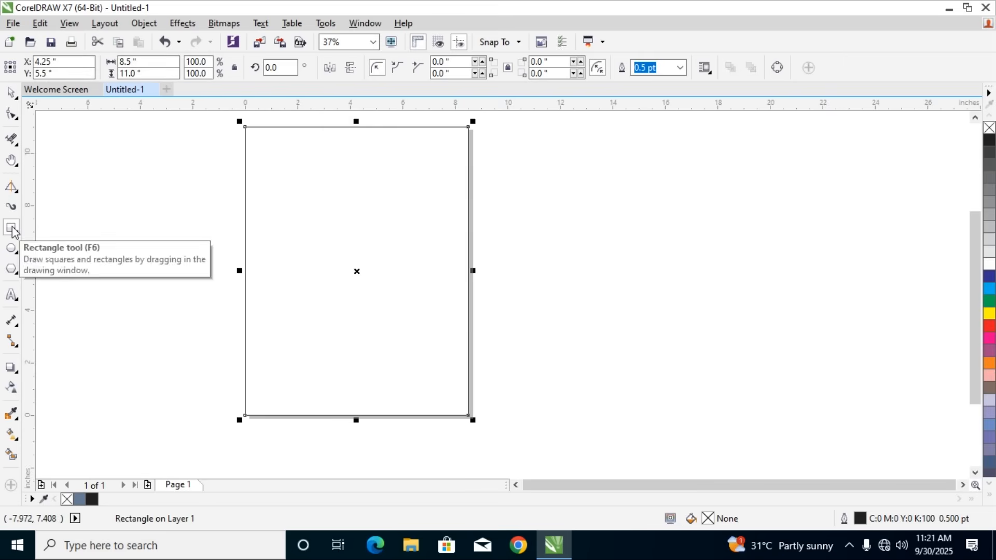
pyautogui.click(989, 331)
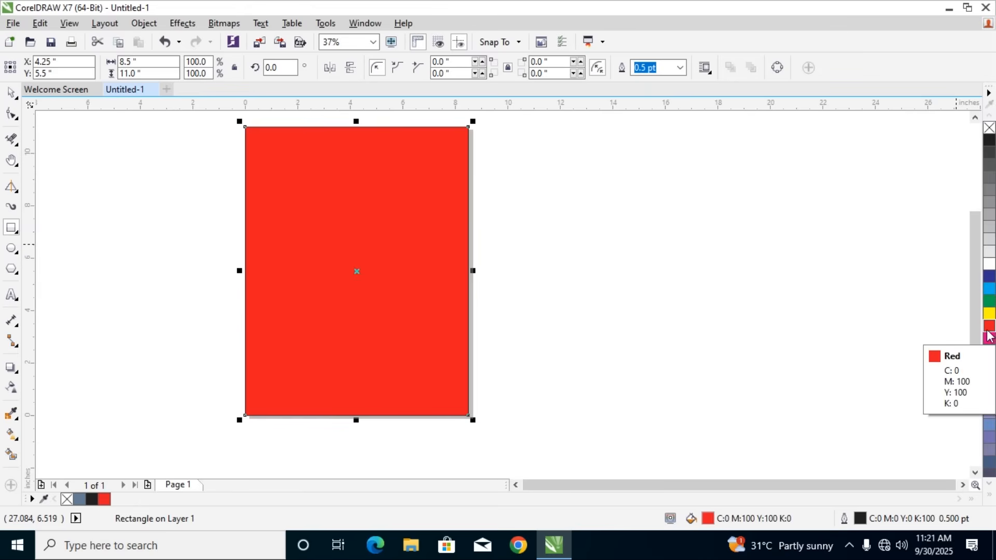
pyautogui.hotkey('ctrl', 'z')
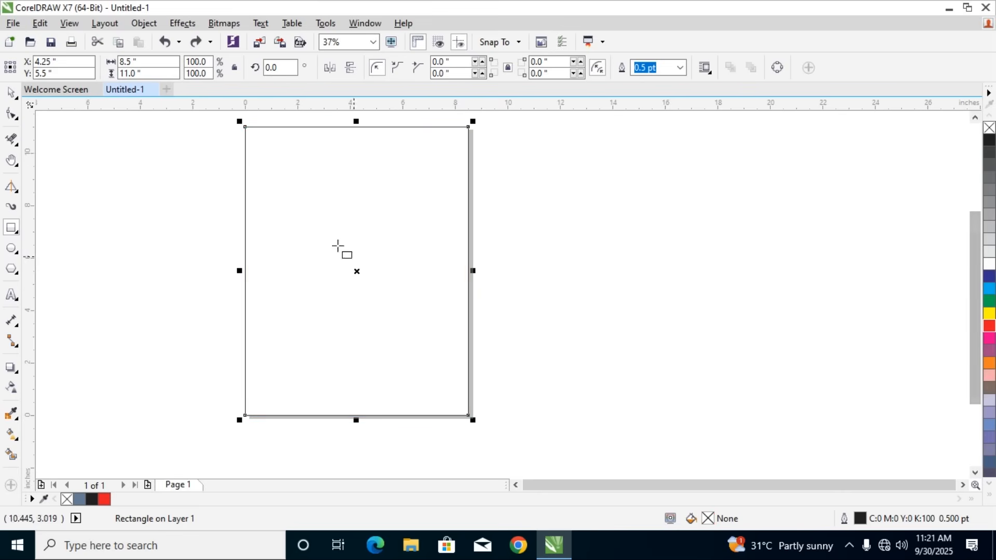
# Create a second page-sized rectangle and move it into the empty area right of the page
pyautogui.doubleClick(8, 231)
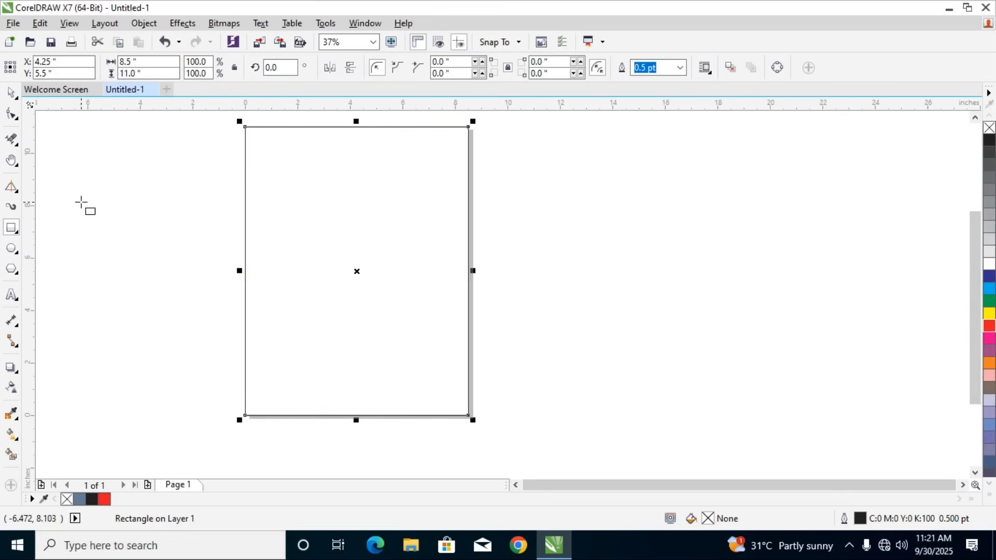
pyautogui.click(10, 92)
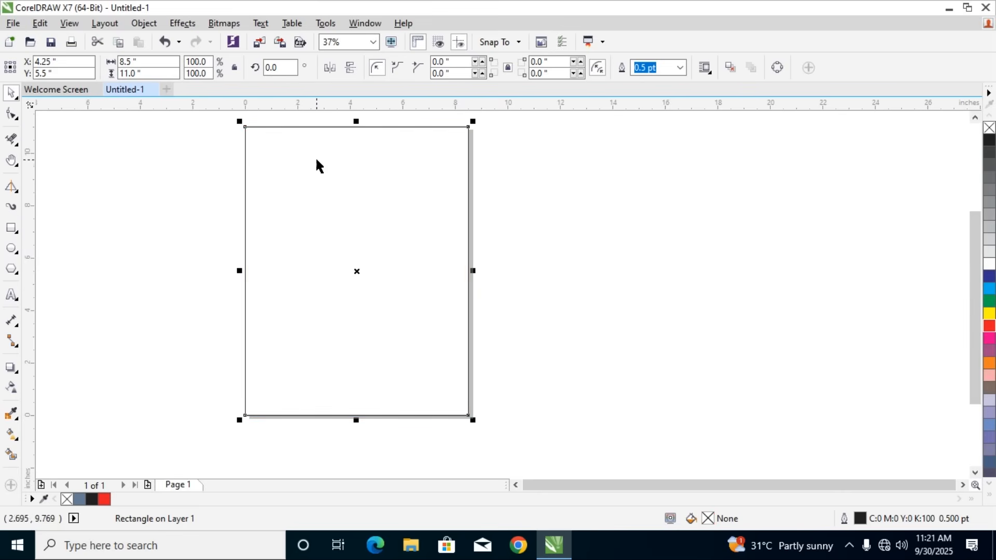
pyautogui.click(315, 127)
pyautogui.click(315, 127)
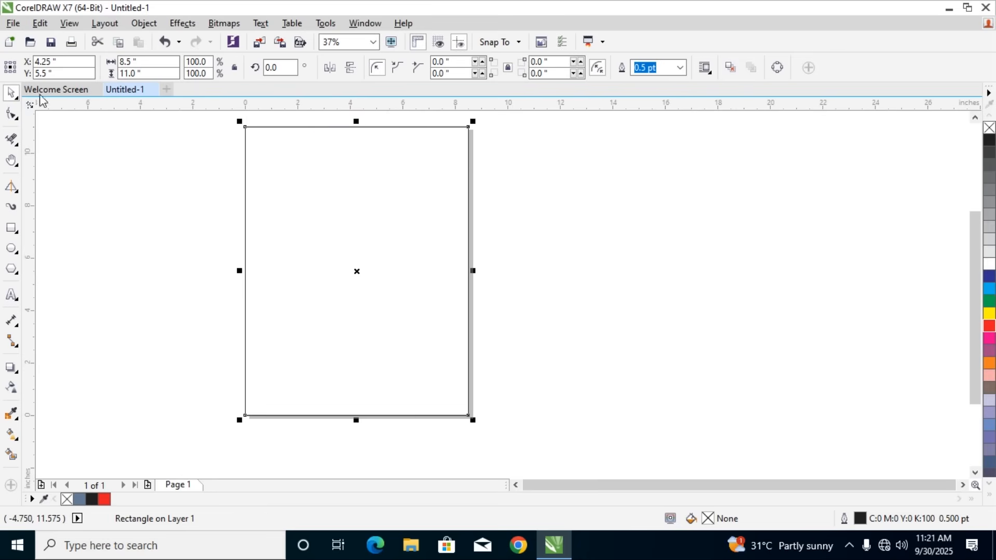
pyautogui.moveTo(339, 127); pyautogui.dragTo(625, 182)
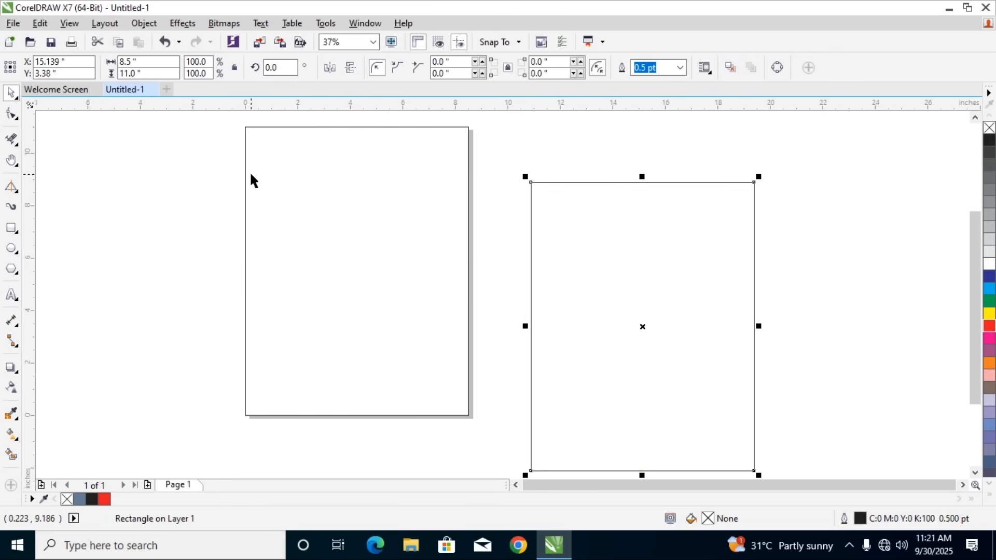
# Draw an 8.5 by 11 inch rectangle across the page from corner to corner, and undo it along with the previous rectangle's move
pyautogui.click(11, 228)
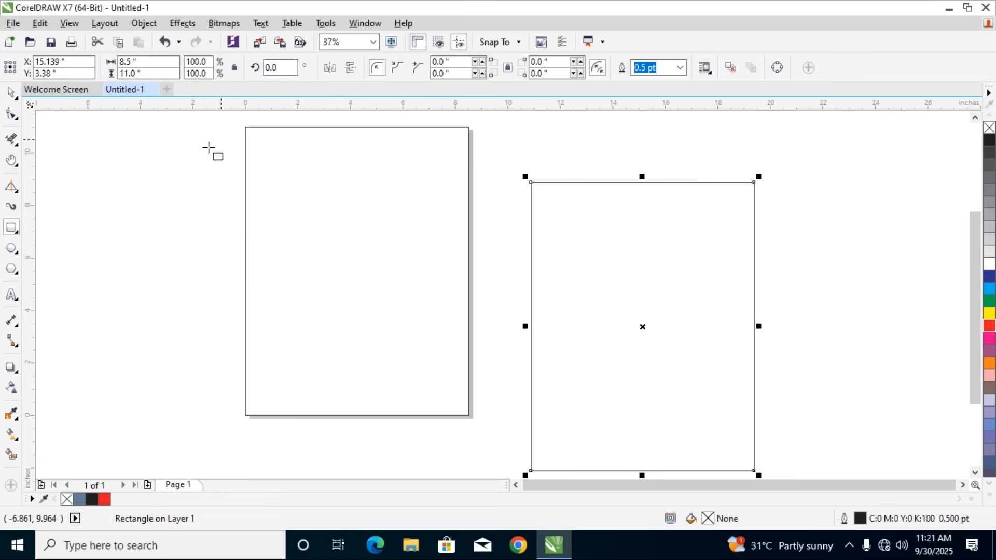
pyautogui.moveTo(245, 127)
pyautogui.mouseDown()
pyautogui.moveTo(246, 194)
pyautogui.moveTo(443, 435)
pyautogui.moveTo(469, 415)
pyautogui.mouseUp()
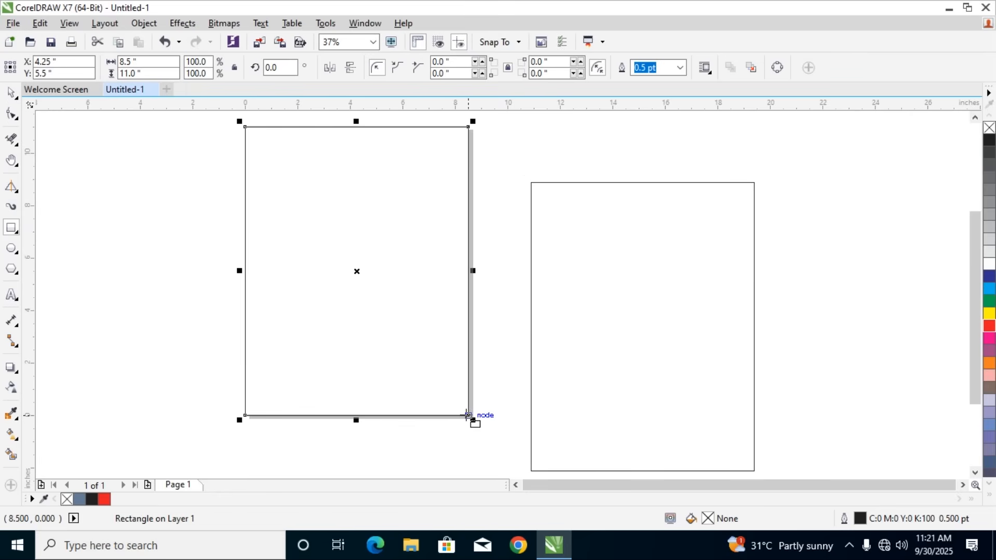
pyautogui.hotkey('ctrl', 'z')
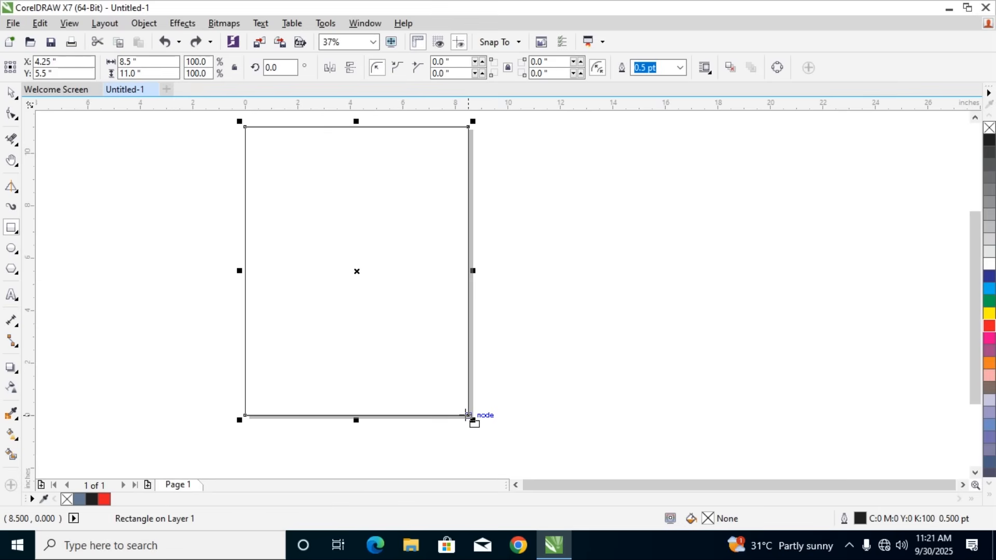
pyautogui.click(438, 356)
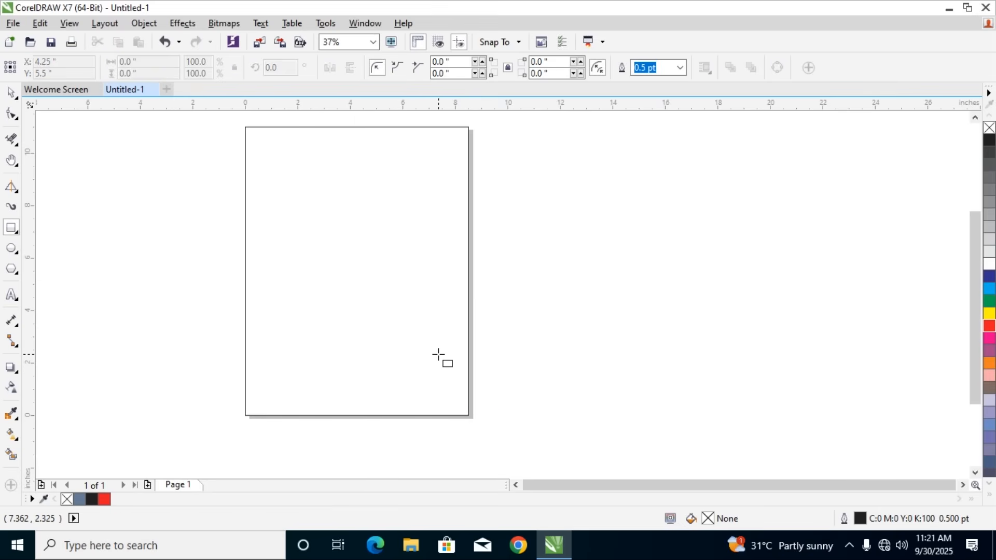
# Draw a rectangle about 1.9 by 2.1 inches near the page's upper-left corner and delete it
pyautogui.click(14, 232)
pyautogui.click(45, 226)
pyautogui.moveTo(257, 154); pyautogui.dragTo(307, 210)
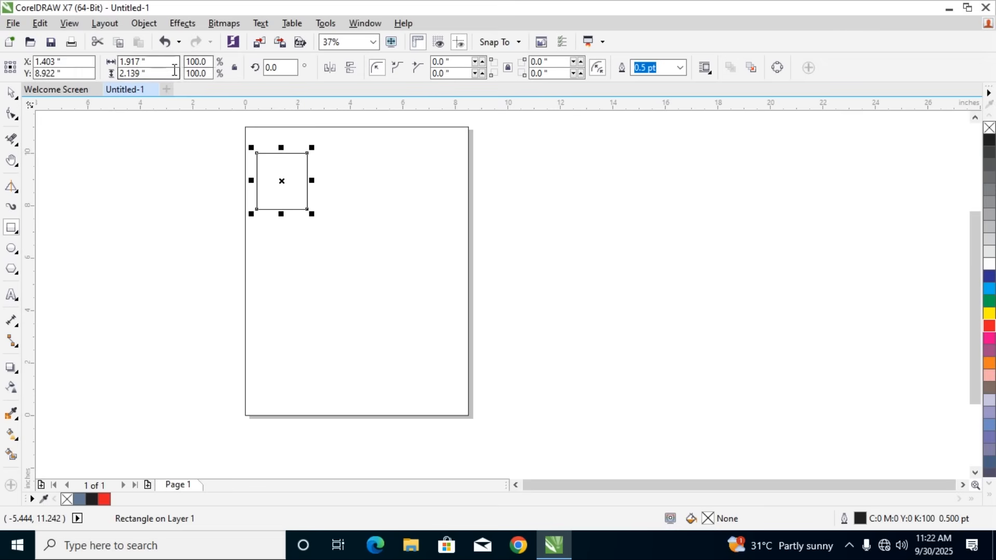
pyautogui.press('Delete')
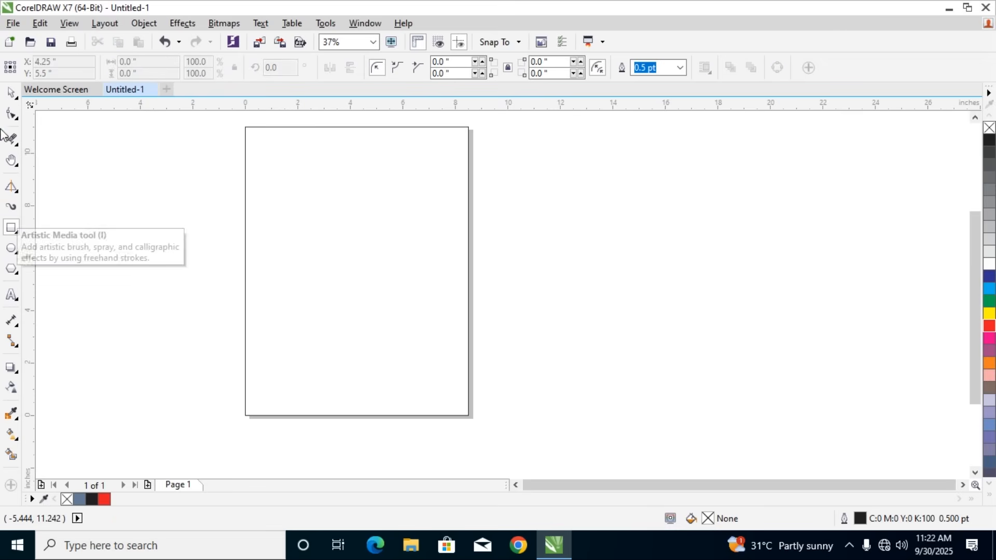
# Set the drawing units to centimeters with nothing selected and activate the Rectangle tool
pyautogui.click(13, 95)
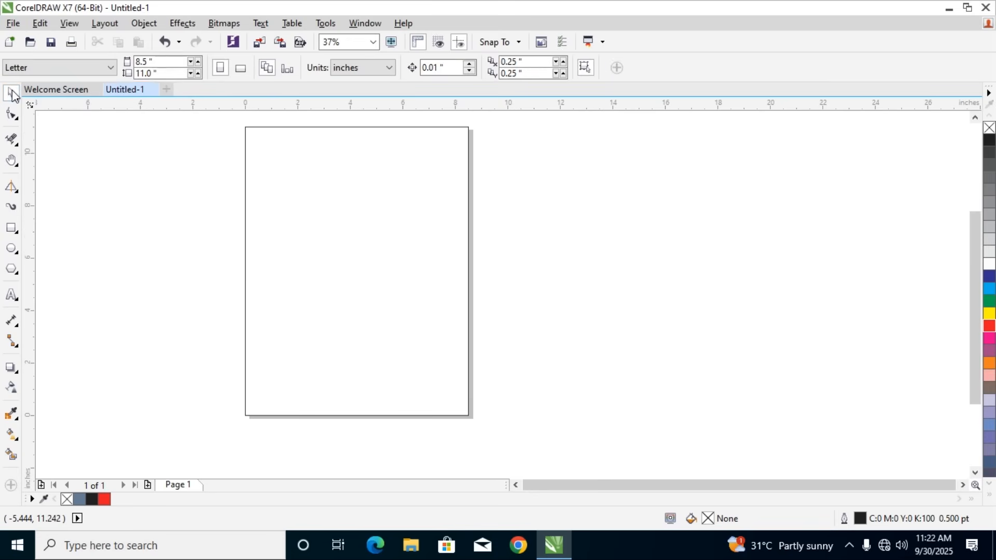
pyautogui.click(390, 68)
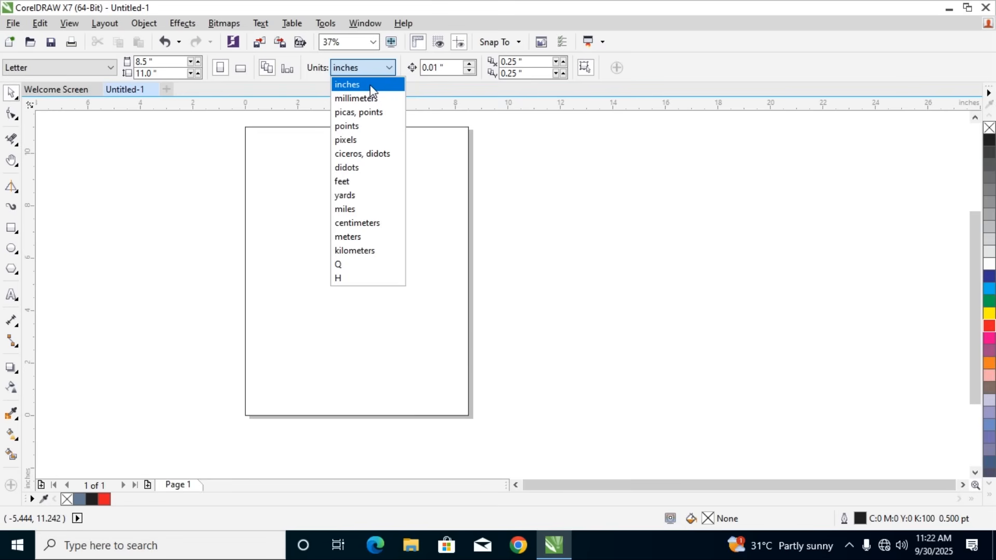
pyautogui.click(356, 224)
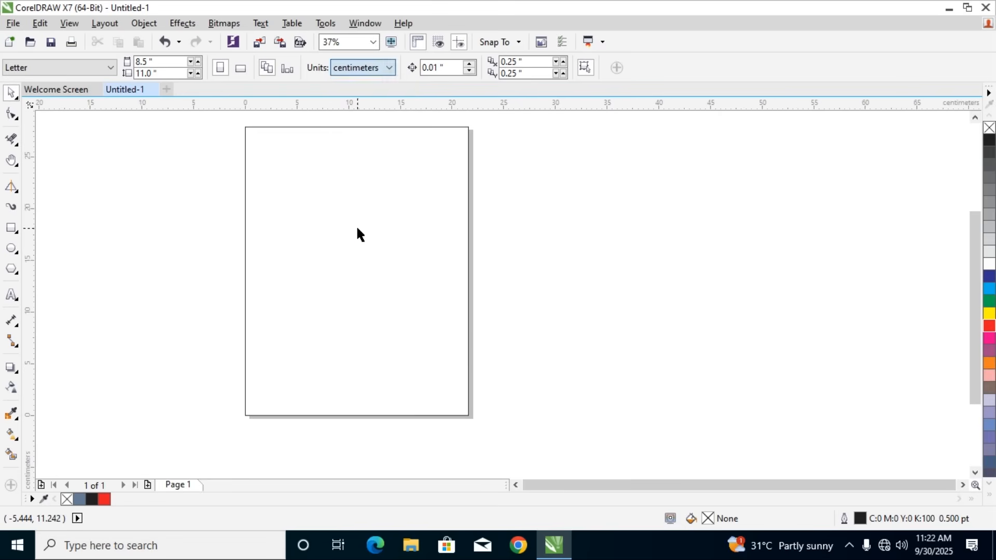
pyautogui.click(11, 228)
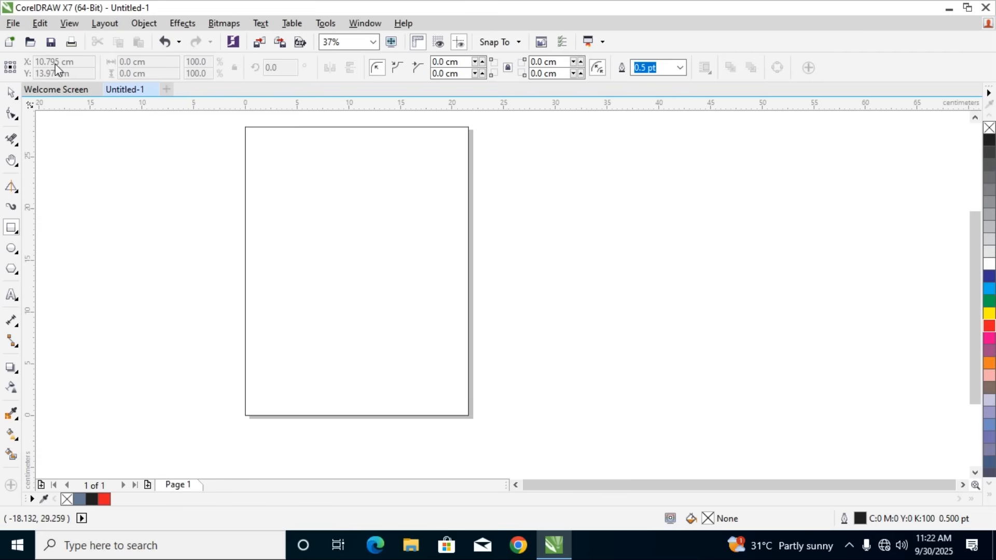
# Set the drawing units back to inches and reactivate the Rectangle tool
pyautogui.click(11, 93)
pyautogui.click(392, 76)
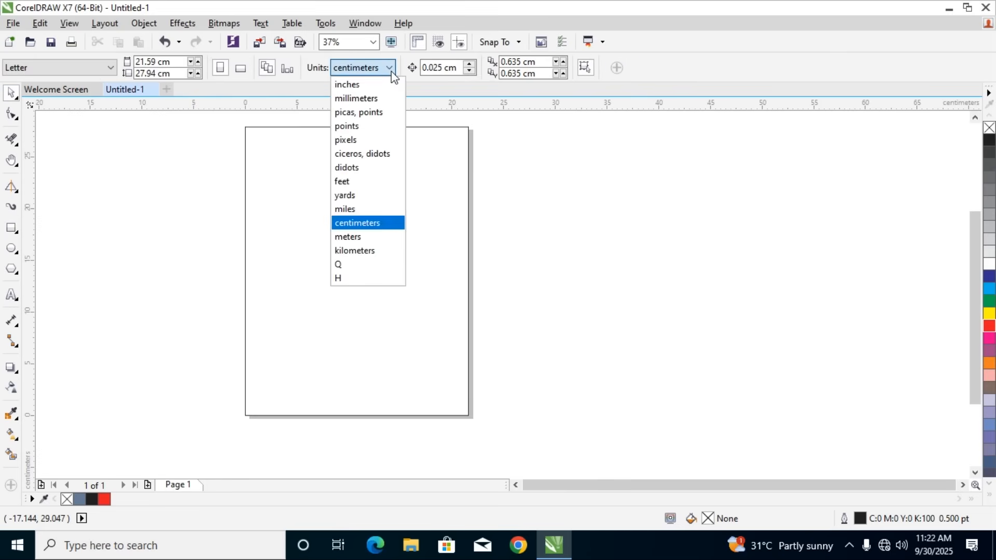
pyautogui.click(366, 84)
pyautogui.click(10, 228)
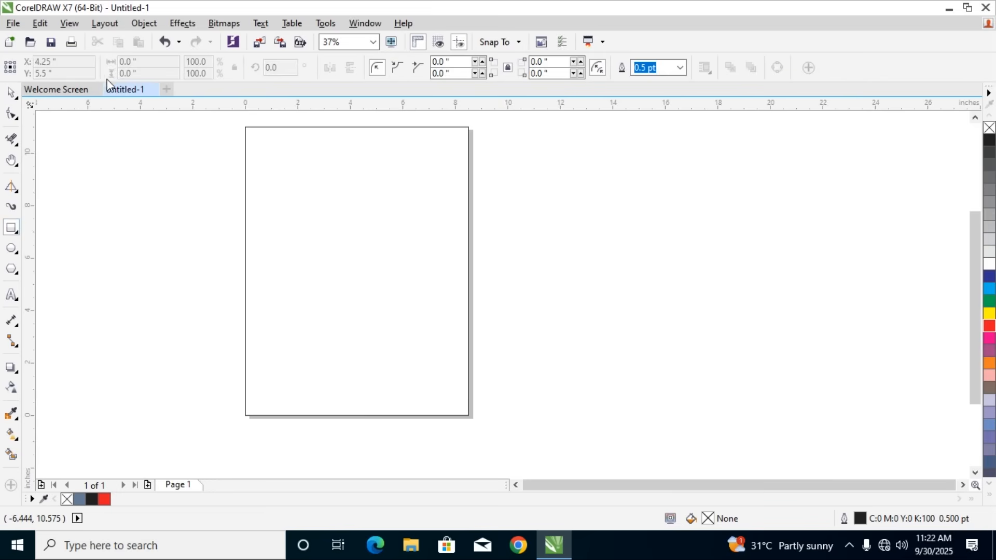
# Change the document's drawing units from inches to centimeters again
pyautogui.click(11, 93)
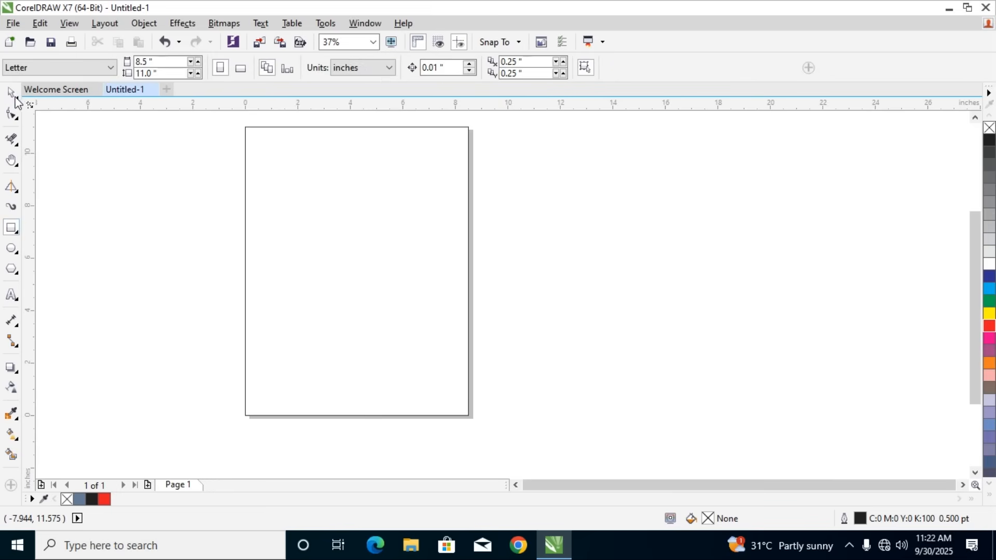
pyautogui.click(379, 68)
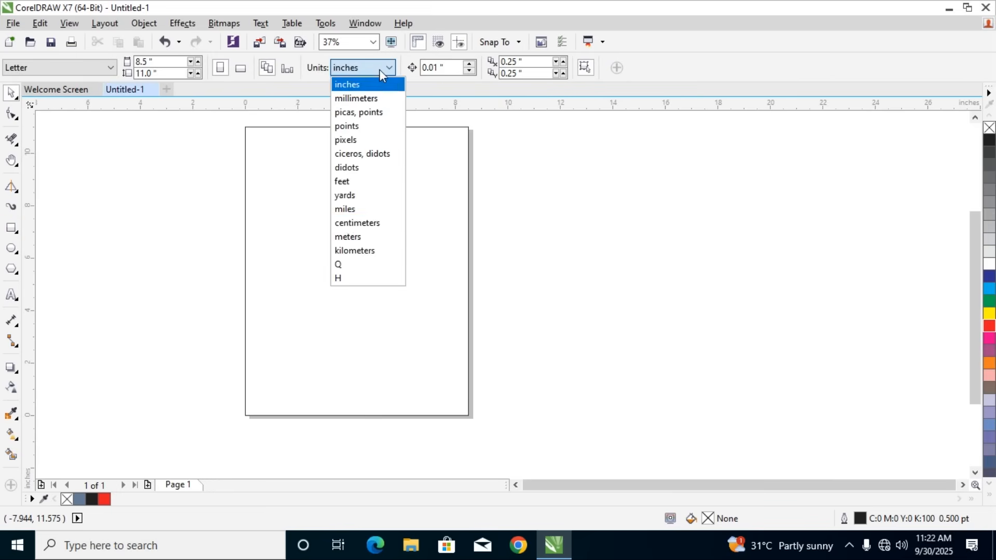
pyautogui.click(357, 223)
# Draw a rectangle about 7.8 by 8.3 cm in the empty area left of the page
pyautogui.click(6, 231)
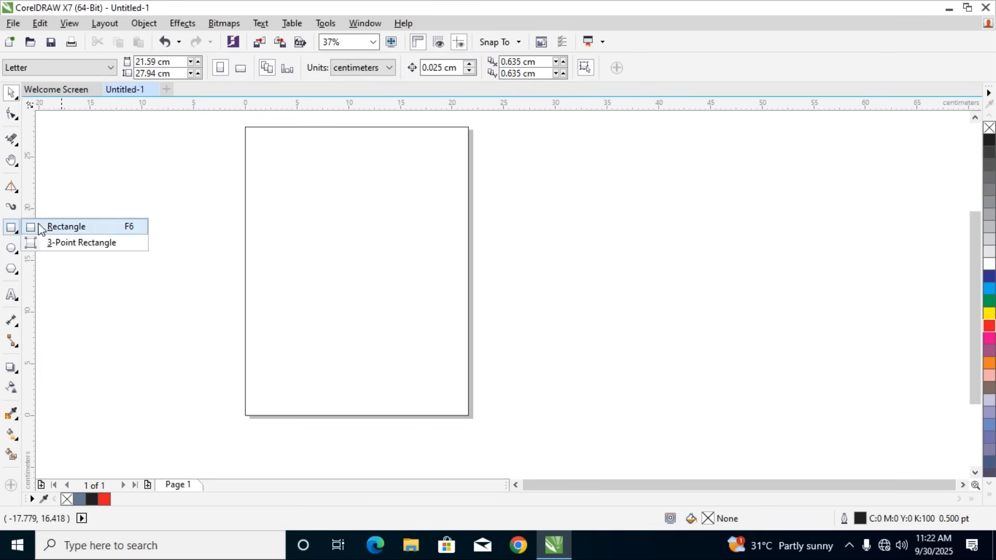
pyautogui.click(51, 227)
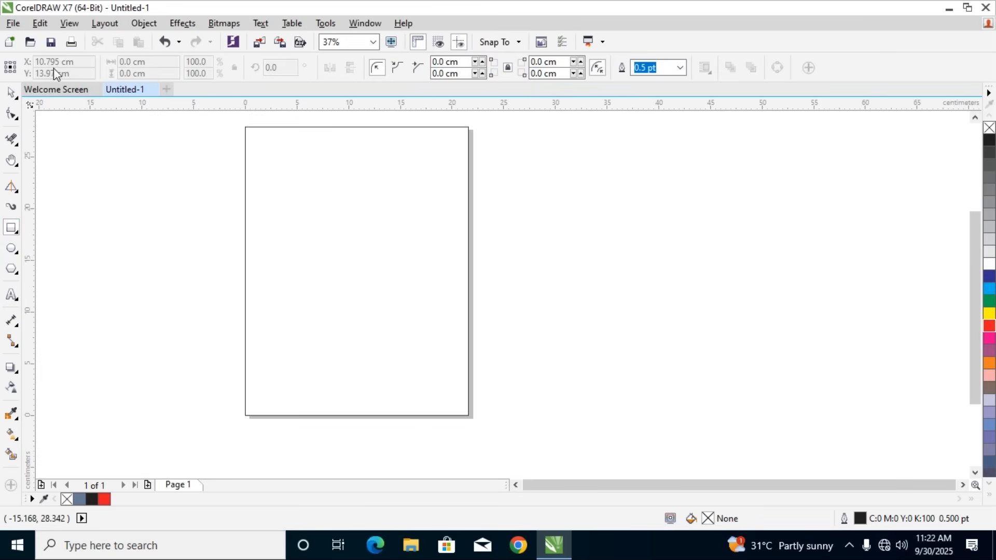
pyautogui.moveTo(106, 203); pyautogui.dragTo(188, 287)
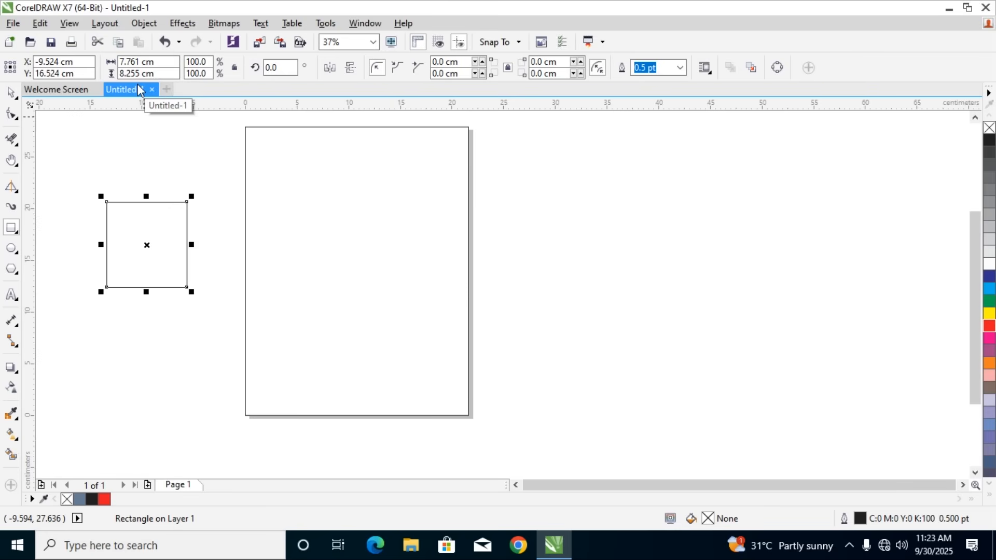
# Set the width and height of the rectangle left of the page to 10 cm each
pyautogui.moveTo(131, 62); pyautogui.dragTo(71, 74)
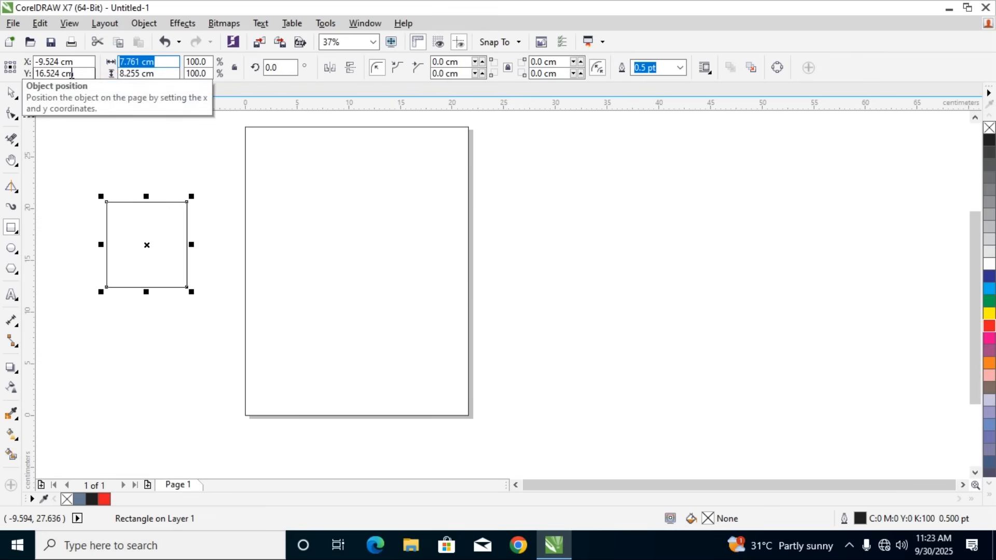
pyautogui.write('10')
pyautogui.press('Tab')
pyautogui.write('10')
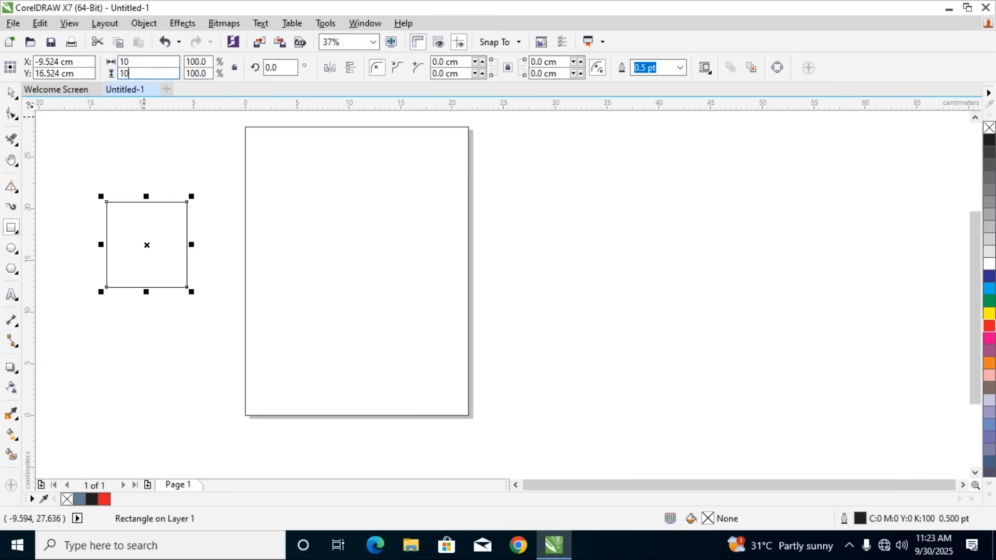
pyautogui.press('Return')
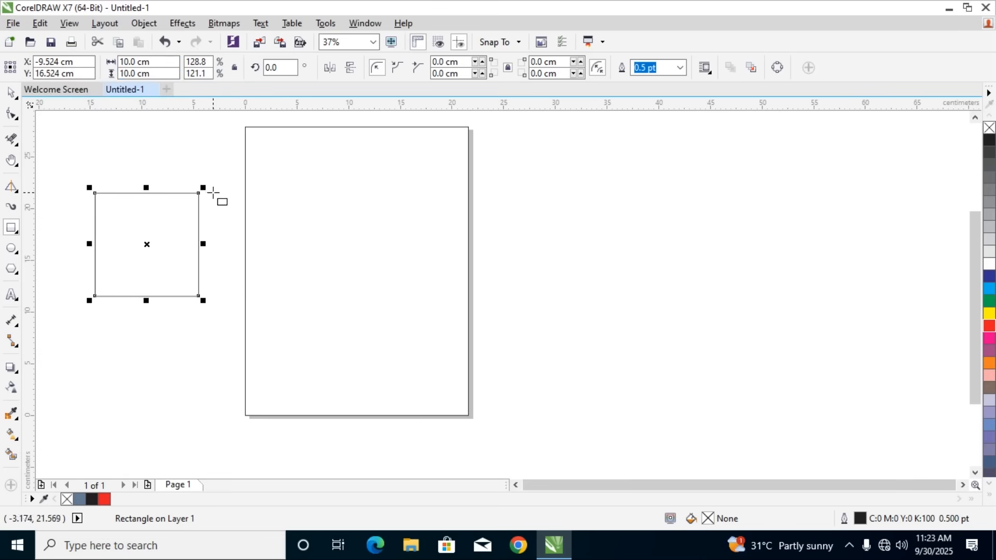
# Rotate the 10 cm square by 45 degrees and delete it
pyautogui.doubleClick(288, 66)
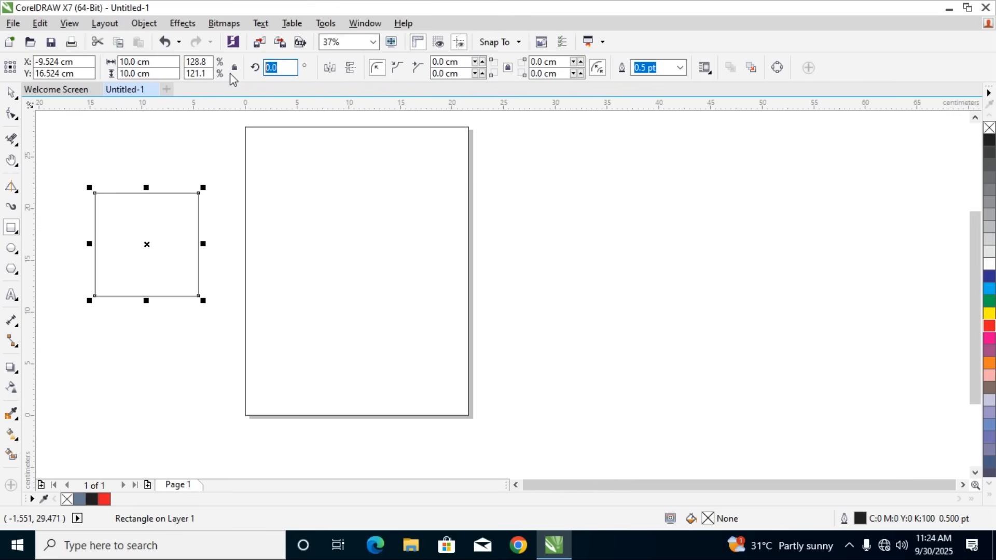
pyautogui.write('4')
pyautogui.press('Return')
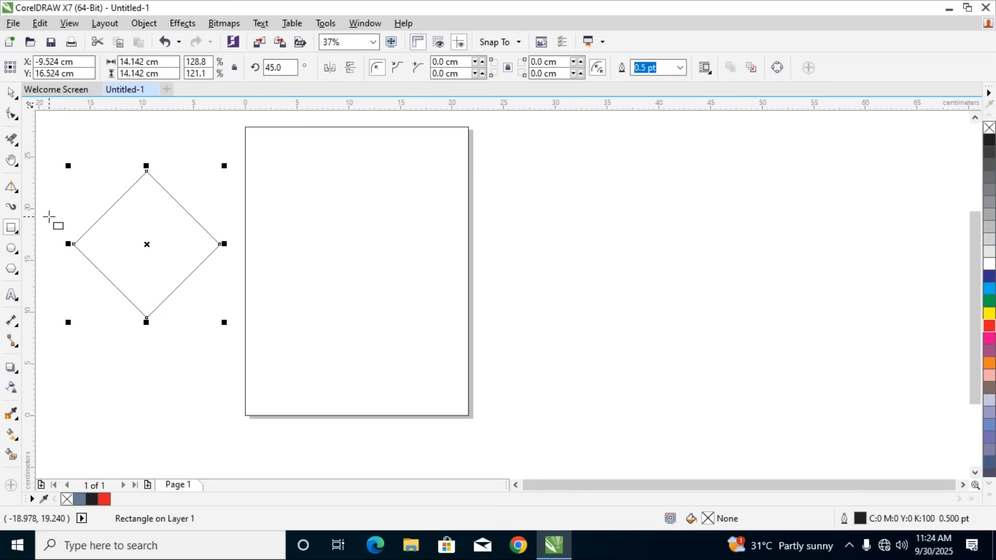
pyautogui.press('Delete')
# Draw a rectangle about 12.7 by 12.4 cm in the middle of the page, rotate it 45 degrees, and delete it
pyautogui.moveTo(281, 212); pyautogui.dragTo(411, 340)
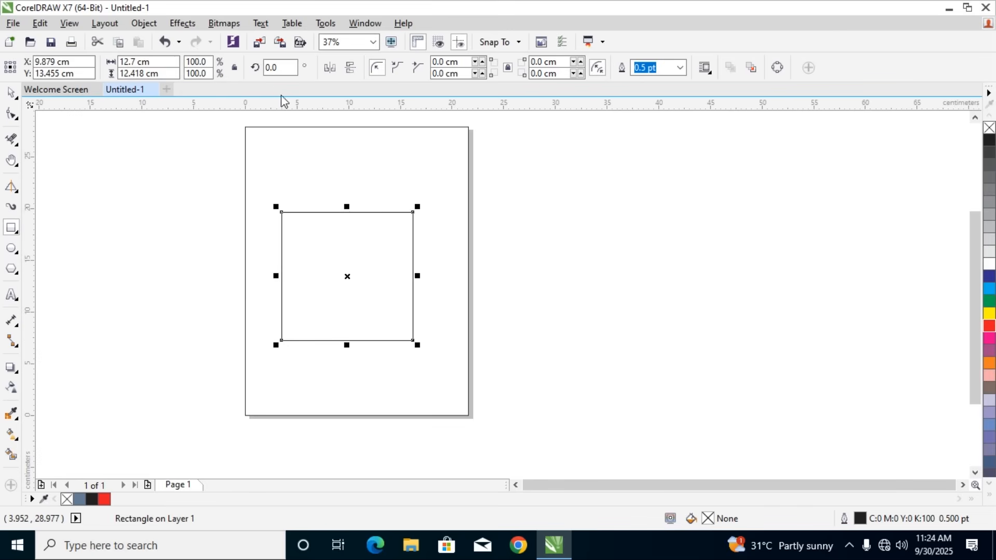
pyautogui.click(278, 72)
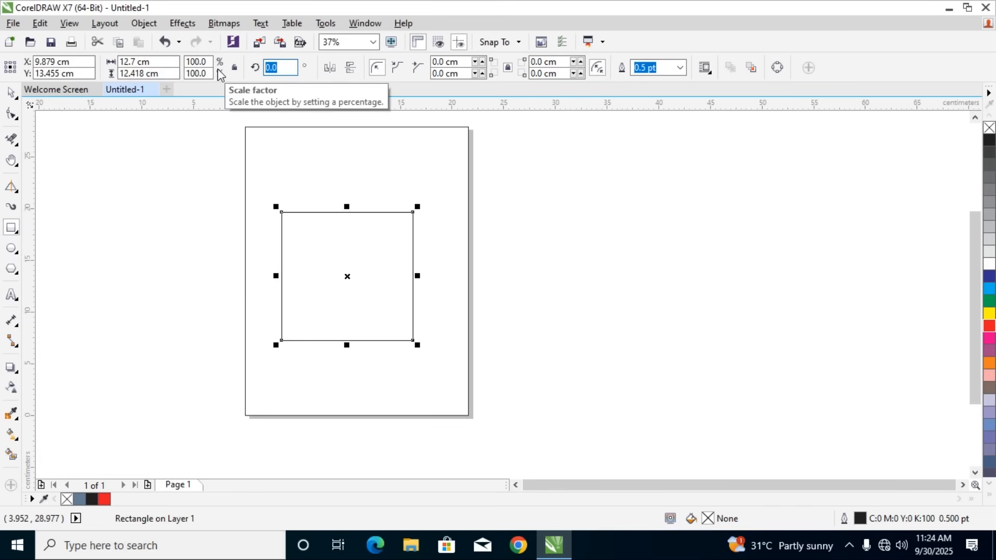
pyautogui.write('45')
pyautogui.press('Return')
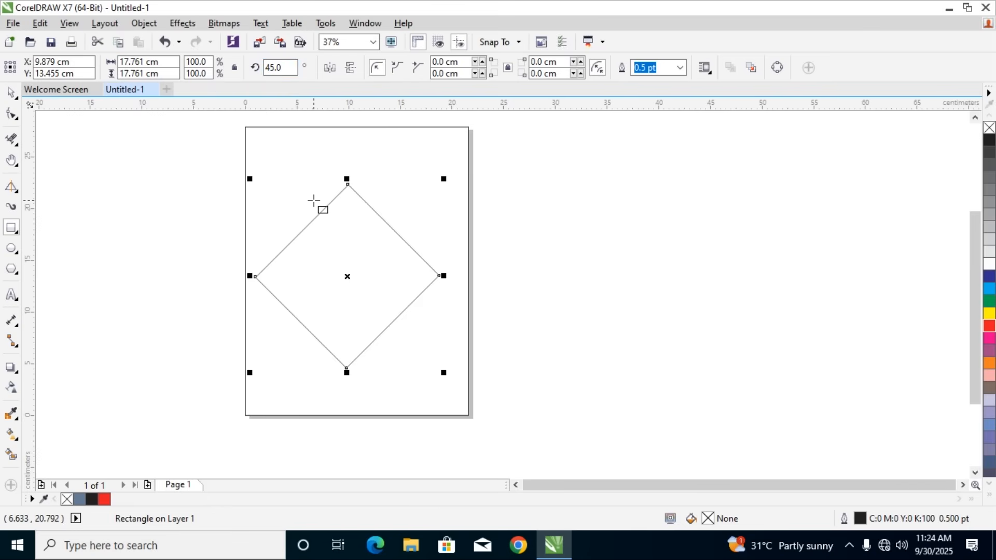
pyautogui.press('Delete')
# Draw a rectangle about 19.2 by 21.4 cm extending past the page's right edge, rotate it 45 degrees, and delete it
pyautogui.moveTo(290, 190); pyautogui.dragTo(488, 411)
pyautogui.click(284, 68)
pyautogui.write('45')
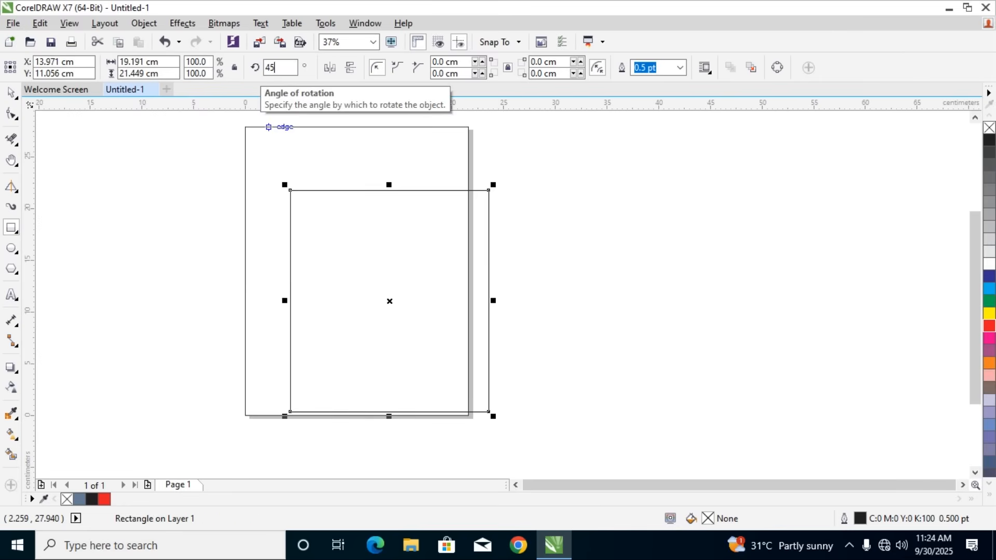
pyautogui.press('Return')
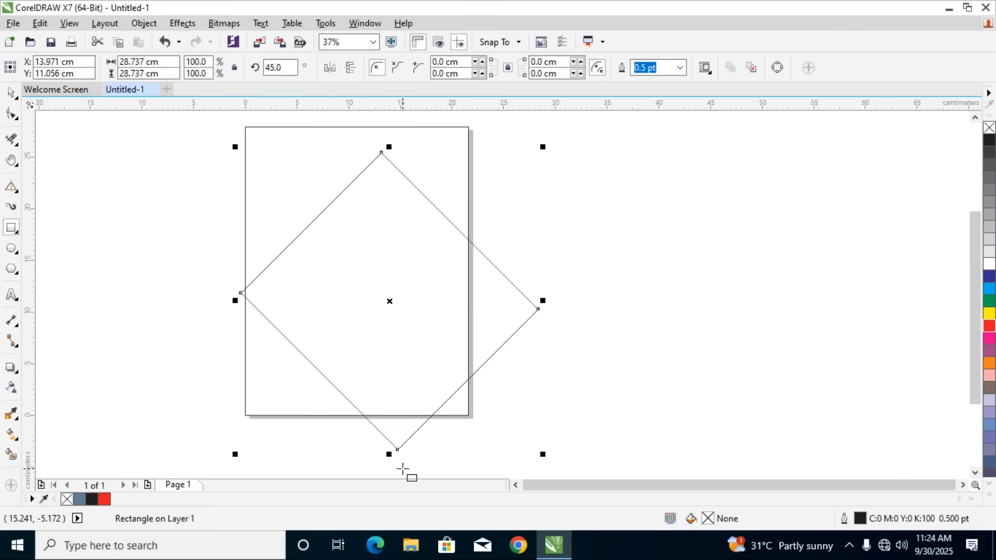
pyautogui.press('Delete')
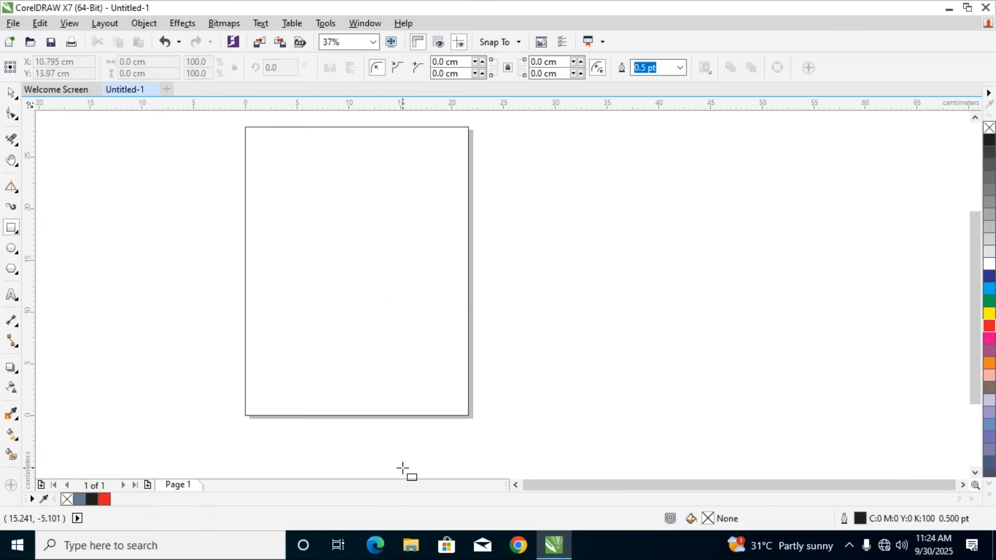
# Draw a rectangle left of the page and set its width and height to 15 cm each
pyautogui.click(16, 234)
pyautogui.moveTo(74, 204); pyautogui.dragTo(217, 343)
pyautogui.click(138, 62)
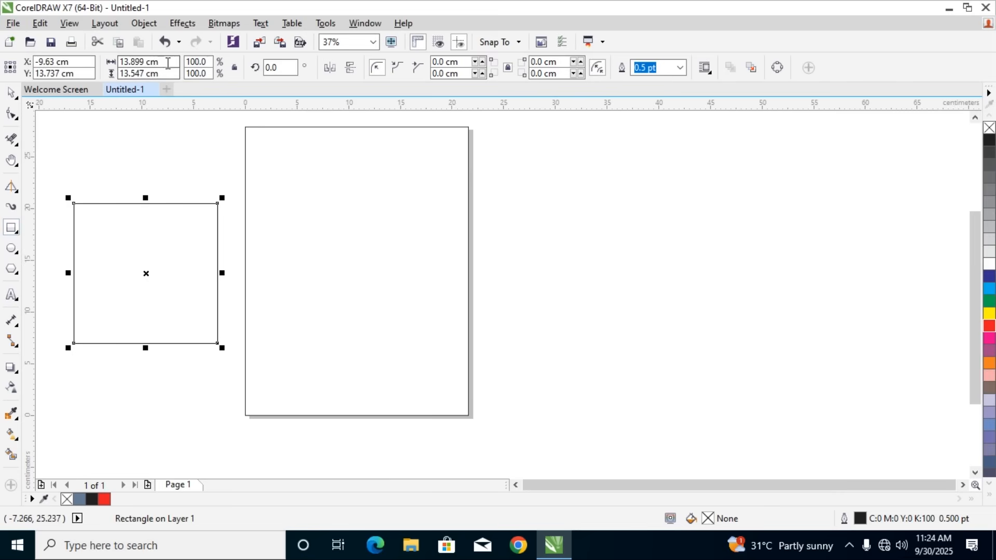
pyautogui.write('15')
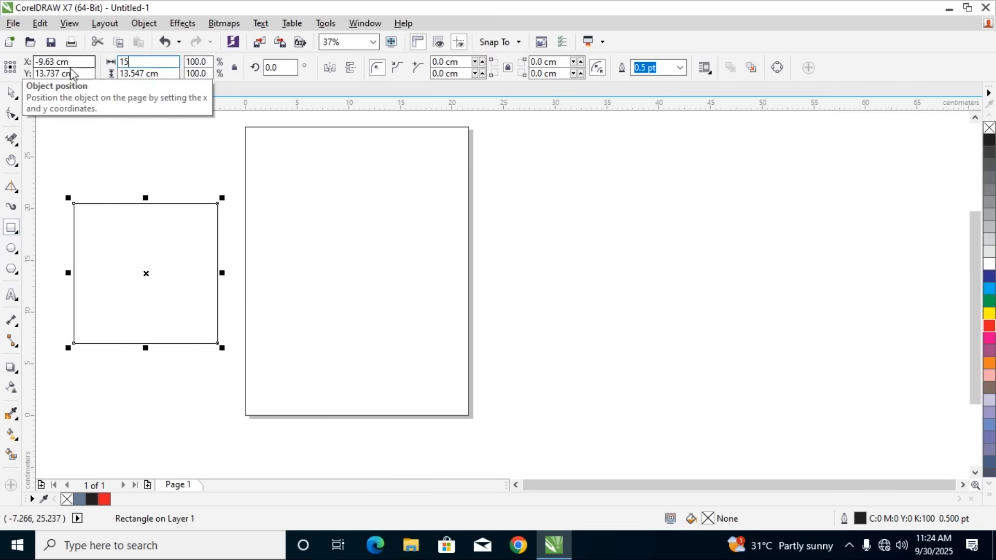
pyautogui.click(149, 73)
pyautogui.write('15')
pyautogui.press('Return')
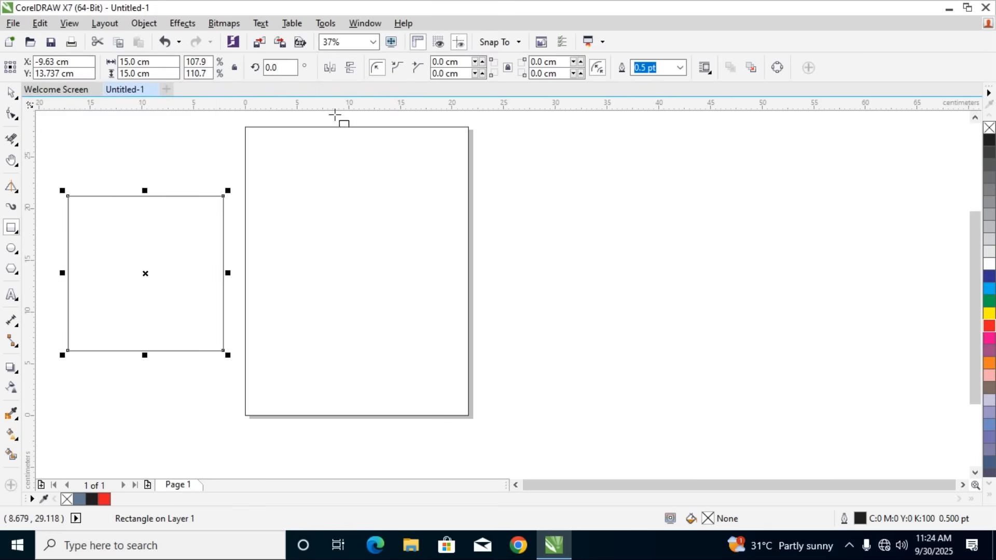
# Rotate the 15 cm square by 45 degrees and move it onto the middle of the page
pyautogui.click(282, 70)
pyautogui.write('45')
pyautogui.press('Return')
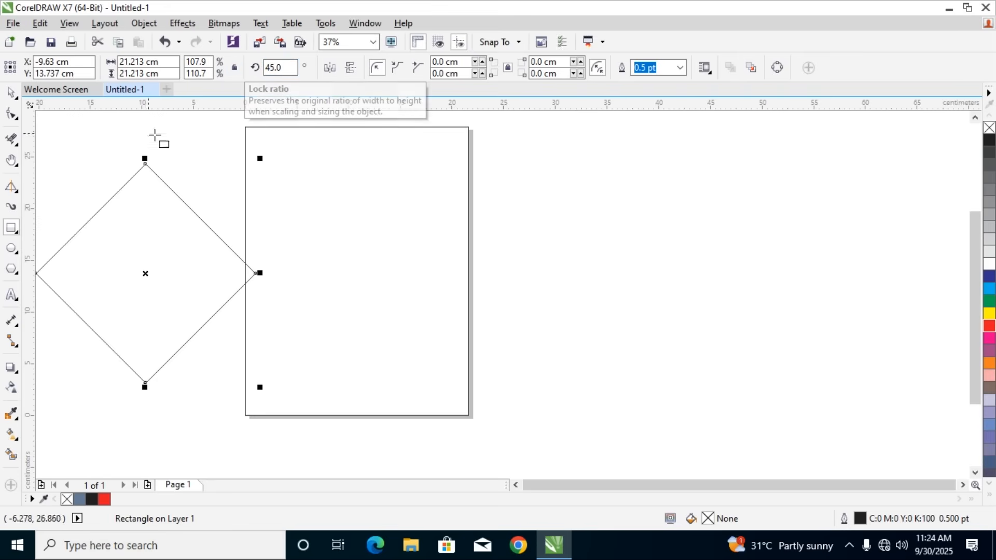
pyautogui.moveTo(173, 195); pyautogui.dragTo(373, 182)
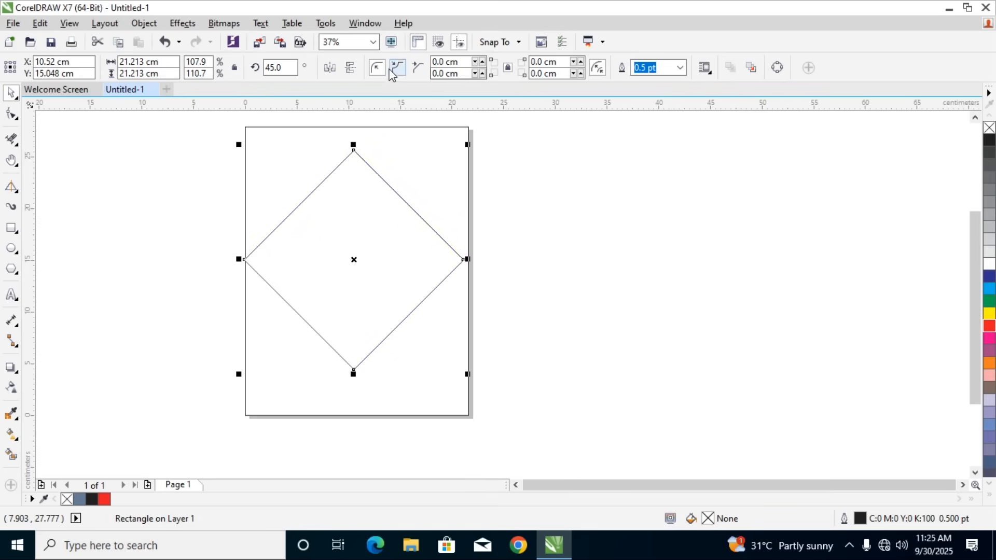
# Reshape the rotated square's corners with a radius of about 3.9 cm, try scalloped and round corner styles, and delete the shape
pyautogui.click(12, 114)
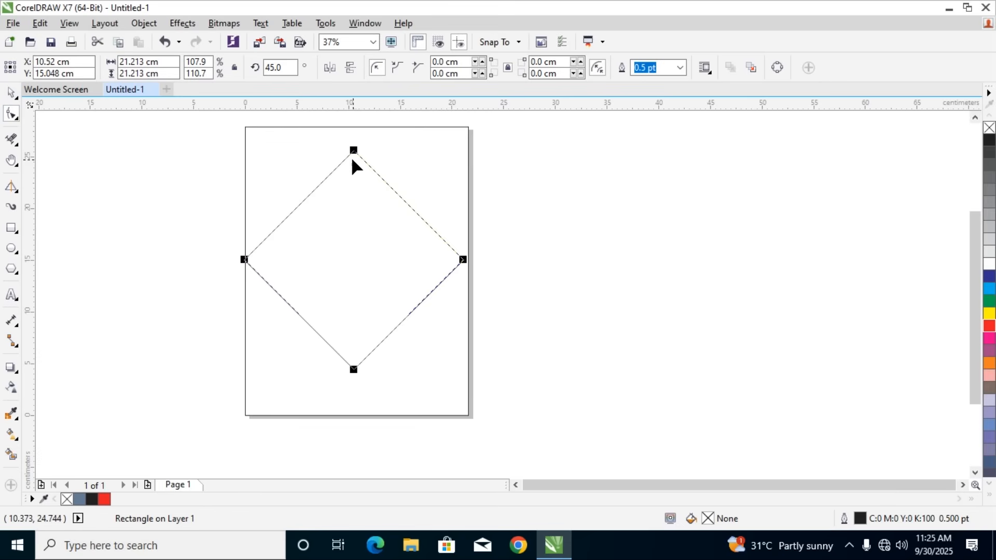
pyautogui.moveTo(354, 152); pyautogui.dragTo(351, 206)
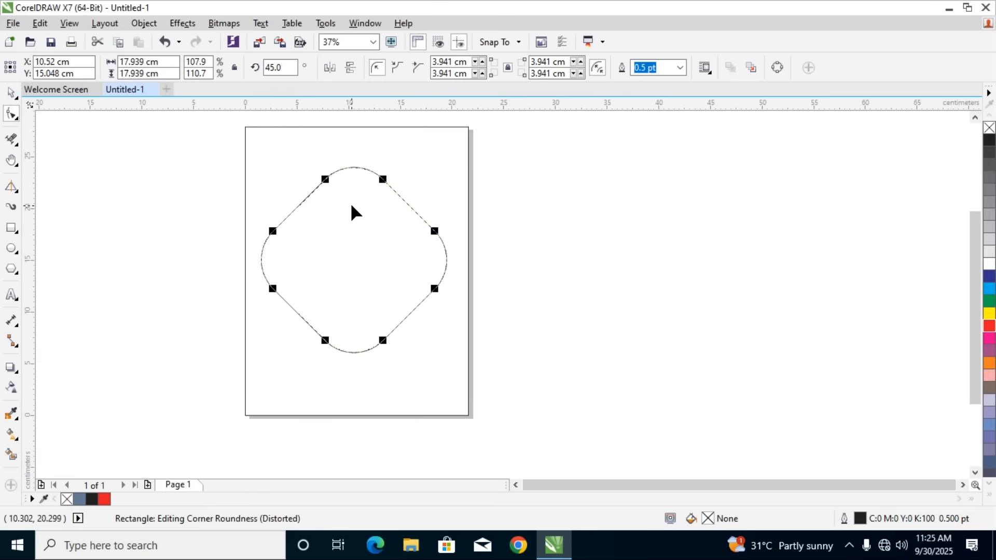
pyautogui.click(397, 70)
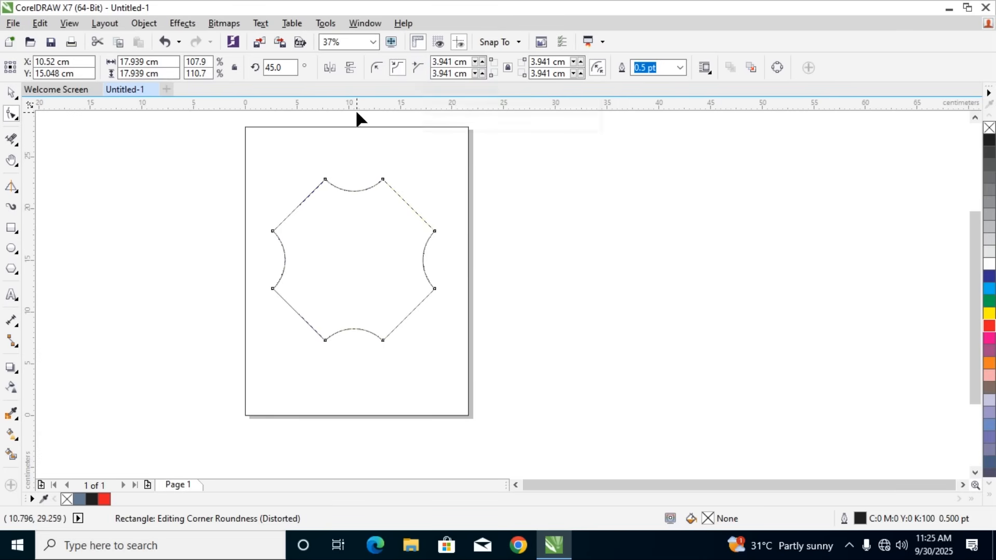
pyautogui.click(373, 72)
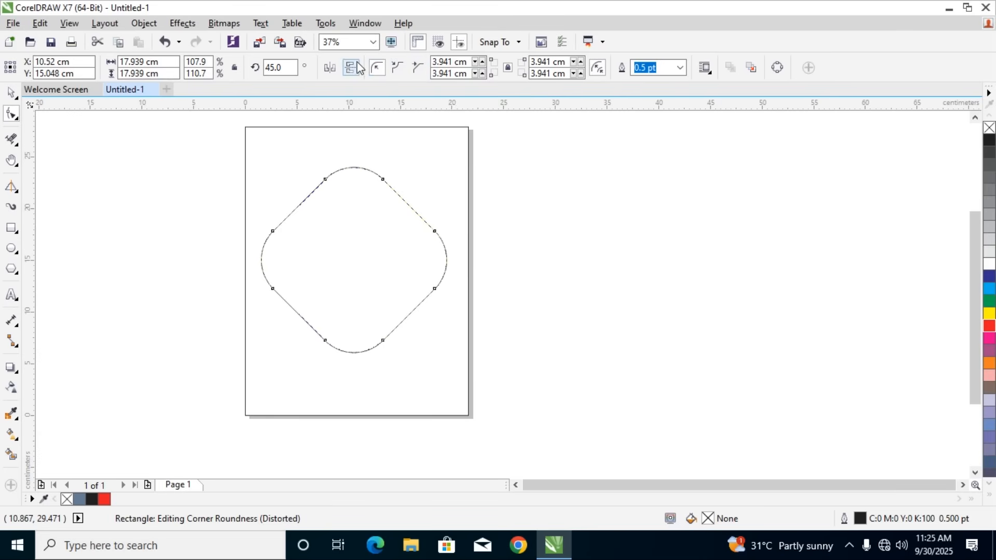
pyautogui.hotkey('ctrl', 'z')
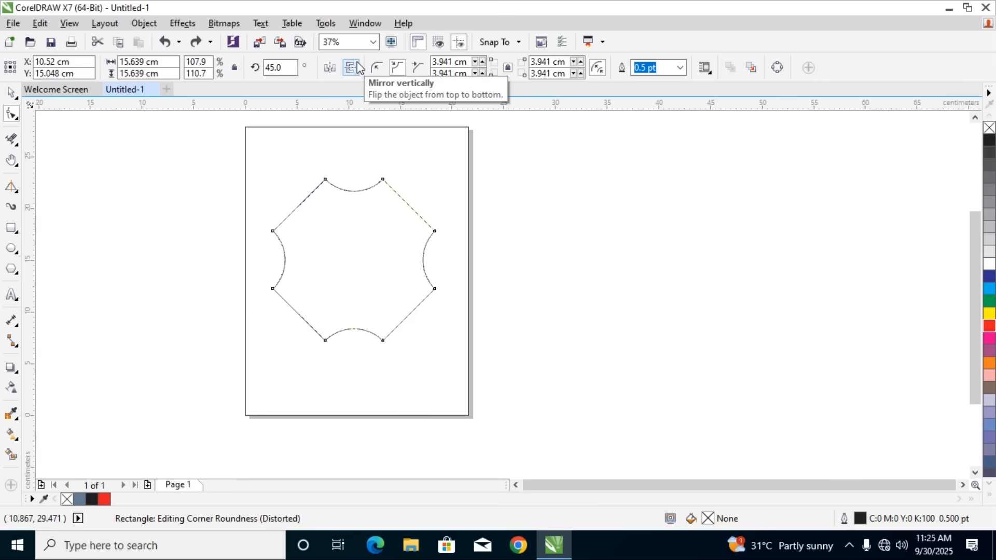
pyautogui.press('Delete')
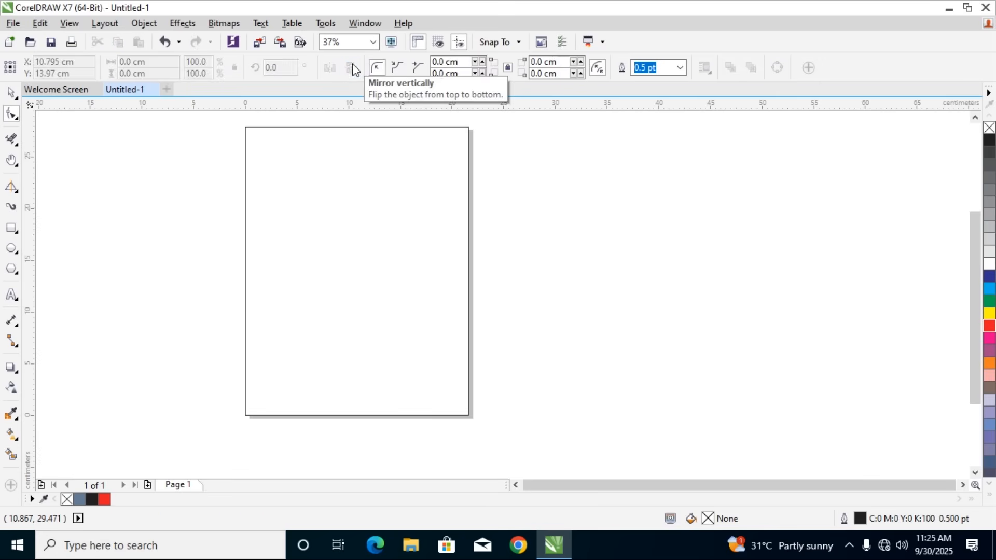
# Draw a 3-point rectangle from a horizontal baseline in the upper half of the page and delete it
pyautogui.click(14, 236)
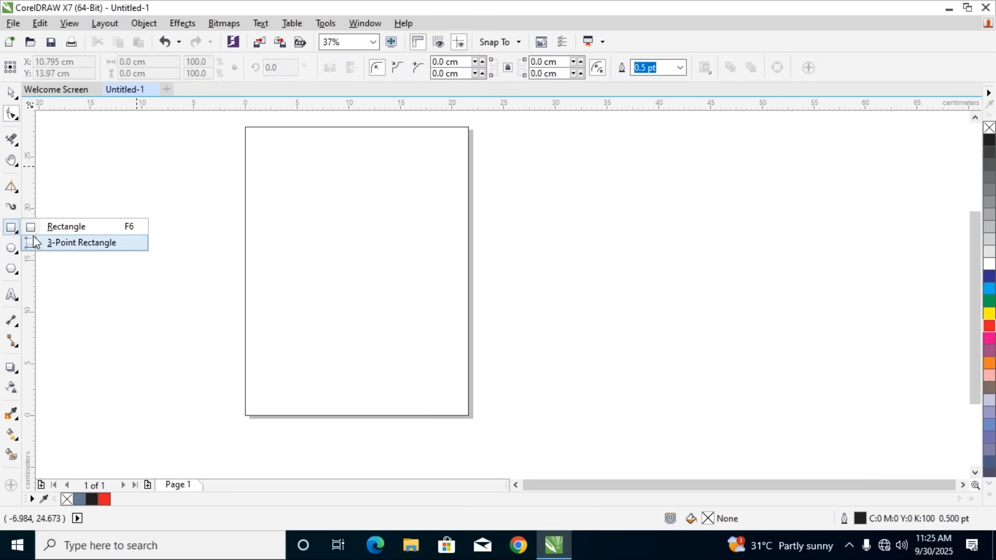
pyautogui.click(48, 241)
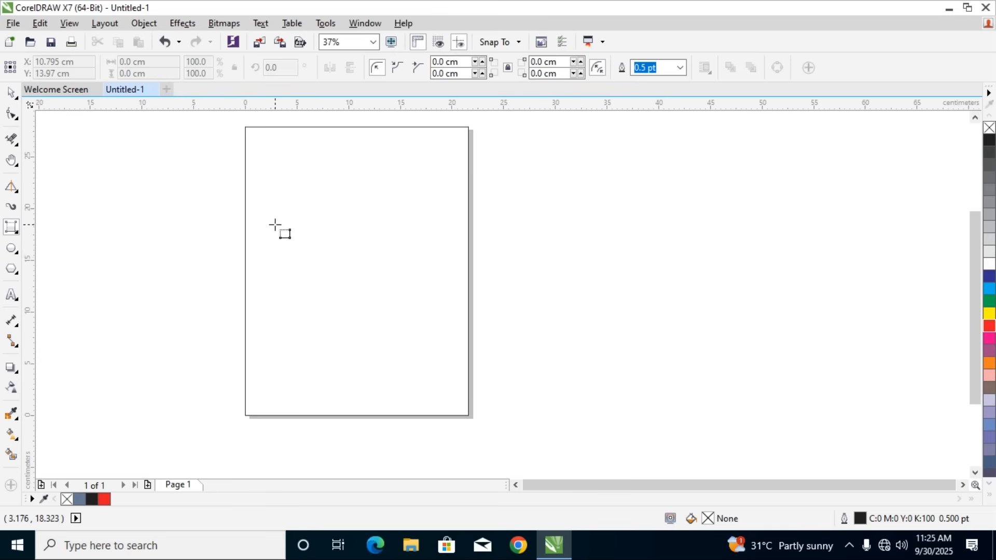
pyautogui.moveTo(276, 265); pyautogui.dragTo(396, 266)
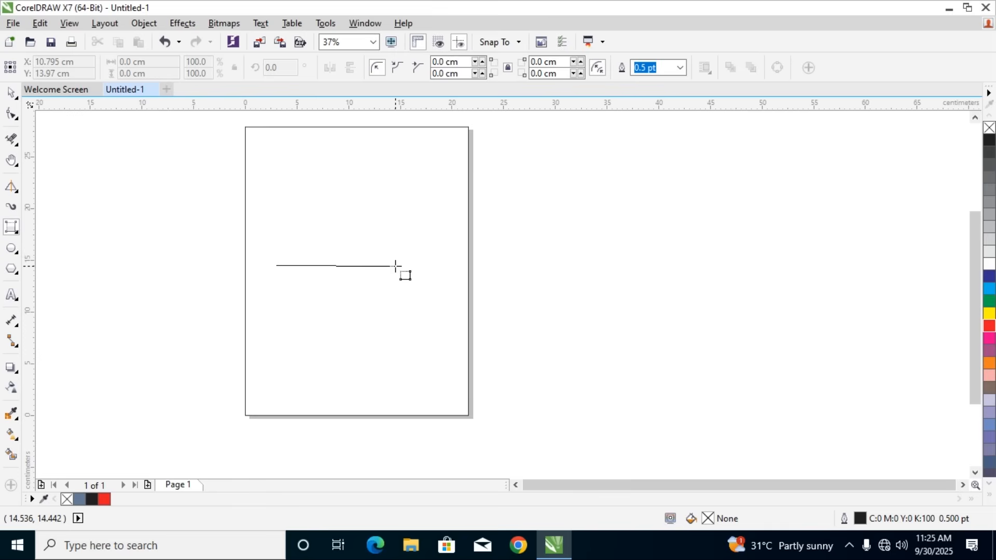
pyautogui.moveTo(395, 265); pyautogui.dragTo(395, 266)
pyautogui.click(395, 175)
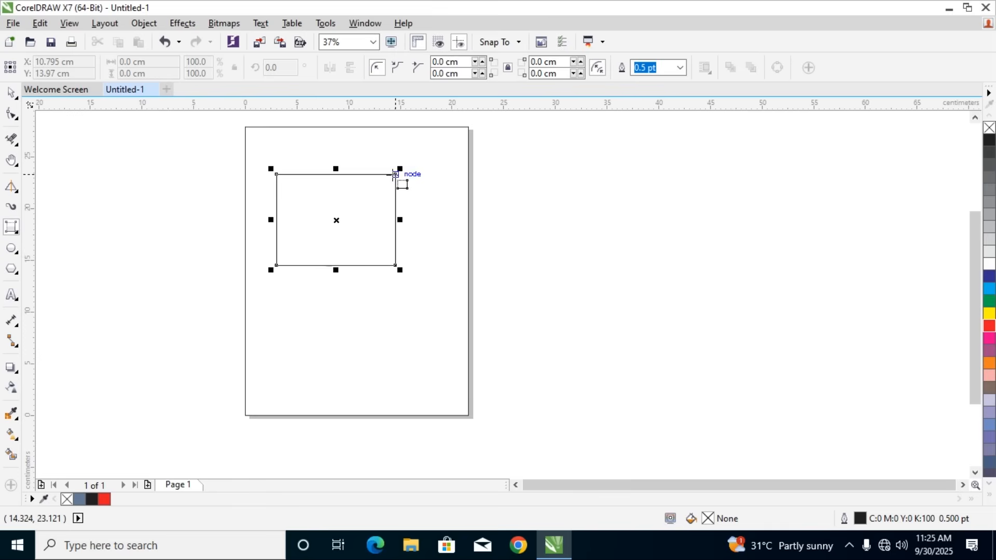
pyautogui.press('Delete')
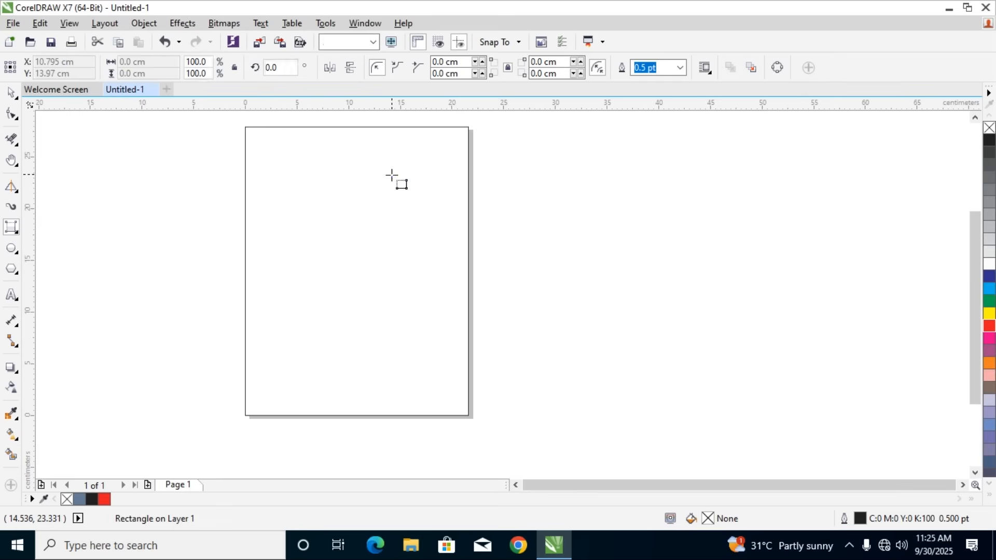
# Draw and delete two 3-point rectangles, one from a horizontal baseline across the page's left edge, one from a vertical baseline across its right edge
pyautogui.moveTo(112, 317); pyautogui.dragTo(330, 316)
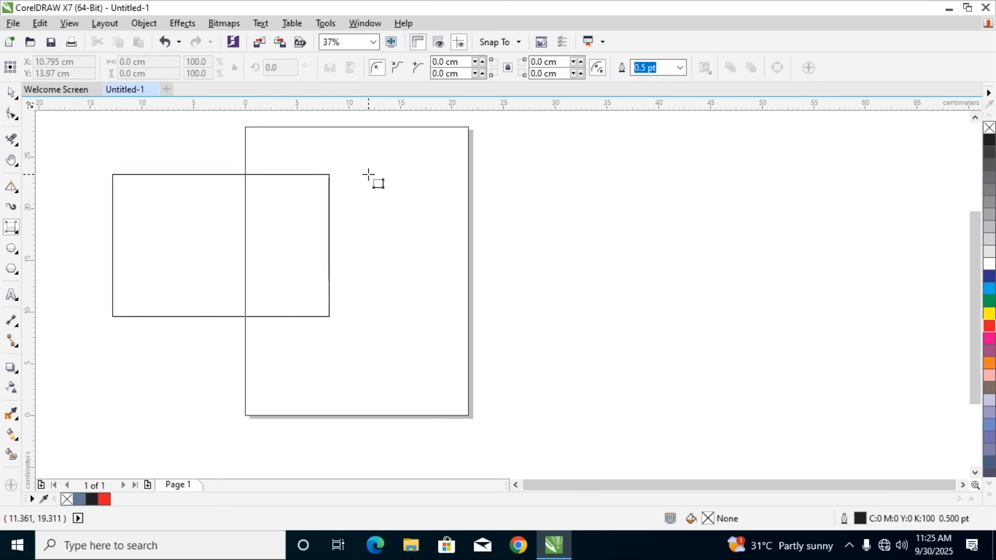
pyautogui.click(361, 142)
pyautogui.press('Delete')
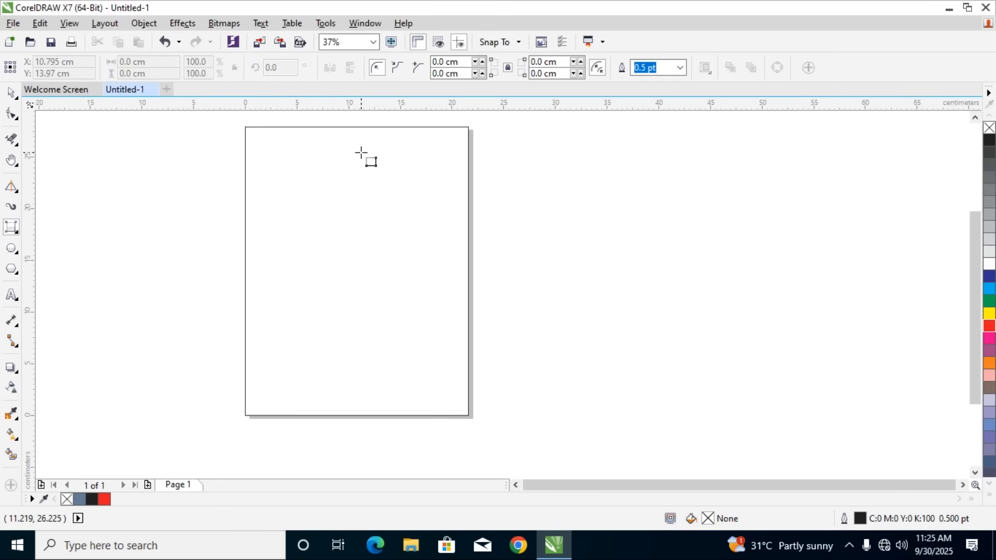
pyautogui.moveTo(286, 166); pyautogui.dragTo(286, 327)
pyautogui.click(515, 328)
pyautogui.press('Delete')
# Draw a slightly tilted 3-point rectangle about 20.2 by 19 cm from a near-vertical baseline across the page's left edge, and delete it
pyautogui.moveTo(386, 183); pyautogui.dragTo(390, 374)
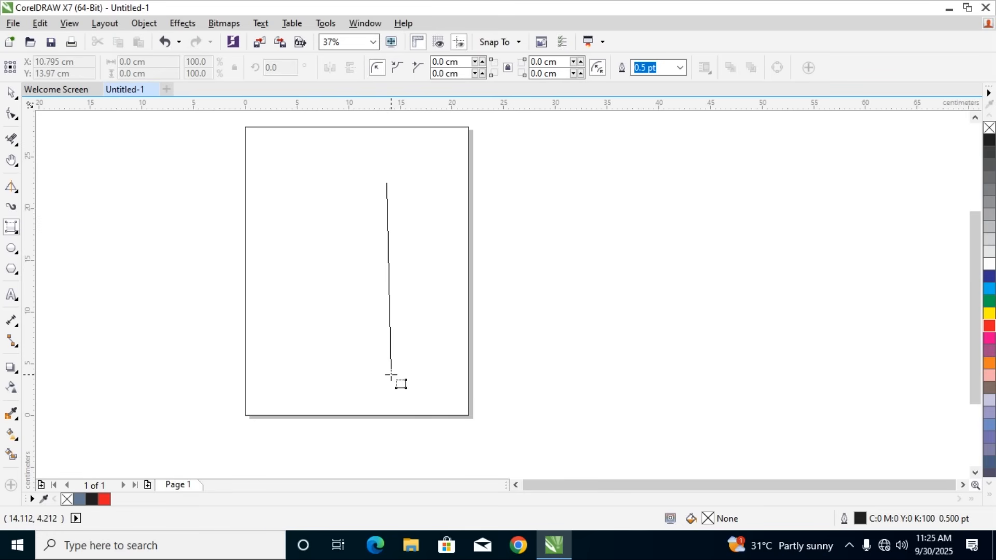
pyautogui.click(186, 361)
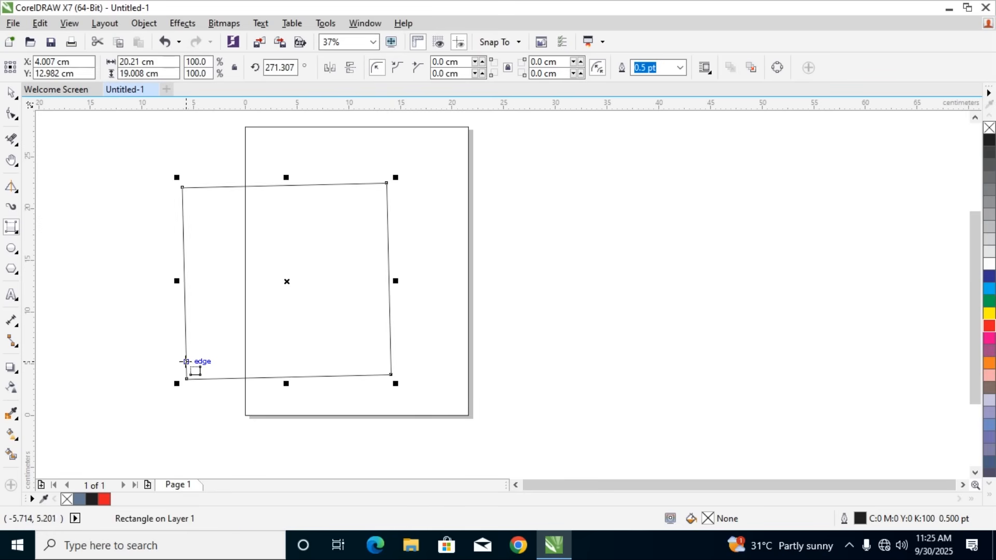
pyautogui.press('Delete')
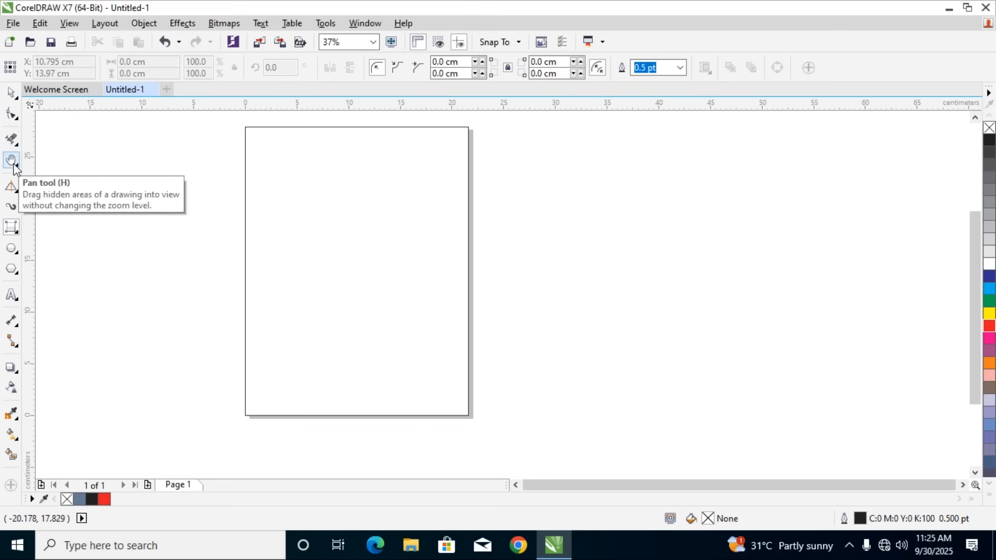
# Draw an arch about 17.2 by 13.2 cm with the 3-Point Curve tool across the page's left edge, and delete it
pyautogui.click(14, 187)
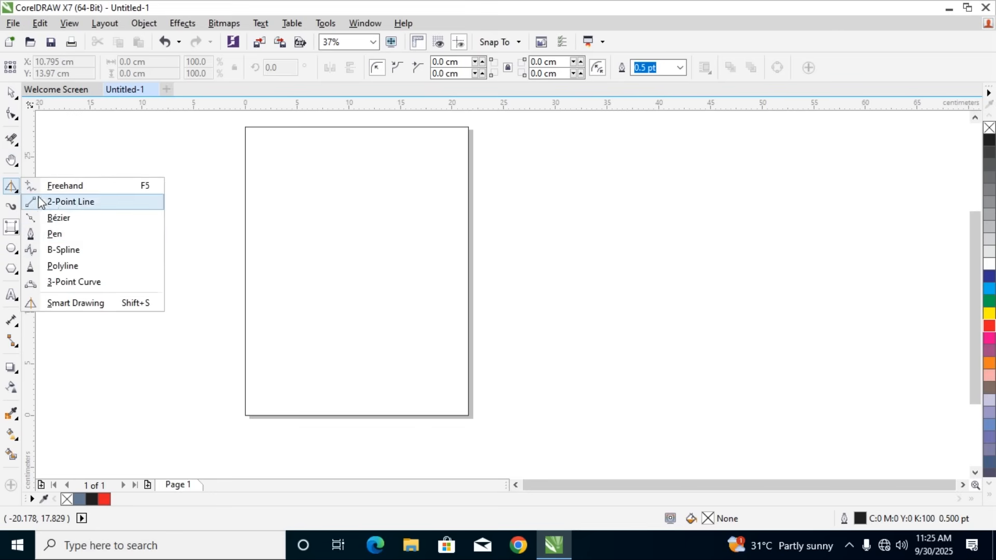
pyautogui.click(75, 282)
pyautogui.moveTo(159, 293); pyautogui.dragTo(335, 293)
pyautogui.click(308, 158)
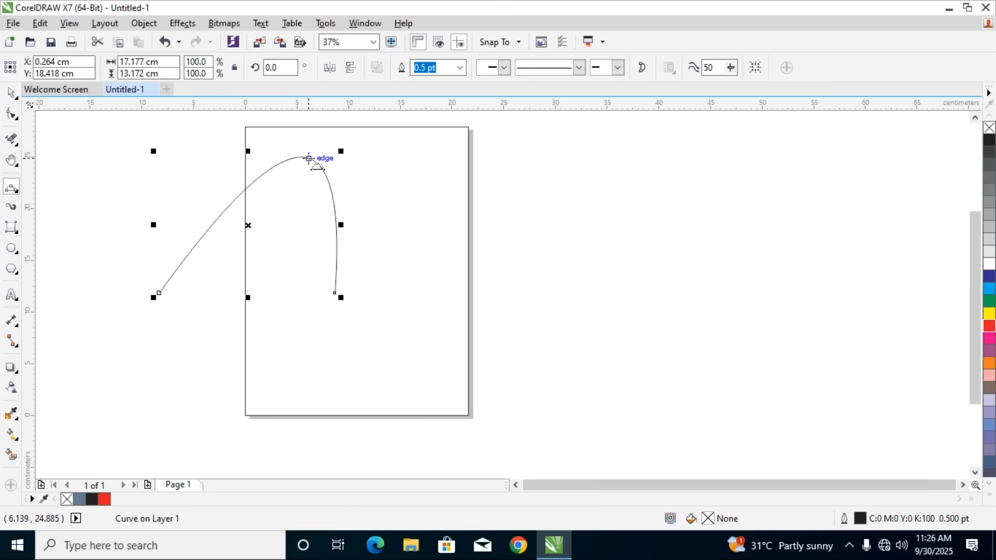
pyautogui.press('Delete')
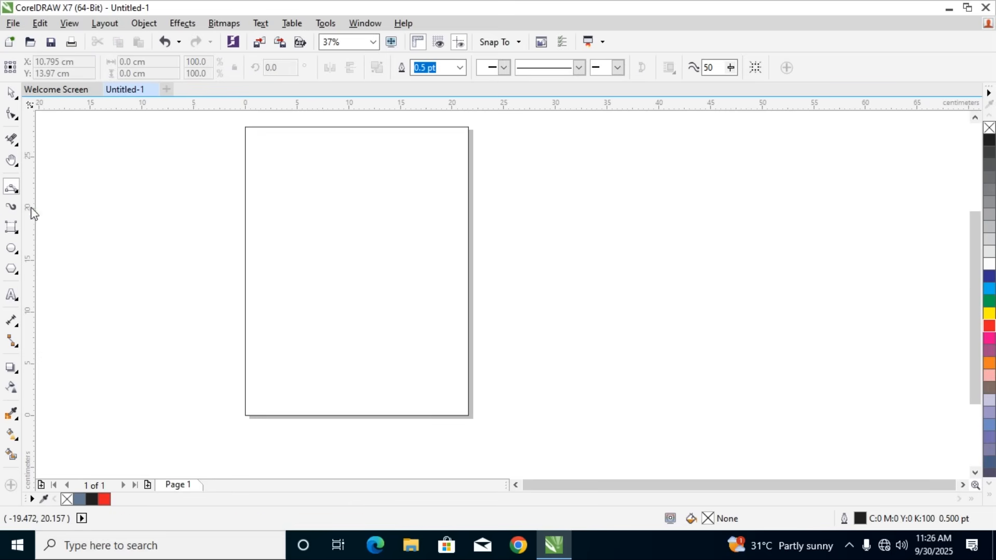
# Draw a slightly tilted 3-point rectangle in the empty area left of the page and delete it
pyautogui.click(18, 233)
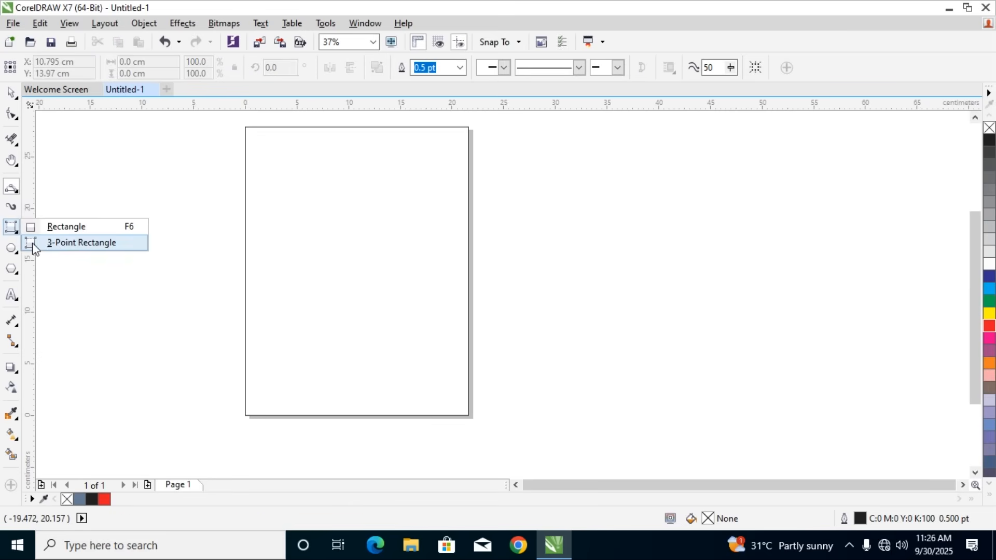
pyautogui.click(33, 244)
pyautogui.moveTo(109, 319); pyautogui.dragTo(216, 328)
pyautogui.click(224, 234)
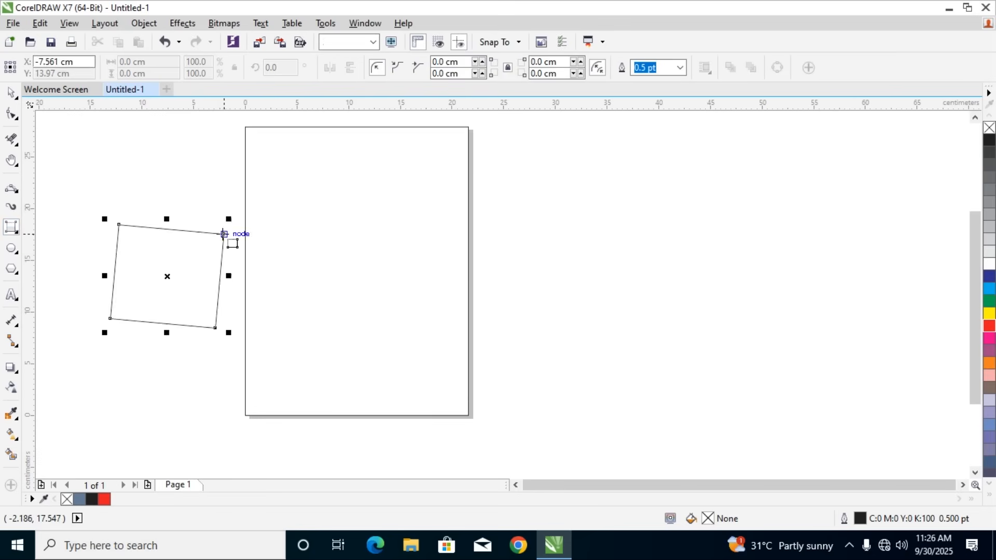
pyautogui.press('Delete')
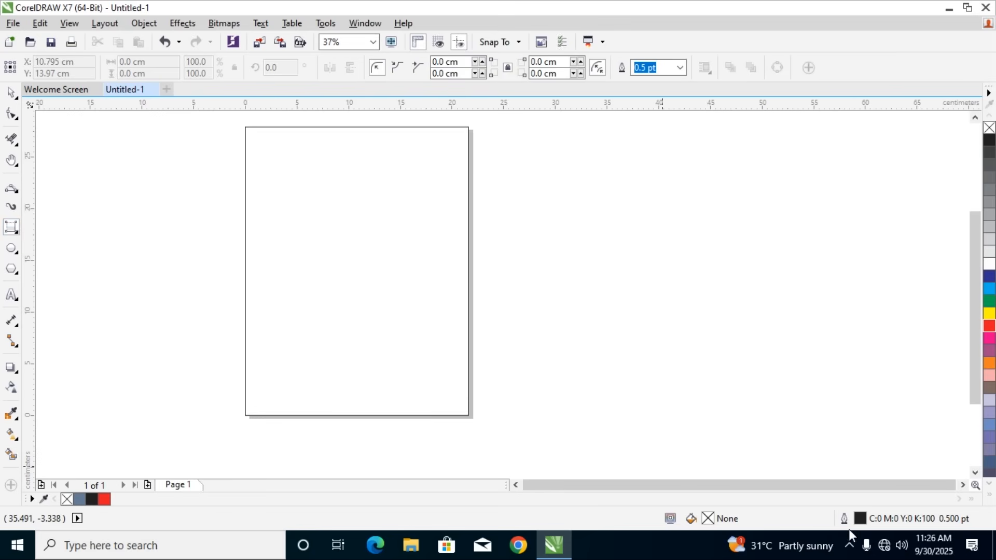
pyautogui.click(847, 547)
pyautogui.click(836, 514)
# Draw an ellipse about 21.9 by 21.4 cm across the page's left edge and delete it
pyautogui.click(12, 248)
pyautogui.click(57, 248)
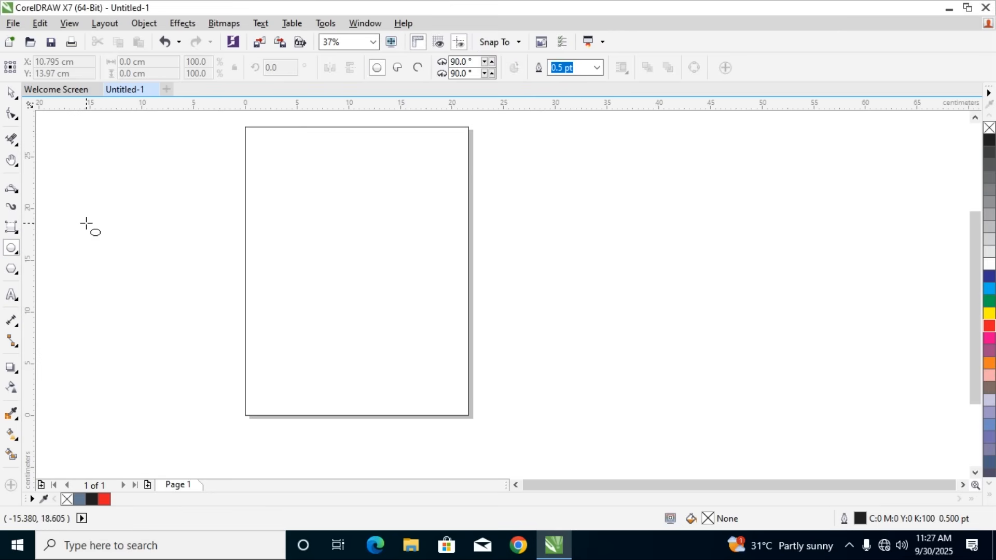
pyautogui.moveTo(85, 222); pyautogui.dragTo(312, 443)
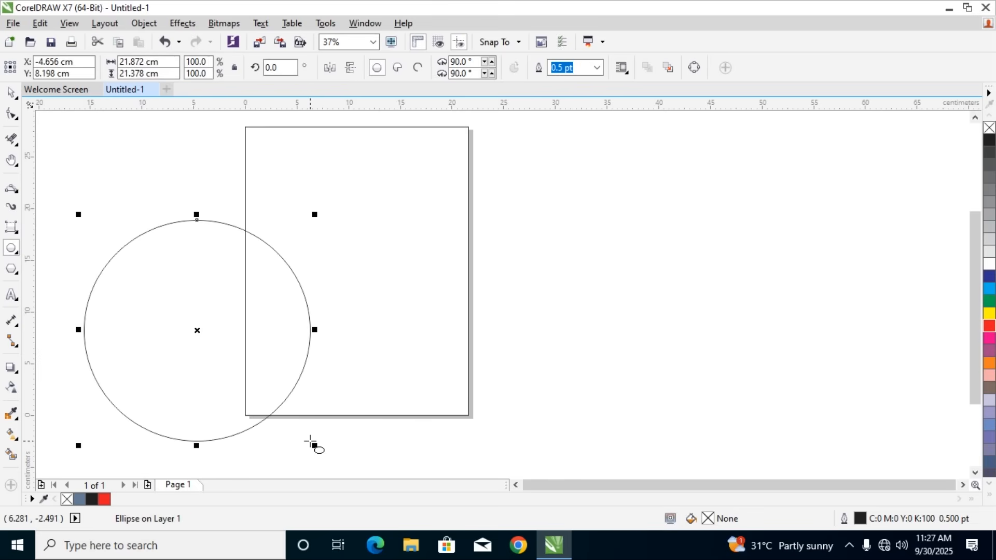
pyautogui.press('Delete')
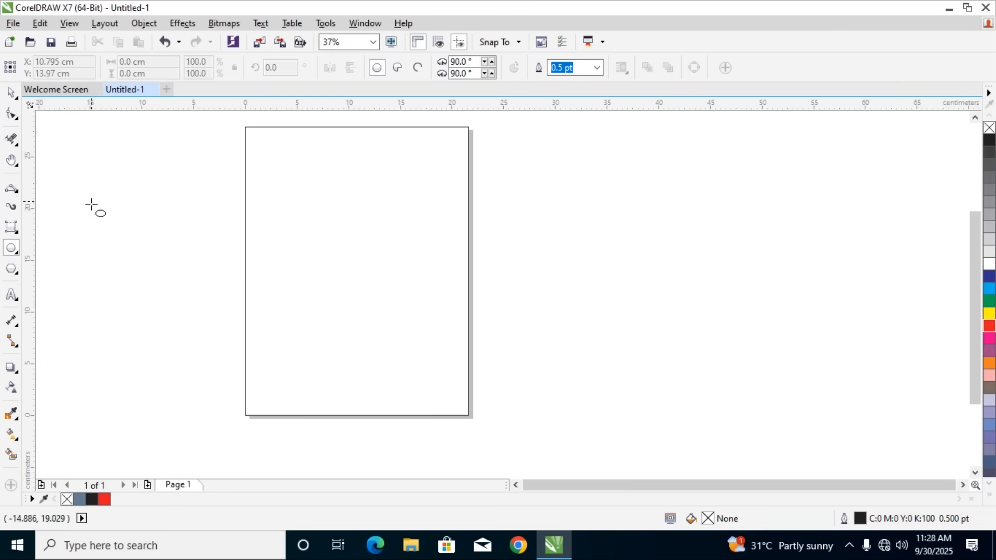
# Draw an ellipse about 11.9 by 18.6 cm outward from its center left of the page, and another near the page's lower-left area, undoing each
pyautogui.moveTo(95, 210)
pyautogui.mouseDown()
pyautogui.moveTo(138, 265)
pyautogui.moveTo(337, 446)
pyautogui.moveTo(233, 382)
pyautogui.moveTo(156, 311)
pyautogui.mouseUp()
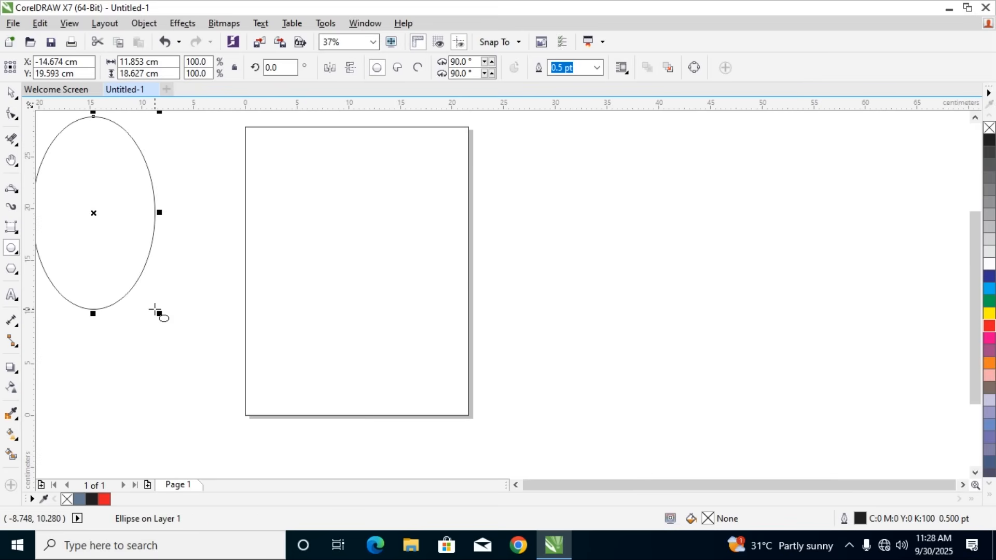
pyautogui.hotkey('ctrl', 'z')
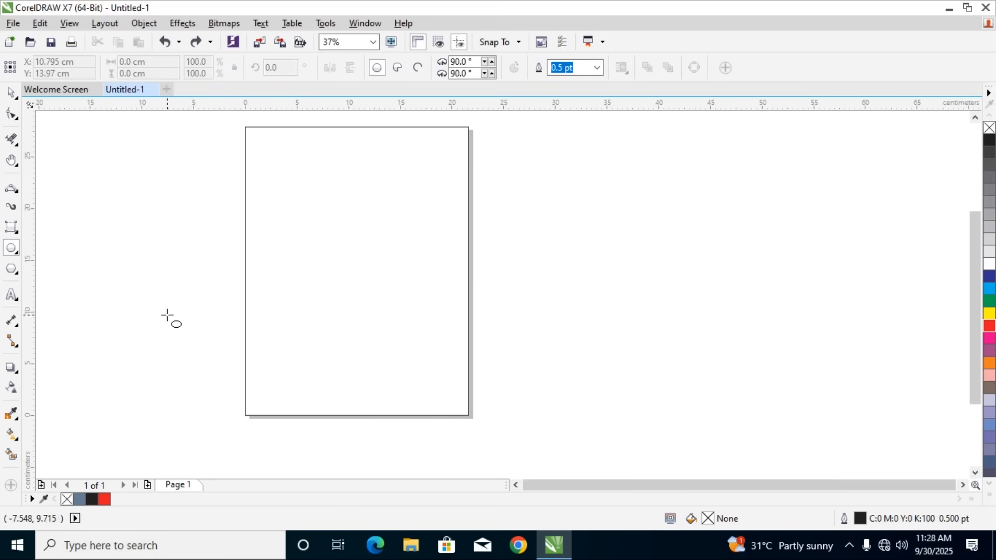
pyautogui.moveTo(187, 275); pyautogui.dragTo(303, 415)
pyautogui.hotkey('ctrl', 'z')
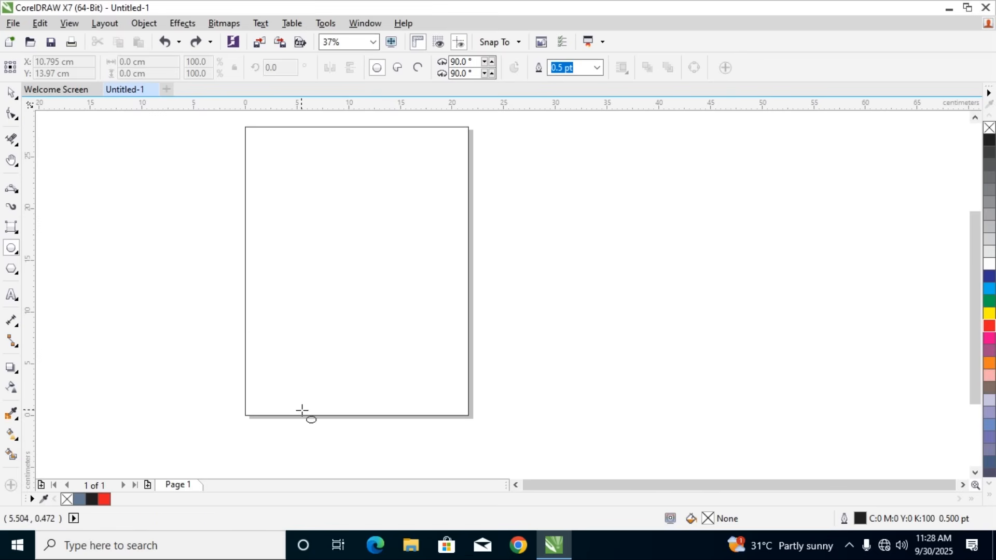
# Draw a perfect circle about 20.6 cm in diameter across the lower part of the page's left edge
pyautogui.moveTo(236, 276); pyautogui.dragTo(378, 436)
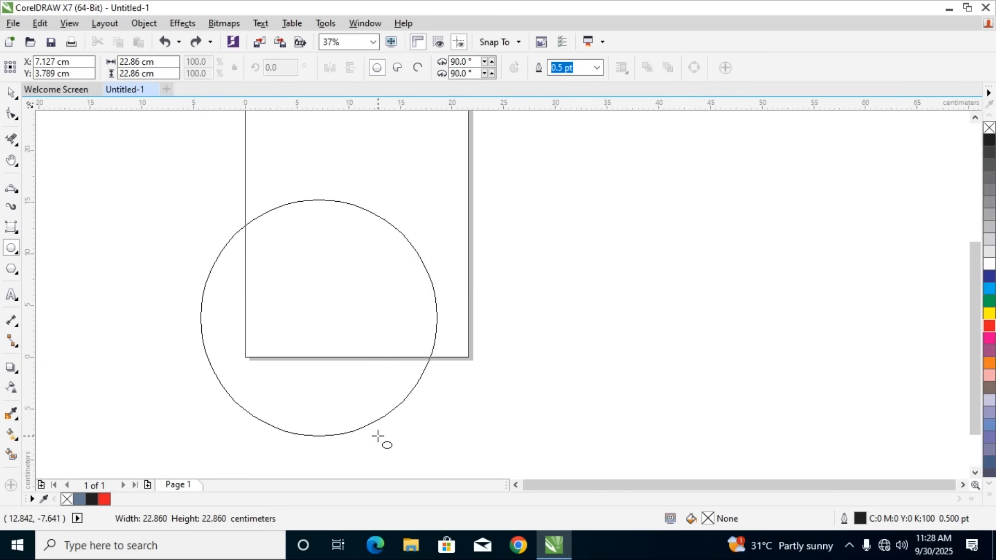
pyautogui.moveTo(378, 436)
pyautogui.mouseDown()
pyautogui.moveTo(280, 324)
pyautogui.moveTo(352, 398)
pyautogui.moveTo(373, 439)
pyautogui.mouseUp()
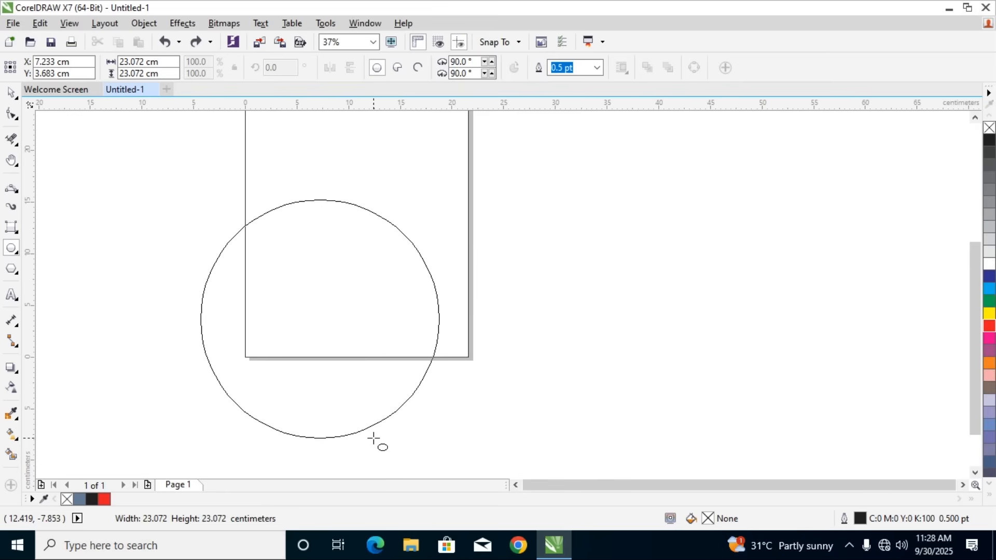
pyautogui.moveTo(373, 438); pyautogui.dragTo(342, 411)
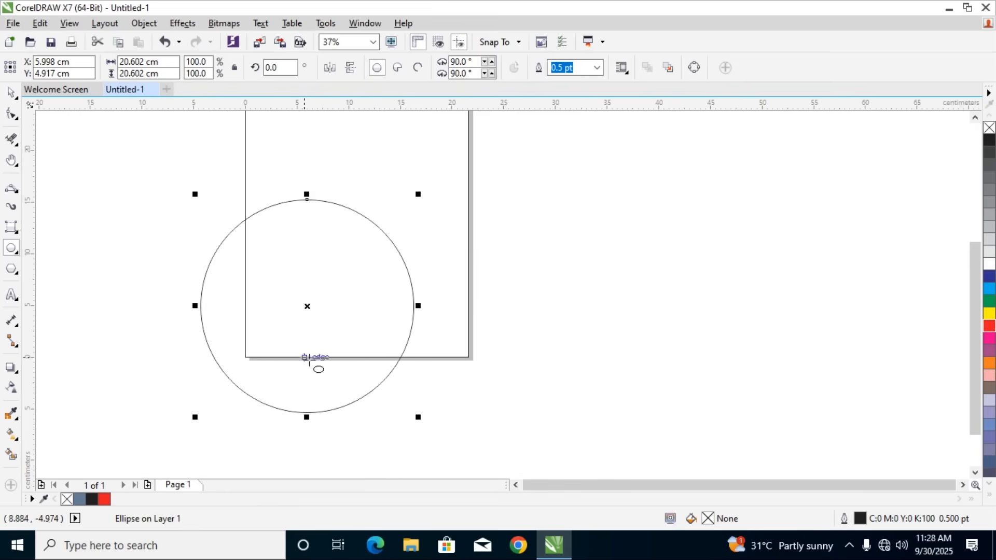
# Set the circle's width and height to 12 cm each
pyautogui.doubleClick(146, 62)
pyautogui.write('12')
pyautogui.press('Tab')
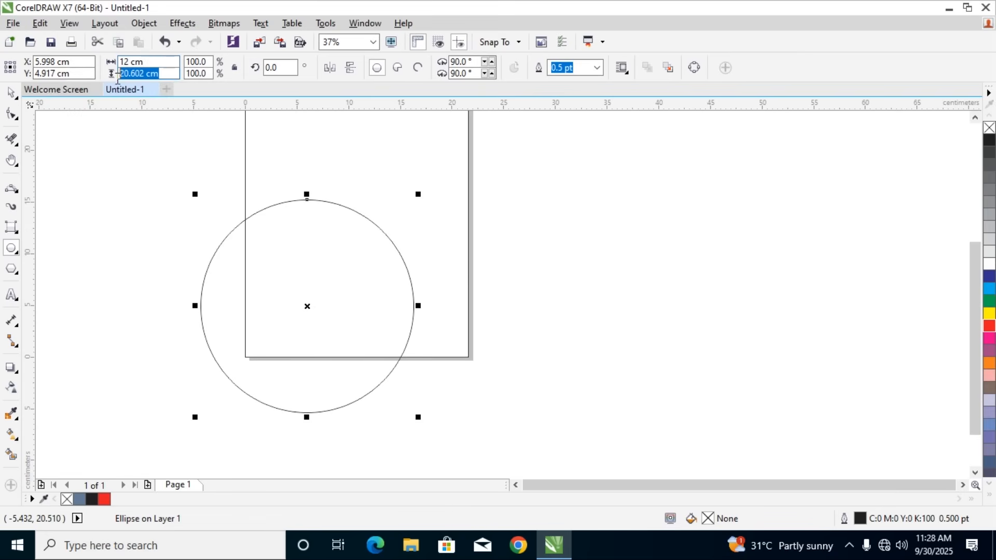
pyautogui.write('12')
pyautogui.press('Return')
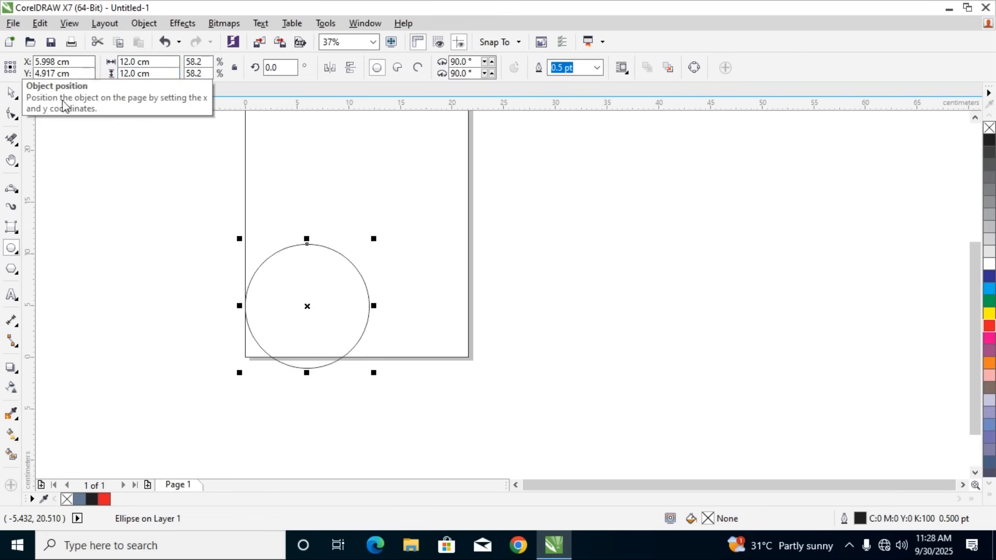
# Move the circle up and inward to about the middle of the page, and delete it
pyautogui.moveTo(328, 248); pyautogui.dragTo(370, 150)
pyautogui.scroll(3, 369, 150)
pyautogui.scroll(-3, 369, 149)
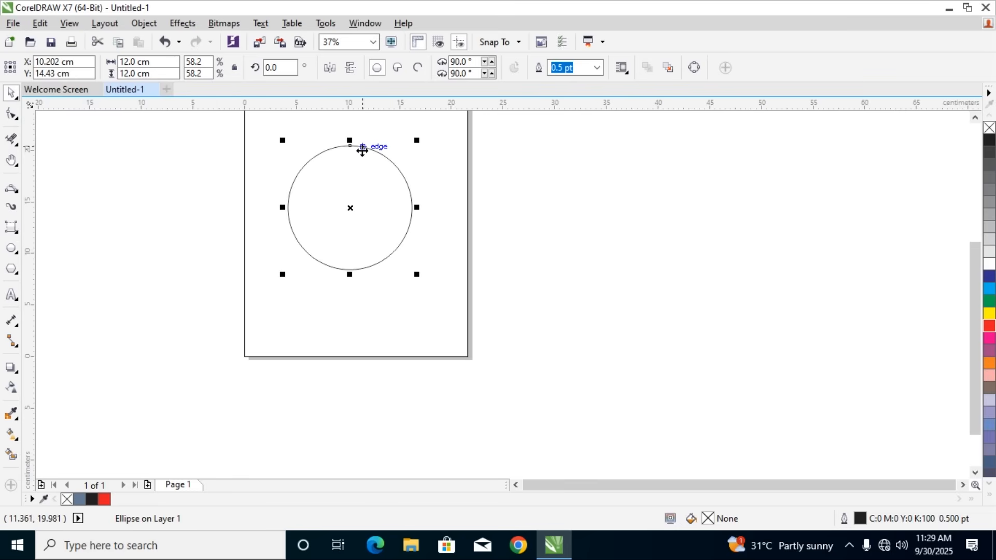
pyautogui.press('Delete')
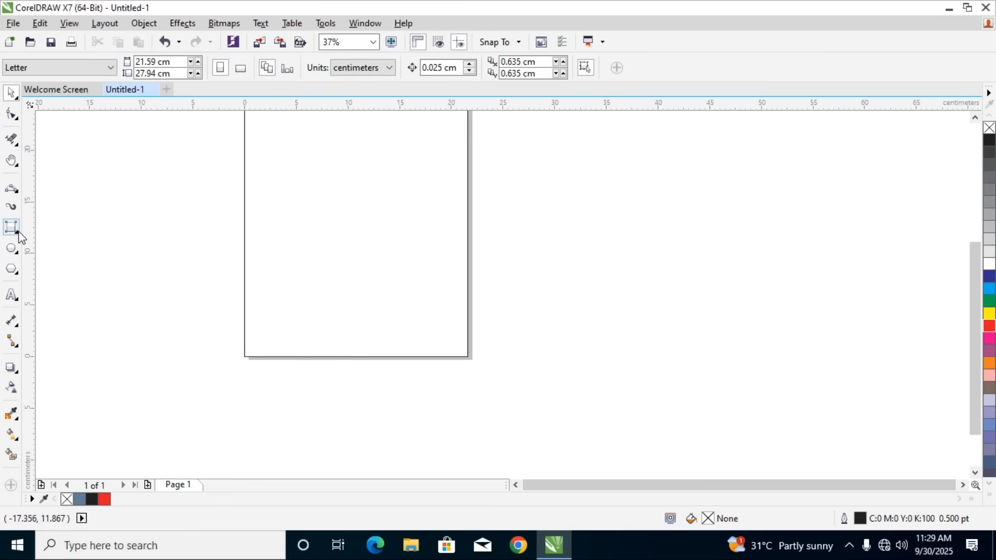
# Open the choice of ellipse drawing tools
pyautogui.click(16, 254)
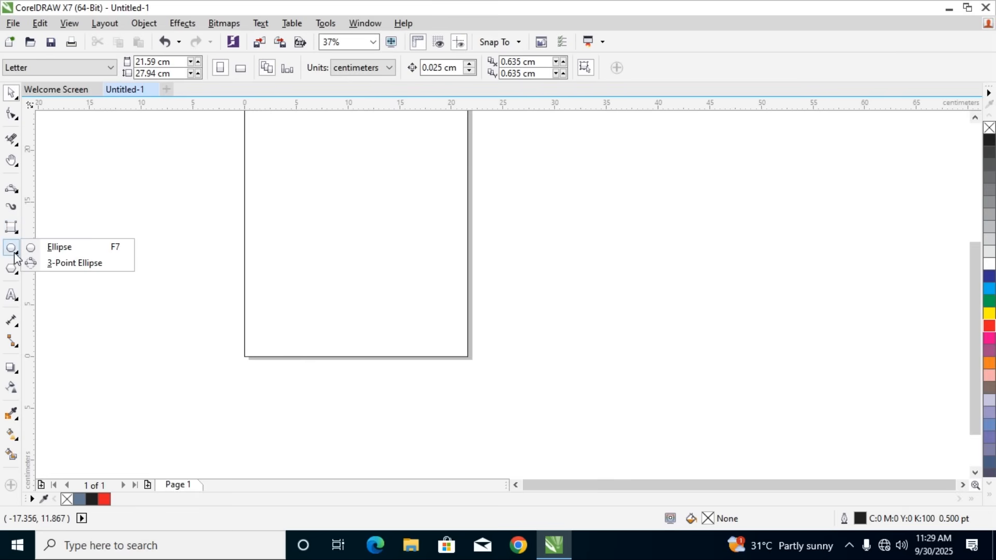
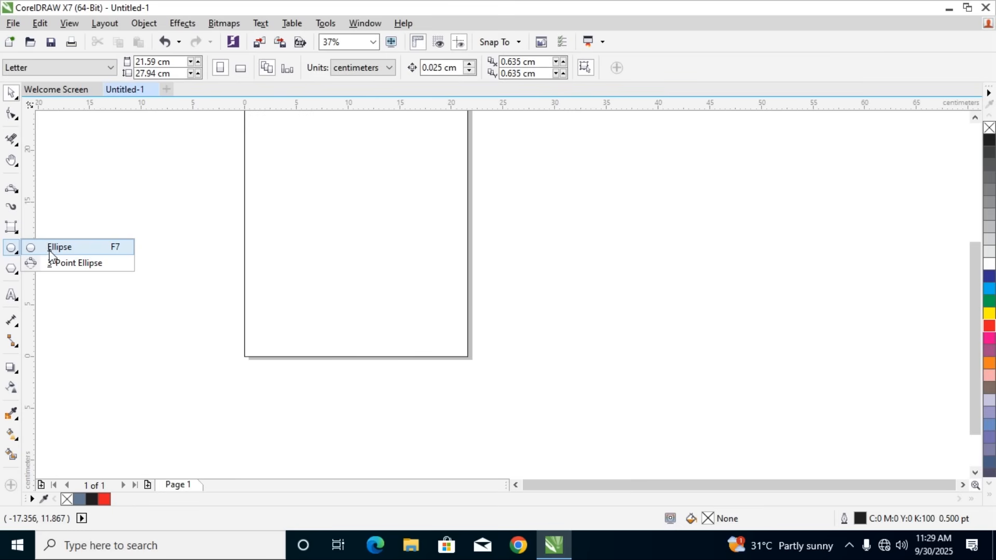
# Draw a 3-Point Ellipse about 13.4 by 14.3 cm on the empty area beside the page's left edge, and delete it
pyautogui.click(61, 264)
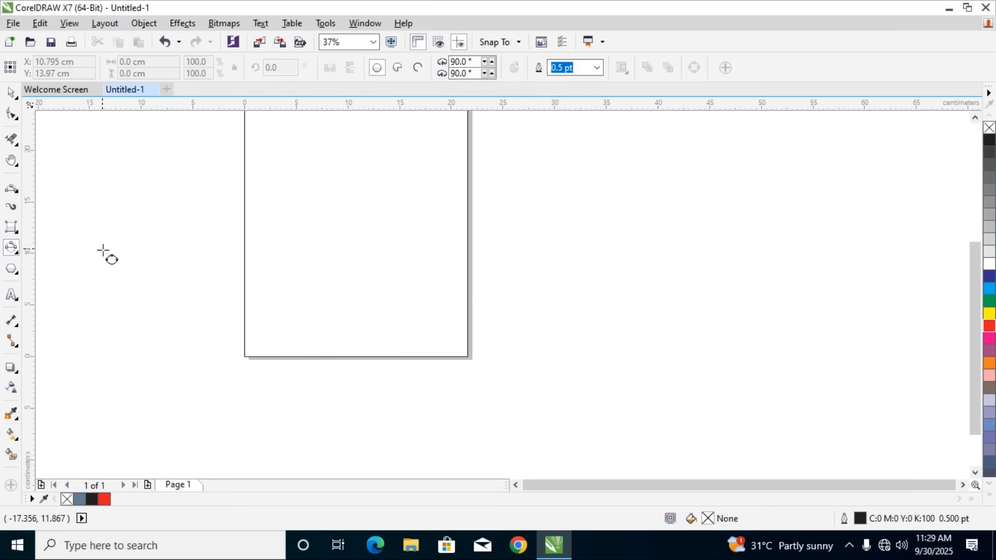
pyautogui.click(11, 248)
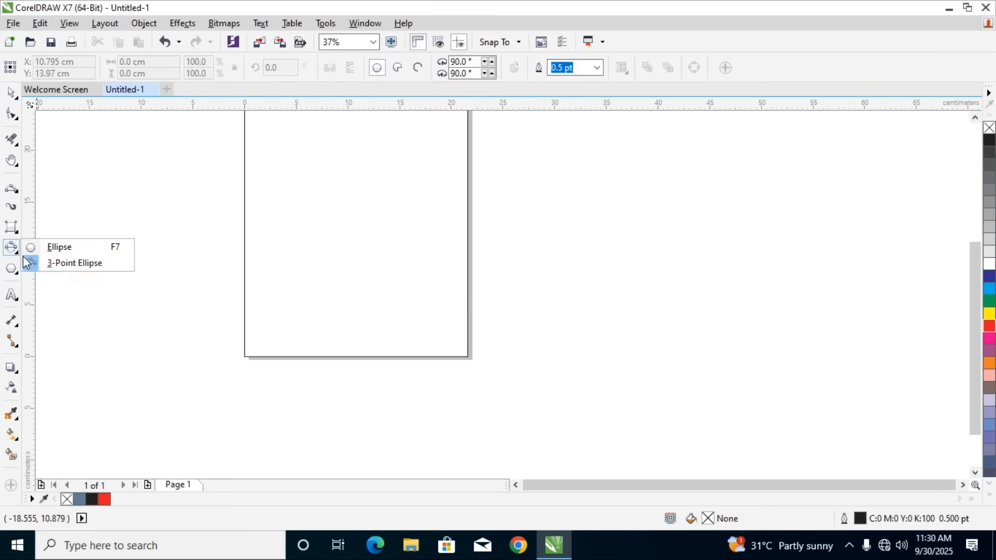
pyautogui.click(44, 266)
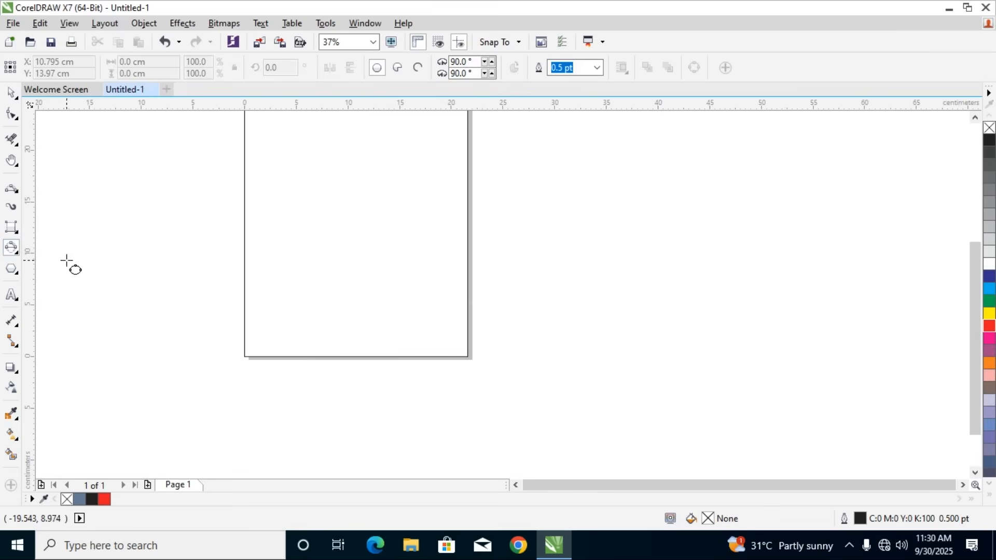
pyautogui.moveTo(107, 227); pyautogui.dragTo(159, 370)
pyautogui.click(196, 272)
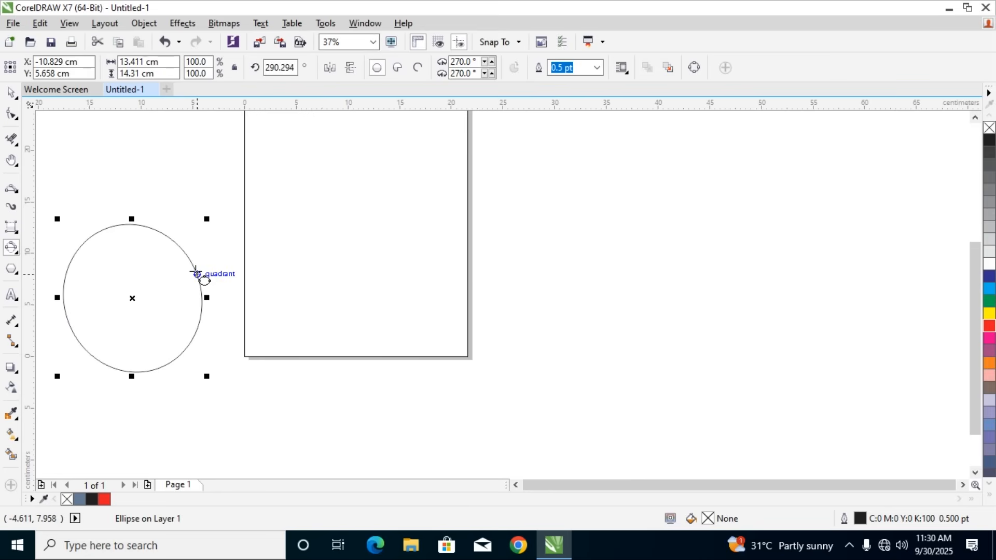
pyautogui.press('Delete')
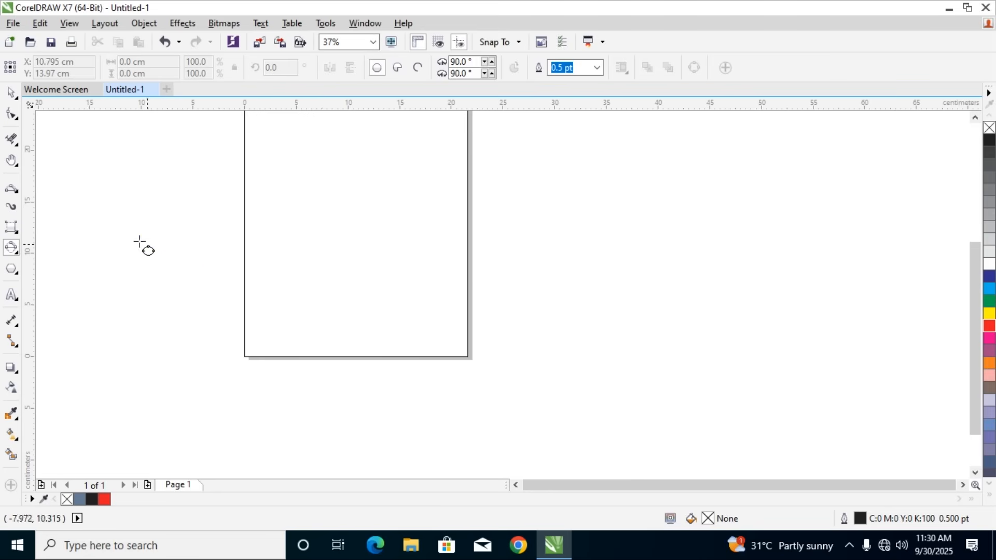
# Try another 3-Point Ellipse beside the page's left edge, undo it, and cancel a further one
pyautogui.click(15, 250)
pyautogui.click(40, 265)
pyautogui.moveTo(125, 202); pyautogui.dragTo(148, 360)
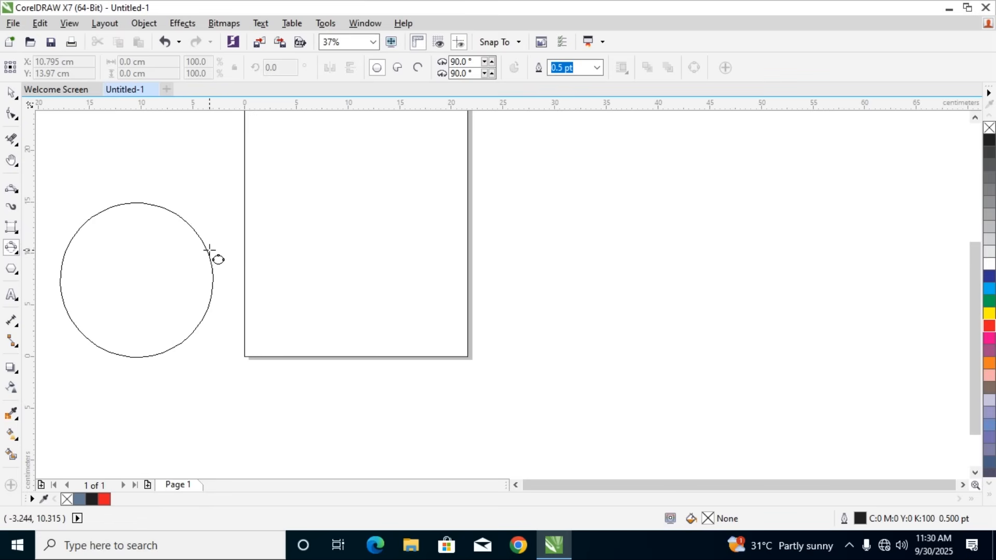
pyautogui.click(211, 251)
pyautogui.hotkey('ctrl', 'z')
pyautogui.moveTo(166, 247); pyautogui.dragTo(201, 299)
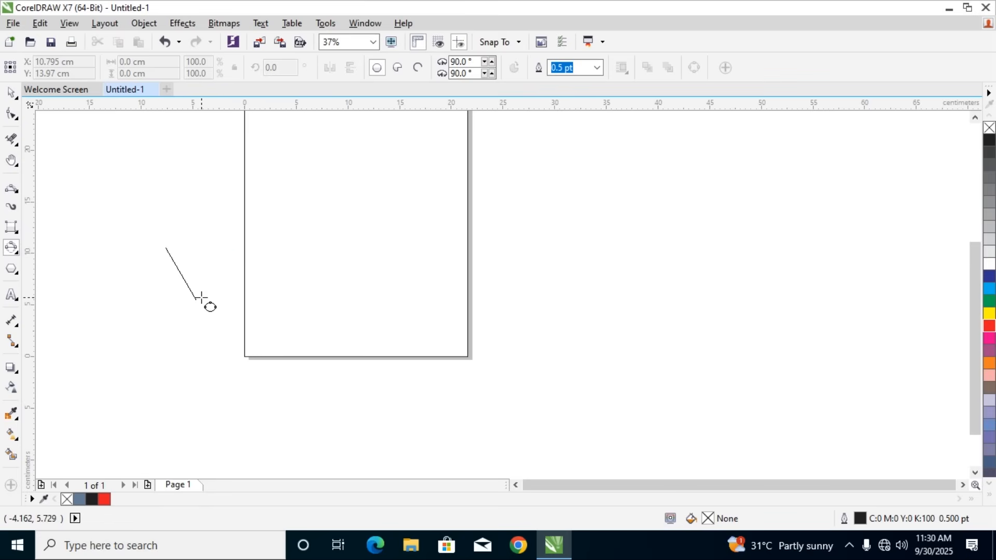
pyautogui.press('Escape')
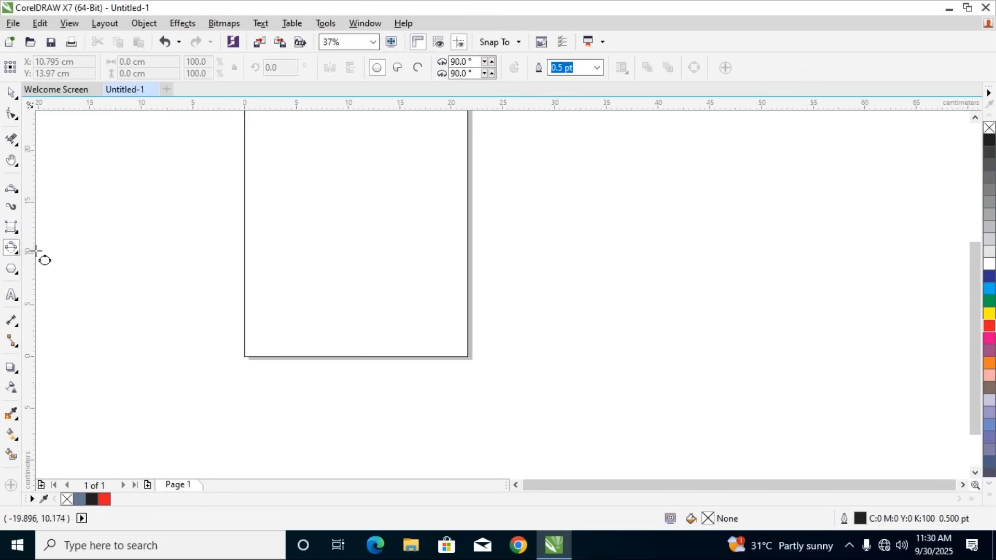
# Draw a perfect circle about 19.7 cm in diameter over the page's lower-left corner with the Ellipse tool, and move it up and right
pyautogui.click(11, 246)
pyautogui.click(29, 247)
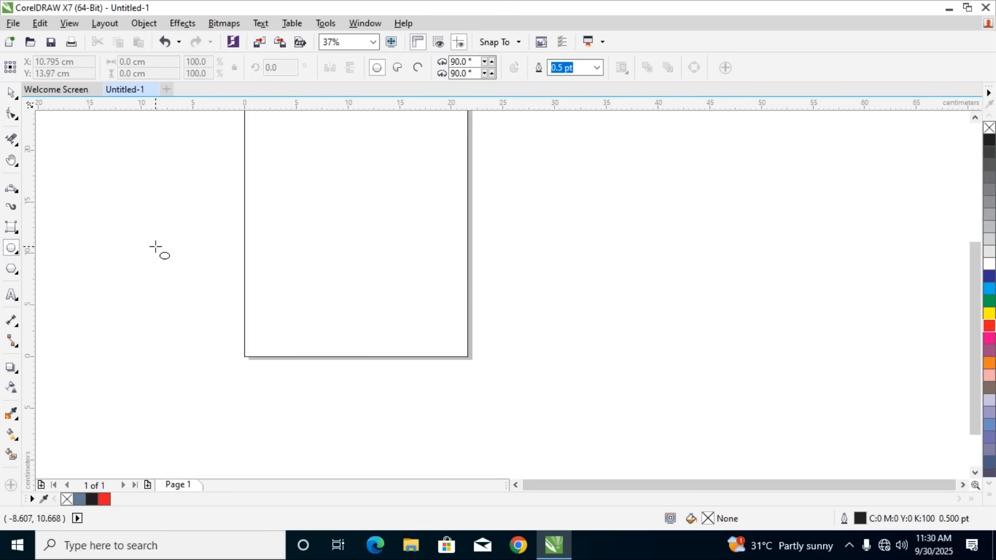
pyautogui.moveTo(156, 267); pyautogui.dragTo(357, 457)
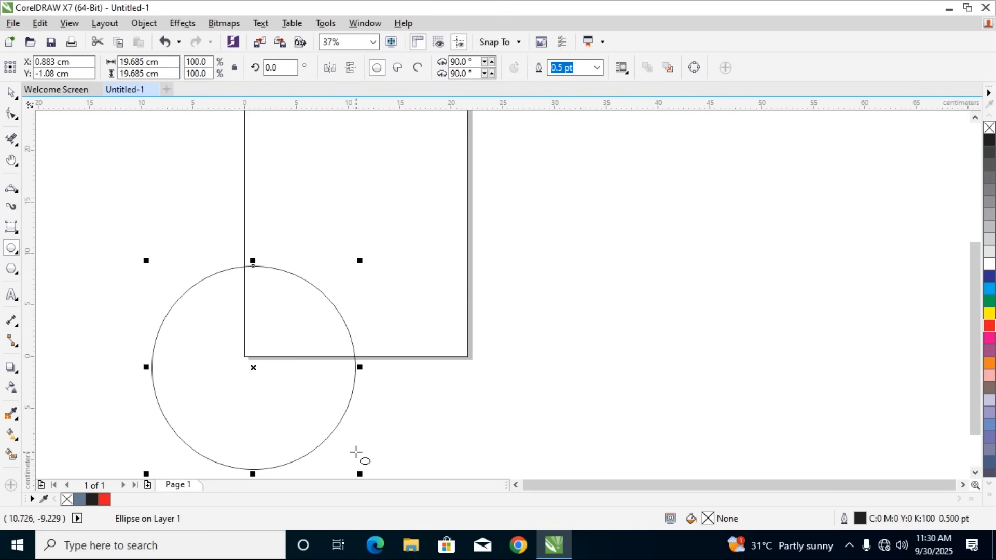
pyautogui.click(11, 92)
pyautogui.moveTo(329, 298); pyautogui.dragTo(368, 209)
# Turn the circle into a pie shape and set its ending angle to 284°
pyautogui.click(397, 68)
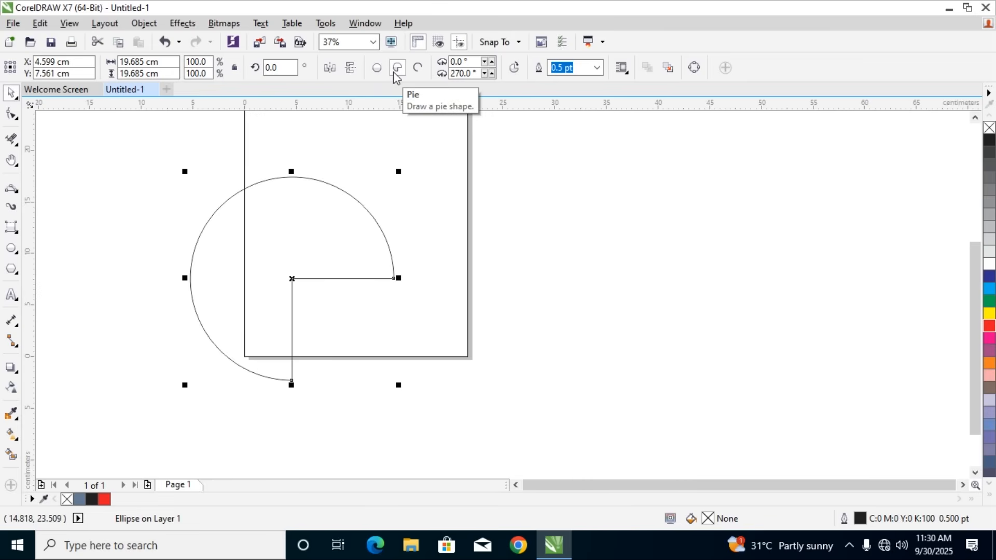
pyautogui.click(493, 73)
pyautogui.click(493, 73)
pyautogui.click(493, 74)
pyautogui.click(493, 74)
pyautogui.click(493, 74)
pyautogui.click(493, 74)
pyautogui.click(492, 74)
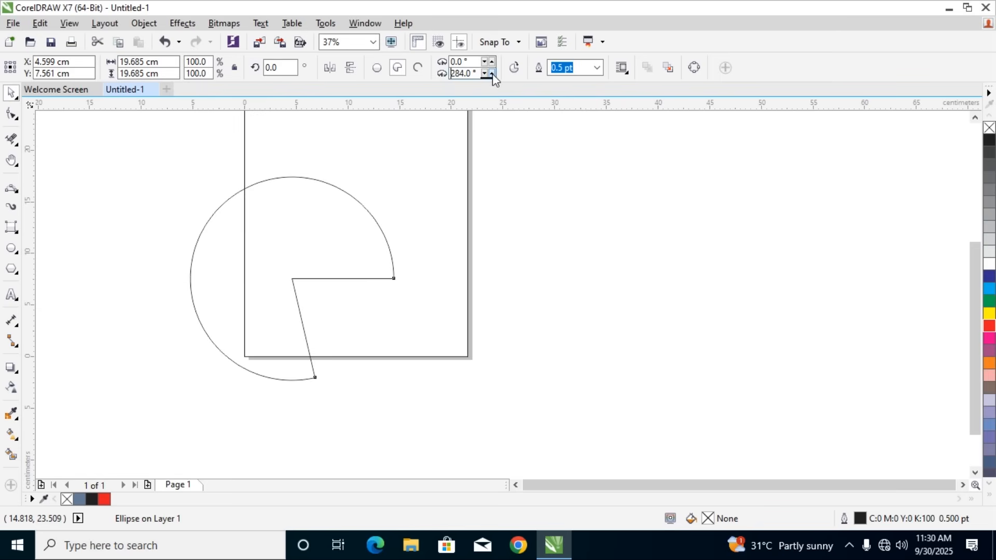
# Set the pie's ending angle to 276° and its starting angle to 12°
pyautogui.click(484, 73)
pyautogui.click(484, 74)
pyautogui.click(485, 74)
pyautogui.click(484, 73)
pyautogui.click(484, 74)
pyautogui.click(484, 74)
pyautogui.click(485, 74)
pyautogui.click(484, 74)
pyautogui.click(492, 61)
pyautogui.click(492, 61)
pyautogui.click(491, 61)
pyautogui.click(492, 61)
pyautogui.click(492, 62)
pyautogui.click(492, 61)
pyautogui.click(492, 61)
pyautogui.click(492, 62)
pyautogui.click(491, 61)
pyautogui.click(491, 61)
pyautogui.click(491, 61)
pyautogui.click(492, 61)
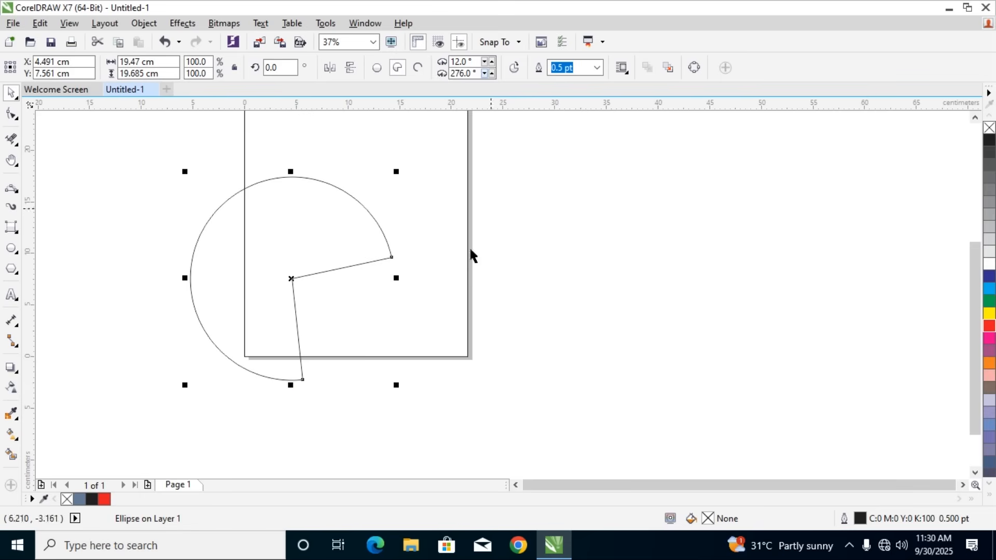
# Set the pie's starting angle to 6°
pyautogui.moveTo(467, 63); pyautogui.dragTo(429, 71)
pyautogui.write('6')
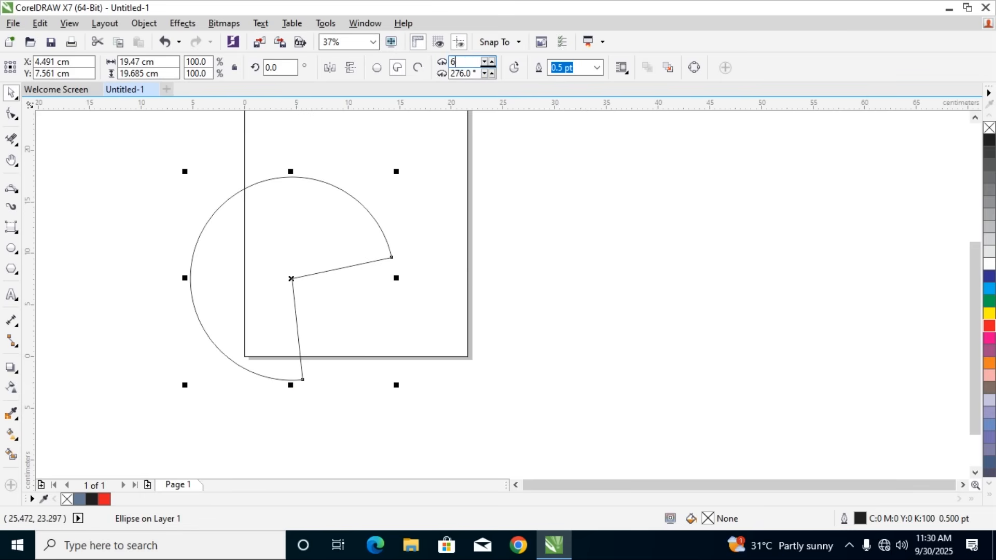
pyautogui.press('Return')
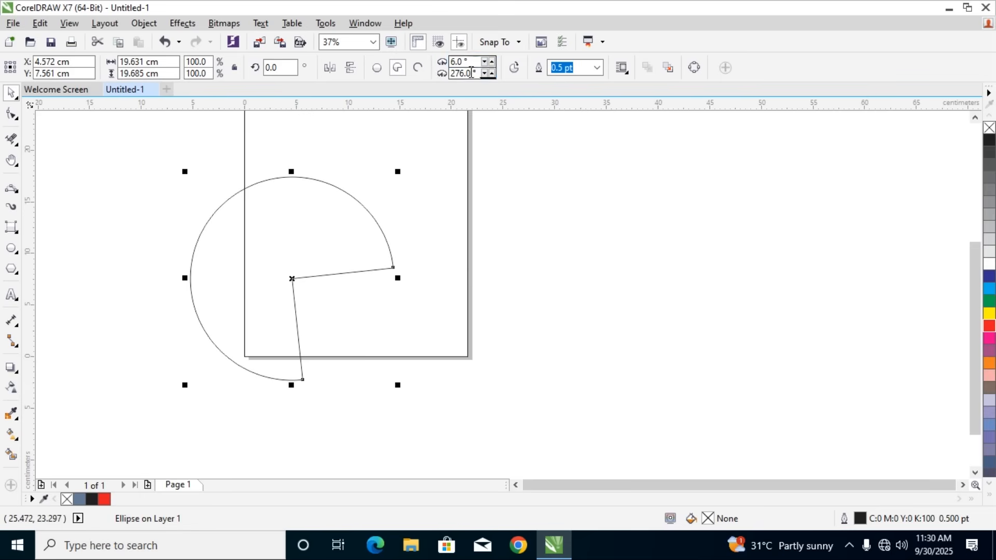
# Try an ending angle of 6° on the pie, and undo that change
pyautogui.moveTo(471, 75); pyautogui.dragTo(422, 83)
pyautogui.write('6')
pyautogui.press('Return')
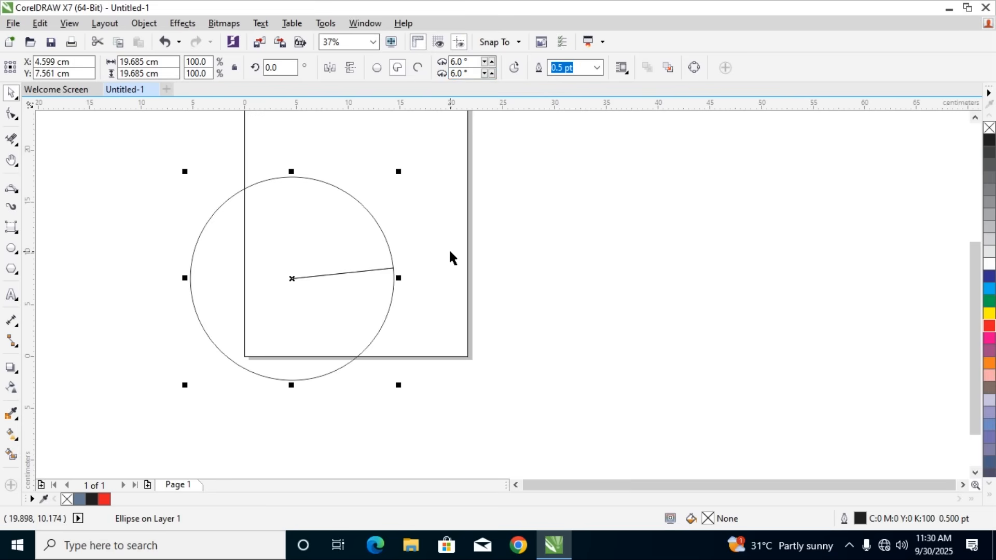
pyautogui.hotkey('ctrl', 'z')
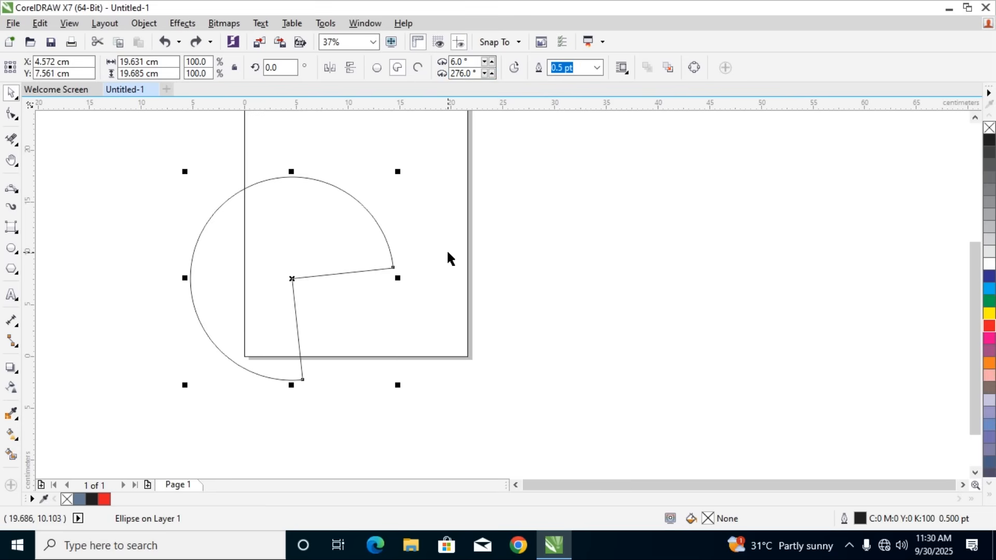
# Convert the pie into an arc and set its starting angle to 3°
pyautogui.click(417, 72)
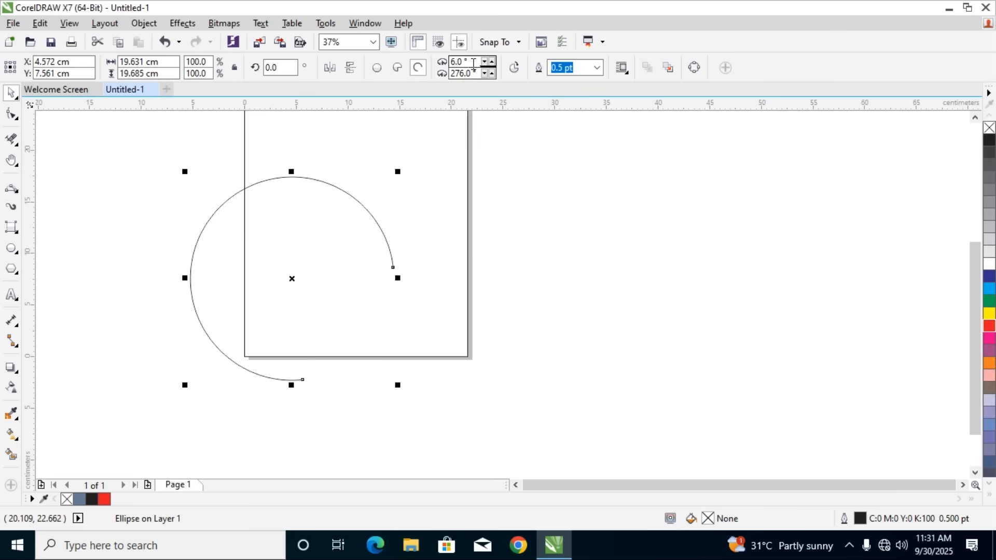
pyautogui.moveTo(465, 62); pyautogui.dragTo(430, 73)
pyautogui.write('3')
pyautogui.press('Return')
# Try an ending angle of 4° on the arc, and undo that change
pyautogui.moveTo(473, 75); pyautogui.dragTo(415, 91)
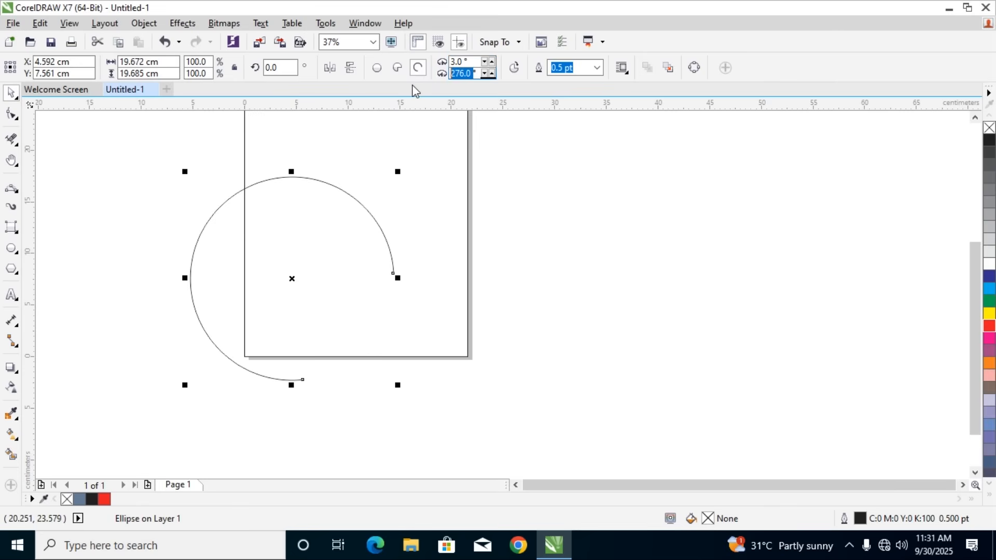
pyautogui.write('4')
pyautogui.press('Return')
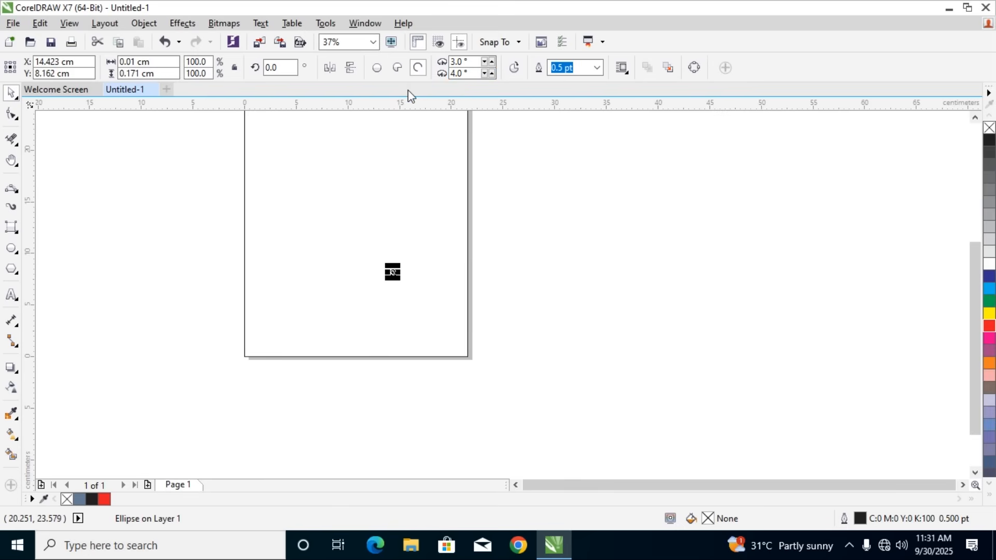
pyautogui.hotkey('ctrl', 'z')
# Set the arc's starting angle to 344°
pyautogui.click(483, 63)
pyautogui.click(483, 63)
pyautogui.click(484, 63)
pyautogui.click(483, 62)
pyautogui.click(483, 63)
pyautogui.click(484, 63)
pyautogui.click(483, 63)
pyautogui.click(484, 63)
pyautogui.click(484, 63)
pyautogui.click(483, 63)
pyautogui.click(484, 62)
pyautogui.click(483, 63)
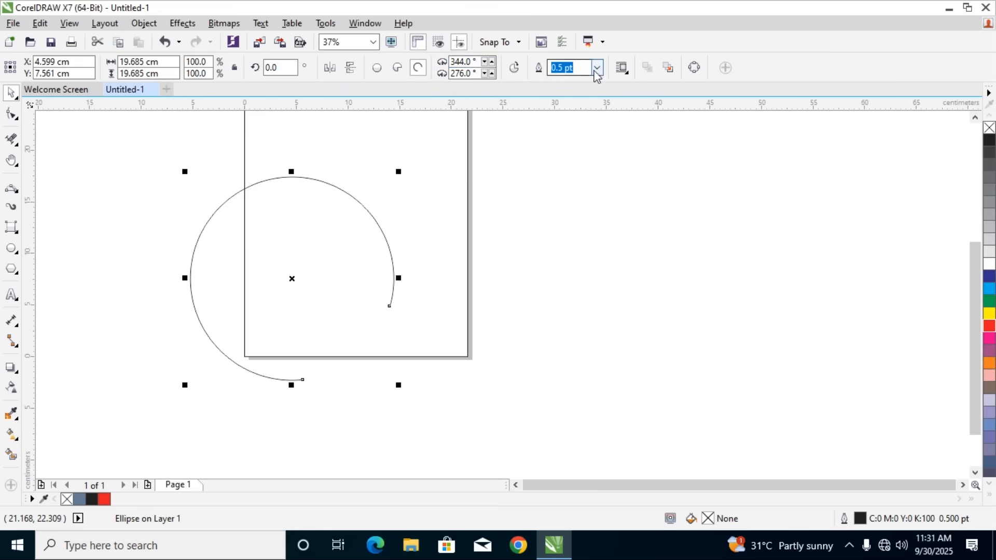
# Set the arc's outline width to 24 pt and its outline color to red
pyautogui.click(597, 67)
pyautogui.click(554, 226)
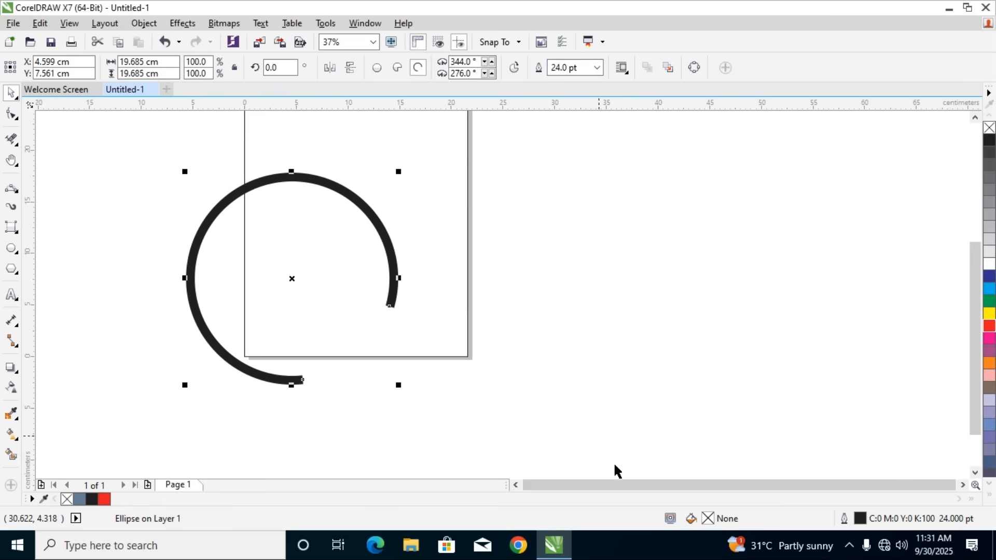
pyautogui.doubleClick(860, 519)
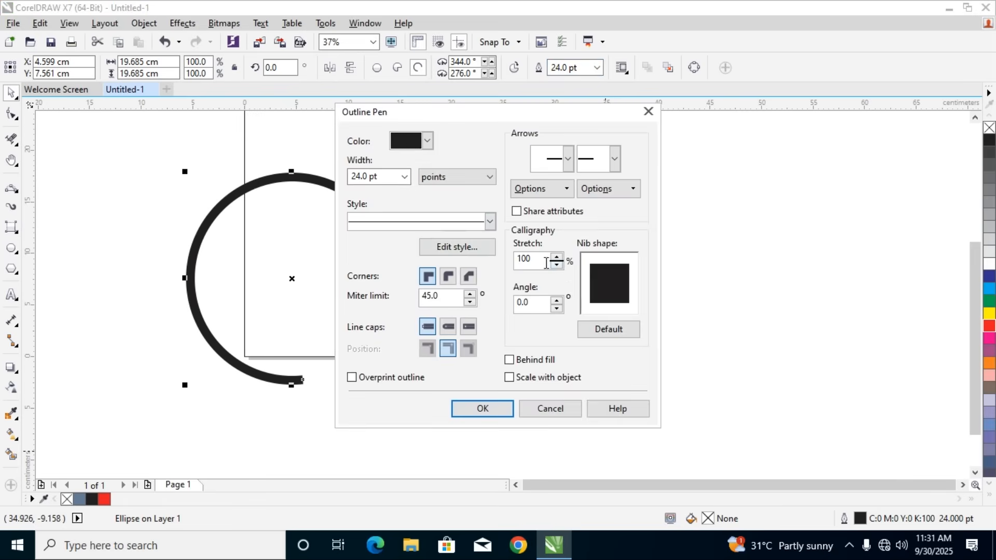
pyautogui.click(397, 135)
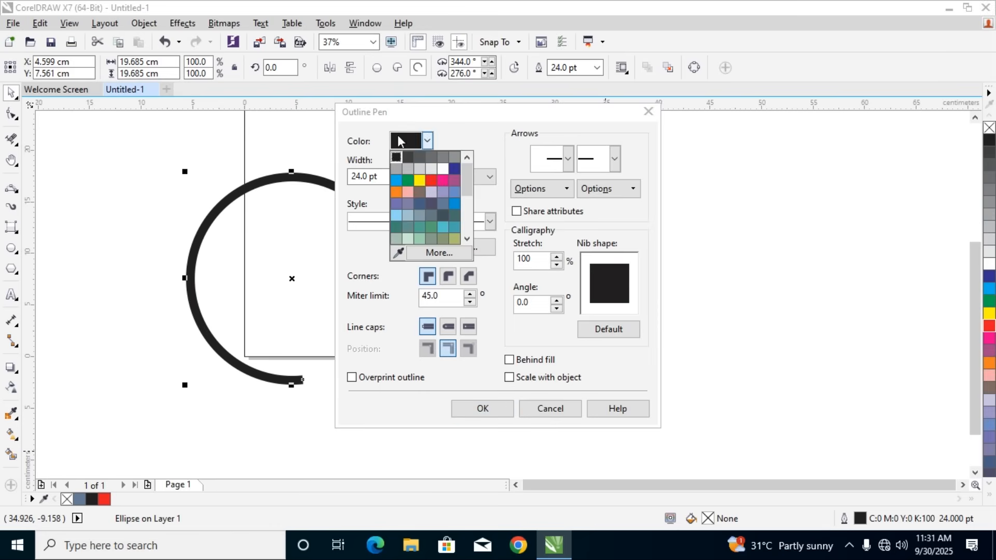
pyautogui.click(425, 175)
pyautogui.click(485, 411)
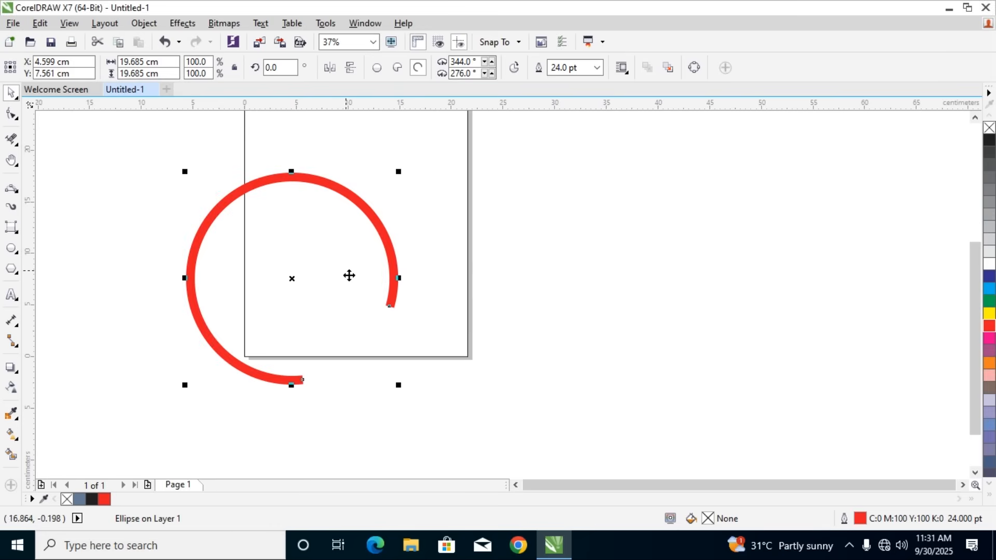
# Rotate the red arc by 90°, and delete it
pyautogui.click(277, 68)
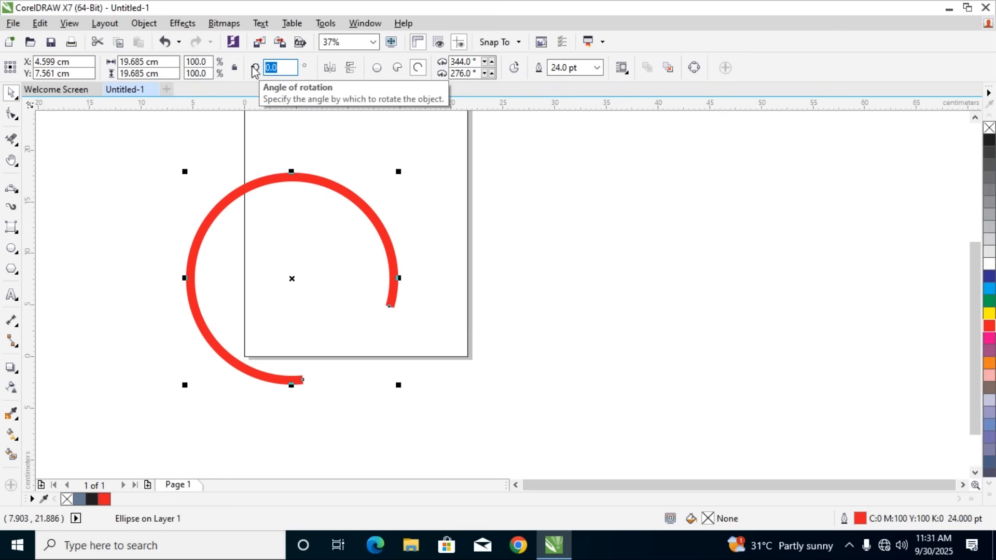
pyautogui.write('90')
pyautogui.press('Return')
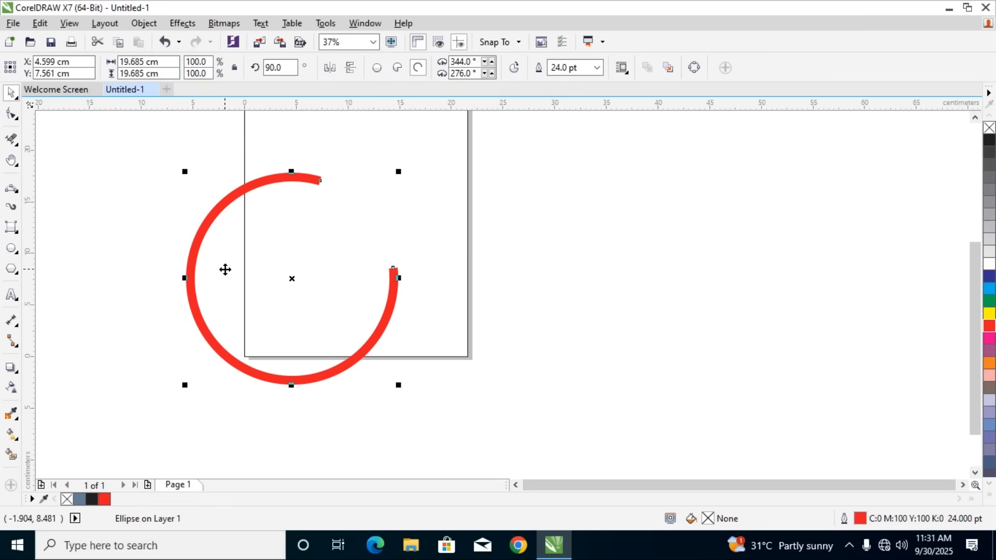
pyautogui.press('Delete')
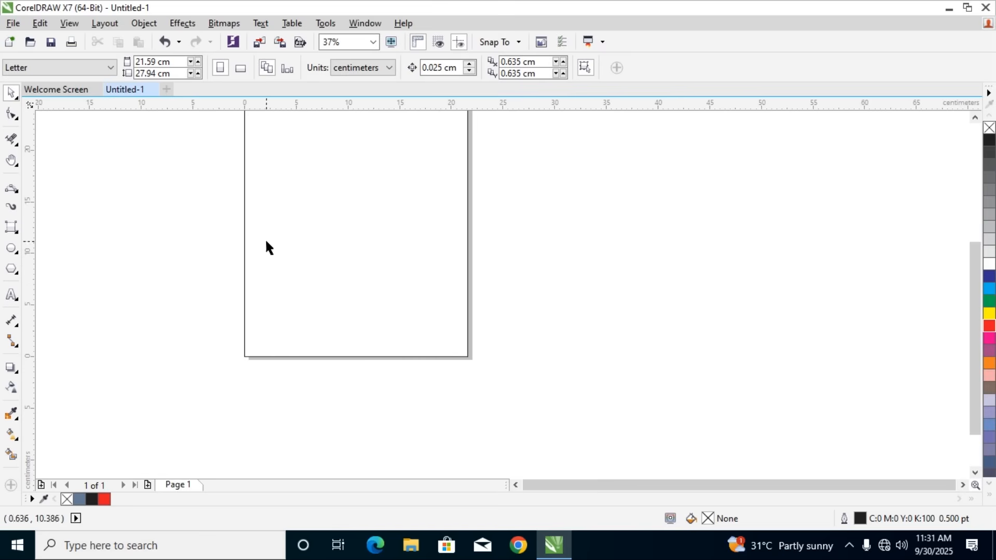
# Draw a five-sided polygon about 18.3 by 18.9 cm over the page's lower-left corner, and raise its number of sides to 17
pyautogui.click(17, 277)
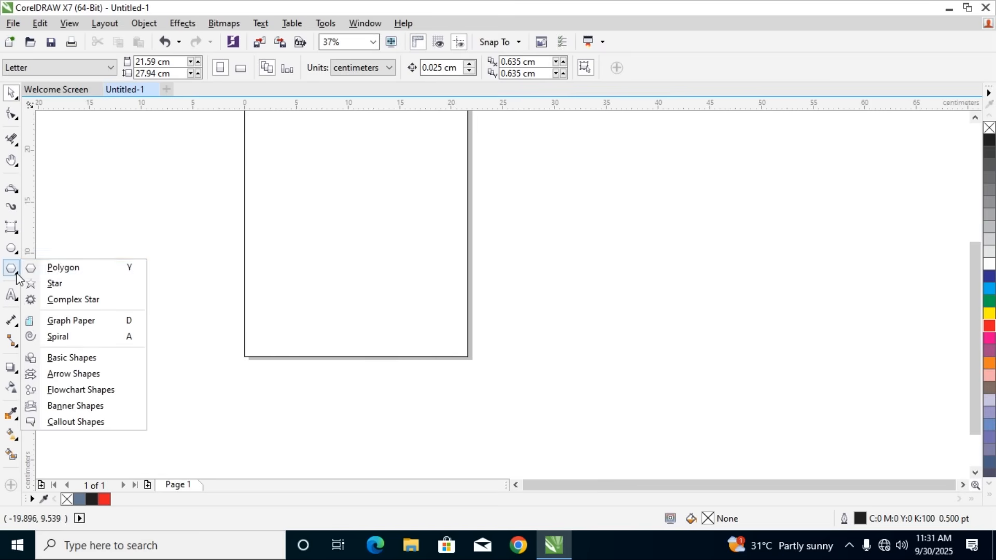
pyautogui.click(73, 274)
pyautogui.moveTo(147, 234); pyautogui.dragTo(345, 456)
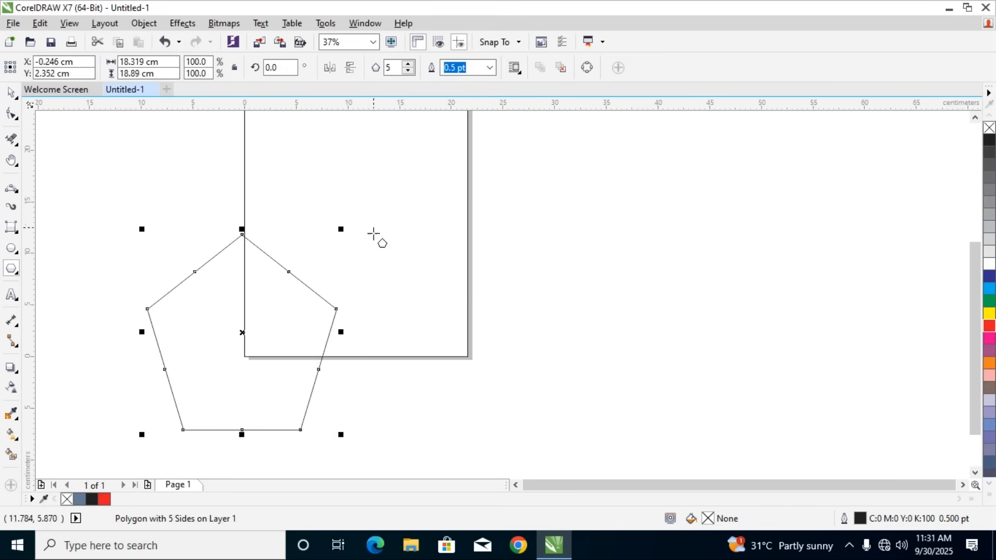
pyautogui.moveTo(409, 66); pyautogui.dragTo(410, 67)
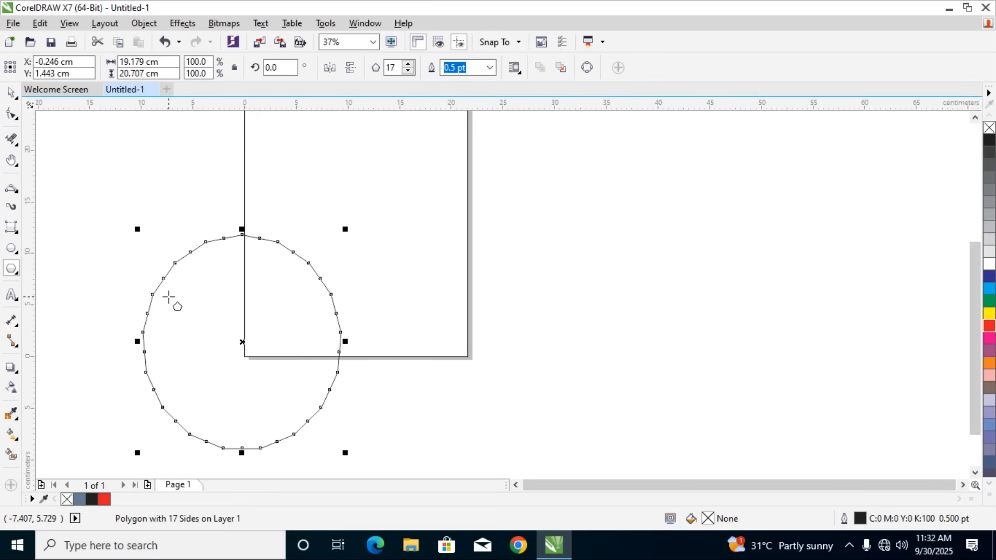
# Delete the 17-sided polygon and draw a five-sided one about 19.1 by 18.1 cm over the page's lower-right corner
pyautogui.press('Delete')
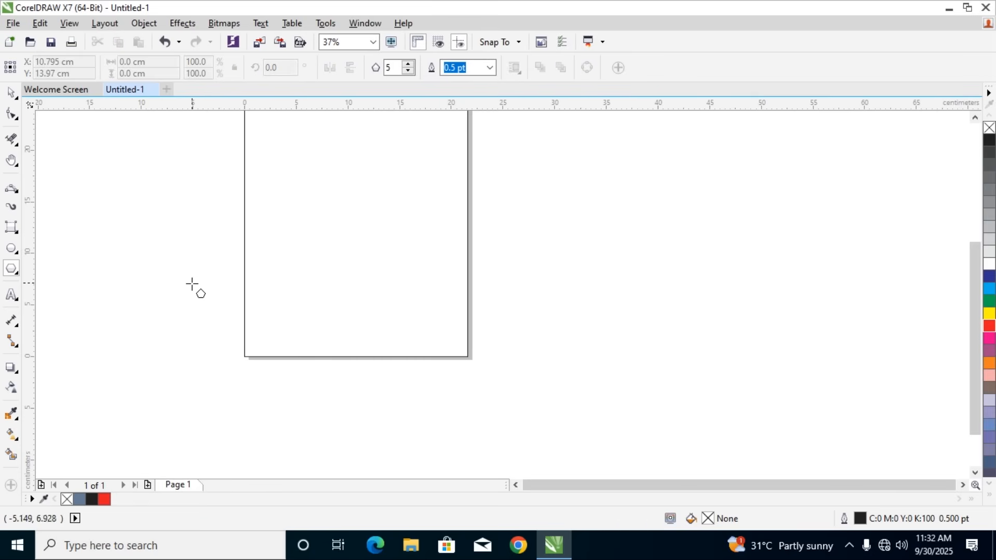
pyautogui.moveTo(340, 235); pyautogui.dragTo(538, 442)
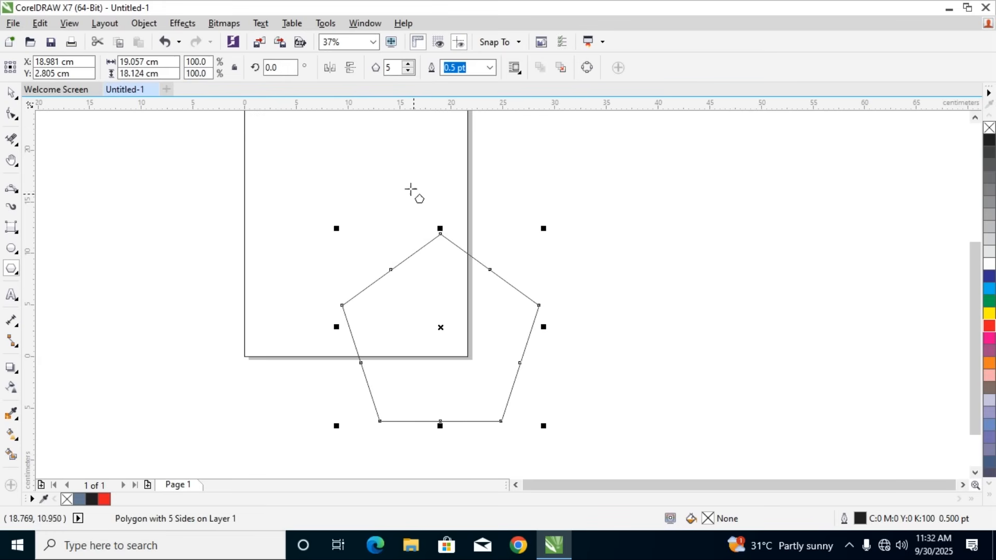
# Set the polygon's number of sides to 8 and its outline width to 10 pt
pyautogui.click(409, 64)
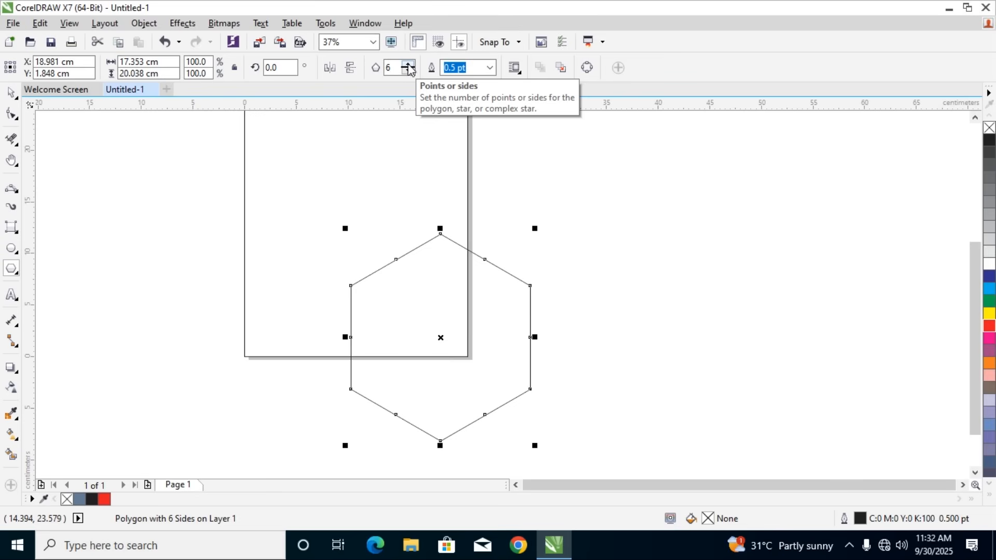
pyautogui.moveTo(397, 70); pyautogui.dragTo(364, 69)
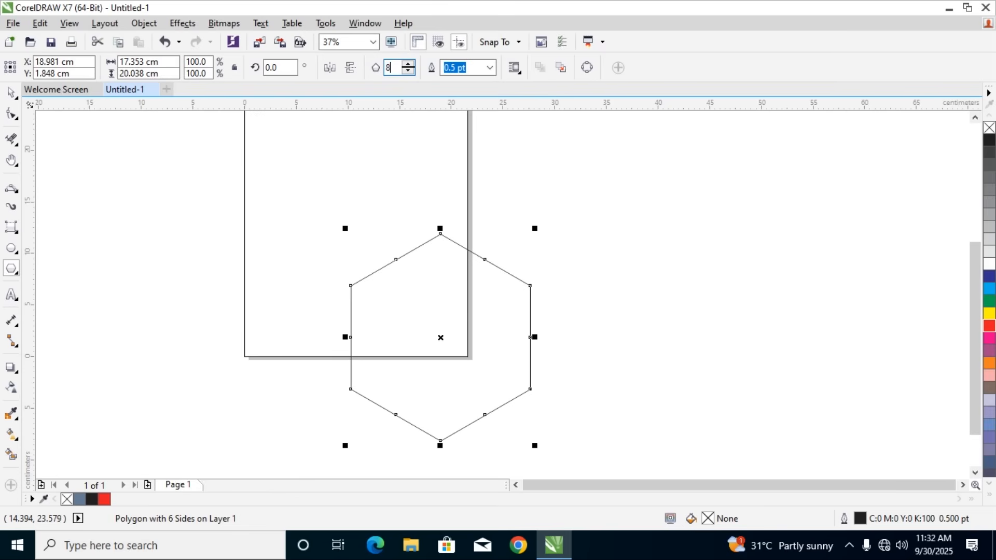
pyautogui.write('8')
pyautogui.press('Return')
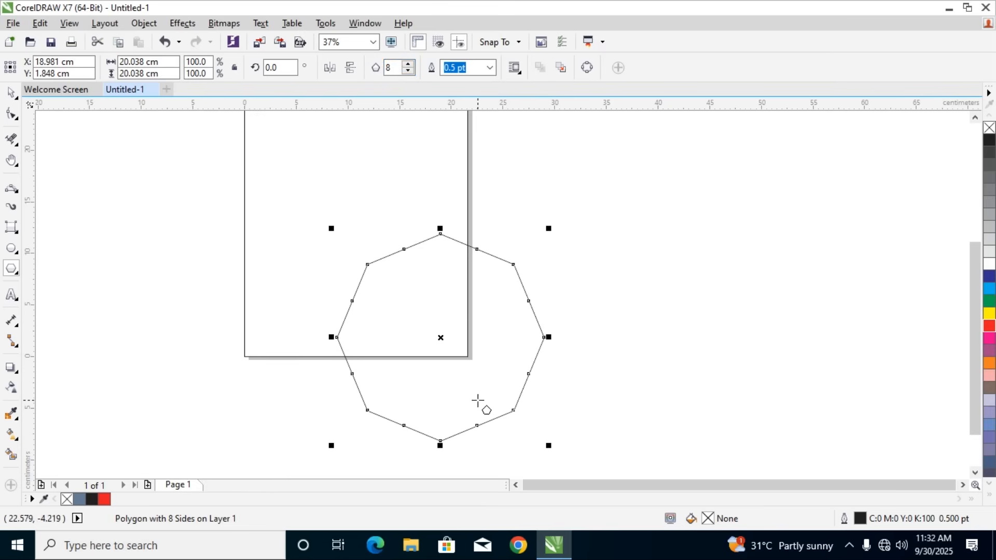
pyautogui.click(489, 67)
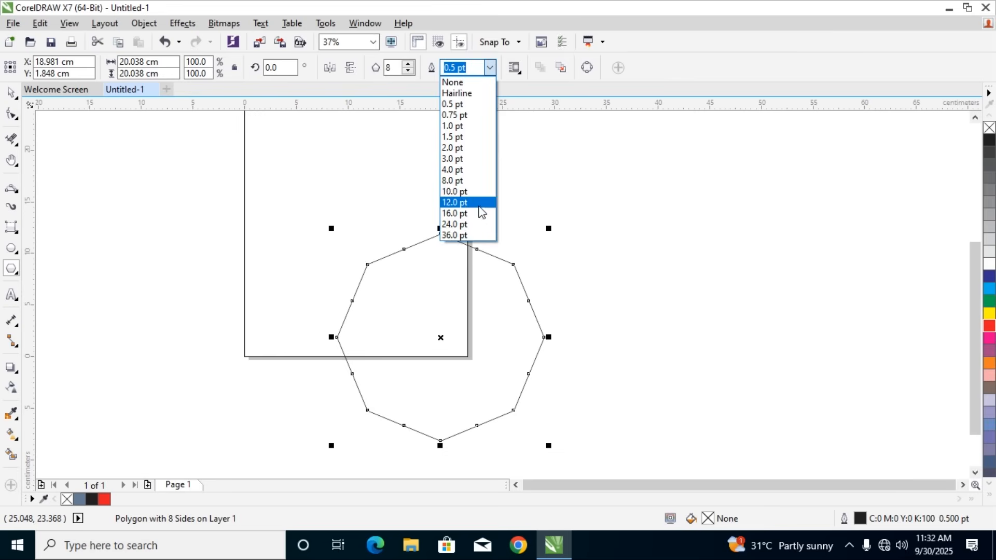
pyautogui.click(463, 191)
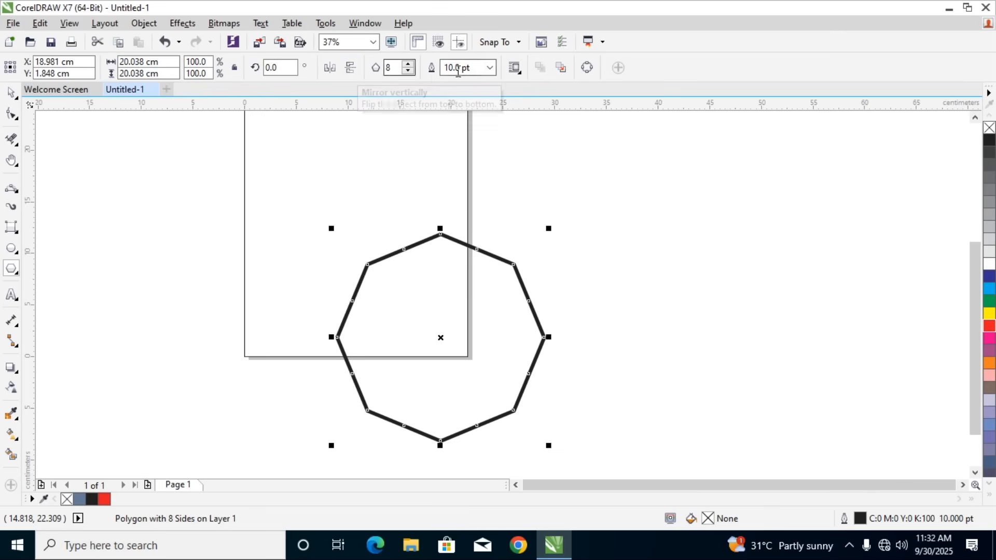
# Fill the octagon with a uniform pinkish red of C0 M100 Y64 K0
pyautogui.doubleClick(708, 518)
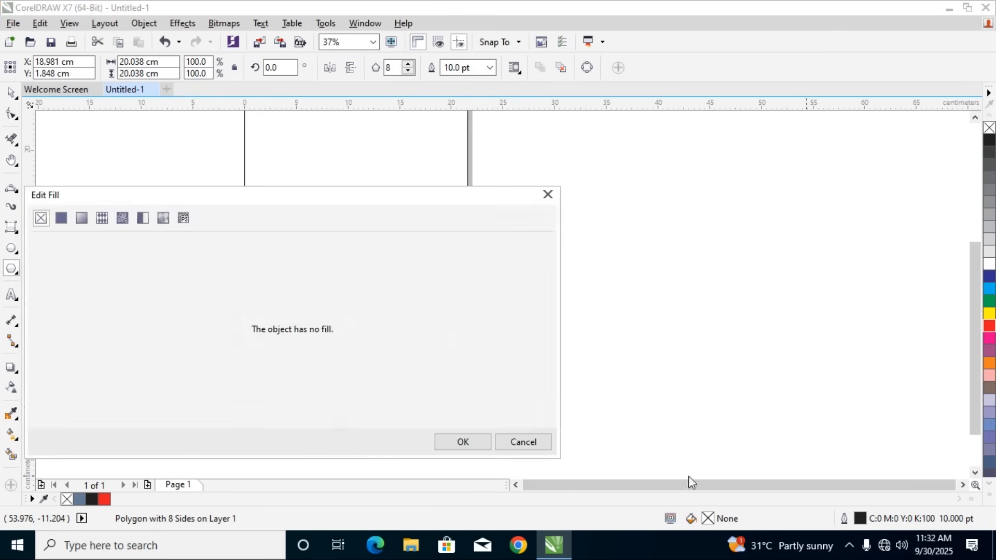
pyautogui.click(61, 217)
pyautogui.click(164, 278)
pyautogui.click(194, 263)
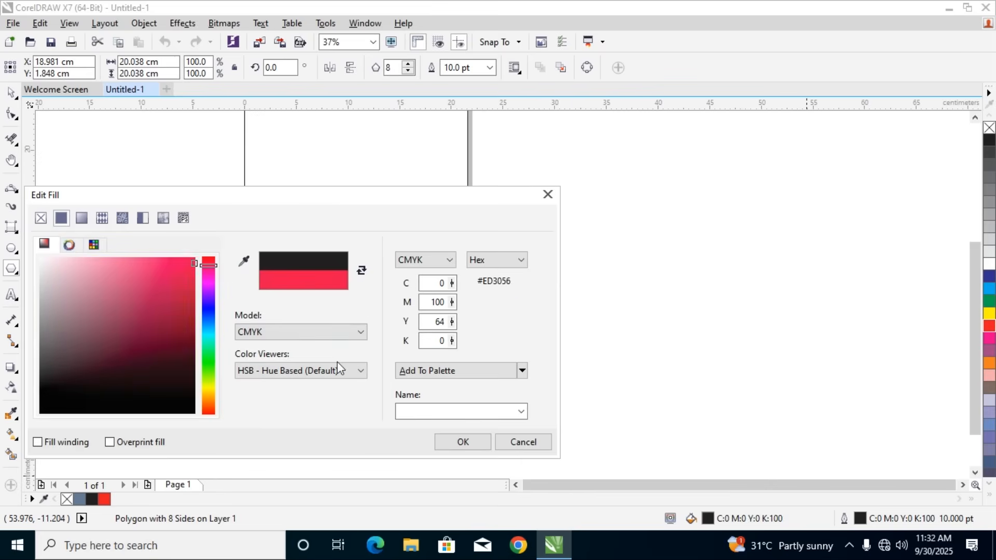
pyautogui.click(459, 444)
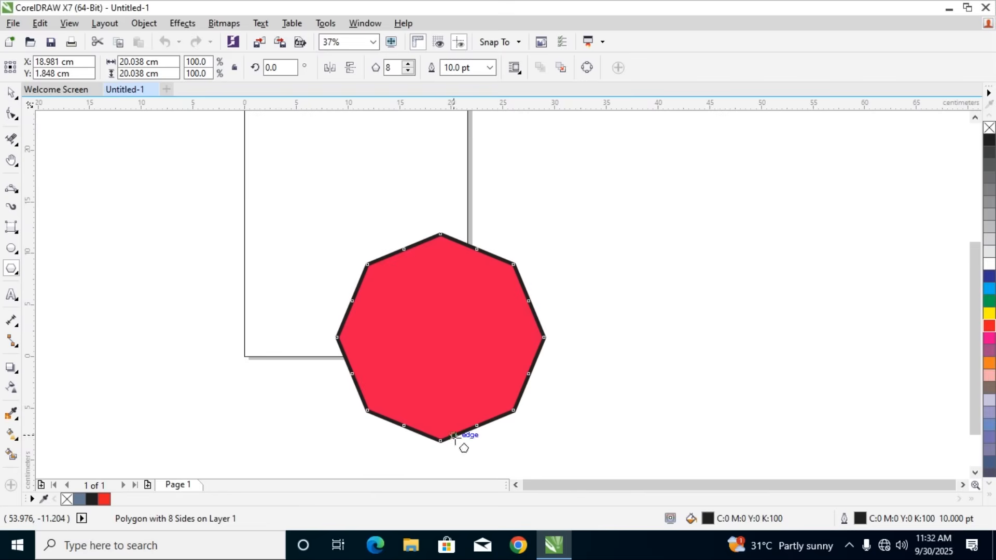
# Change the octagon's outline color to yellow, keeping the 10 pt width
pyautogui.doubleClick(860, 520)
pyautogui.click(407, 140)
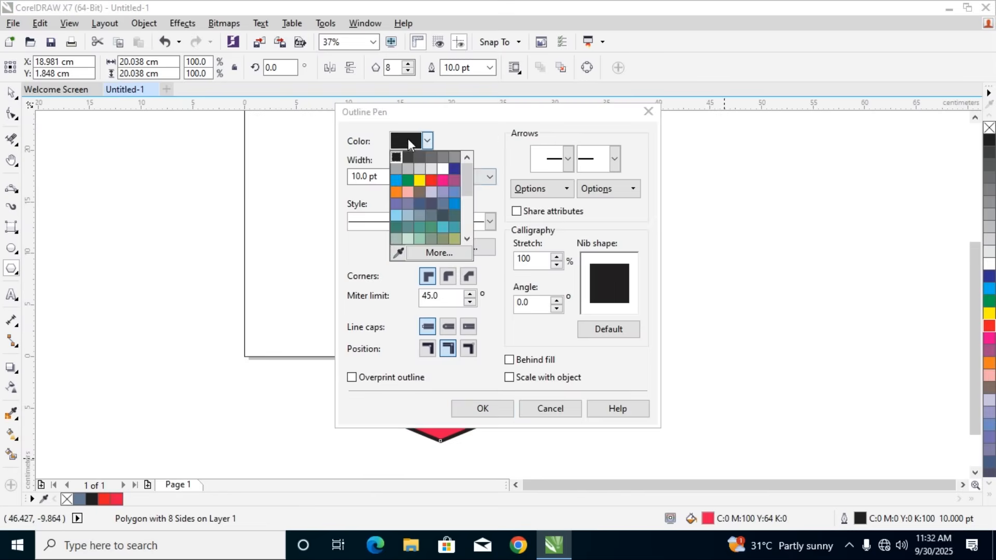
pyautogui.click(420, 180)
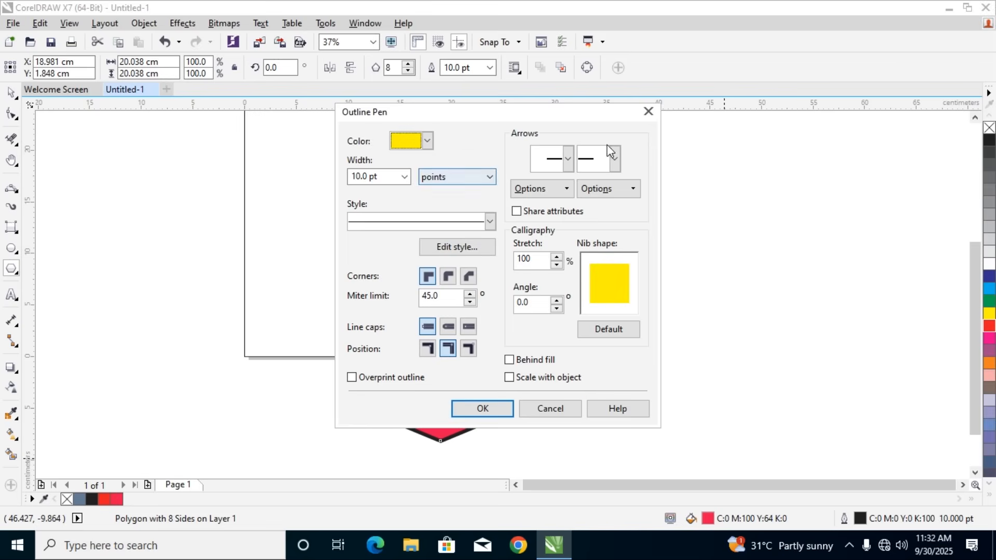
pyautogui.click(494, 407)
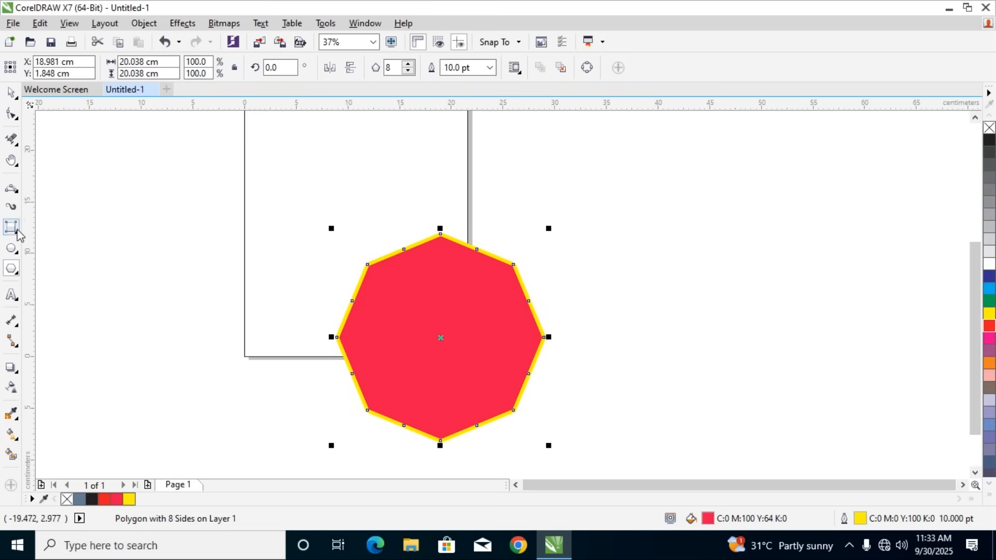
pyautogui.click(489, 70)
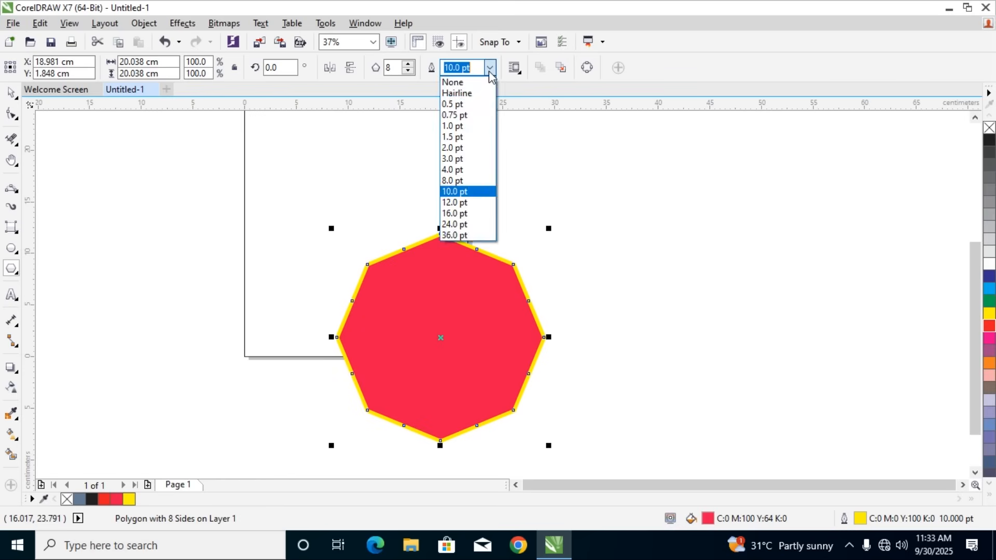
pyautogui.click(489, 72)
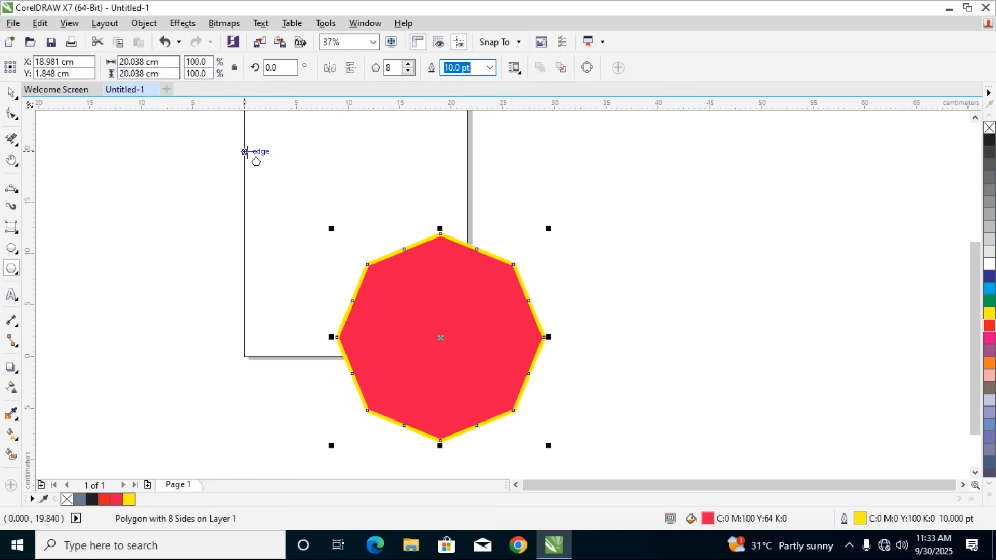
# Delete the octagon and draw a five-pointed star about 17.1 by 15.5 cm over the page's lower-left corner
pyautogui.click(10, 92)
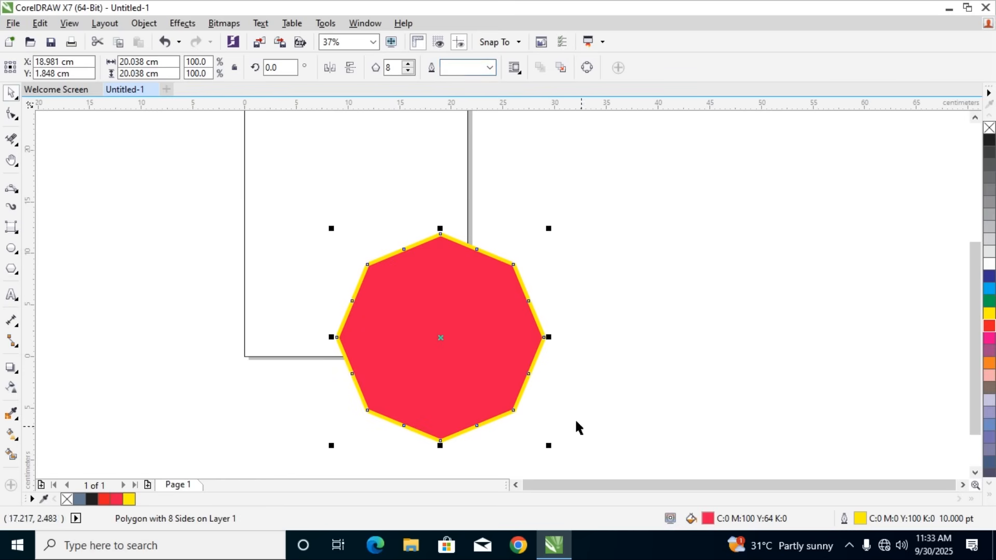
pyautogui.press('Delete')
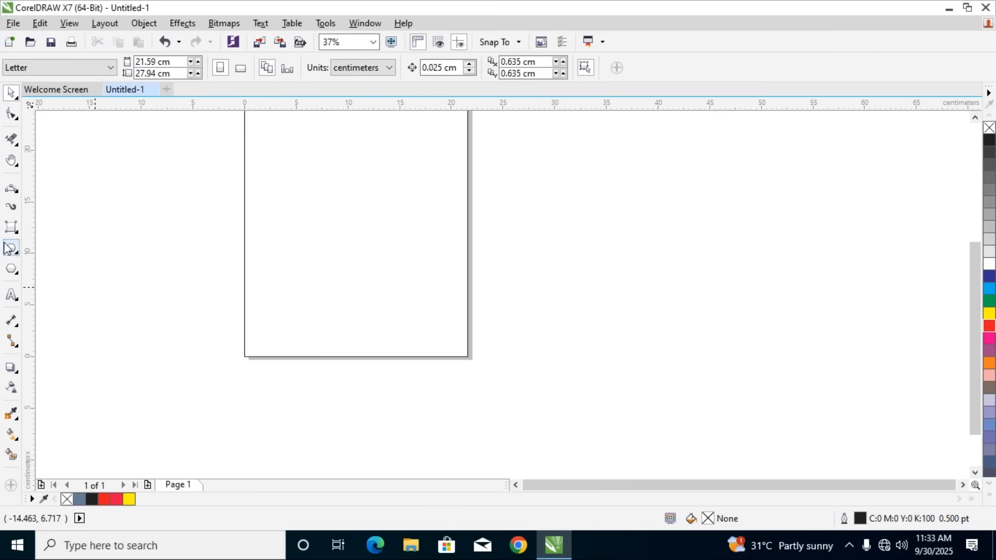
pyautogui.click(12, 268)
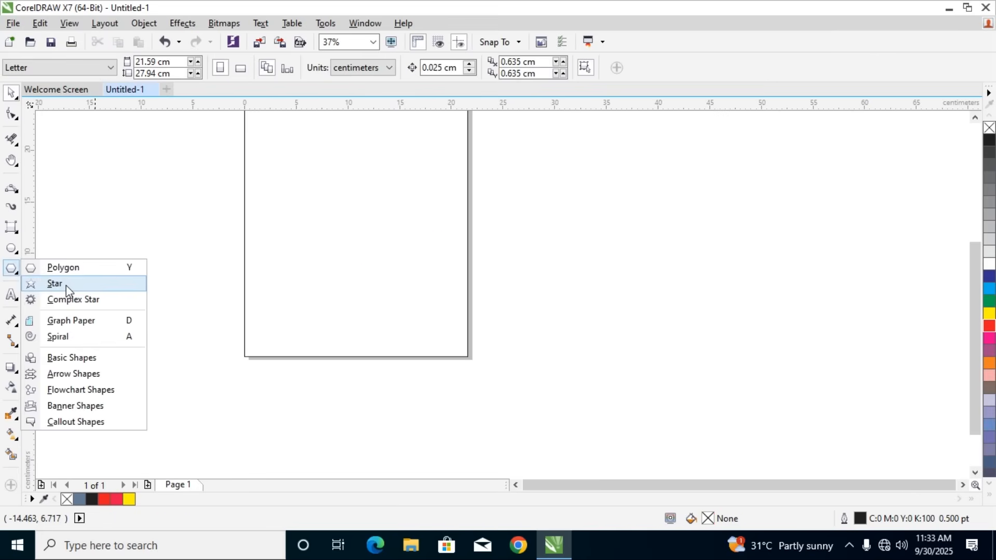
pyautogui.click(66, 285)
pyautogui.moveTo(200, 262); pyautogui.dragTo(383, 440)
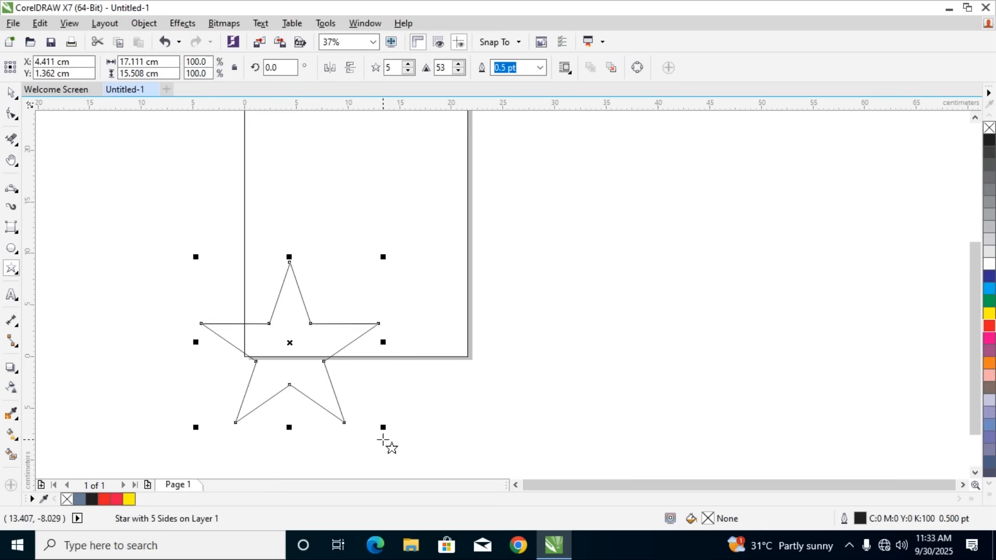
# Try different point counts on the star, including 28 and 13, and settle on 19 points
pyautogui.click(409, 65)
pyautogui.click(408, 64)
pyautogui.click(408, 64)
pyautogui.click(408, 64)
pyautogui.click(408, 64)
pyautogui.click(408, 65)
pyautogui.click(409, 64)
pyautogui.click(409, 64)
pyautogui.click(408, 64)
pyautogui.click(408, 64)
pyautogui.click(409, 64)
pyautogui.click(409, 64)
pyautogui.click(408, 64)
pyautogui.click(408, 64)
pyautogui.click(408, 71)
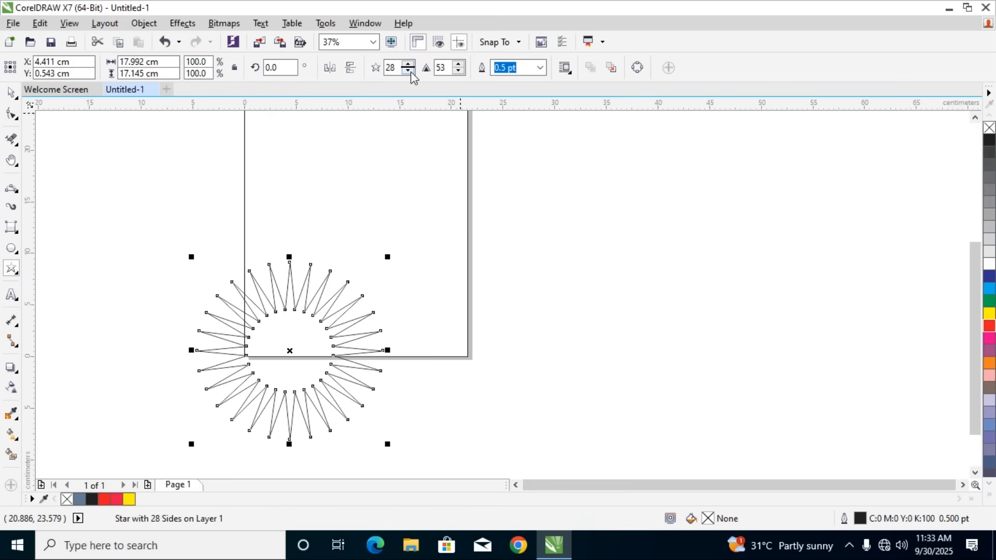
pyautogui.click(408, 72)
pyautogui.click(409, 72)
pyautogui.click(408, 72)
pyautogui.click(409, 72)
pyautogui.click(408, 71)
pyautogui.click(408, 71)
pyautogui.click(409, 72)
pyautogui.click(411, 72)
pyautogui.click(411, 71)
pyautogui.click(410, 71)
pyautogui.click(411, 71)
pyautogui.click(410, 72)
pyautogui.click(411, 71)
pyautogui.click(410, 72)
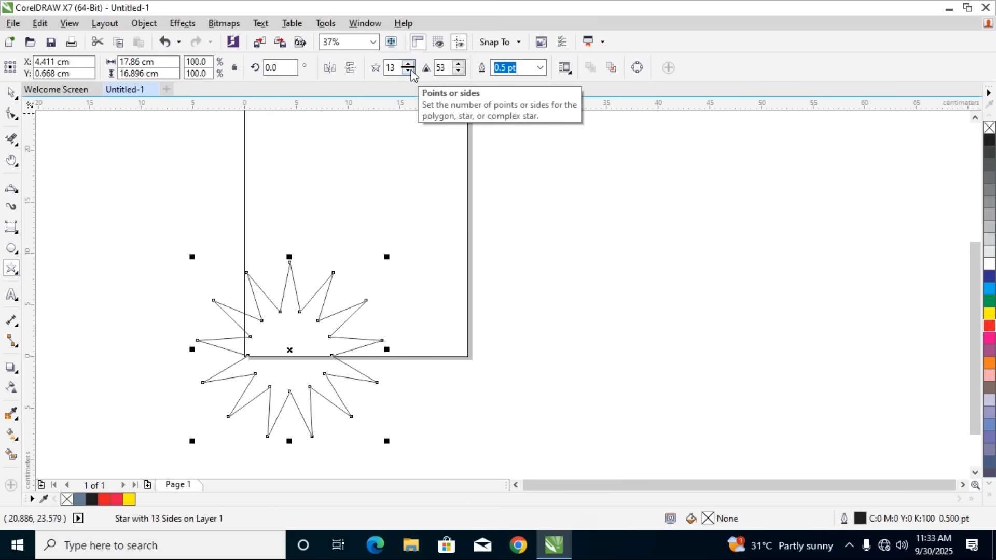
pyautogui.click(408, 65)
pyautogui.click(409, 64)
pyautogui.click(409, 64)
pyautogui.click(409, 64)
pyautogui.click(409, 65)
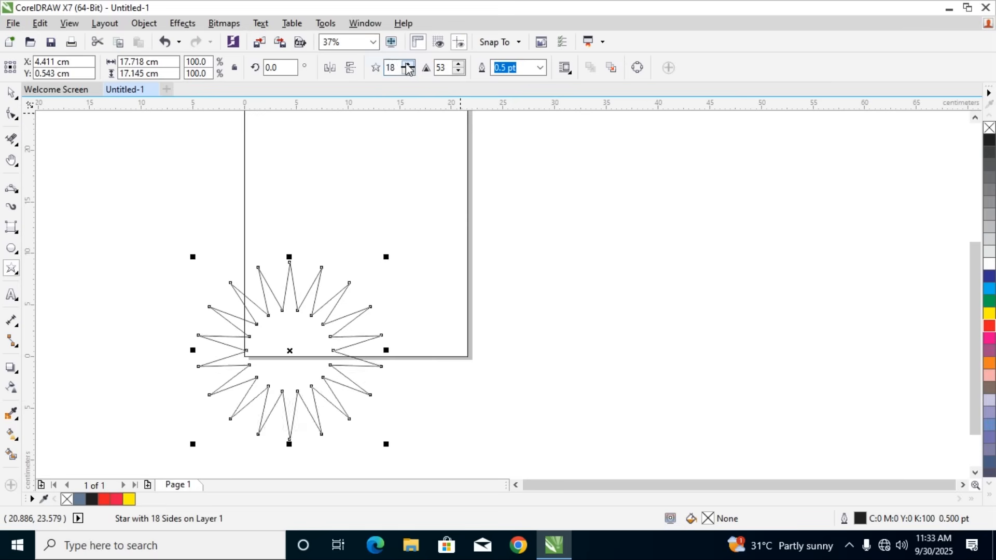
pyautogui.click(409, 64)
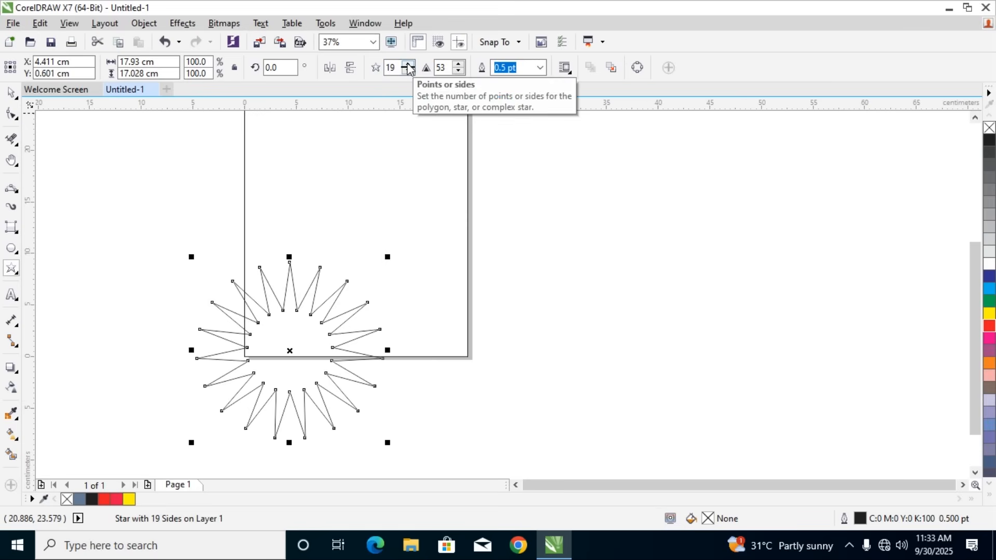
# Lower the 19-pointed star's sharpness to 15
pyautogui.click(459, 71)
pyautogui.click(459, 71)
pyautogui.click(458, 72)
pyautogui.click(458, 72)
pyautogui.click(458, 72)
pyautogui.click(458, 71)
pyautogui.click(458, 72)
pyautogui.click(458, 71)
pyautogui.click(458, 71)
pyautogui.click(458, 72)
pyautogui.click(458, 72)
pyautogui.click(458, 71)
pyautogui.click(459, 72)
pyautogui.click(459, 72)
pyautogui.click(459, 72)
pyautogui.click(459, 72)
pyautogui.click(459, 72)
pyautogui.click(458, 71)
pyautogui.click(458, 72)
pyautogui.click(458, 72)
pyautogui.click(459, 72)
pyautogui.click(459, 72)
pyautogui.click(458, 71)
pyautogui.click(458, 72)
pyautogui.click(459, 72)
pyautogui.click(458, 71)
pyautogui.click(459, 72)
pyautogui.click(458, 71)
pyautogui.click(458, 71)
pyautogui.click(458, 72)
pyautogui.click(458, 71)
pyautogui.click(458, 71)
pyautogui.click(458, 72)
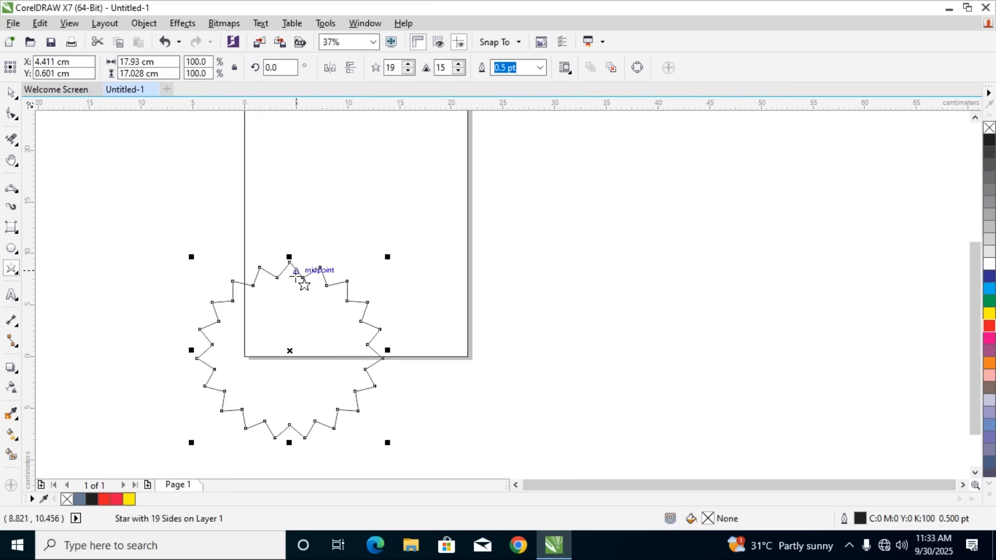
# Move the star fully onto the page and fill it with uniform red, C0 M100 Y100 K0
pyautogui.click(11, 94)
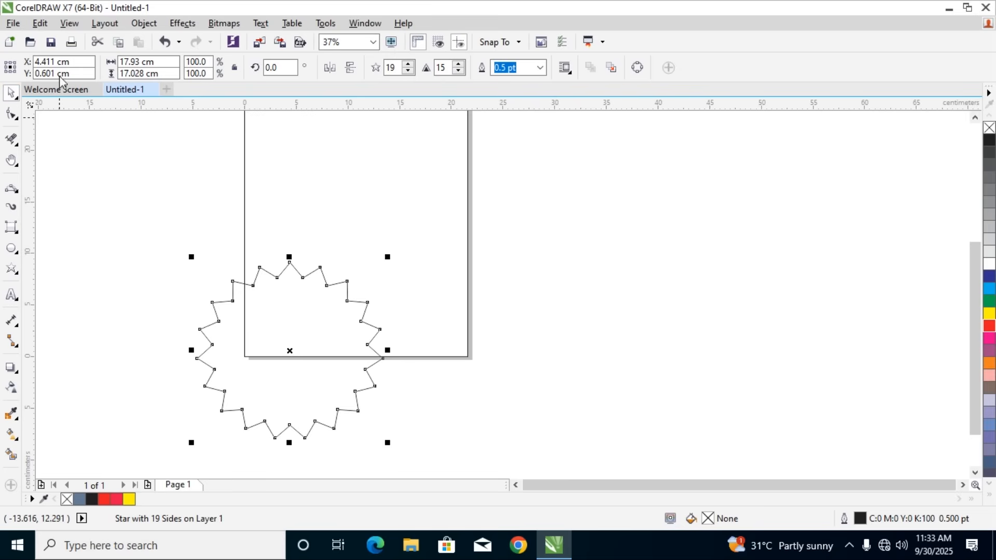
pyautogui.moveTo(270, 273); pyautogui.dragTo(339, 148)
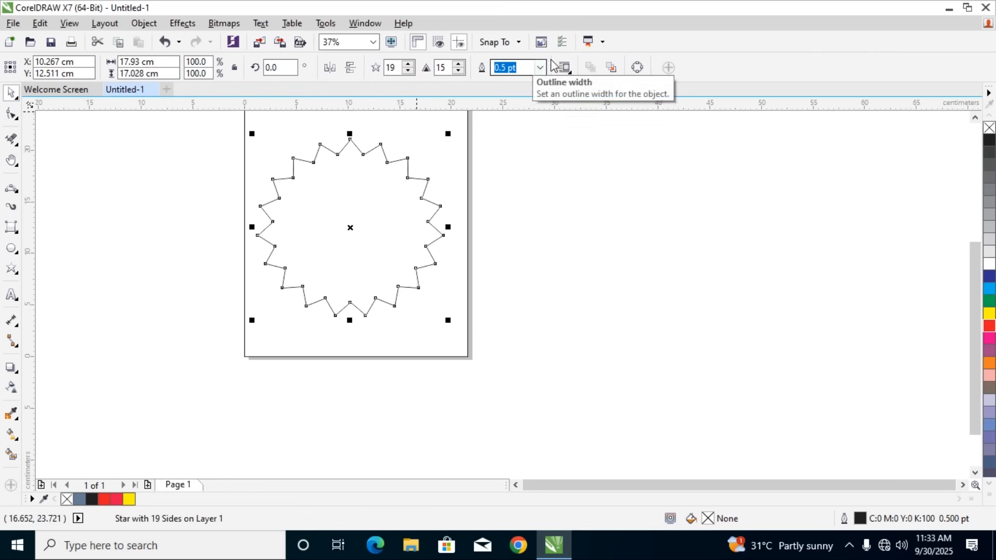
pyautogui.doubleClick(708, 519)
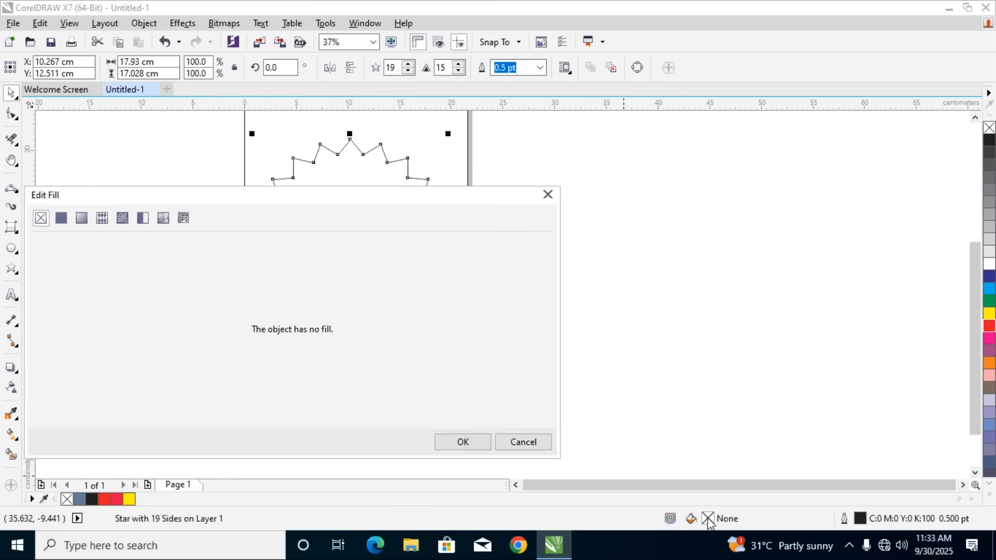
pyautogui.click(57, 220)
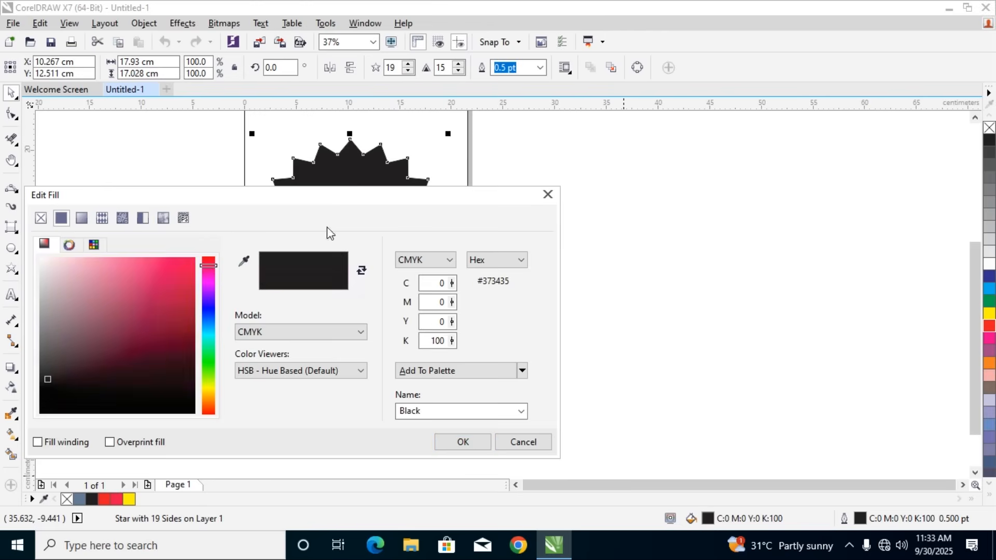
pyautogui.click(209, 257)
pyautogui.click(195, 258)
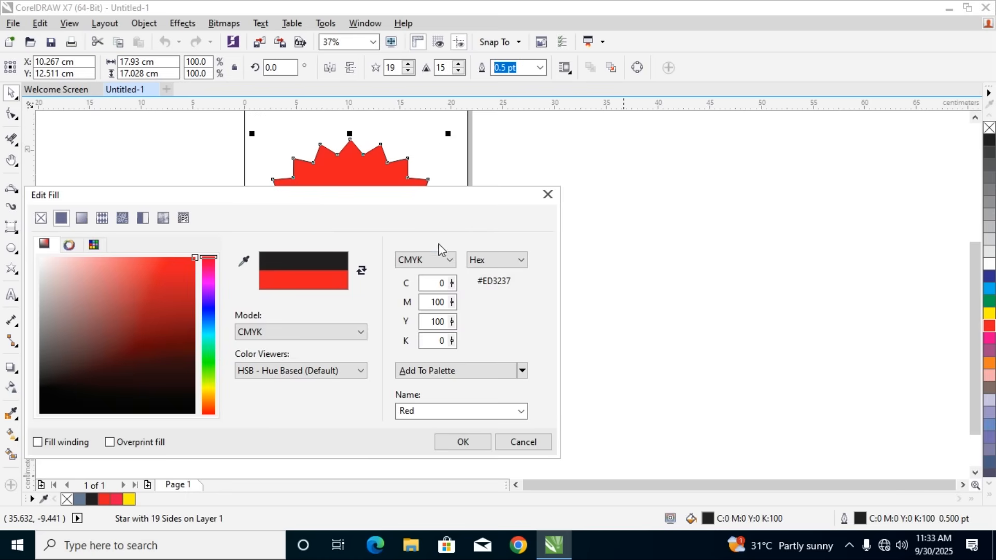
pyautogui.click(458, 442)
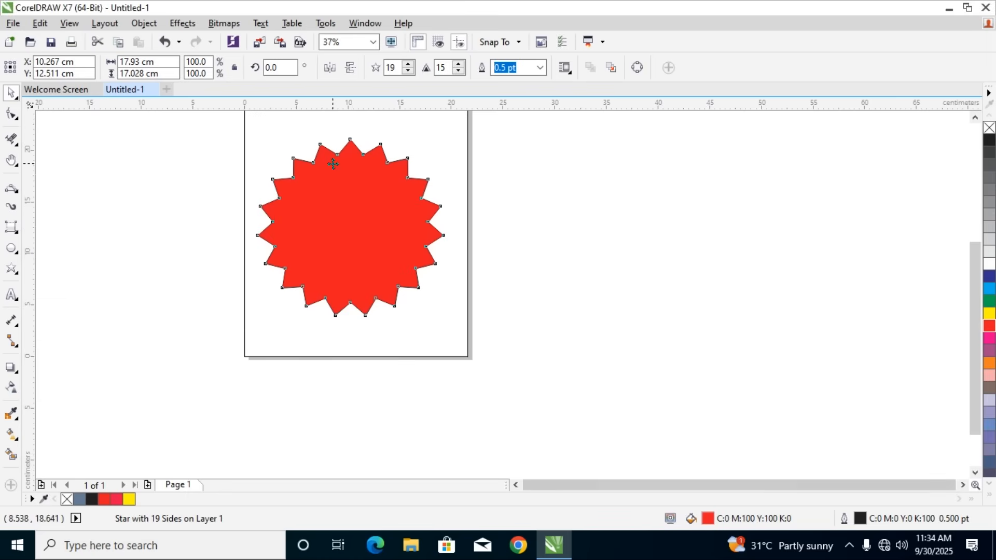
# Move the red star slightly lower on the page and reduce its sharpness to 7
pyautogui.moveTo(346, 191); pyautogui.dragTo(332, 228)
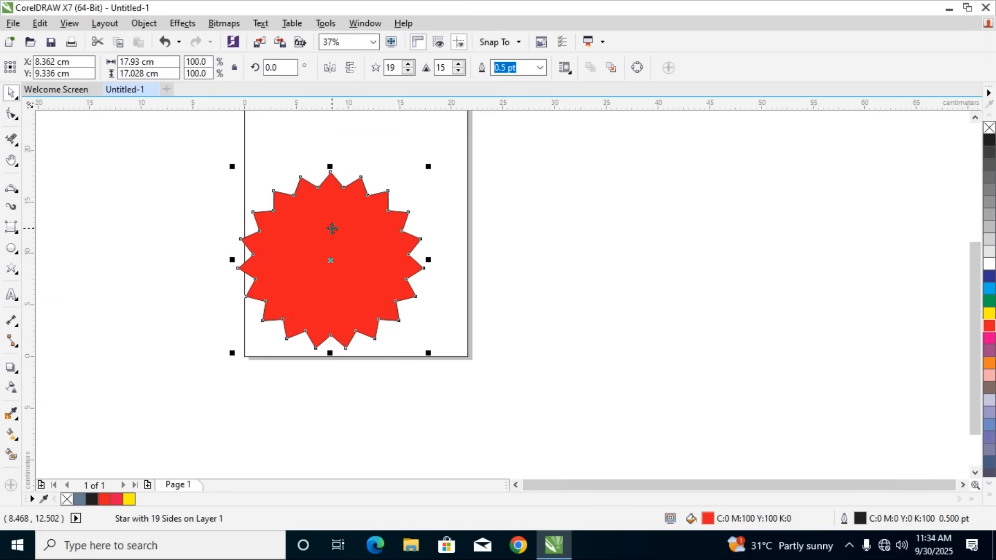
pyautogui.moveTo(332, 228); pyautogui.dragTo(347, 224)
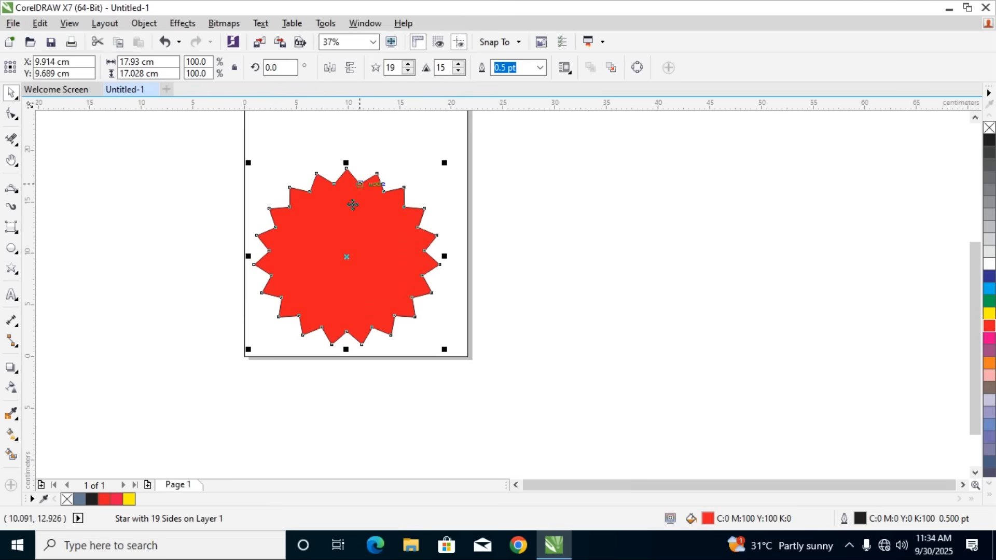
pyautogui.click(456, 72)
pyautogui.click(457, 72)
pyautogui.click(457, 72)
pyautogui.click(456, 72)
pyautogui.click(456, 72)
pyautogui.click(456, 72)
pyautogui.click(456, 72)
pyautogui.click(456, 72)
# Raise the red star's number of points to 28
pyautogui.click(407, 64)
pyautogui.click(408, 65)
pyautogui.click(407, 65)
pyautogui.click(407, 64)
pyautogui.click(408, 65)
pyautogui.click(407, 65)
pyautogui.click(407, 65)
pyautogui.click(407, 64)
pyautogui.click(408, 65)
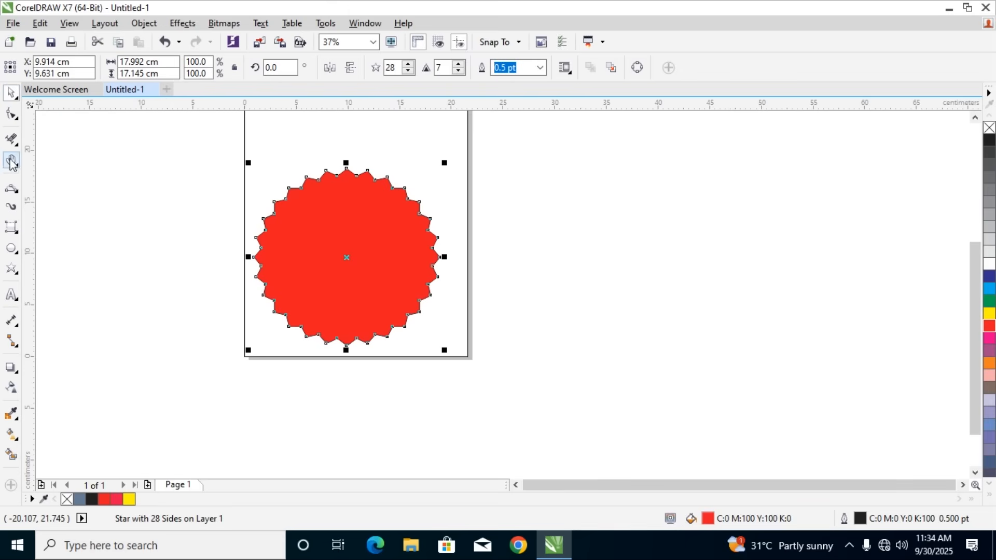
# Delete the red star and draw a complex star over the page's lower-left corner
pyautogui.press('Delete')
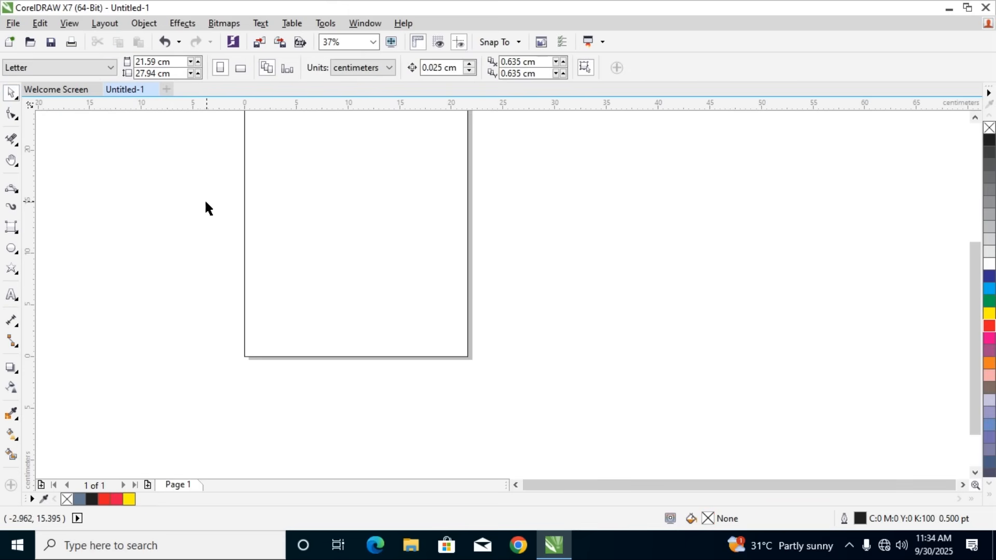
pyautogui.click(14, 266)
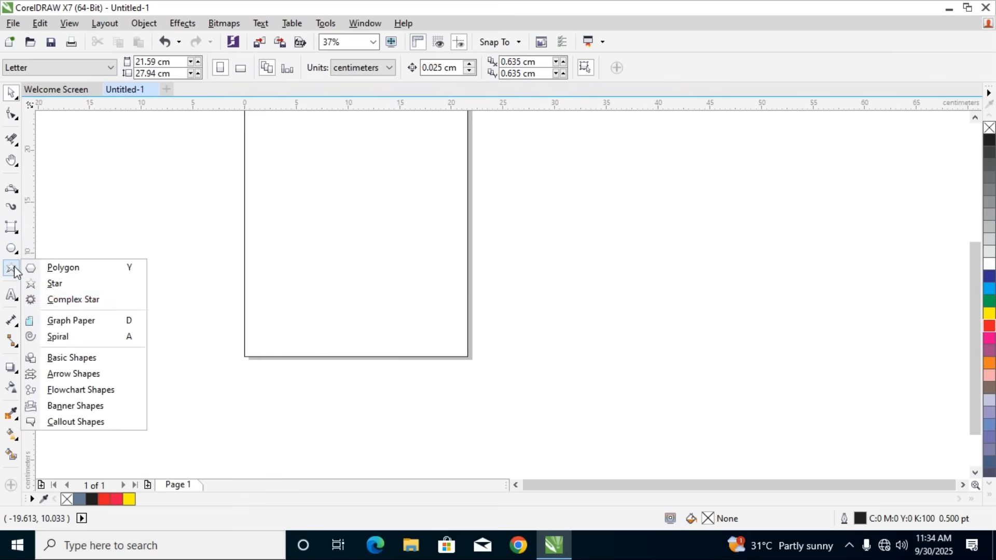
pyautogui.click(63, 299)
pyautogui.moveTo(158, 218); pyautogui.dragTo(365, 423)
# Raise the complex star's number of points to 13 and its sharpness to 5
pyautogui.click(408, 64)
pyautogui.click(409, 64)
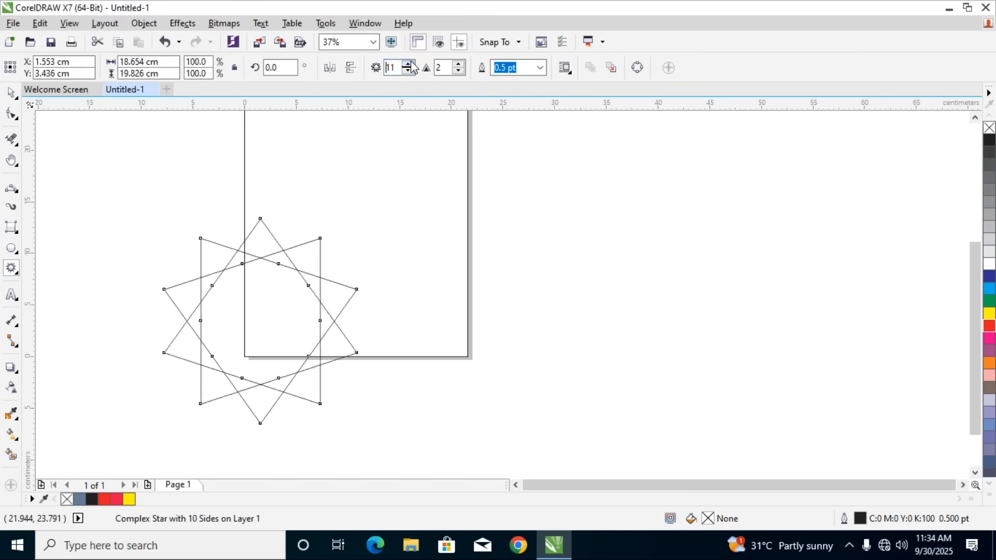
pyautogui.click(409, 64)
pyautogui.click(408, 64)
pyautogui.click(459, 64)
pyautogui.click(458, 64)
# Set the complex star to 16 points with sharpness 3 and give it an 8 pt outline
pyautogui.click(458, 63)
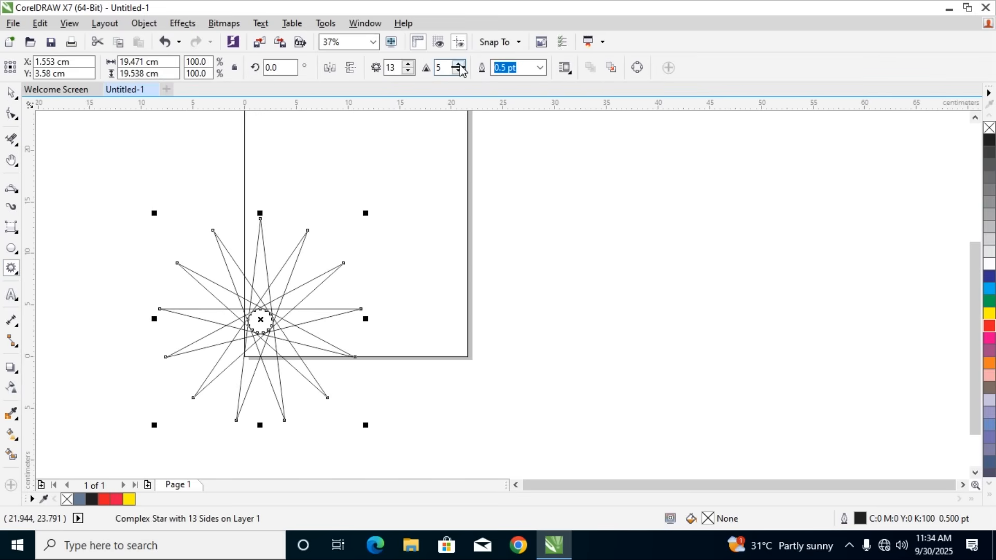
pyautogui.click(459, 71)
pyautogui.click(459, 71)
pyautogui.click(458, 71)
pyautogui.click(458, 71)
pyautogui.click(408, 64)
pyautogui.click(409, 64)
pyautogui.click(408, 65)
pyautogui.click(458, 64)
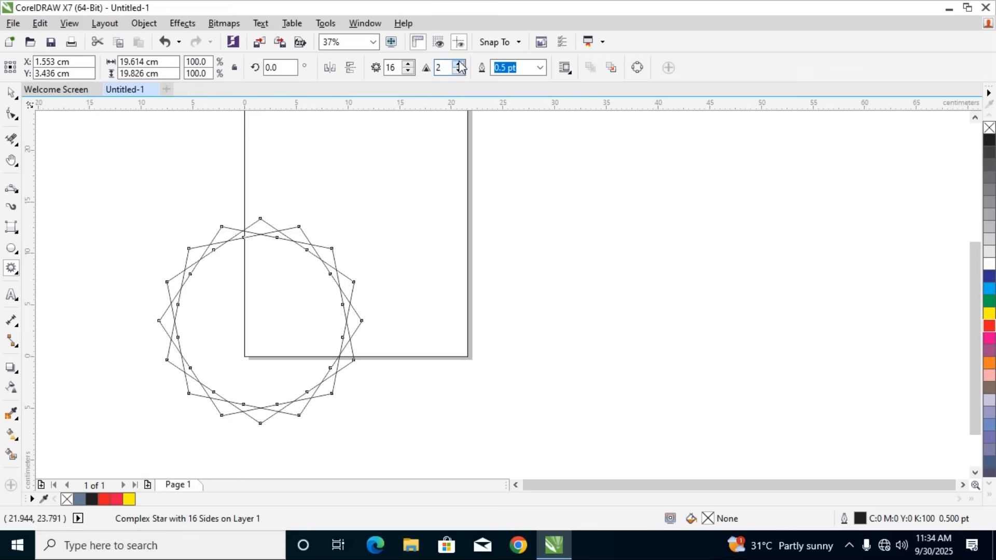
pyautogui.click(458, 64)
pyautogui.click(541, 70)
pyautogui.click(506, 182)
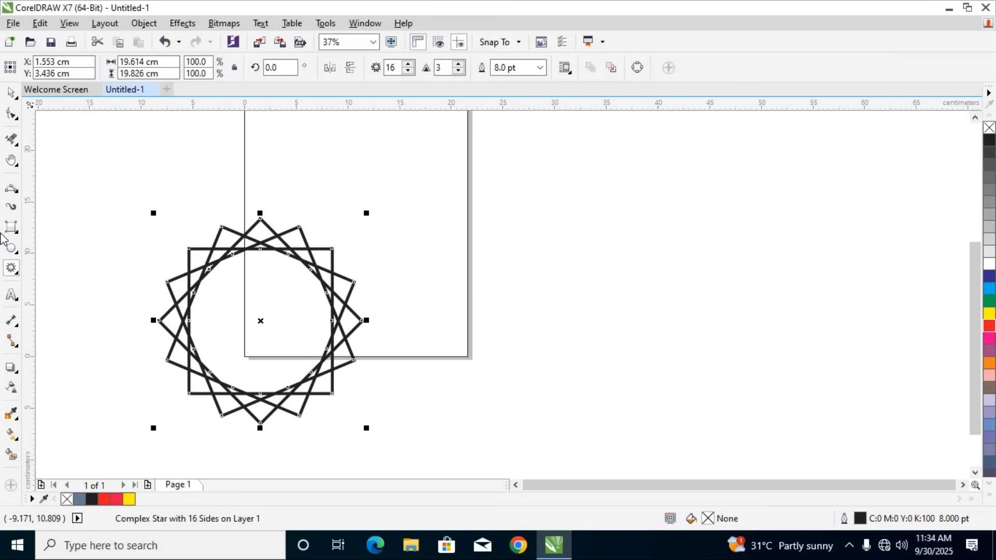
# Use Smart Fill on two neighbouring upper tips of the complex star, colouring the upper-left one yellow and the topmost one red
pyautogui.click(11, 455)
pyautogui.click(224, 241)
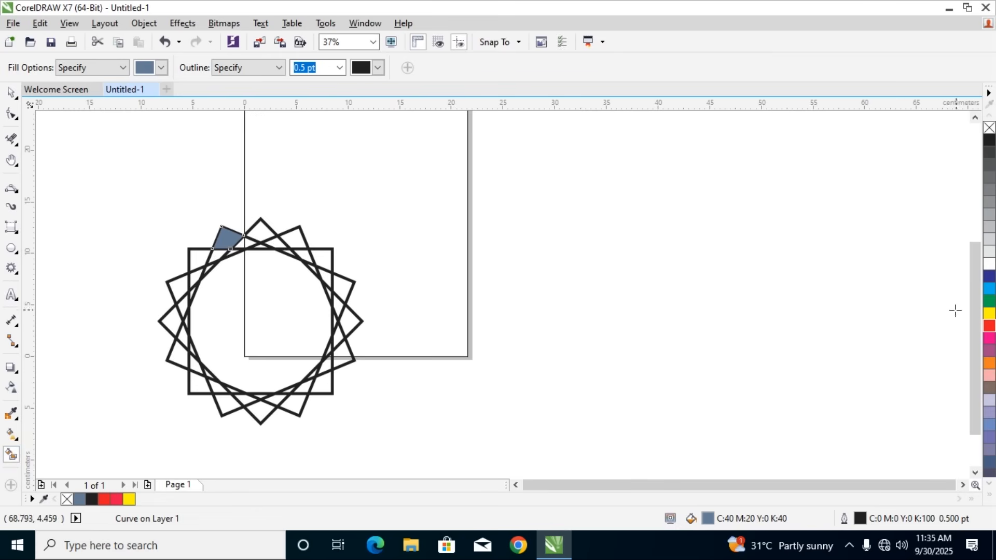
pyautogui.click(989, 313)
pyautogui.click(265, 232)
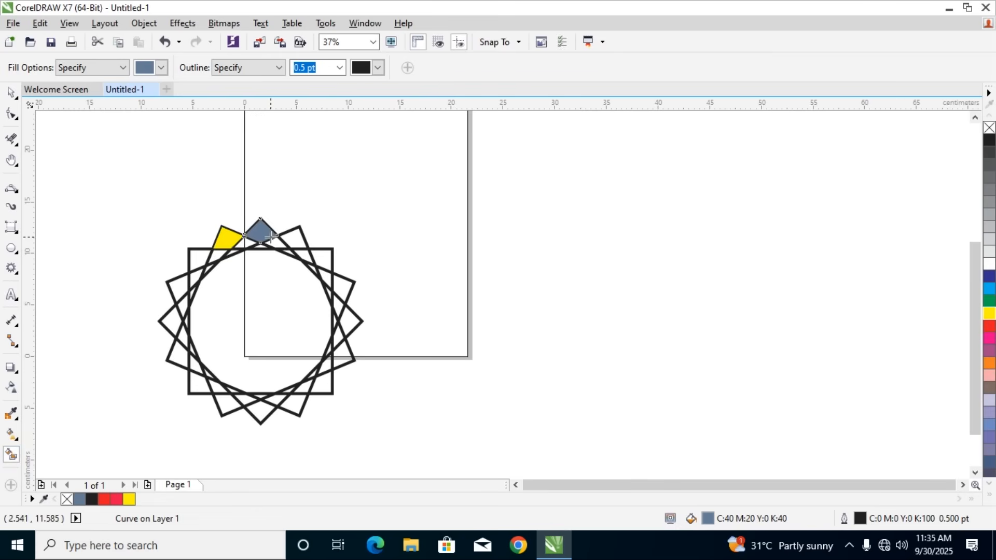
pyautogui.click(988, 328)
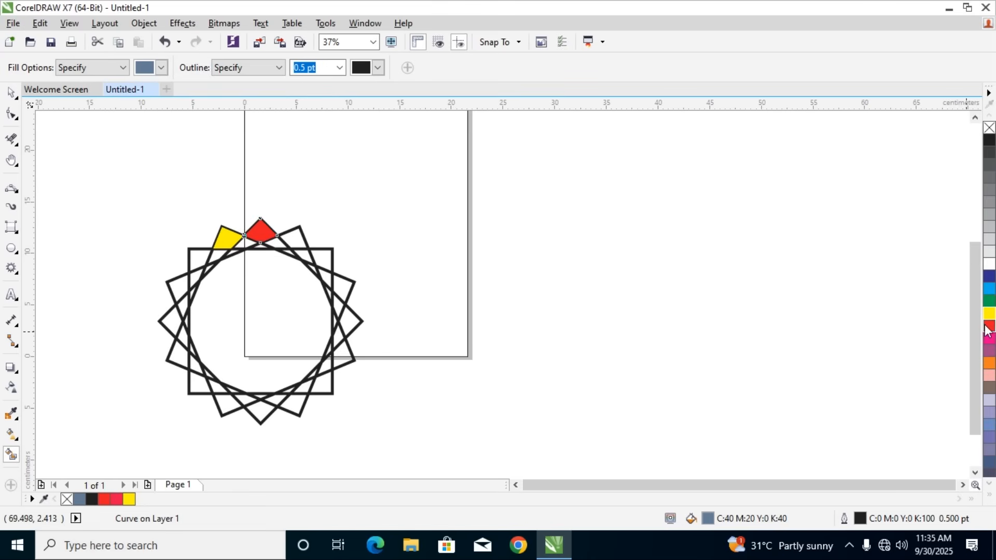
# Remove the star's line segment just below the yellow tip with the Virtual Segment Delete tool
pyautogui.click(11, 93)
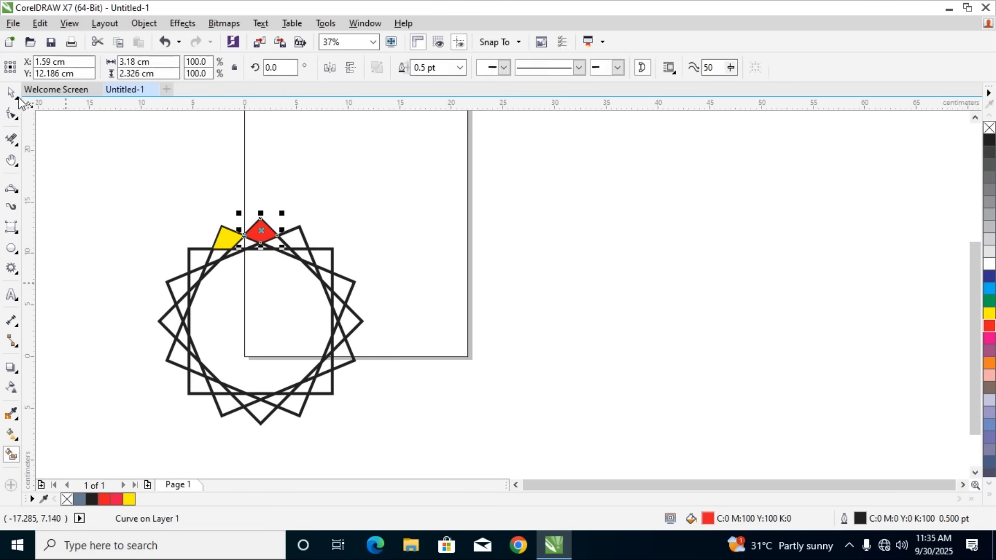
pyautogui.moveTo(107, 173); pyautogui.dragTo(483, 502)
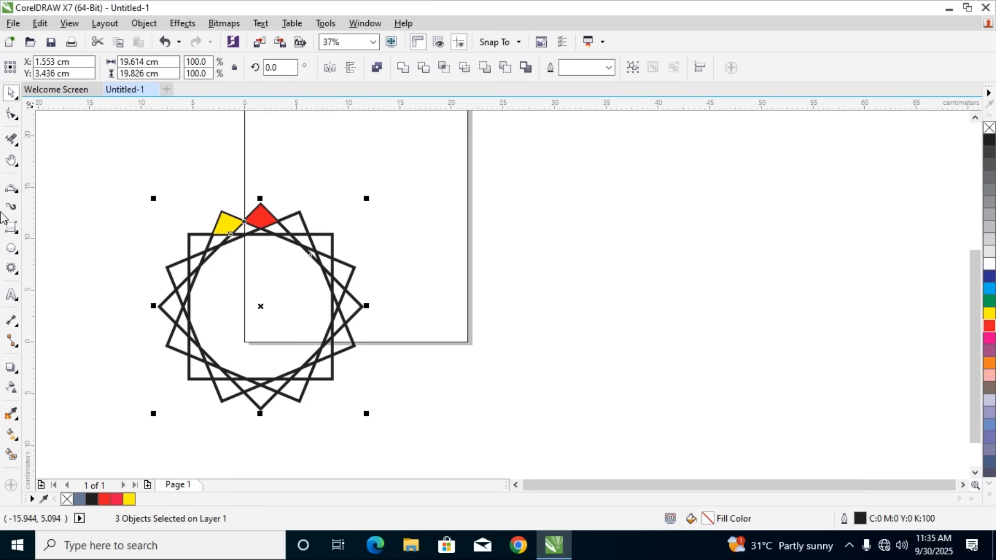
pyautogui.click(11, 139)
pyautogui.click(62, 192)
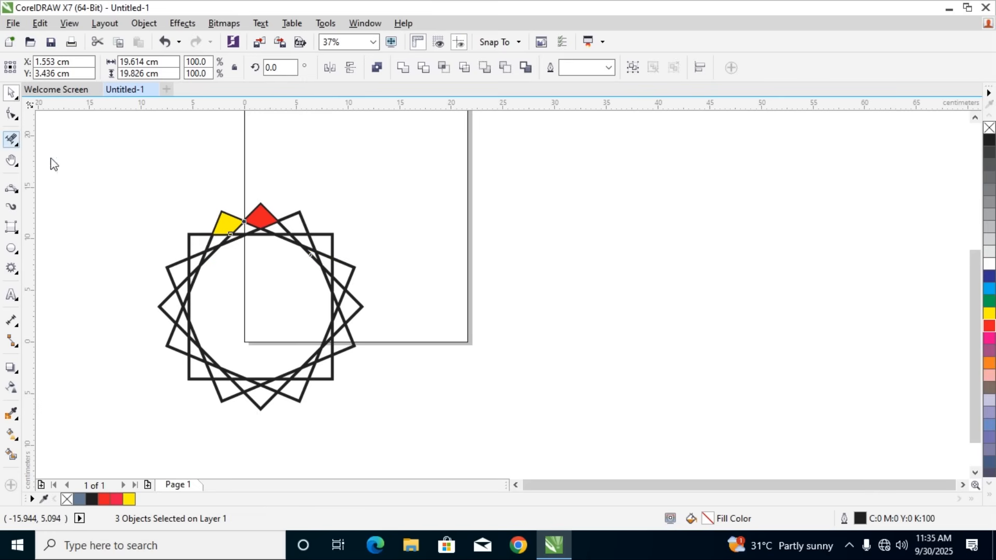
pyautogui.click(17, 143)
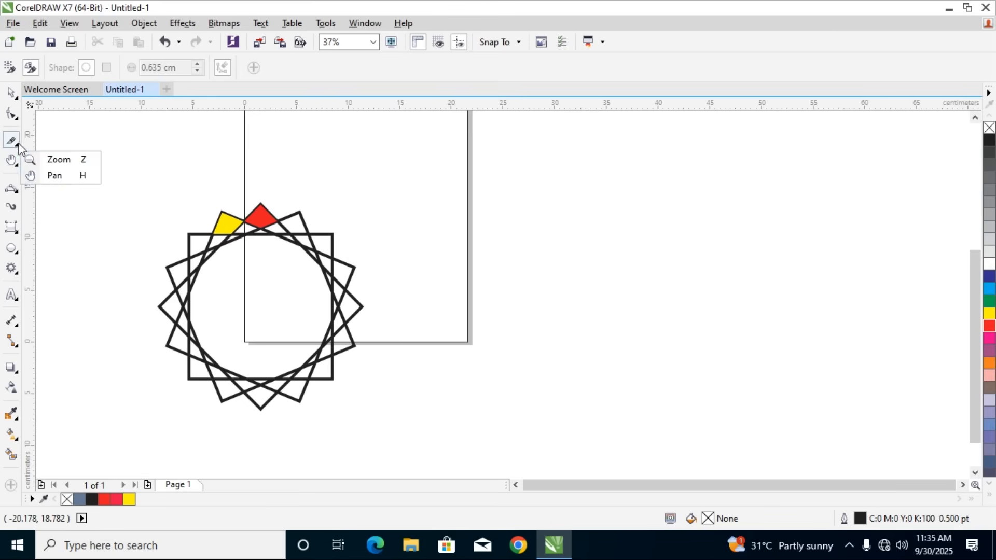
pyautogui.click(60, 172)
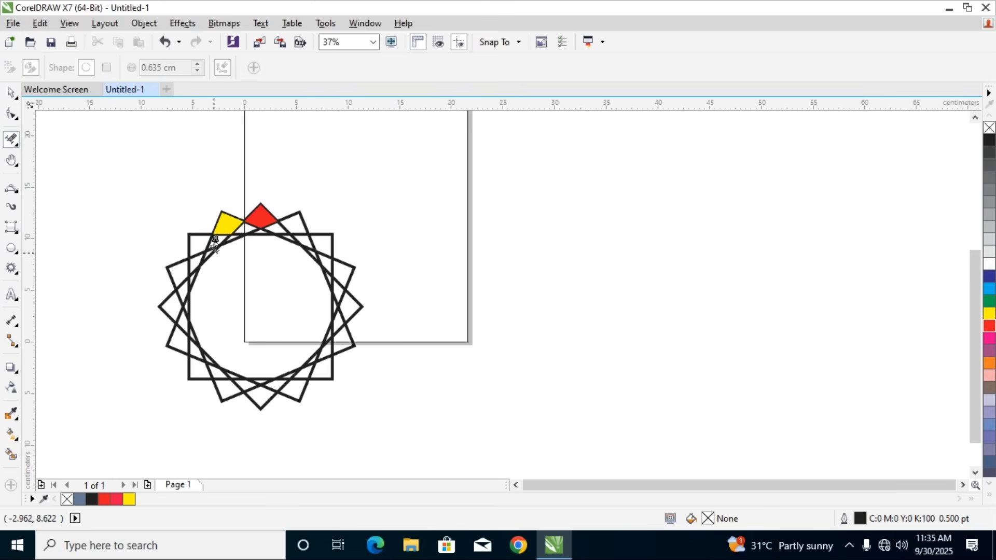
pyautogui.click(216, 240)
# Select the complex star together with its yellow and red fill shapes and delete them
pyautogui.click(11, 92)
pyautogui.moveTo(106, 189); pyautogui.dragTo(444, 444)
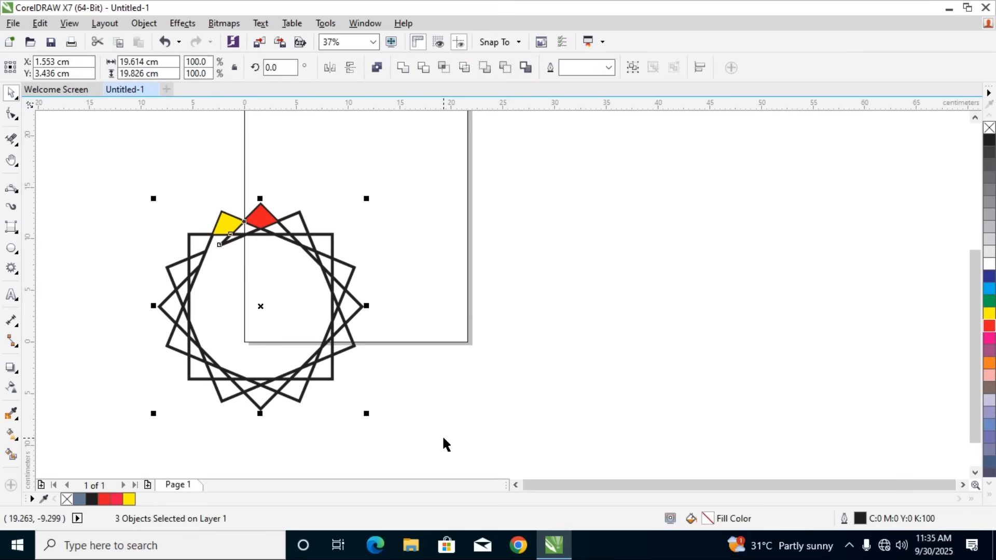
pyautogui.press('Delete')
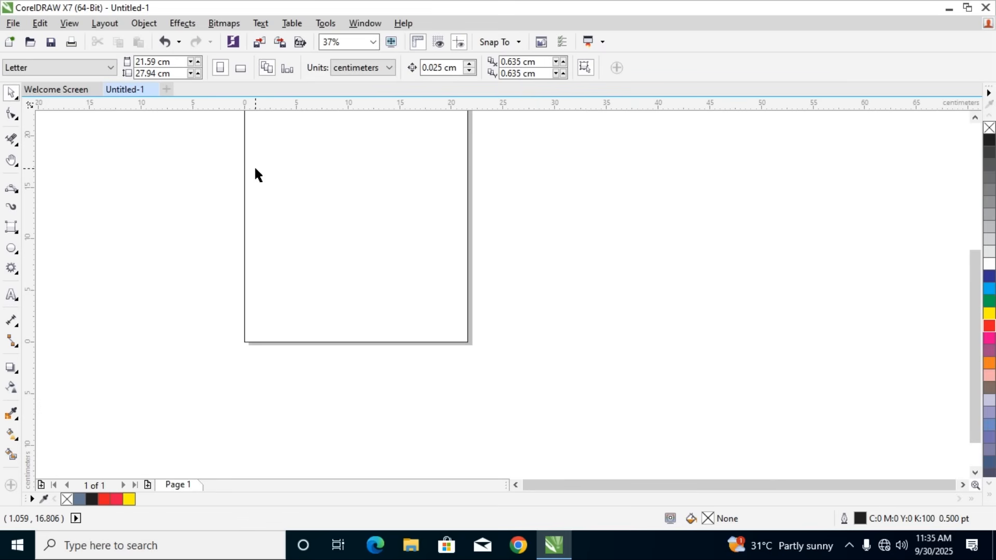
pyautogui.click(15, 277)
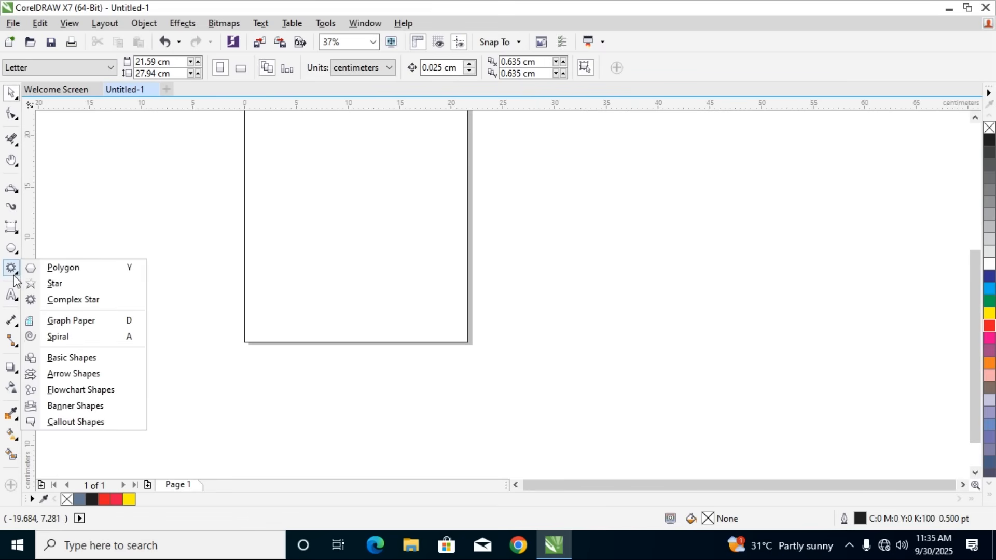
pyautogui.click(54, 320)
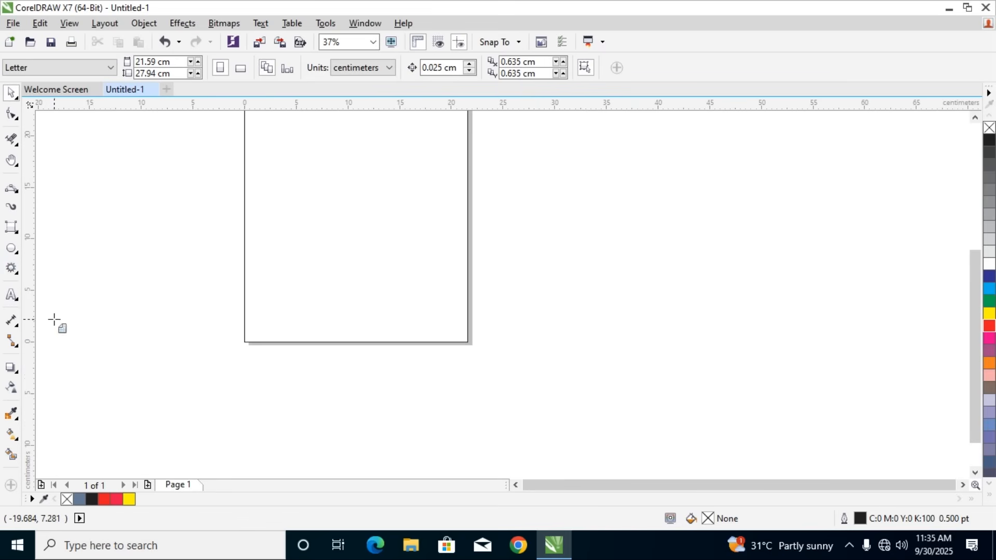
pyautogui.click(16, 95)
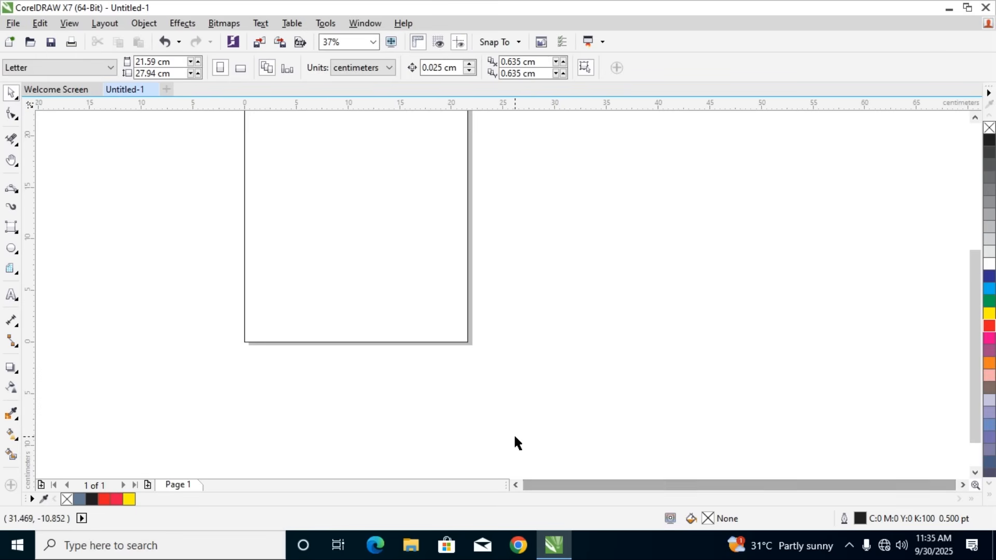
pyautogui.scroll(-1, 406, 257)
pyautogui.scroll(1, 340, 141)
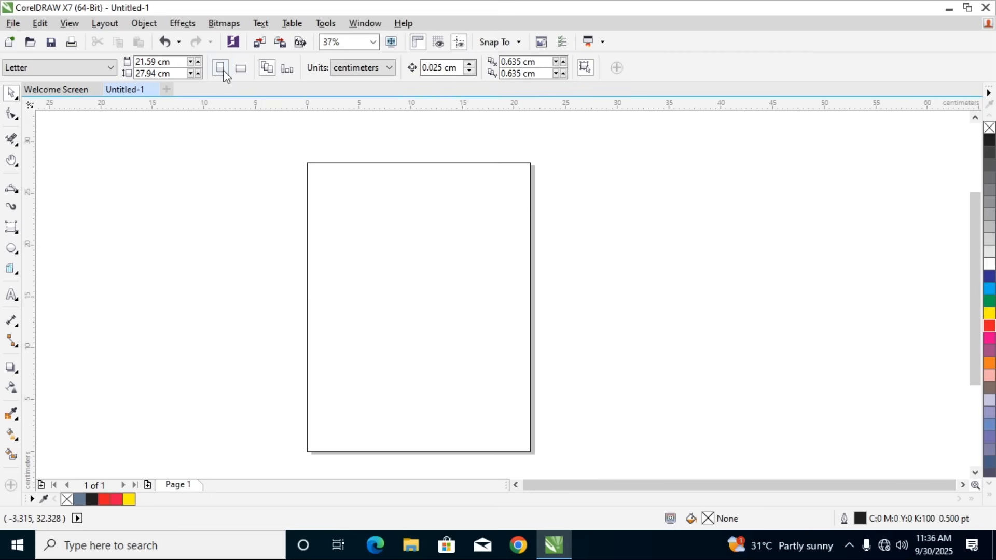
# Delete the page-sized rectangle and switch the page to landscape orientation
pyautogui.click(241, 70)
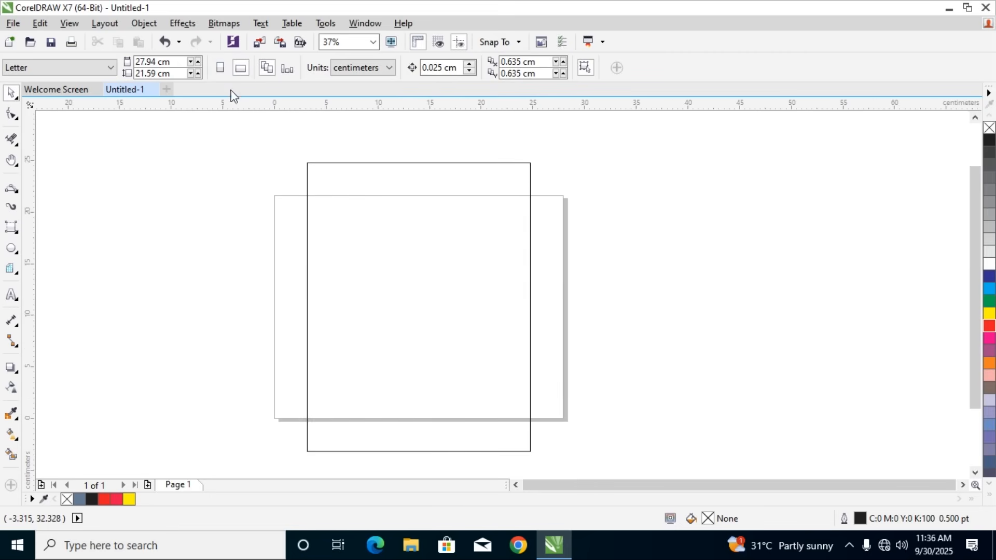
pyautogui.hotkey('ctrl', 'z')
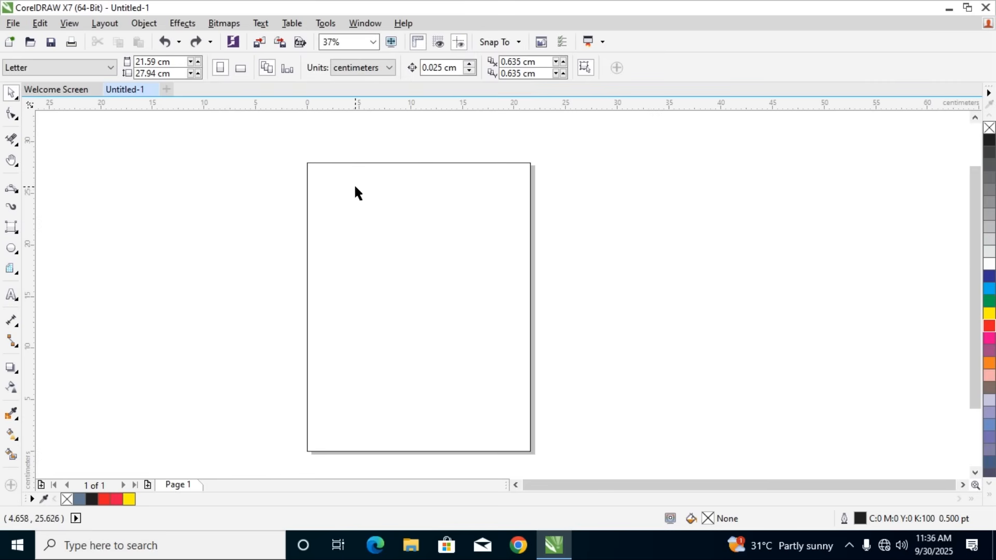
pyautogui.moveTo(353, 163); pyautogui.dragTo(512, 213)
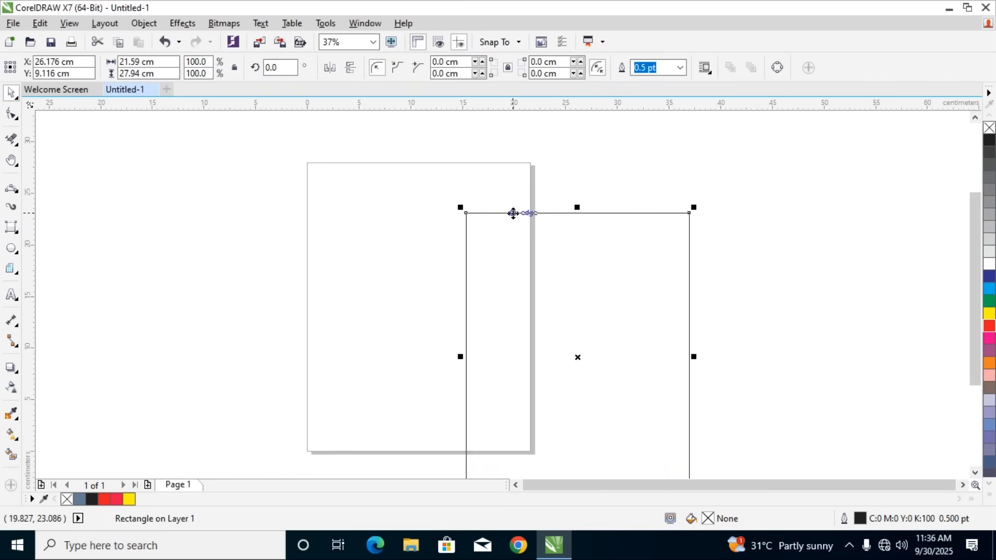
pyautogui.press('Delete')
pyautogui.click(242, 67)
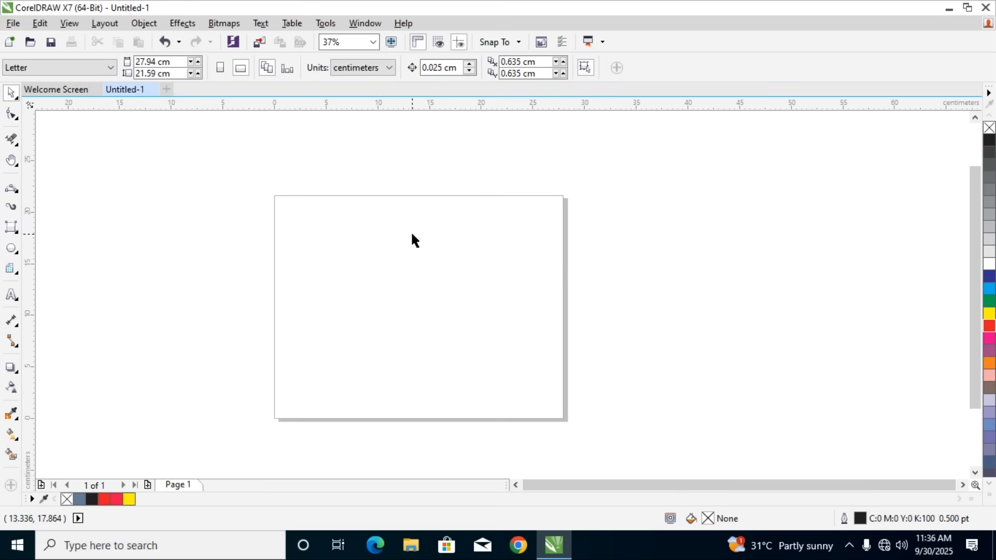
# Create a rectangle that exactly matches the landscape page
pyautogui.click(12, 228)
pyautogui.click(41, 227)
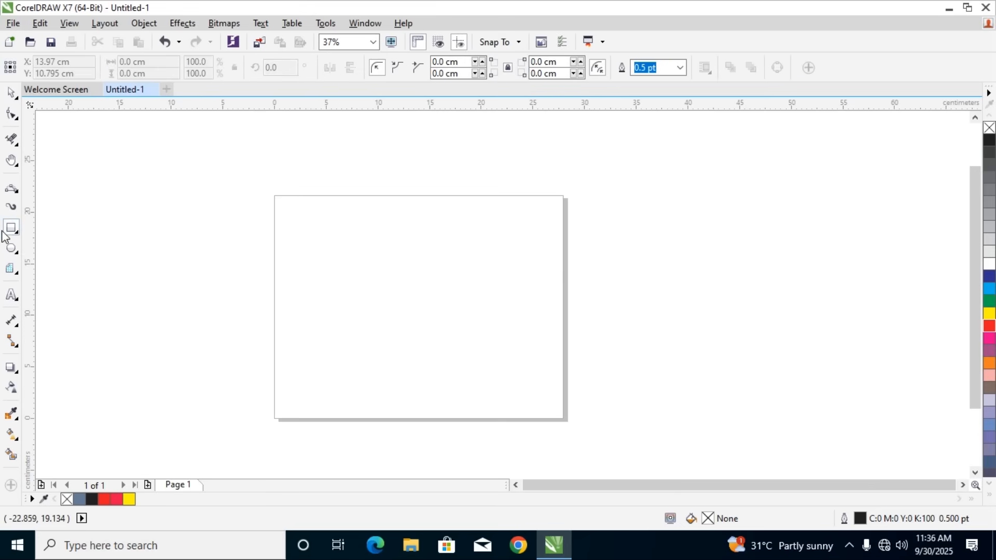
pyautogui.doubleClick(11, 229)
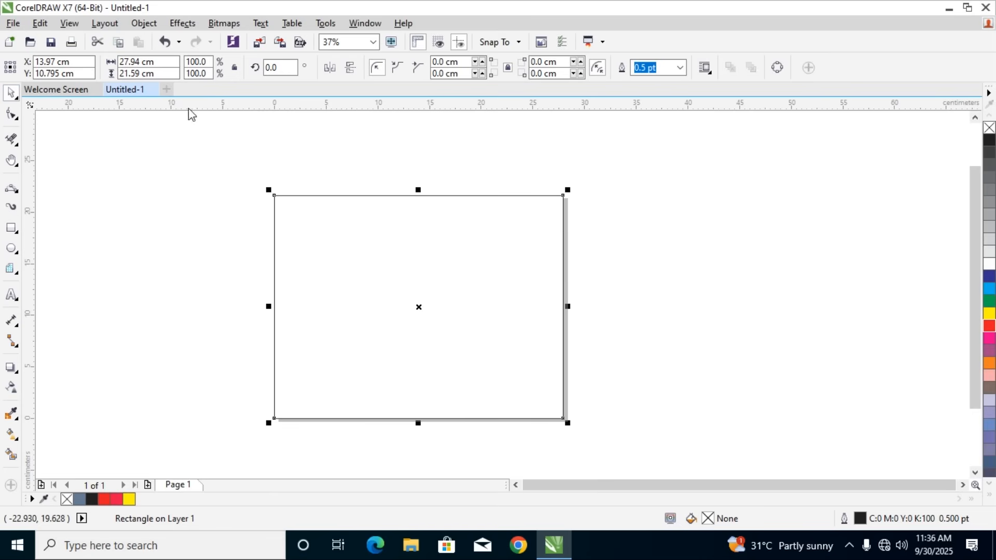
# Draw a graph paper grid of 4 columns and 3 rows just inside the page edges
pyautogui.click(12, 269)
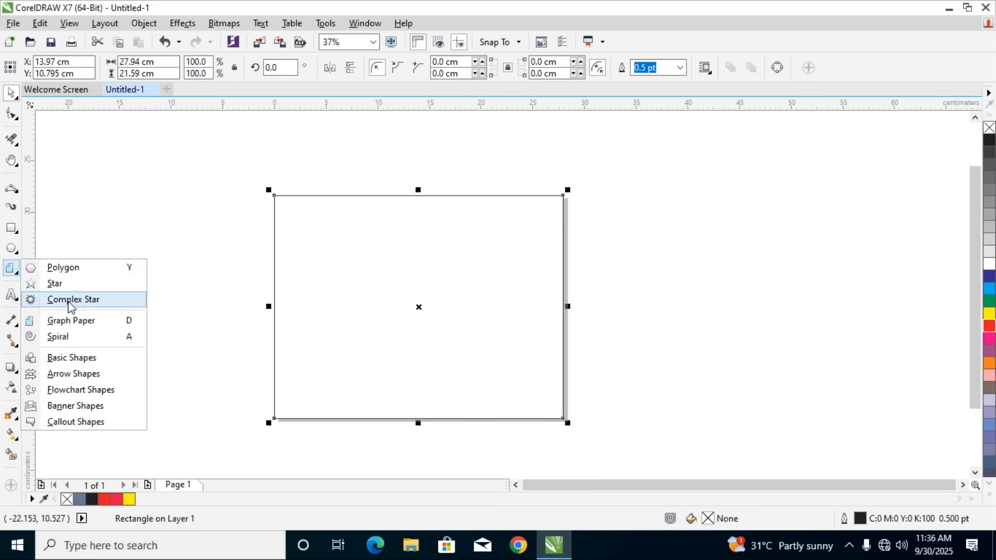
pyautogui.click(73, 323)
pyautogui.moveTo(282, 209); pyautogui.dragTo(539, 400)
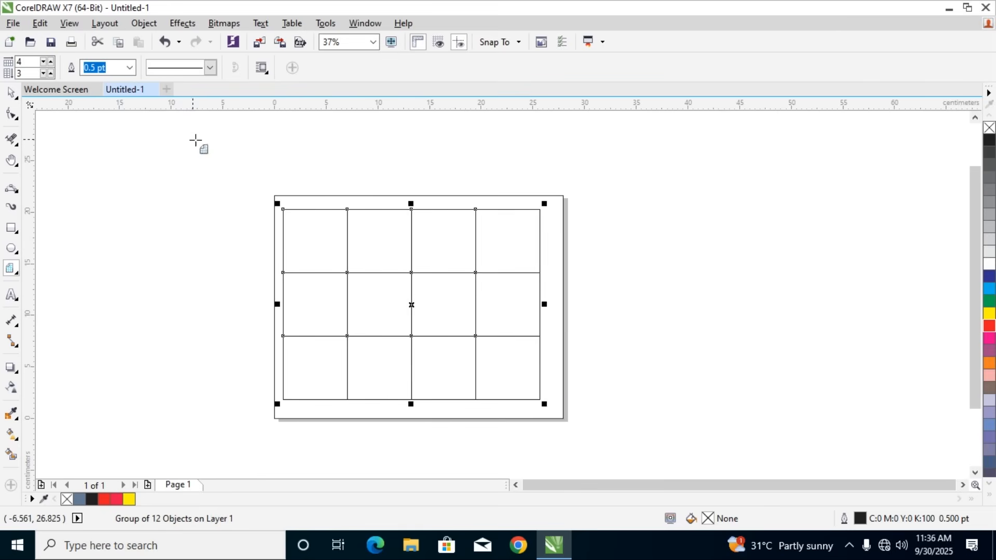
# Set the Graph Paper tool to 8 columns and 11 rows and draw a grid beside the page, left of its edge
pyautogui.click(45, 61)
pyautogui.click(44, 61)
pyautogui.click(44, 61)
pyautogui.click(51, 59)
pyautogui.click(51, 60)
pyautogui.click(51, 59)
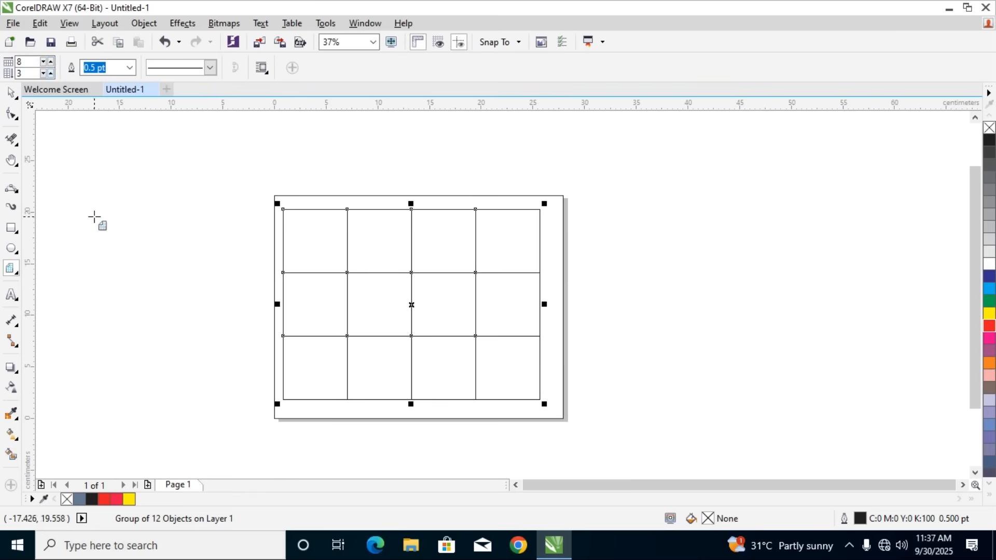
pyautogui.click(51, 73)
pyautogui.click(51, 73)
pyautogui.moveTo(69, 213); pyautogui.dragTo(256, 384)
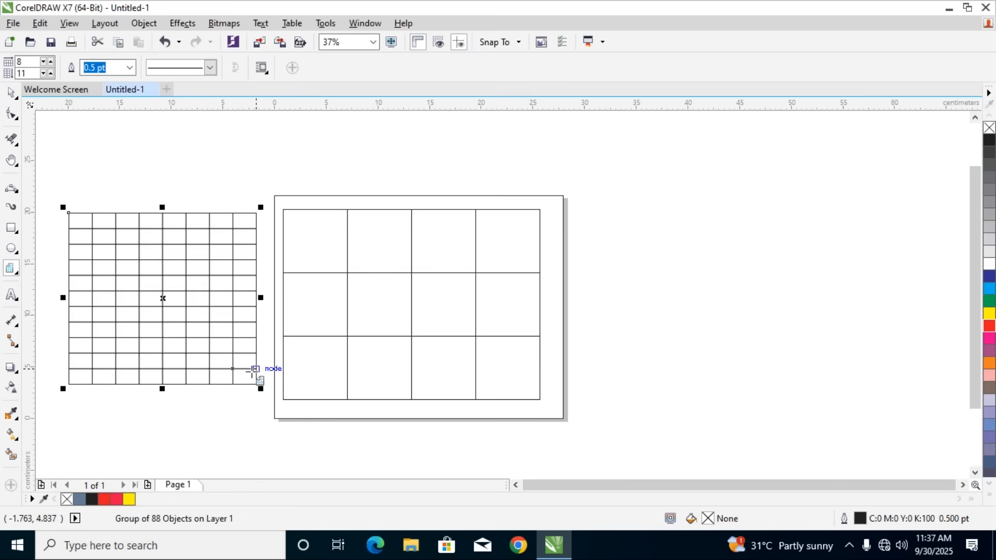
# Undo both grids and draw an 8-column, 11-row graph paper grid covering the whole page
pyautogui.hotkey('ctrl', 'z')
pyautogui.hotkey('ctrl', 'z')
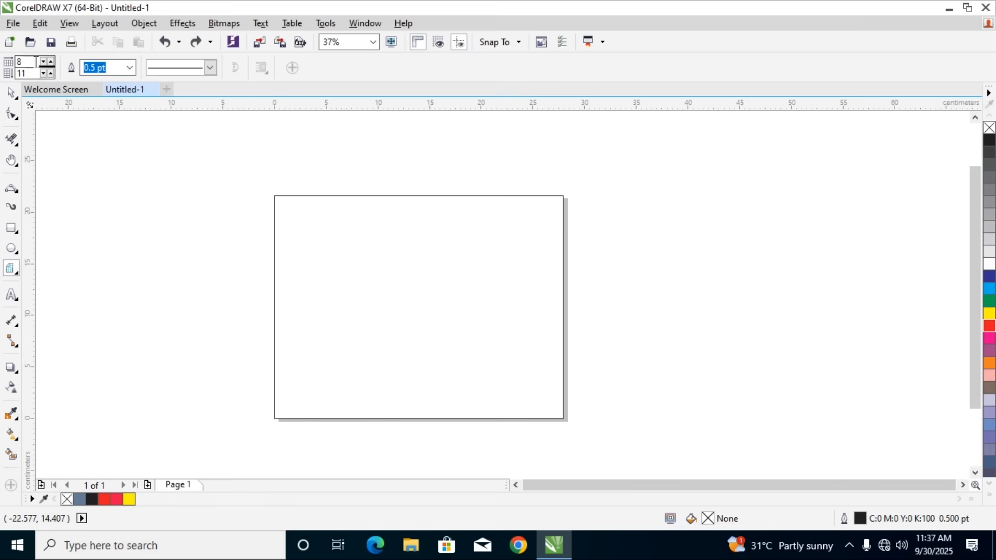
pyautogui.moveTo(274, 196); pyautogui.dragTo(563, 417)
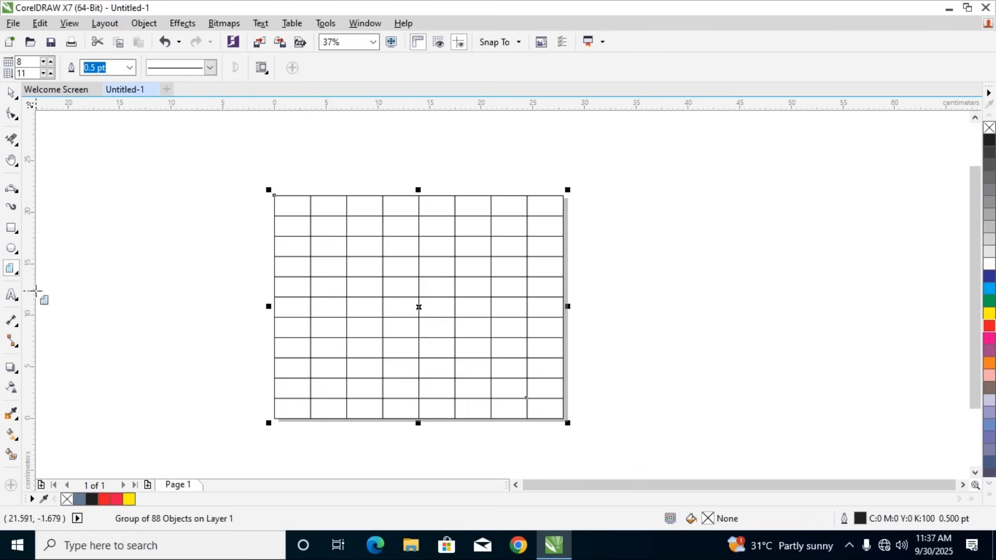
# Set the grid's outline to 4 pt and Smart Fill its top-left cell with blue, C90 M67 Y0 K0
pyautogui.click(130, 67)
pyautogui.click(103, 170)
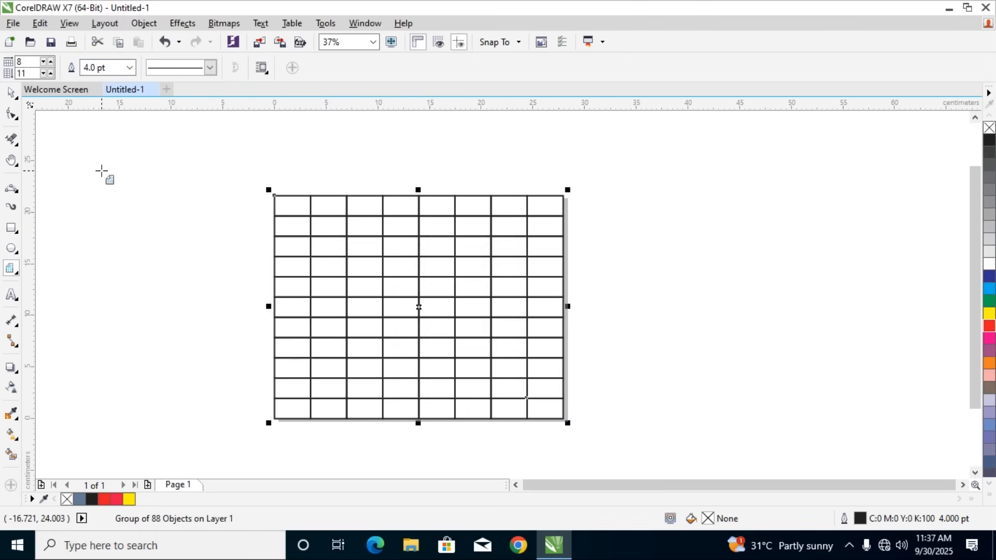
pyautogui.click(19, 455)
pyautogui.click(288, 202)
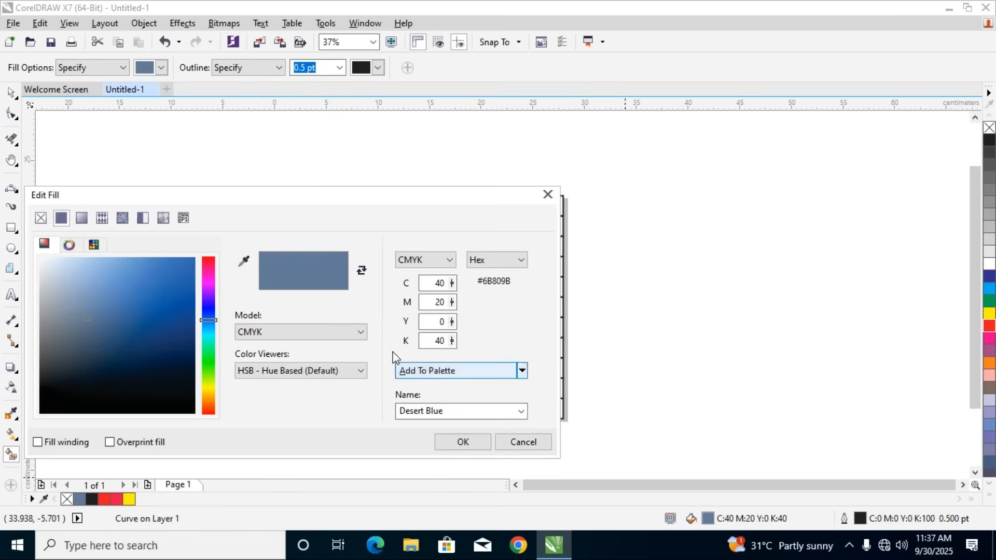
pyautogui.click(185, 285)
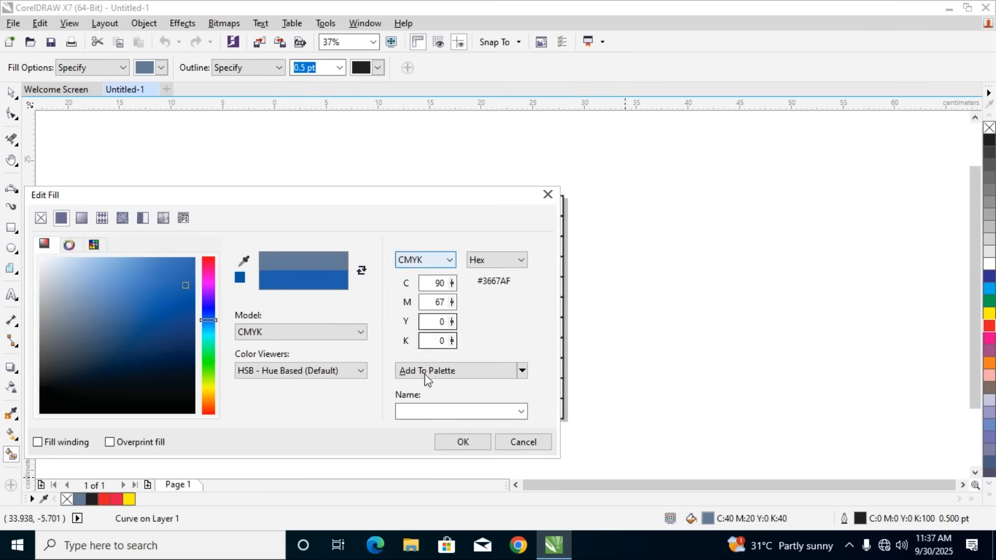
pyautogui.click(446, 447)
pyautogui.moveTo(300, 207)
pyautogui.mouseDown()
pyautogui.moveTo(552, 215)
pyautogui.moveTo(536, 216)
pyautogui.mouseUp()
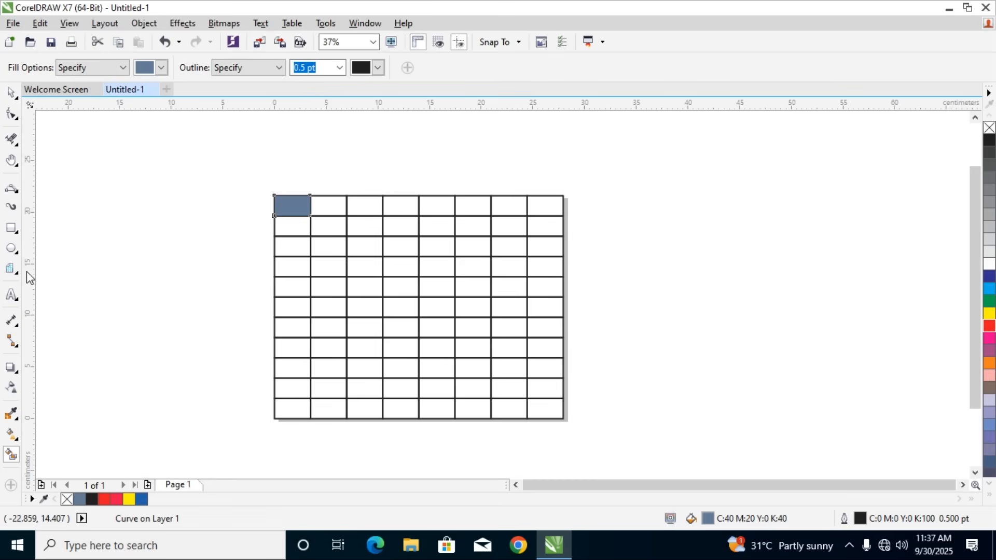
# Delete the grid, its filled cell and the page-sized rectangle so the page is empty
pyautogui.press('F10')
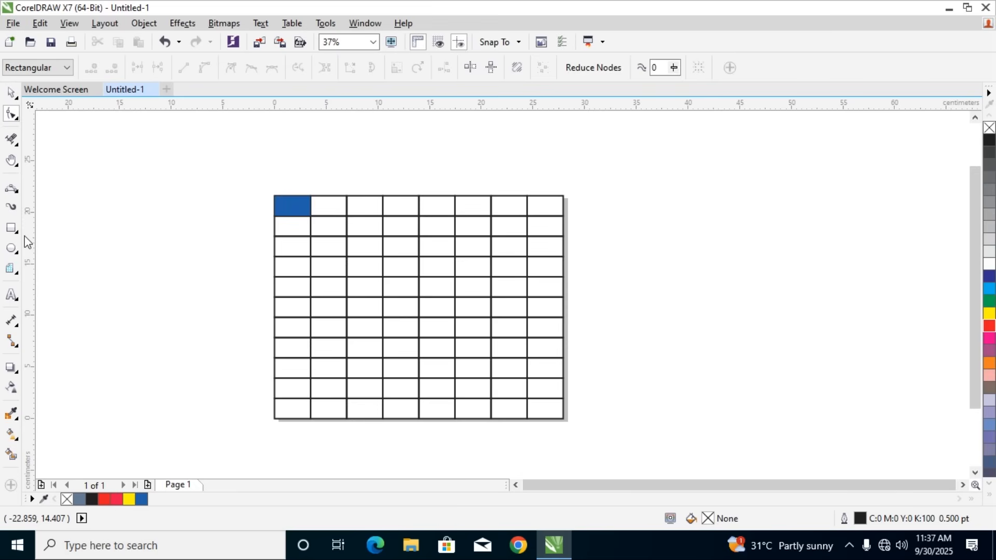
pyautogui.press('space')
pyautogui.press('Delete')
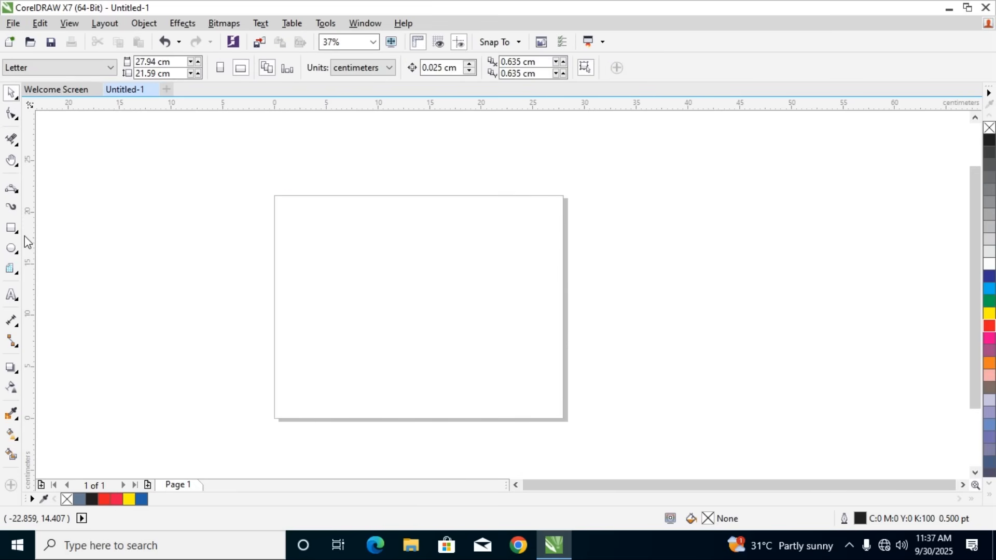
# Draw a 4-revolution spiral about 20.8 by 20.1 cm and move it up and left, mostly off the page
pyautogui.click(14, 272)
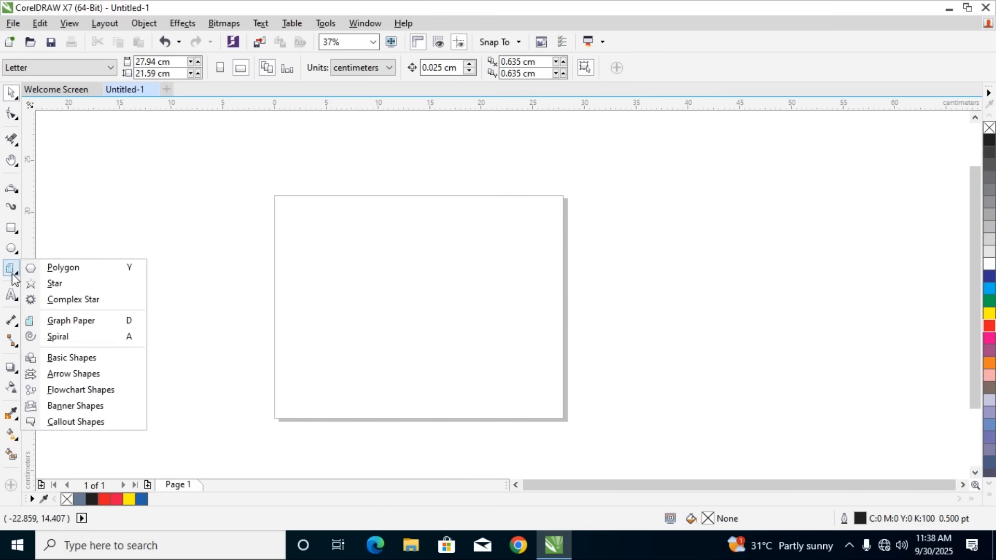
pyautogui.click(54, 336)
pyautogui.moveTo(157, 255); pyautogui.dragTo(373, 462)
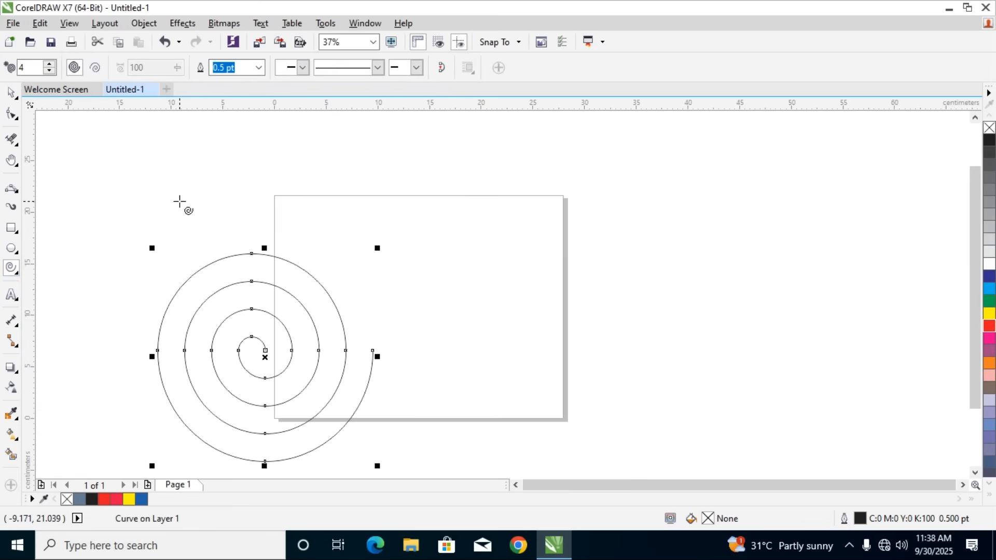
pyautogui.click(11, 92)
pyautogui.moveTo(298, 269); pyautogui.dragTo(218, 157)
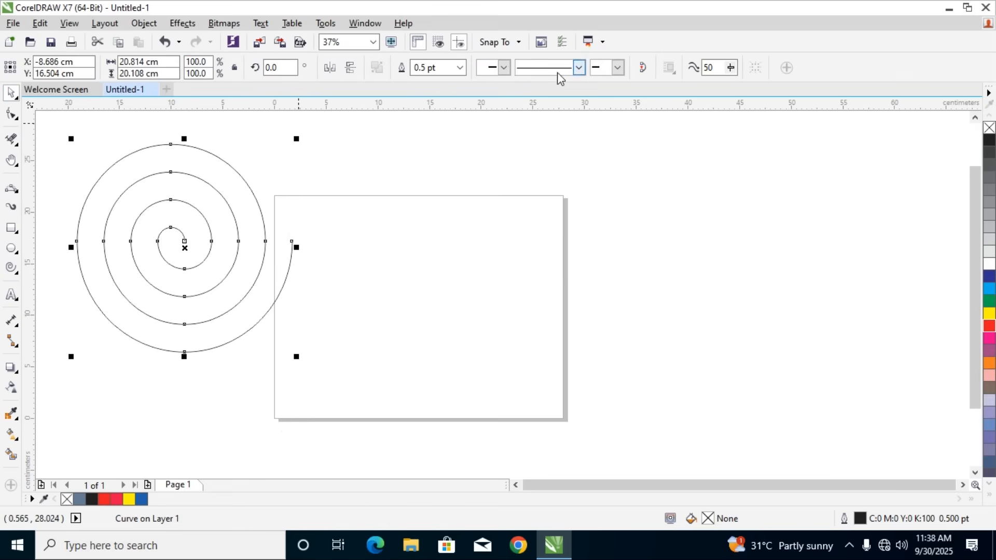
# Set the spiral's outline to 16 pt and move it down and right across the page's left edge
pyautogui.click(461, 71)
pyautogui.click(460, 68)
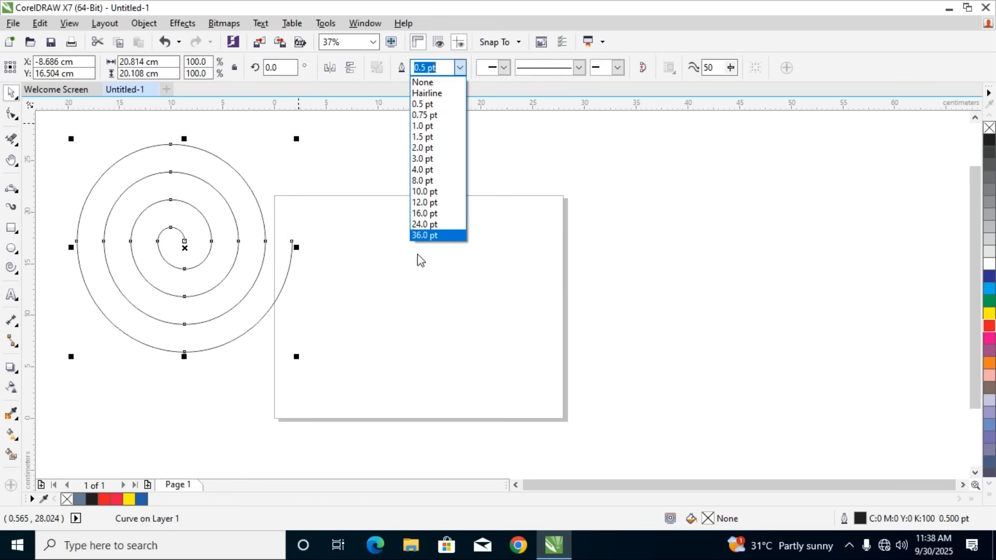
pyautogui.click(420, 215)
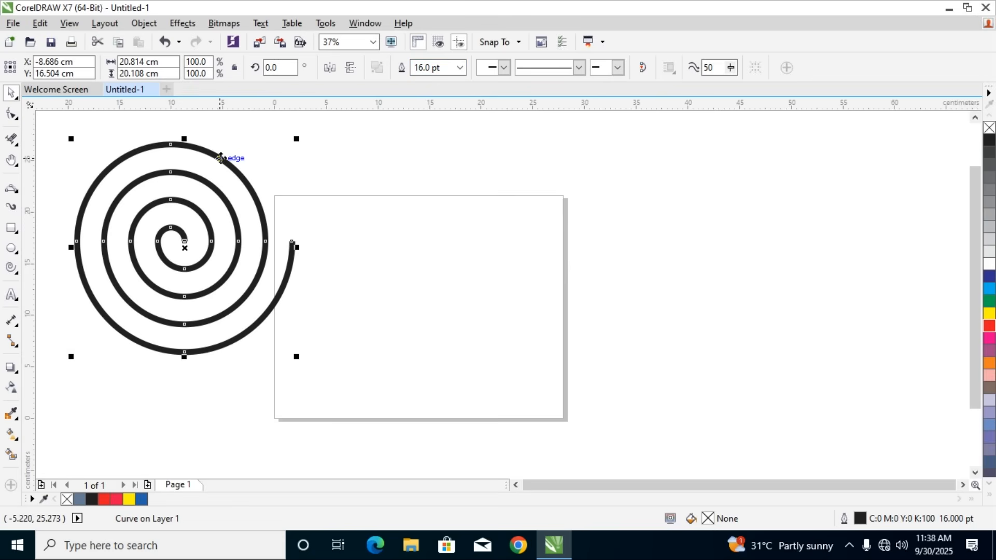
pyautogui.moveTo(221, 158); pyautogui.dragTo(282, 216)
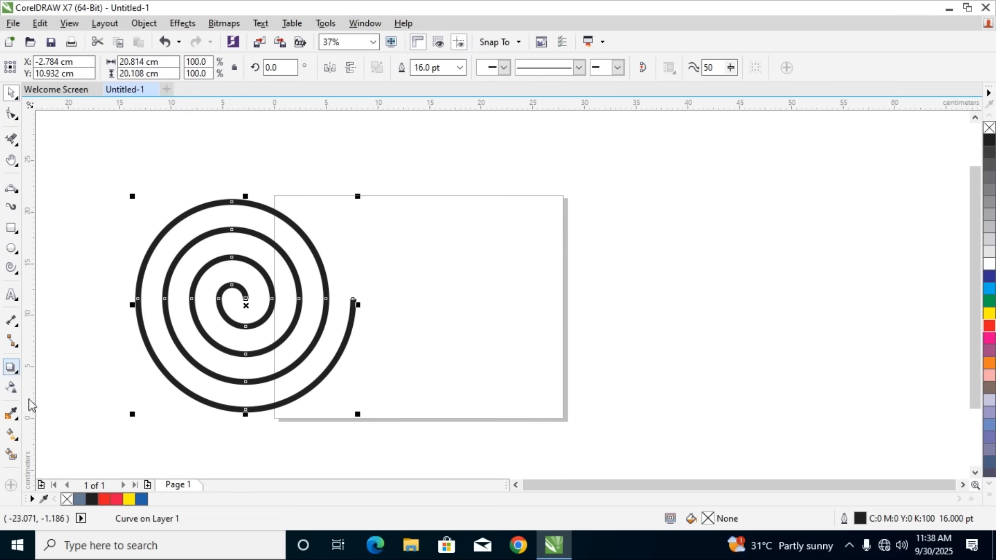
# Extrude the spiral with its vanishing point about 1.4 cm right and 1.9 cm above its centre, and delete the extrusion
pyautogui.click(14, 370)
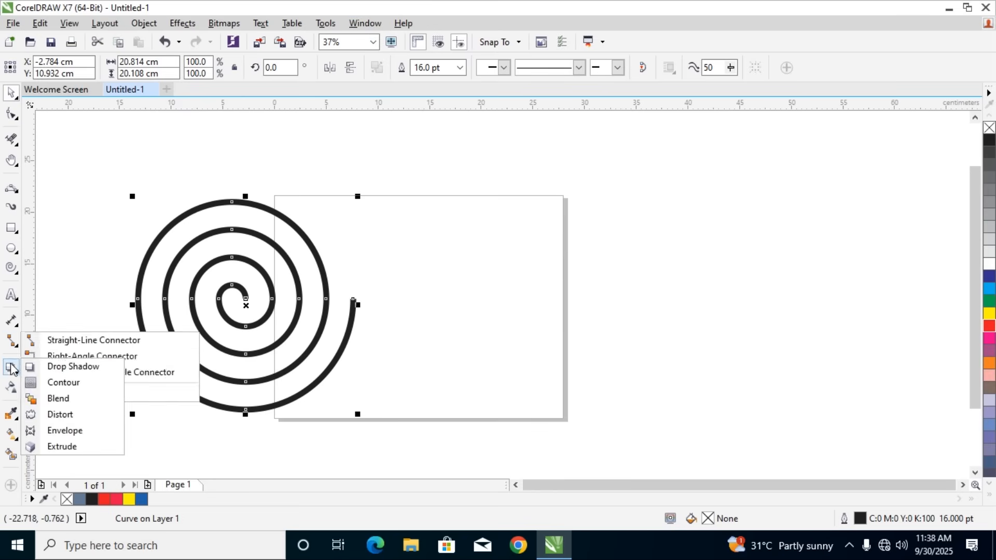
pyautogui.click(62, 447)
pyautogui.moveTo(272, 281); pyautogui.dragTo(259, 287)
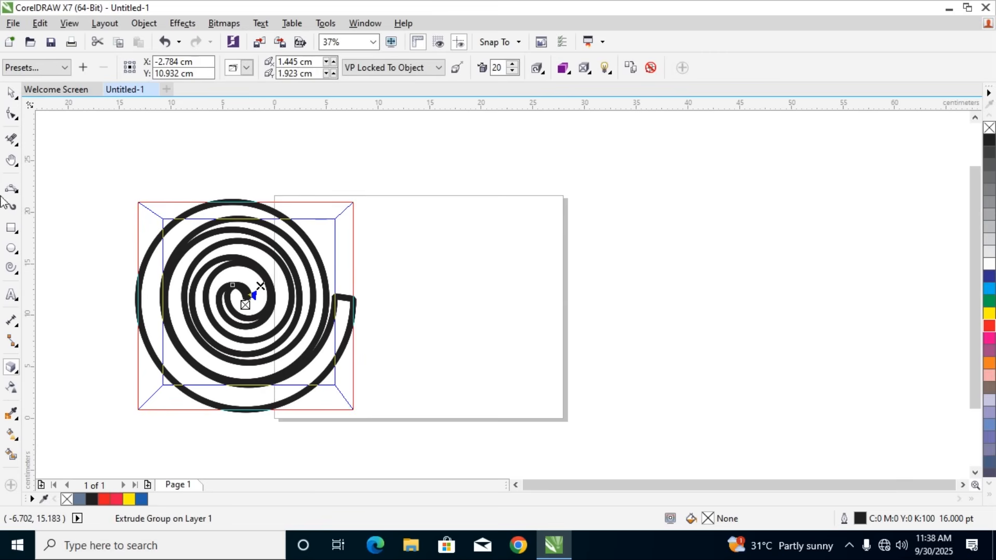
pyautogui.click(11, 92)
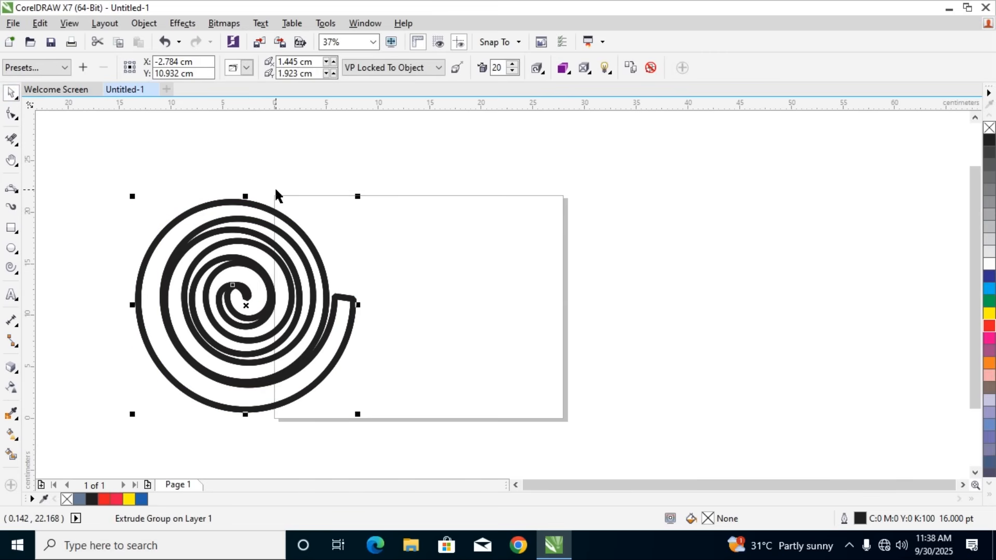
pyautogui.press('Delete')
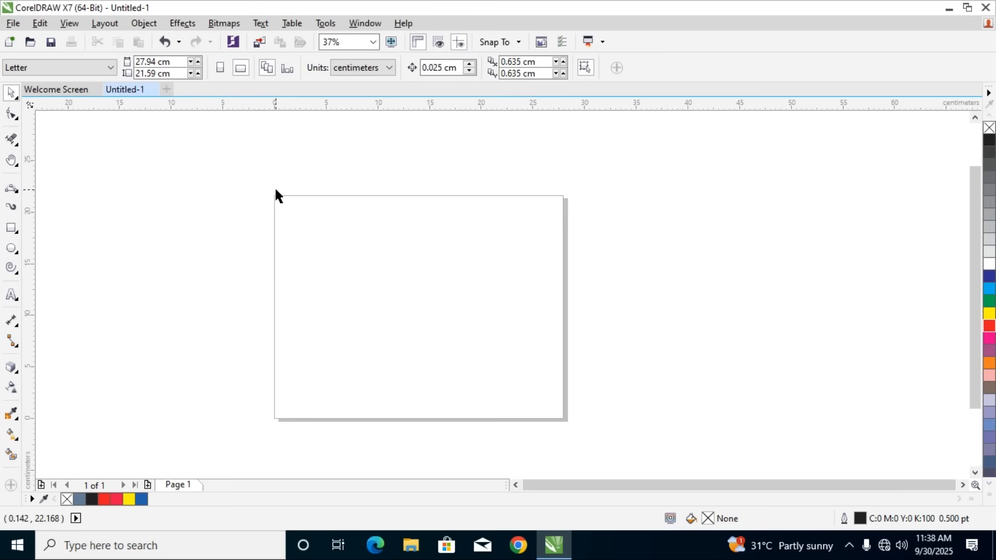
# Try a small 4-revolution spiral left of the page and undo it
pyautogui.click(11, 262)
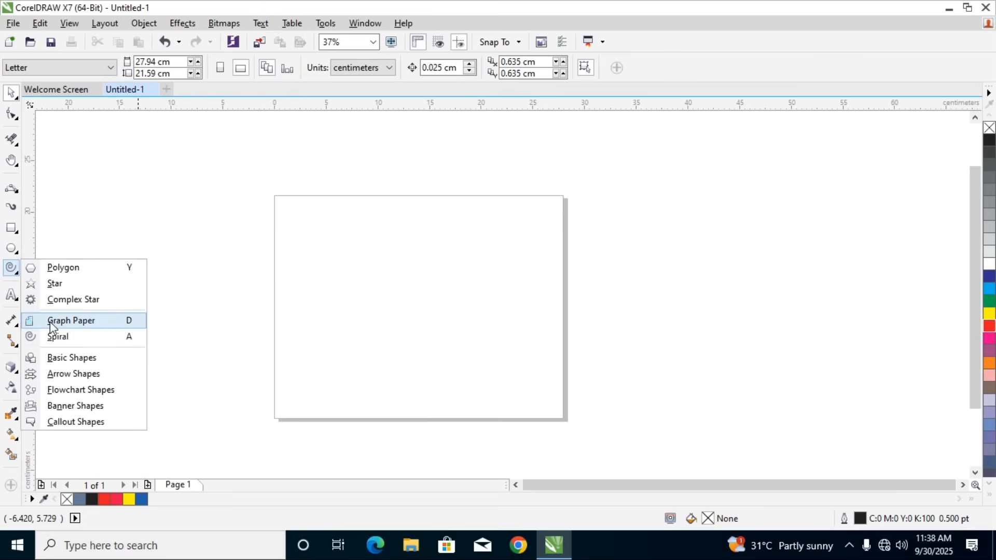
pyautogui.click(47, 337)
pyautogui.moveTo(124, 273); pyautogui.dragTo(208, 369)
pyautogui.hotkey('ctrl', 'z')
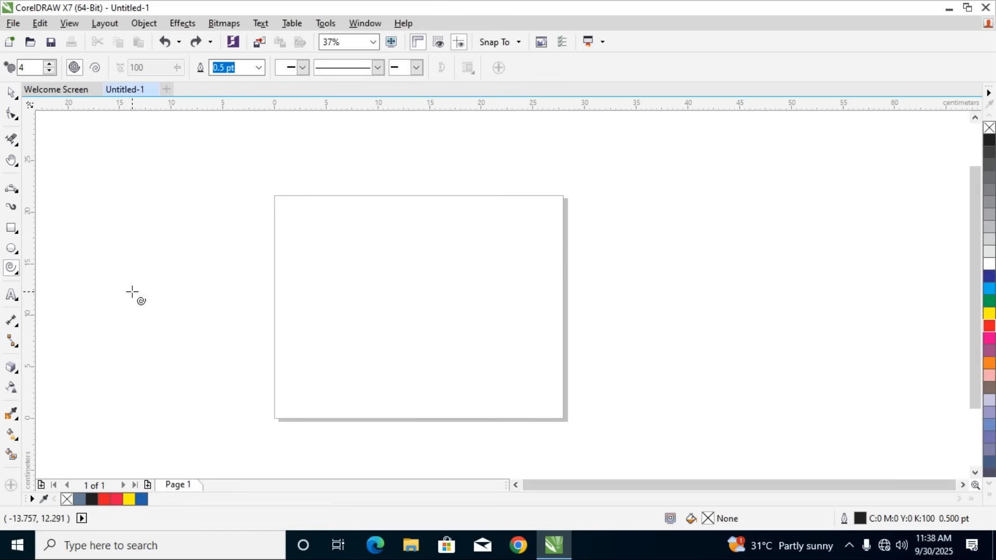
pyautogui.doubleClick(9, 267)
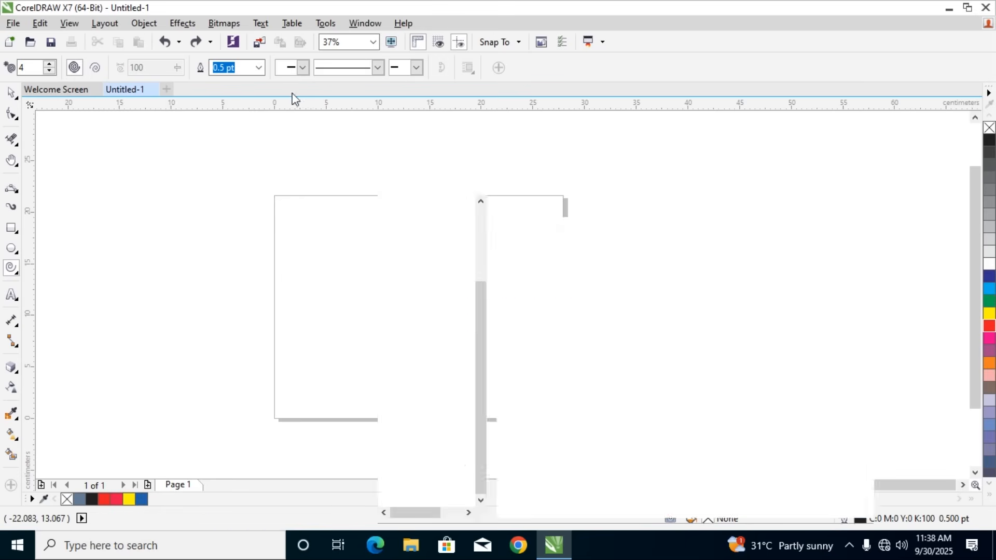
pyautogui.click(866, 181)
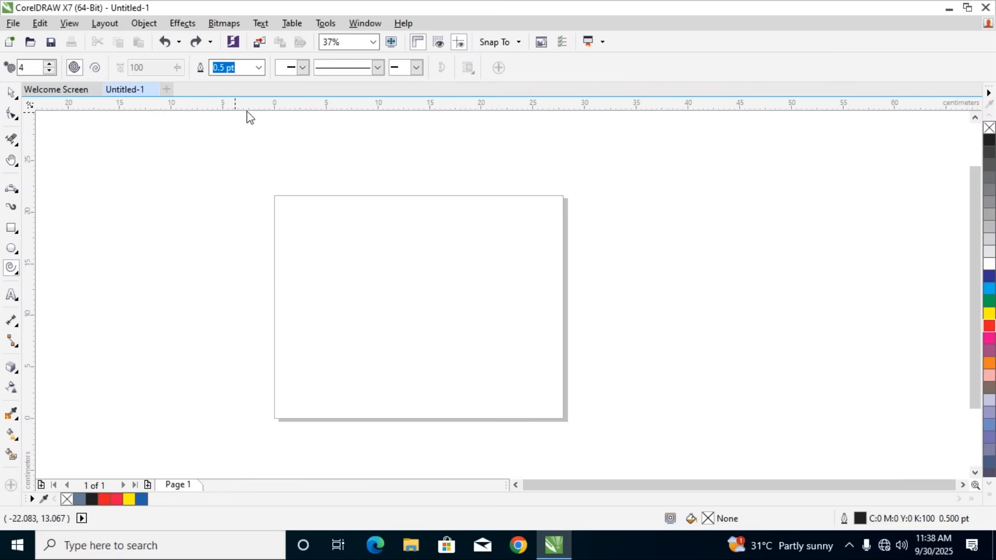
# Draw a 2-revolution spiral about 18.6 by 16.6 cm and a larger 10-revolution spiral, deleting each one
pyautogui.click(51, 73)
pyautogui.click(51, 73)
pyautogui.click(51, 73)
pyautogui.click(49, 64)
pyautogui.moveTo(96, 264); pyautogui.dragTo(289, 438)
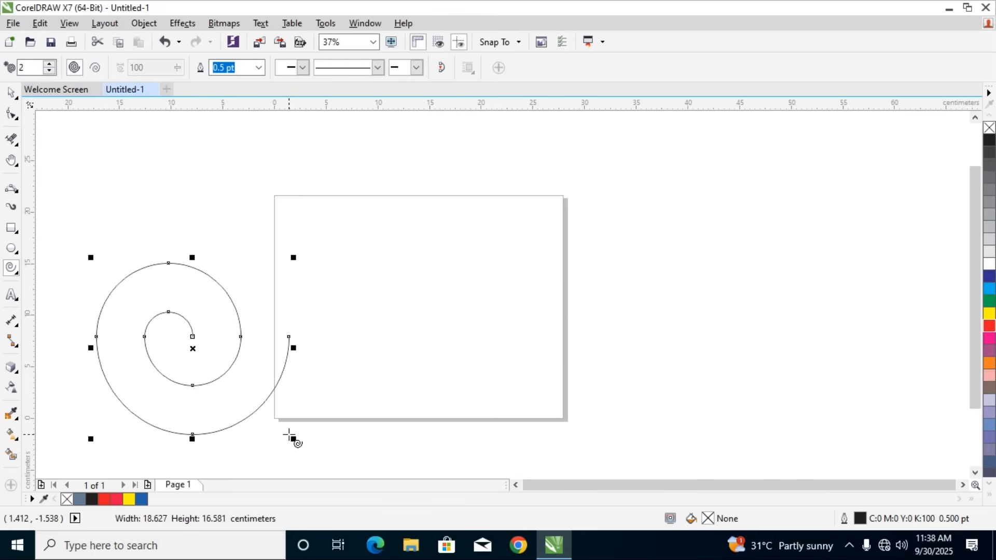
pyautogui.press('Delete')
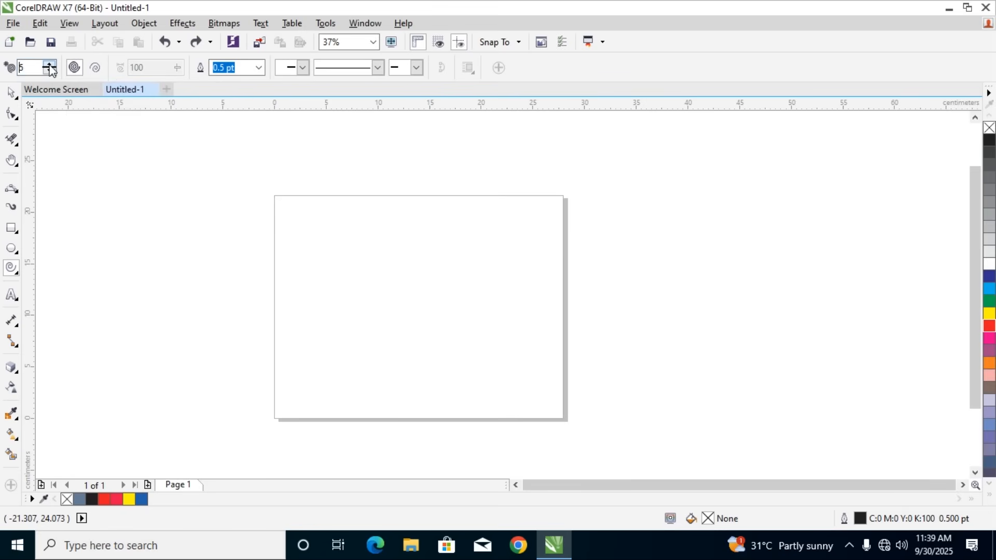
pyautogui.moveTo(110, 206); pyautogui.dragTo(334, 443)
pyautogui.press('Delete')
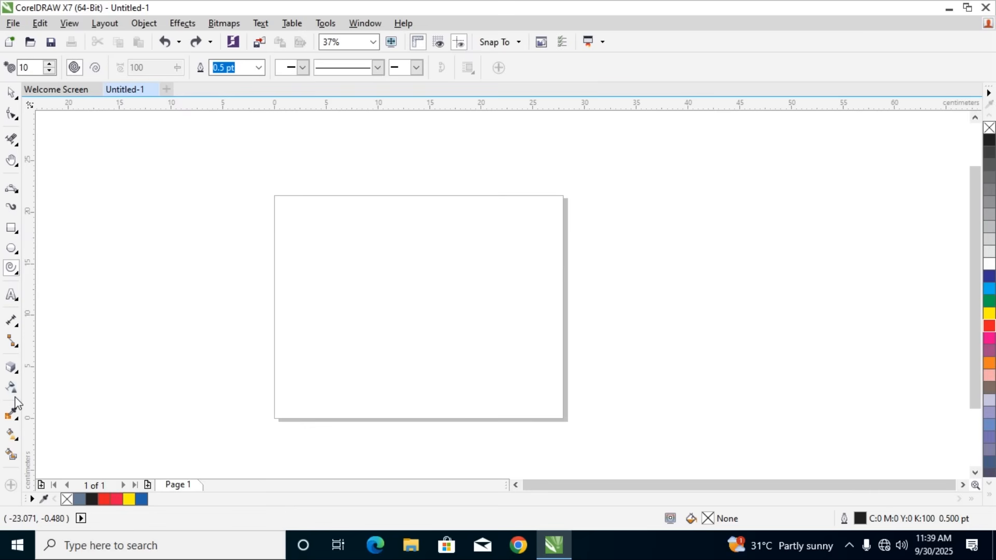
# Draw the lightning bolt from Basic Shapes twice, the second about 11.5 by 22.2 cm, undoing each one
pyautogui.click(15, 273)
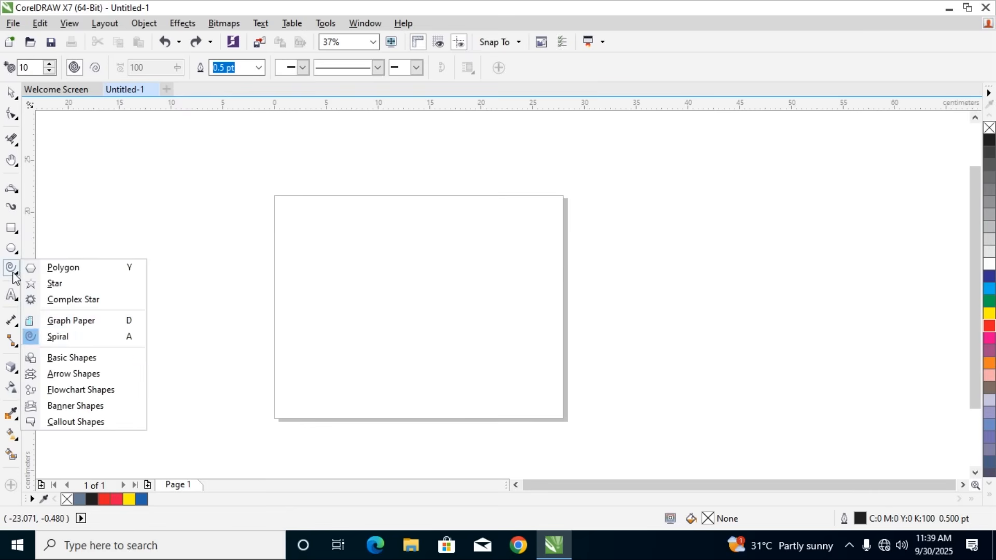
pyautogui.click(61, 359)
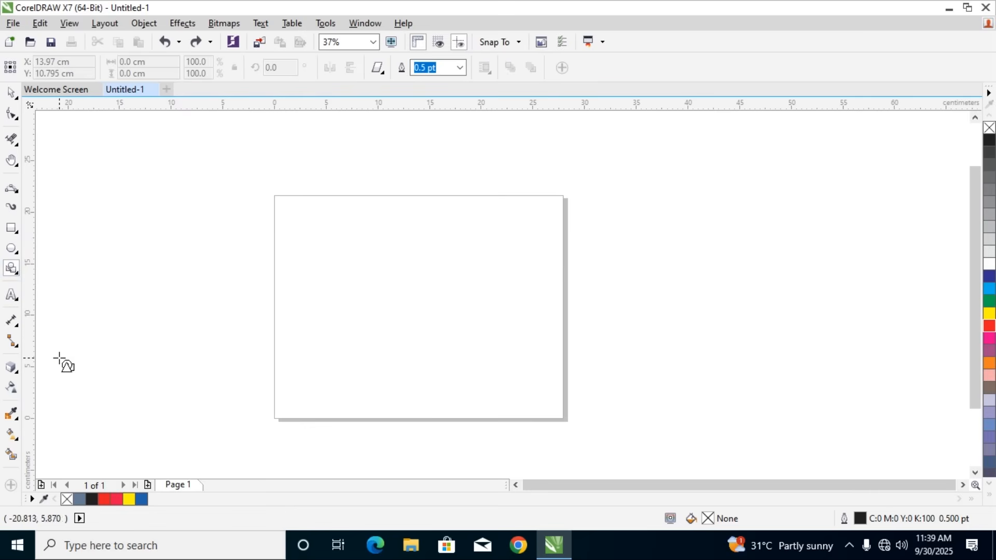
pyautogui.click(383, 74)
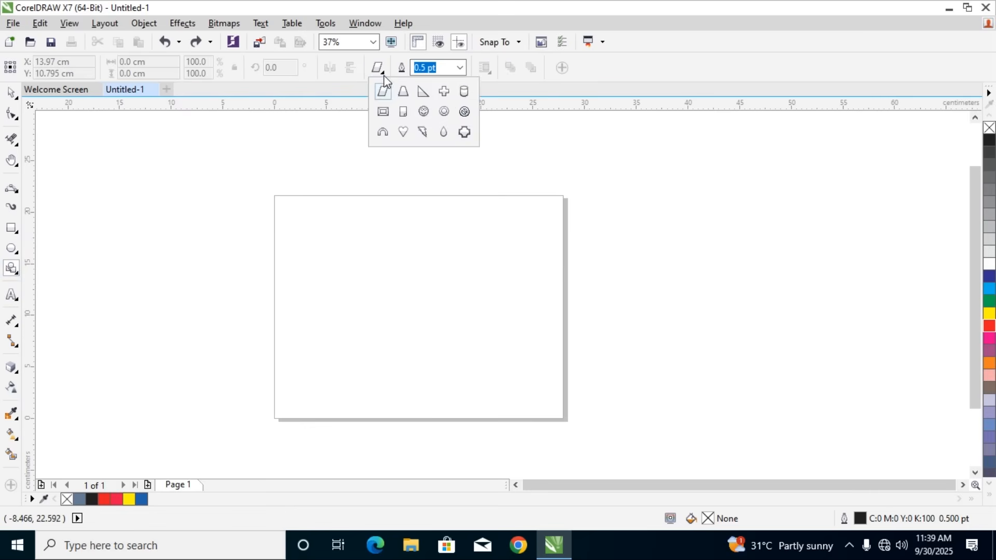
pyautogui.click(423, 134)
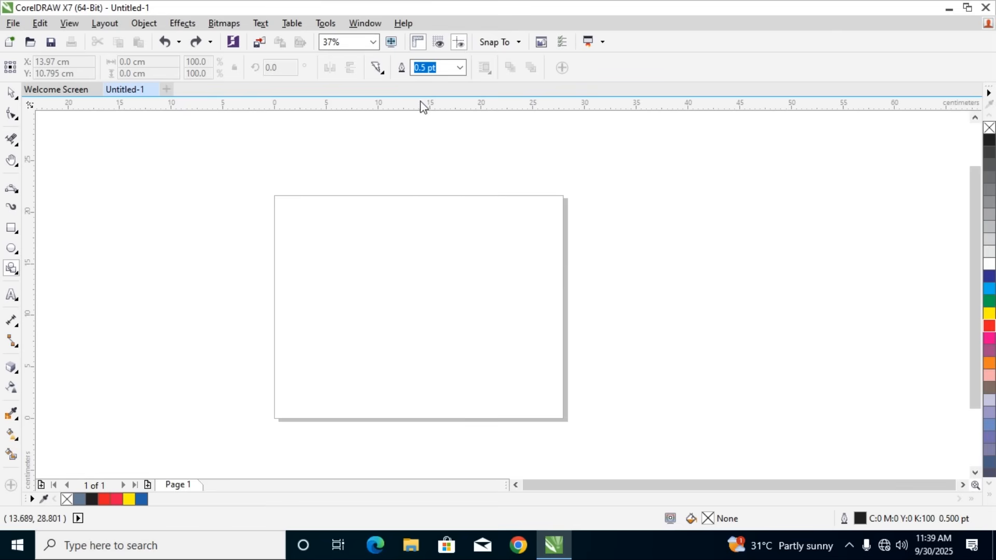
pyautogui.moveTo(174, 178); pyautogui.dragTo(248, 387)
pyautogui.hotkey('ctrl', 'z')
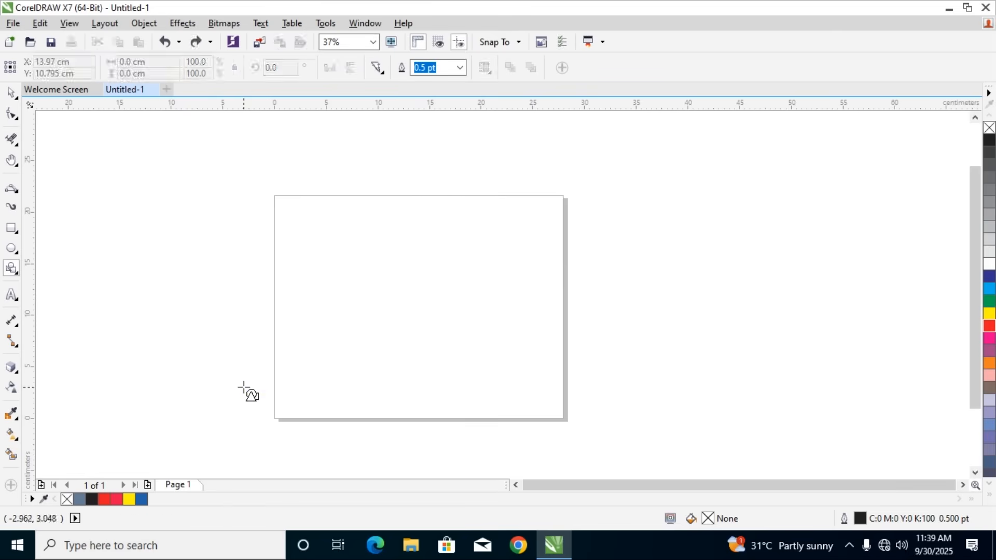
pyautogui.moveTo(166, 167); pyautogui.dragTo(283, 390)
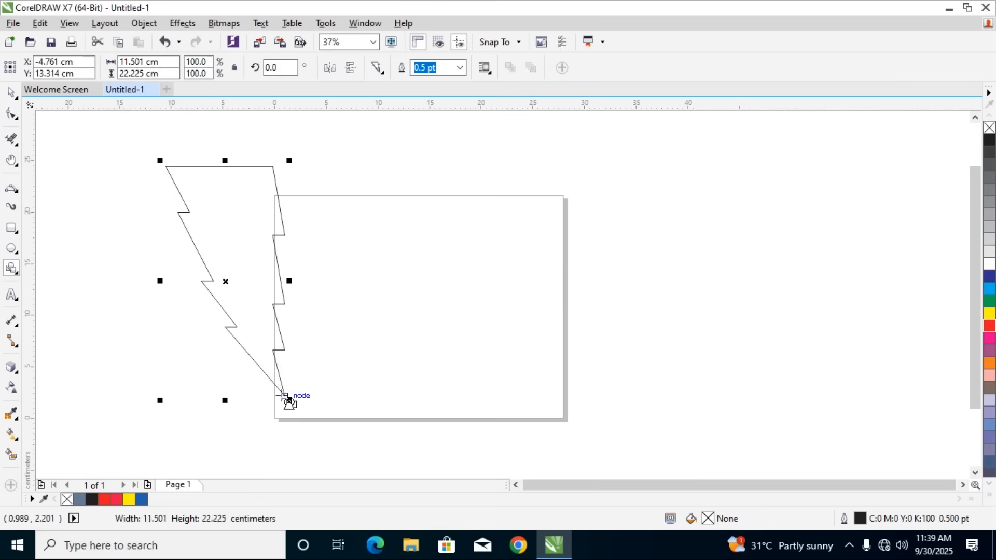
pyautogui.hotkey('ctrl', 'z')
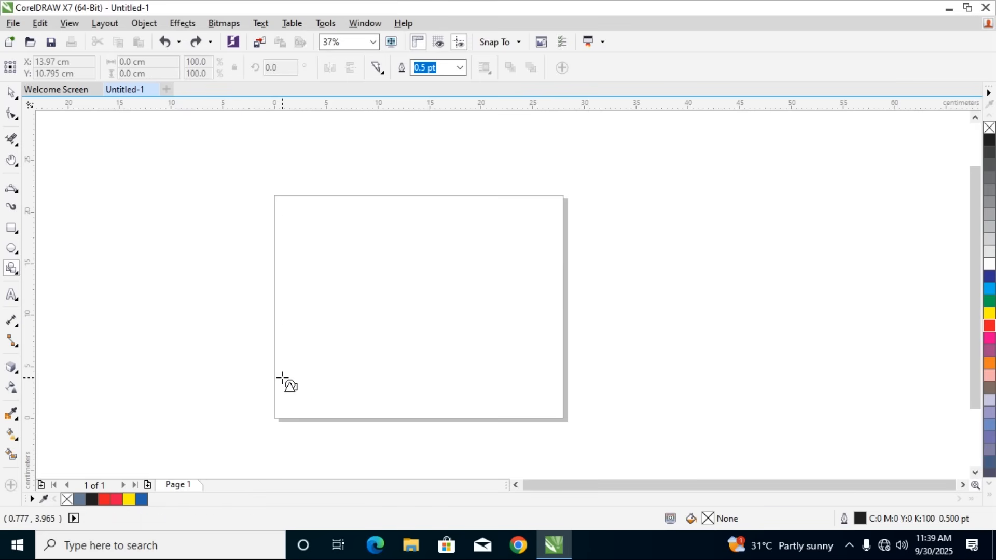
# Draw a teardrop basic shape about 11.4 by 19 cm left of the page and undo it
pyautogui.click(381, 74)
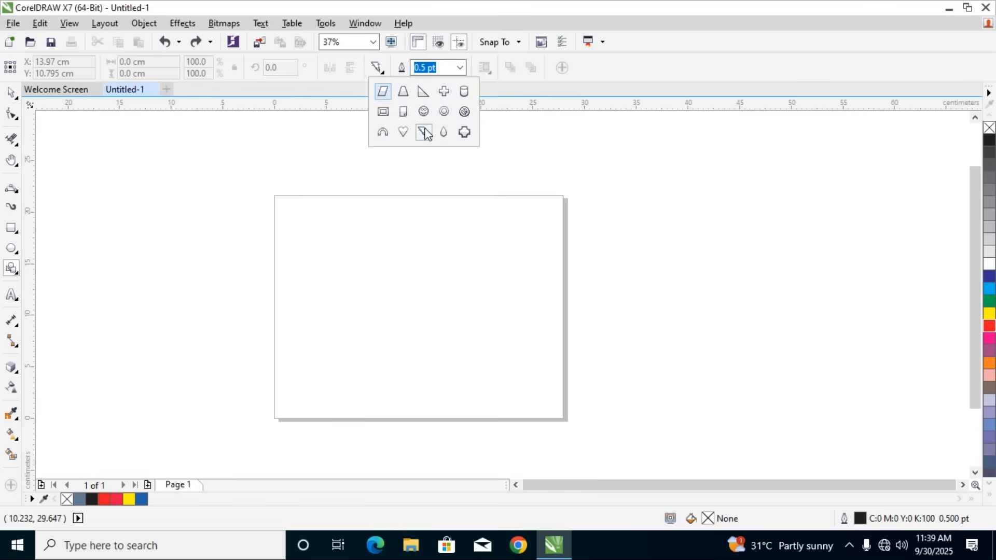
pyautogui.click(442, 132)
pyautogui.moveTo(95, 196); pyautogui.dragTo(219, 400)
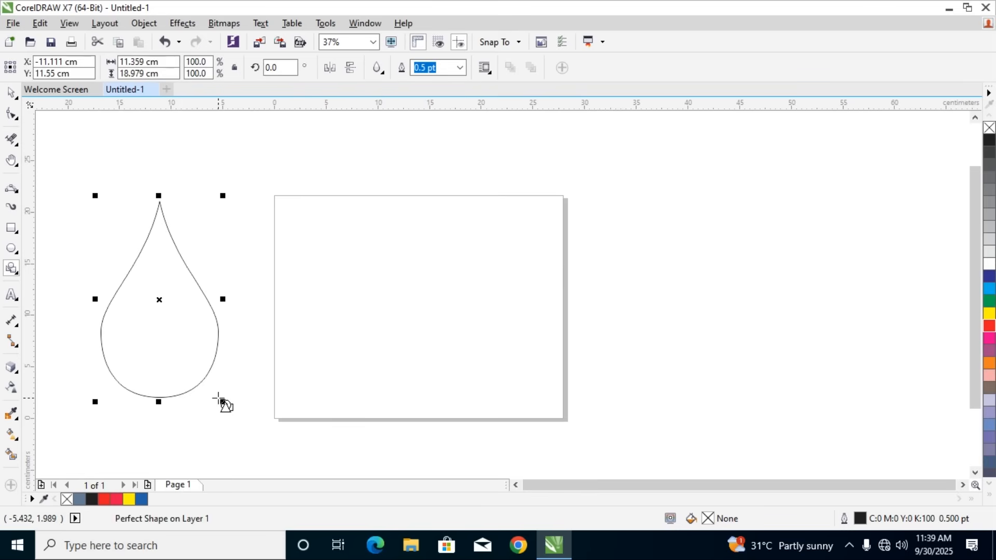
pyautogui.hotkey('ctrl', 'z')
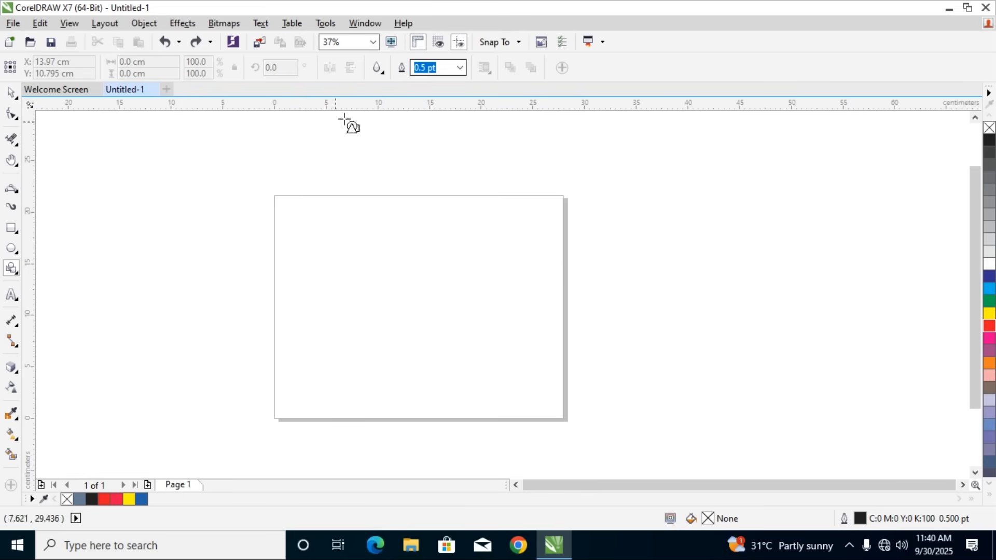
# Draw a cross basic shape beside the page's upper-left corner and undo it
pyautogui.click(378, 75)
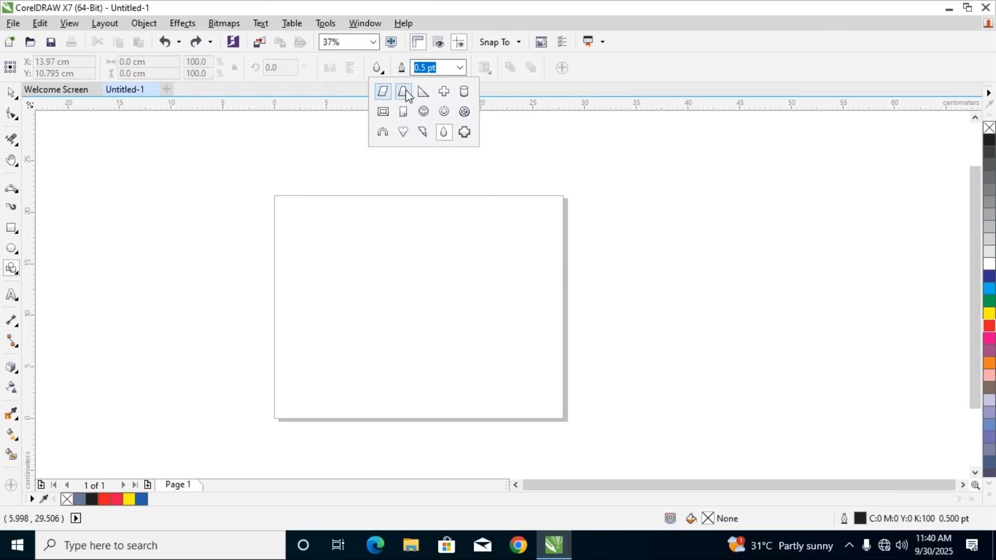
pyautogui.click(443, 91)
pyautogui.moveTo(178, 185); pyautogui.dragTo(261, 260)
pyautogui.hotkey('ctrl', 'z')
# Draw an arch basic shape left of the page and undo it
pyautogui.click(384, 73)
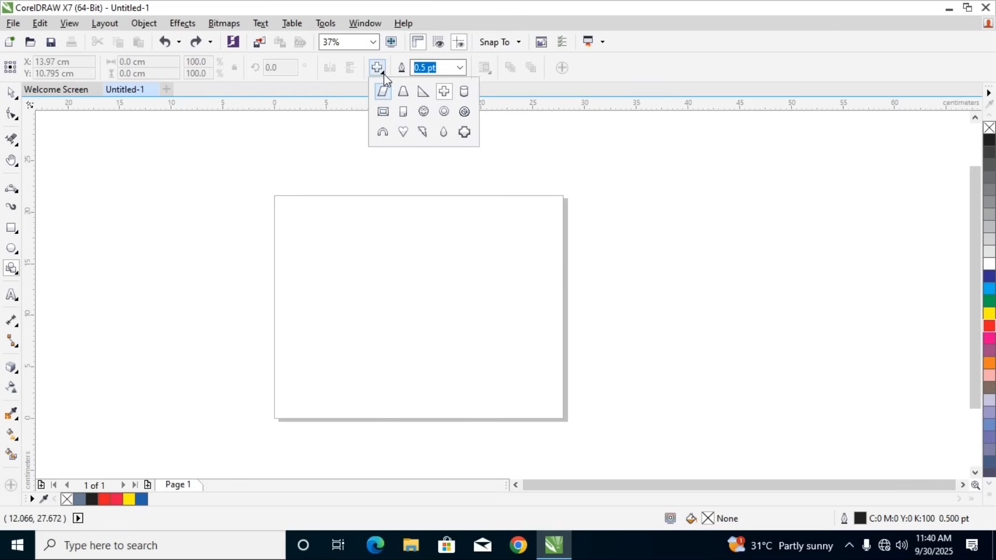
pyautogui.click(402, 134)
pyautogui.moveTo(155, 185); pyautogui.dragTo(249, 344)
pyautogui.hotkey('ctrl', 'z')
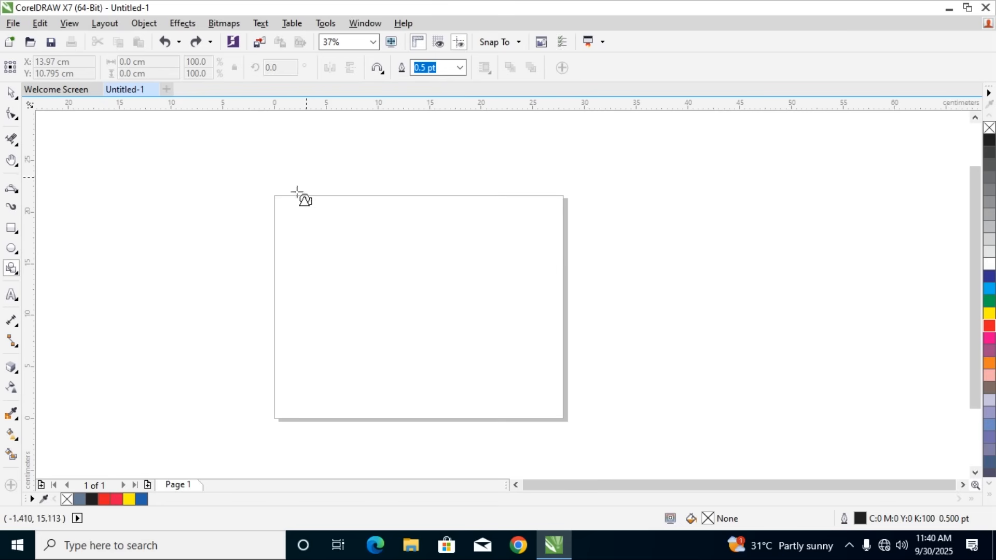
# Draw a trapezoid basic shape about 13.5 by 16.2 cm left of the page and fill it with red, M100 Y100
pyautogui.click(378, 69)
pyautogui.click(403, 93)
pyautogui.moveTo(129, 196); pyautogui.dragTo(279, 372)
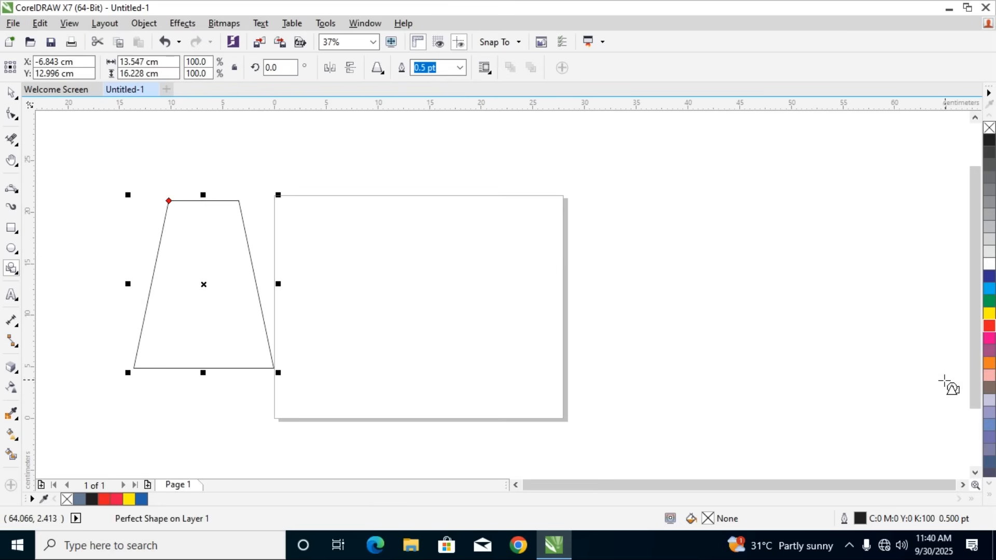
pyautogui.click(988, 326)
# Select the red trapezoid and delete it
pyautogui.click(10, 94)
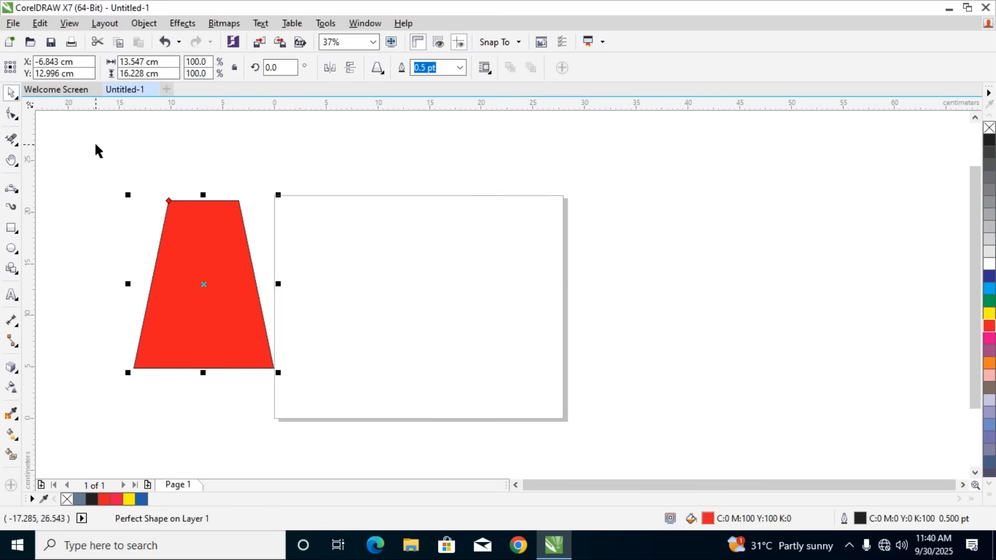
pyautogui.moveTo(78, 167); pyautogui.dragTo(352, 458)
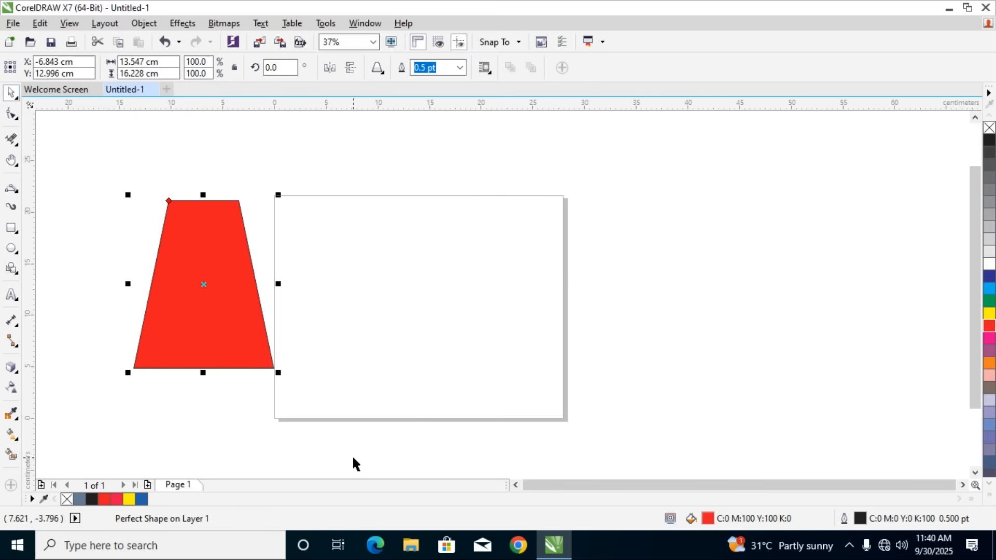
pyautogui.press('Delete')
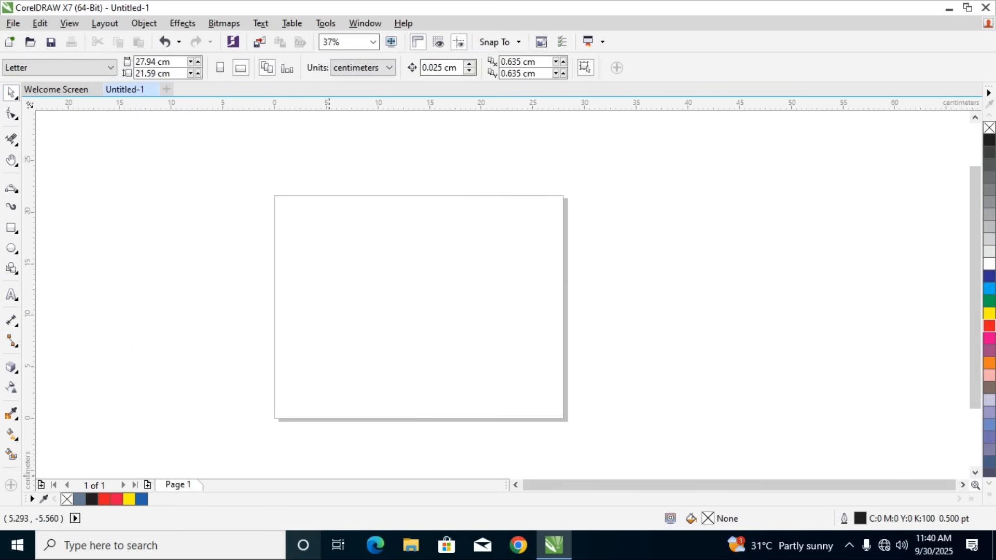
# Draw a right-pointing arrow shape about 29.4 by 11.5 cm across the page's left edge and undo it
pyautogui.click(15, 275)
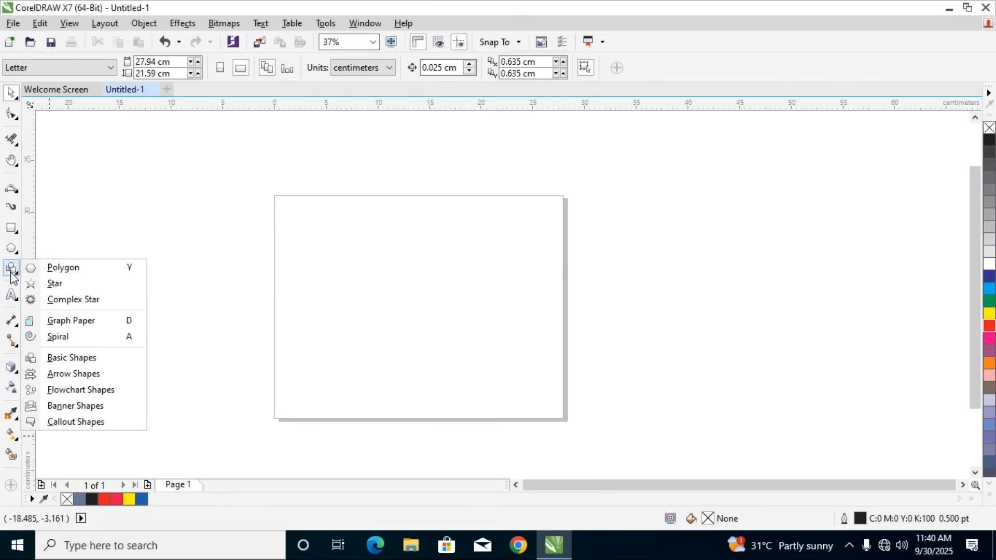
pyautogui.click(64, 373)
pyautogui.click(380, 73)
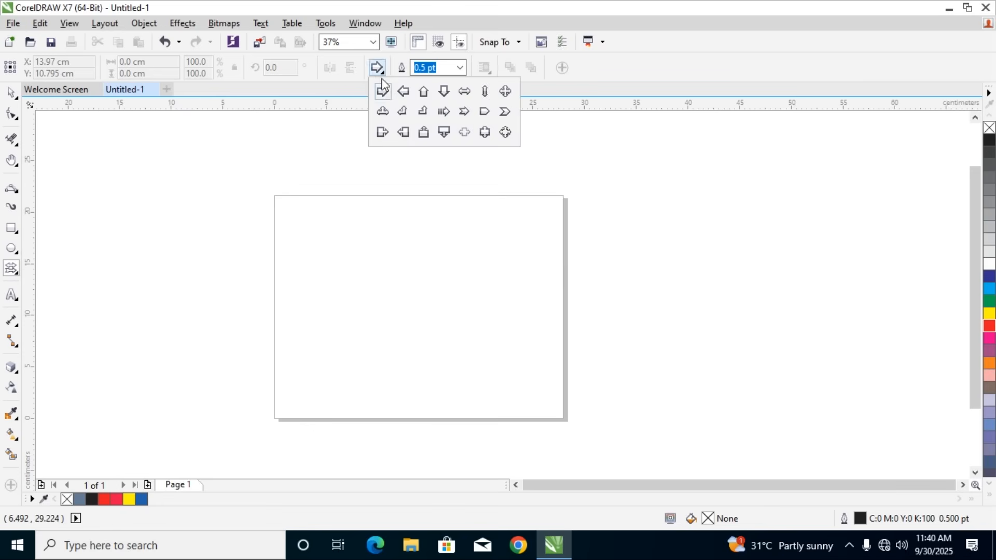
pyautogui.click(176, 180)
pyautogui.moveTo(162, 185); pyautogui.dragTo(466, 304)
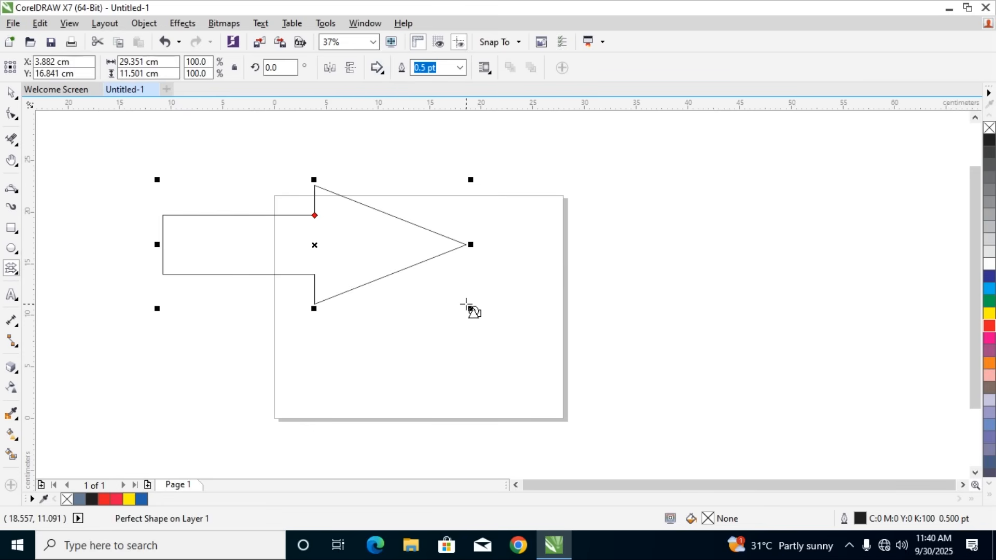
pyautogui.hotkey('ctrl', 'z')
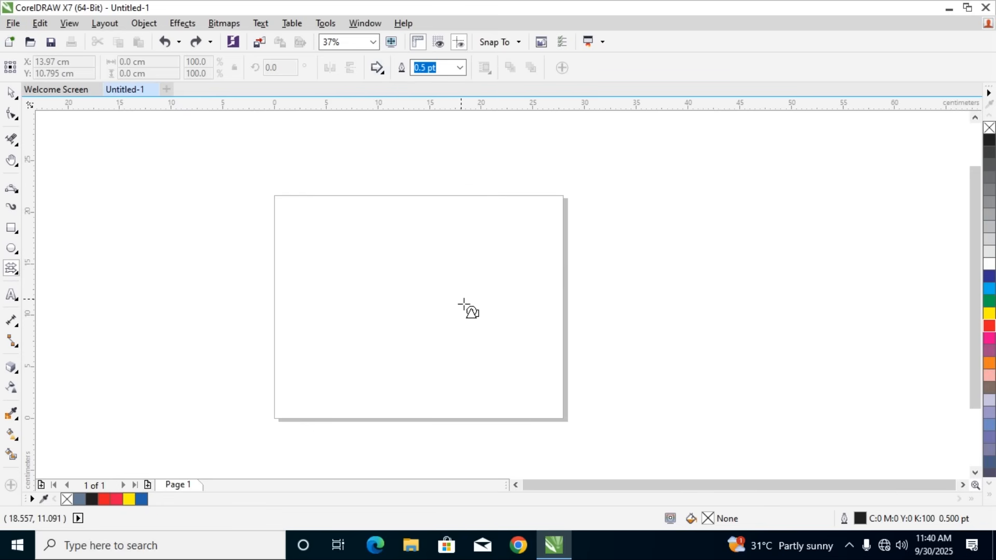
# Draw a left-pointing arrow shape about 31.9 by 17.4 cm across the page's left edge
pyautogui.click(380, 71)
pyautogui.click(405, 94)
pyautogui.moveTo(182, 199); pyautogui.dragTo(515, 383)
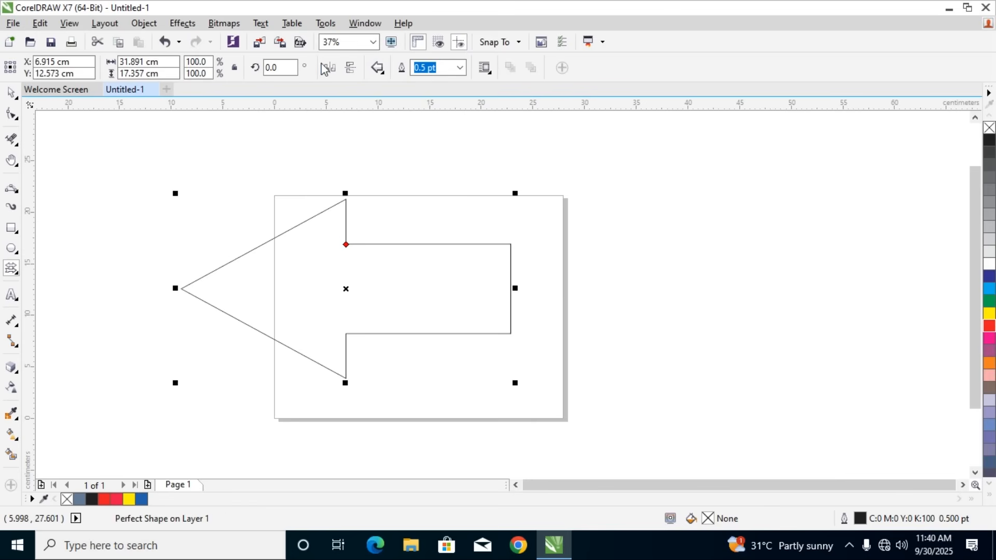
# Mirror the left-pointing arrow repeatedly, both vertically and horizontally, and delete it
pyautogui.click(351, 69)
pyautogui.click(329, 68)
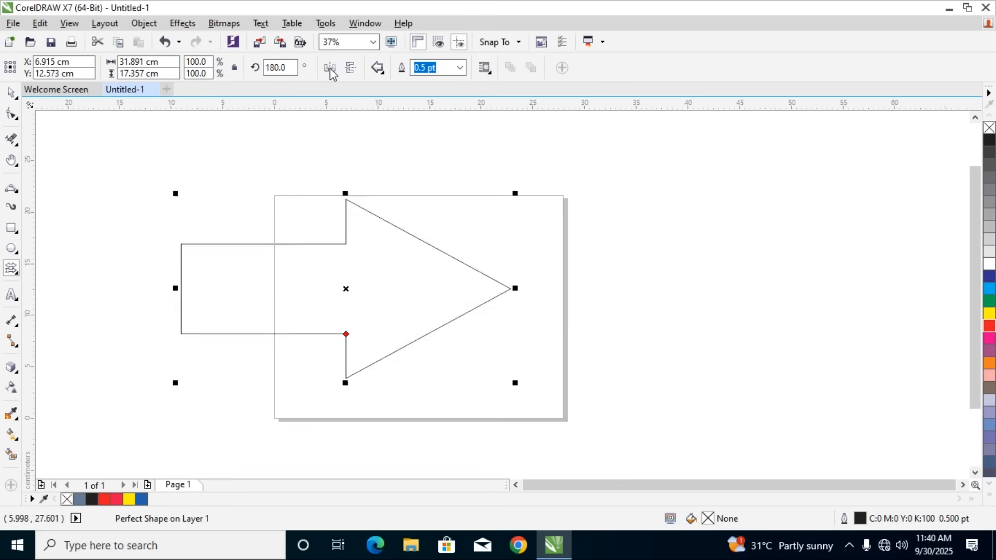
pyautogui.click(330, 68)
pyautogui.click(330, 68)
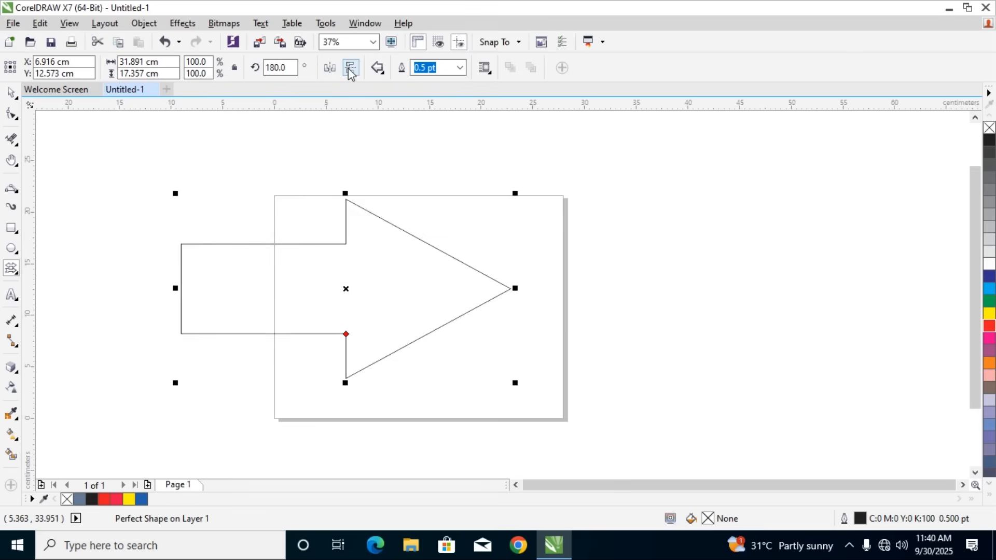
pyautogui.click(329, 69)
pyautogui.click(351, 68)
pyautogui.click(329, 68)
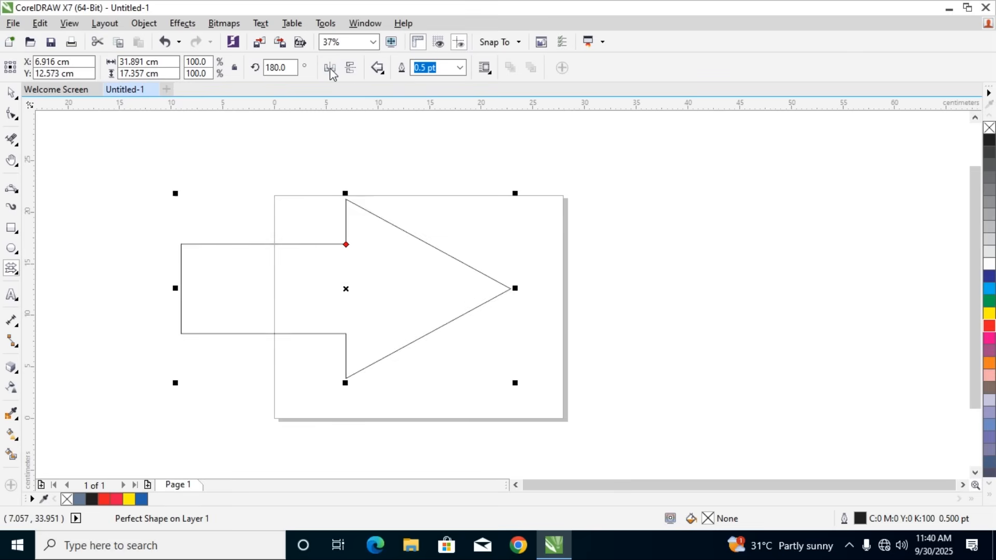
pyautogui.click(330, 68)
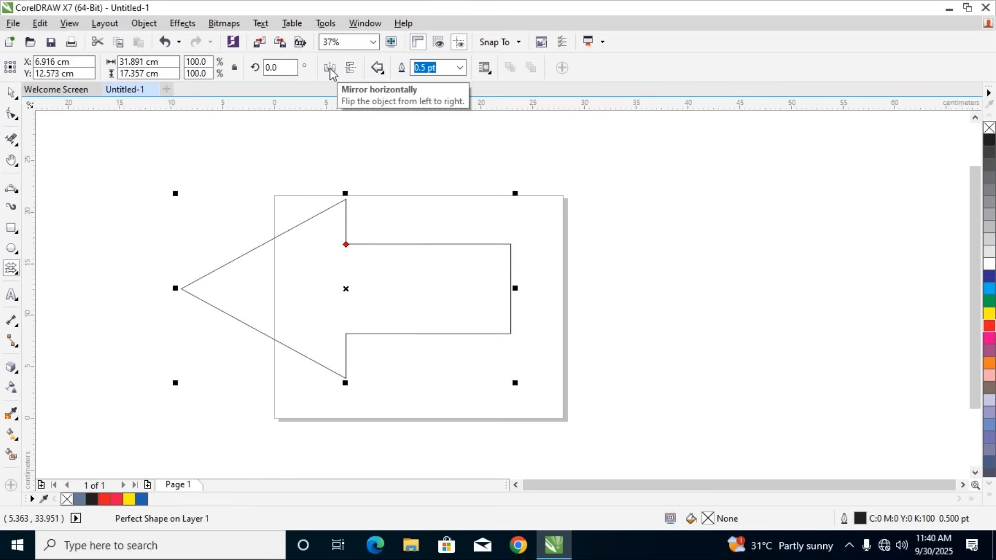
pyautogui.press('Delete')
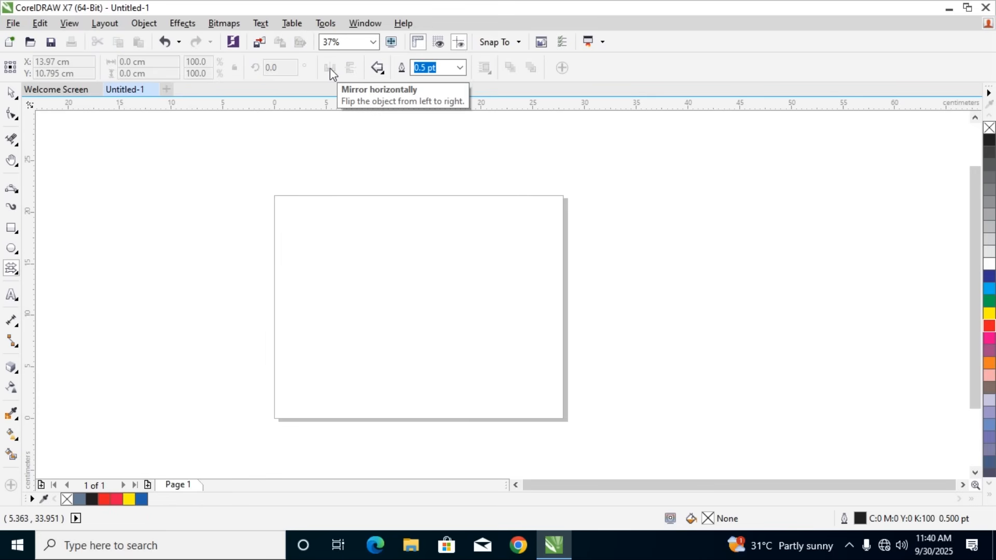
# Draw an upward-pointing arrow shape about 9.8 by 17.1 cm left of the page
pyautogui.click(379, 73)
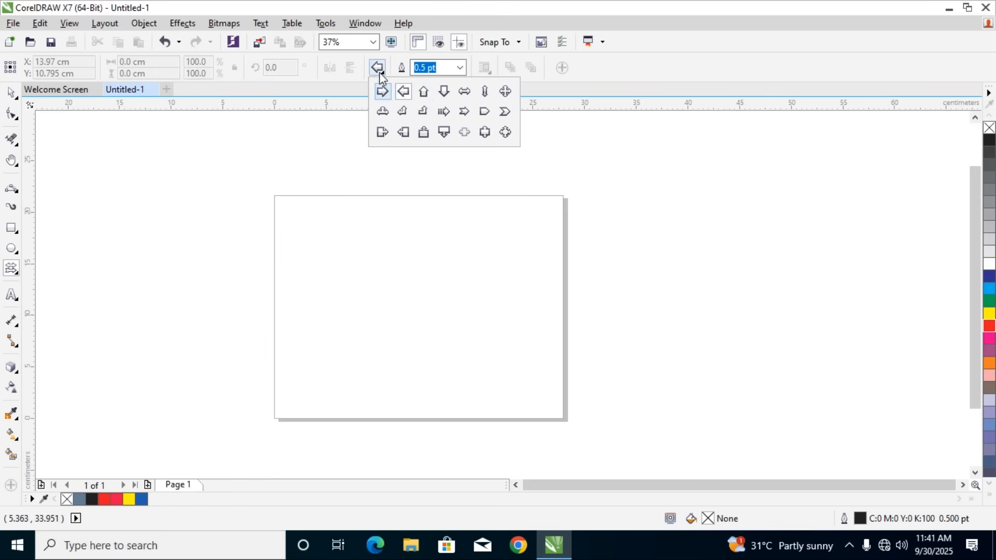
pyautogui.click(423, 92)
pyautogui.moveTo(151, 215); pyautogui.dragTo(254, 392)
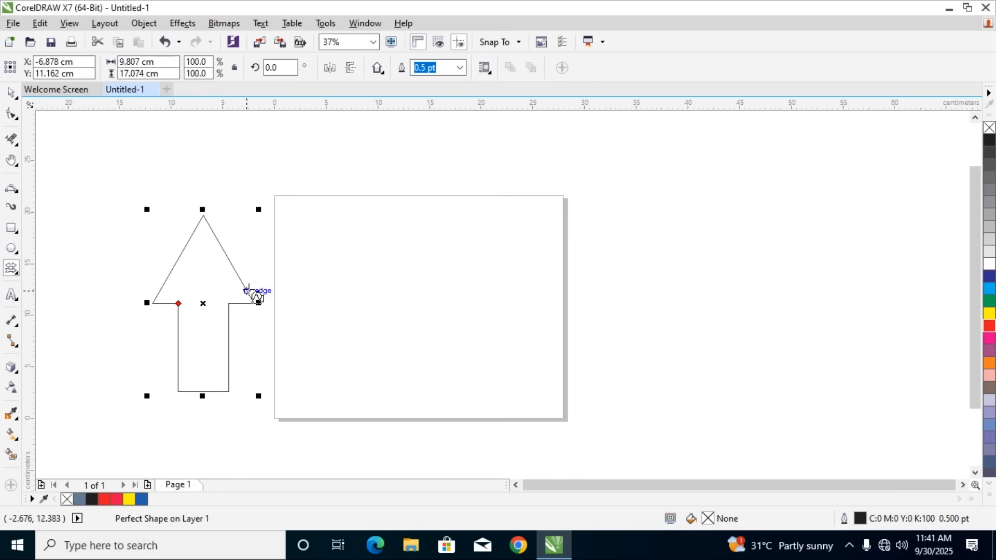
# Flip the upward-pointing arrow horizontally and vertically several times, undo the last flip, and delete the arrow
pyautogui.click(332, 72)
pyautogui.click(330, 75)
pyautogui.click(351, 75)
pyautogui.click(351, 75)
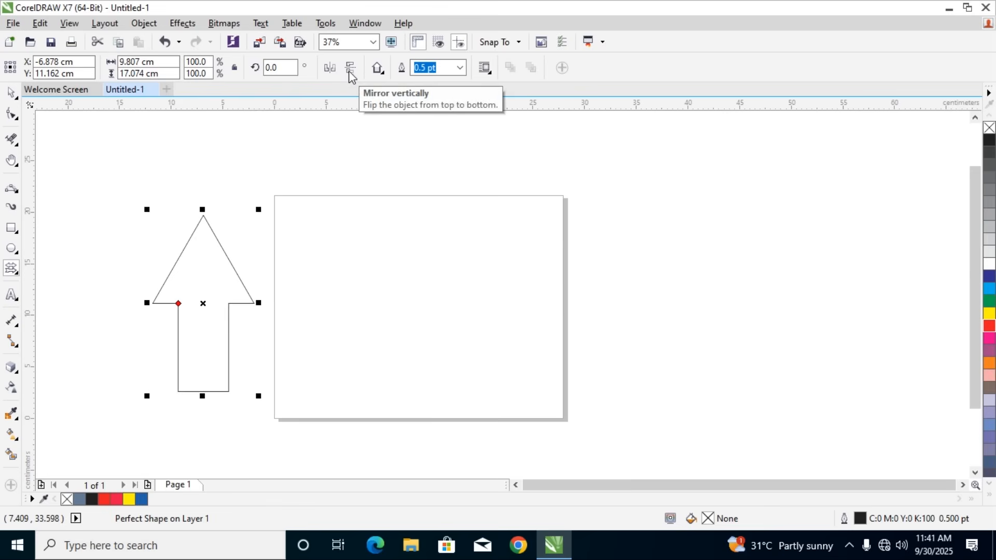
pyautogui.click(348, 71)
pyautogui.click(346, 70)
pyautogui.click(336, 73)
pyautogui.hotkey('ctrl', 'z')
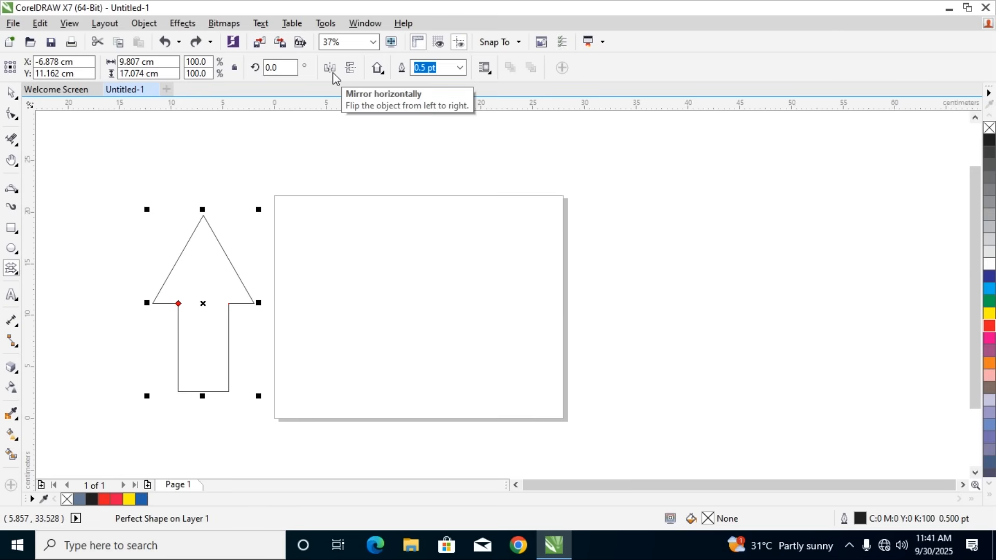
pyautogui.press('Delete')
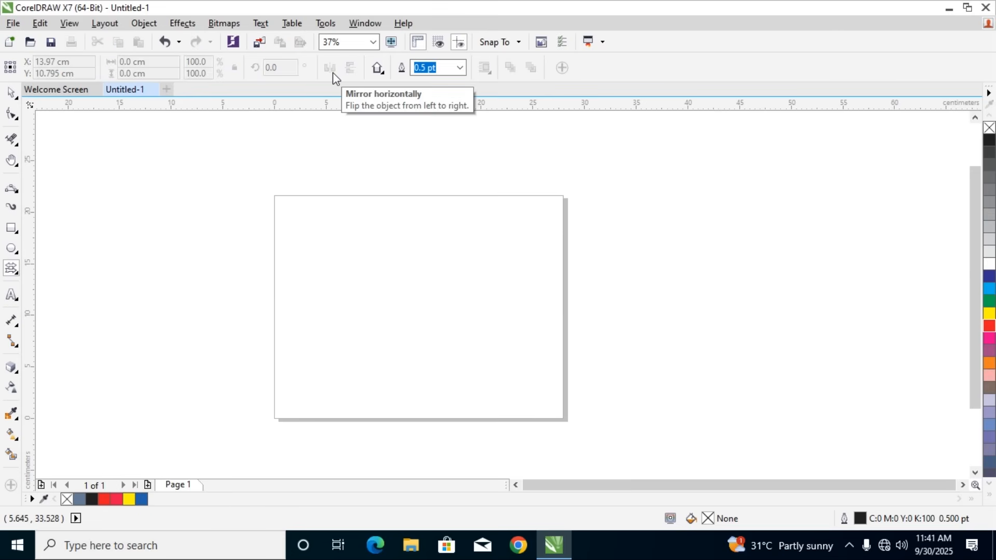
# Draw a small chevron arrow shape about 2.8 by 1.6 cm near the page's upper edge and delete it
pyautogui.click(378, 75)
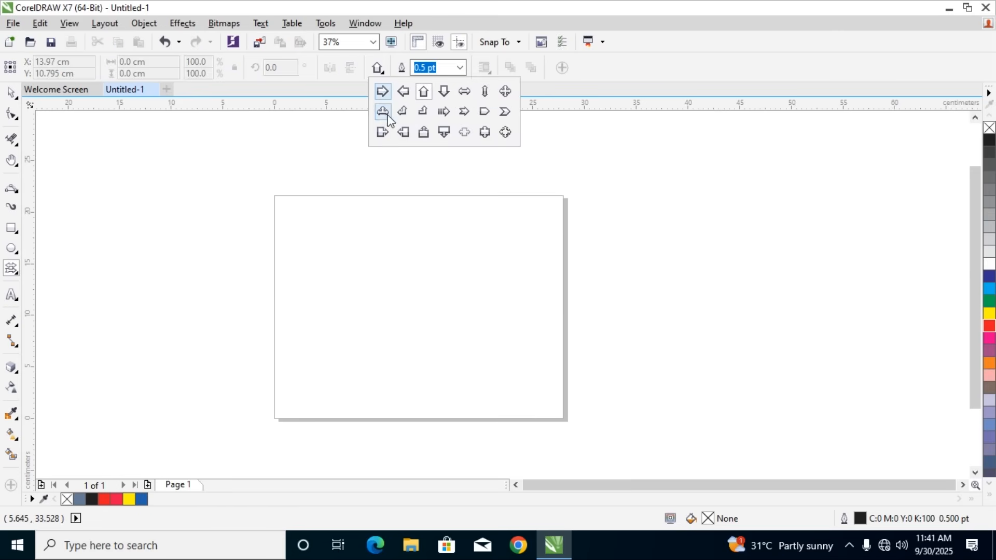
pyautogui.click(504, 112)
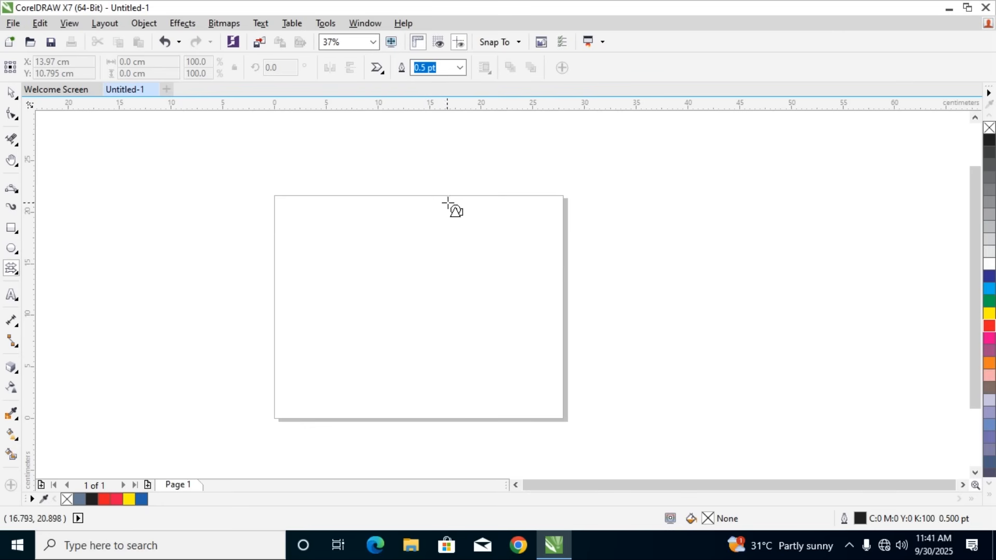
pyautogui.moveTo(430, 206); pyautogui.dragTo(463, 226)
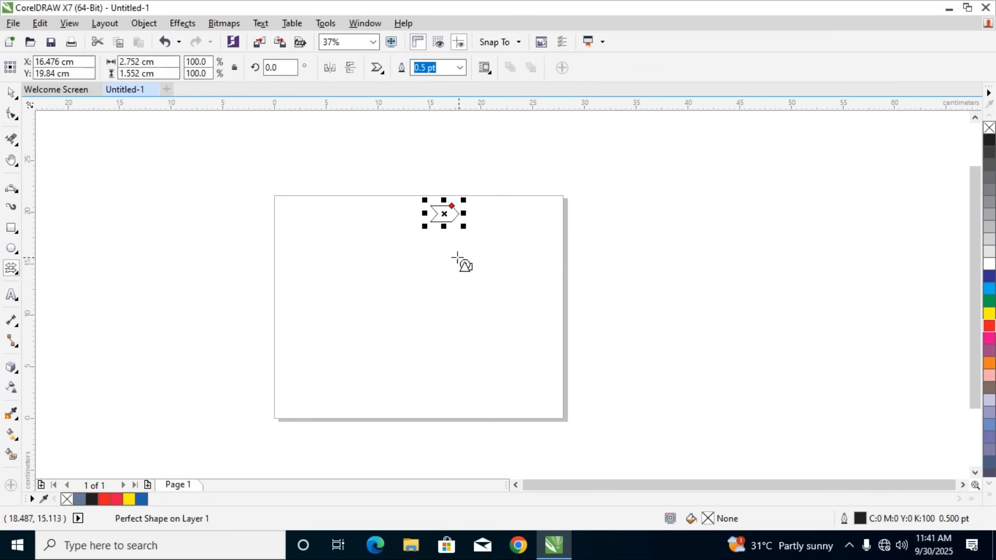
pyautogui.click(11, 93)
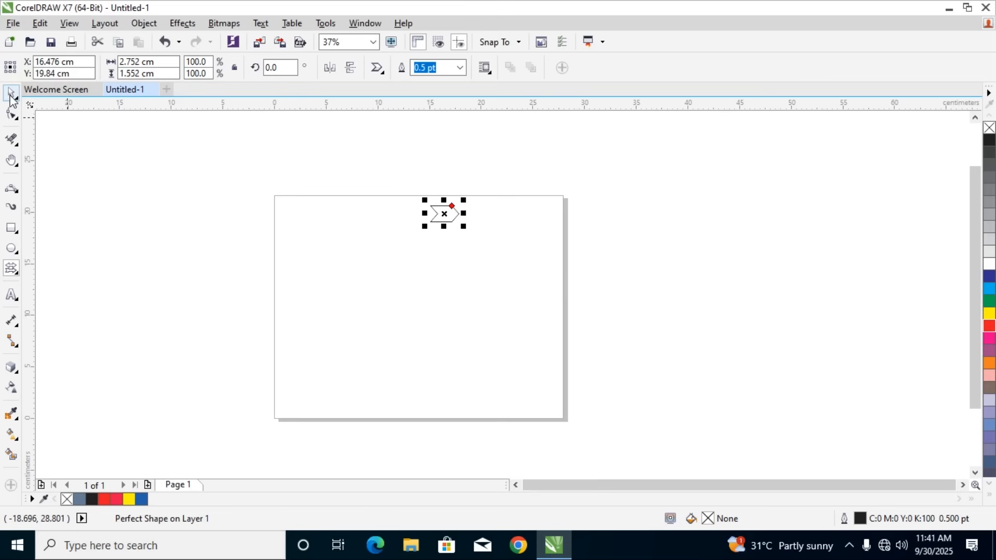
pyautogui.click(368, 223)
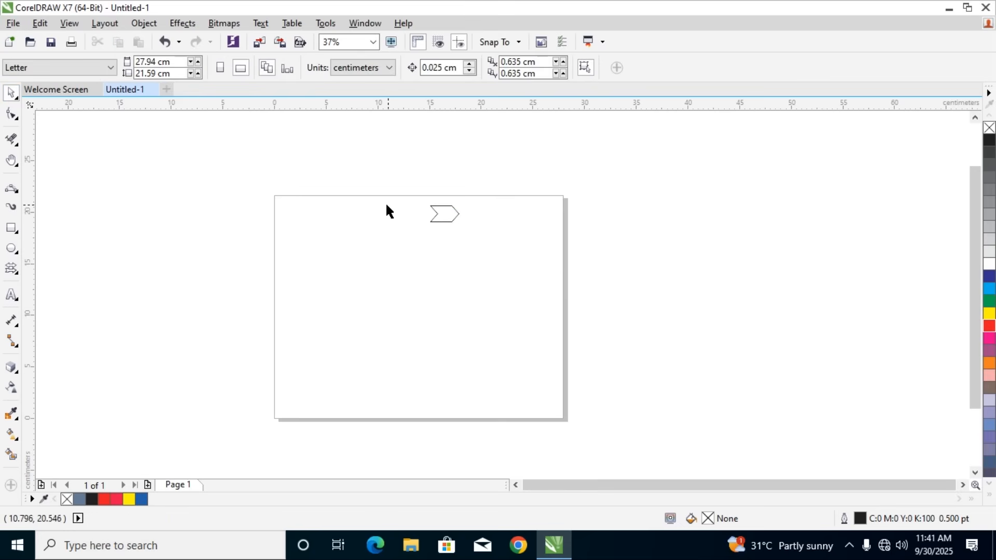
pyautogui.hotkey('ctrl', 'a')
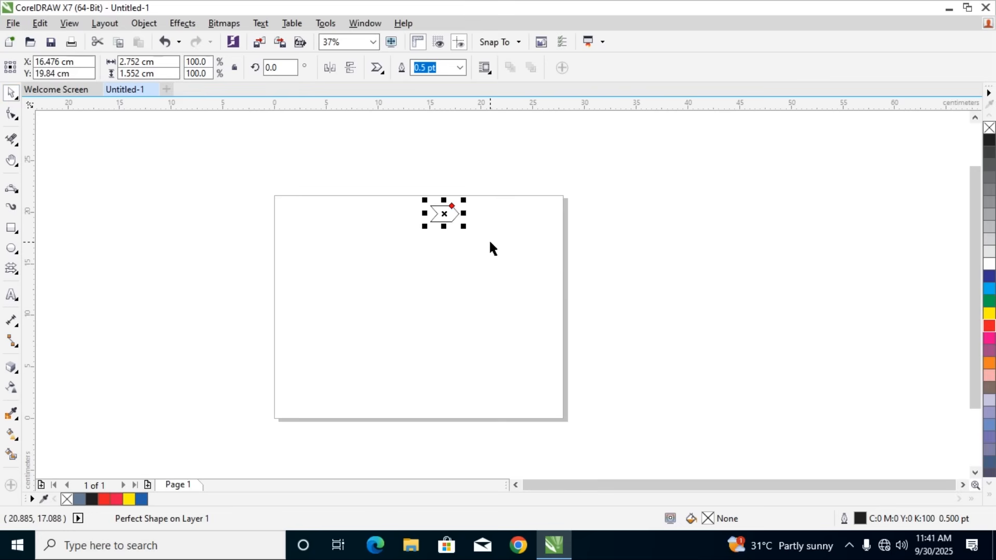
pyautogui.press('Delete')
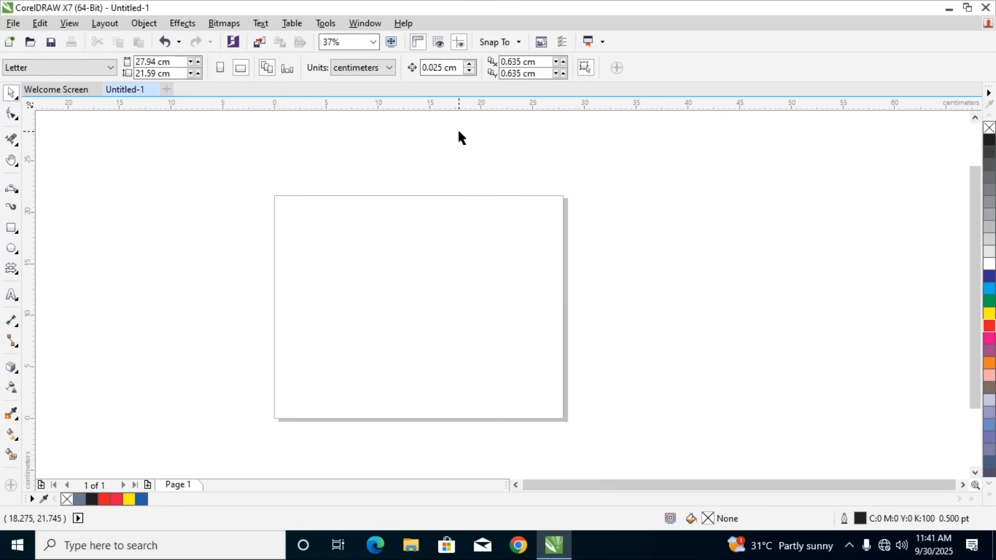
# Examine the preset arrow styles offered by the Arrow Shapes tool
pyautogui.click(12, 276)
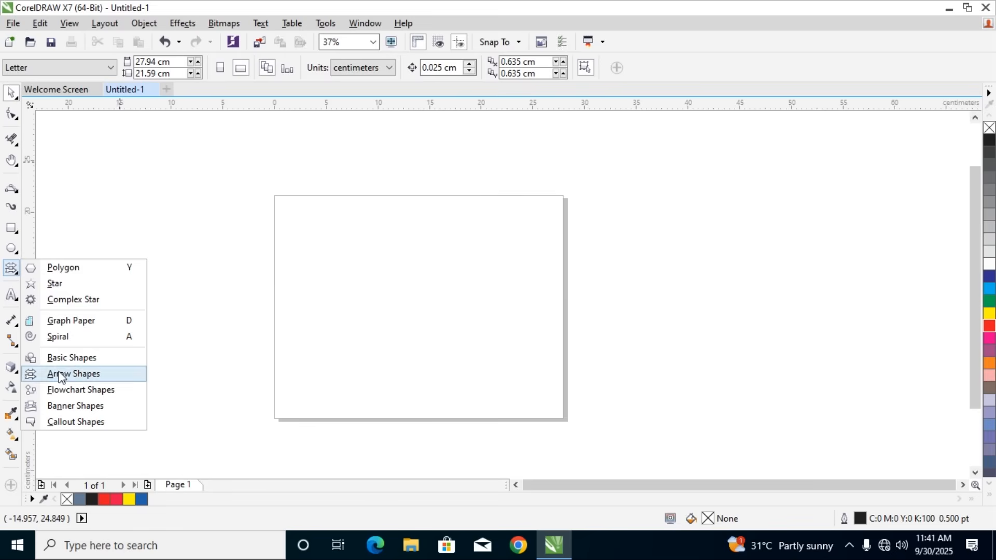
pyautogui.click(83, 373)
pyautogui.click(380, 72)
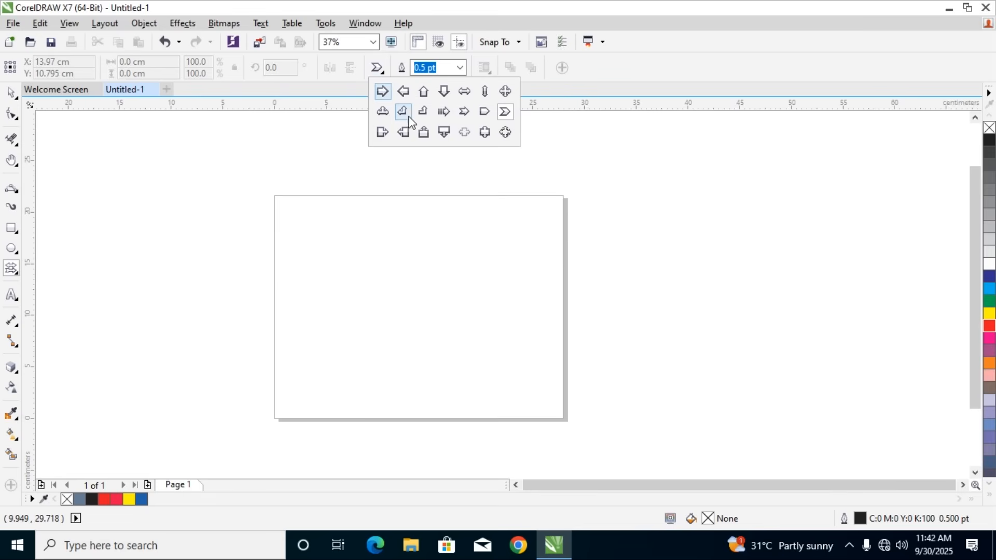
pyautogui.click(850, 549)
pyautogui.click(835, 516)
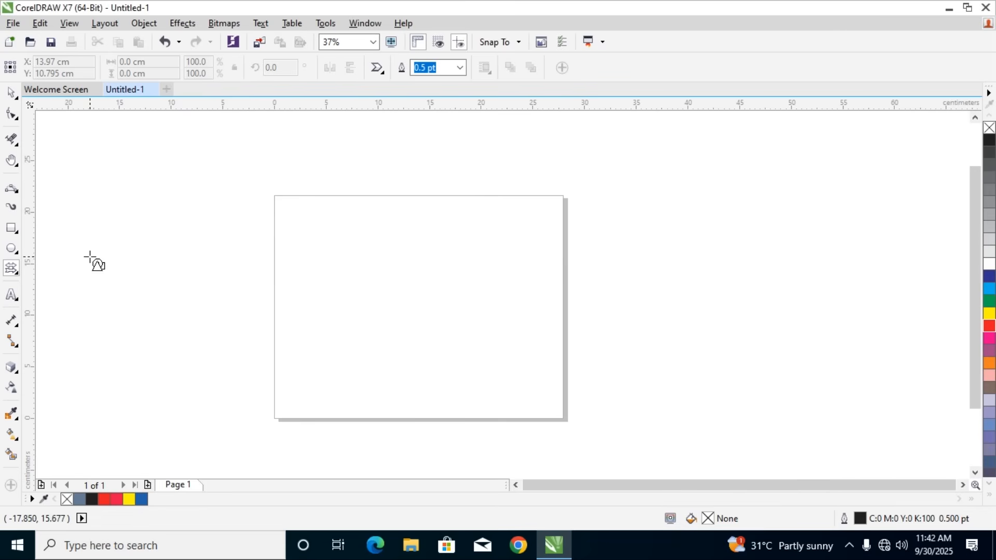
pyautogui.click(377, 68)
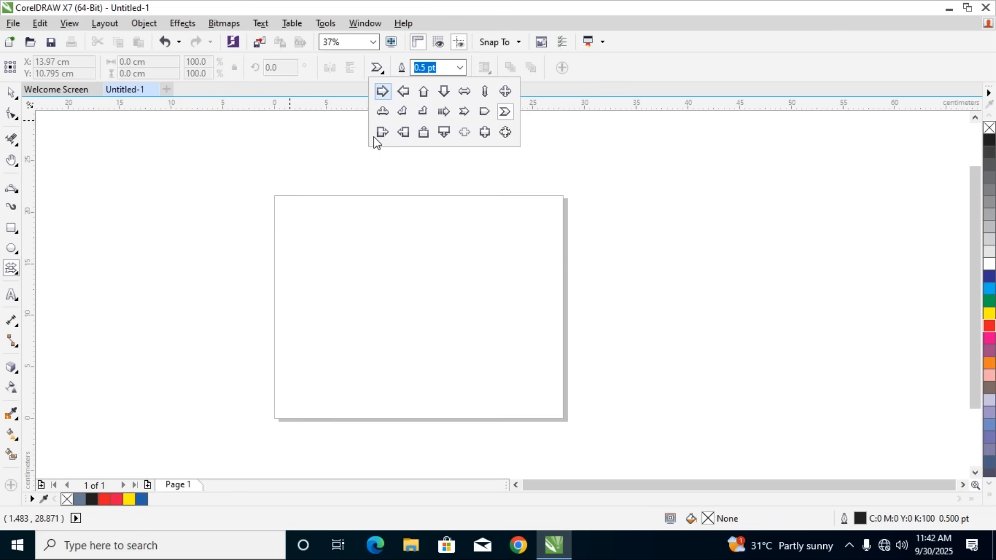
# Draw a wavy flag-like flowchart shape about 21 by 5.3 cm on the upper half of the page and delete it
pyautogui.click(13, 271)
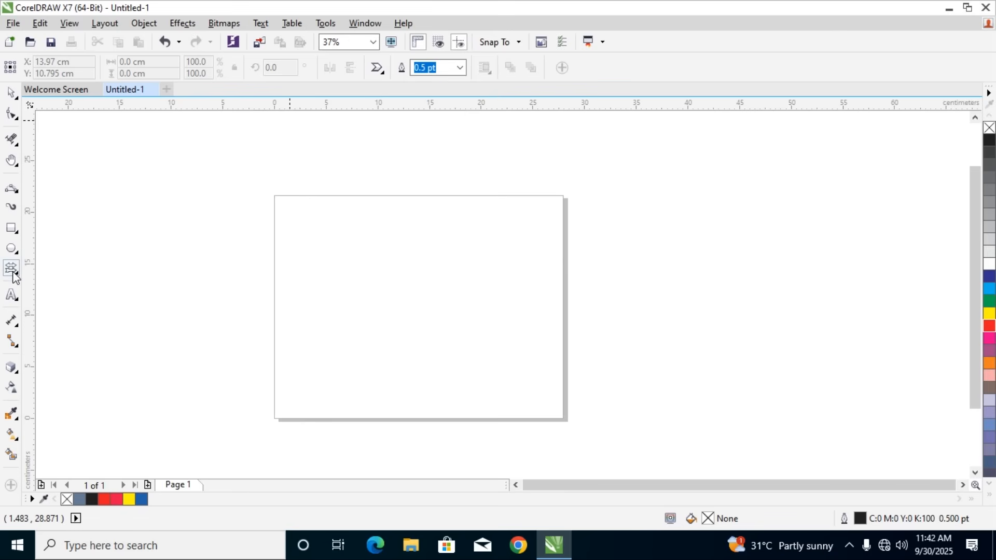
pyautogui.click(14, 276)
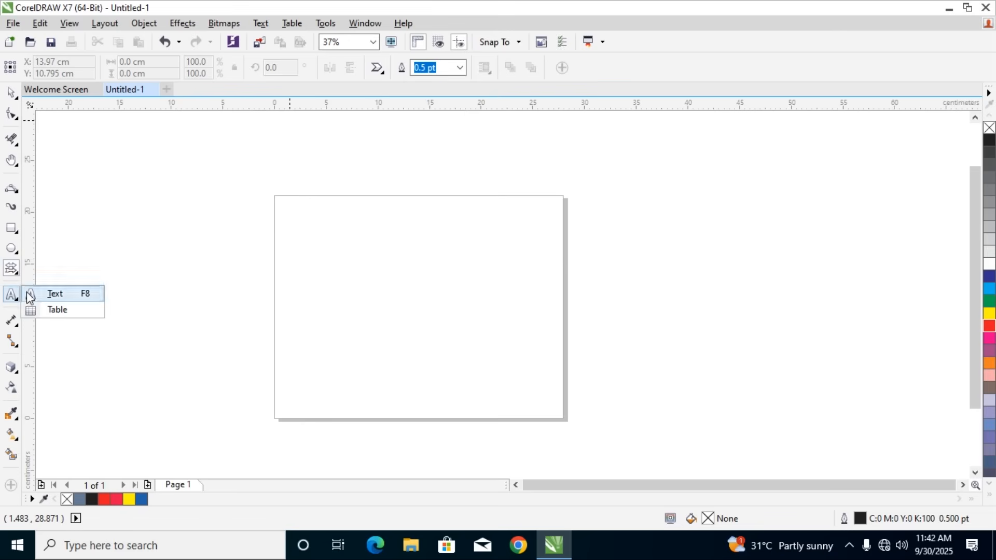
pyautogui.moveTo(16, 272)
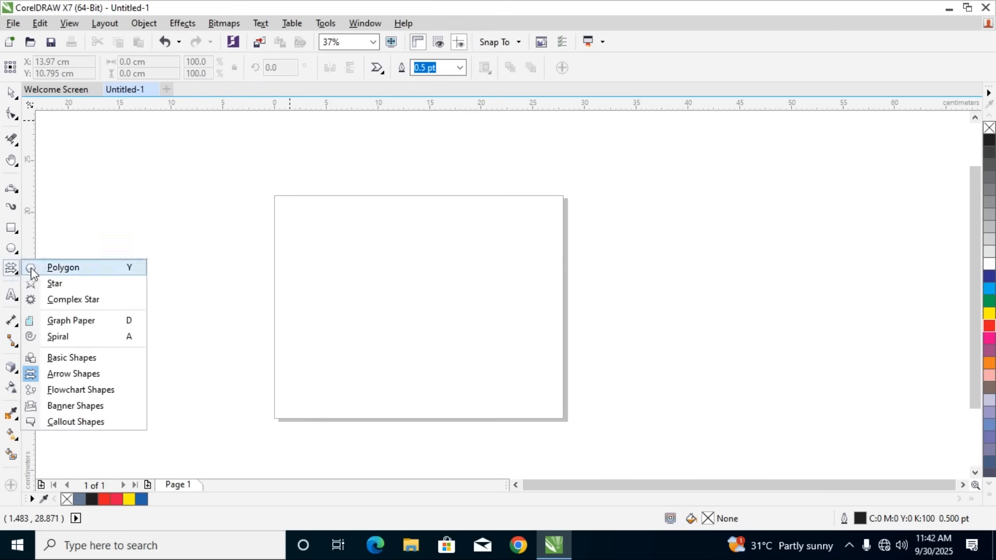
pyautogui.click(97, 395)
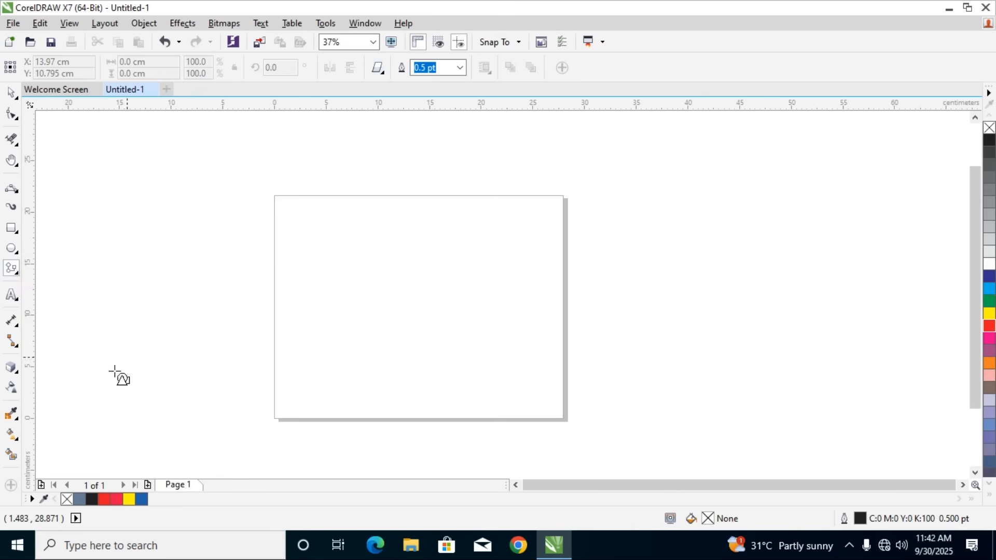
pyautogui.click(382, 74)
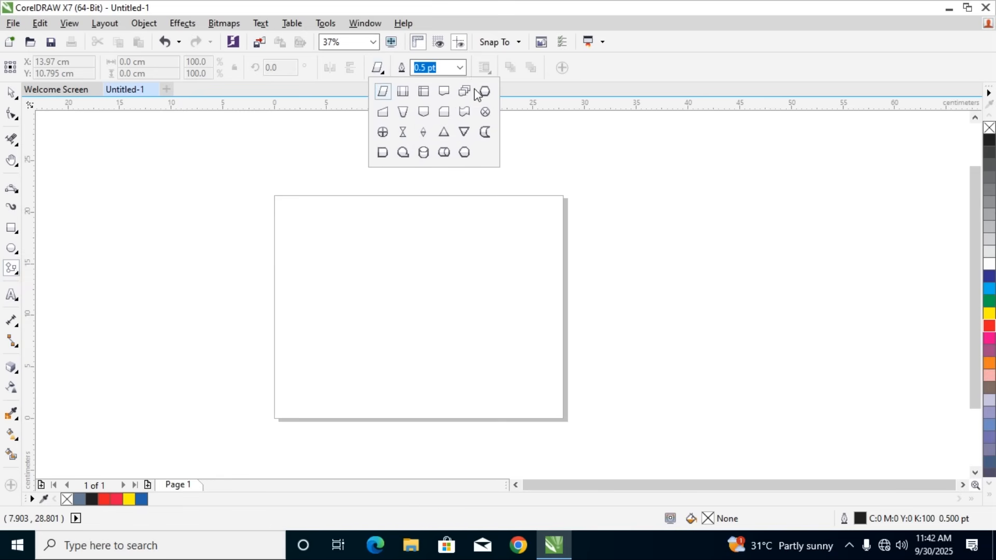
pyautogui.click(464, 112)
pyautogui.moveTo(317, 241)
pyautogui.mouseDown()
pyautogui.moveTo(465, 303)
pyautogui.moveTo(535, 297)
pyautogui.mouseUp()
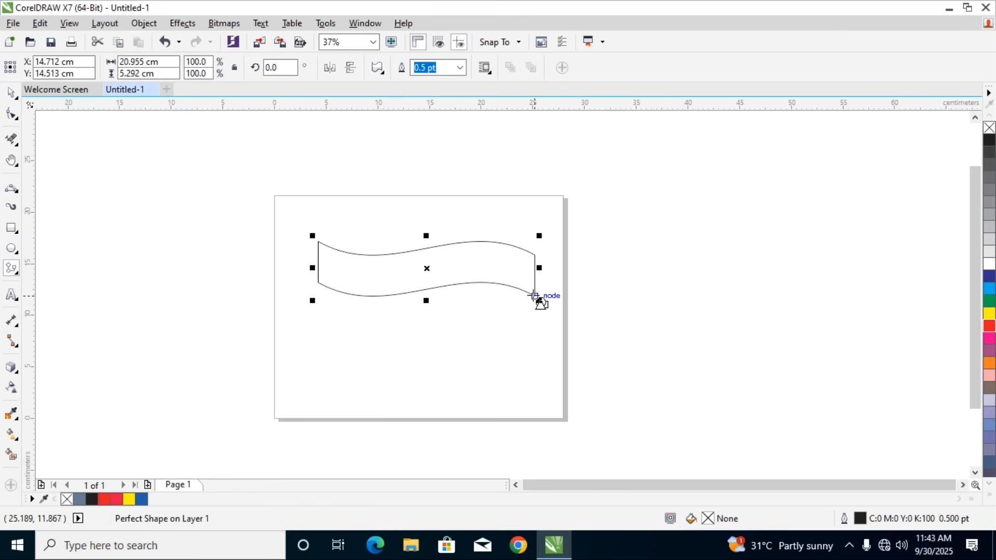
pyautogui.press('Delete')
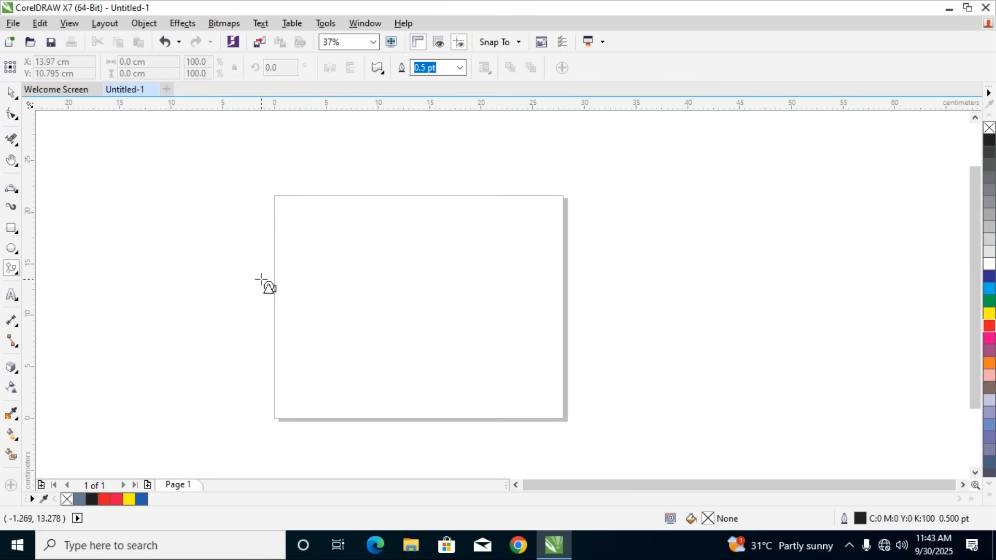
# Draw a crossed-circle flowchart shape about 13.5 cm in diameter on the page and undo it
pyautogui.click(384, 76)
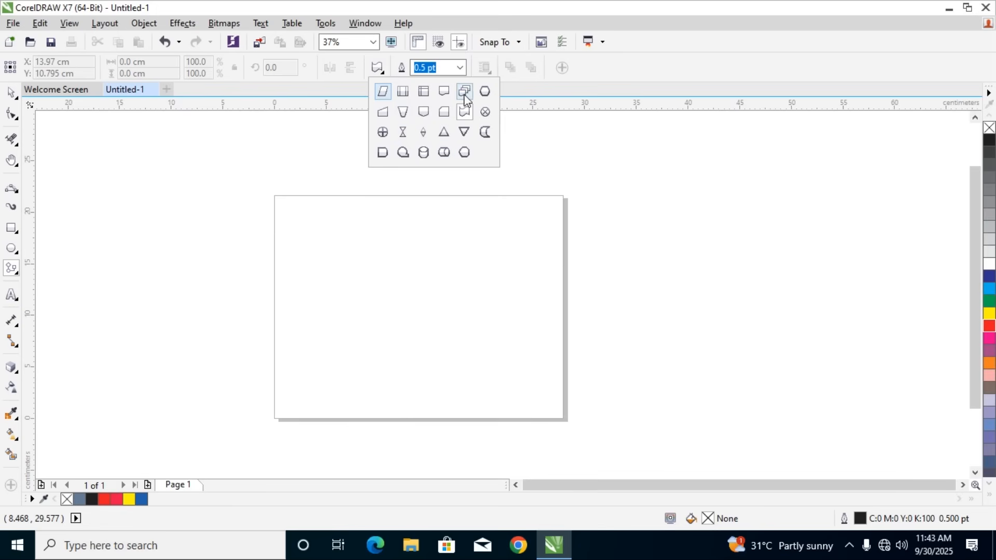
pyautogui.click(383, 132)
pyautogui.moveTo(317, 221); pyautogui.dragTo(449, 366)
pyautogui.hotkey('ctrl', 'z')
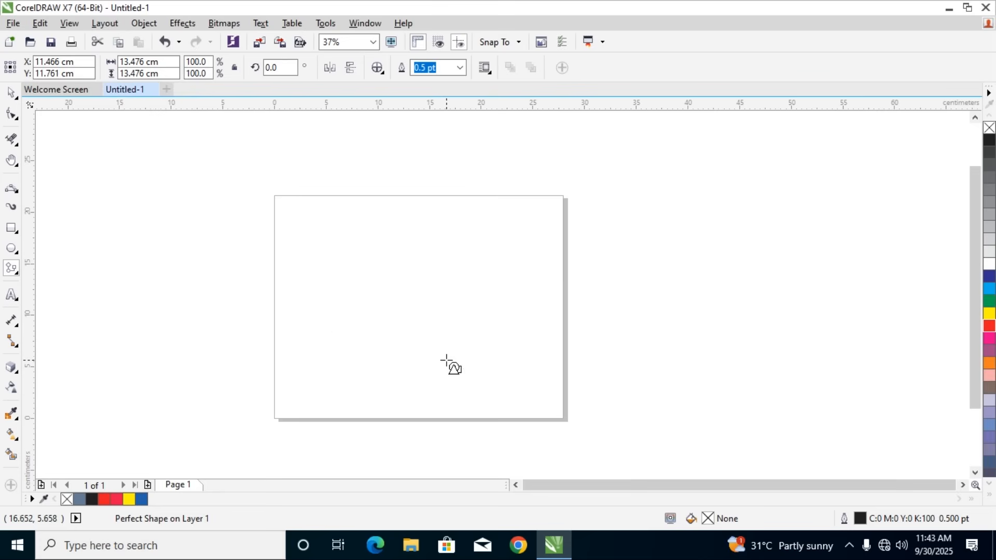
# Draw a wavy flag-like flowchart shape about 22.9 by 8.5 cm on the upper half of the page and delete it
pyautogui.click(383, 71)
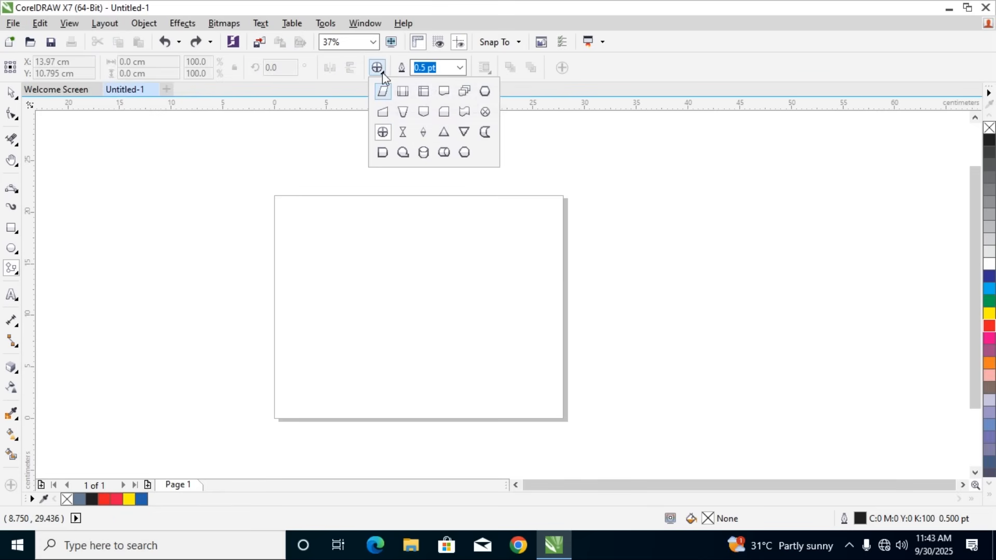
pyautogui.click(465, 112)
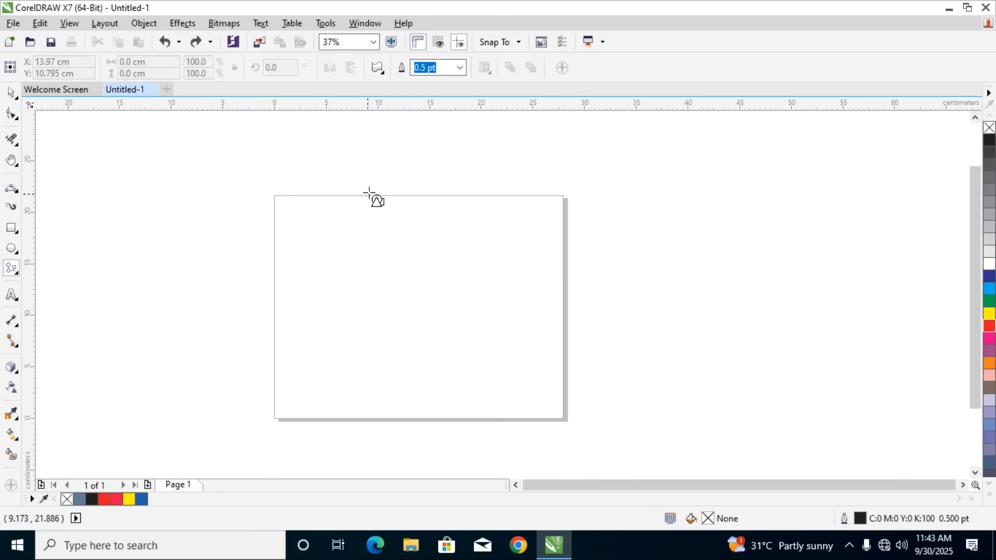
pyautogui.moveTo(316, 222); pyautogui.dragTo(553, 310)
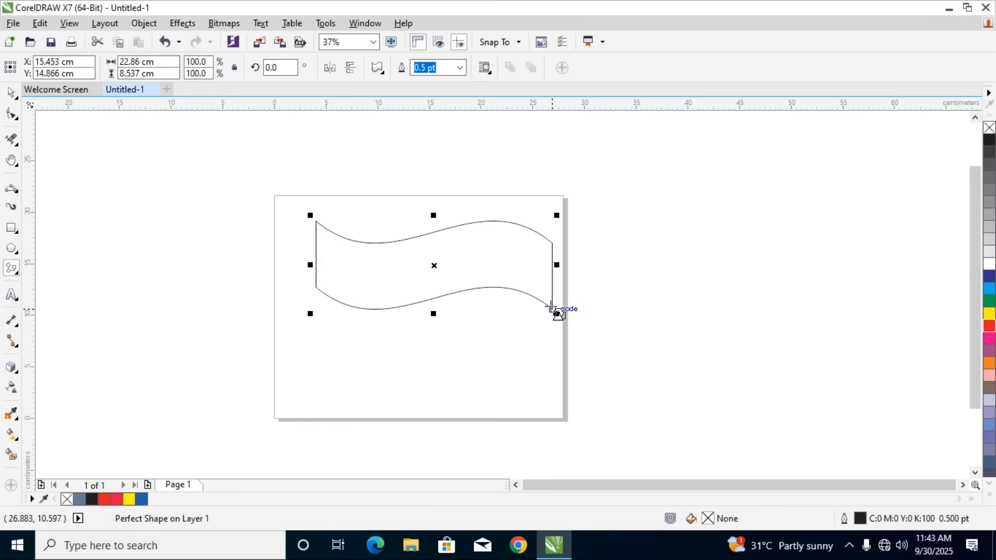
pyautogui.press('Delete')
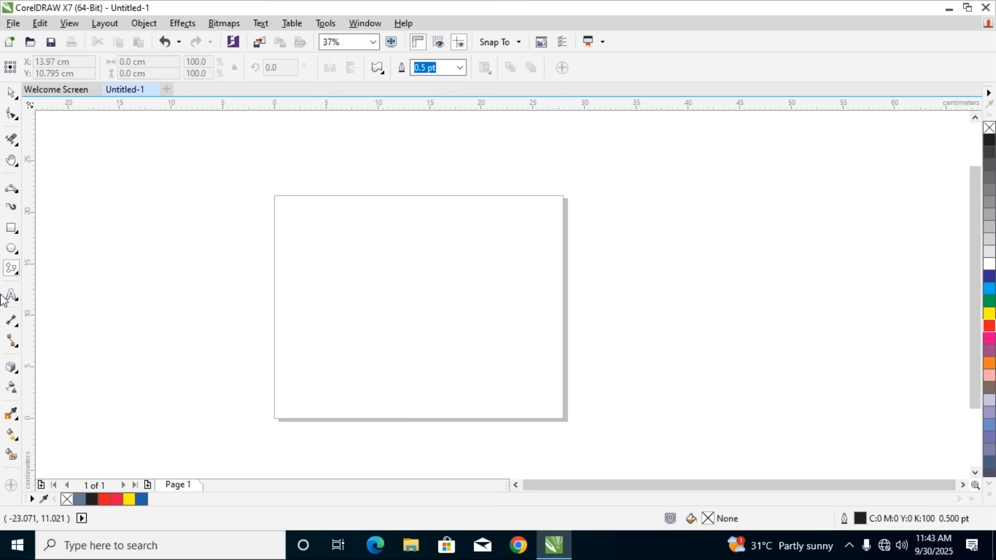
# Draw a folded-ribbon banner shape about 24 by 4.3 cm near the page's upper edge and undo it
pyautogui.click(13, 270)
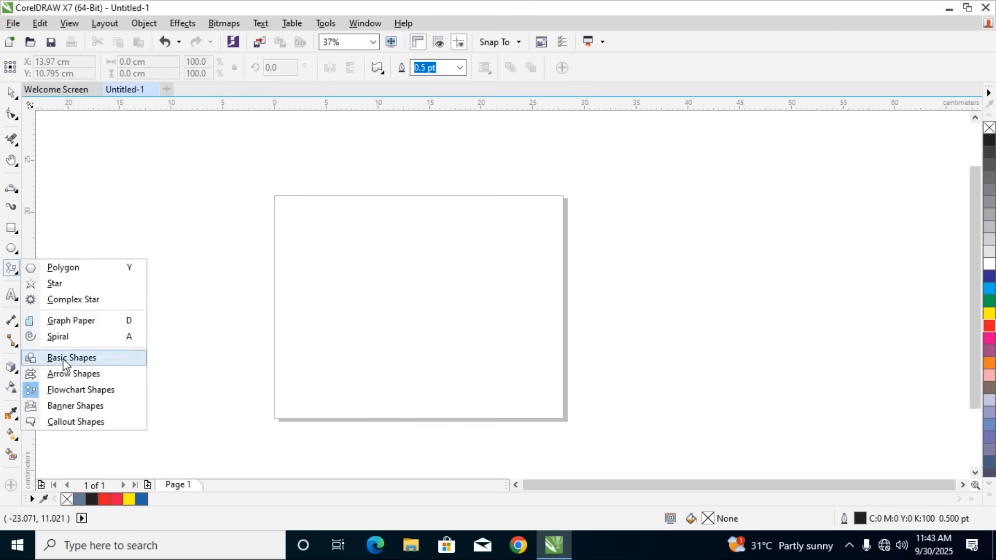
pyautogui.click(67, 405)
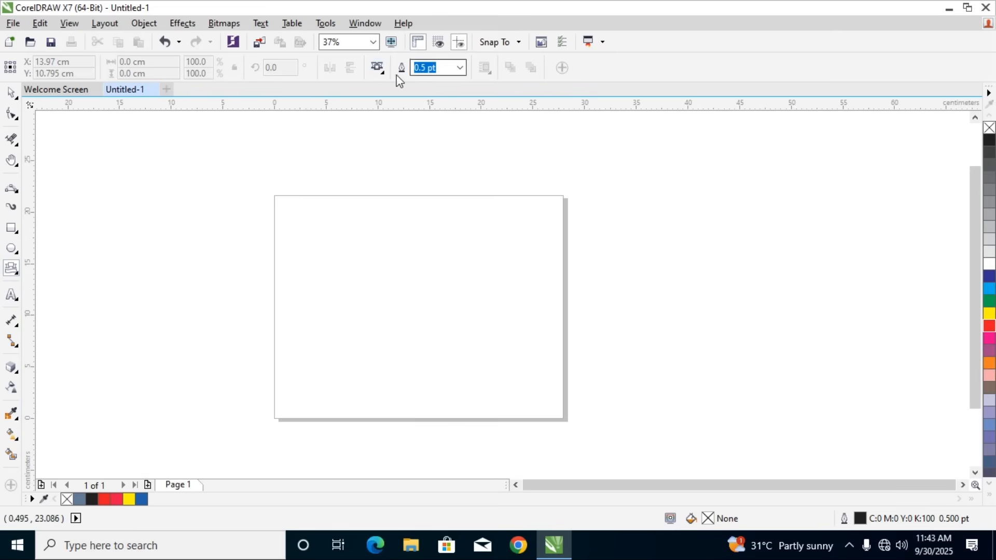
pyautogui.click(378, 68)
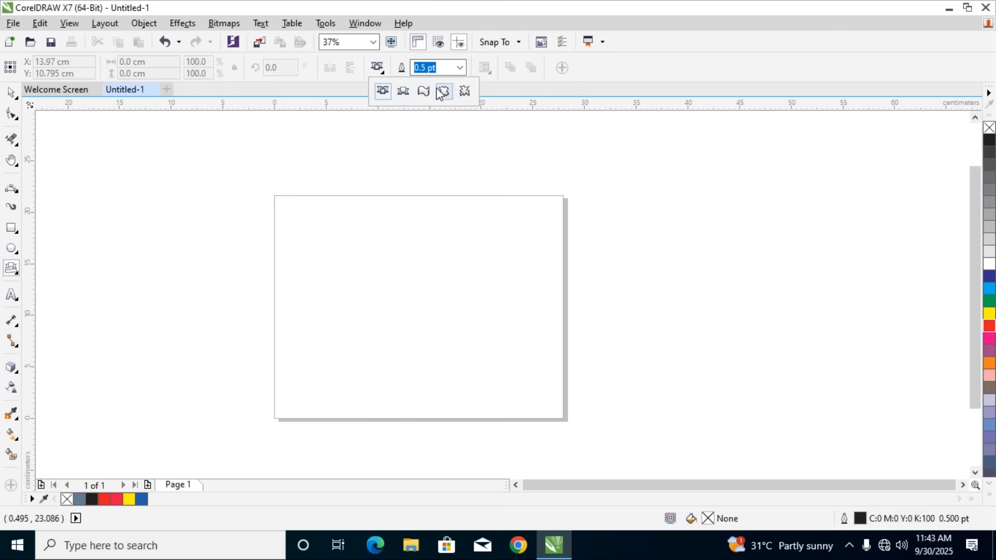
pyautogui.click(403, 92)
pyautogui.moveTo(297, 229); pyautogui.dragTo(550, 276)
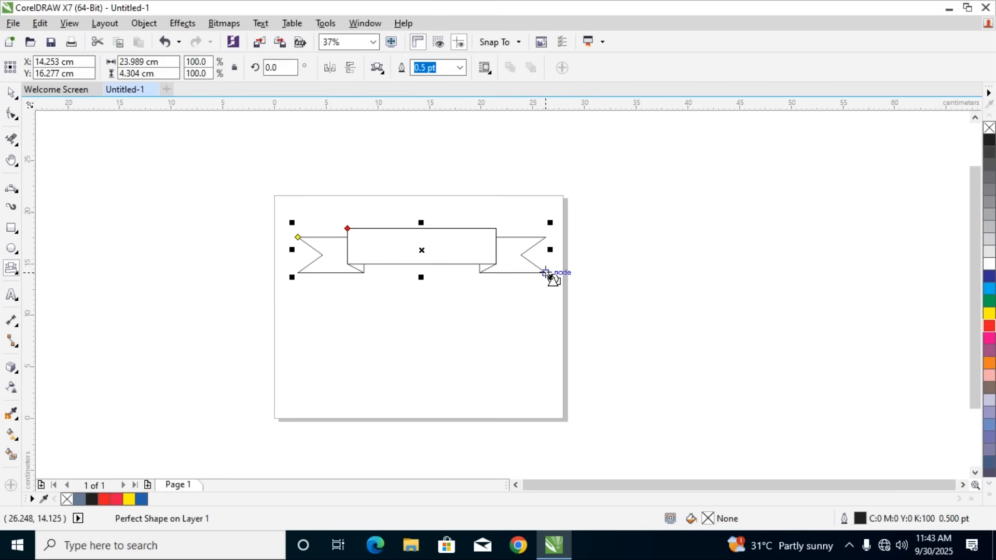
pyautogui.hotkey('ctrl', 'z')
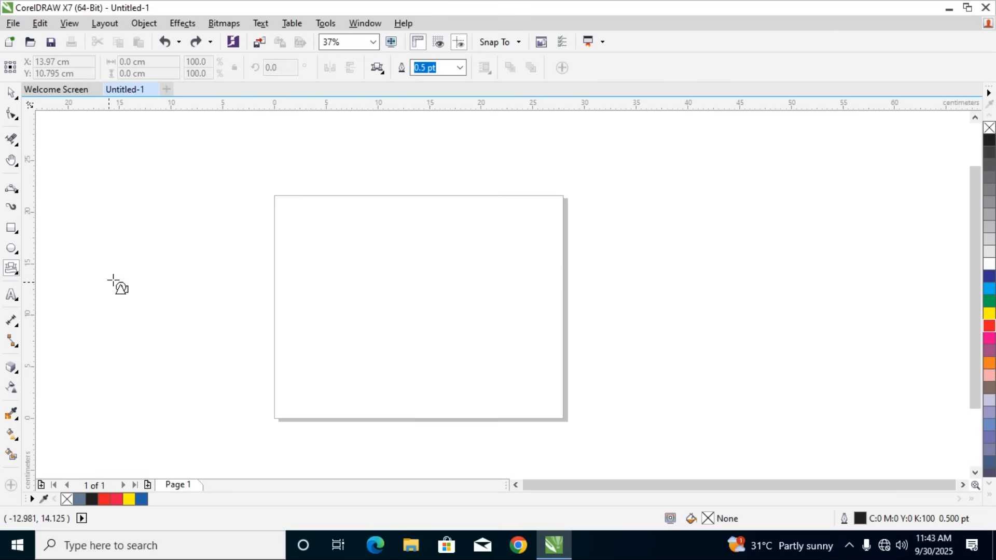
# Draw a cloud-shaped thought callout about 21.5 by 15 cm across the page's left edge and delete it
pyautogui.click(10, 273)
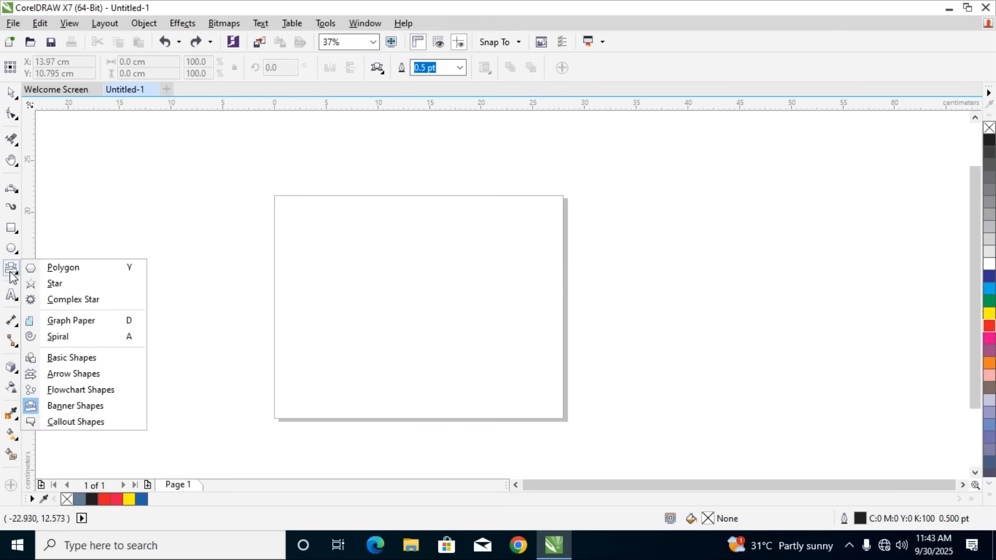
pyautogui.click(85, 422)
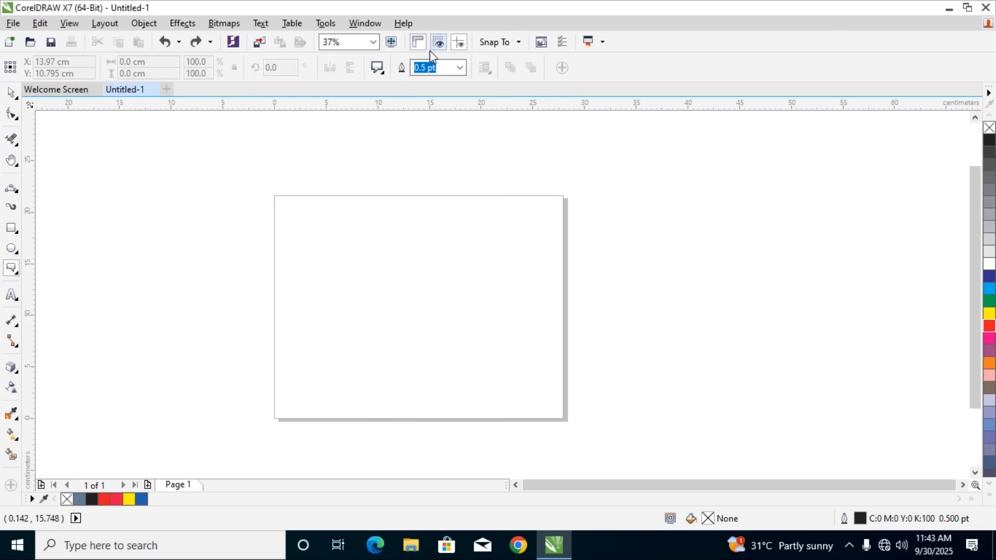
pyautogui.click(385, 71)
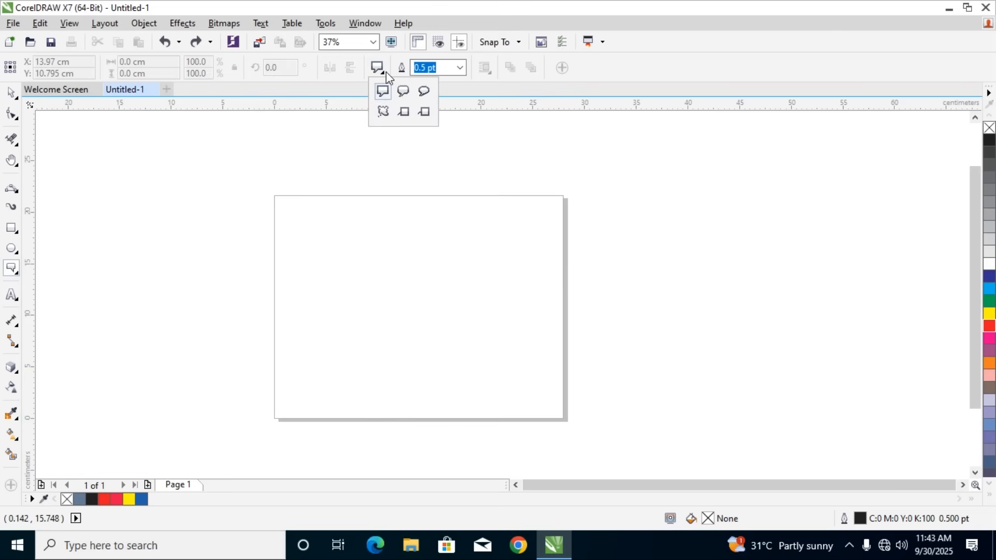
pyautogui.click(386, 108)
pyautogui.moveTo(144, 212); pyautogui.dragTo(366, 366)
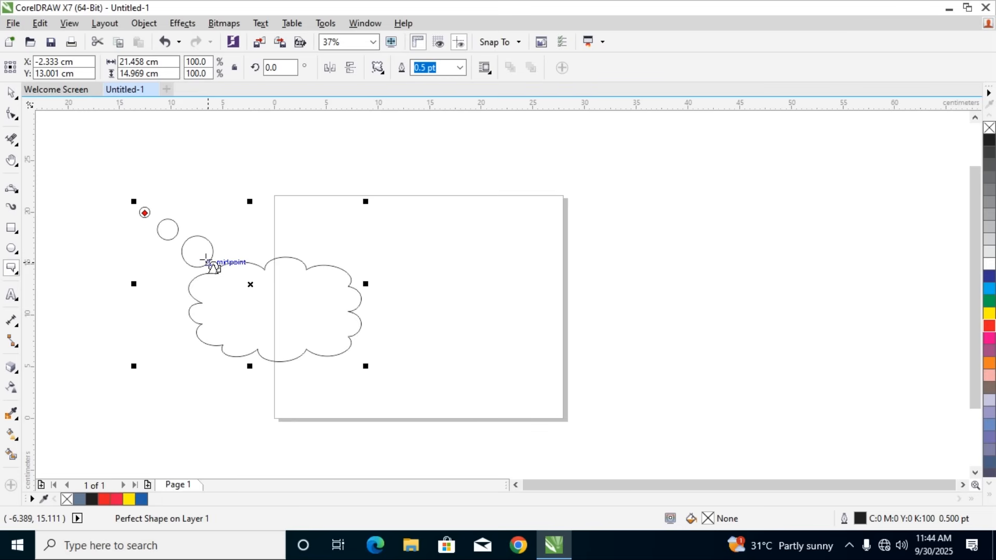
pyautogui.press('Delete')
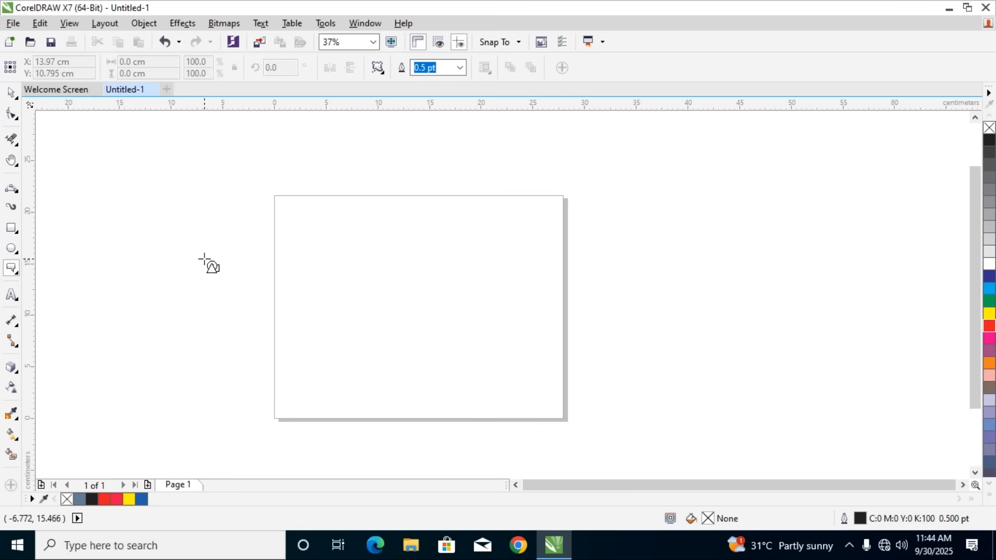
# Draw two round speech-bubble callouts, about 9.4 by 8.5 cm and 17.6 by 14.1 cm, and delete both
pyautogui.click(382, 74)
pyautogui.click(423, 92)
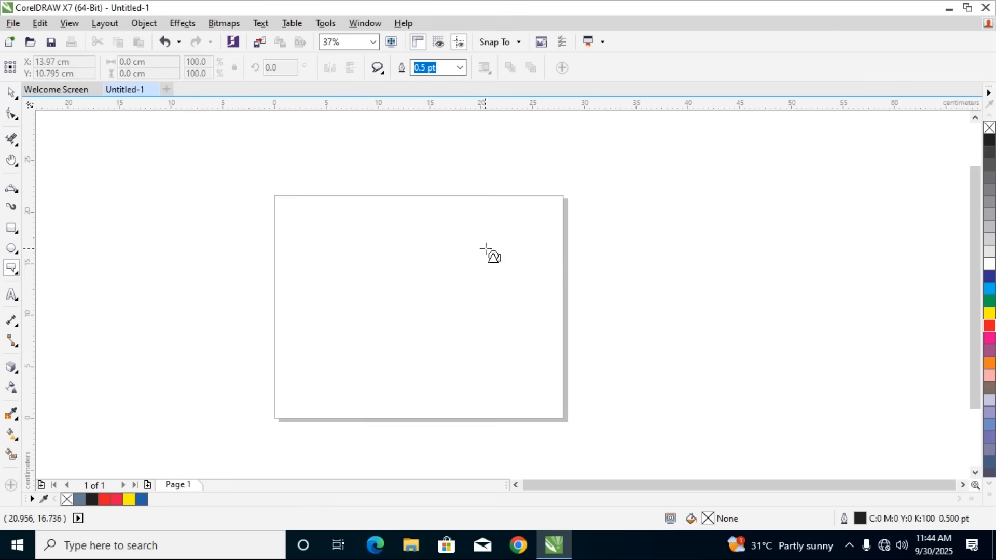
pyautogui.moveTo(456, 228); pyautogui.dragTo(553, 305)
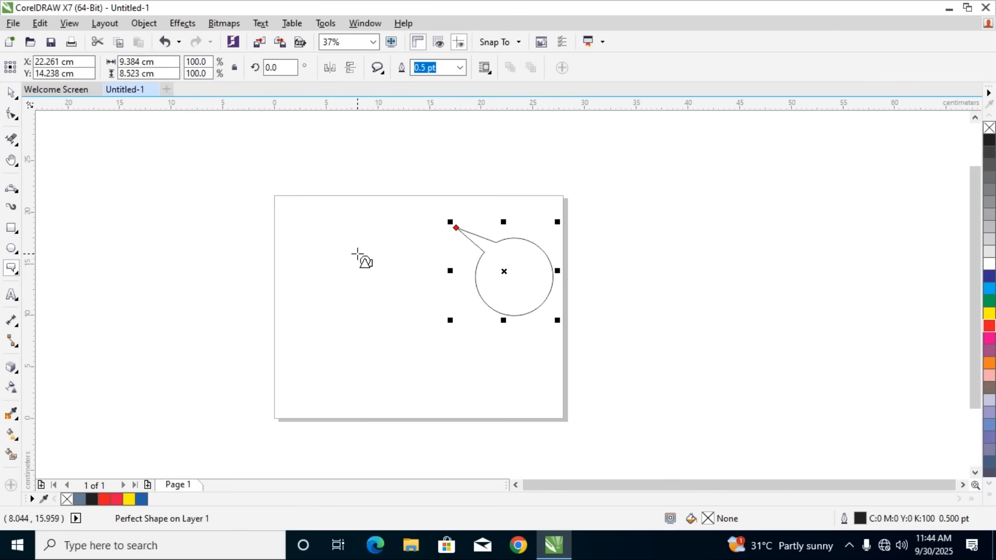
pyautogui.moveTo(354, 254); pyautogui.dragTo(180, 285)
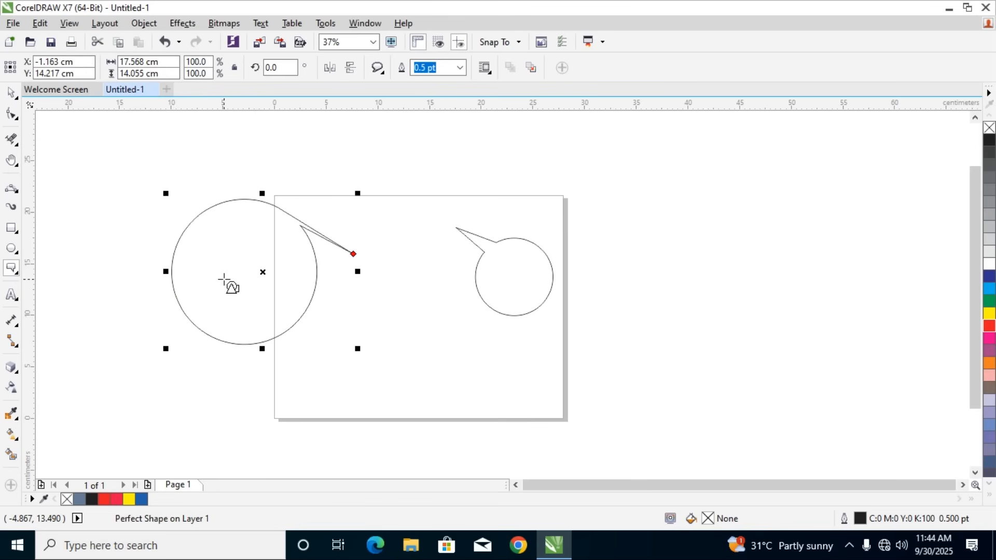
pyautogui.hotkey('ctrl', 's')
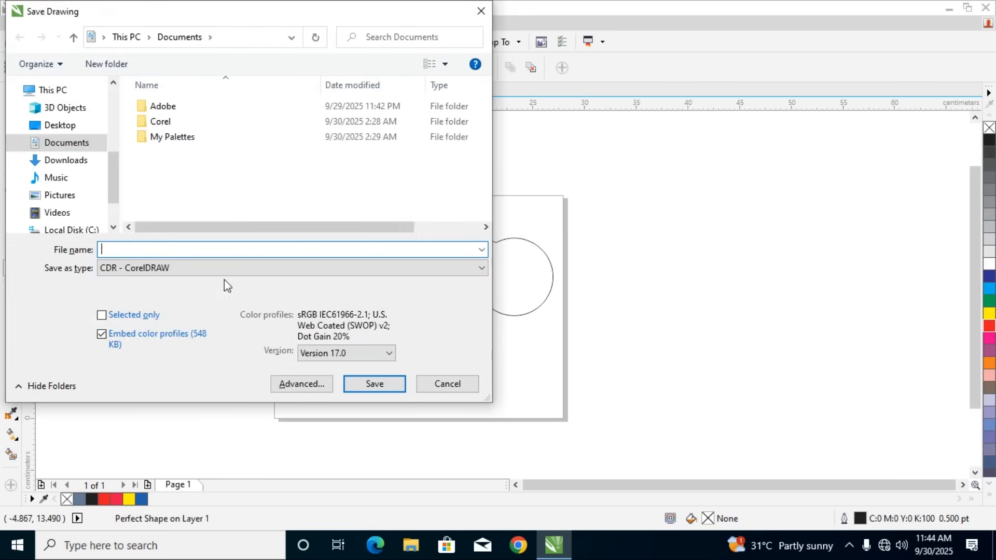
pyautogui.click(471, 386)
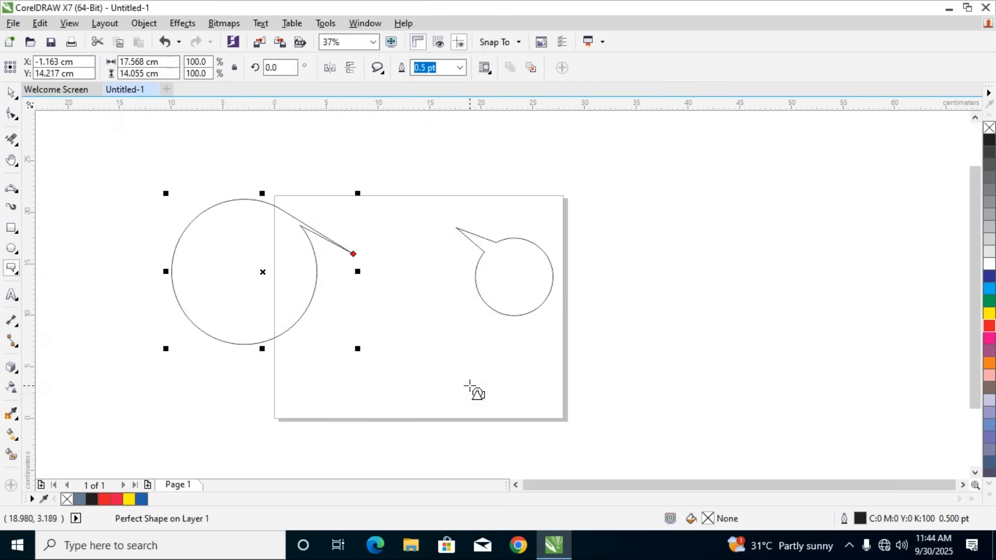
pyautogui.hotkey('ctrl', 'a')
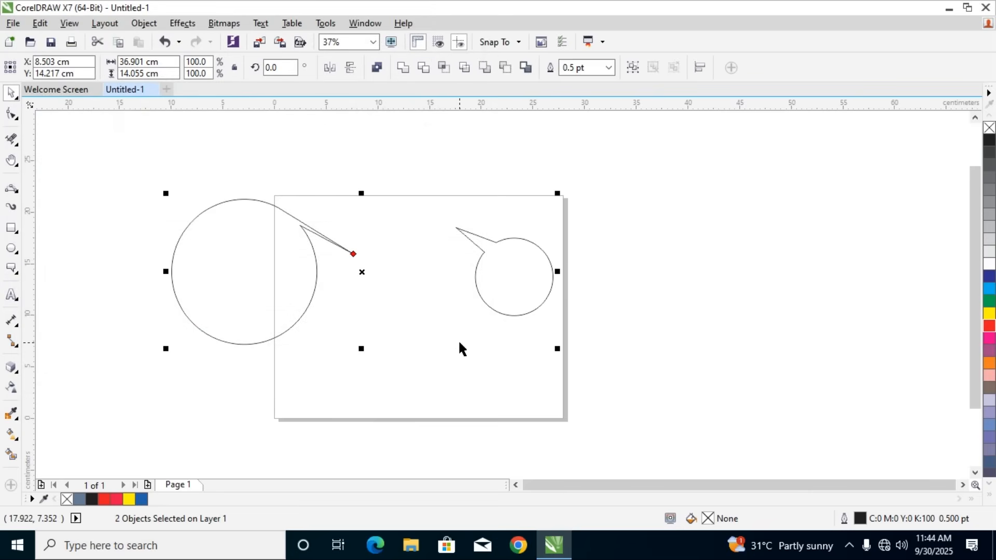
pyautogui.press('Delete')
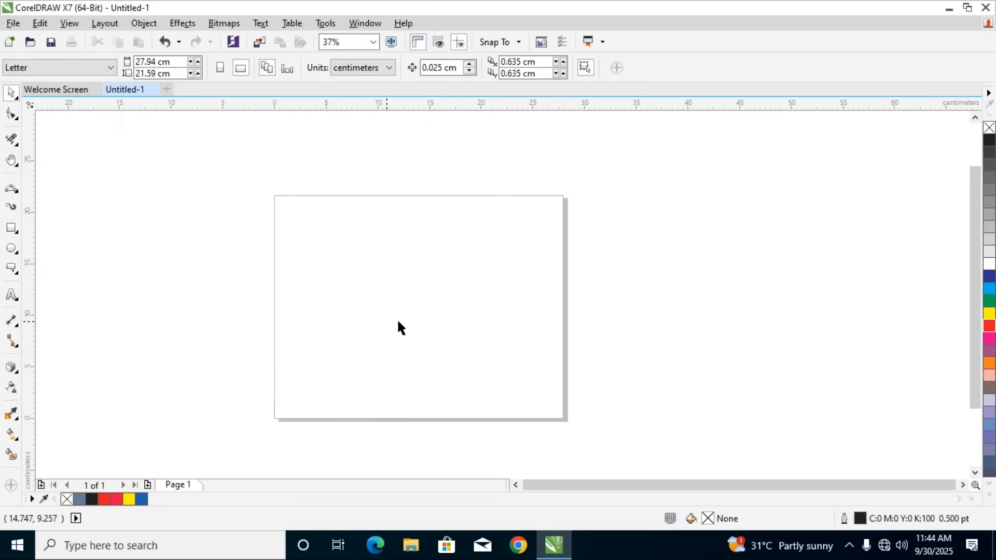
pyautogui.click(11, 299)
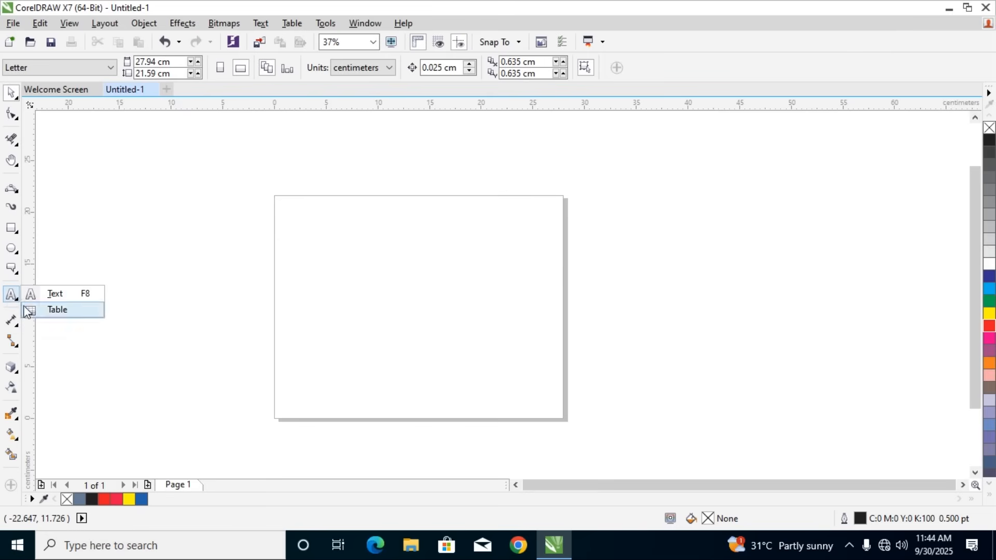
pyautogui.click(10, 275)
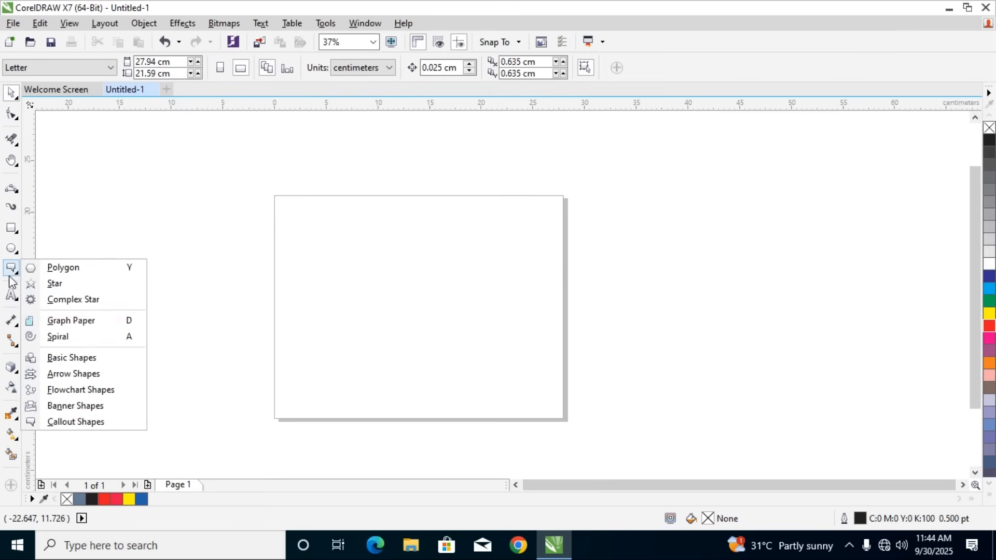
pyautogui.click(100, 425)
pyautogui.click(383, 76)
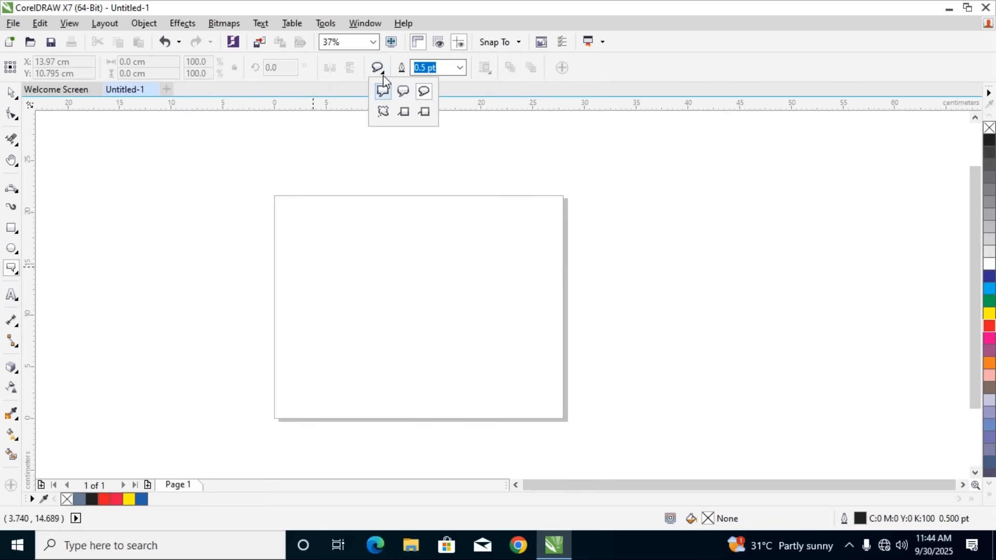
# Add the artistic text "Welcome" at 72 pt beside the page's left edge
pyautogui.click(13, 306)
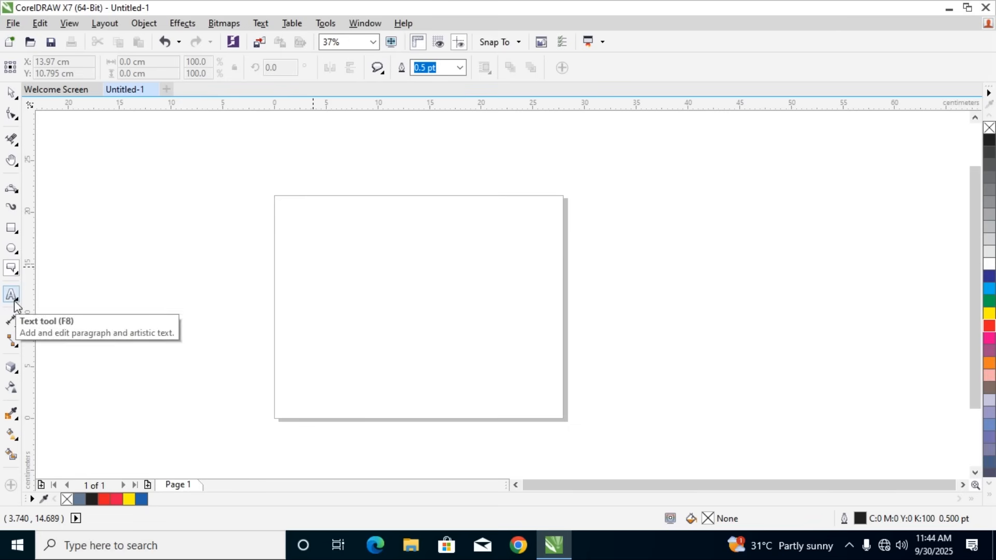
pyautogui.click(15, 305)
pyautogui.click(54, 294)
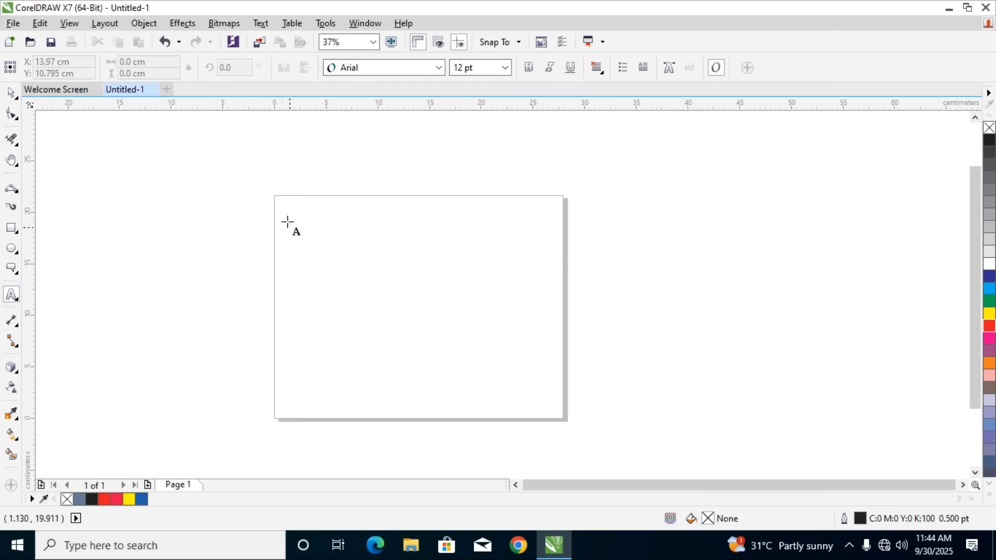
pyautogui.click(149, 241)
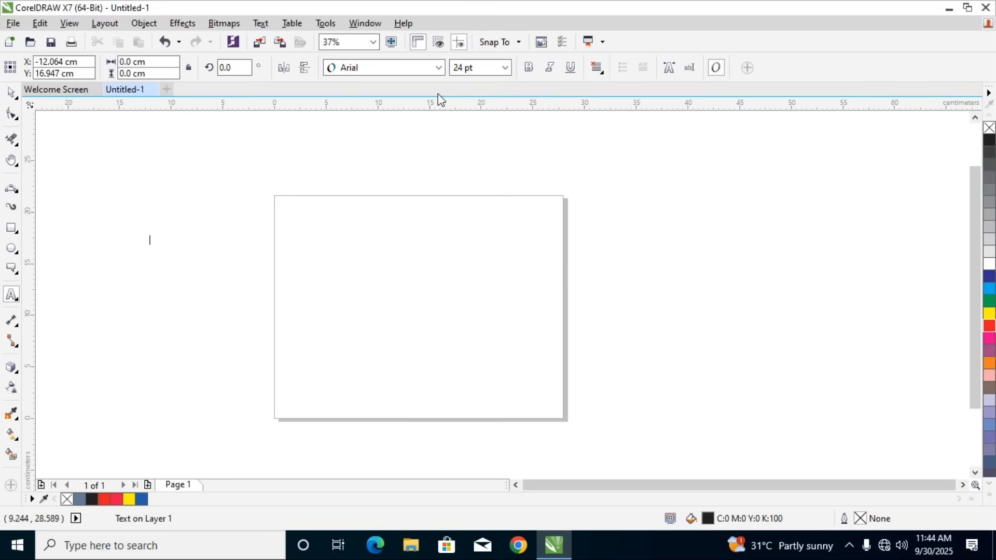
pyautogui.click(505, 70)
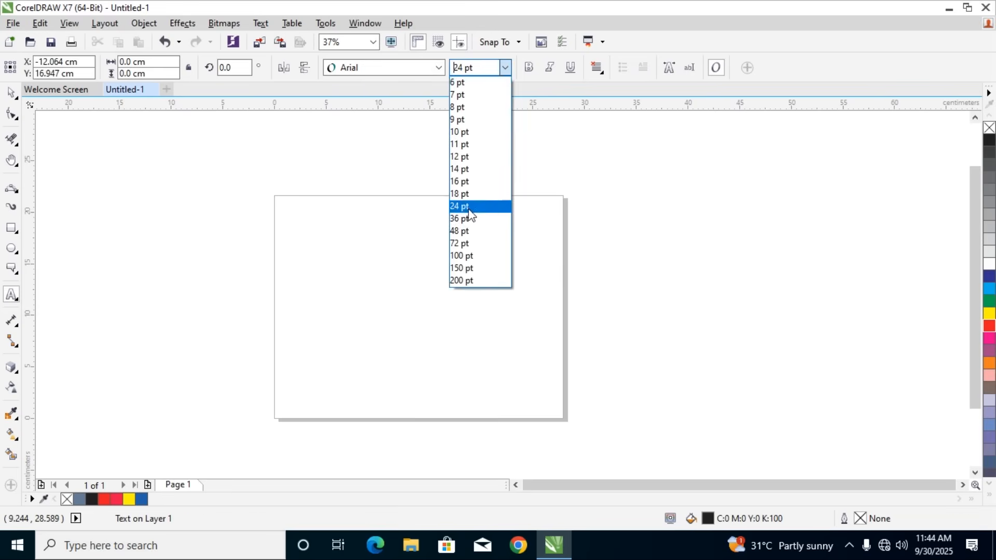
pyautogui.click(466, 243)
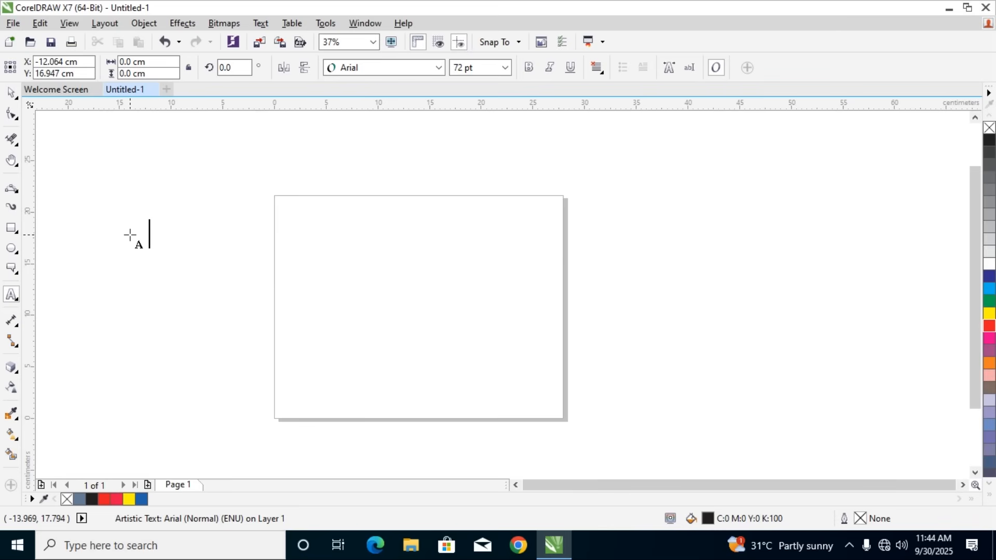
pyautogui.write('Welcome')
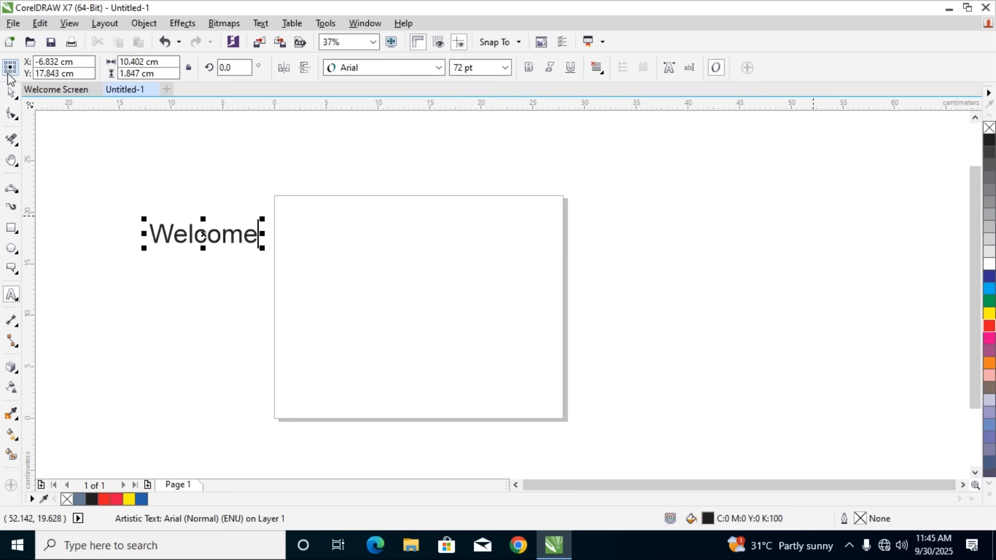
# Set the font of the "Welcome" text to Bauhaus 93
pyautogui.click(10, 92)
pyautogui.click(439, 68)
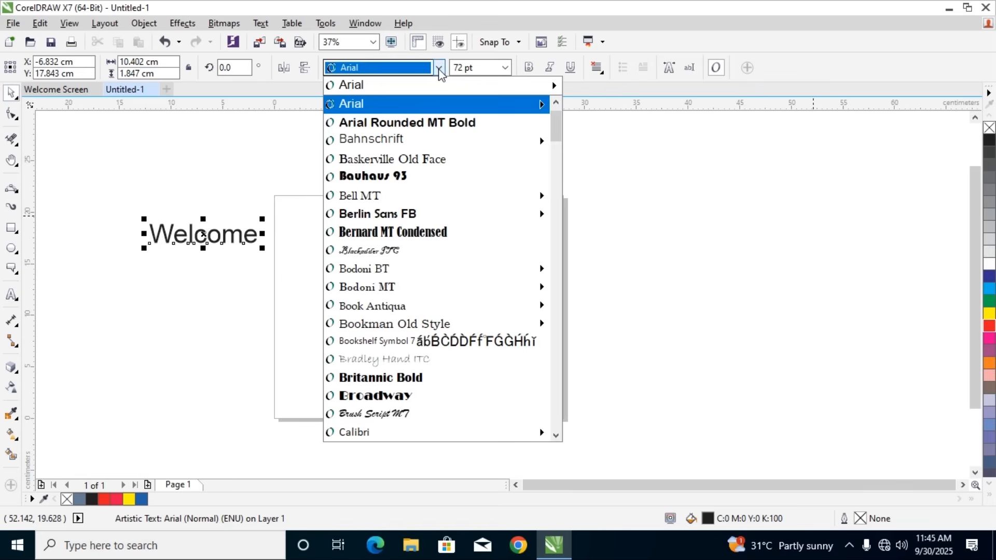
pyautogui.click(385, 177)
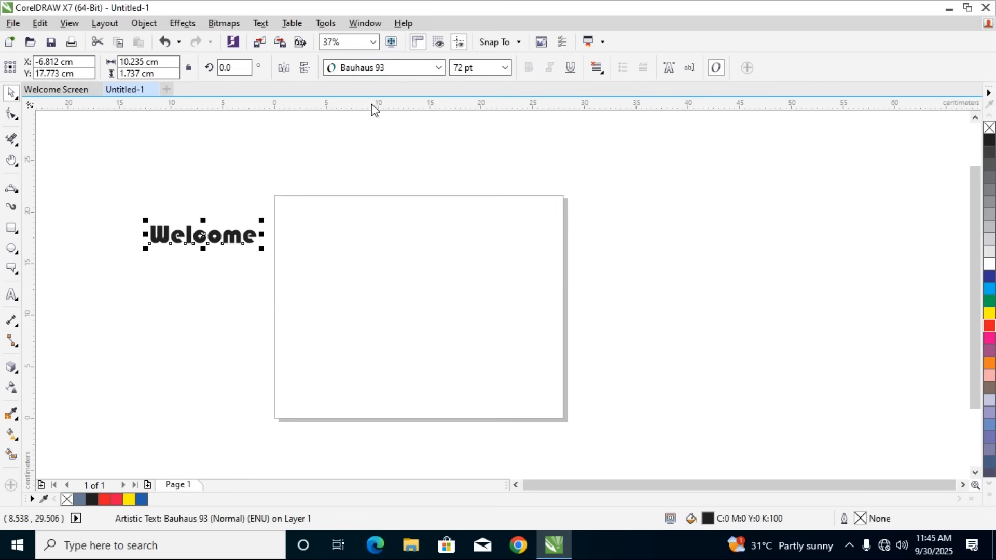
# Set the font of the "Welcome" text to Franklin Gothic Heavy
pyautogui.click(440, 68)
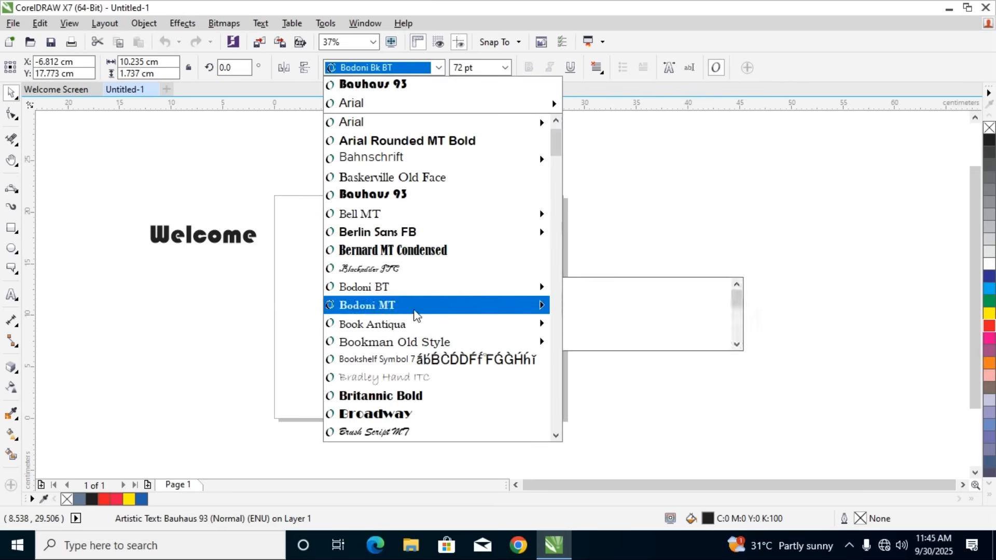
pyautogui.scroll(-9, 408, 389)
pyautogui.moveTo(377, 161)
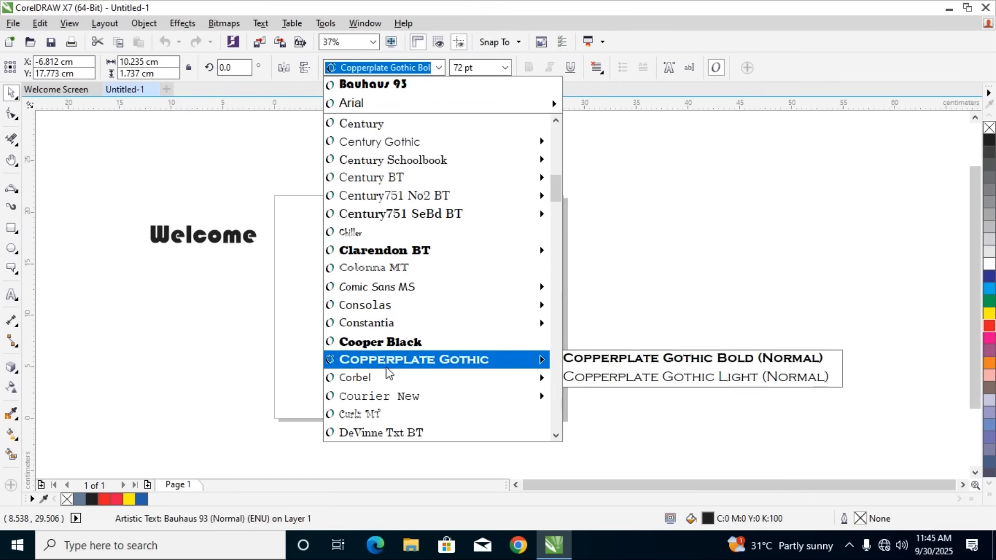
pyautogui.scroll(-2, 389, 359)
pyautogui.scroll(-5, 388, 359)
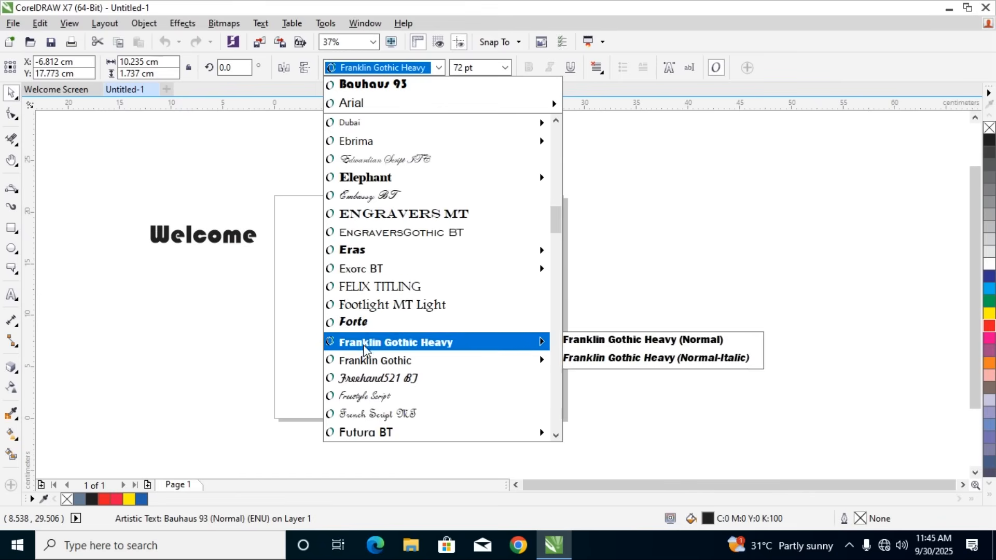
pyautogui.click(343, 340)
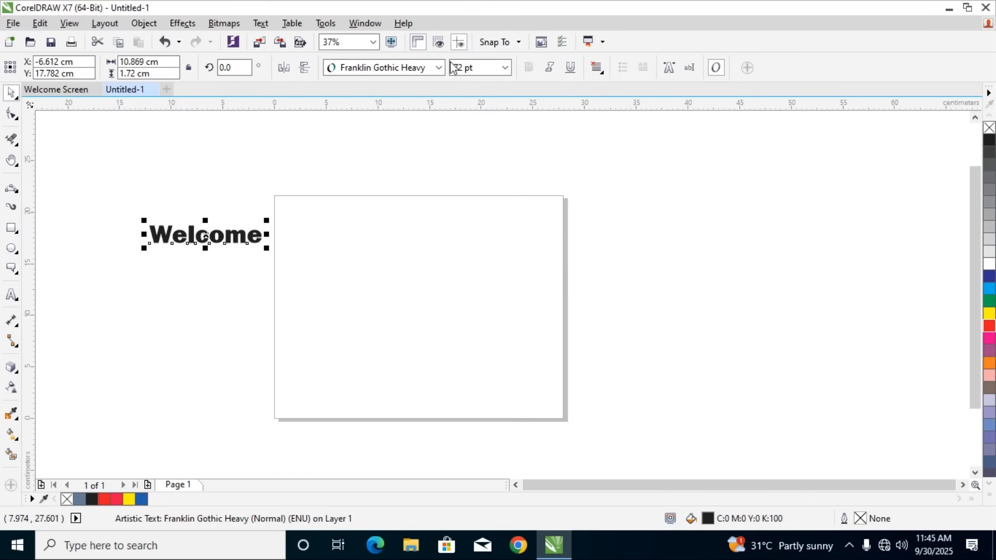
# Enlarge the "Welcome" text to 200 pt and then to 250 pt
pyautogui.click(504, 67)
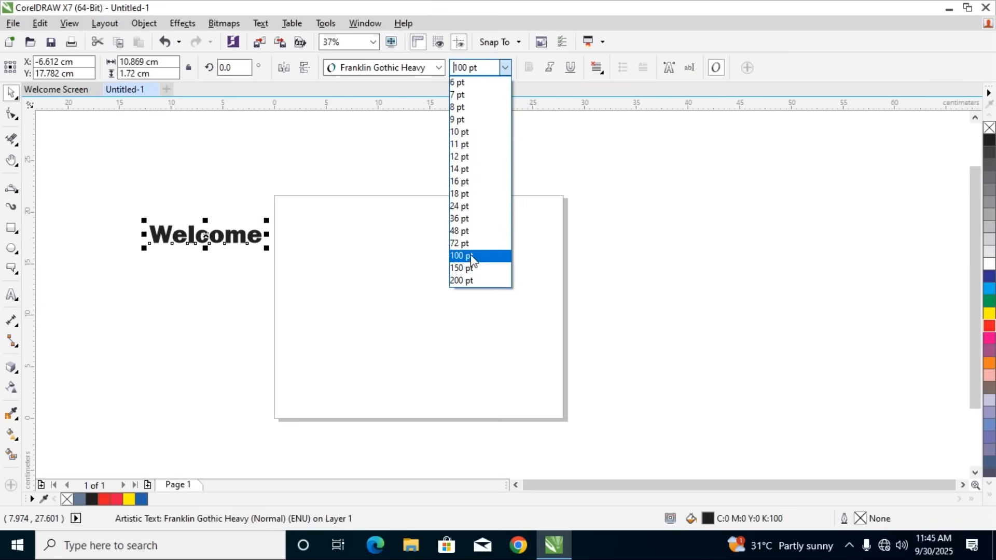
pyautogui.click(468, 281)
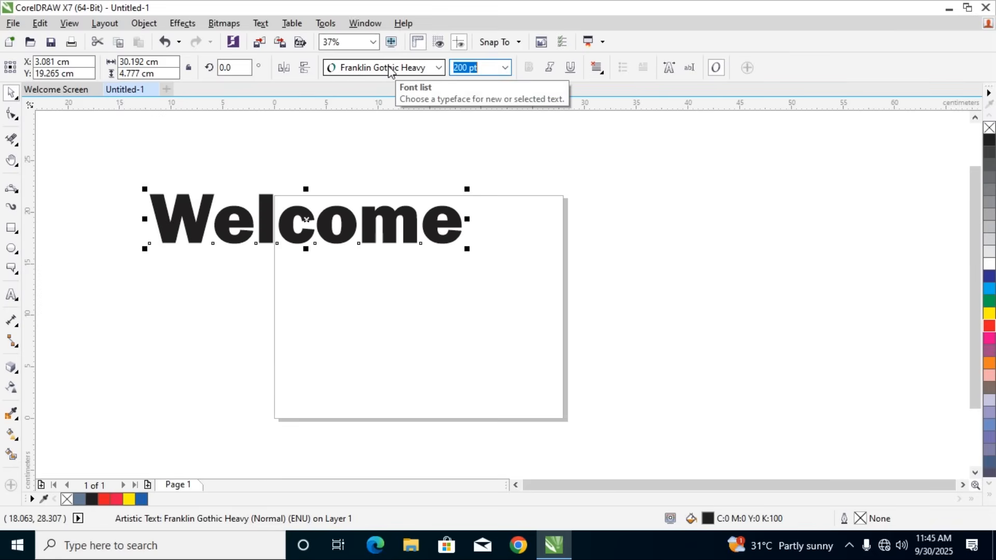
pyautogui.write('250')
pyautogui.press('Return')
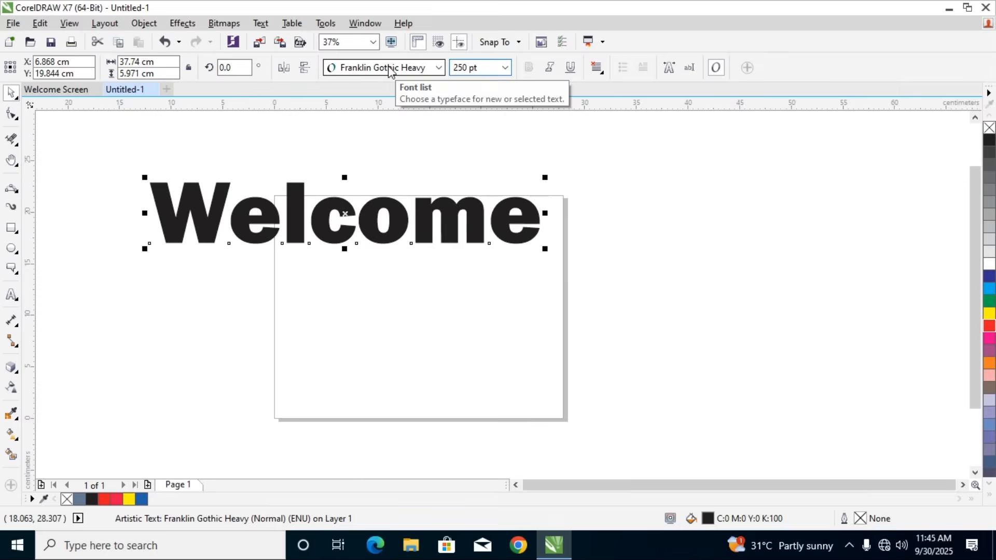
# Scale the "Welcome" text to about 20.3 by 3.2 cm inside the page's upper part and set its font to Bauhaus 93
pyautogui.moveTo(544, 249); pyautogui.dragTo(356, 244)
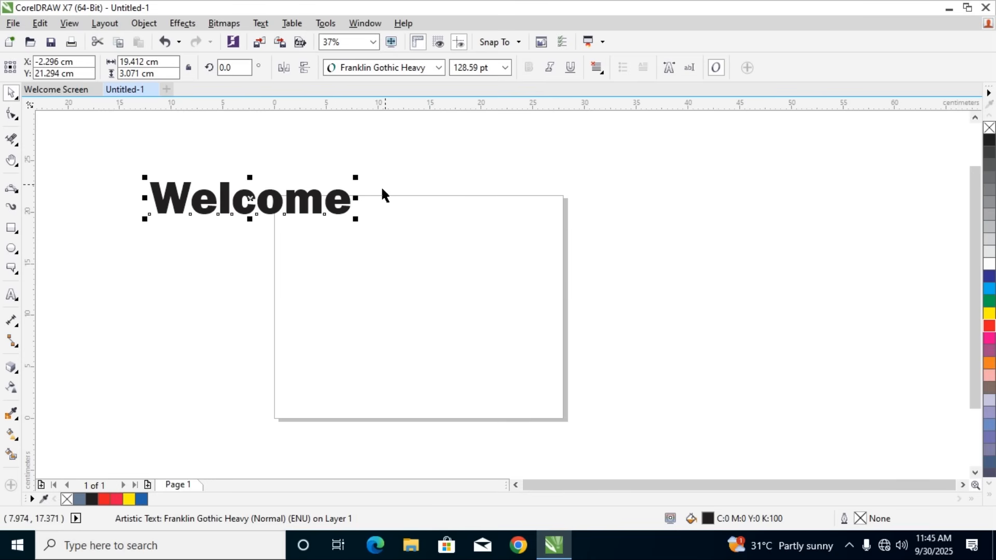
pyautogui.moveTo(311, 208); pyautogui.dragTo(532, 224)
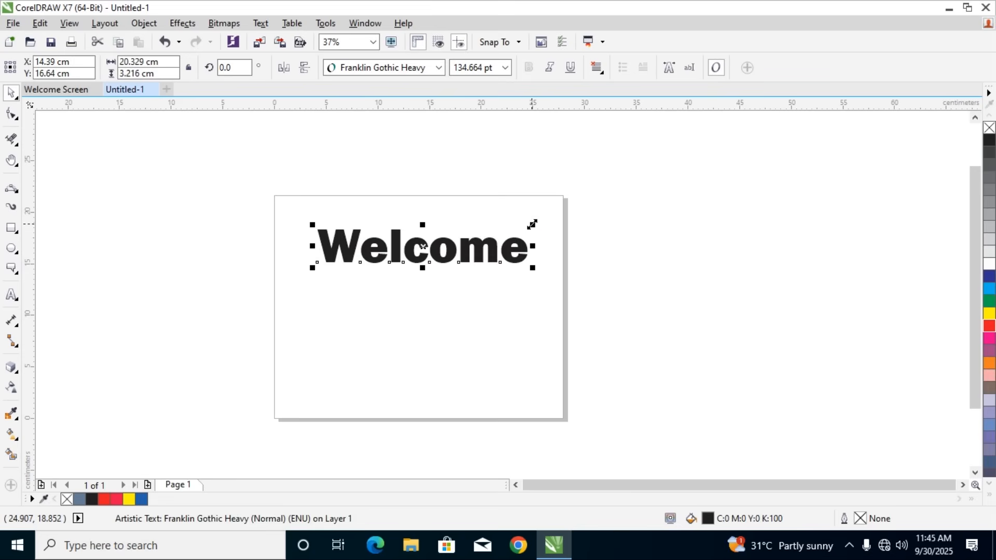
pyautogui.click(438, 67)
pyautogui.click(424, 103)
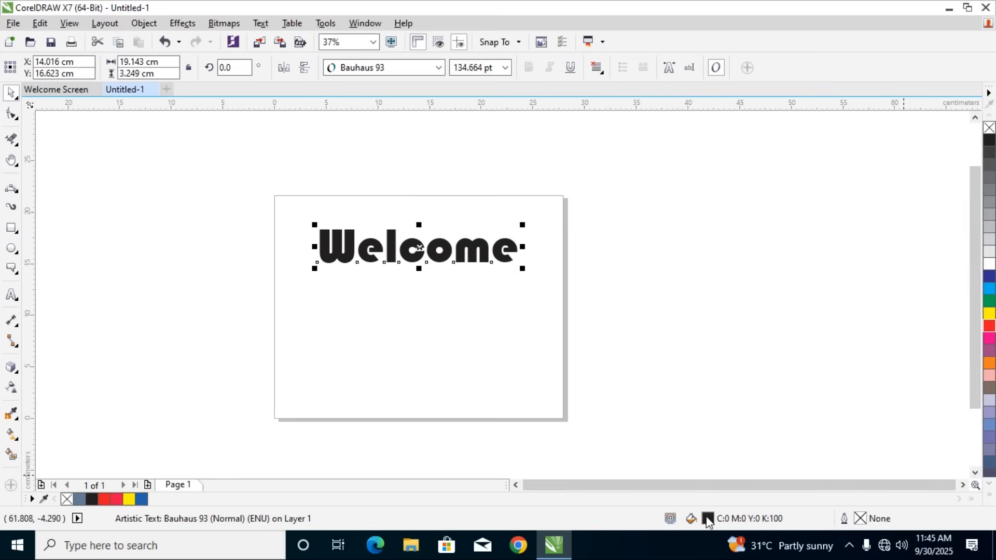
# Fill the "Welcome" text with the blue C88 M35 Y22 K0 and shift it slightly toward the page's left edge
pyautogui.hotkey('shift', 'F11')
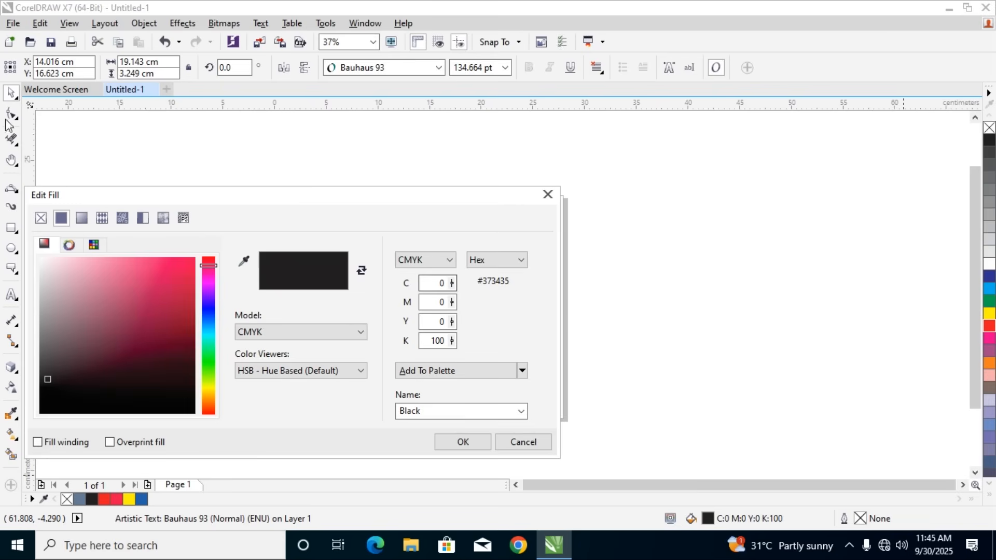
pyautogui.moveTo(151, 285); pyautogui.dragTo(194, 258)
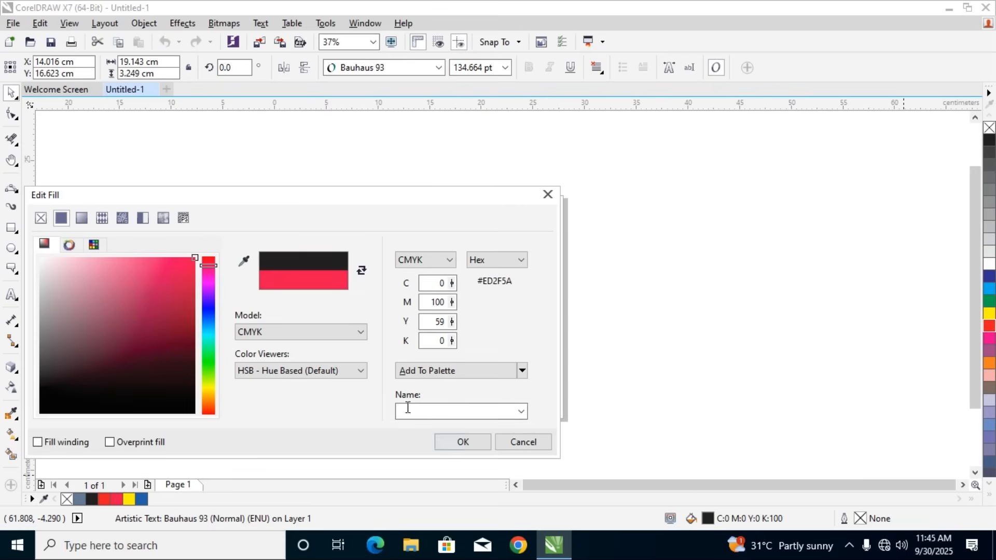
pyautogui.click(209, 329)
pyautogui.click(182, 308)
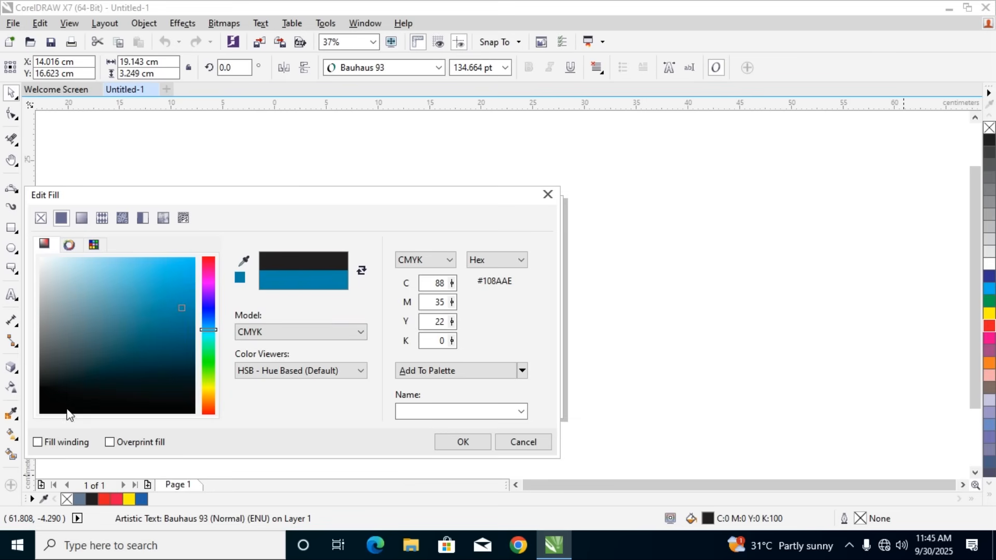
pyautogui.click(460, 442)
pyautogui.moveTo(425, 251); pyautogui.dragTo(405, 247)
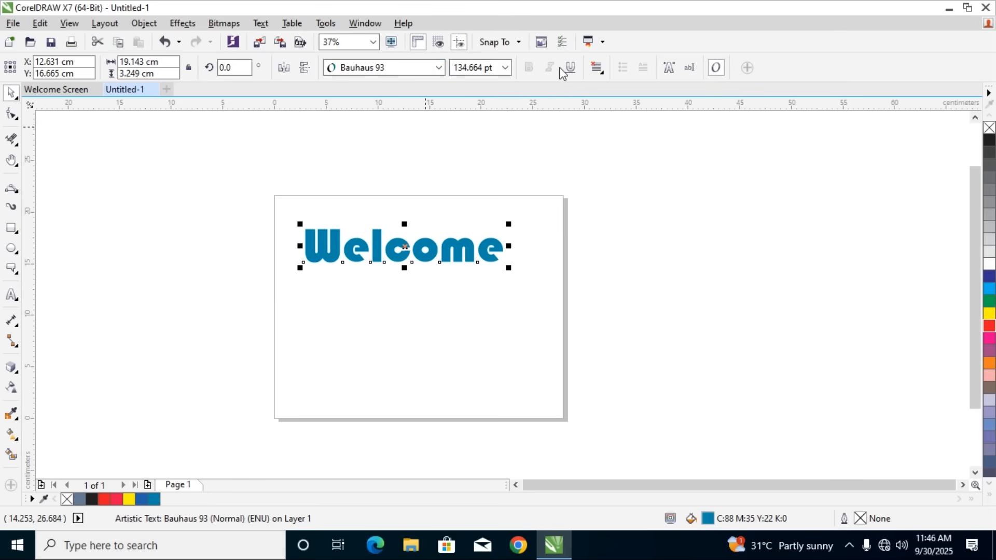
# Set the "Welcome" text's font to Arial and apply bold, italic and underline
pyautogui.click(438, 67)
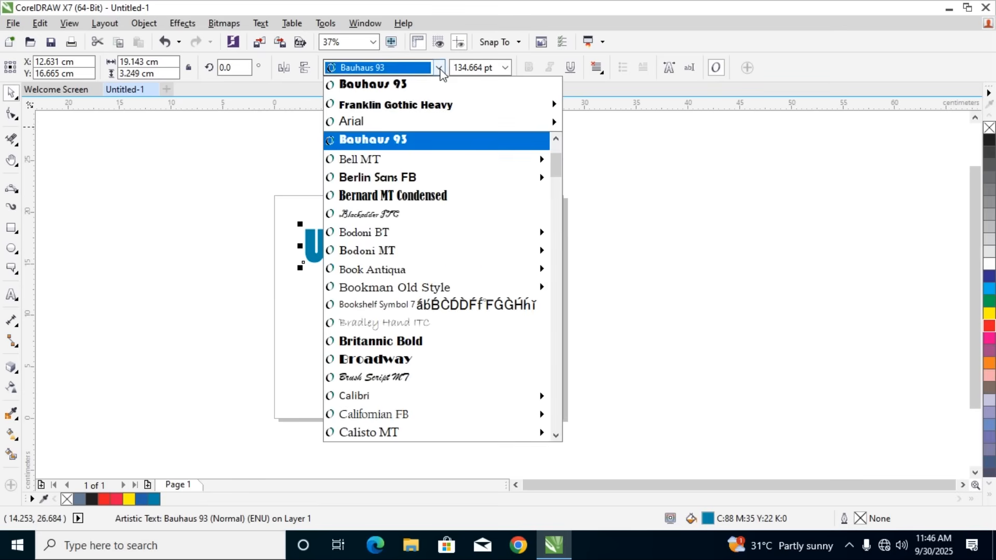
pyautogui.click(402, 121)
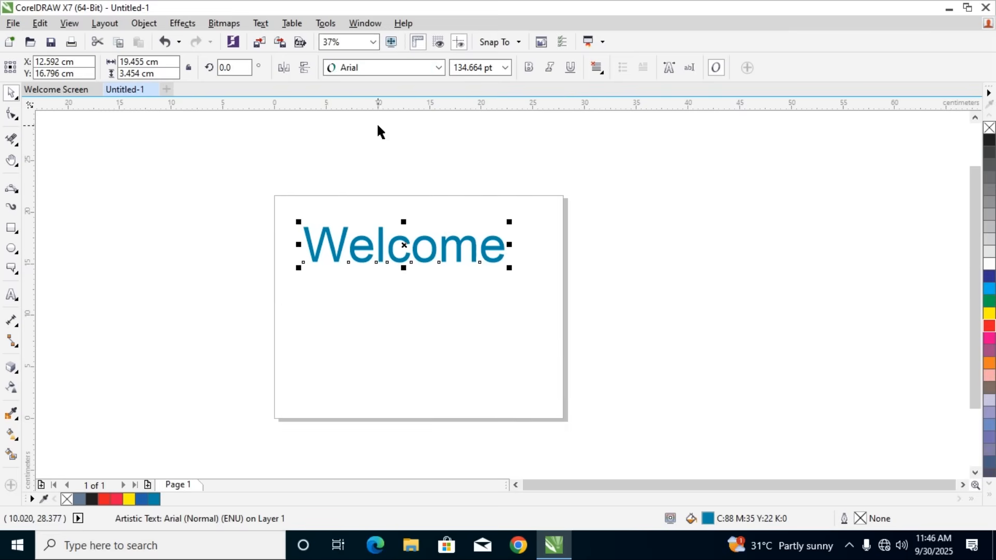
pyautogui.click(529, 68)
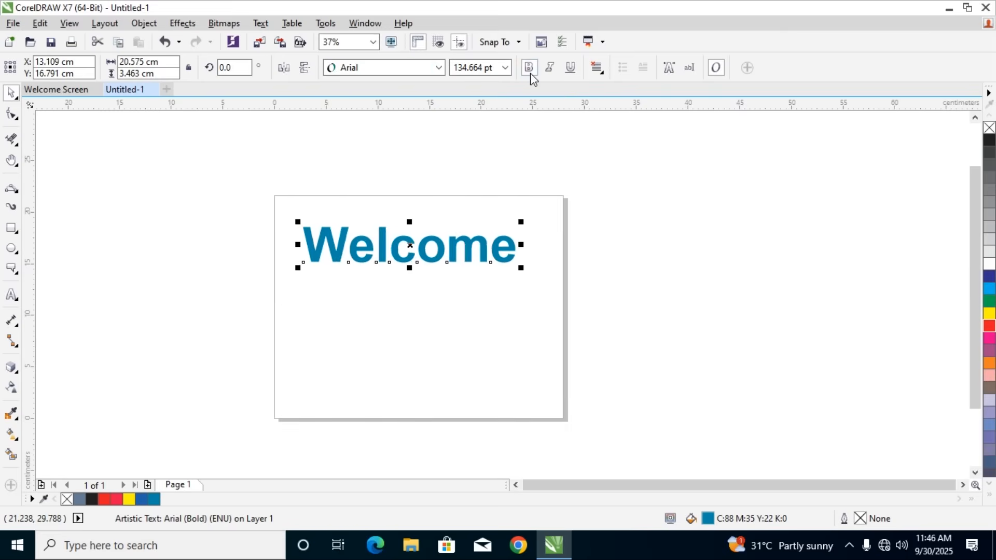
pyautogui.click(549, 68)
pyautogui.click(569, 67)
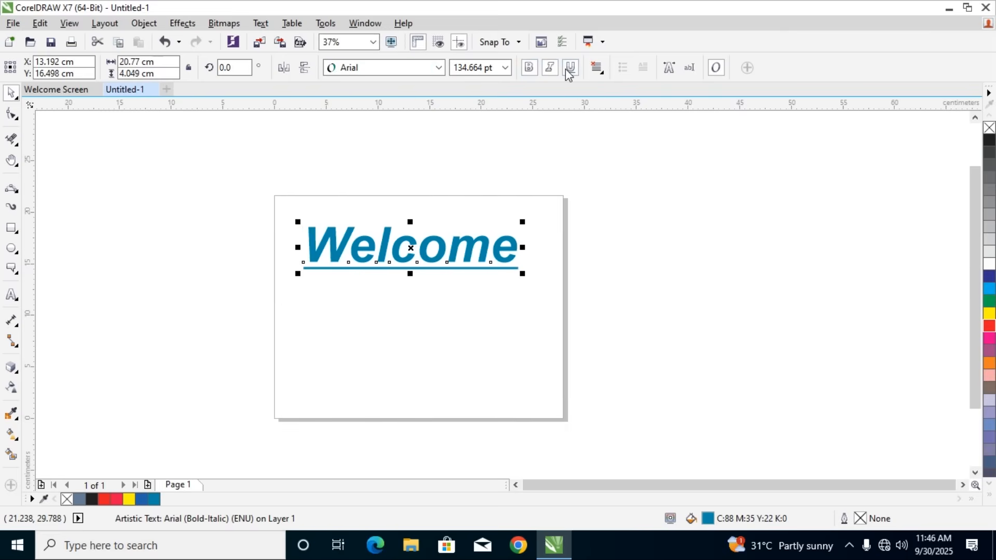
# Remove the underline, italic and bold formatting from the "Welcome" text and choose Arial again as its font
pyautogui.click(569, 68)
pyautogui.click(549, 68)
pyautogui.click(529, 68)
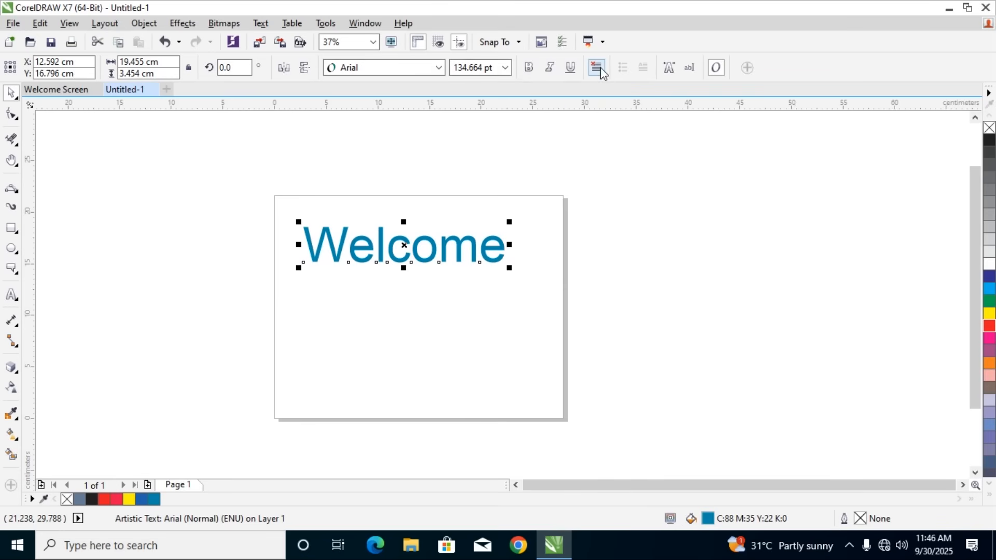
pyautogui.click(438, 67)
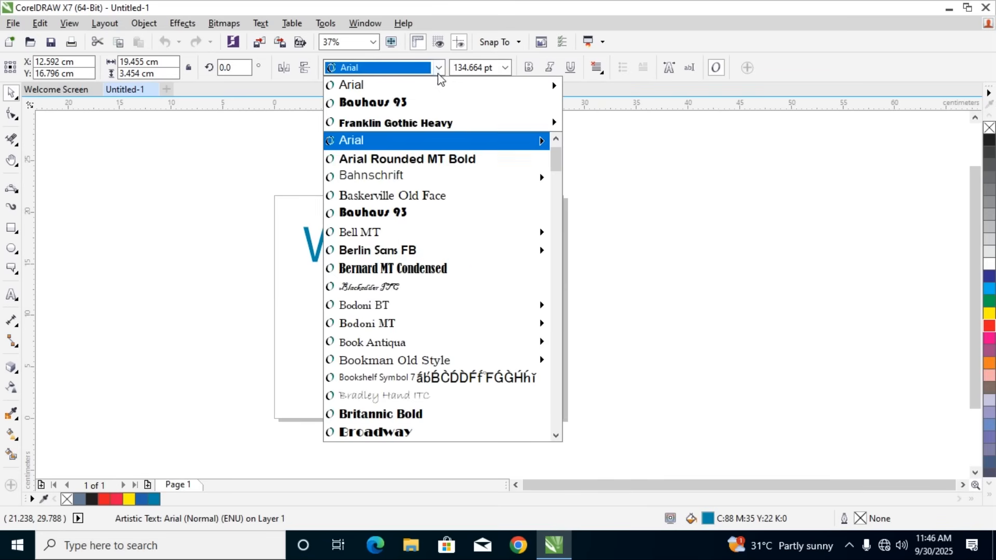
pyautogui.moveTo(401, 240)
pyautogui.click(382, 139)
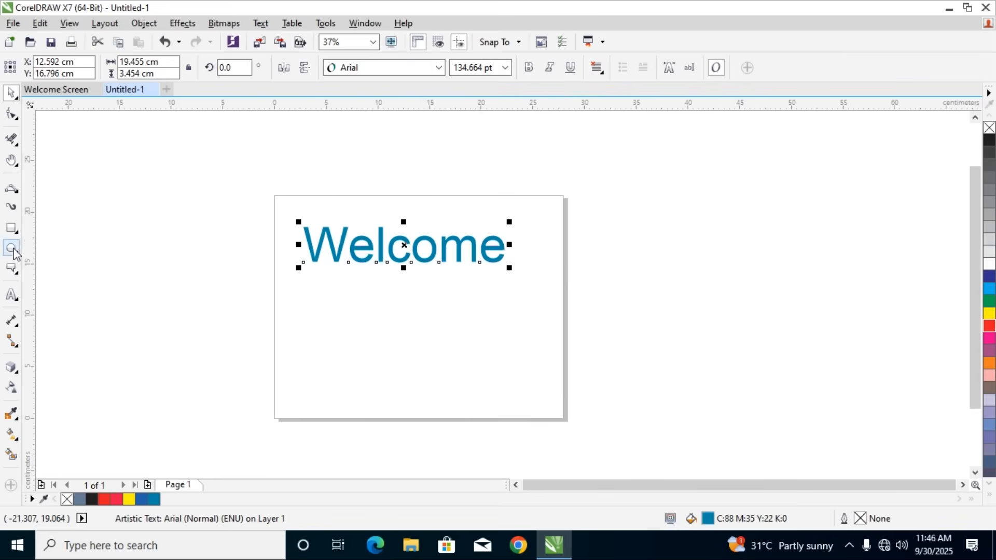
# Replace the word "Welcome" with a two-line name in capital letters
pyautogui.click(11, 294)
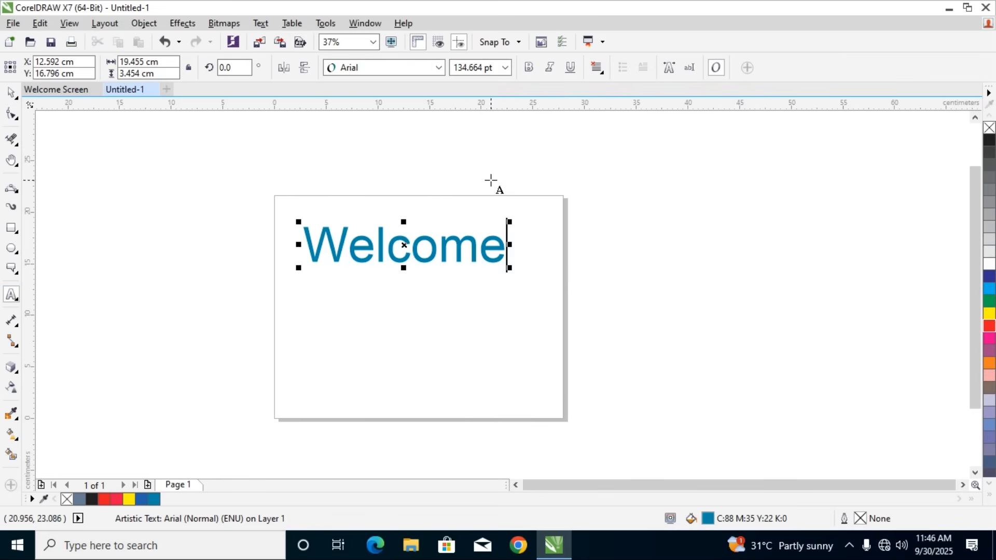
pyautogui.press('Return')
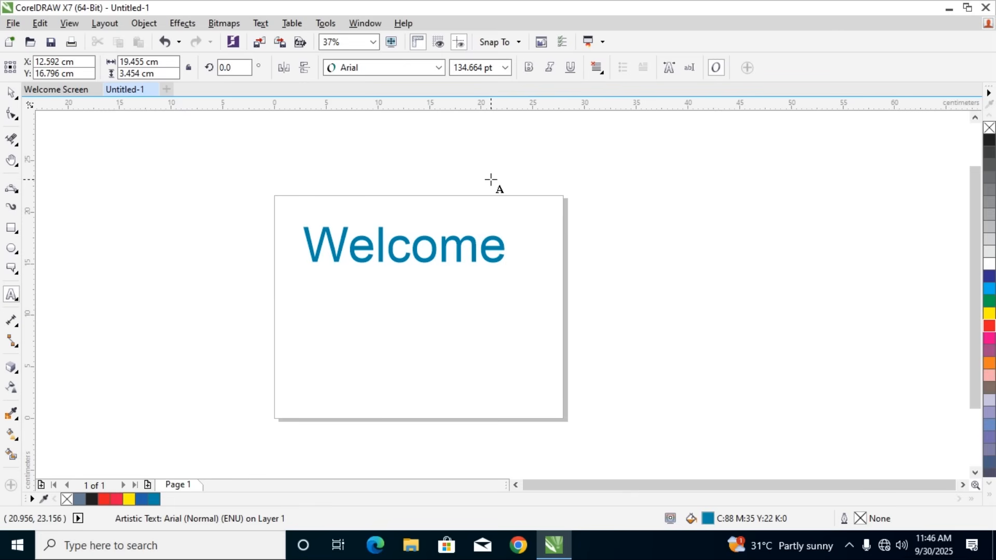
pyautogui.press('BackSpace')
pyautogui.press('BackSpace')
pyautogui.press('BackSpace')
pyautogui.press('BackSpace')
pyautogui.press('BackSpace')
pyautogui.press('BackSpace')
pyautogui.press('BackSpace')
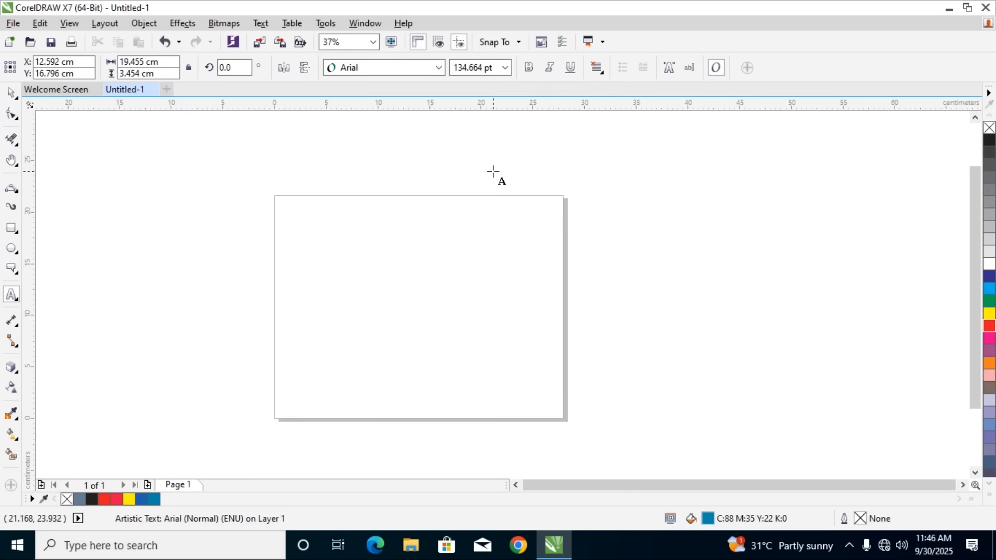
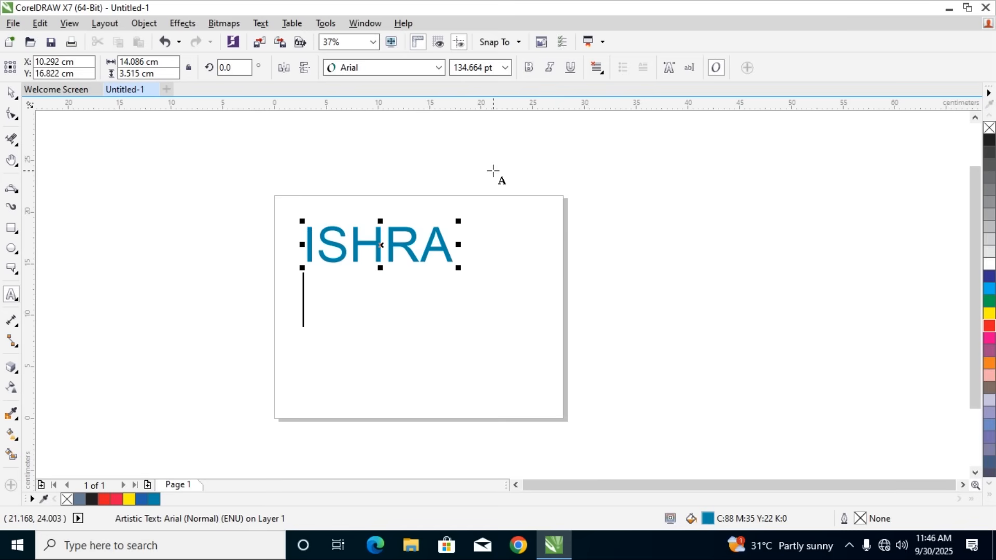
pyautogui.press('Return')
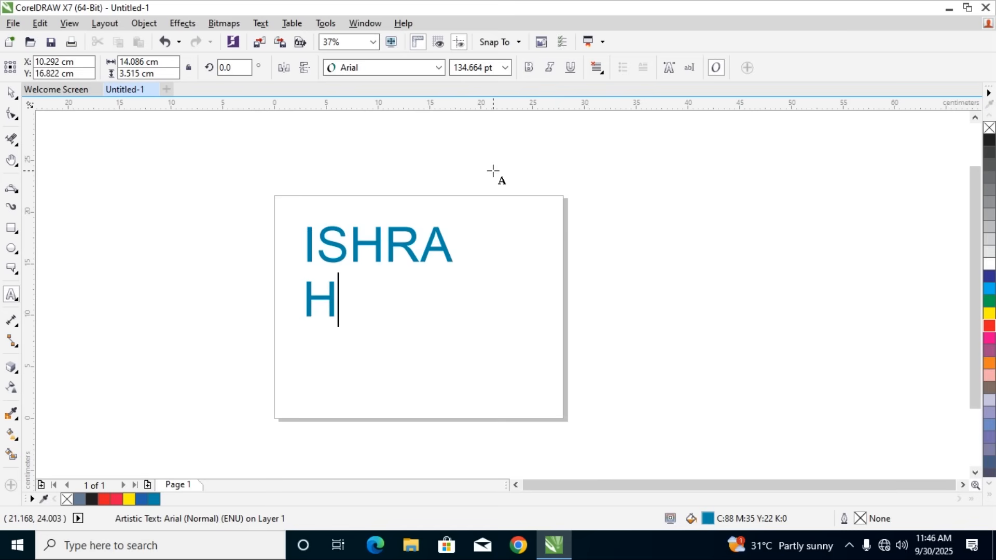
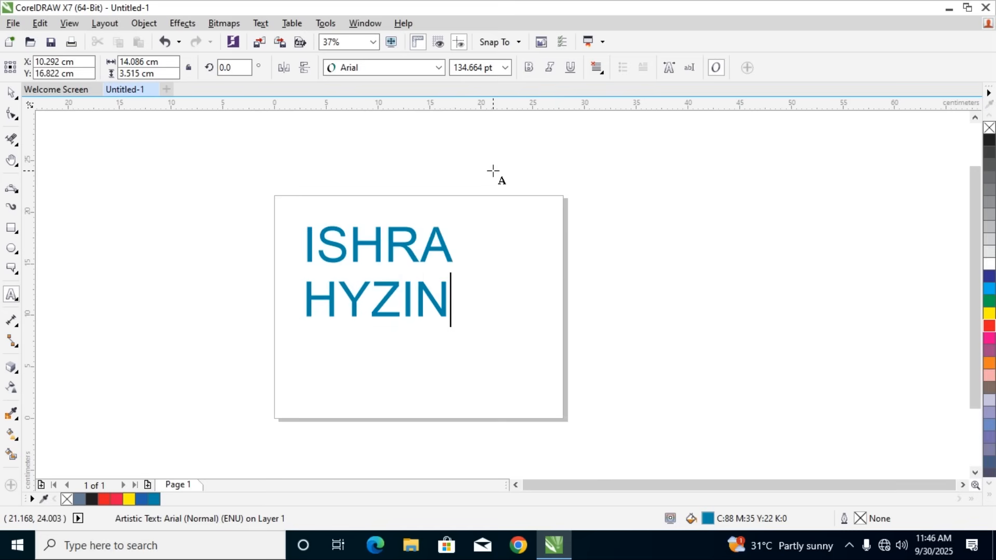
pyautogui.hotkey('ctrl', 'space')
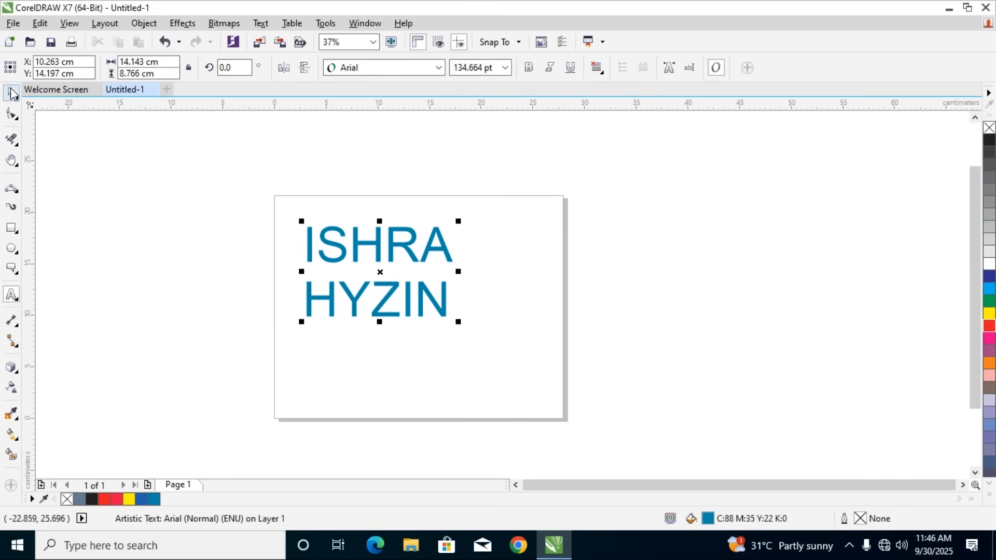
# Set the font of the two-line name to Bauhaus 93 and delete the text object
pyautogui.click(438, 68)
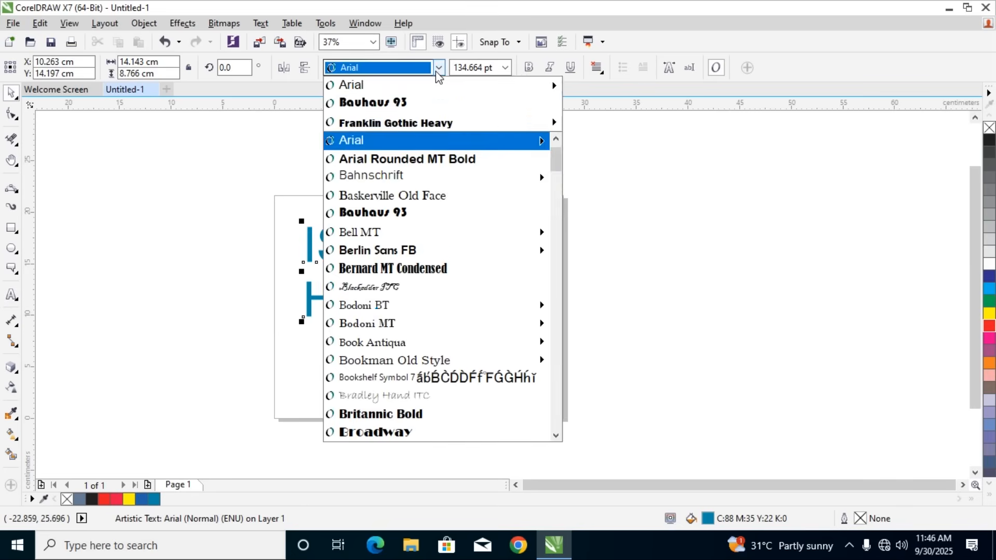
pyautogui.click(404, 102)
pyautogui.press('Delete')
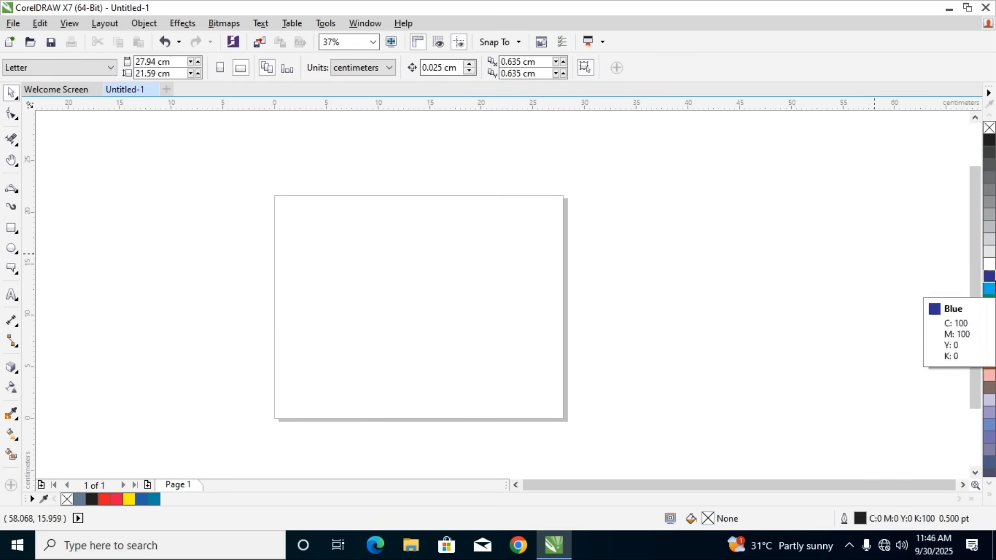
# Add the name in mixed case as two-line artistic text in Arial 24 pt on the left part of the page
pyautogui.click(11, 294)
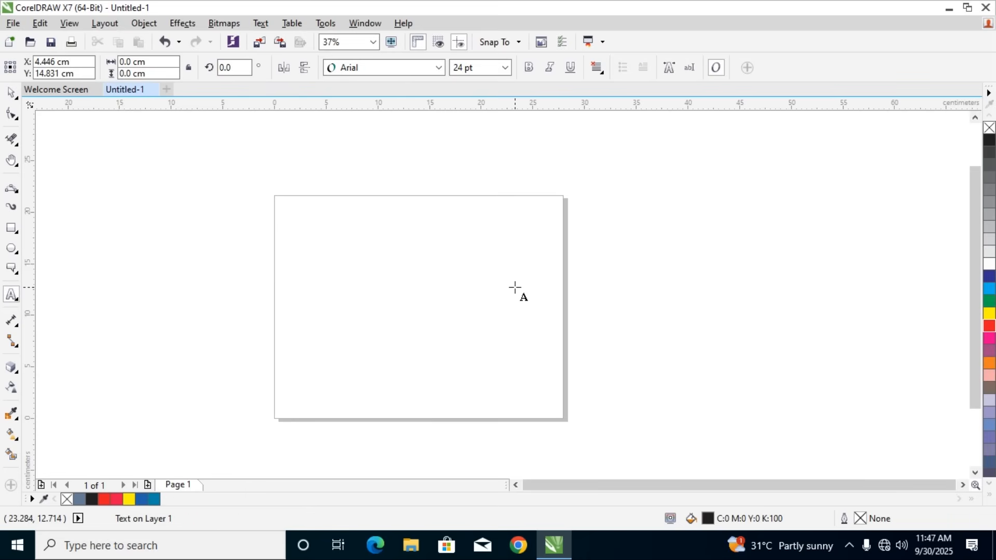
pyautogui.write('i')
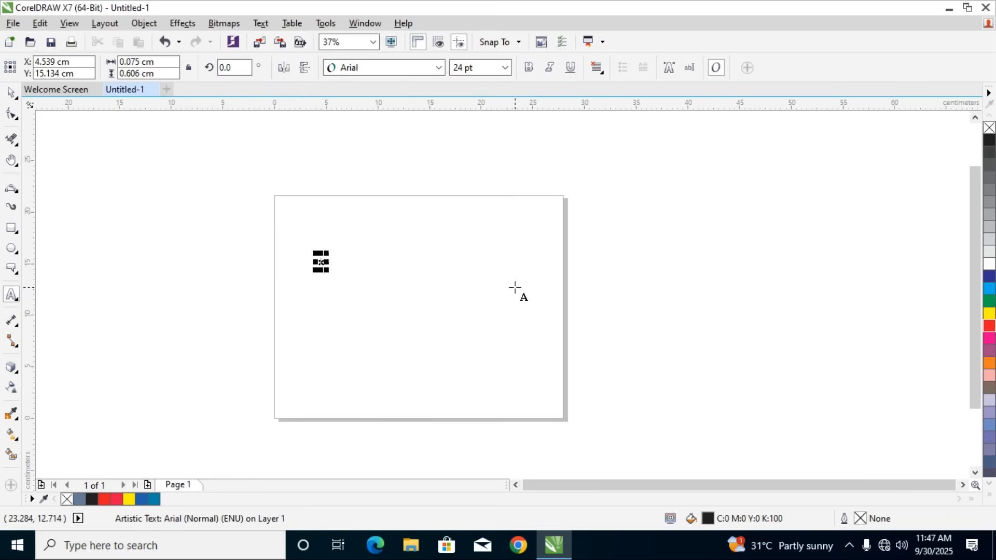
pyautogui.press('BackSpace')
pyautogui.write('Ishara')
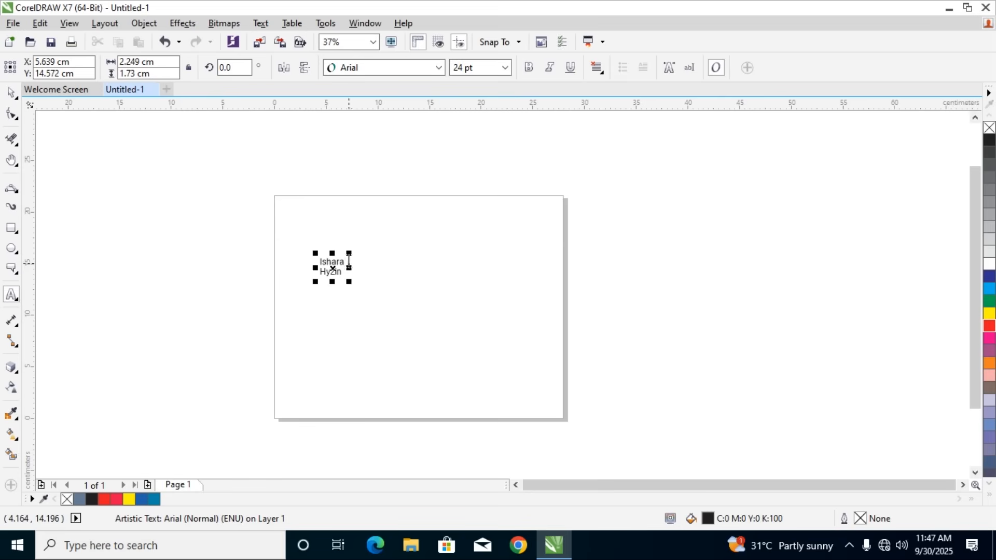
# Delete the first line of the two-line name together with its line break
pyautogui.scroll(3, 347, 270)
pyautogui.moveTo(327, 221); pyautogui.dragTo(95, 202)
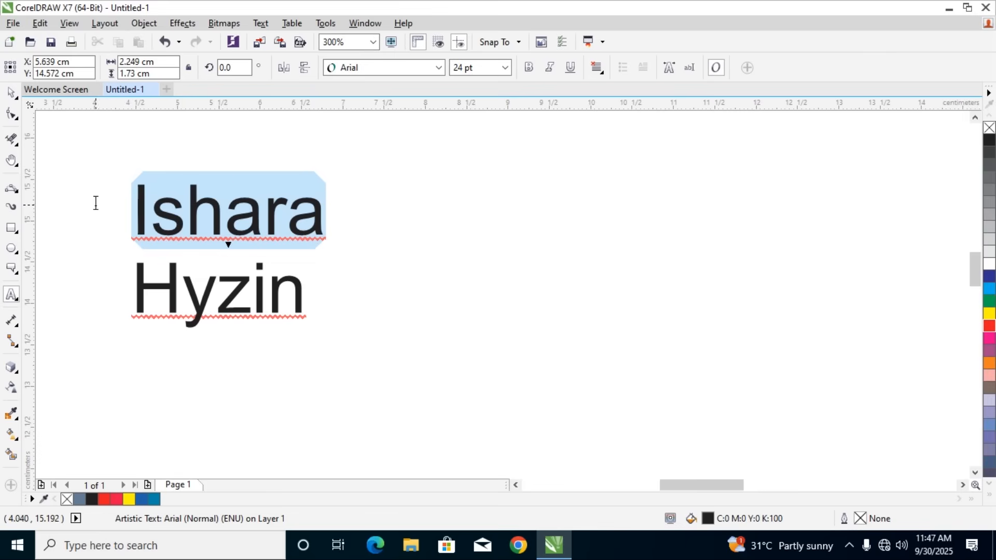
pyautogui.press('Delete')
pyautogui.press('Delete')
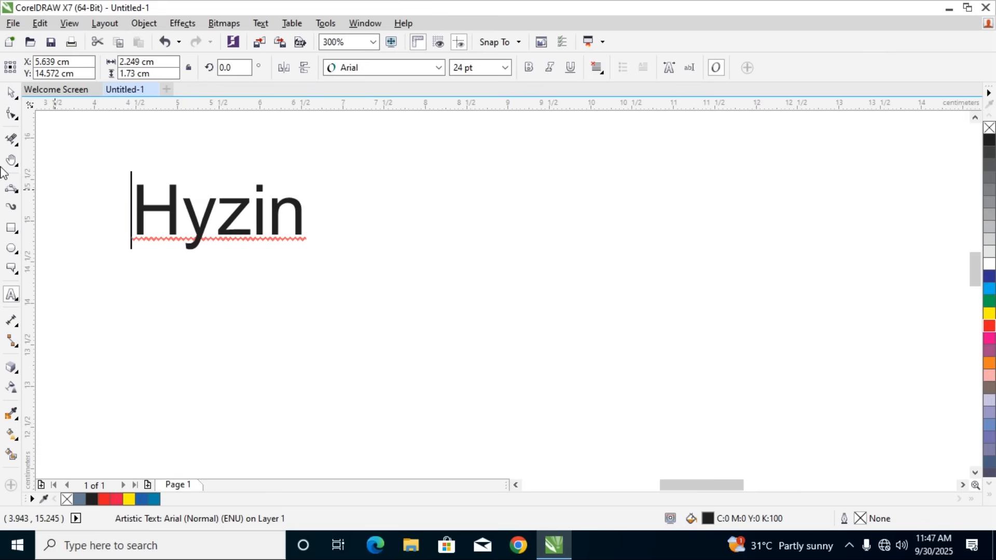
# Add a mixed-case first name on the empty line above the remaining line of the artistic text
pyautogui.press('BackSpace')
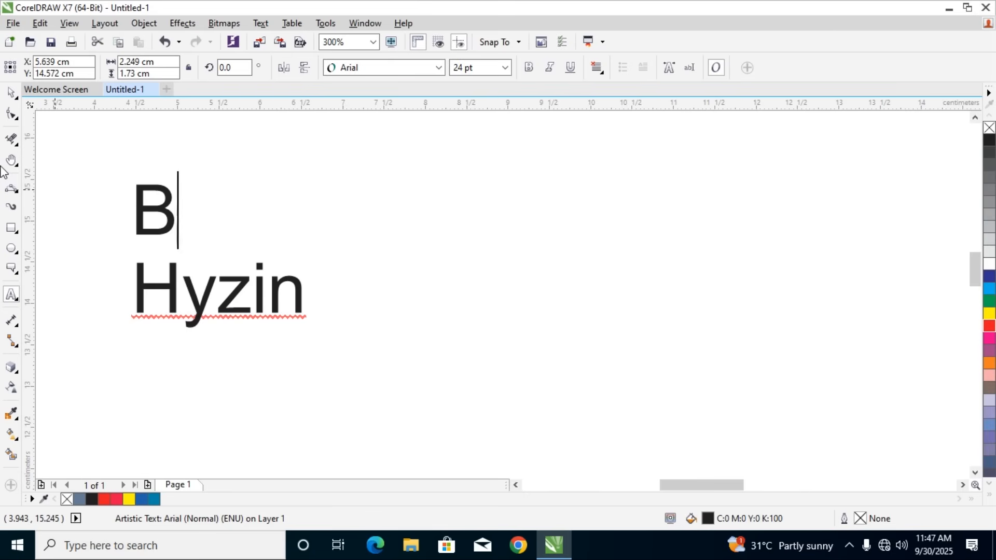
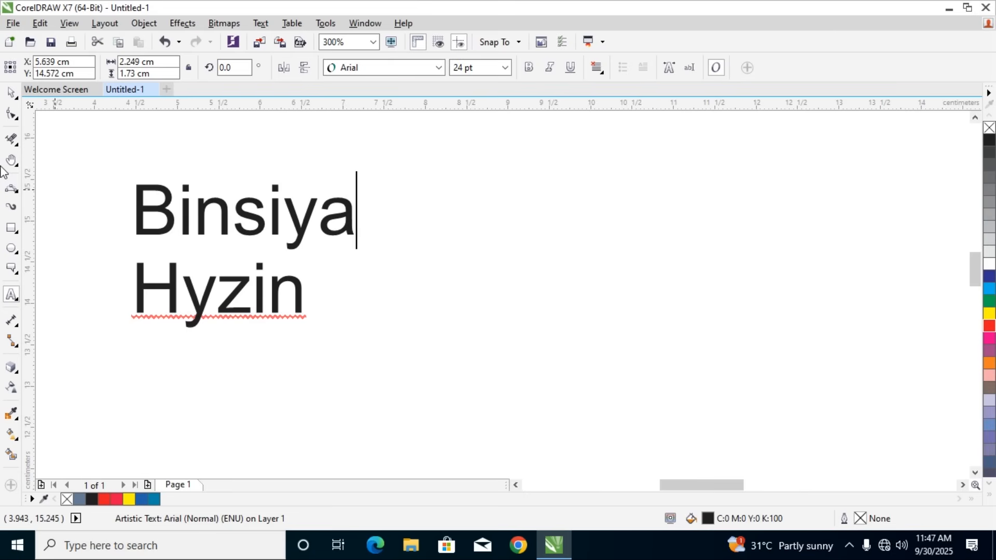
# Set the font of the two-line name to Bauhaus 93 and move the text about 1.2 cm to the right
pyautogui.click(11, 93)
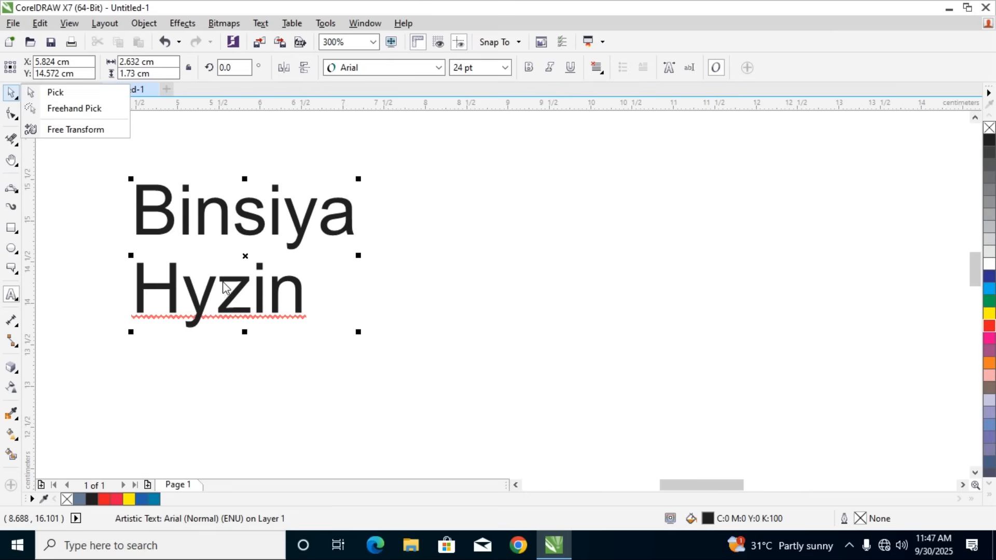
pyautogui.click(438, 67)
pyautogui.click(375, 101)
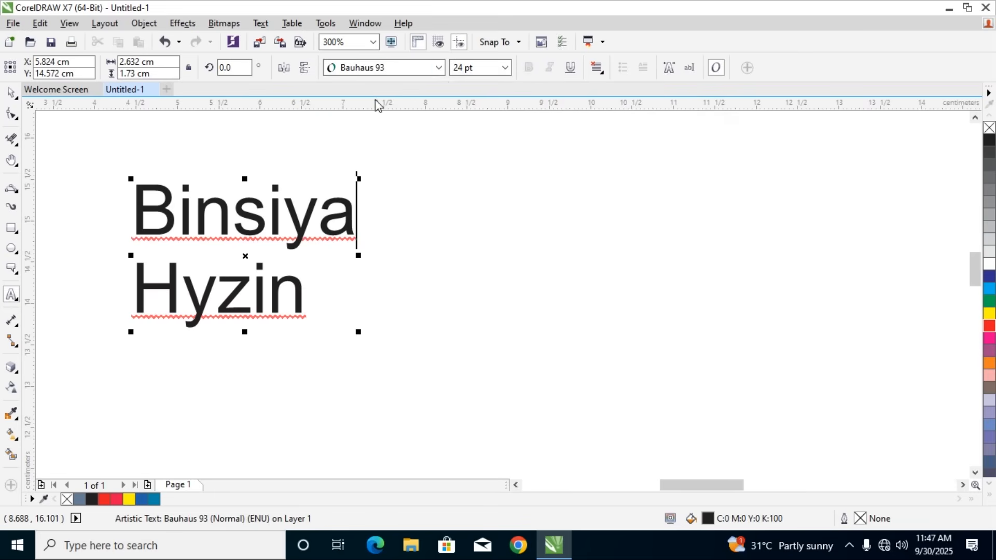
pyautogui.click(11, 93)
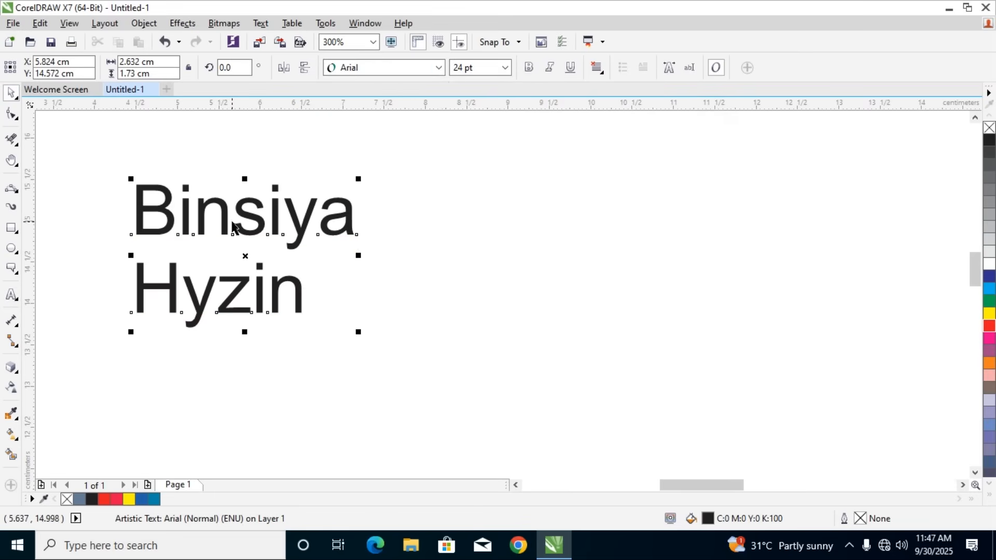
pyautogui.click(337, 127)
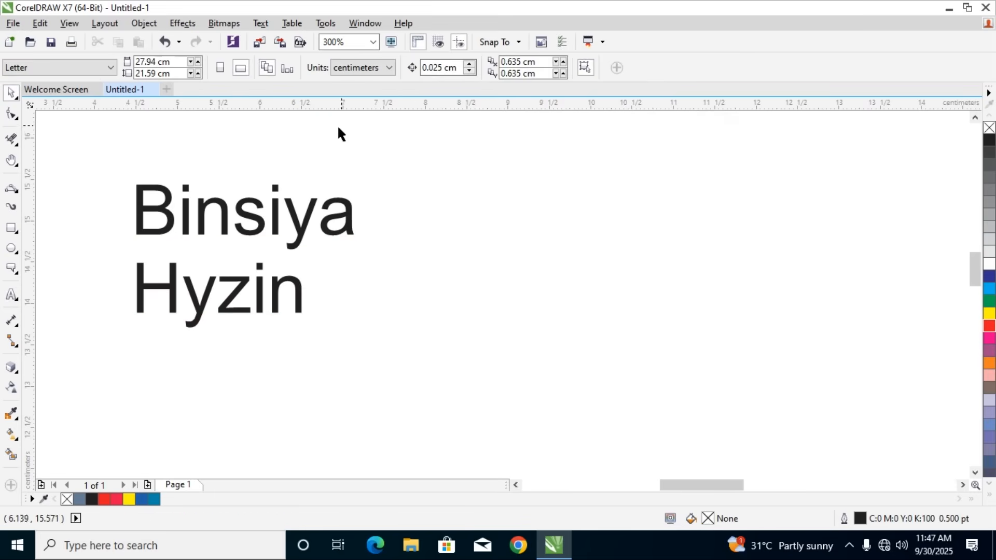
pyautogui.click(244, 212)
pyautogui.click(444, 68)
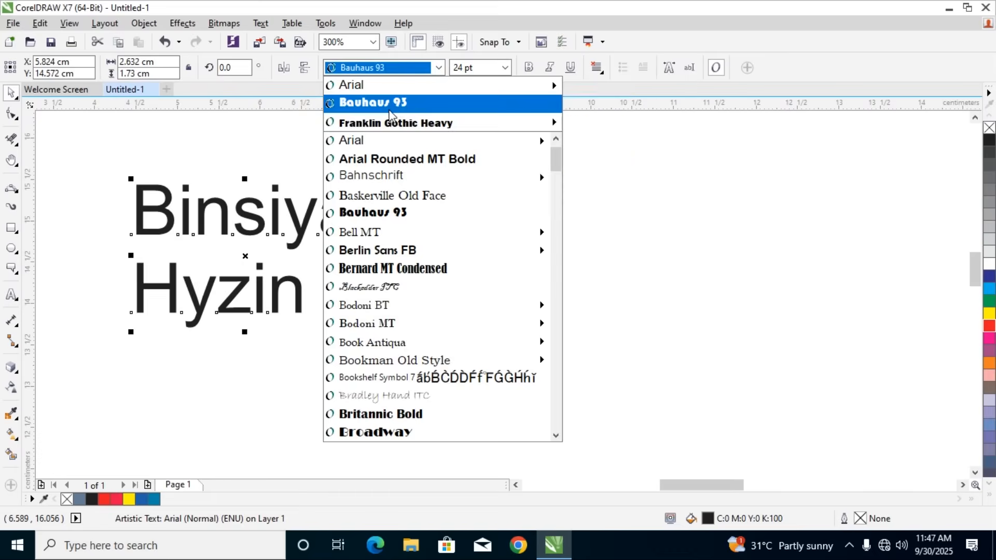
pyautogui.click(390, 115)
pyautogui.moveTo(297, 234); pyautogui.dragTo(397, 239)
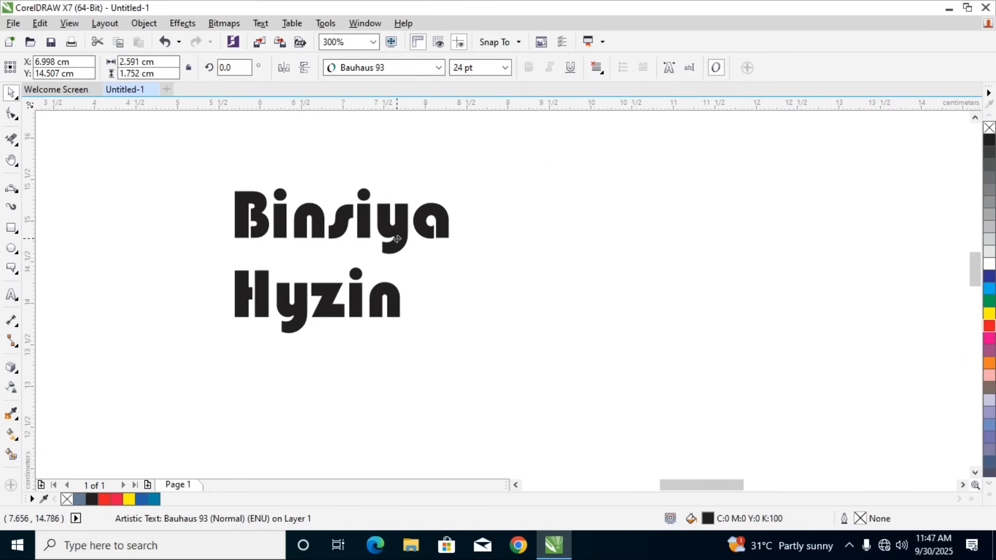
# Set the horizontal alignment of the two-line name to Left
pyautogui.click(597, 68)
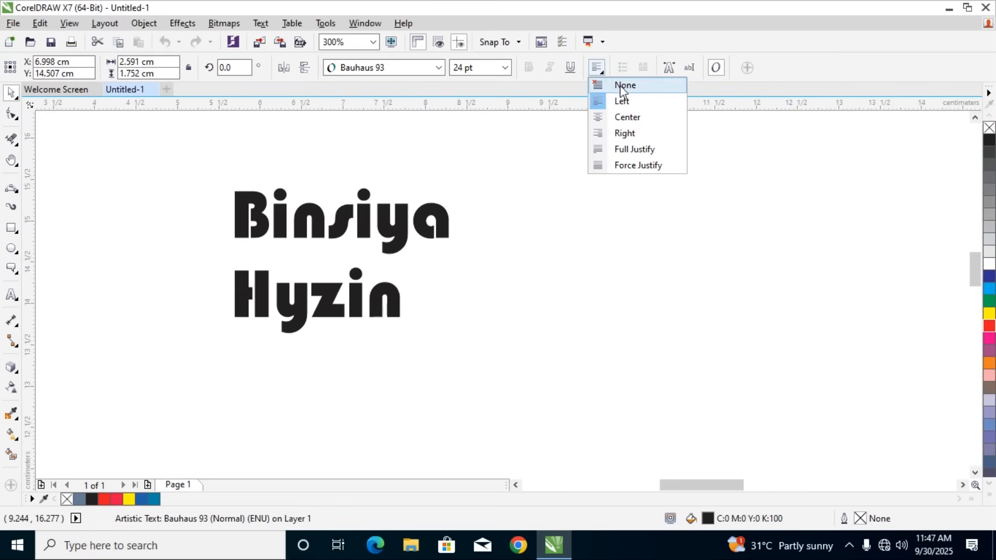
pyautogui.click(622, 102)
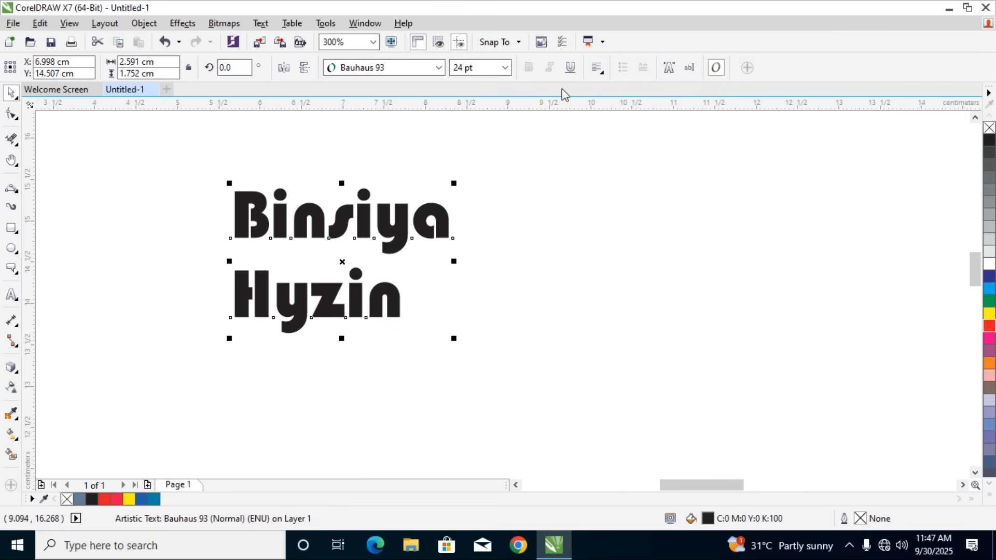
pyautogui.click(603, 76)
pyautogui.click(620, 103)
# Select both lines of the name as text, center-align them, and change their alignment to Right
pyautogui.click(11, 295)
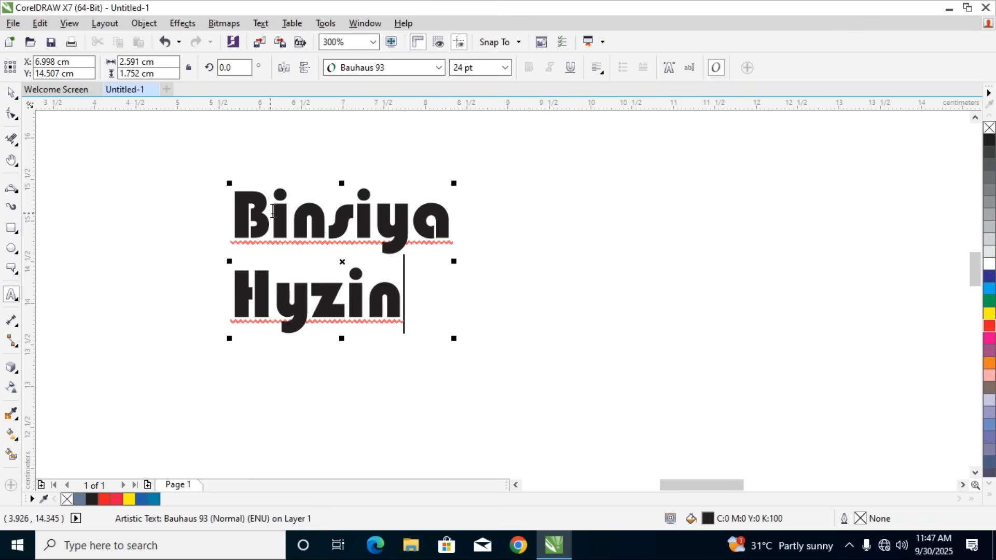
pyautogui.moveTo(243, 212); pyautogui.dragTo(483, 298)
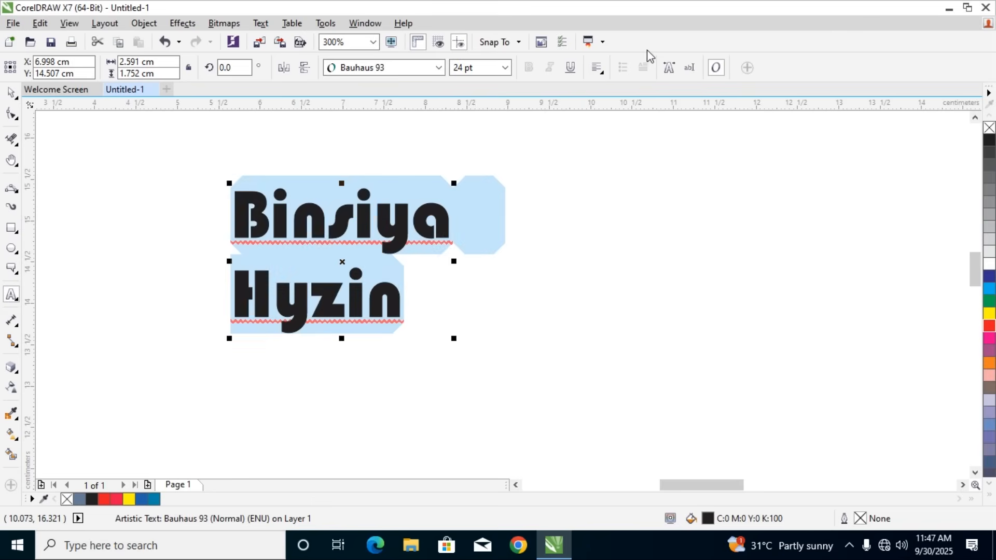
pyautogui.click(604, 76)
pyautogui.click(606, 117)
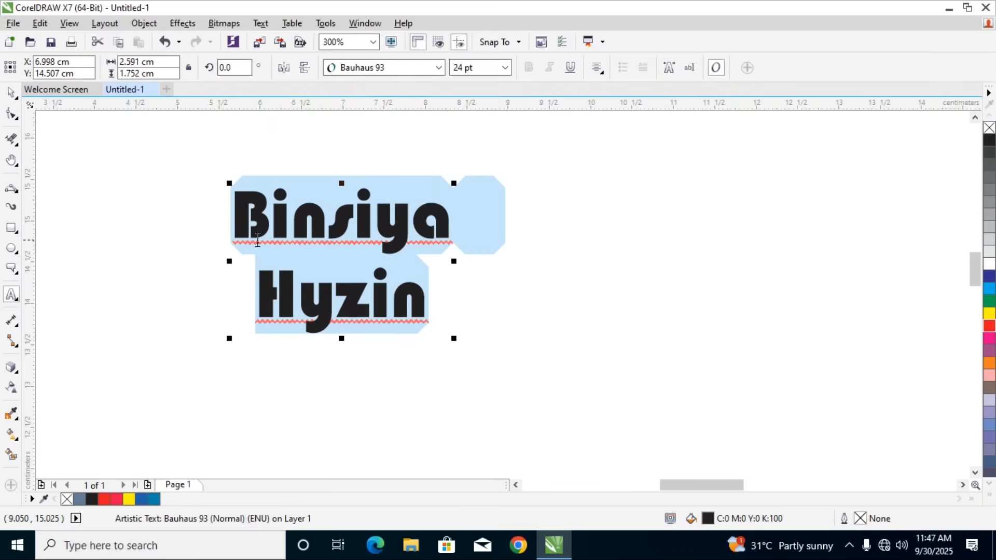
pyautogui.click(596, 68)
pyautogui.click(605, 131)
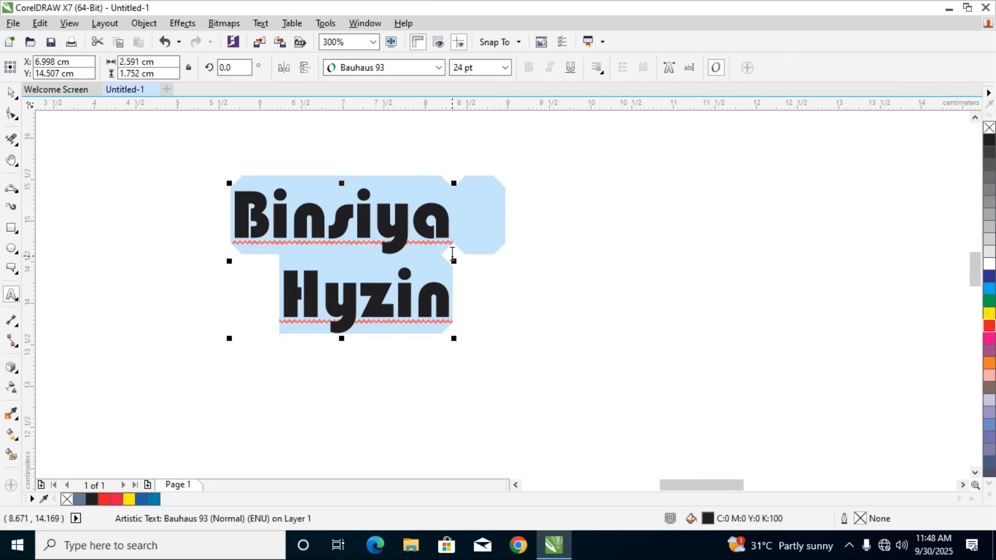
# Delete the right-aligned two-line name text object from the page
pyautogui.click(596, 68)
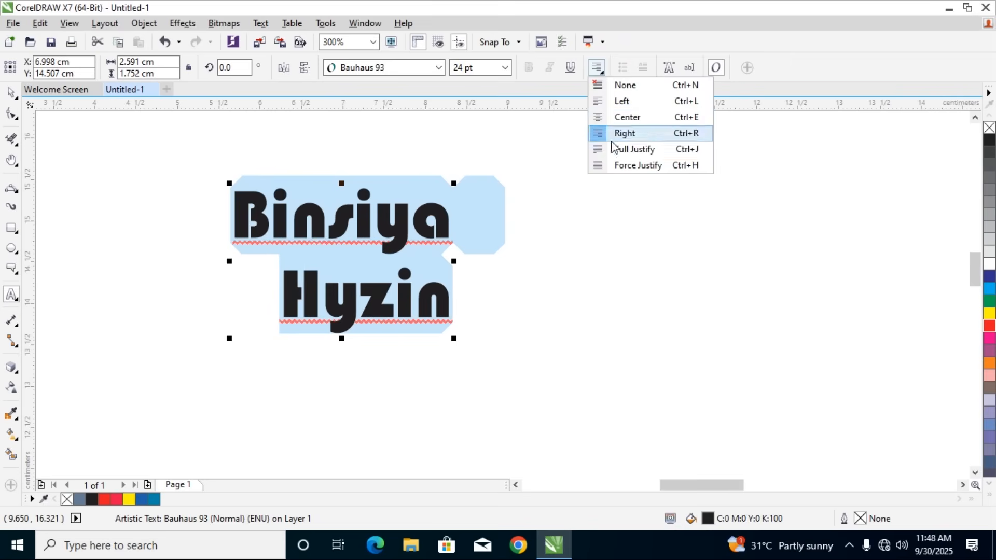
pyautogui.click(9, 95)
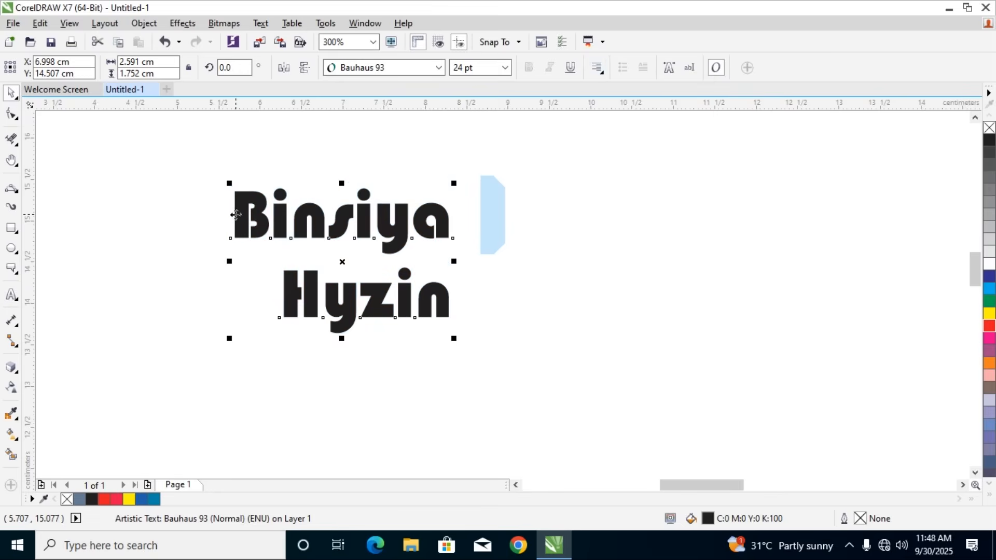
pyautogui.press('Delete')
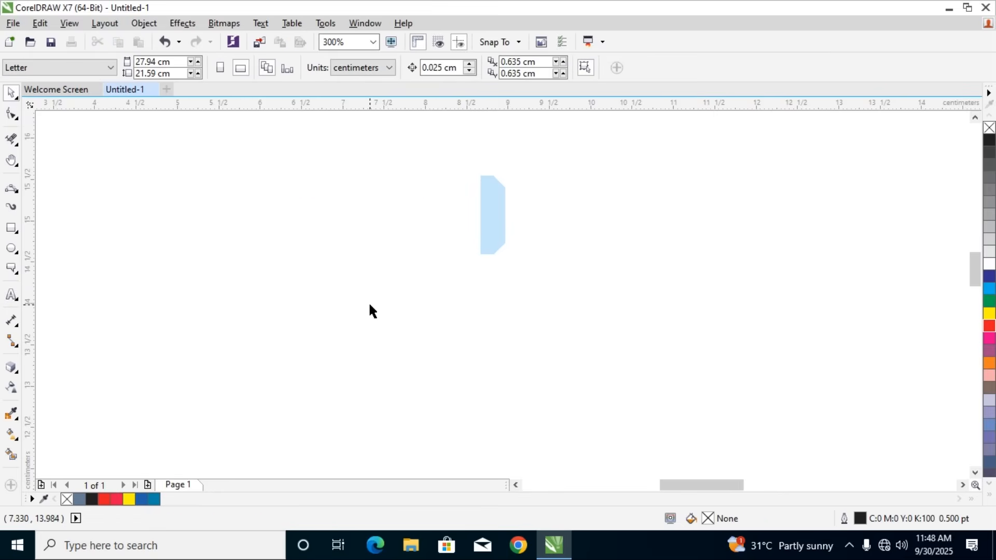
# Add the artistic text "ffhrdugufsyfrwrwtrwtrwtrwtdwtrdwtr" in Arial 24 pt near the page's upper-left corner
pyautogui.scroll(-2, 369, 310)
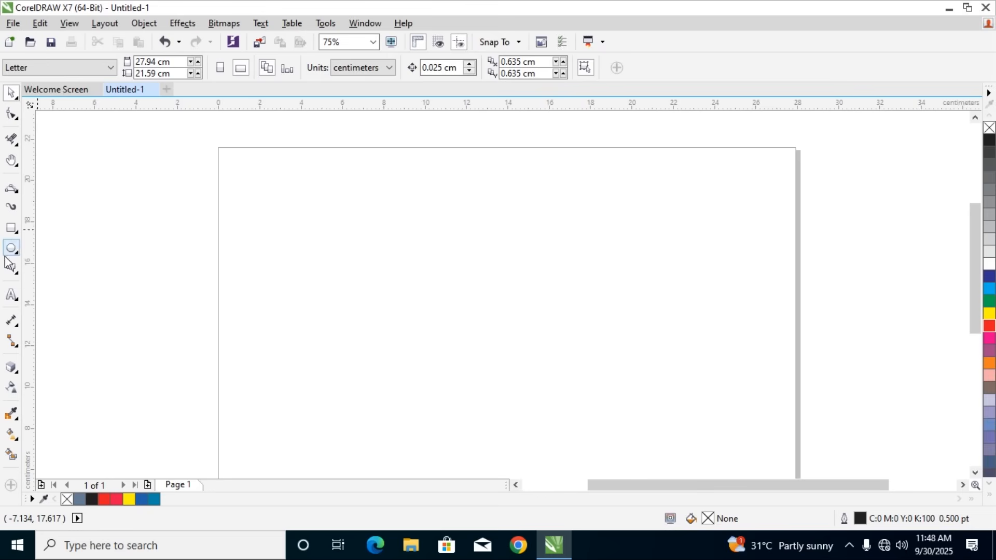
pyautogui.click(12, 295)
pyautogui.click(252, 187)
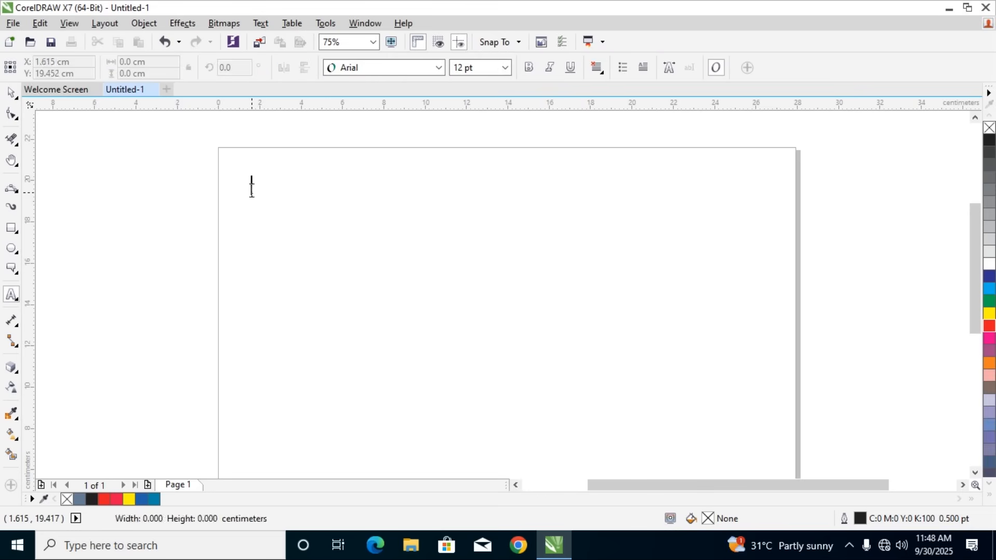
pyautogui.write('ffhrdugufsyfr')
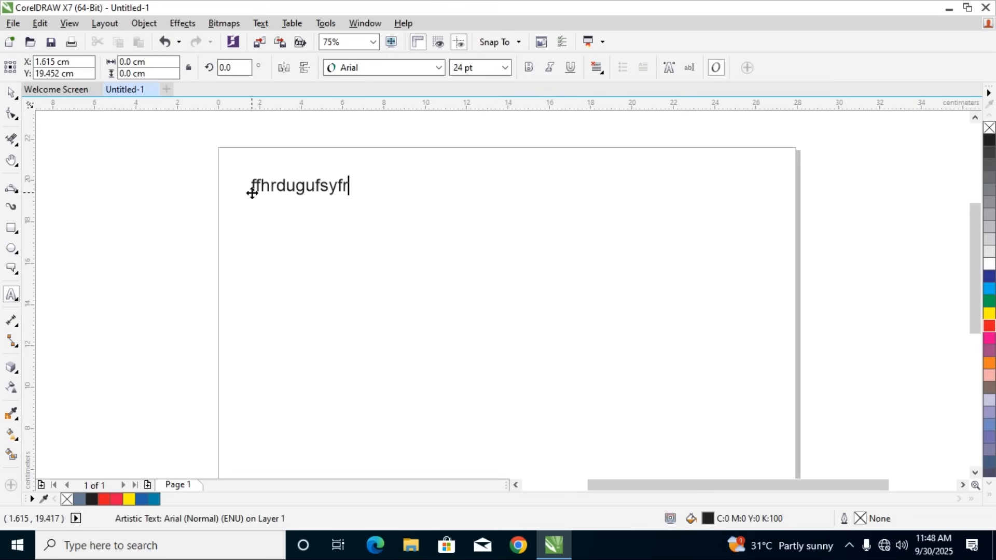
pyautogui.write('wrwtrwtrwtrwtdwtrdwtr')
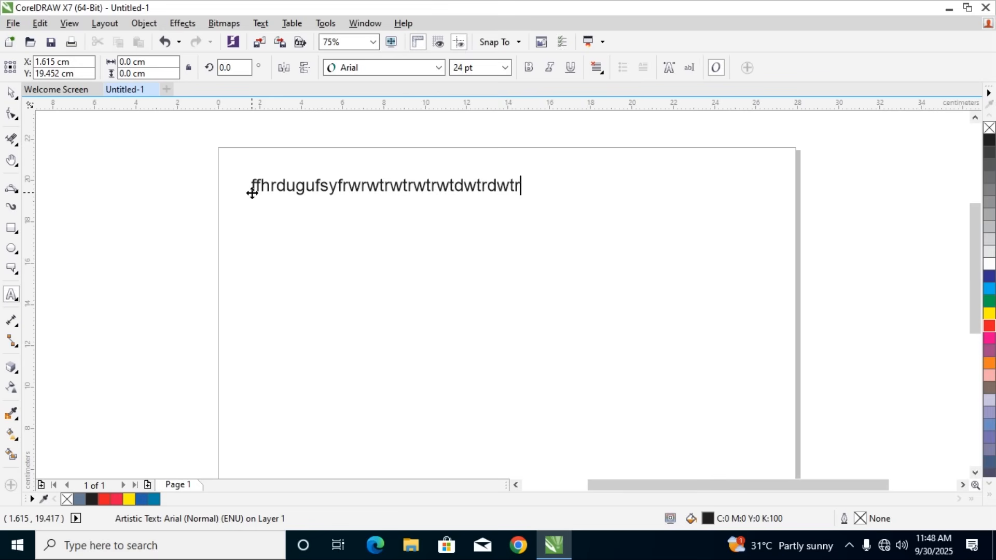
# Copy the whole line of random letters and paste it repeatedly at its end to make one long line
pyautogui.moveTo(250, 178); pyautogui.dragTo(555, 218)
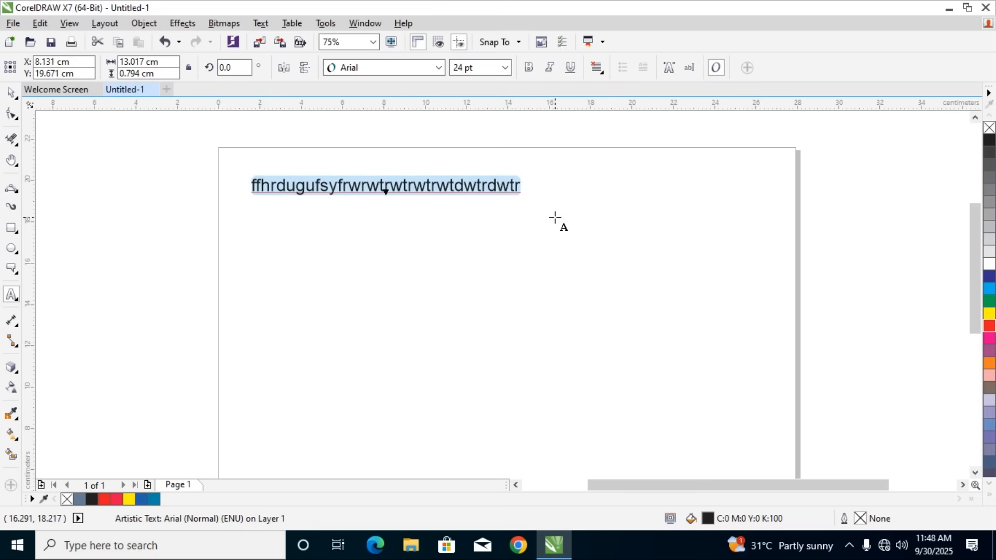
pyautogui.hotkey('ctrl', 'c')
pyautogui.click(522, 181)
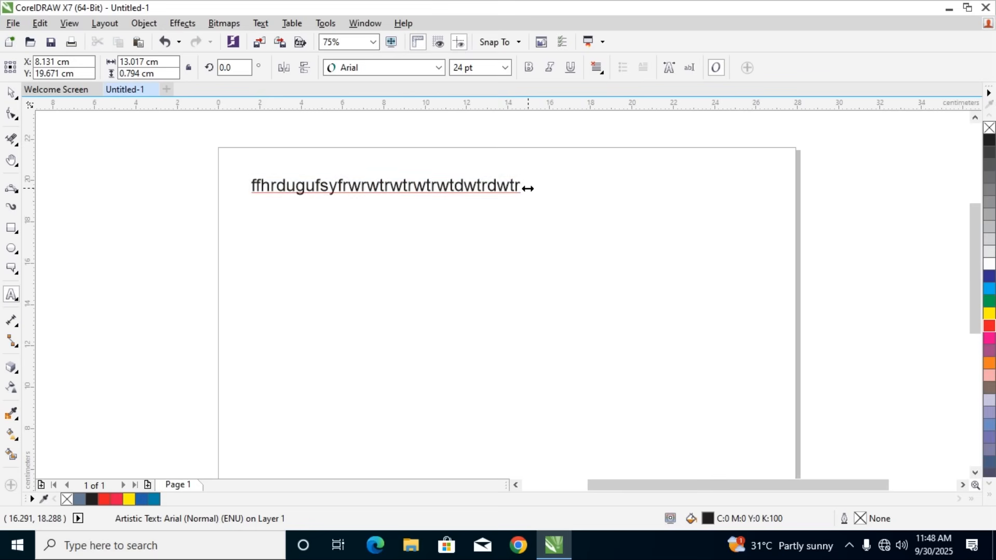
pyautogui.hotkey('ctrl', 'v')
pyautogui.hotkey('ctrl', 'v')
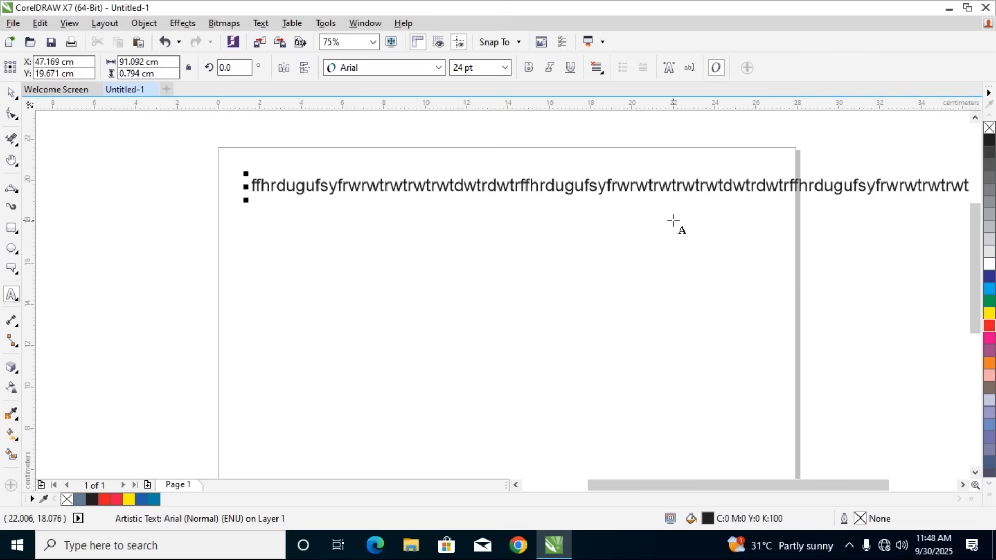
# Break the long line of random letters into five lines that fit within the page width
pyautogui.press('Return')
pyautogui.click(690, 206)
pyautogui.press('Return')
pyautogui.click(703, 224)
pyautogui.press('Return')
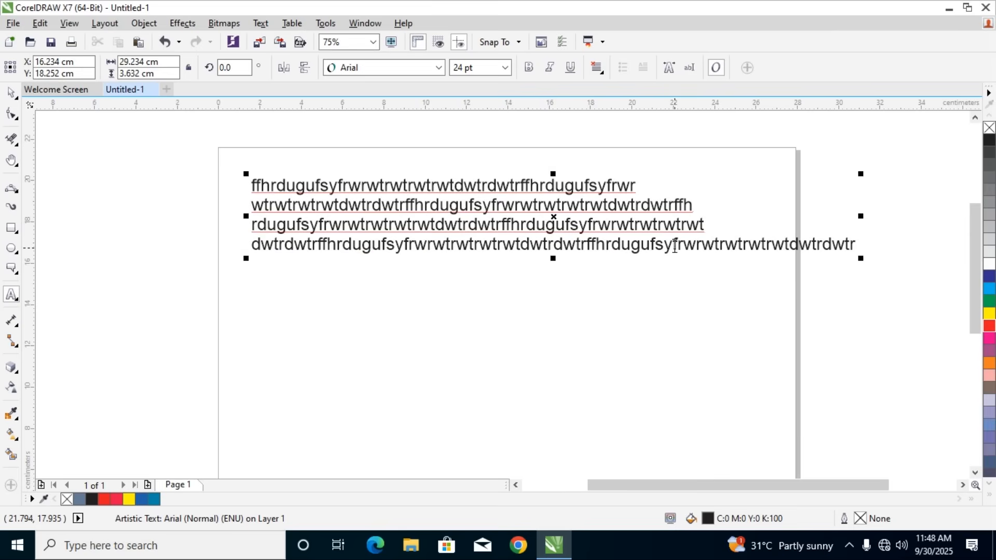
pyautogui.click(674, 245)
pyautogui.press('Return')
# Select all five lines of random letters and set their alignment to Full Justify
pyautogui.moveTo(445, 262); pyautogui.dragTo(170, 184)
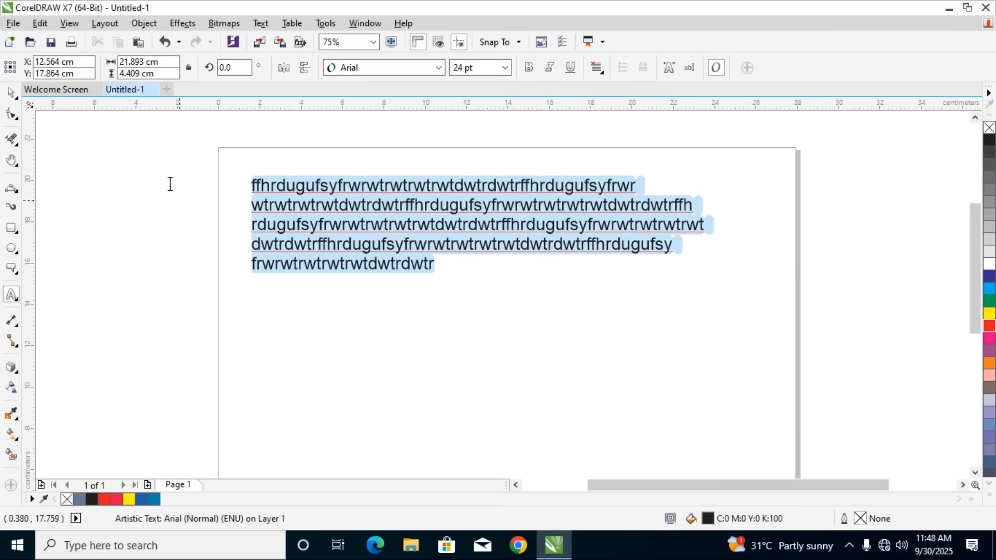
pyautogui.click(597, 73)
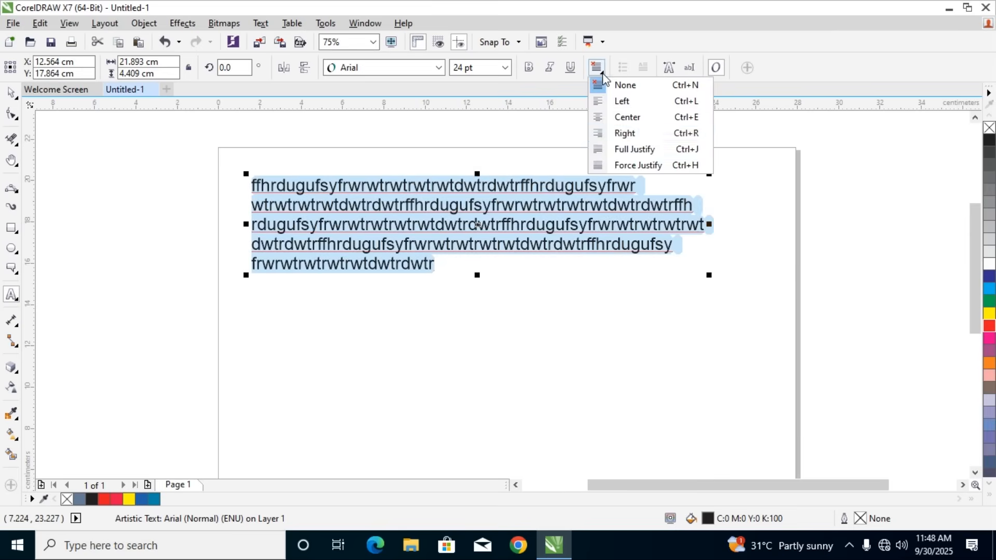
pyautogui.click(619, 147)
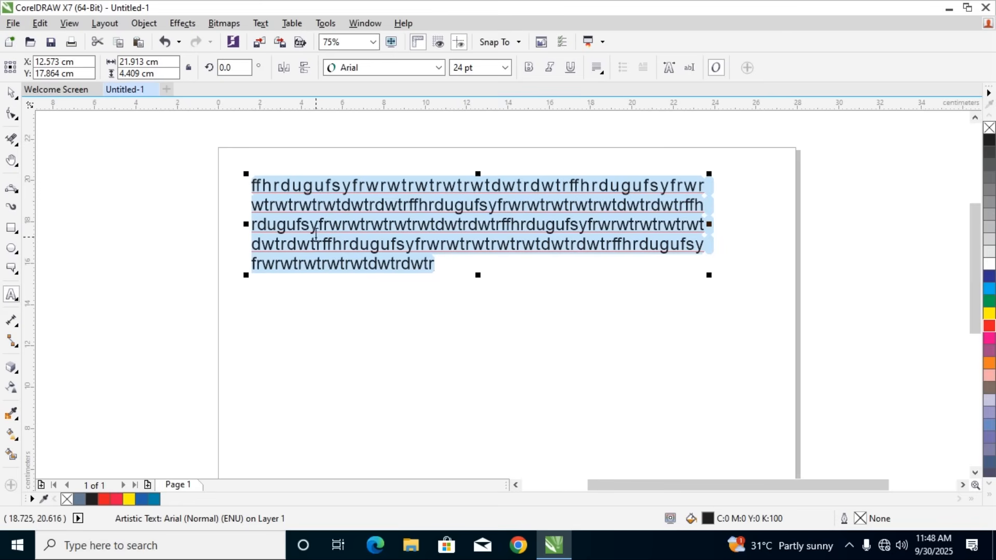
pyautogui.click(10, 93)
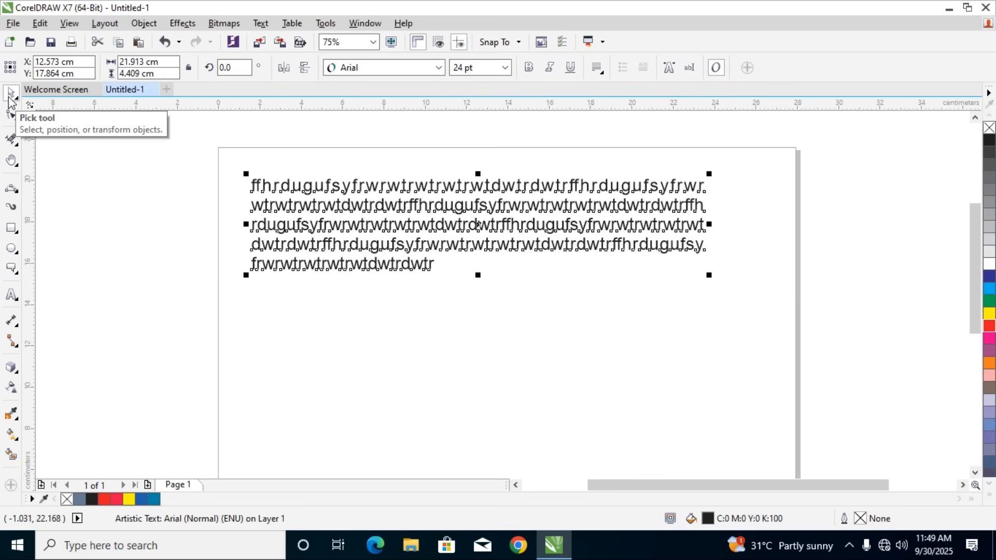
# Delete the five lines of random letters and look over the text properties settings with the Text tool active
pyautogui.press('Delete')
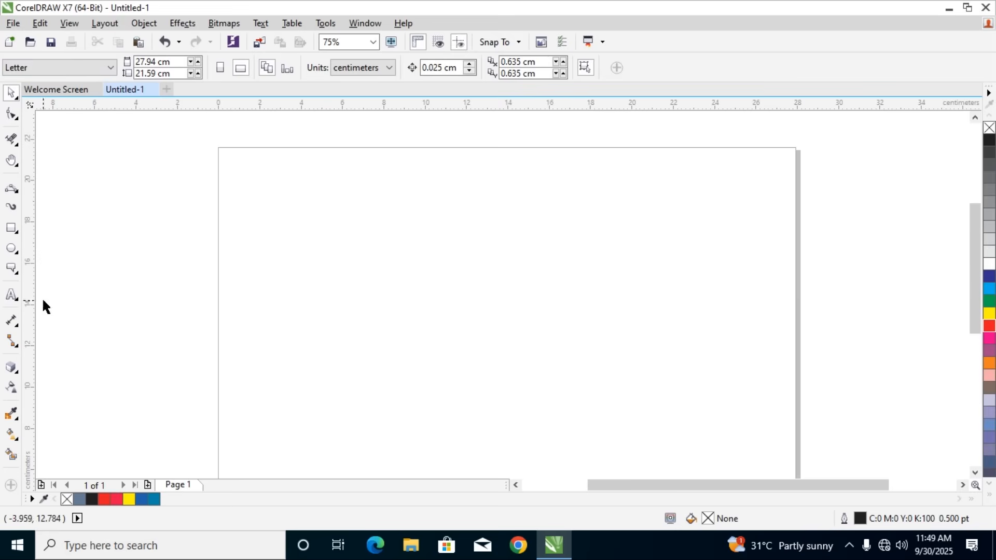
pyautogui.click(17, 300)
pyautogui.click(55, 291)
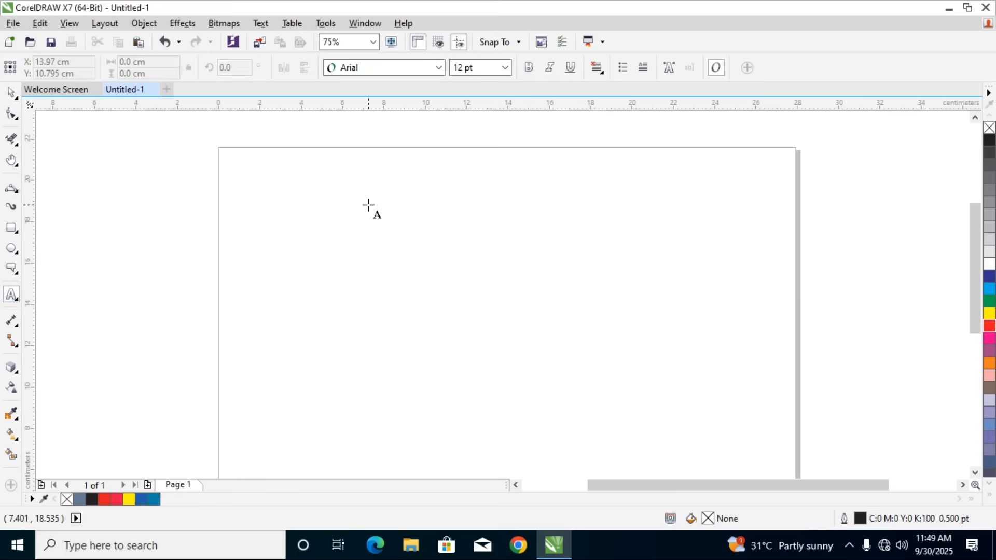
pyautogui.click(668, 68)
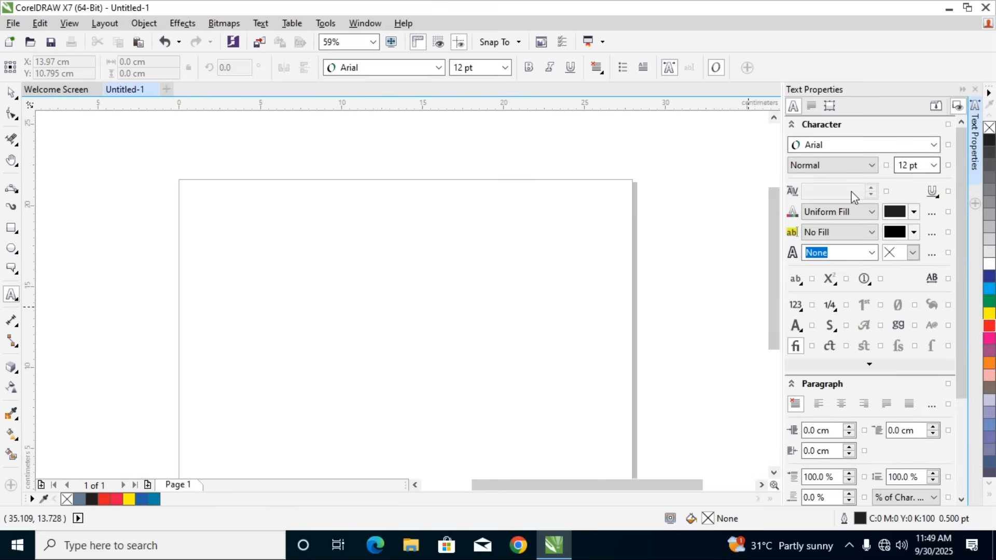
pyautogui.click(975, 90)
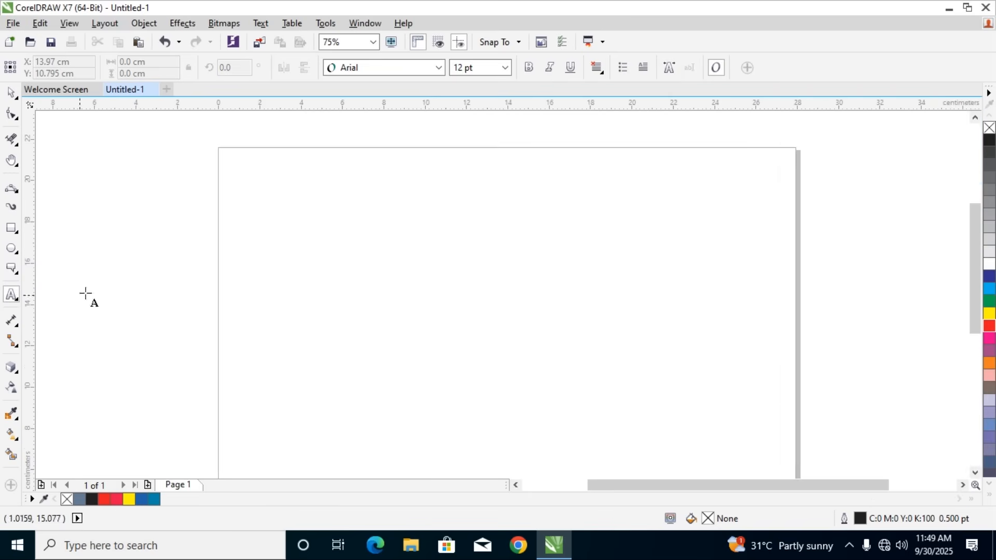
# Draw a table with 3 rows and 4 columns over the whole page, about 27.8 by 21.6 cm
pyautogui.click(17, 304)
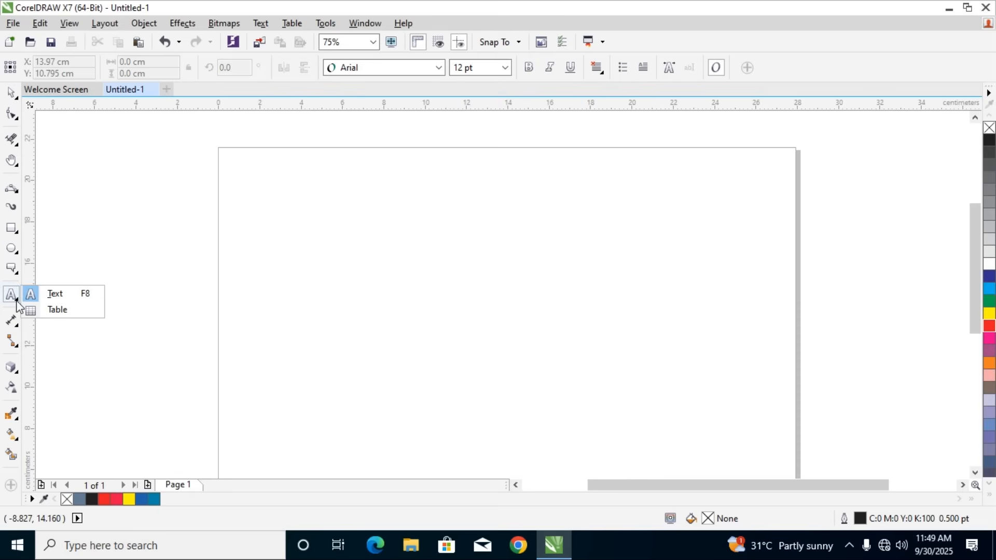
pyautogui.click(58, 310)
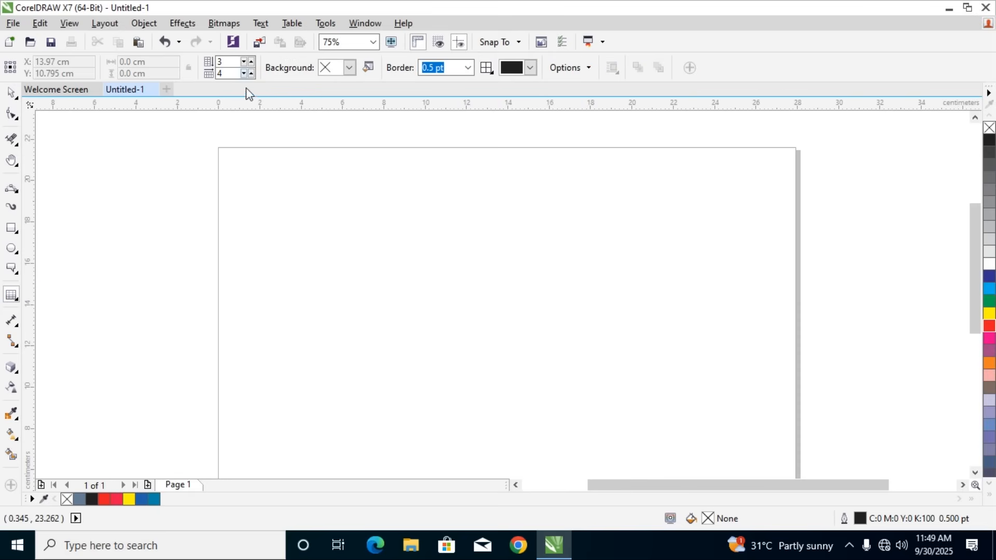
pyautogui.scroll(-2, 237, 166)
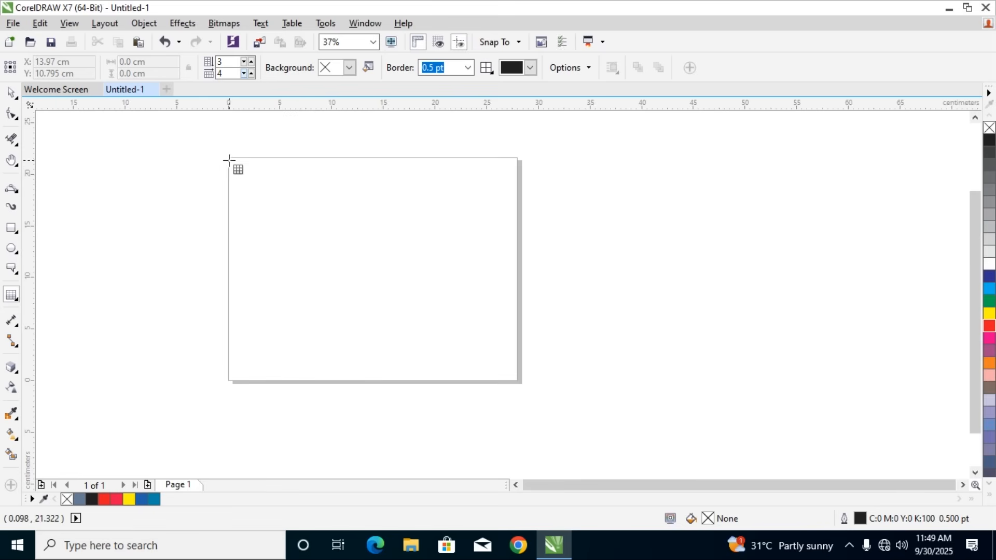
pyautogui.moveTo(228, 165); pyautogui.dragTo(518, 380)
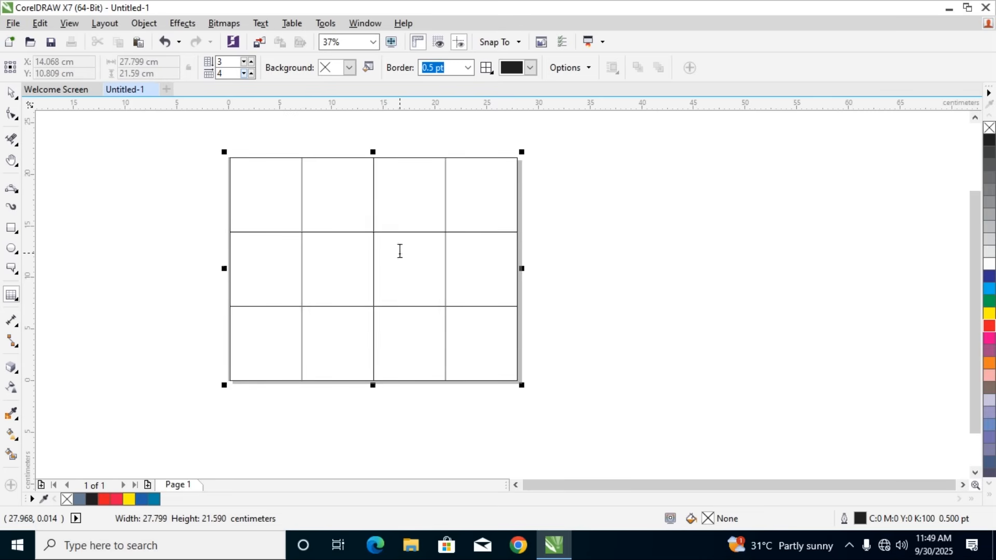
# Try different row and column counts on the table, raising the rows to 4, and return it to 3 rows and 4 columns
pyautogui.click(244, 65)
pyautogui.click(243, 65)
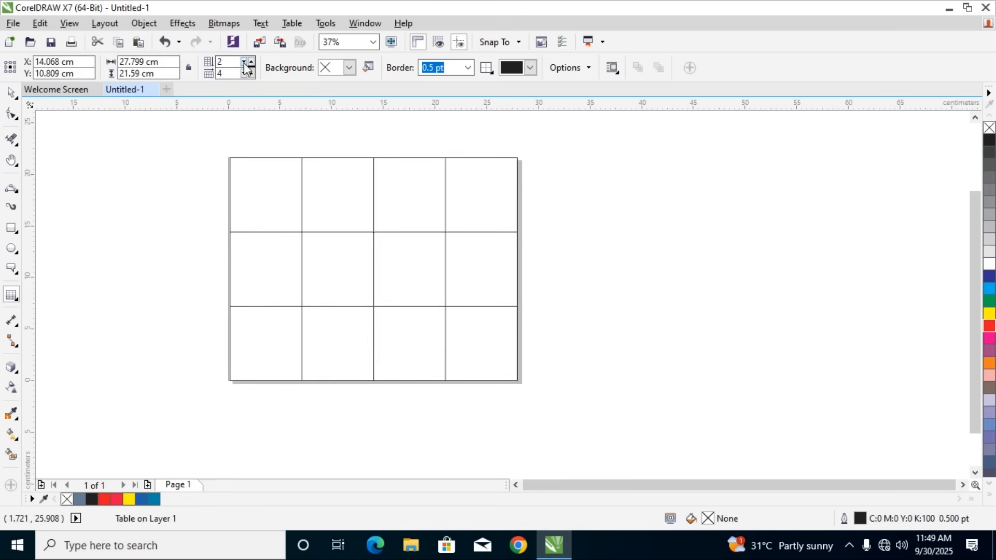
pyautogui.click(251, 62)
pyautogui.click(251, 63)
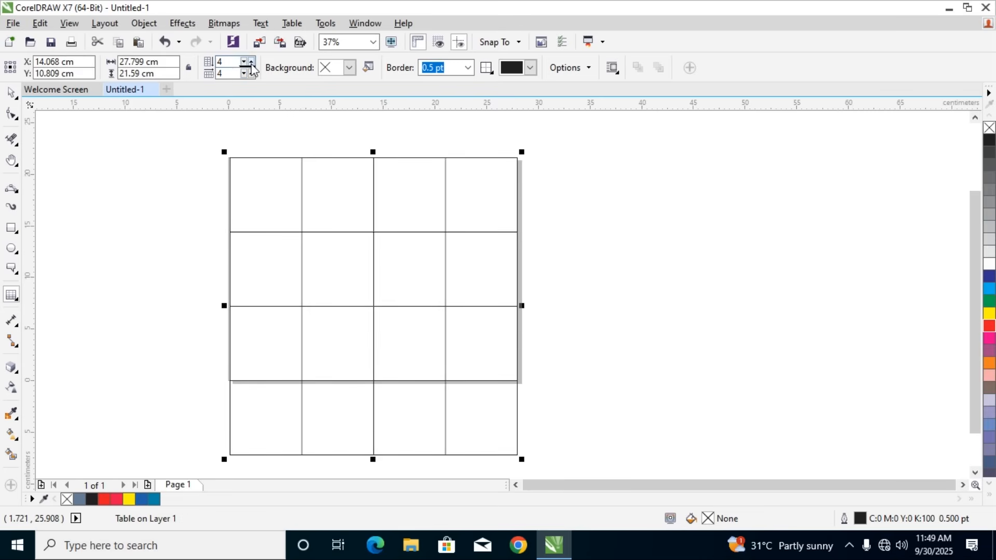
pyautogui.click(250, 74)
pyautogui.click(250, 73)
pyautogui.click(243, 75)
pyautogui.click(243, 74)
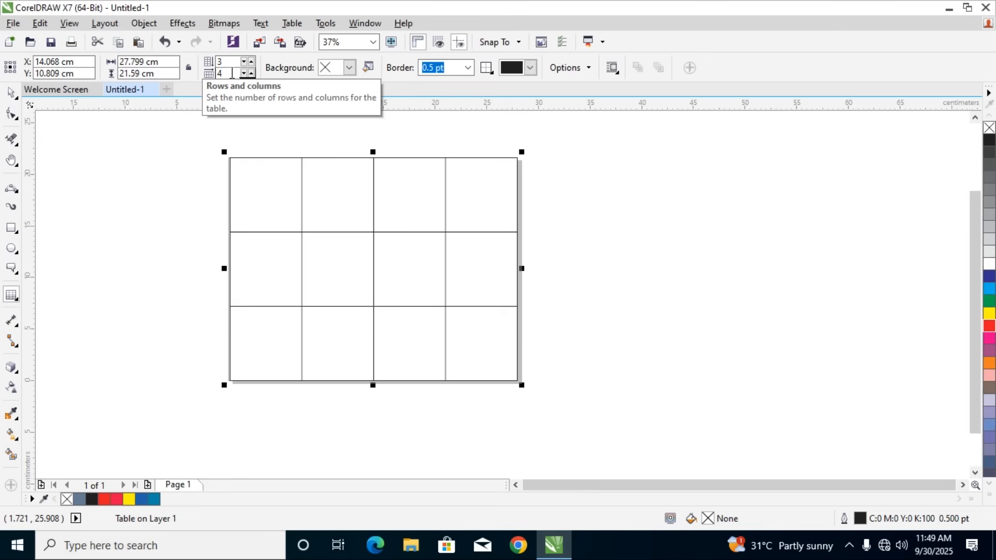
# Shift the table's three inner column dividers to the left and increase the column count to 5
pyautogui.moveTo(300, 179); pyautogui.dragTo(266, 197)
pyautogui.moveTo(373, 186); pyautogui.dragTo(326, 198)
pyautogui.moveTo(446, 194); pyautogui.dragTo(367, 205)
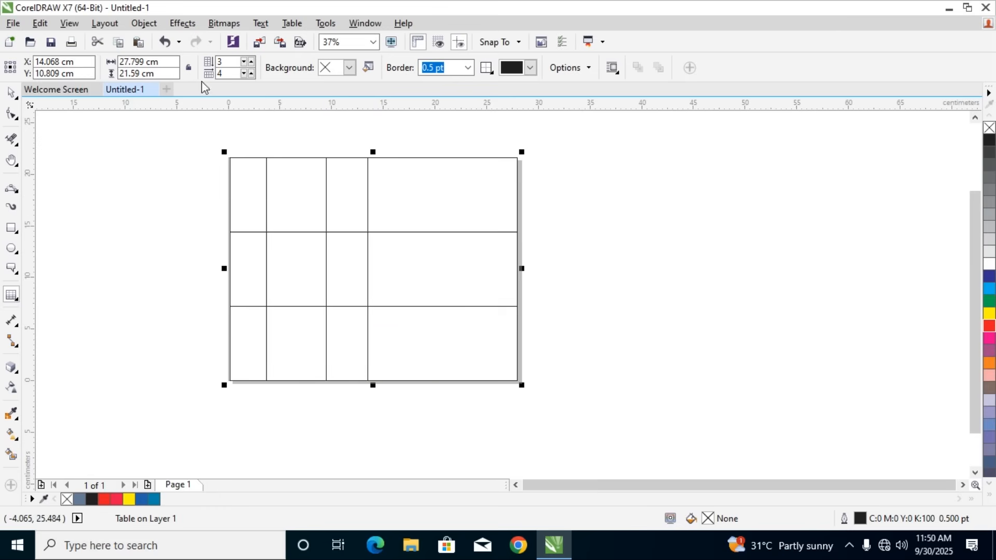
pyautogui.click(250, 73)
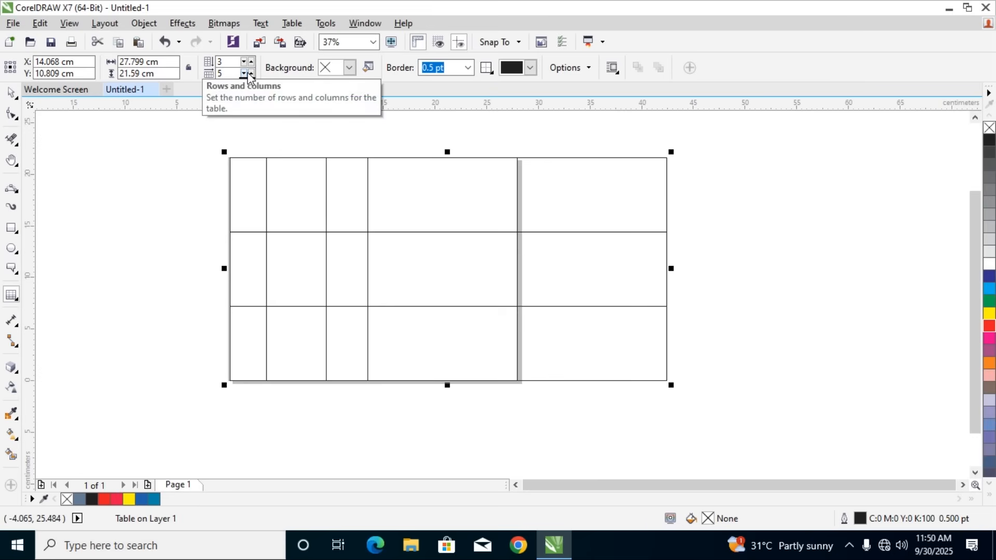
# Undo the added column and the column divider moves to restore four equally wide columns
pyautogui.press('super')
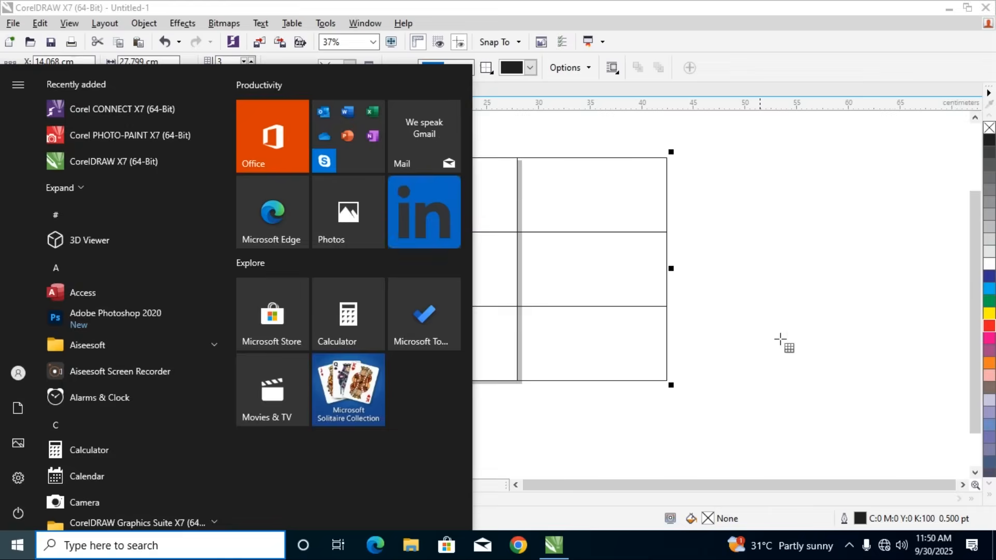
pyautogui.press('super')
pyautogui.hotkey('ctrl', 'z')
pyautogui.hotkey('ctrl', 'z')
pyautogui.hotkey('ctrl', 'z')
pyautogui.hotkey('ctrl', 'z')
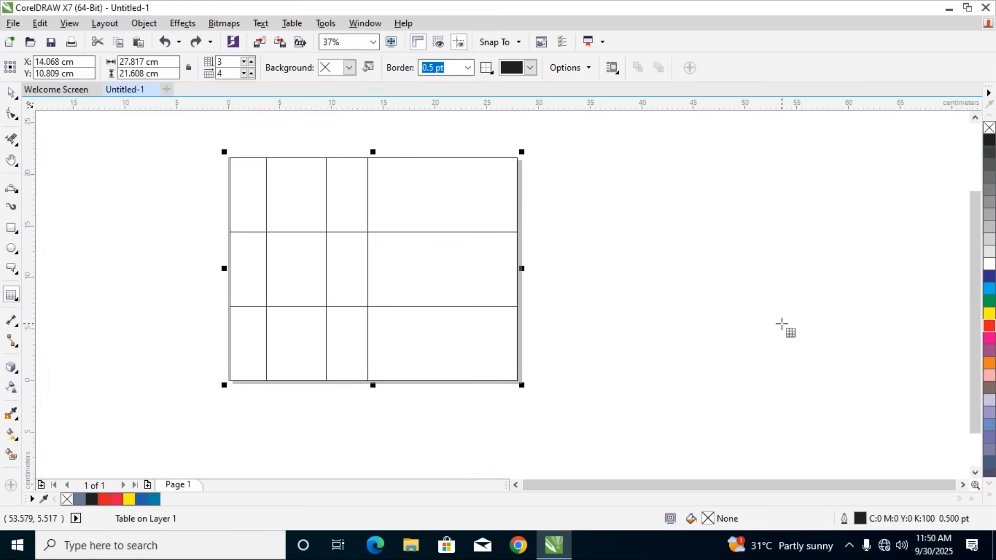
pyautogui.hotkey('ctrl', 'z')
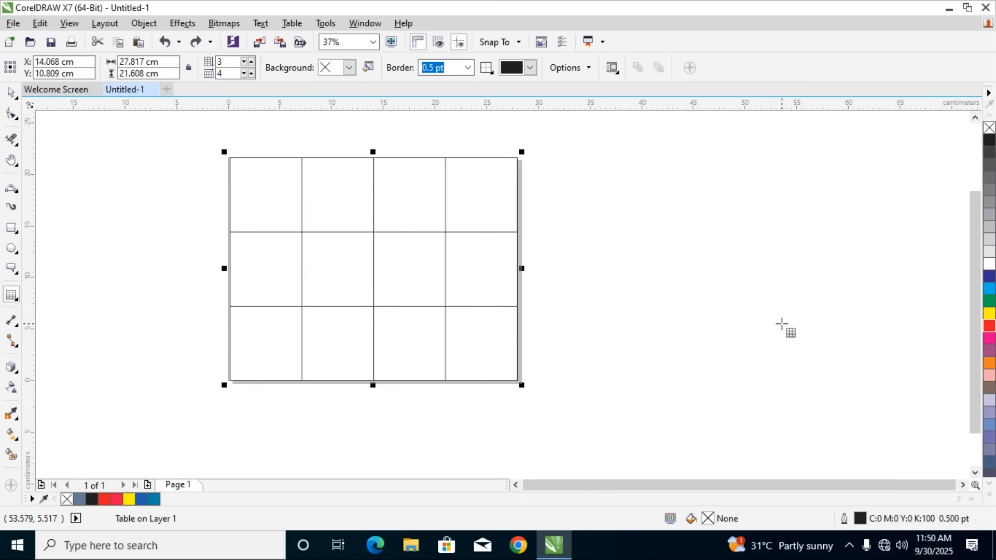
# Shorten the table's first row by raising its lower divider, and delete the whole table
pyautogui.moveTo(348, 231); pyautogui.dragTo(345, 181)
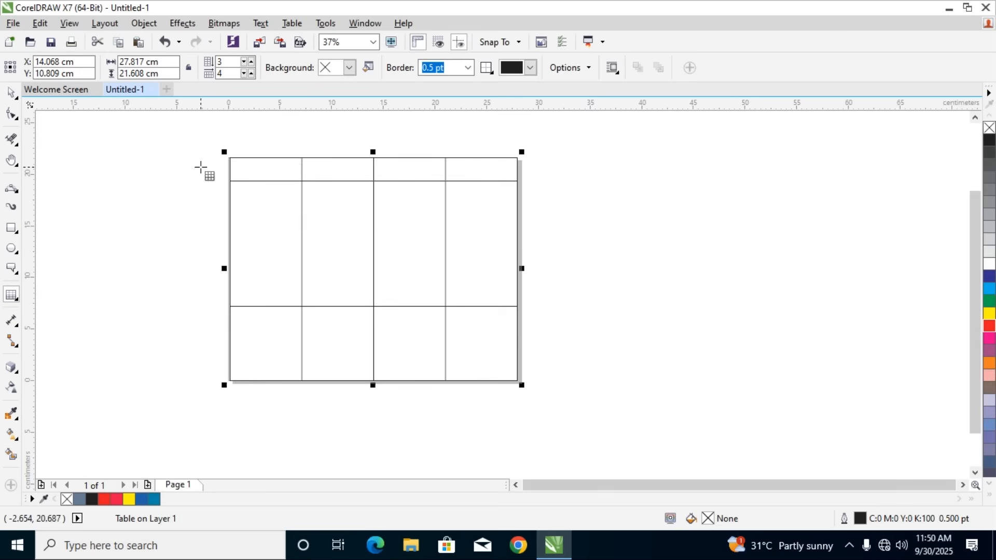
pyautogui.press('space')
pyautogui.moveTo(177, 150); pyautogui.dragTo(581, 394)
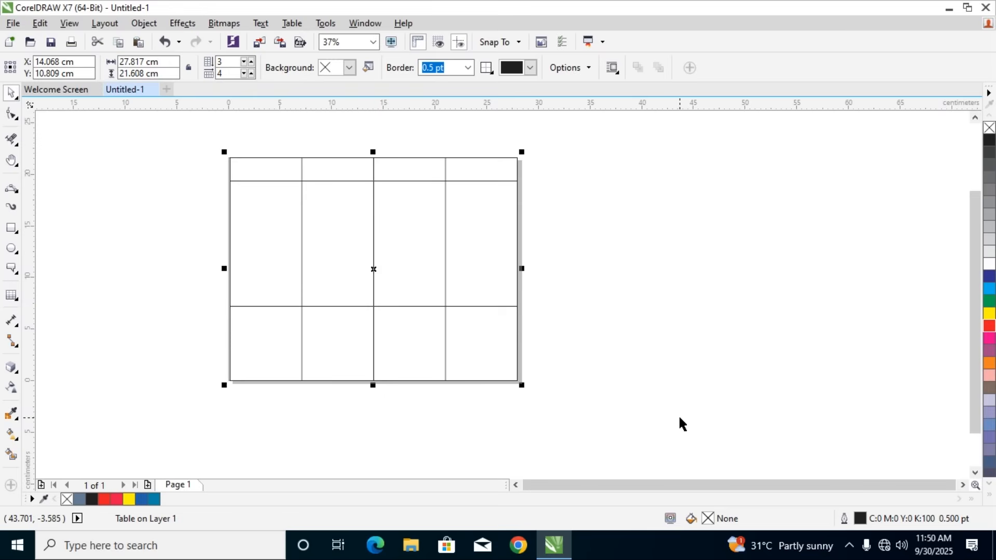
pyautogui.press('Delete')
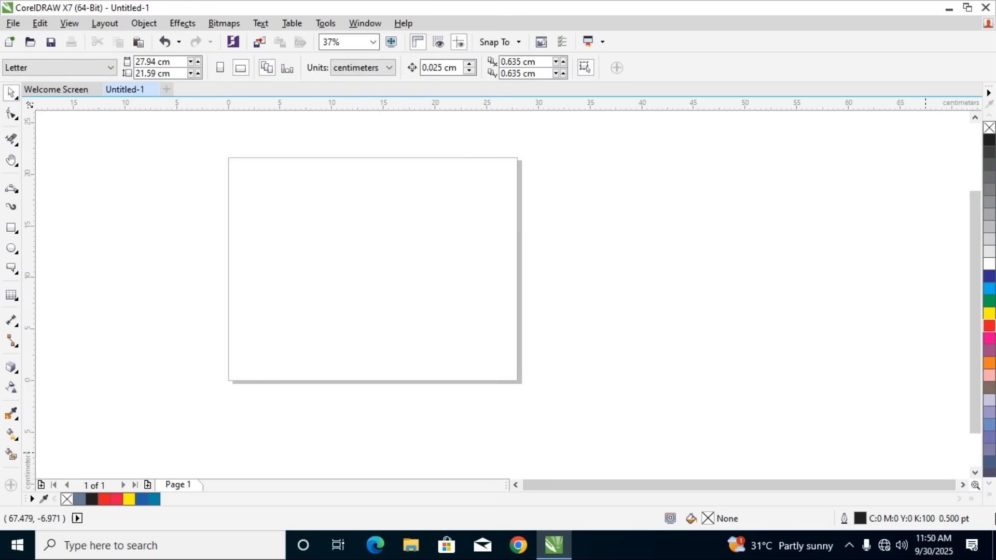
# Try a slanted parallel dimension across the empty page and delete it
pyautogui.click(11, 320)
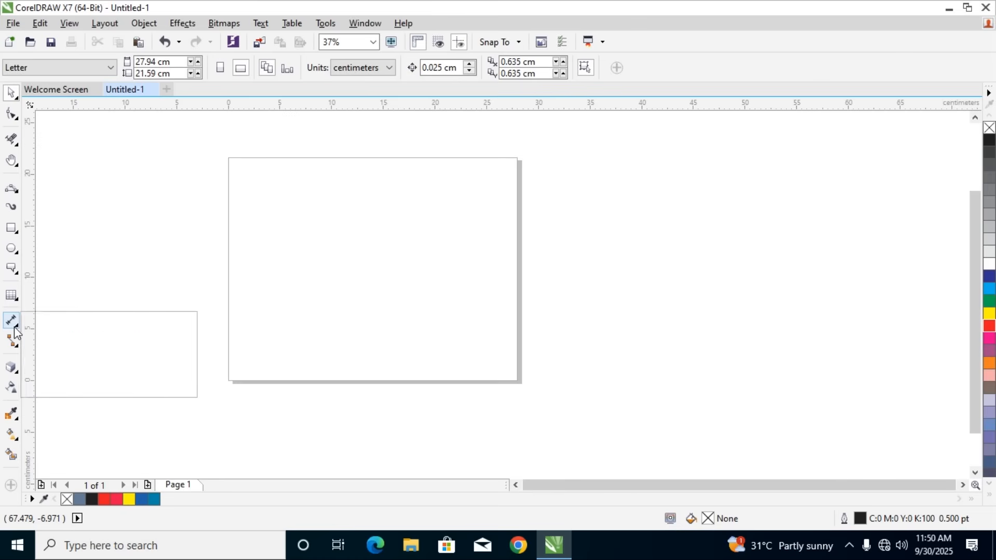
pyautogui.click(84, 322)
pyautogui.moveTo(115, 274); pyautogui.dragTo(630, 321)
pyautogui.click(610, 210)
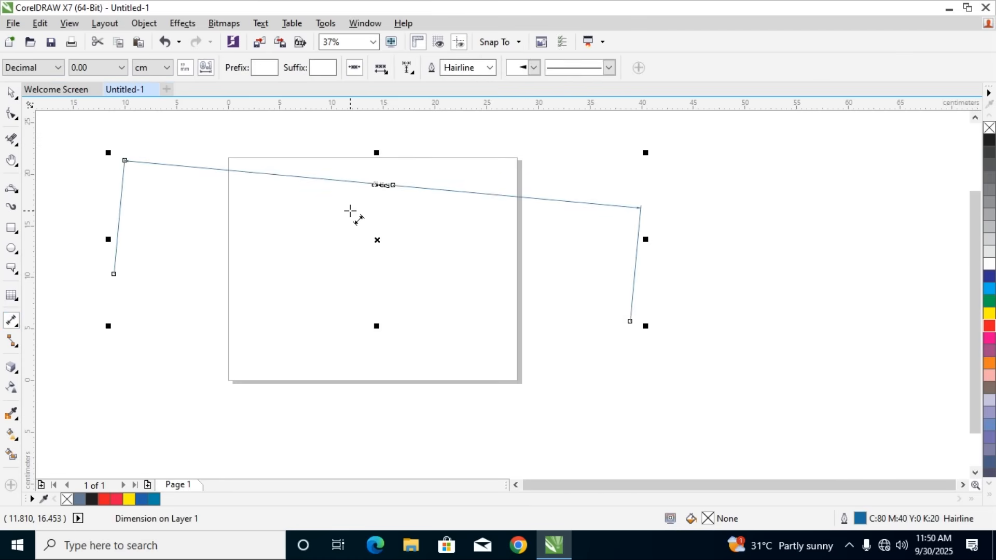
pyautogui.press('Delete')
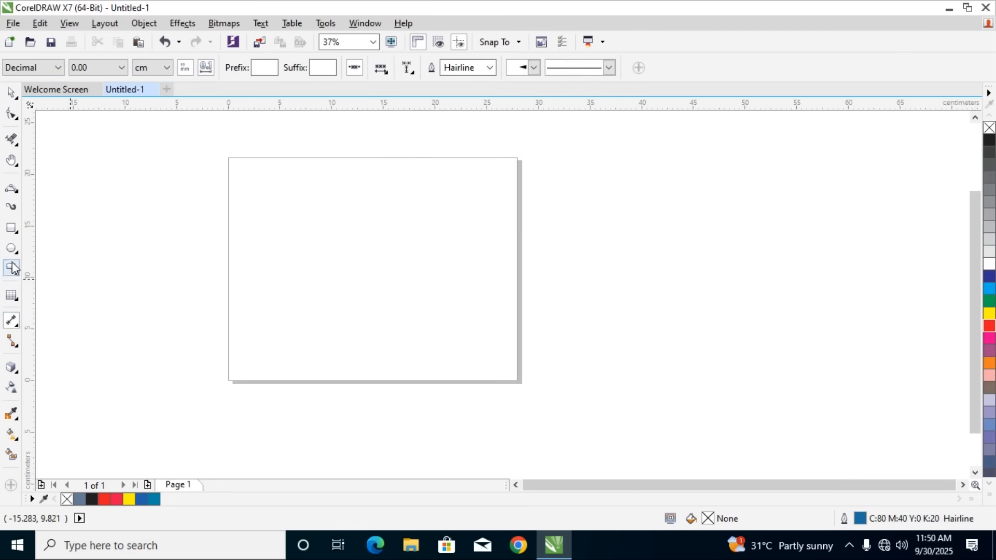
# Draw a rectangle about 23.3 by 6.1 cm in the page's lower half and add a parallel dimension above its top edge
pyautogui.click(11, 228)
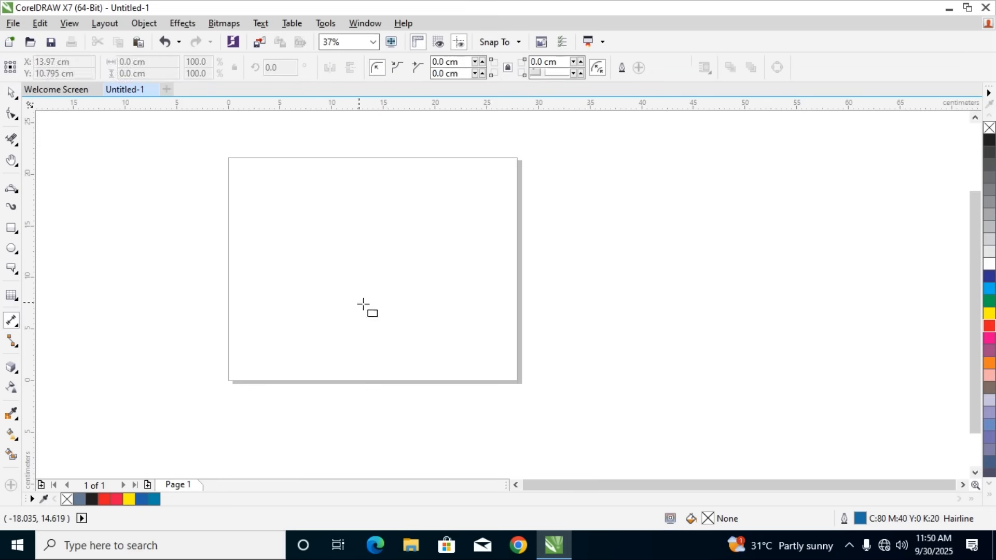
pyautogui.moveTo(258, 299); pyautogui.dragTo(498, 362)
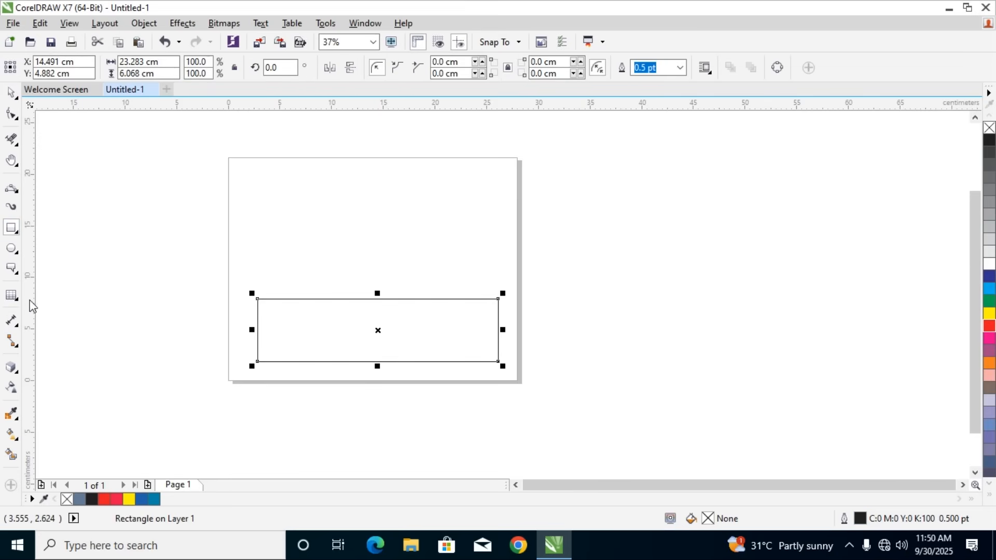
pyautogui.click(12, 323)
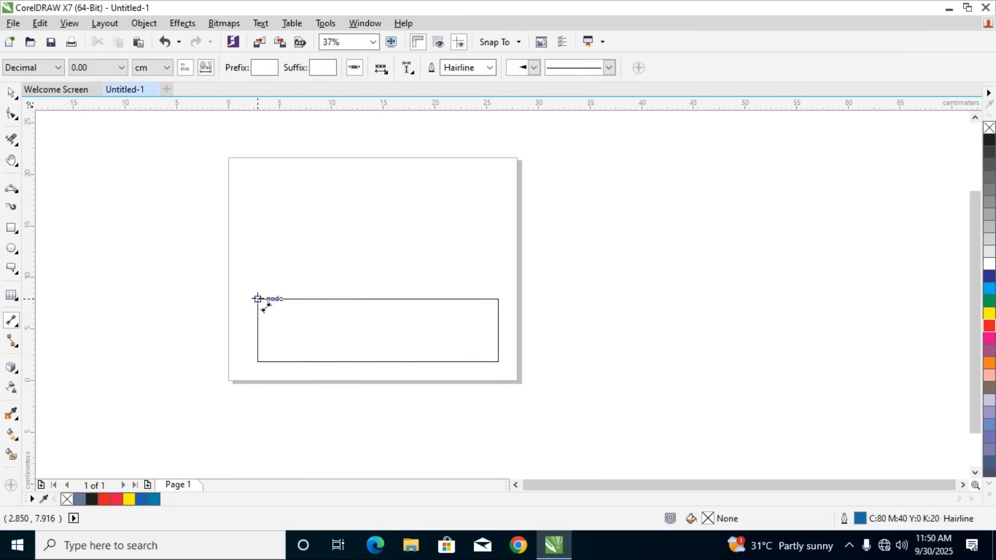
pyautogui.moveTo(258, 299); pyautogui.dragTo(498, 301)
pyautogui.click(467, 195)
pyautogui.scroll(4, 451, 231)
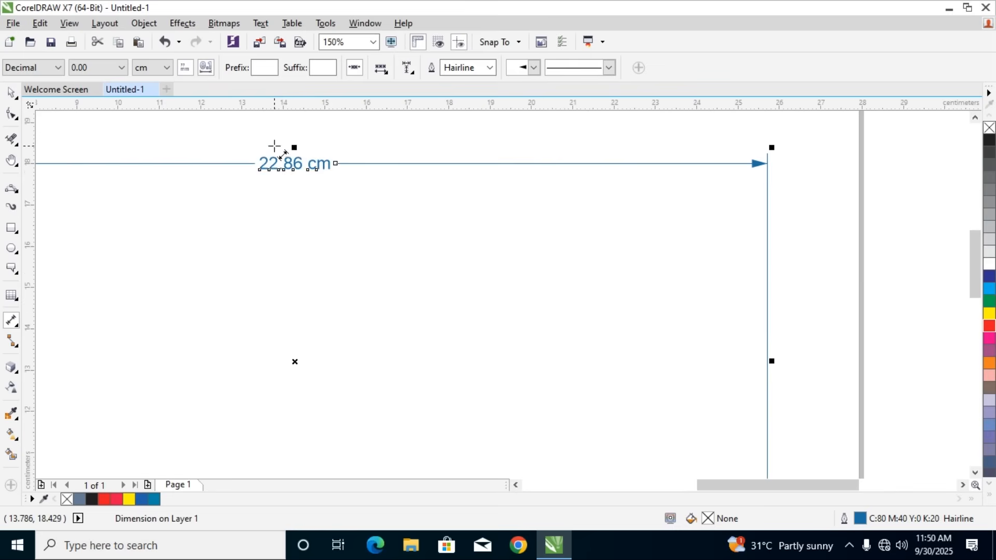
pyautogui.scroll(-4, 278, 171)
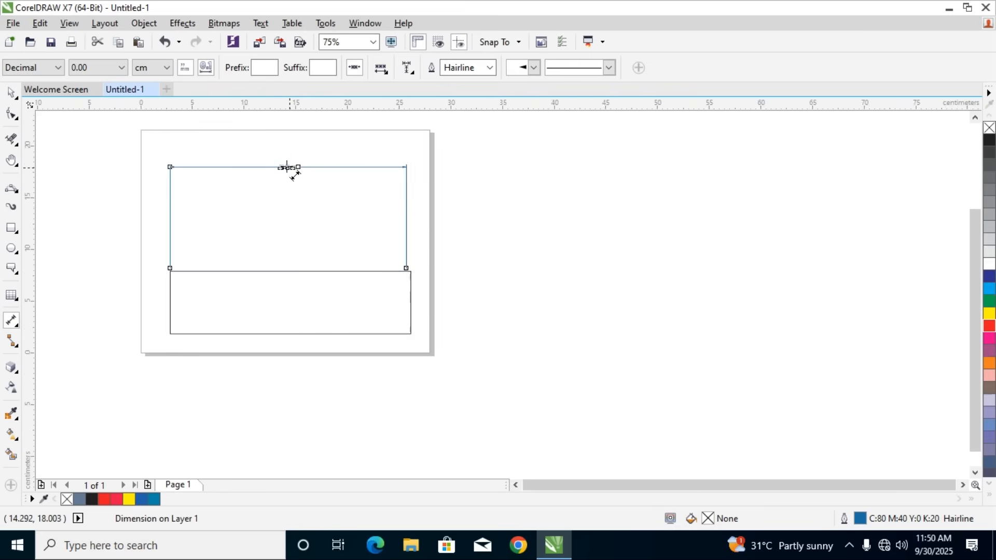
# Delete the dimension and the rectangle to clear the page
pyautogui.press('Delete')
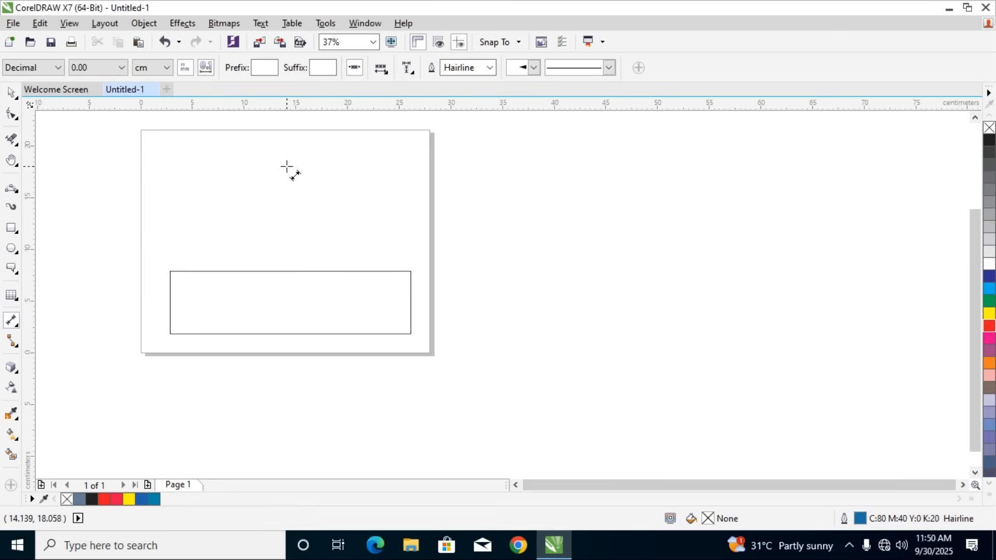
pyautogui.click(12, 93)
pyautogui.moveTo(153, 258); pyautogui.dragTo(430, 352)
pyautogui.press('Delete')
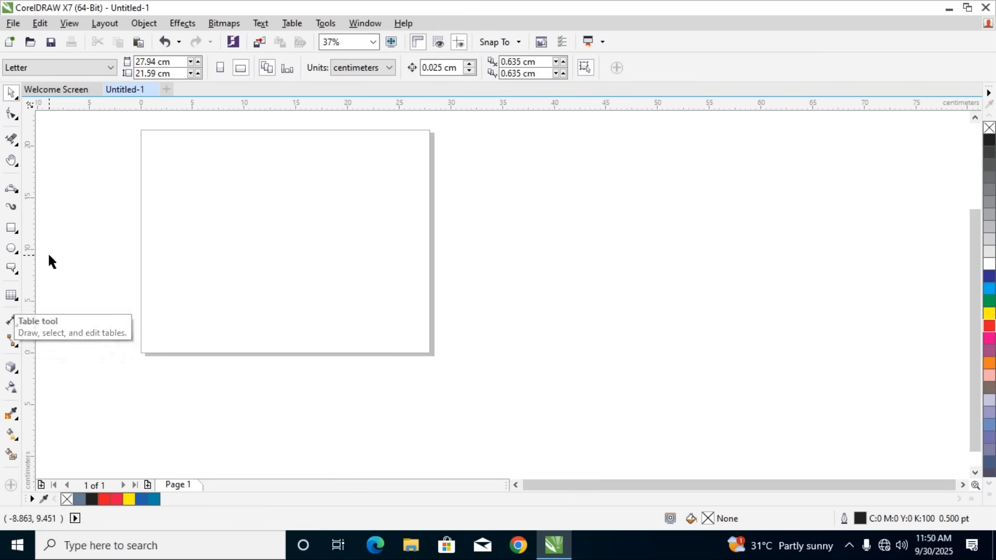
pyautogui.click(17, 346)
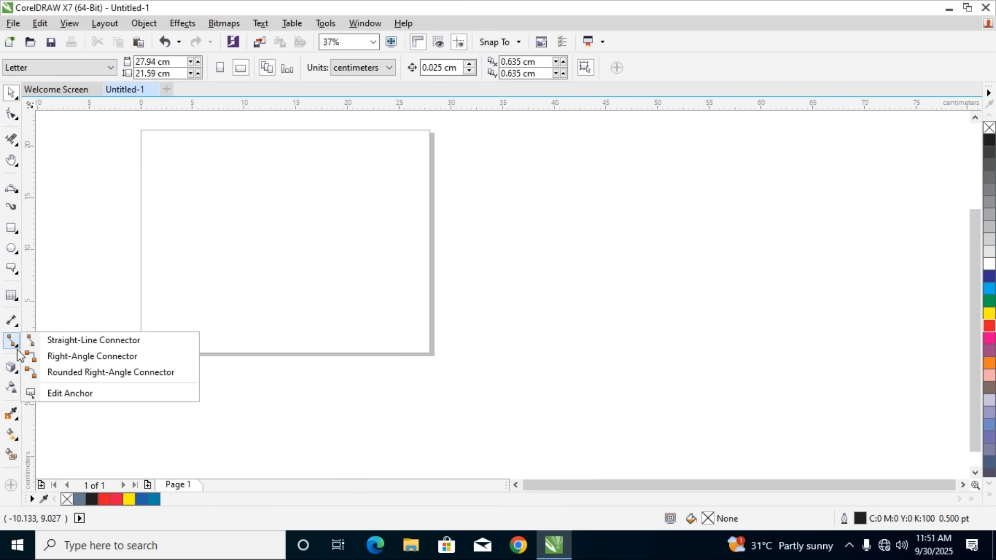
pyautogui.click(15, 324)
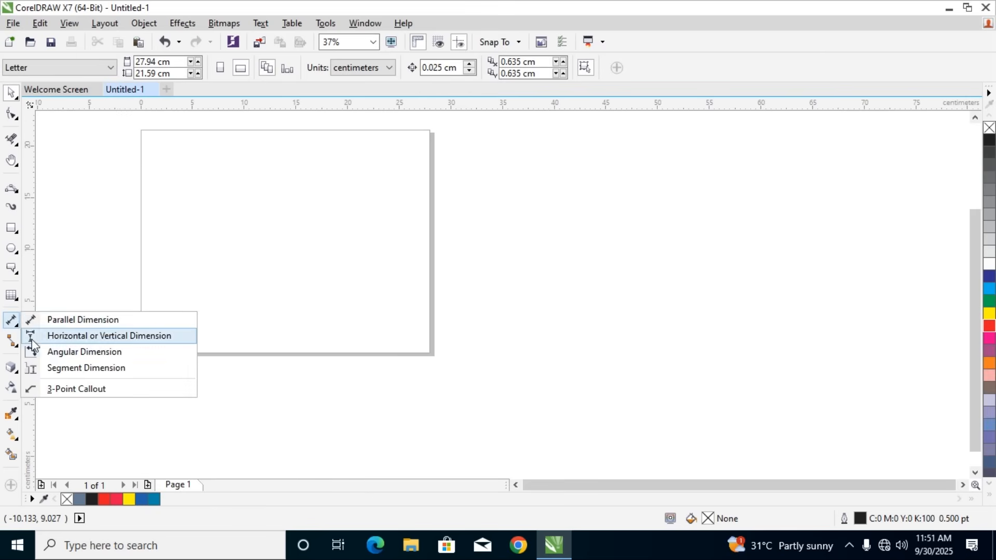
pyautogui.click(18, 346)
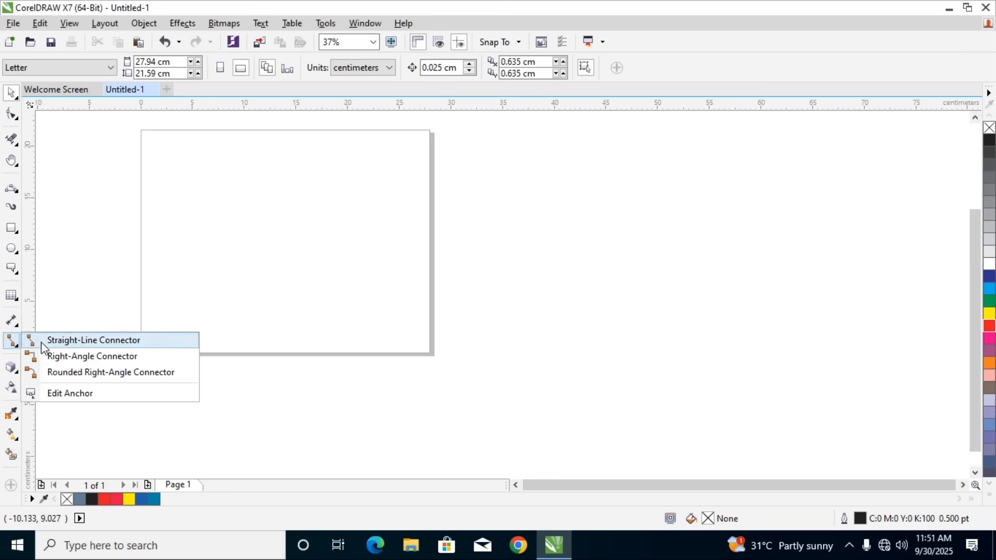
# Draw two separate rectangles, one in the page's upper-left corner and one in its lower-right corner
pyautogui.click(14, 228)
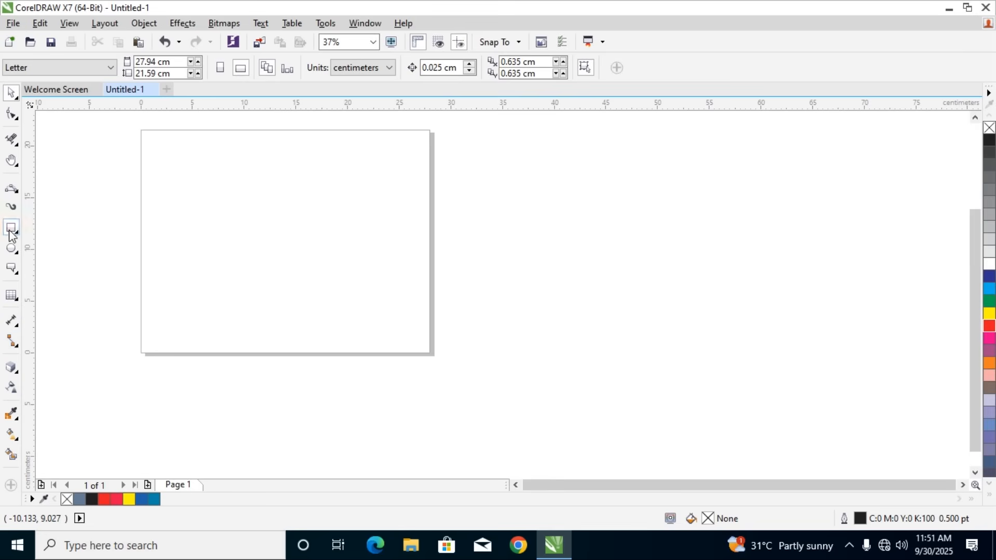
pyautogui.click(50, 226)
pyautogui.moveTo(151, 151); pyautogui.dragTo(260, 203)
pyautogui.moveTo(325, 278); pyautogui.dragTo(421, 333)
# Join the upper rectangle's bottom midpoint to the lower rectangle's top midpoint with a right-angle connector
pyautogui.click(11, 92)
pyautogui.moveTo(146, 138); pyautogui.dragTo(493, 378)
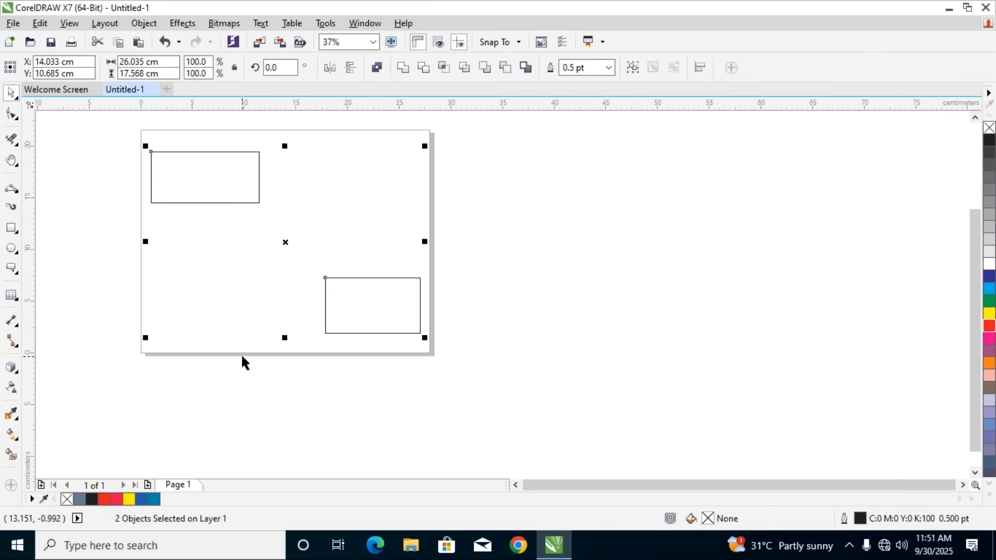
pyautogui.click(11, 345)
pyautogui.click(55, 340)
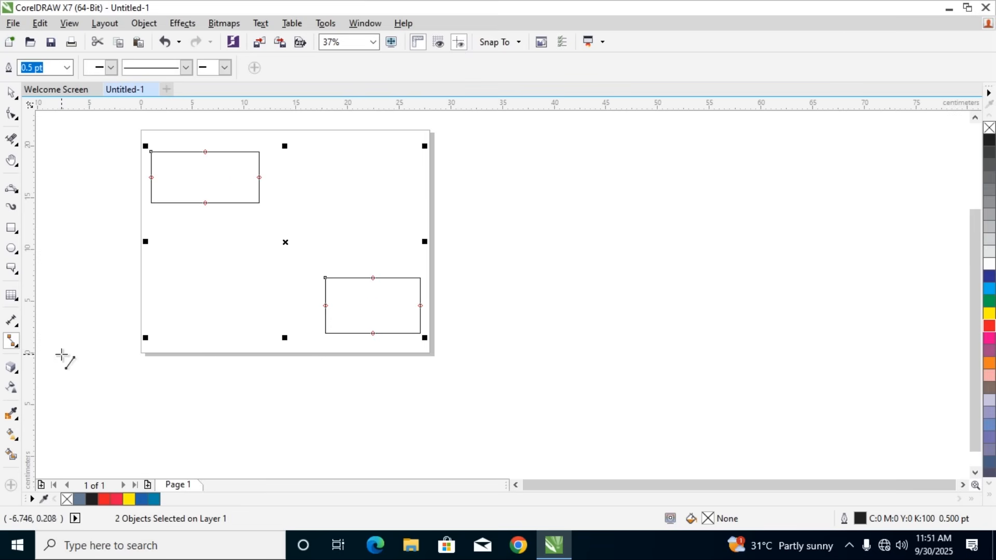
pyautogui.click(12, 342)
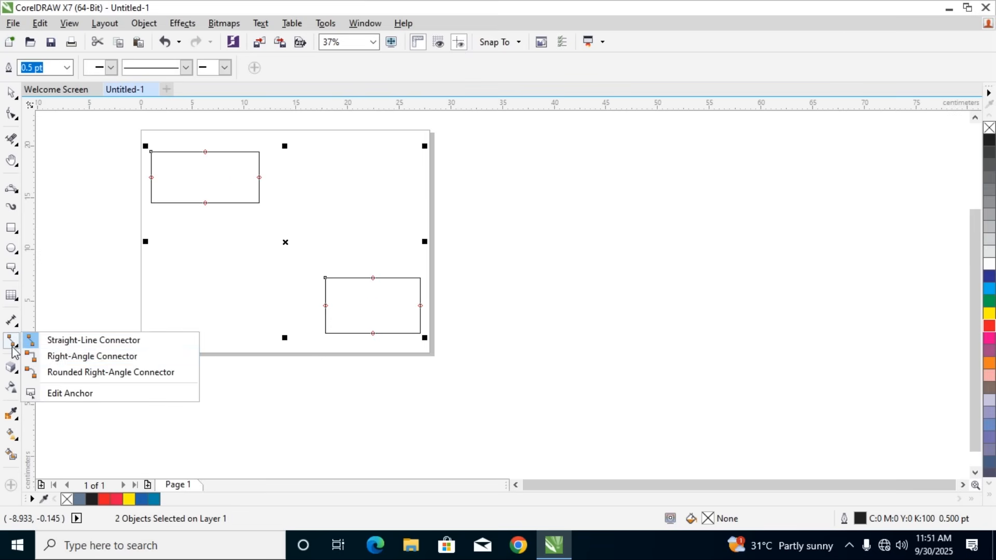
pyautogui.click(50, 357)
pyautogui.moveTo(205, 203); pyautogui.dragTo(372, 279)
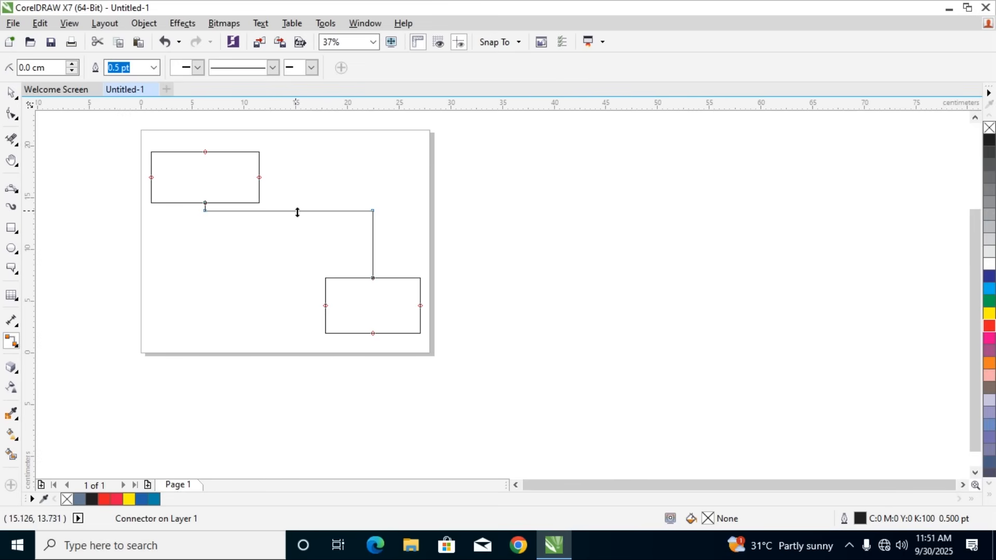
# Add three more right-angle connectors from the upper to the lower rectangle: top to right side, left to left side, and right side to bottom
pyautogui.moveTo(204, 149); pyautogui.dragTo(419, 310)
pyautogui.moveTo(151, 178); pyautogui.dragTo(326, 307)
pyautogui.moveTo(258, 177); pyautogui.dragTo(372, 336)
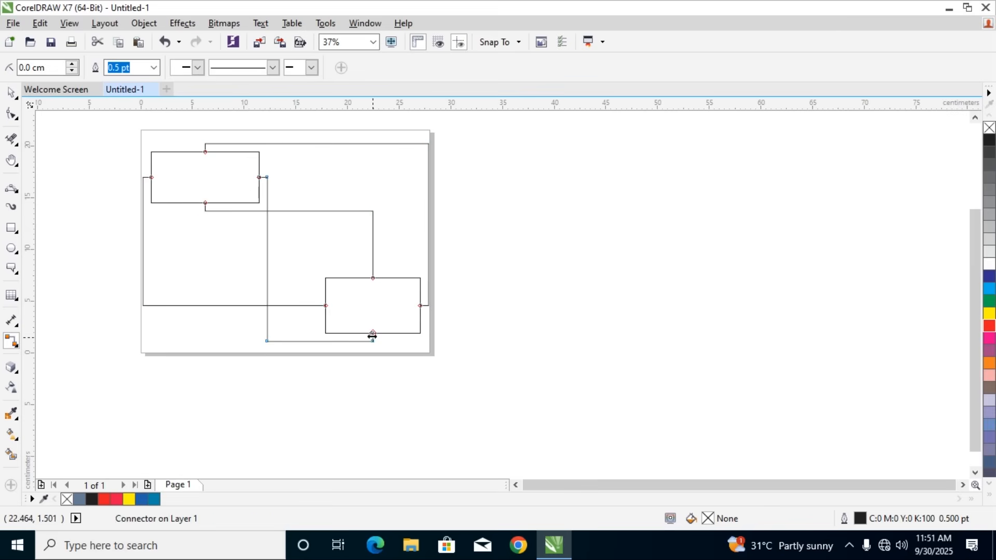
# Delete both rectangles and all their connectors to clear the page
pyautogui.click(10, 93)
pyautogui.click(107, 140)
pyautogui.moveTo(106, 137)
pyautogui.mouseDown()
pyautogui.moveTo(546, 344)
pyautogui.moveTo(550, 372)
pyautogui.mouseUp()
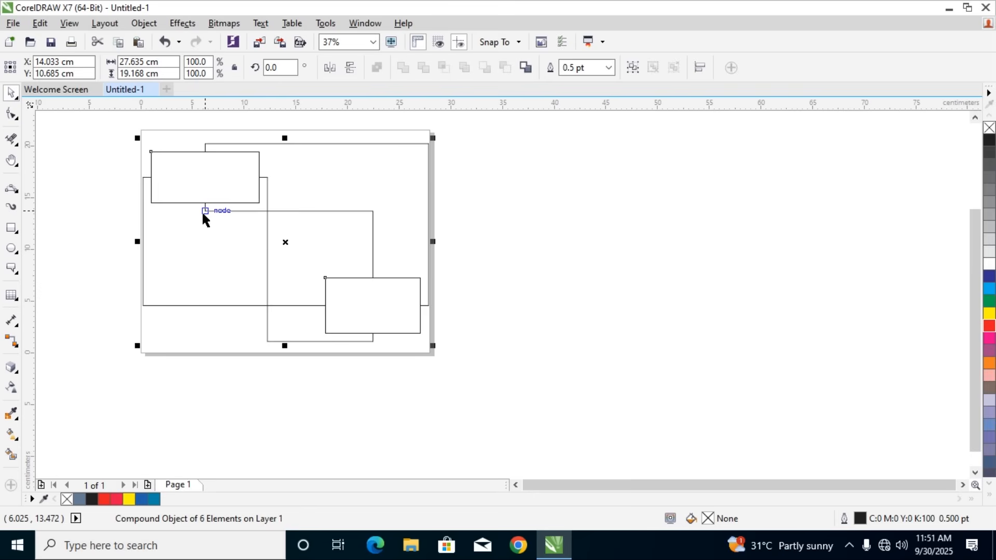
pyautogui.press('Delete')
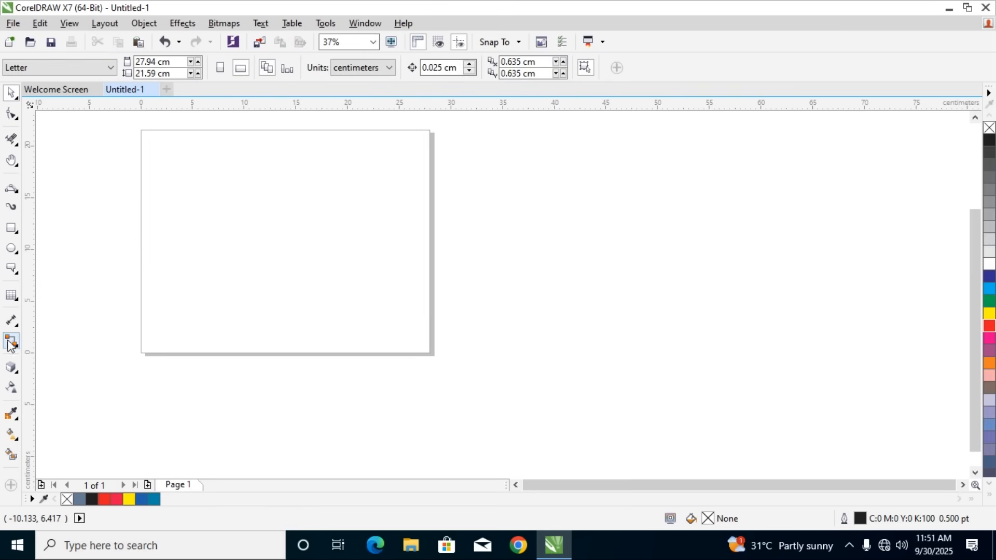
# Draw two separate rectangles, one in the page's upper-left area and one in its lower-right area, and select both
pyautogui.click(12, 228)
pyautogui.moveTo(162, 164); pyautogui.dragTo(248, 215)
pyautogui.moveTo(326, 265); pyautogui.dragTo(416, 320)
pyautogui.click(10, 94)
pyautogui.moveTo(145, 146); pyautogui.dragTo(484, 367)
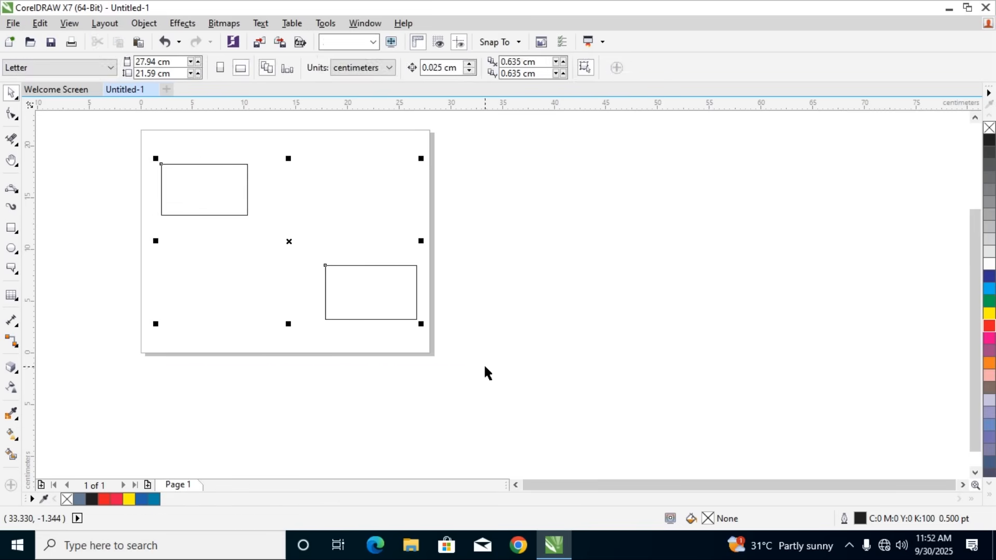
# Join the upper rectangle's bottom to the lower rectangle's left side with a rounded right-angle connector and set its corner rounding to 2.3 cm
pyautogui.click(14, 343)
pyautogui.click(55, 341)
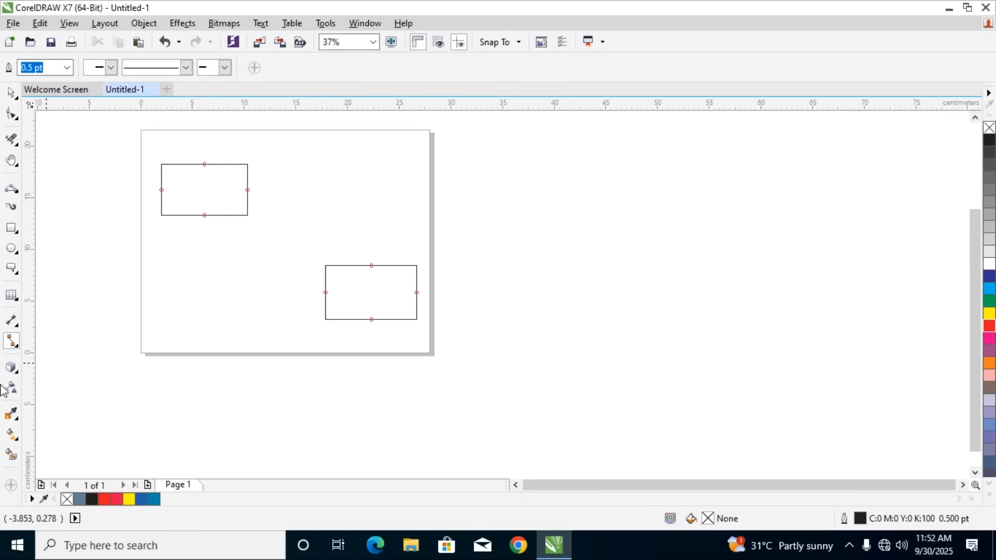
pyautogui.click(13, 347)
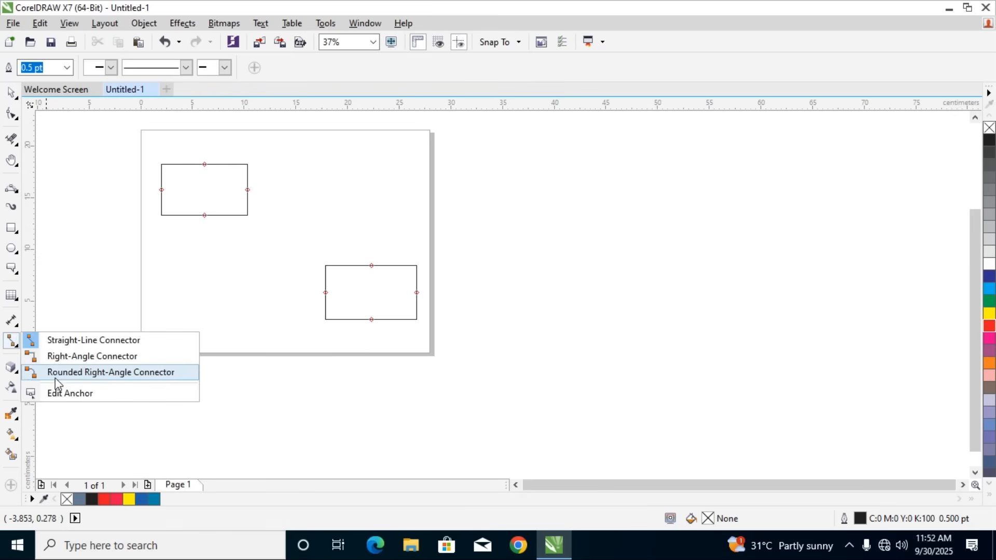
pyautogui.click(55, 375)
pyautogui.moveTo(205, 215); pyautogui.dragTo(326, 293)
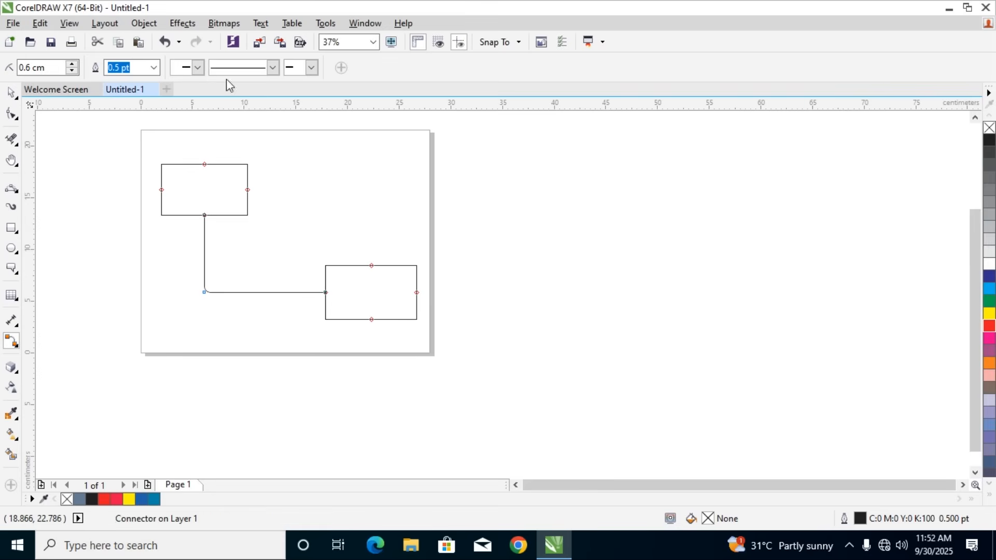
pyautogui.click(71, 65)
pyautogui.click(72, 64)
pyautogui.click(72, 64)
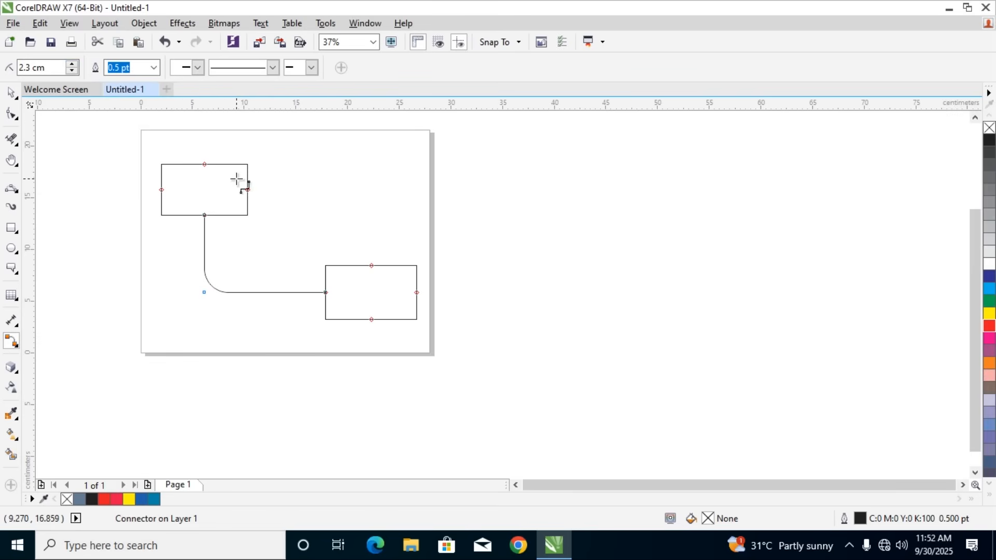
# Try line widths of 8.0 pt and 0.75 pt on the rounded connector
pyautogui.click(156, 73)
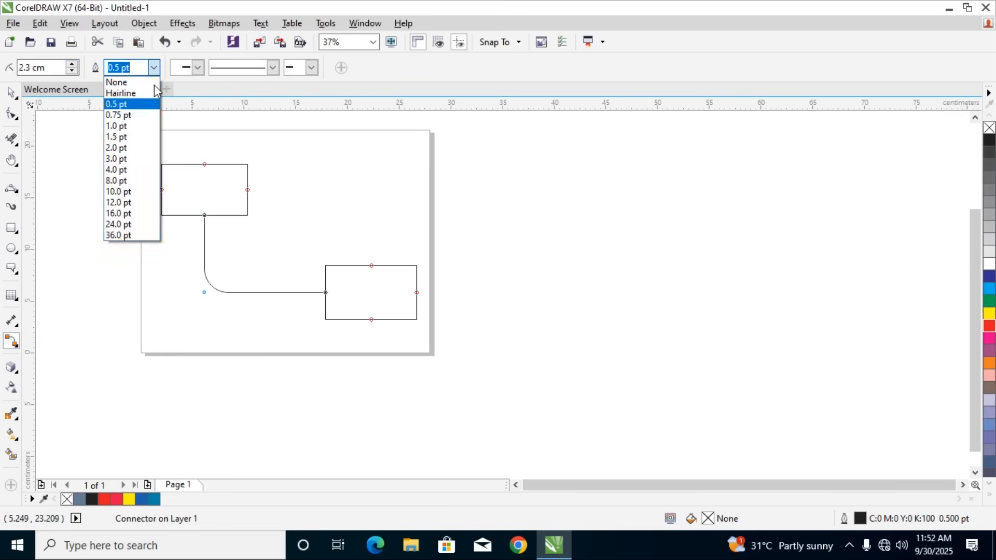
pyautogui.click(124, 177)
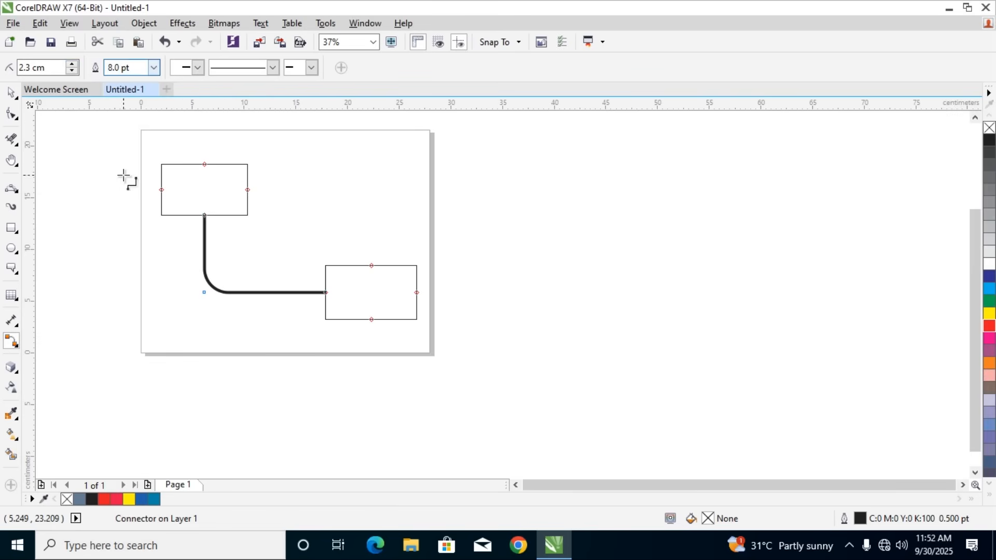
pyautogui.click(154, 68)
pyautogui.click(121, 114)
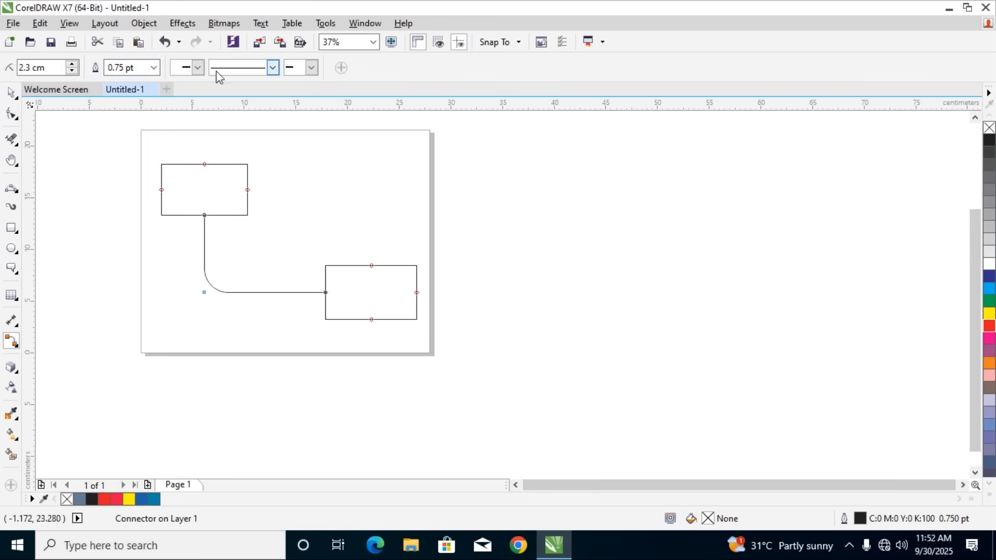
# Try an open arrowhead at the connector's start and undo it together with the line width changes
pyautogui.click(197, 67)
pyautogui.click(226, 96)
pyautogui.scroll(2, 208, 206)
pyautogui.scroll(7, 207, 206)
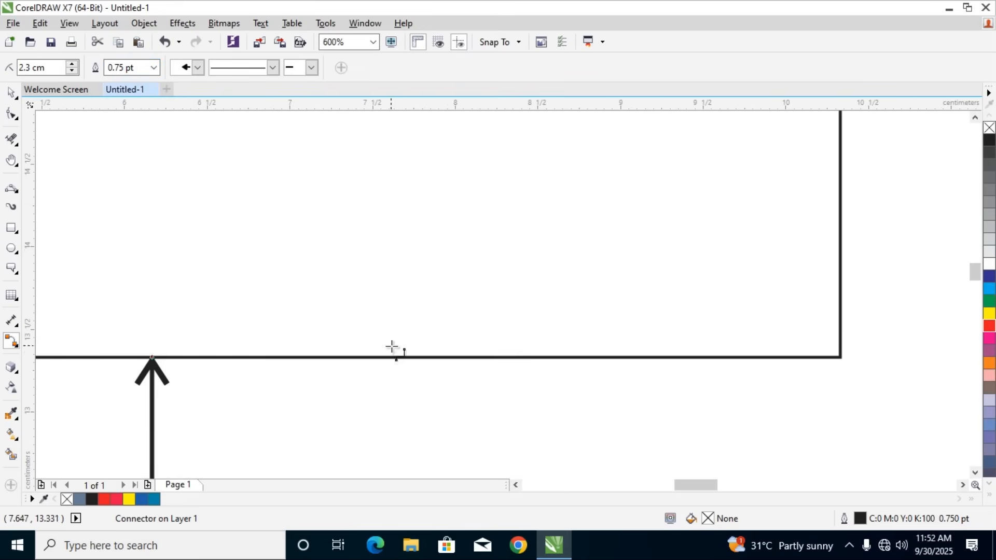
pyautogui.scroll(-5, 386, 342)
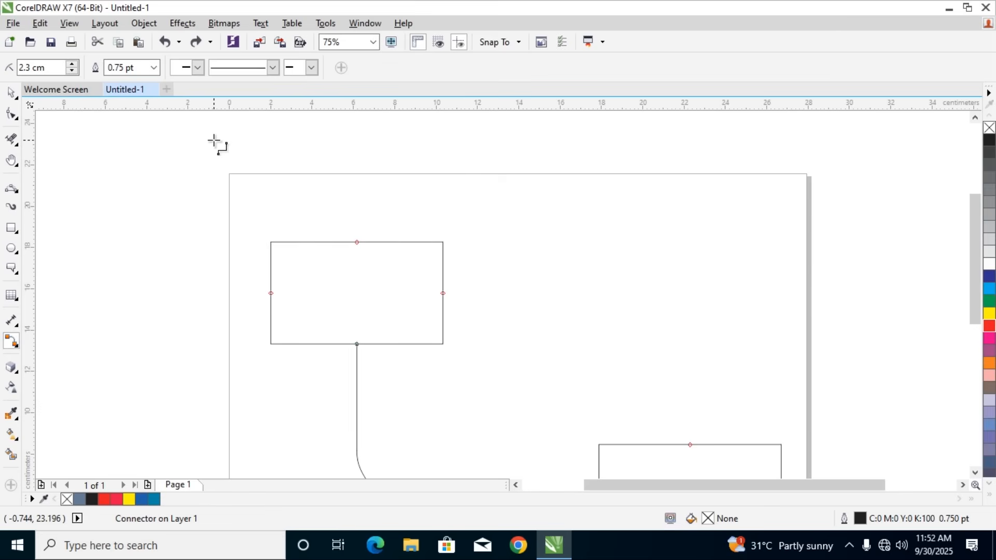
pyautogui.hotkey('ctrl', 'z')
pyautogui.hotkey('ctrl', 'z')
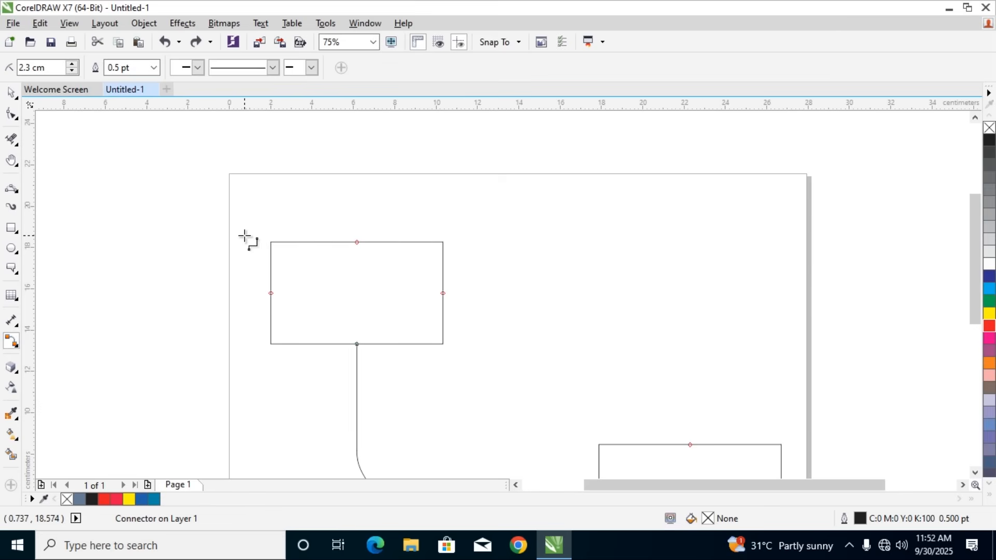
# Add a rounded right-angle connector from the upper rectangle's right side to the lower rectangle's top
pyautogui.scroll(-1, 244, 236)
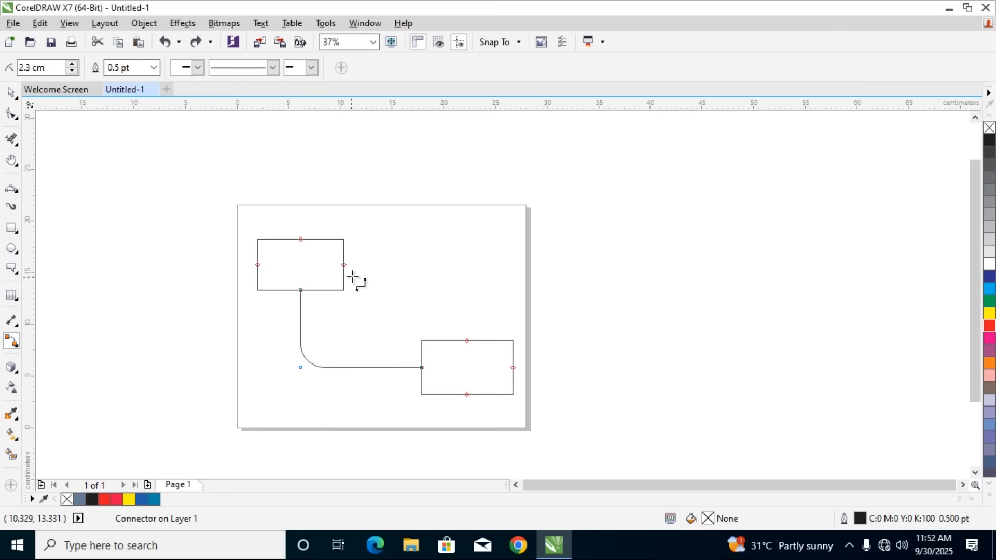
pyautogui.moveTo(344, 264); pyautogui.dragTo(467, 341)
pyautogui.scroll(4, 418, 268)
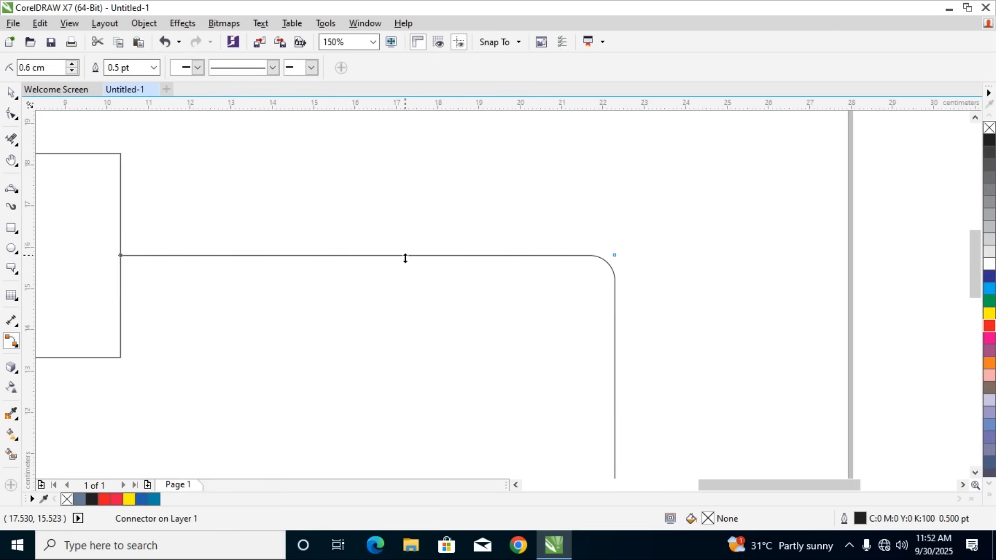
# Try a small rectangle about 2.4 by 1.2 cm over the upper connector's horizontal part and undo it
pyautogui.click(11, 229)
pyautogui.click(49, 226)
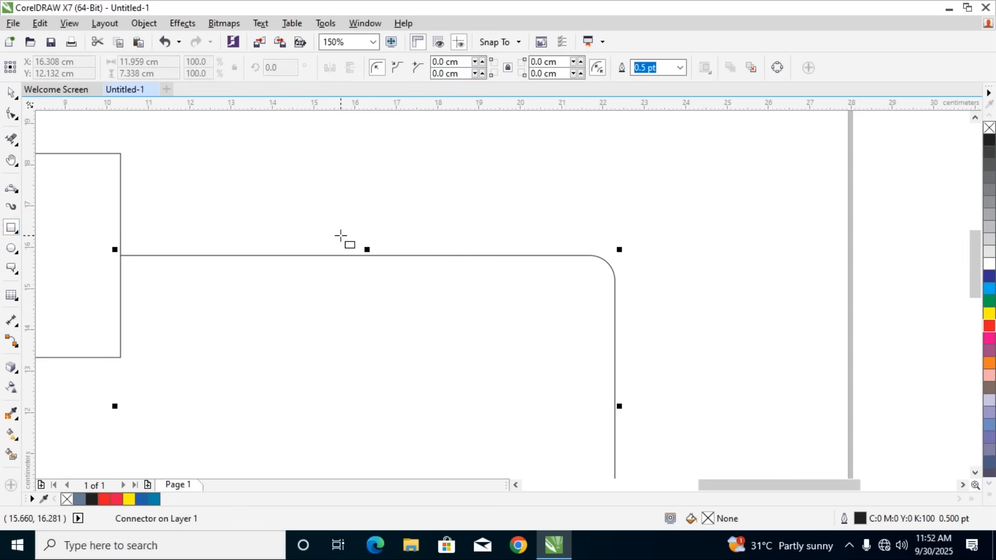
pyautogui.moveTo(327, 229); pyautogui.dragTo(427, 279)
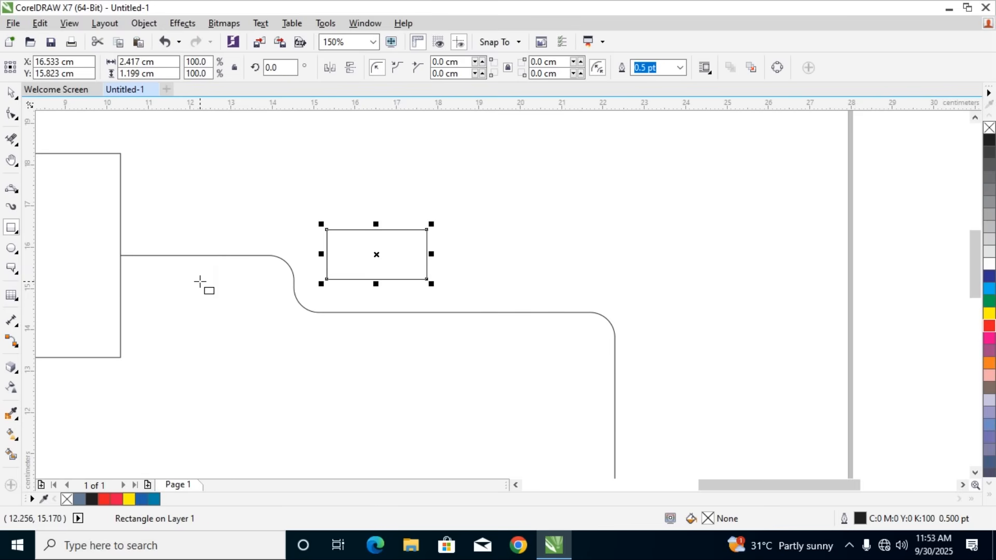
pyautogui.hotkey('ctrl', 'z')
# Draw a rectangle about 2.3 by 0.8 cm above the upper connector and give it a uniform white fill
pyautogui.moveTo(321, 155)
pyautogui.mouseDown()
pyautogui.moveTo(424, 184)
pyautogui.moveTo(425, 193)
pyautogui.moveTo(418, 186)
pyautogui.mouseUp()
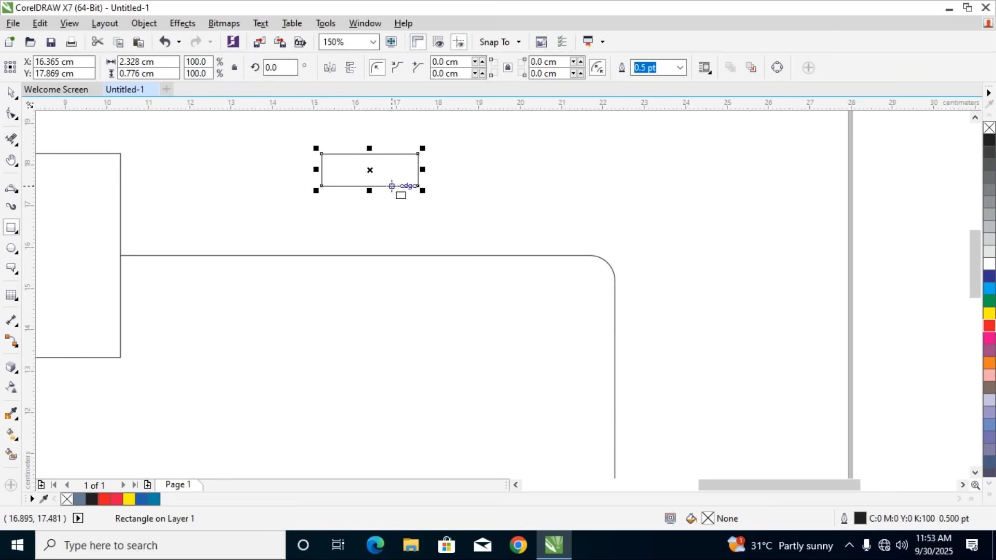
pyautogui.doubleClick(709, 518)
pyautogui.click(66, 218)
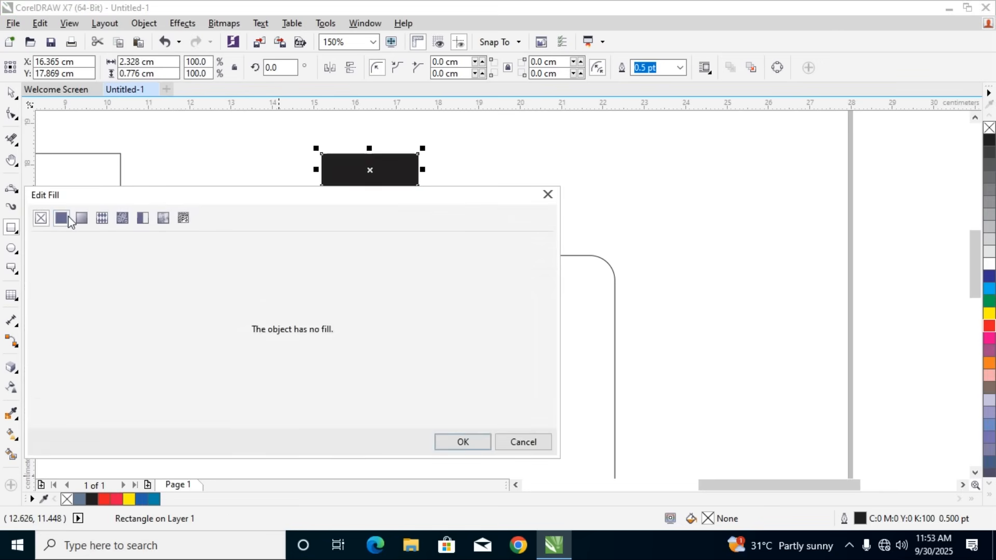
pyautogui.click(39, 257)
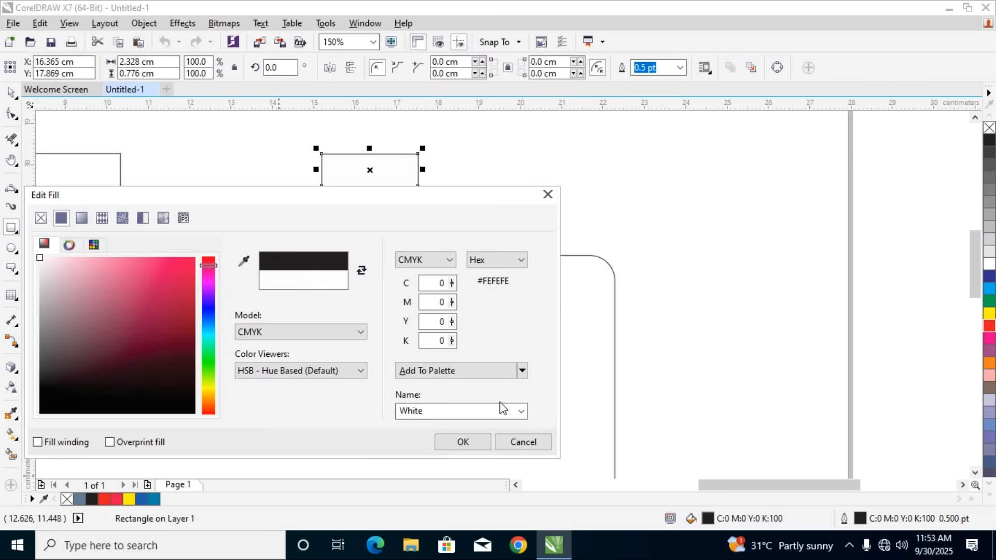
pyautogui.click(450, 444)
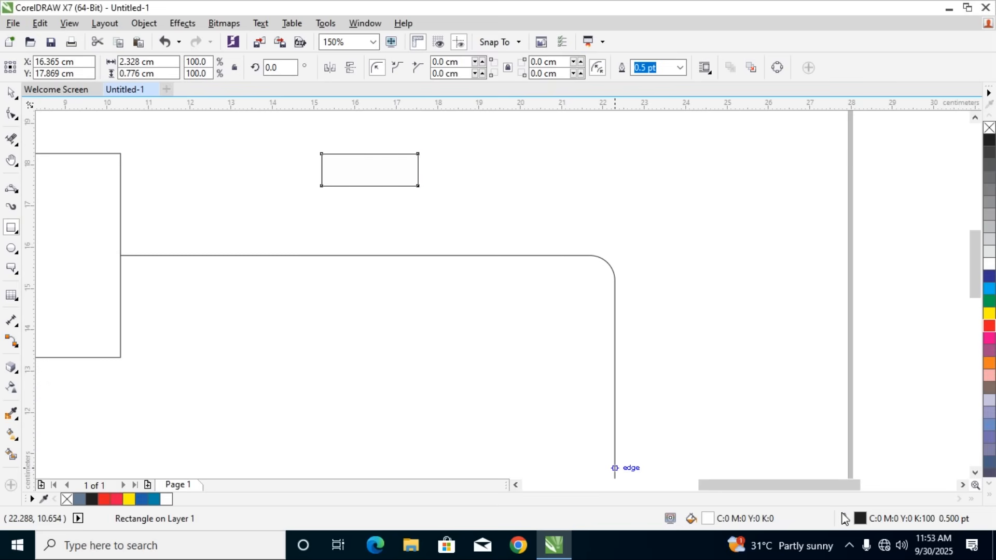
# Set the small rectangle's outline color to white
pyautogui.doubleClick(859, 518)
pyautogui.click(405, 140)
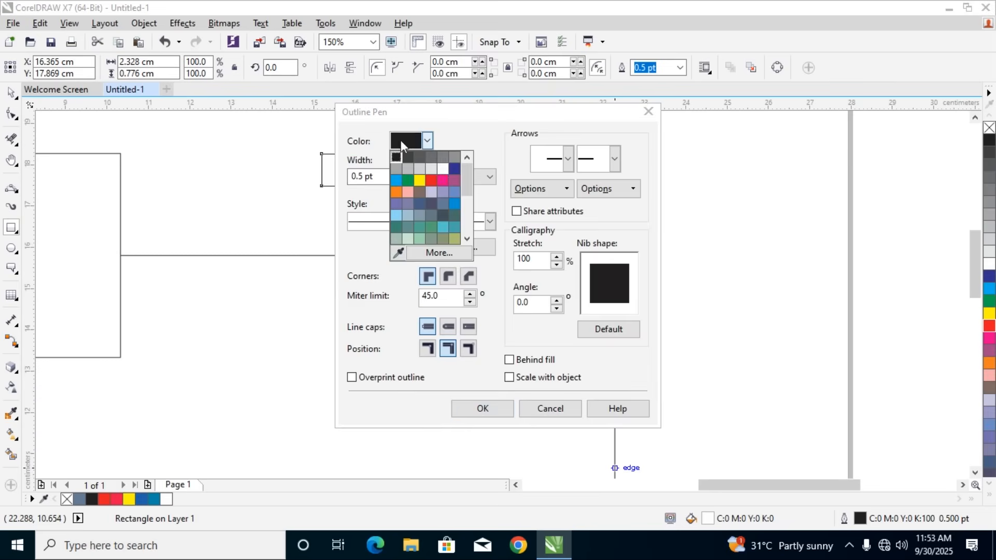
pyautogui.click(442, 167)
pyautogui.click(497, 410)
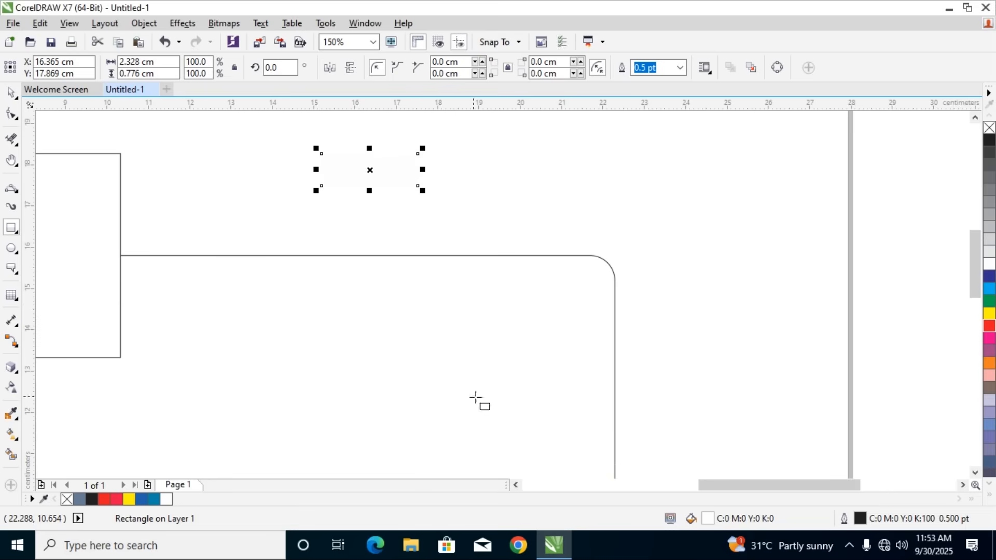
# Try moving the white rectangle onto the upper connector's horizontal part and undo the move
pyautogui.click(13, 96)
pyautogui.moveTo(344, 160); pyautogui.dragTo(316, 248)
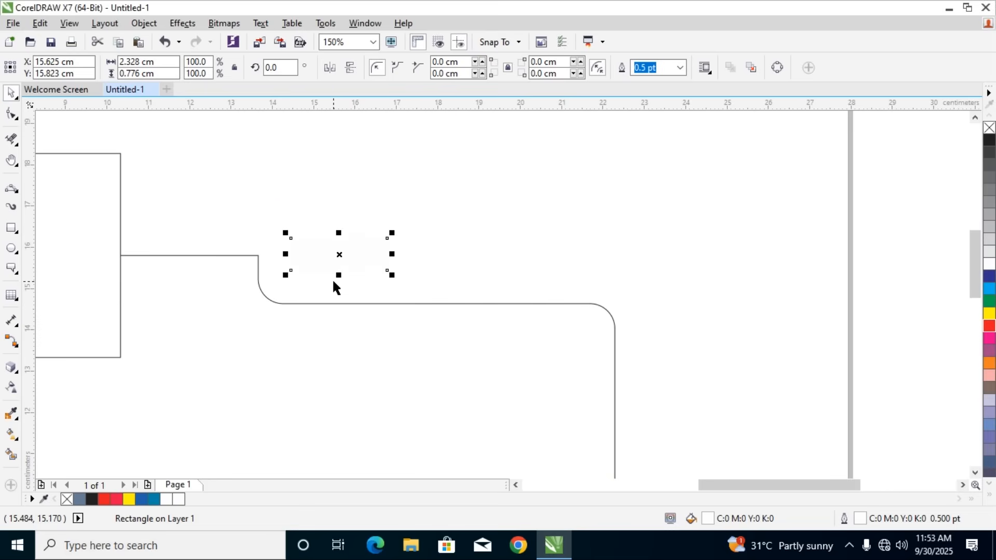
pyautogui.hotkey('ctrl', 'z')
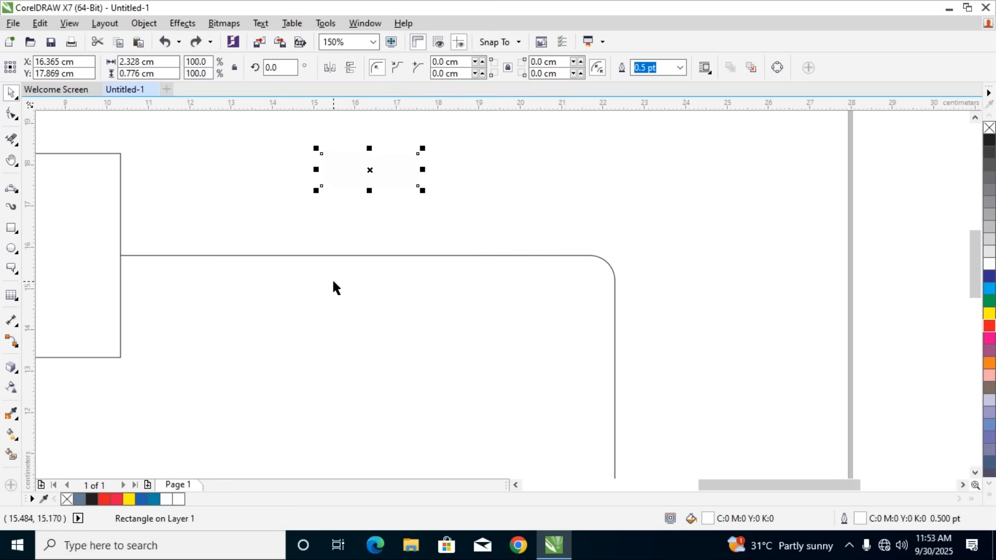
pyautogui.scroll(-1, 350, 220)
pyautogui.click(336, 275)
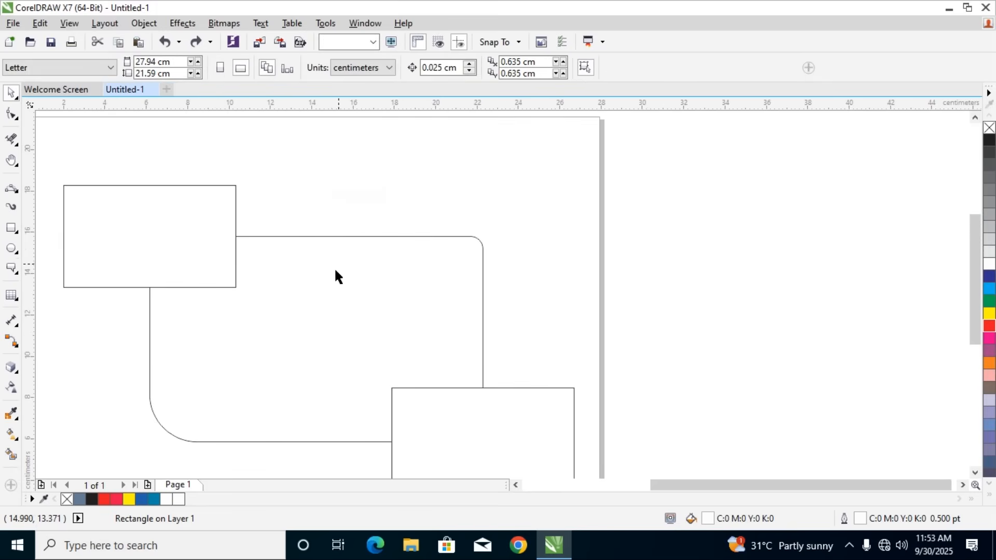
pyautogui.click(321, 237)
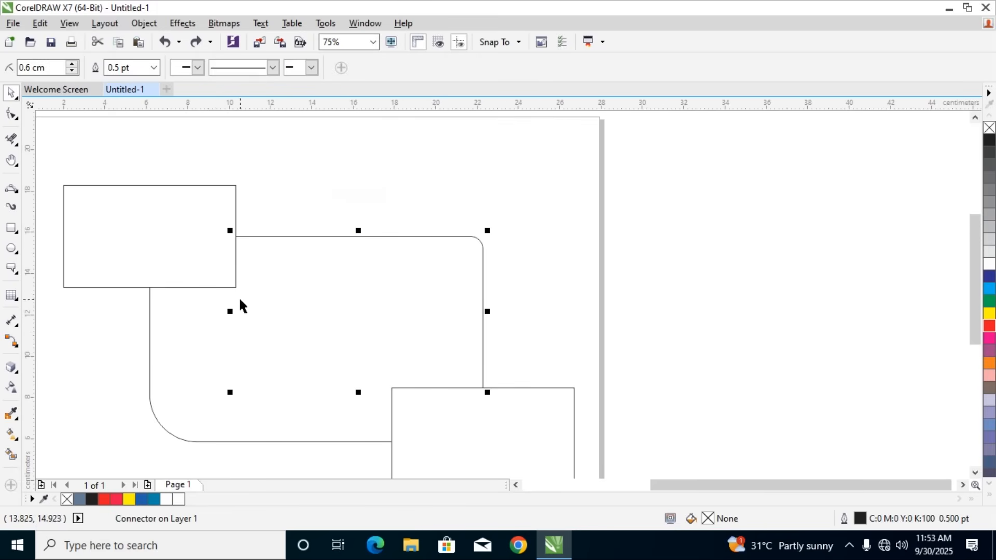
pyautogui.rightClick(348, 237)
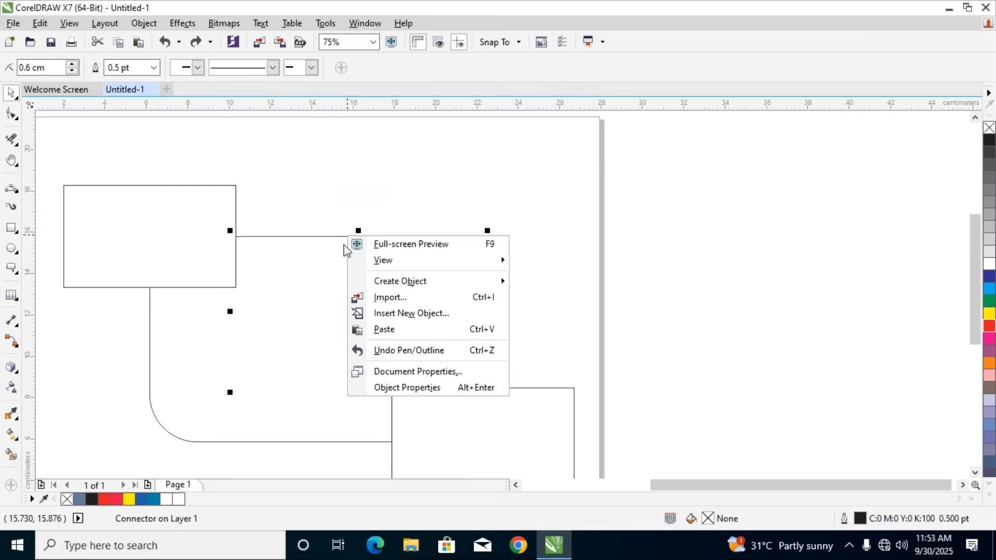
pyautogui.click(270, 289)
# Stretch the white rectangle to about 2.3 cm high over the upper connector and delete it
pyautogui.click(341, 202)
pyautogui.click(342, 191)
pyautogui.moveTo(342, 190); pyautogui.dragTo(331, 233)
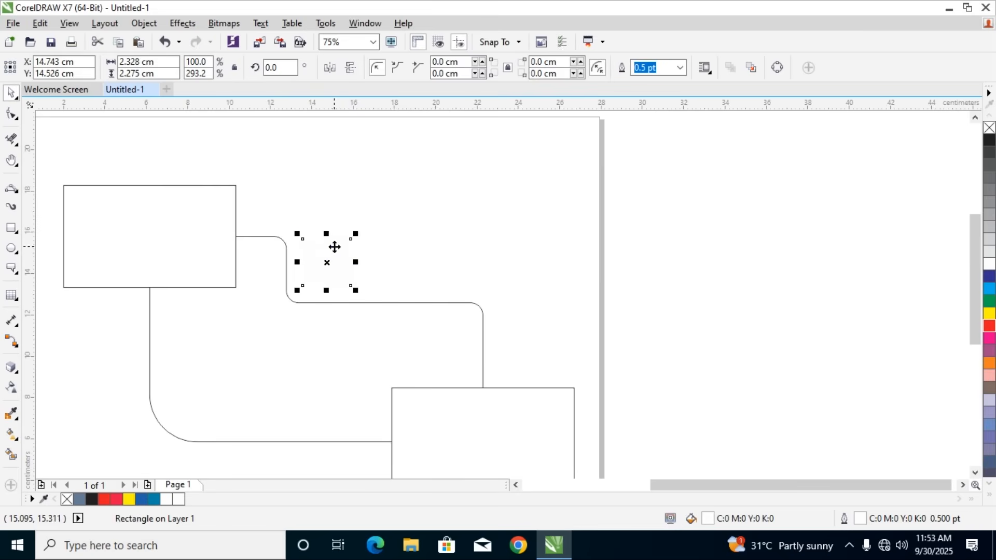
pyautogui.press('Delete')
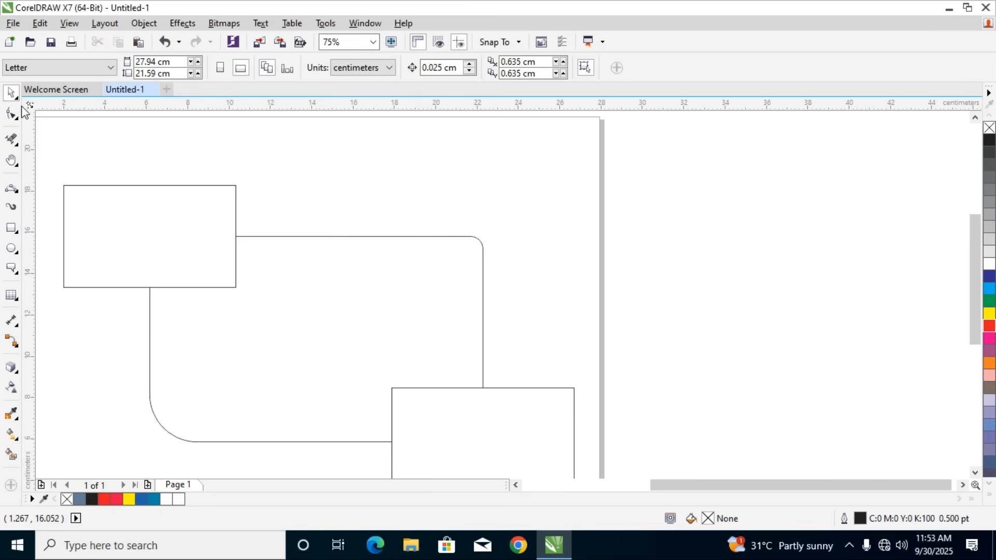
# Draw a rectangle about 4.0 by 2.1 cm across the upper connector's horizontal part and fill it with white
pyautogui.click(299, 236)
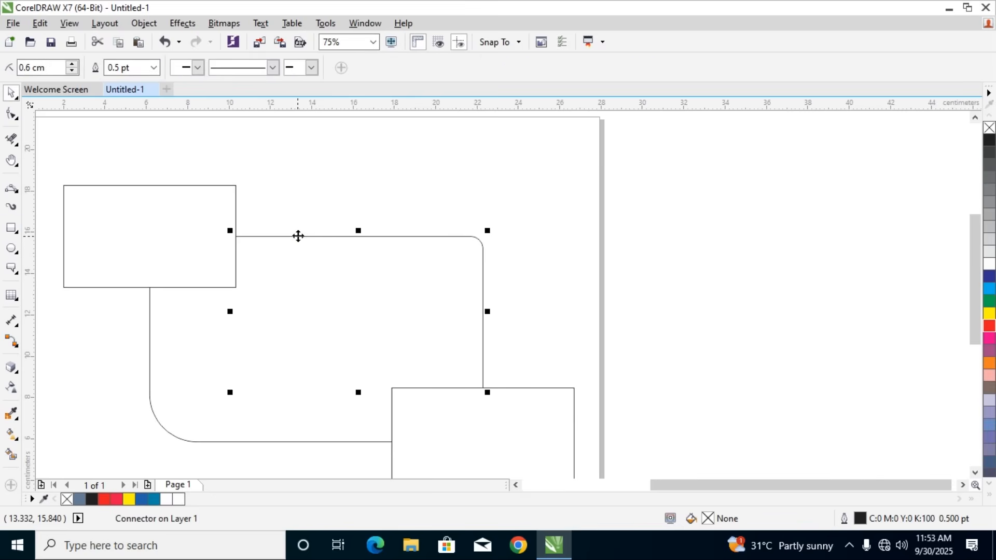
pyautogui.rightClick(298, 235)
pyautogui.click(363, 197)
pyautogui.press('F6')
pyautogui.moveTo(317, 221); pyautogui.dragTo(402, 264)
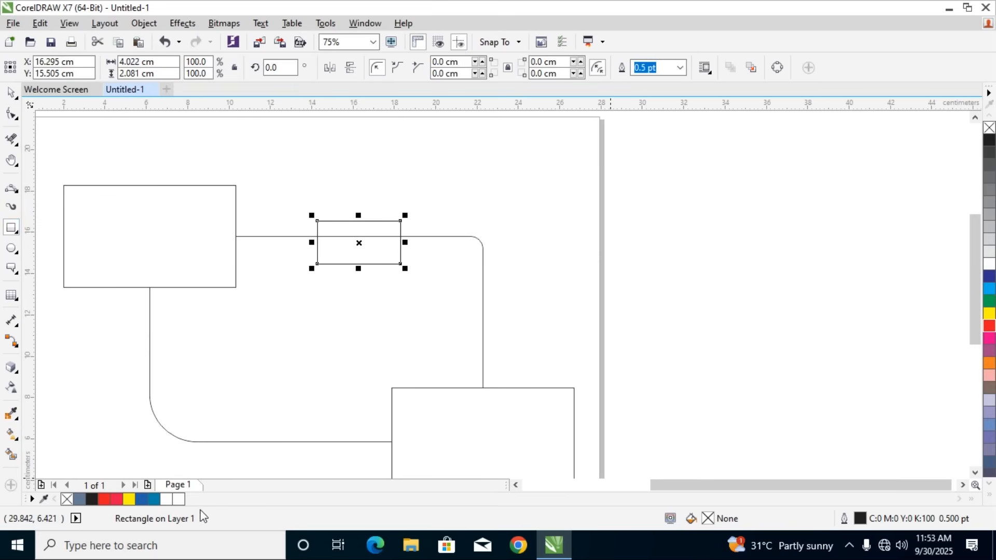
pyautogui.click(166, 500)
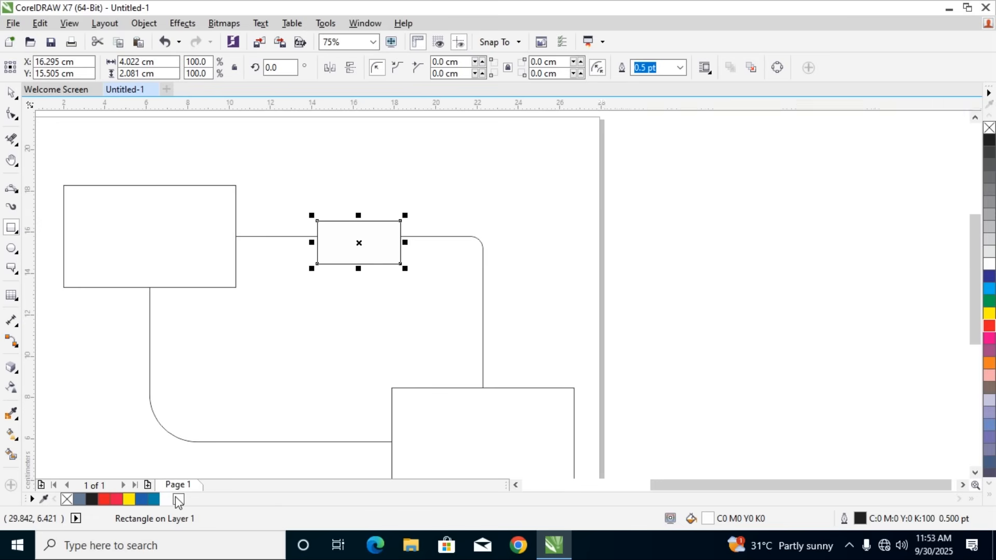
# Set the outline color of the rectangle over the upper connector to white
pyautogui.doubleClick(861, 520)
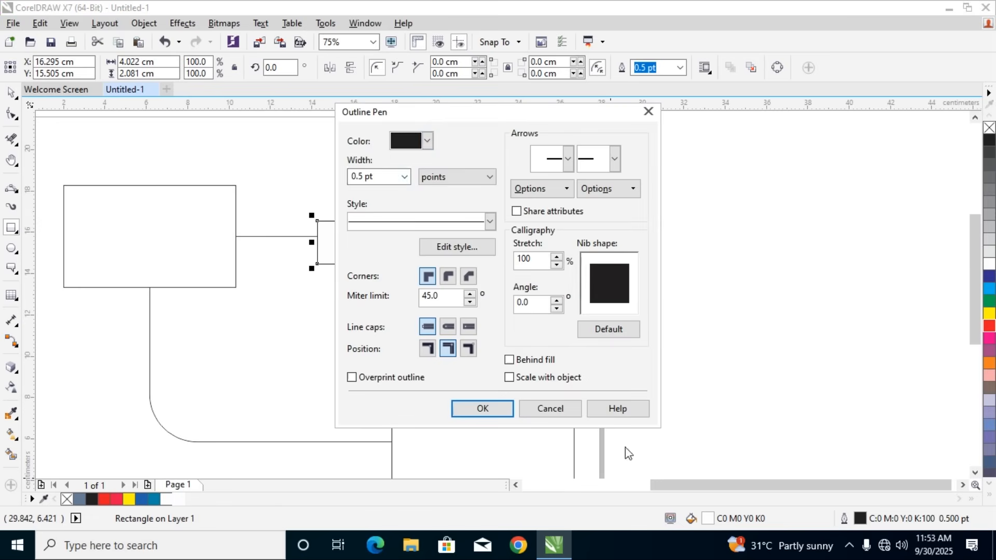
pyautogui.click(427, 140)
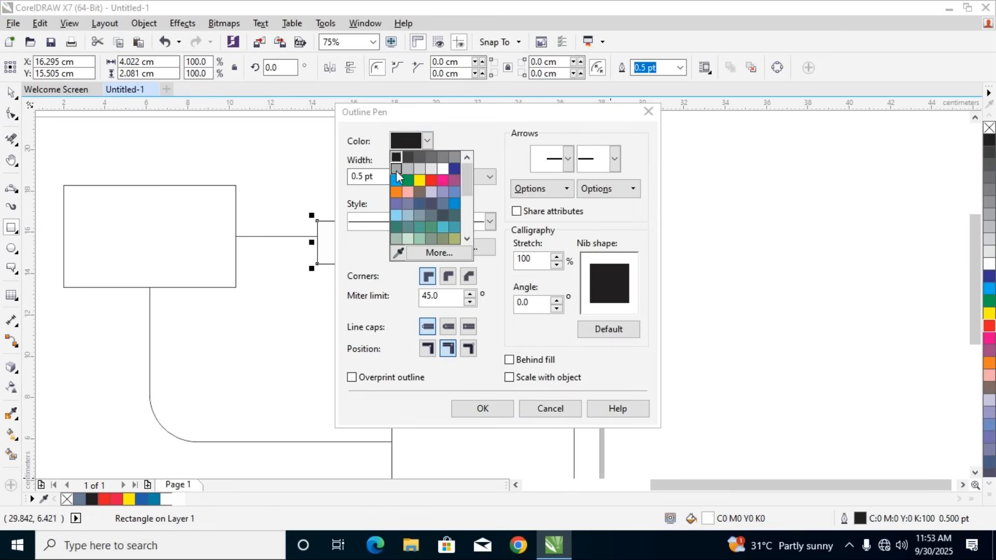
pyautogui.click(442, 169)
pyautogui.click(492, 409)
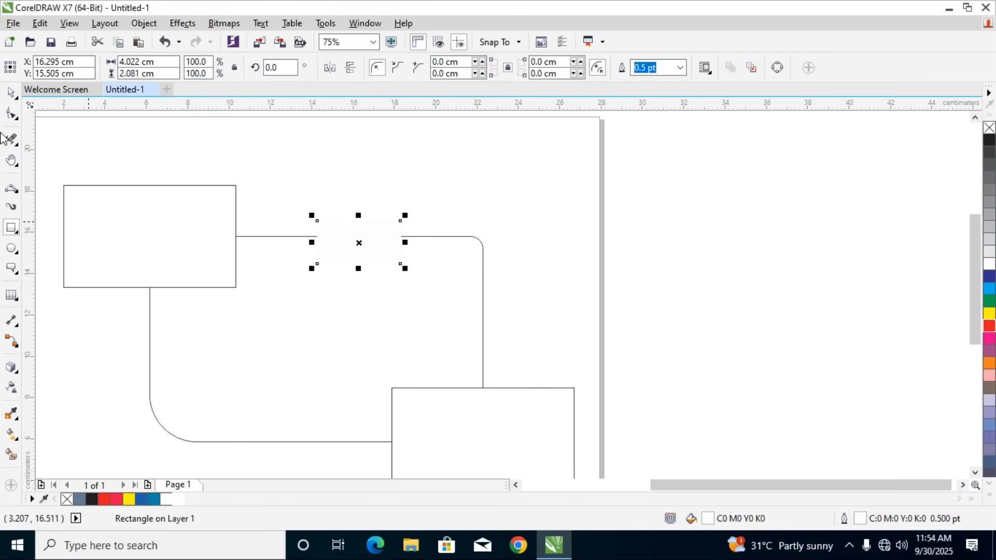
# Nudge the white rectangle slightly along the upper connector so it masks the middle of the horizontal line
pyautogui.click(11, 92)
pyautogui.click(401, 196)
pyautogui.moveTo(350, 247)
pyautogui.mouseDown()
pyautogui.moveTo(362, 242)
pyautogui.moveTo(347, 242)
pyautogui.mouseUp()
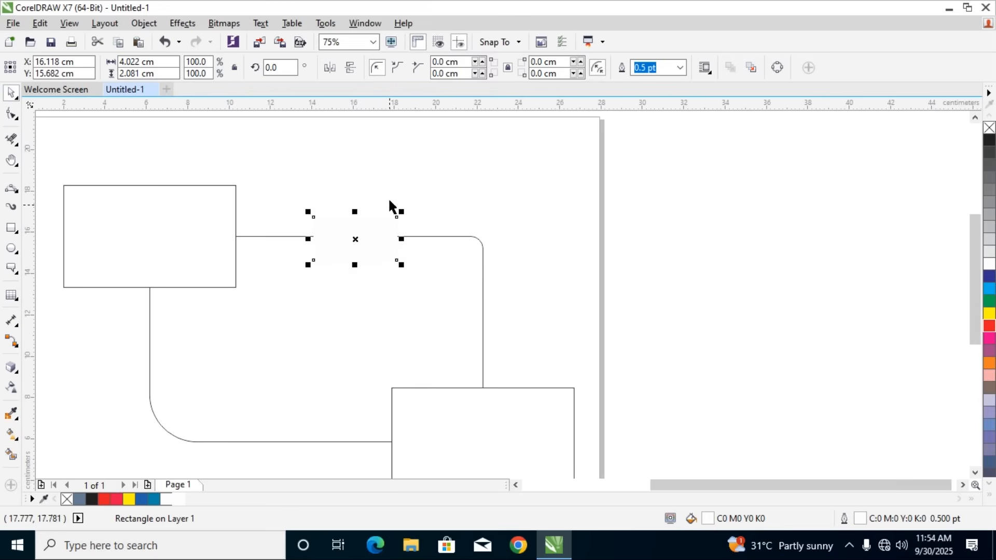
pyautogui.click(315, 254)
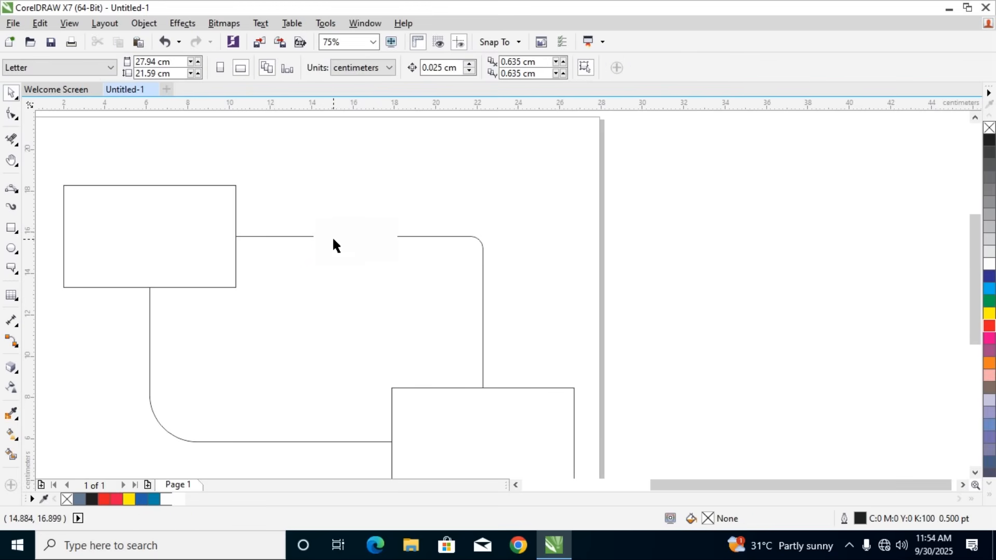
pyautogui.click(343, 242)
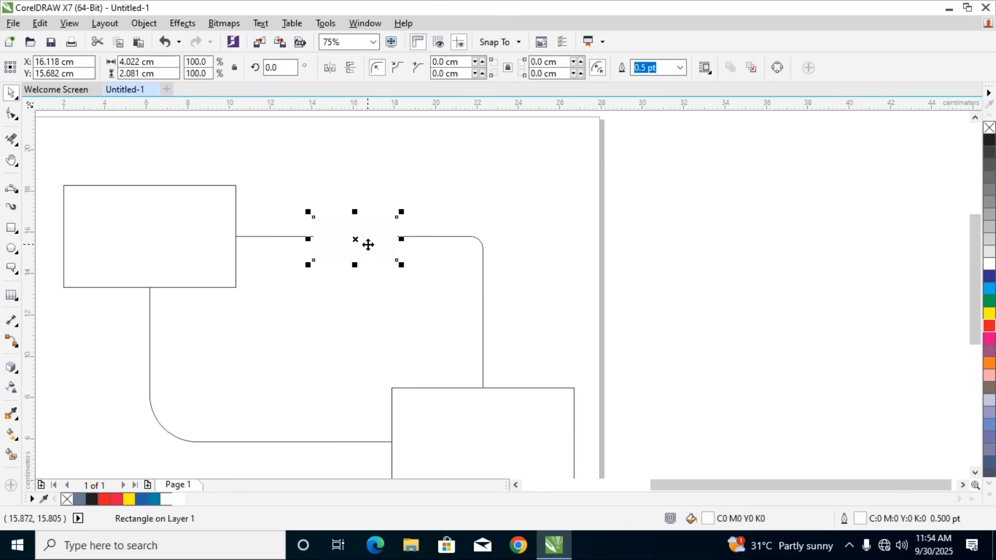
pyautogui.moveTo(366, 243)
pyautogui.mouseDown()
pyautogui.moveTo(358, 302)
pyautogui.moveTo(364, 245)
pyautogui.mouseUp()
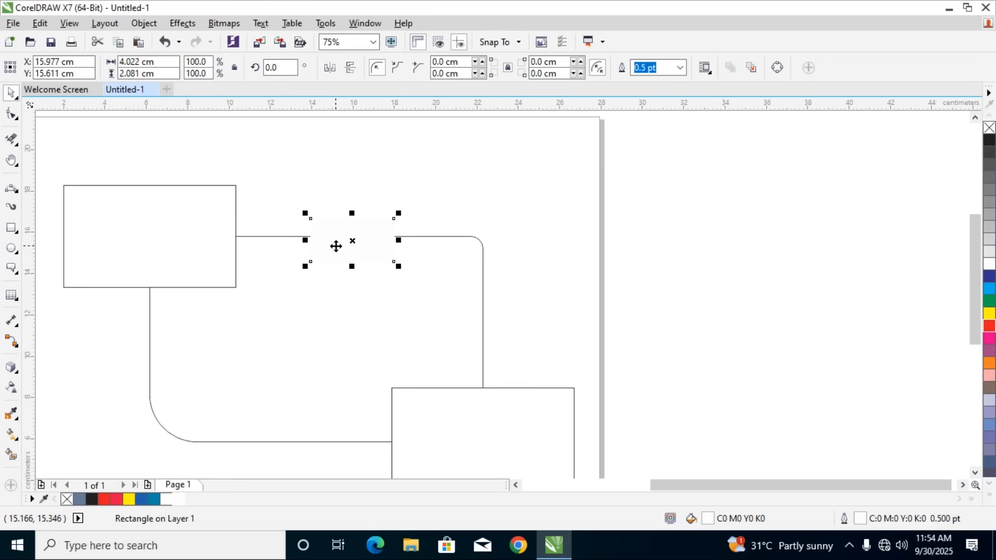
# Select both rectangles, the connectors and the white mask, try rotating them about 3.5 degrees, and undo the rotation
pyautogui.scroll(-2, 336, 246)
pyautogui.moveTo(191, 188)
pyautogui.mouseDown()
pyautogui.moveTo(491, 362)
pyautogui.moveTo(492, 402)
pyautogui.mouseUp()
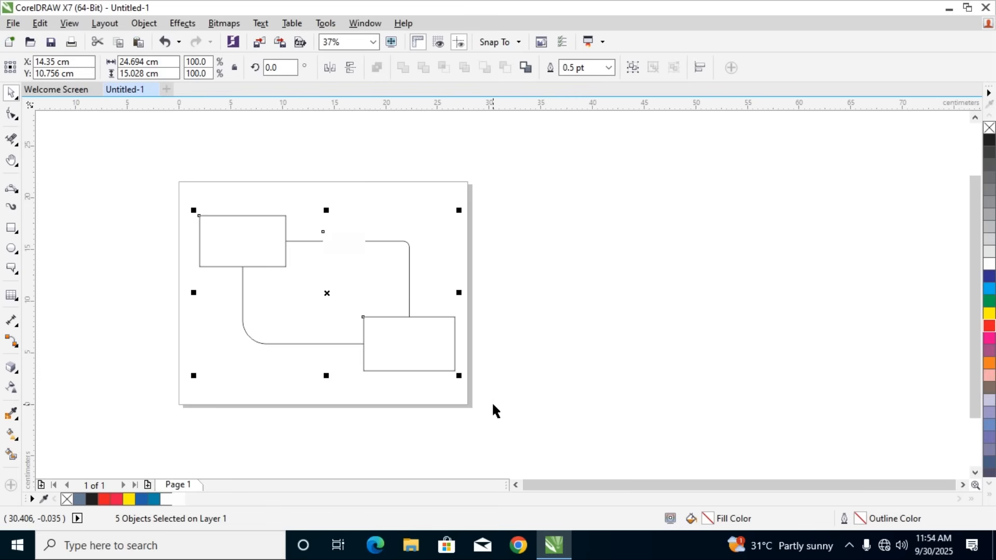
pyautogui.scroll(1, 343, 229)
pyautogui.click(335, 235)
pyautogui.moveTo(335, 235); pyautogui.dragTo(333, 195)
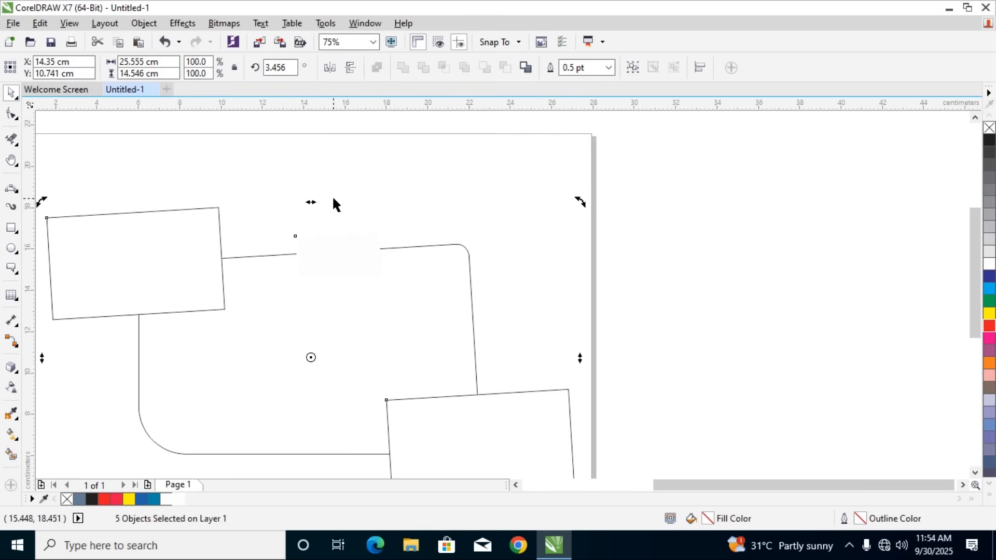
pyautogui.hotkey('ctrl', 'z')
pyautogui.click(347, 250)
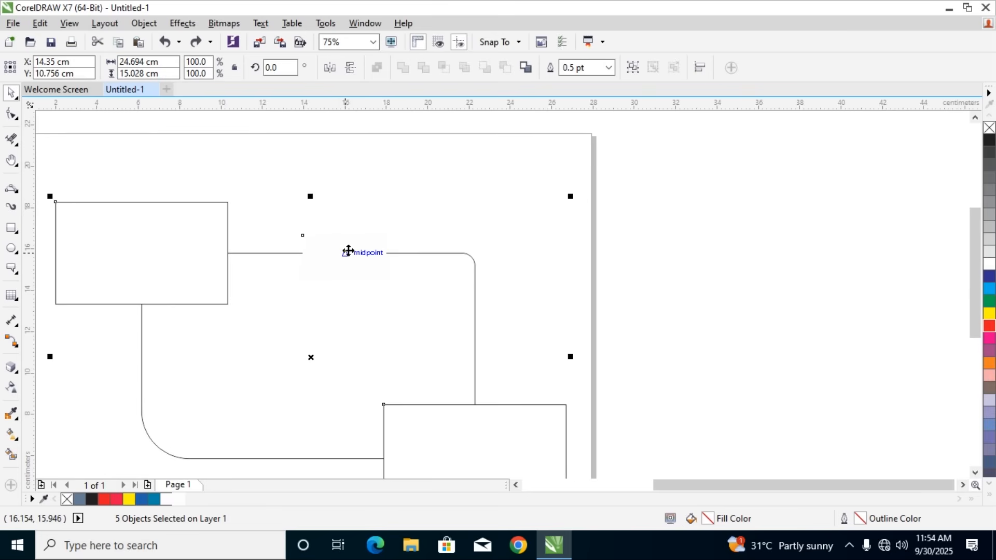
pyautogui.click(422, 198)
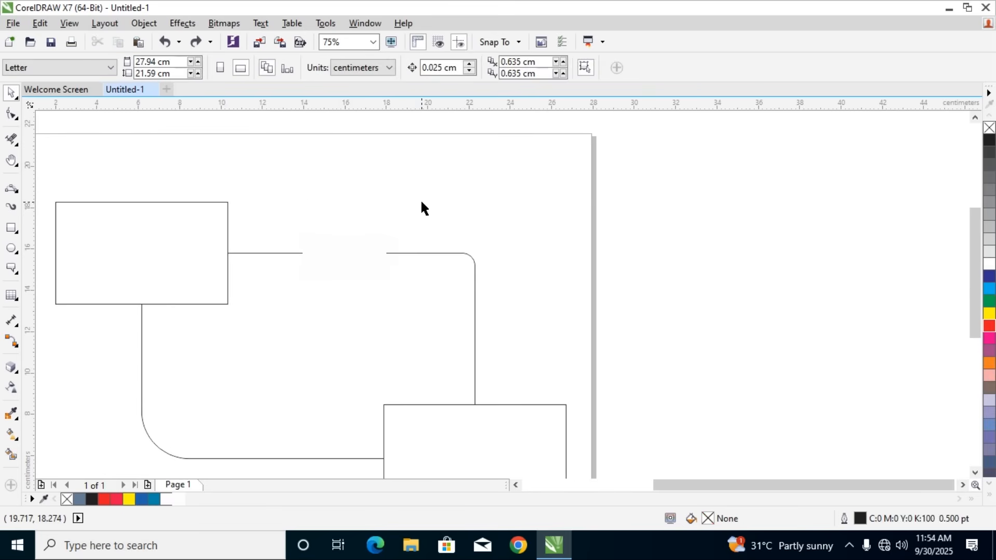
# Select all five objects on the page and delete them
pyautogui.scroll(-1, 420, 198)
pyautogui.moveTo(219, 182); pyautogui.dragTo(500, 380)
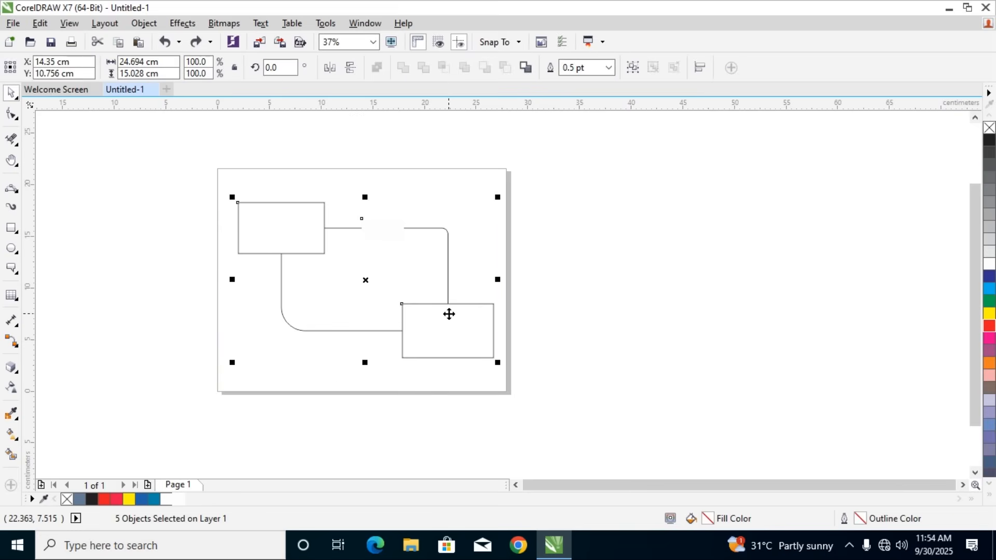
pyautogui.press('Delete')
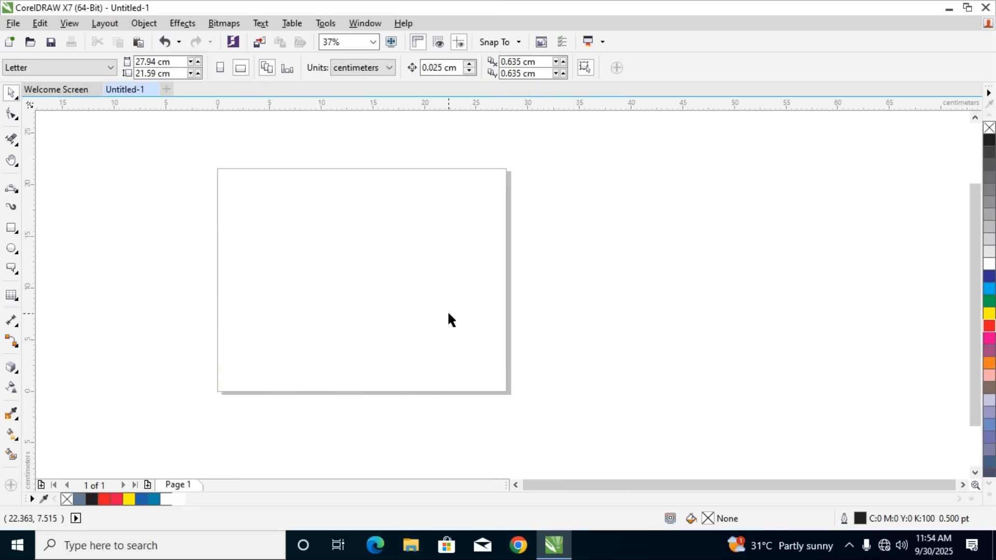
# Draw an ellipse about 14.5 by 13.9 cm in the middle of the page and fill it with C0 M100 Y64 K0
pyautogui.click(17, 347)
pyautogui.click(18, 373)
pyautogui.click(16, 372)
pyautogui.click(17, 372)
pyautogui.click(18, 252)
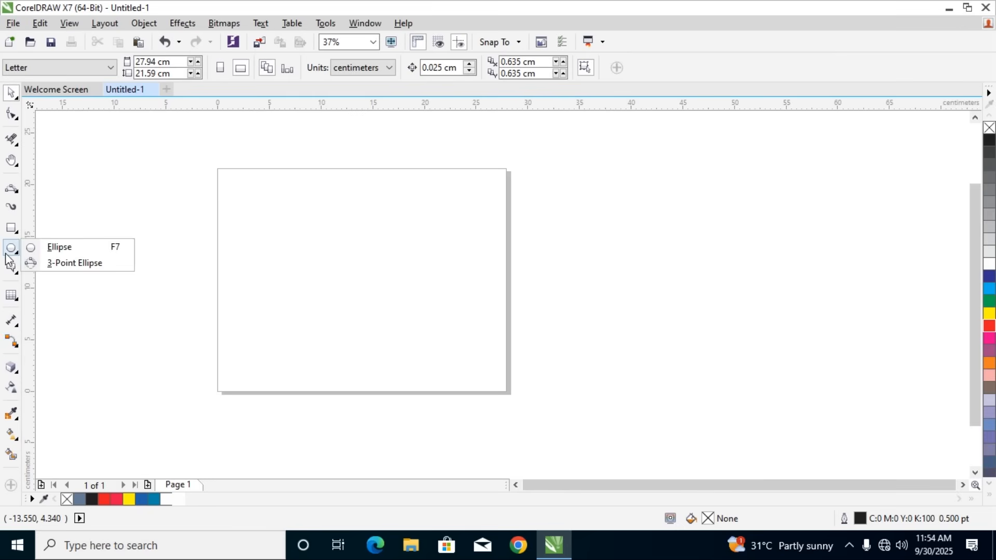
pyautogui.click(57, 248)
pyautogui.moveTo(274, 201); pyautogui.dragTo(434, 355)
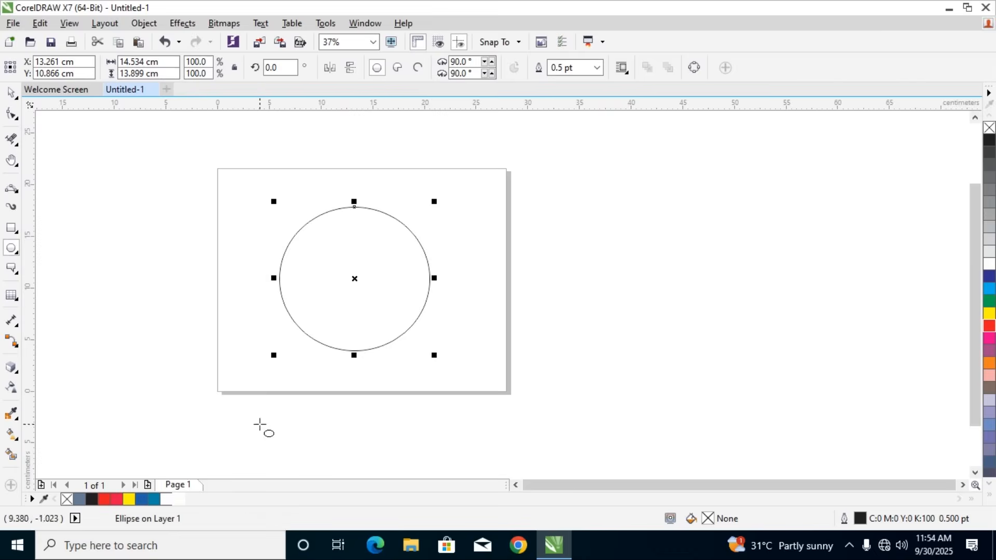
pyautogui.click(118, 499)
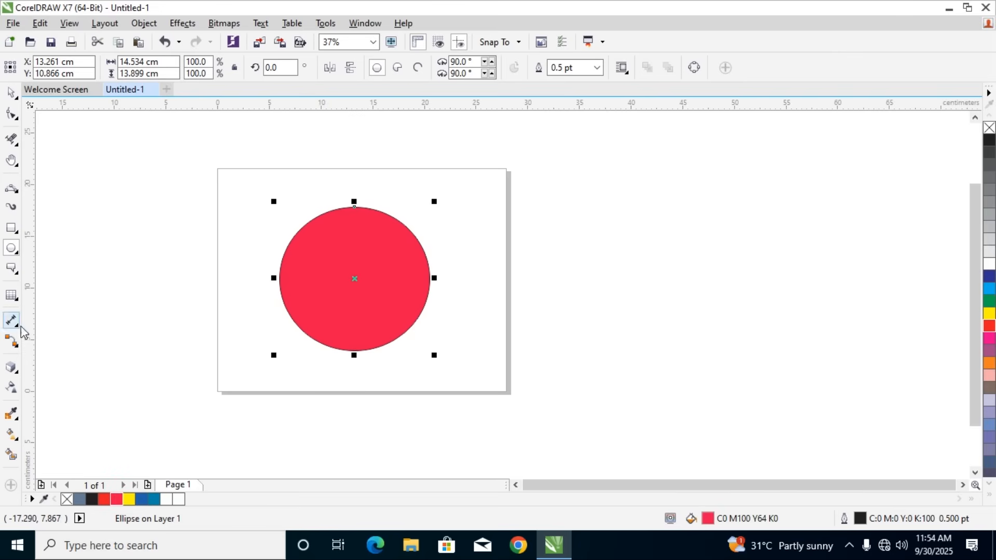
# Try drop shadows from the ellipse's top edge toward its lower left and its lower right, undoing each one
pyautogui.click(17, 371)
pyautogui.click(72, 366)
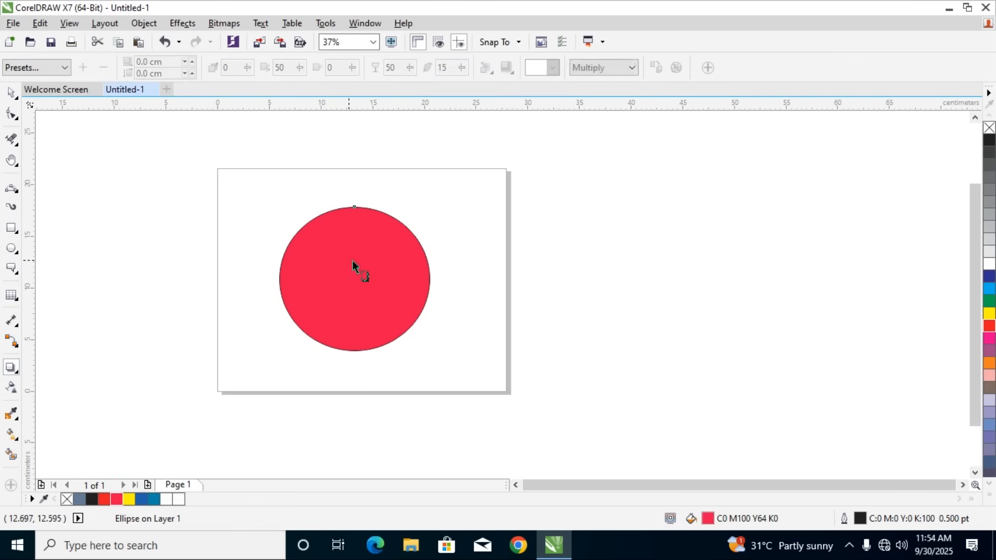
pyautogui.moveTo(354, 207); pyautogui.dragTo(334, 366)
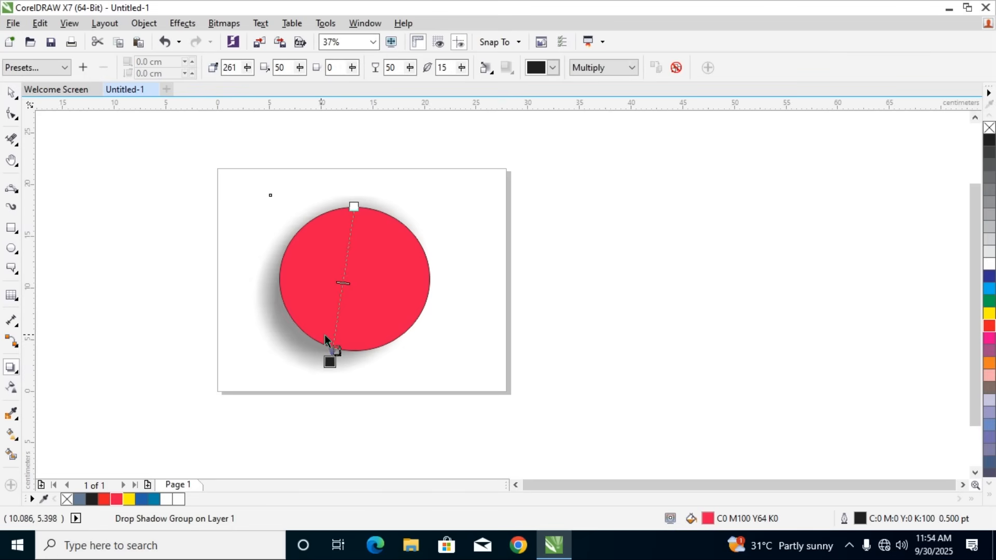
pyautogui.hotkey('ctrl', 'z')
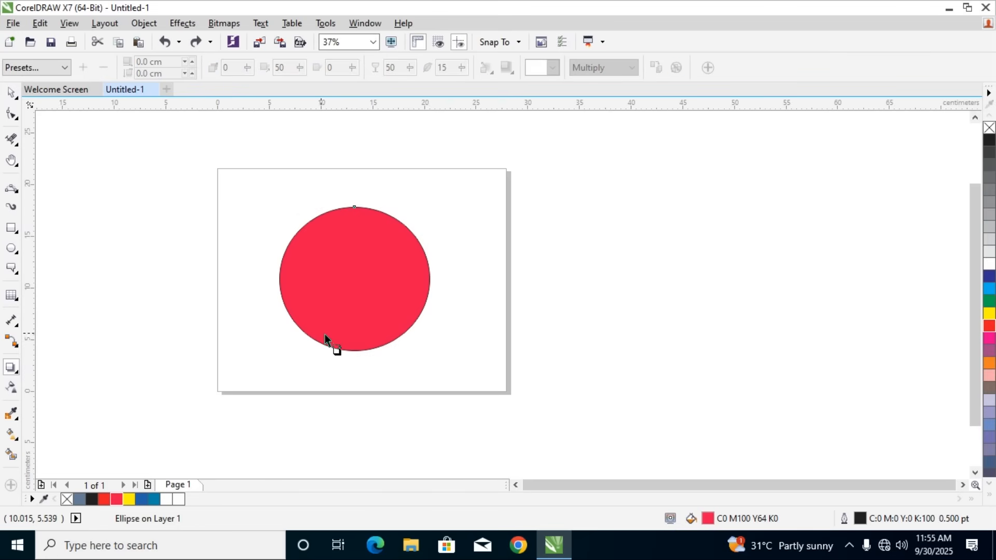
pyautogui.moveTo(354, 207); pyautogui.dragTo(416, 381)
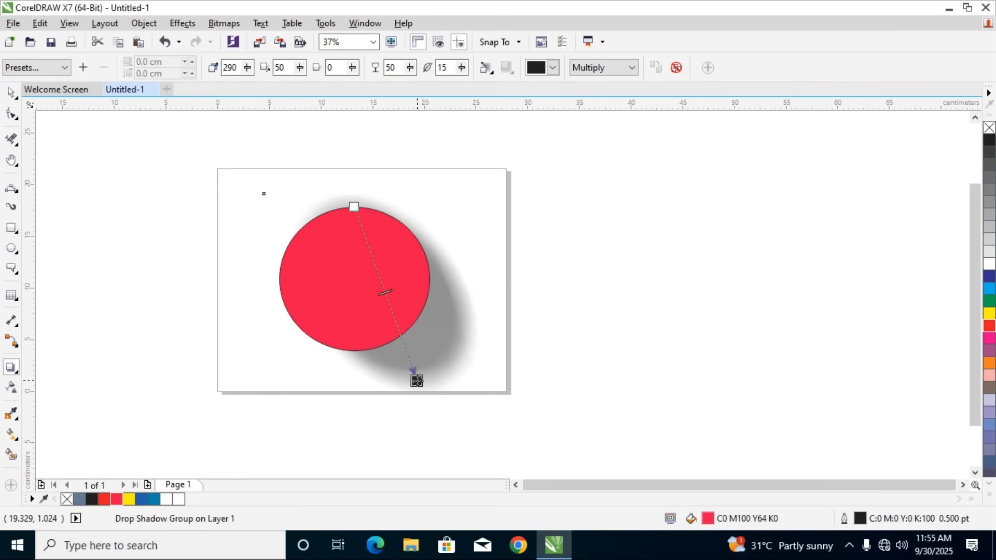
pyautogui.hotkey('ctrl', 'z')
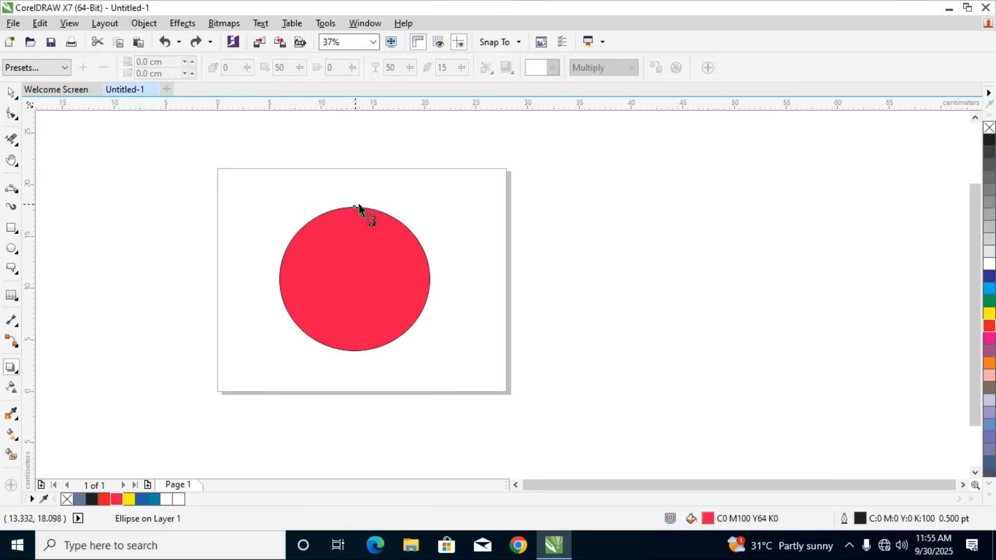
# Try a drop shadow straight down the ellipse and one toward the page's lower-left corner, undoing both
pyautogui.moveTo(356, 206); pyautogui.dragTo(360, 352)
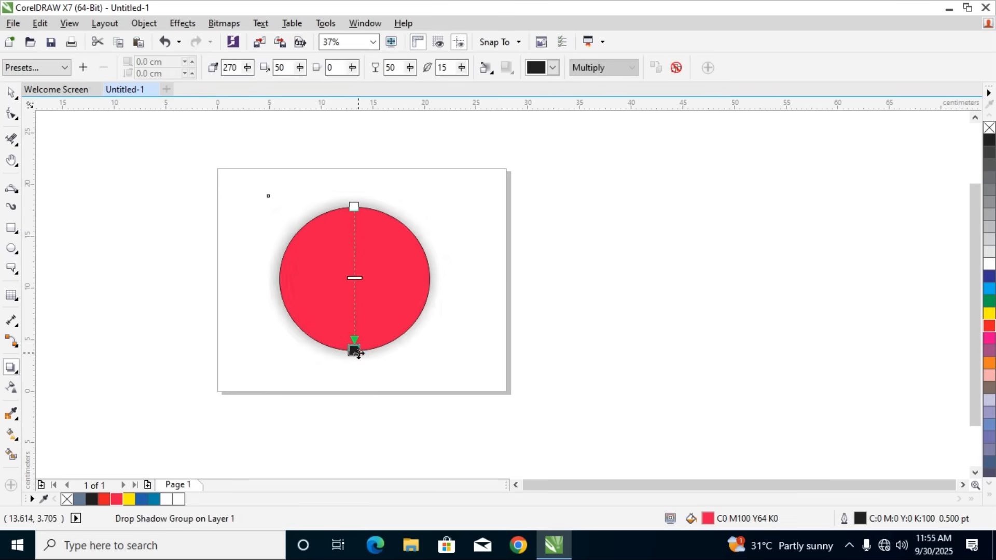
pyautogui.hotkey('ctrl', 'z')
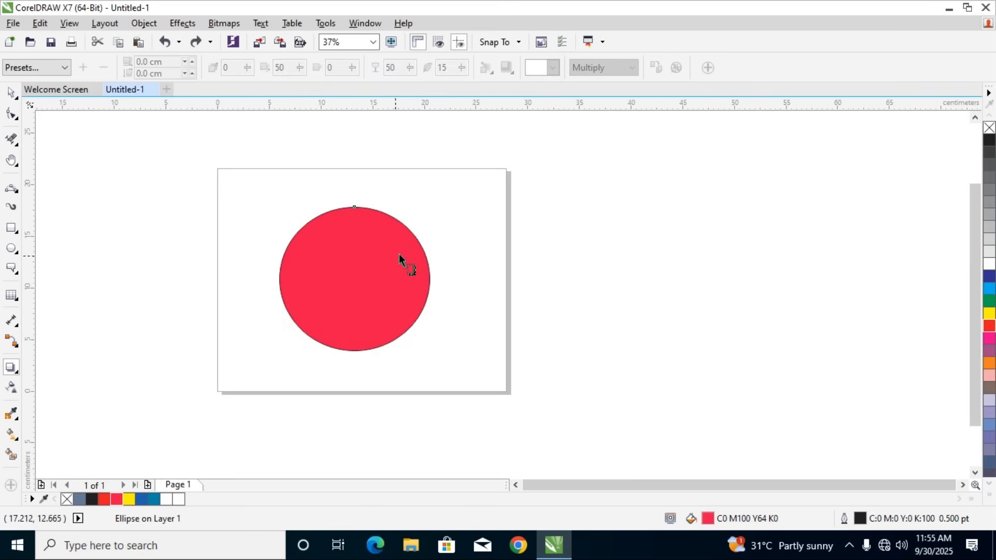
pyautogui.moveTo(398, 222); pyautogui.dragTo(222, 385)
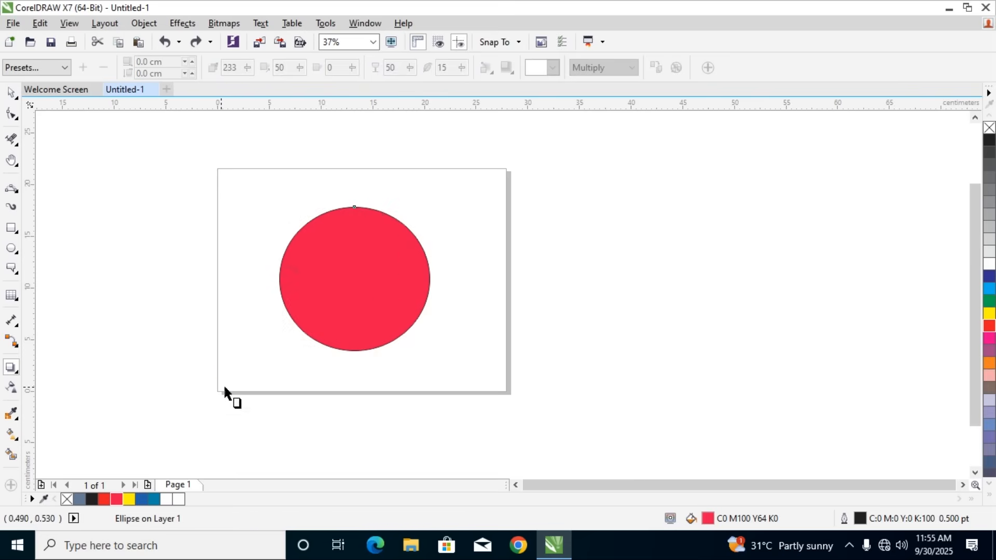
pyautogui.hotkey('ctrl', 'z')
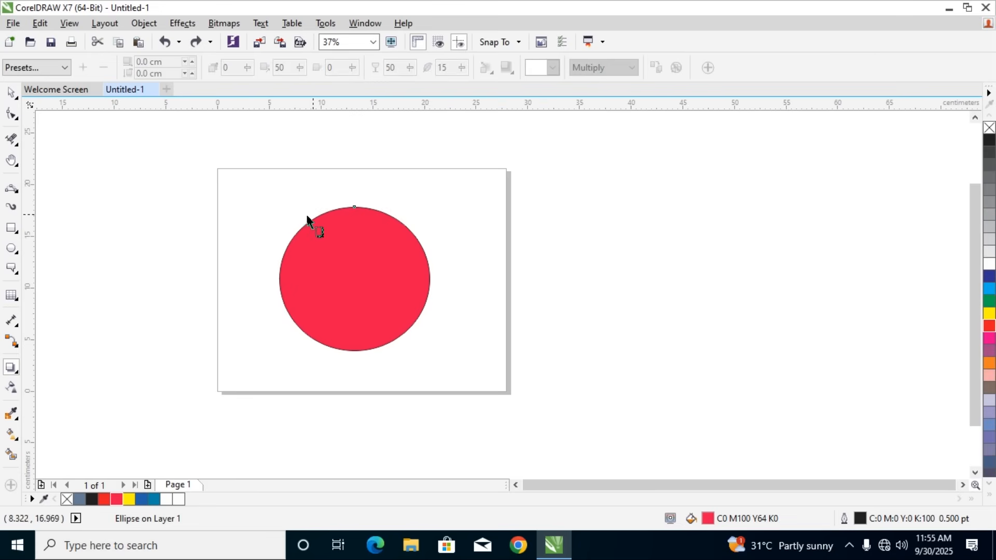
# Apply a drop shadow from the ellipse's top edge to just below its bottom edge and inspect it up close
pyautogui.moveTo(357, 207); pyautogui.dragTo(357, 357)
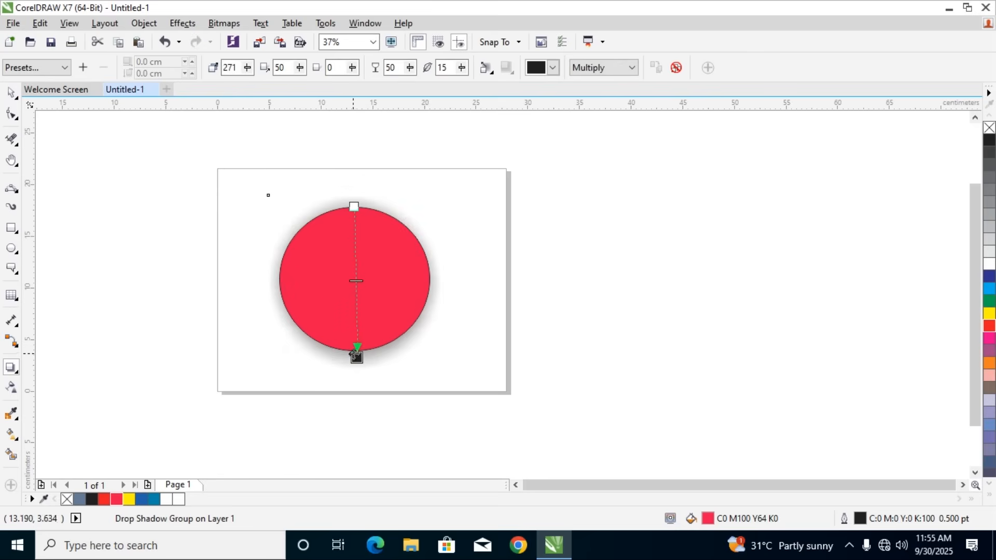
pyautogui.scroll(5, 356, 358)
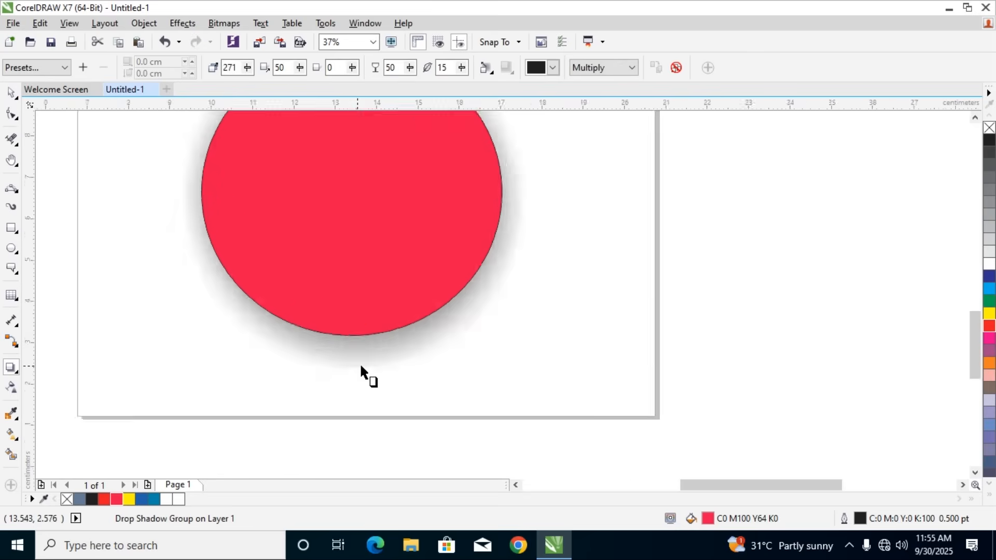
pyautogui.scroll(-3, 357, 301)
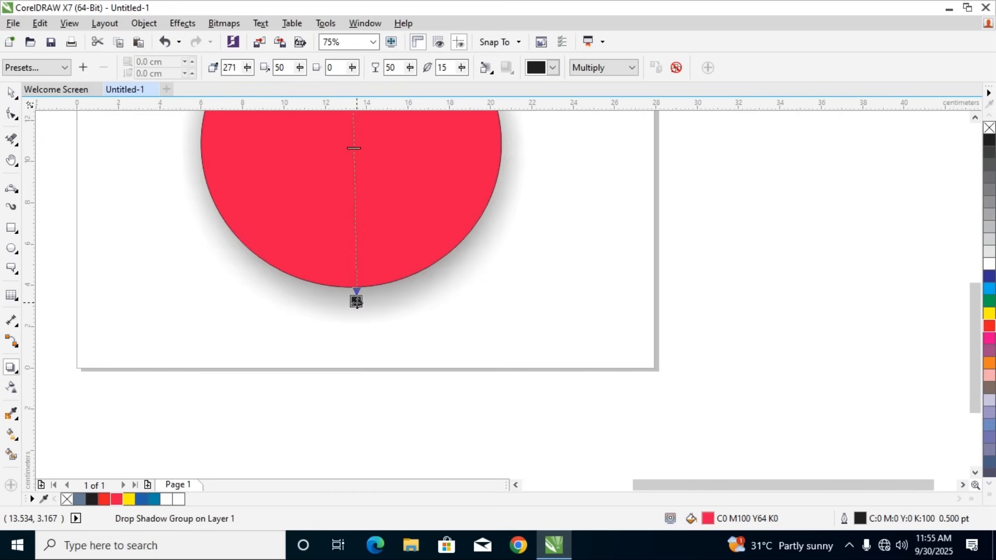
# Change the drop shadow's color to yellow and then to red
pyautogui.click(535, 71)
pyautogui.click(549, 103)
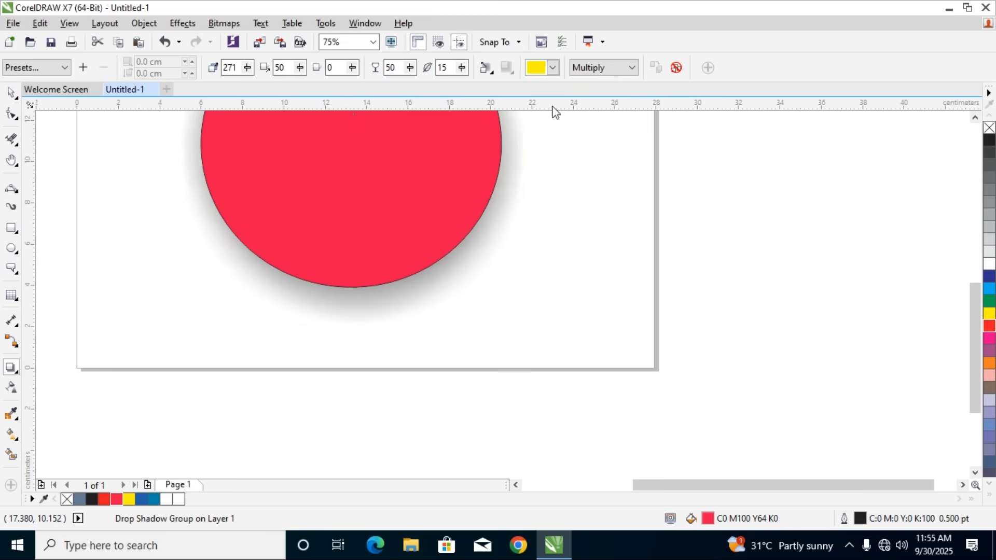
pyautogui.click(535, 68)
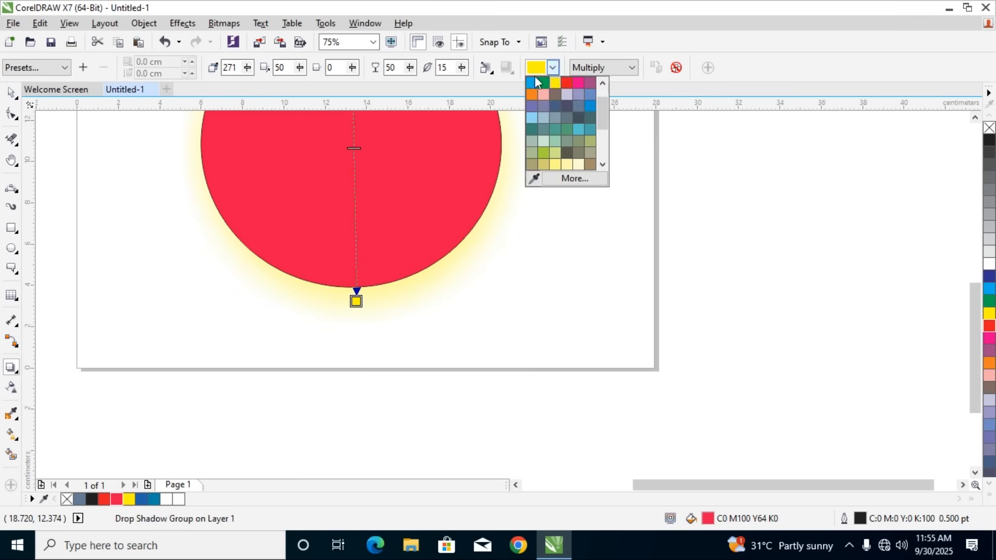
pyautogui.click(568, 84)
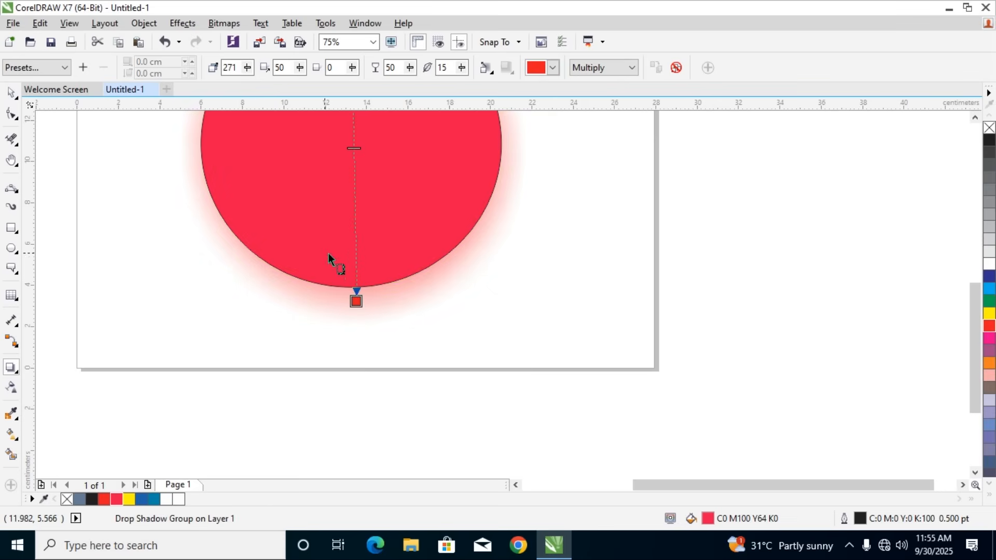
# Increase the red drop shadow's opacity to 80
pyautogui.scroll(-2, 335, 259)
pyautogui.moveTo(338, 201); pyautogui.dragTo(338, 249)
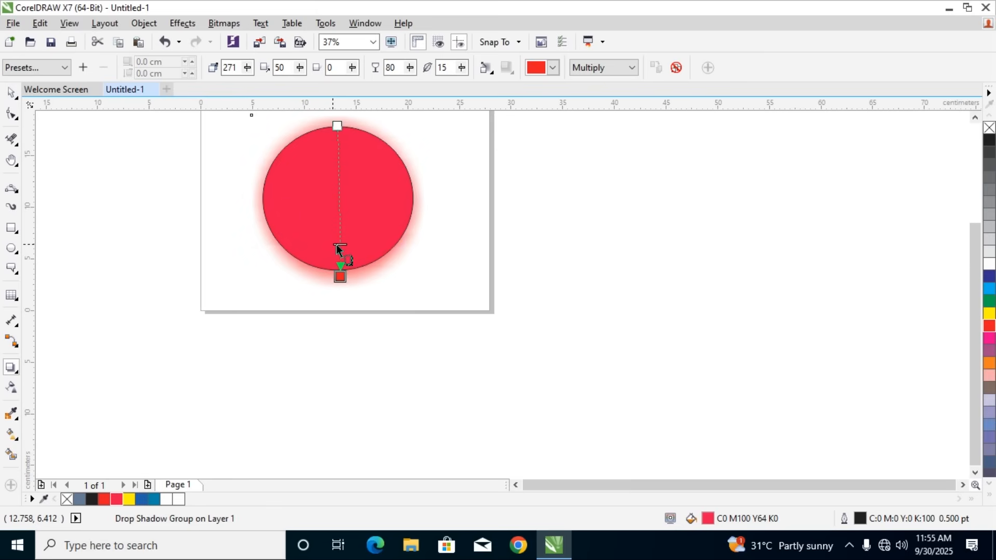
# Set the red drop shadow's angle to 144 and its opacity to 50
pyautogui.moveTo(255, 67); pyautogui.dragTo(237, 92)
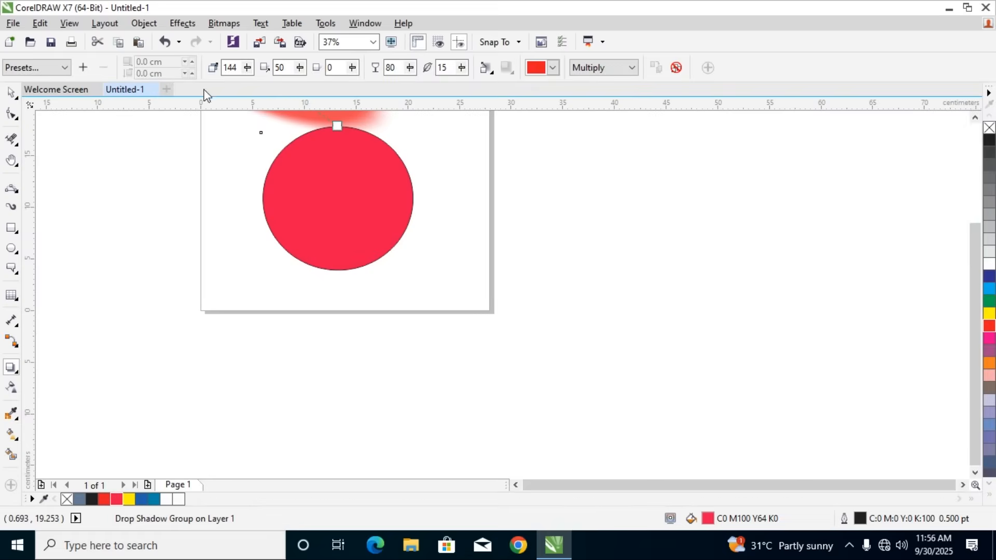
pyautogui.click(300, 67)
pyautogui.click(302, 83)
pyautogui.click(410, 67)
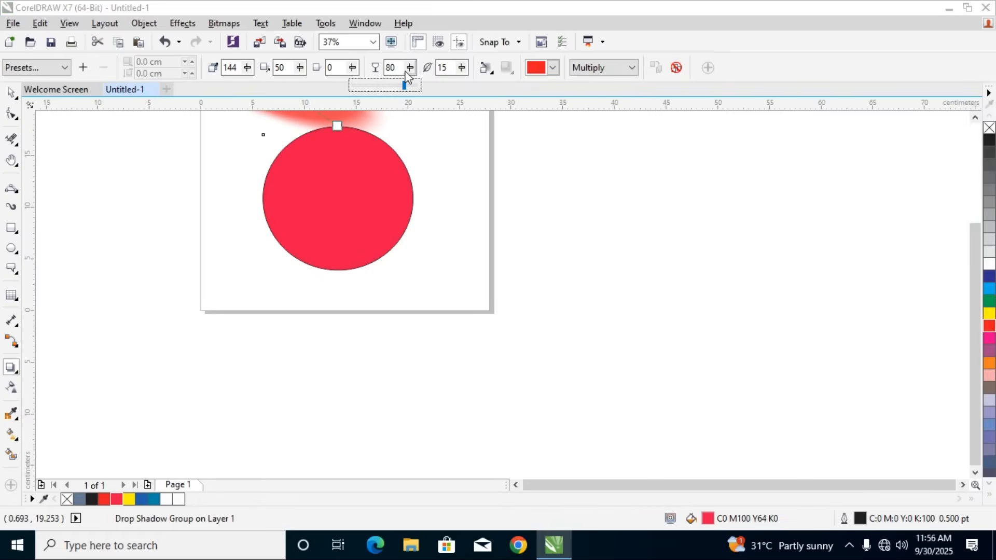
pyautogui.moveTo(405, 84); pyautogui.dragTo(384, 89)
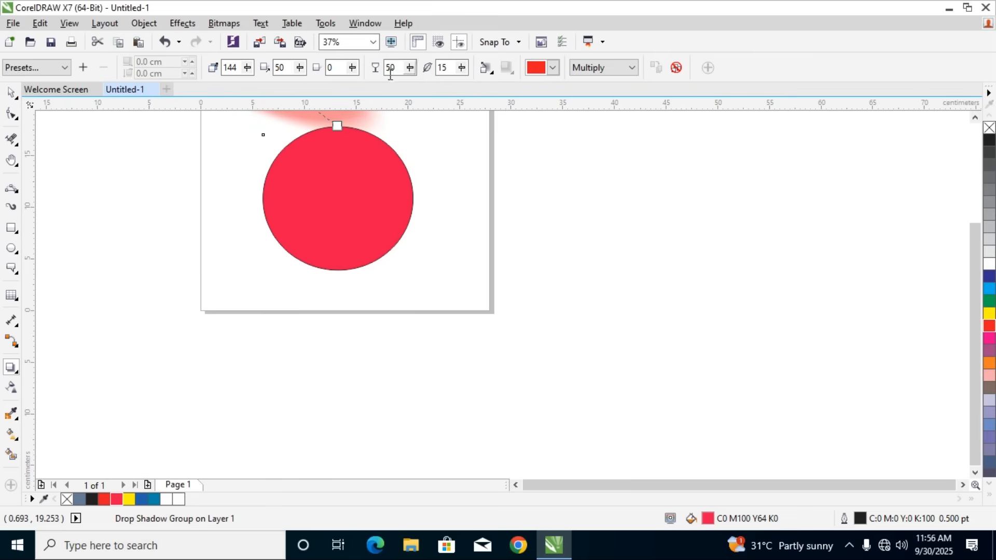
# Set the drop shadow's opacity to 10 and move its starting point to the ellipse's bottom edge
pyautogui.scroll(-1, 353, 132)
pyautogui.scroll(1, 348, 139)
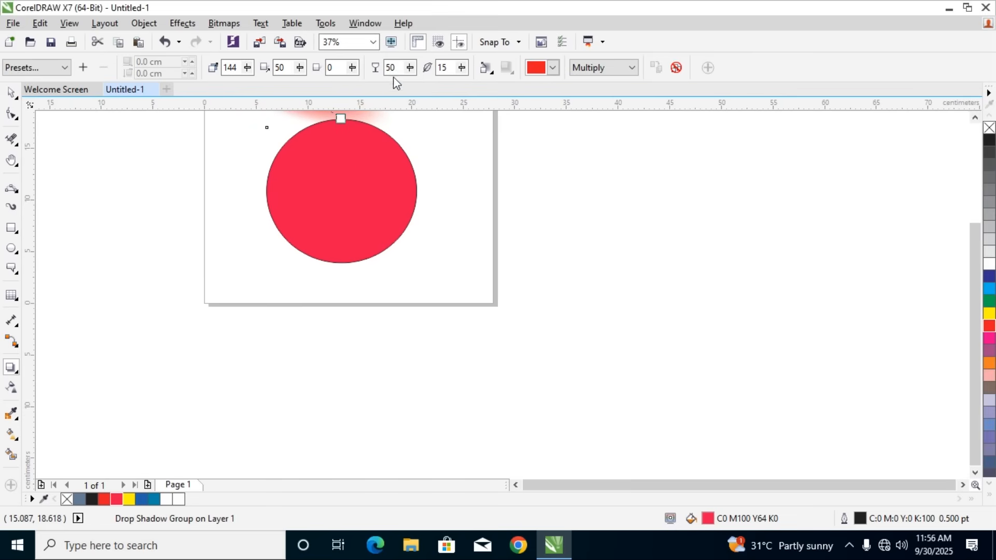
pyautogui.moveTo(397, 71); pyautogui.dragTo(386, 71)
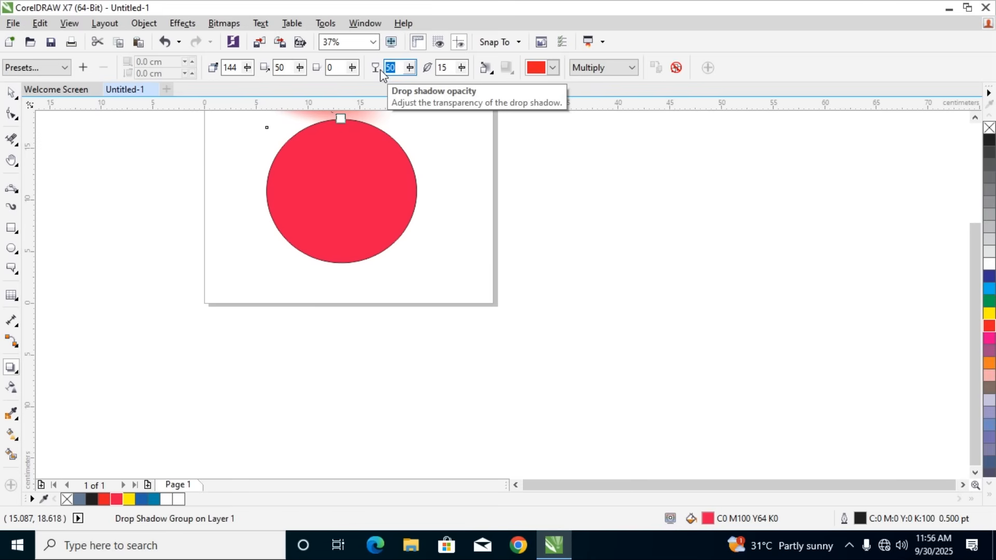
pyautogui.press('Return')
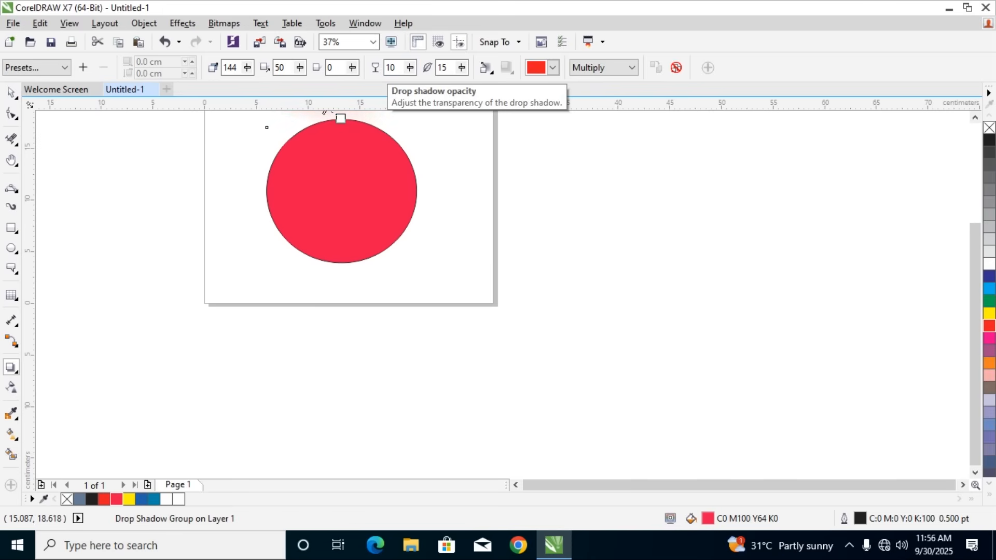
pyautogui.scroll(-2, 334, 166)
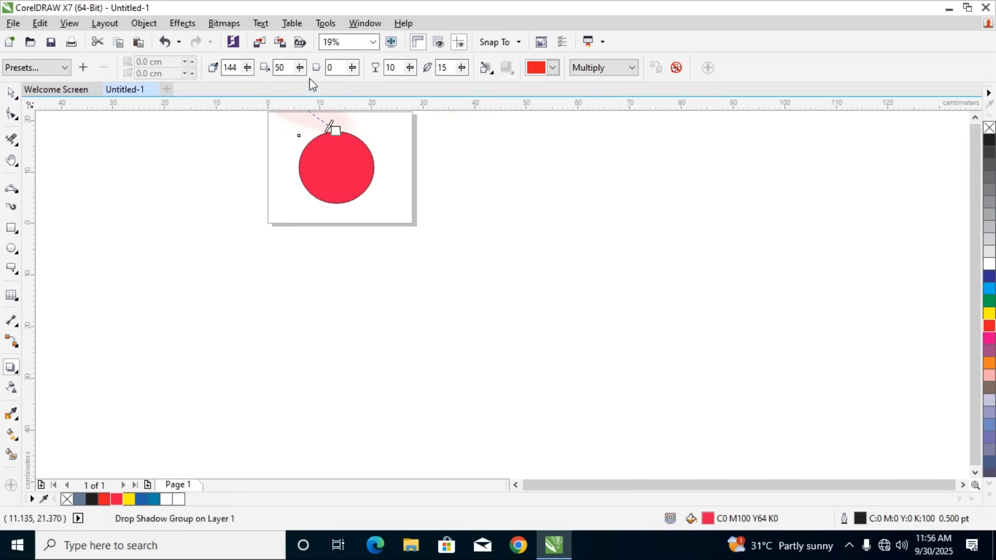
pyautogui.moveTo(334, 131); pyautogui.dragTo(355, 209)
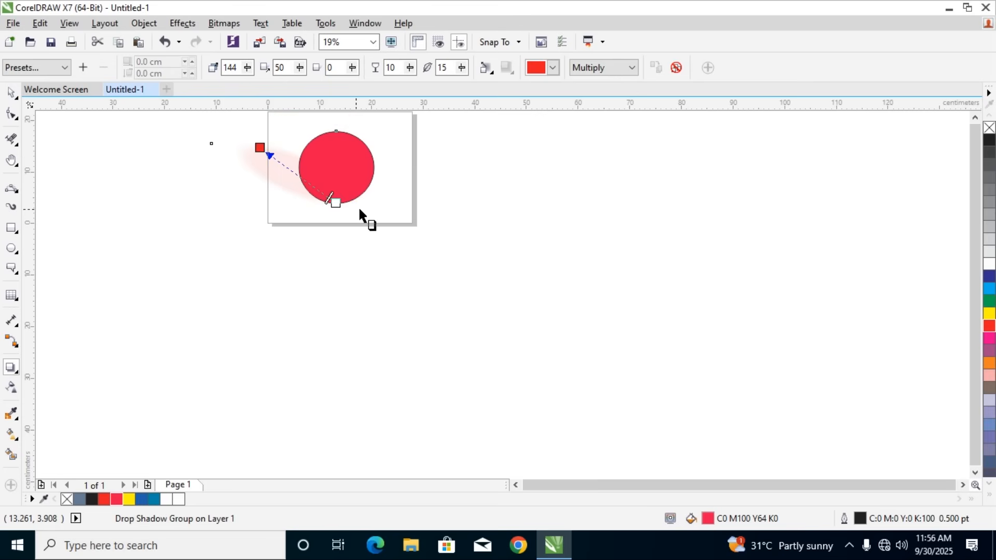
# Apply the Flat Top Left shadow preset to the ellipse and delete the ellipse together with its shadow
pyautogui.press('space')
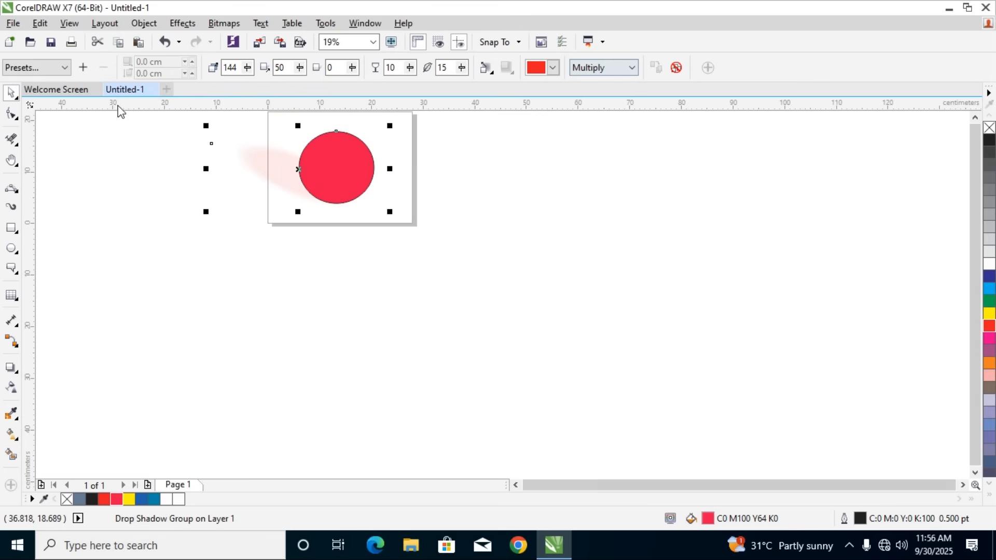
pyautogui.click(57, 68)
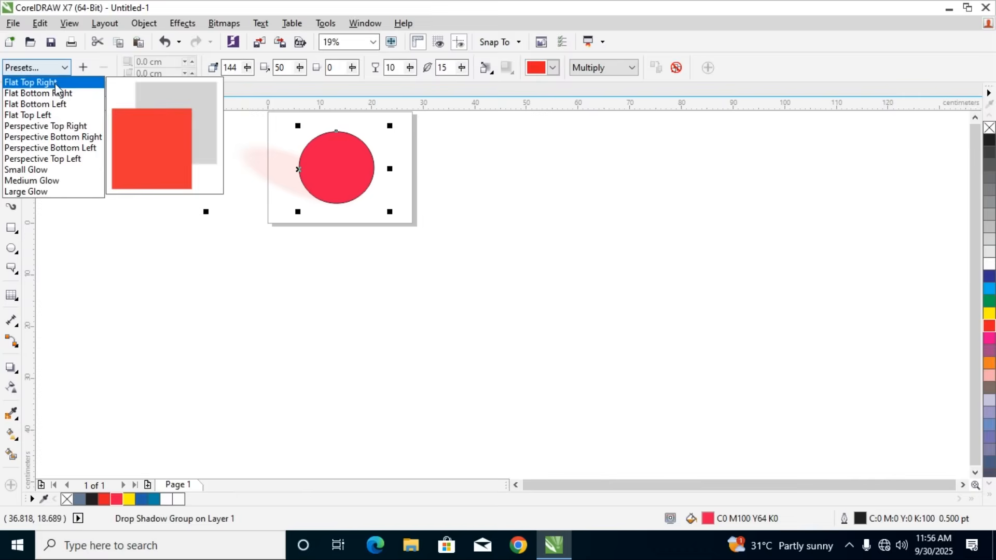
pyautogui.click(45, 114)
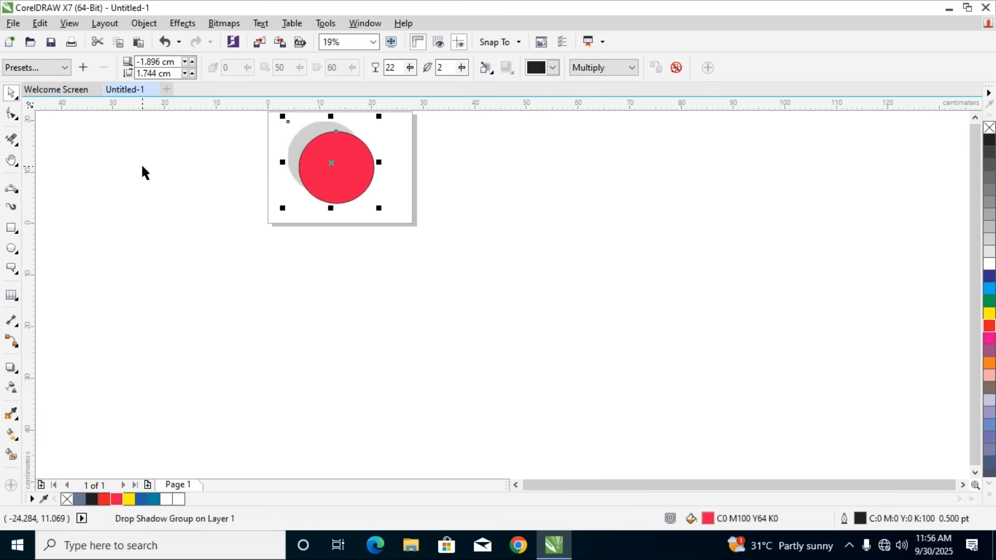
pyautogui.click(350, 178)
pyautogui.press('Delete')
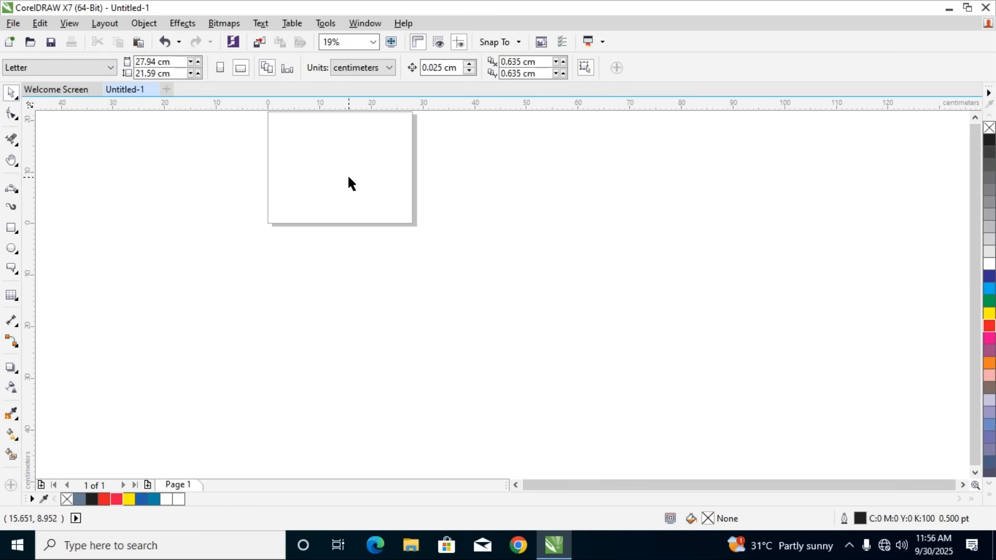
# Draw an ellipse about 14.3 cm wide and 13.8 cm high near the page's center and fill it with magenta
pyautogui.scroll(2, 347, 172)
pyautogui.scroll(-2, 346, 173)
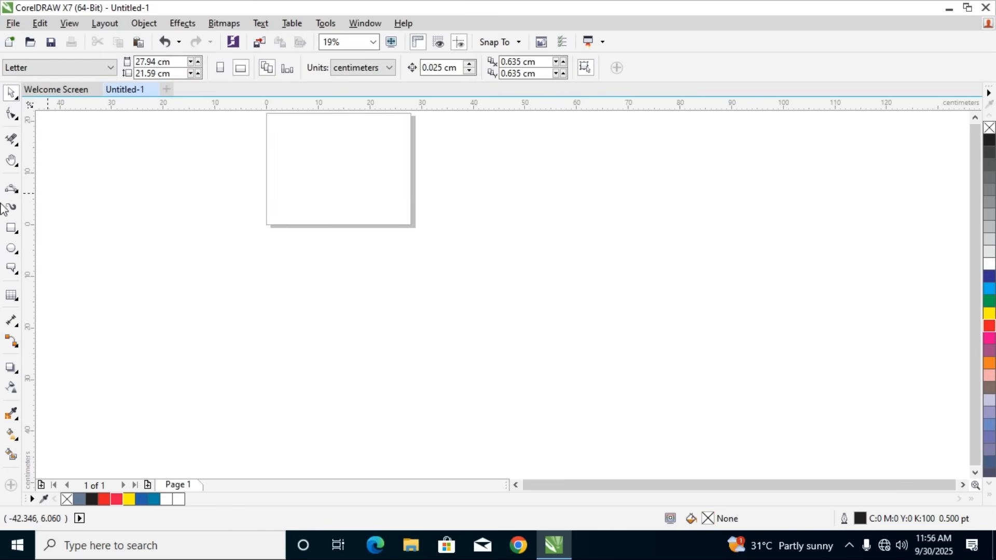
pyautogui.click(12, 160)
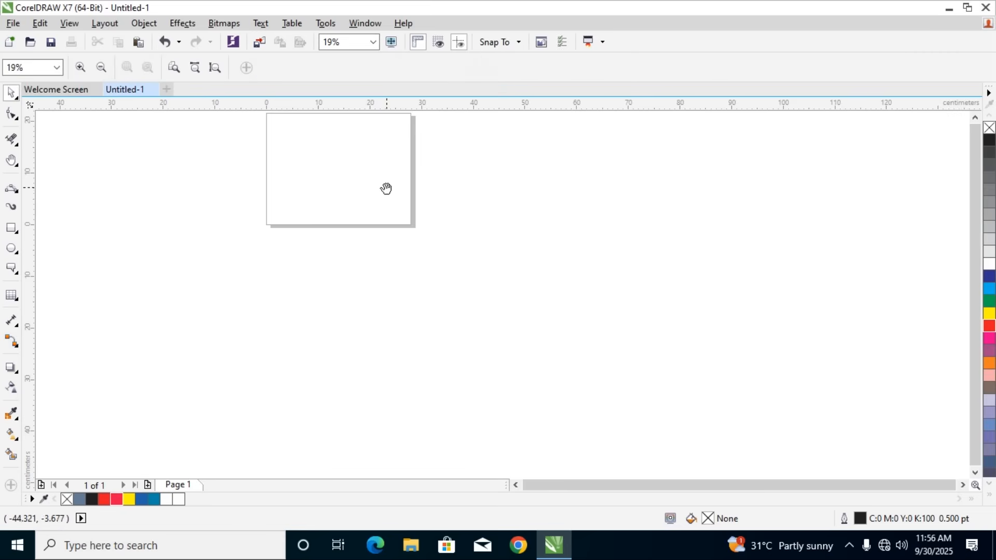
pyautogui.moveTo(384, 184); pyautogui.dragTo(461, 319)
pyautogui.scroll(2, 434, 304)
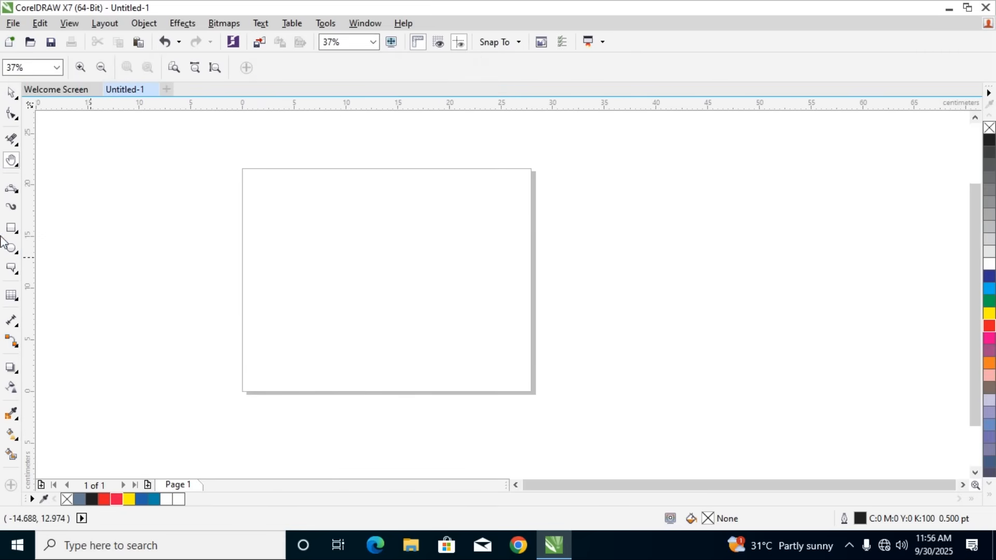
pyautogui.click(12, 250)
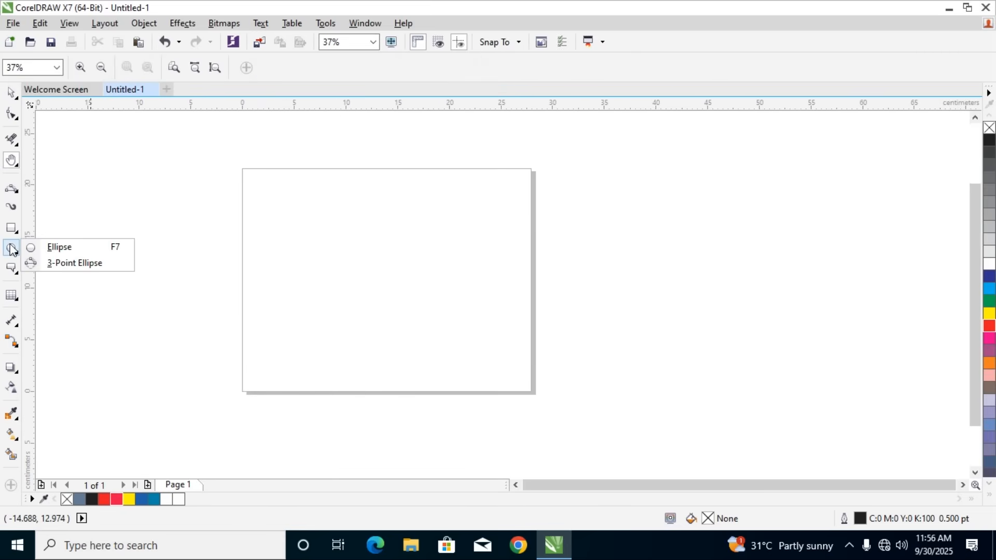
pyautogui.click(54, 248)
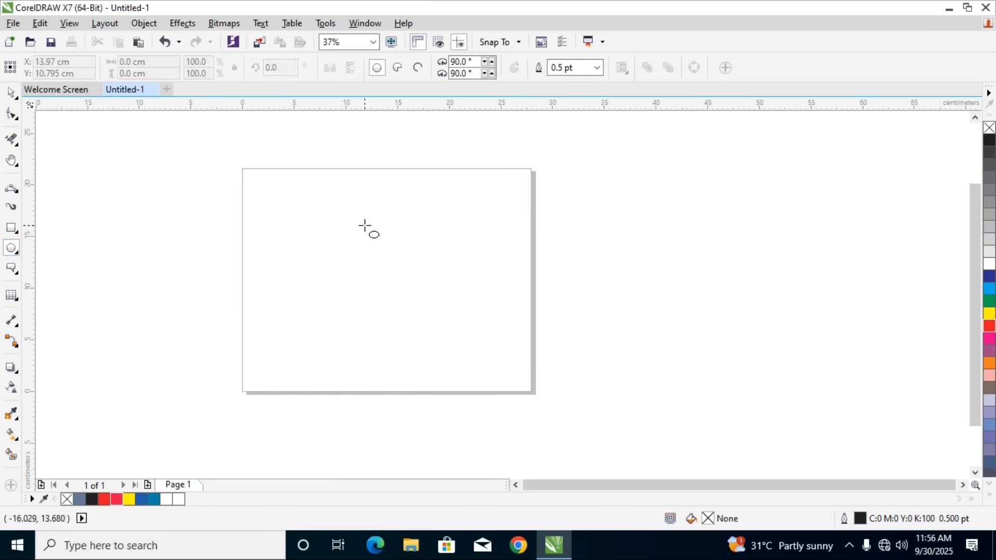
pyautogui.click(14, 269)
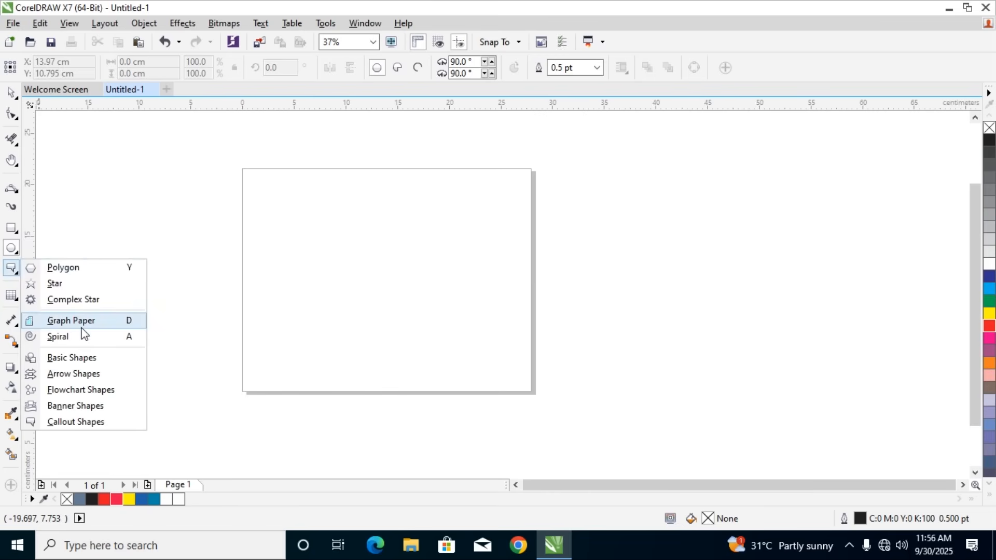
pyautogui.moveTo(11, 247)
pyautogui.click(58, 247)
pyautogui.moveTo(326, 210); pyautogui.dragTo(476, 353)
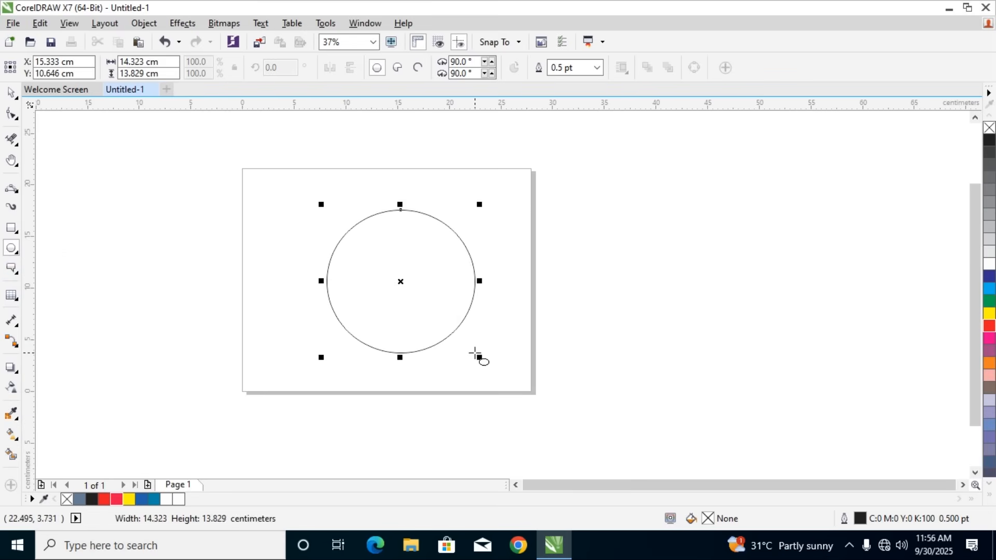
pyautogui.click(989, 338)
pyautogui.click(10, 92)
pyautogui.moveTo(294, 203); pyautogui.dragTo(521, 370)
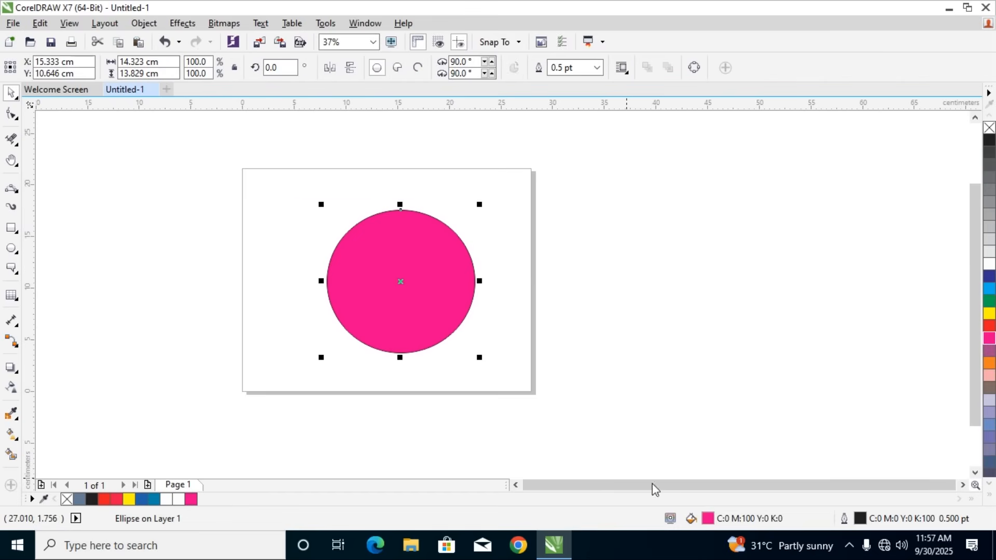
pyautogui.doubleClick(859, 521)
pyautogui.click(404, 177)
pyautogui.click(368, 187)
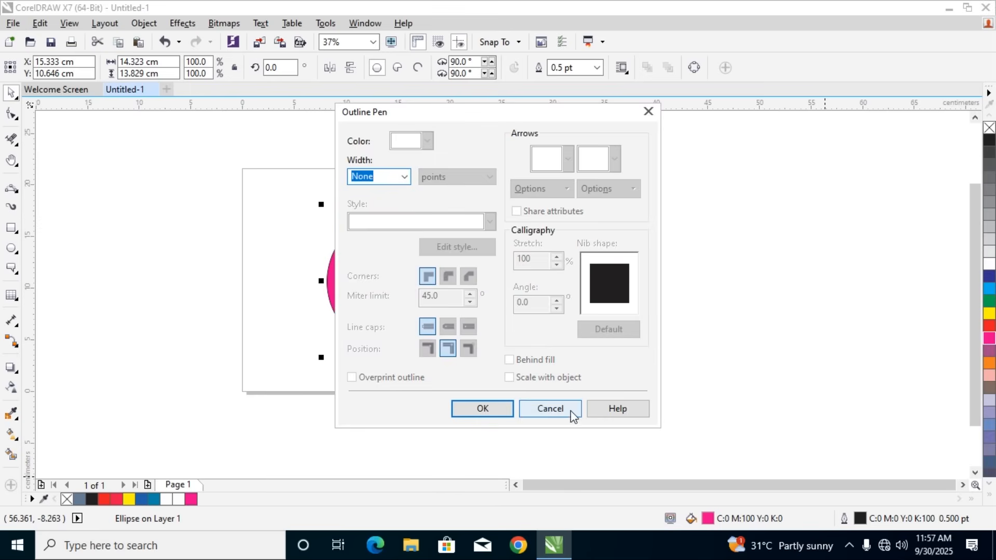
pyautogui.click(550, 409)
# Try a hairline outline on the magenta ellipse, and finally set its outline width to None
pyautogui.click(596, 68)
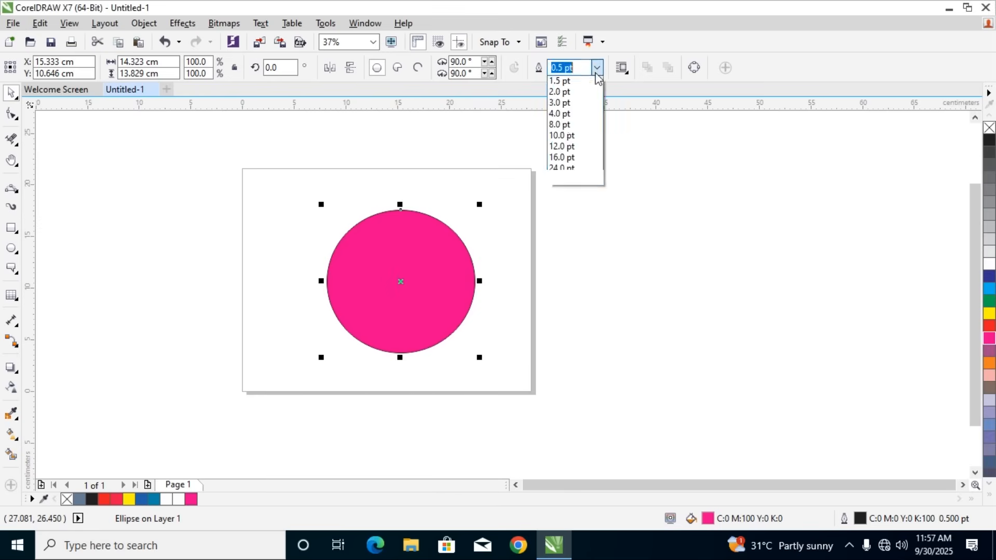
pyautogui.click(566, 93)
pyautogui.click(596, 67)
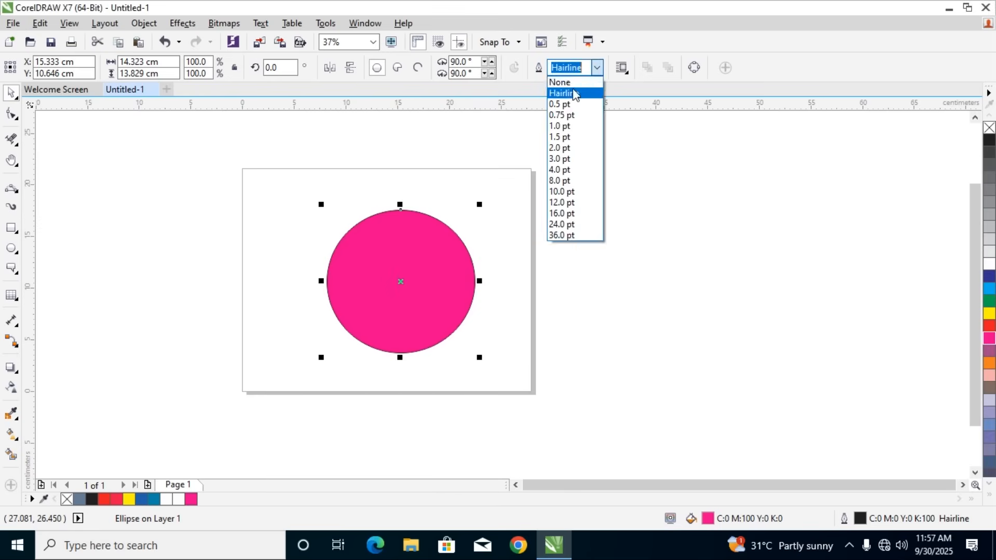
pyautogui.click(561, 82)
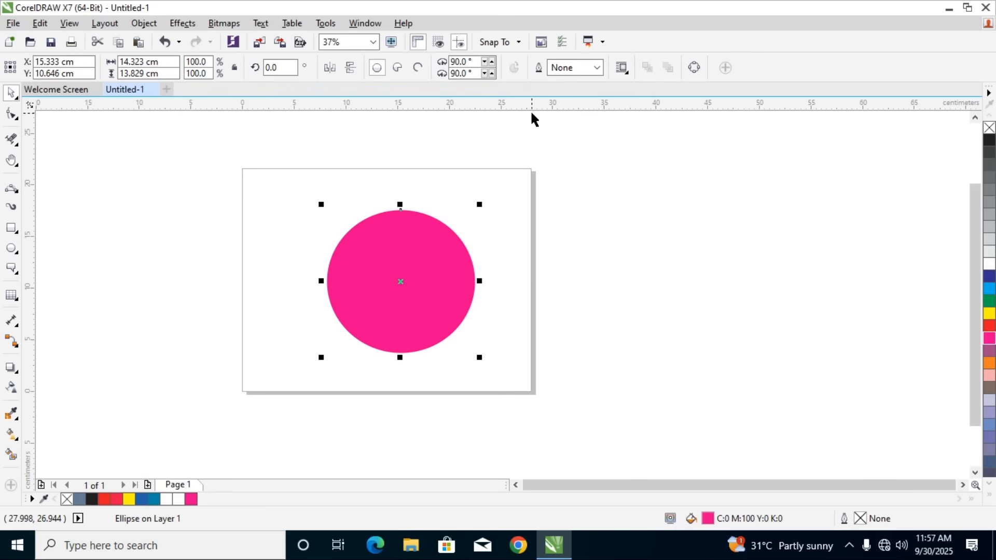
# Give the magenta ellipse a drop shadow with the Flat Top Right preset and replace it with Perspective Bottom Right
pyautogui.click(511, 232)
pyautogui.click(423, 266)
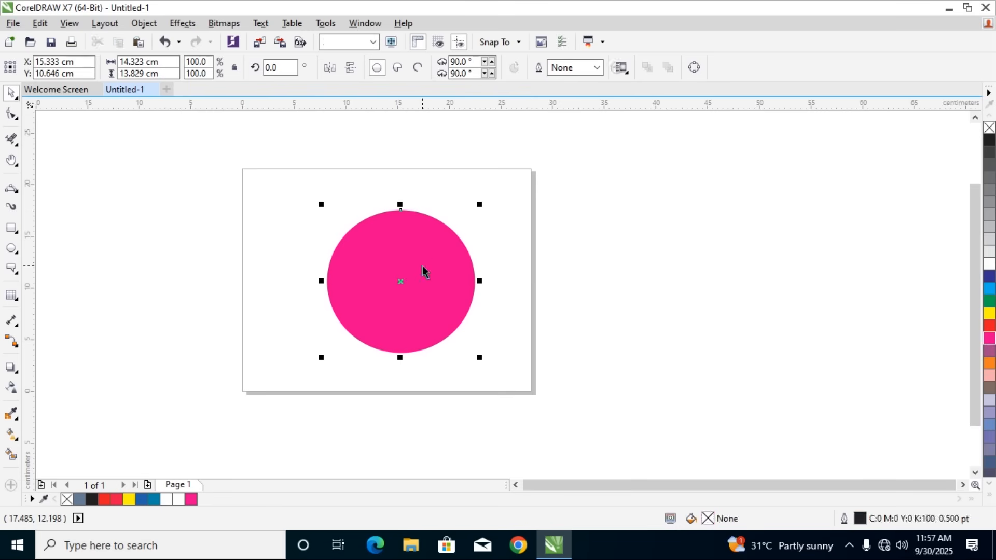
pyautogui.click(12, 255)
pyautogui.click(10, 367)
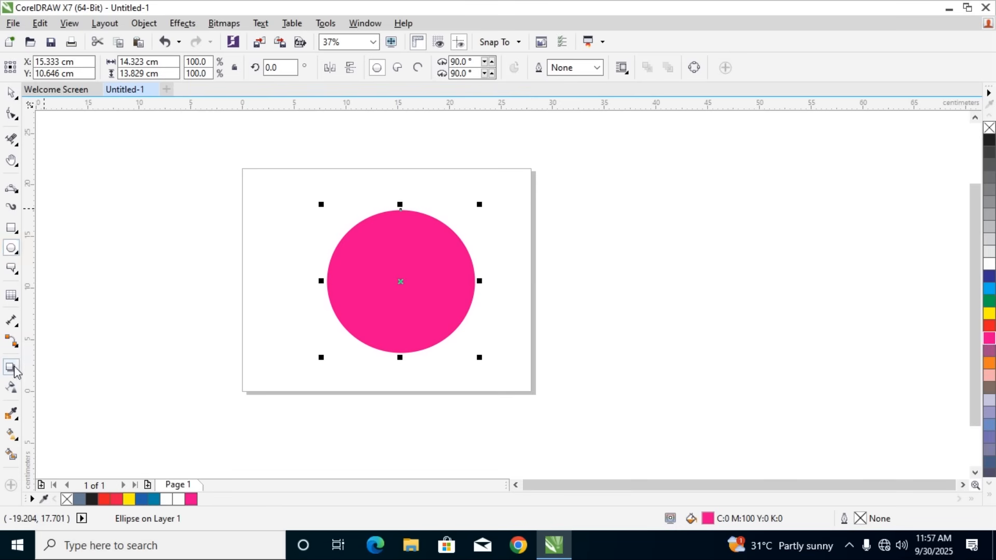
pyautogui.click(49, 67)
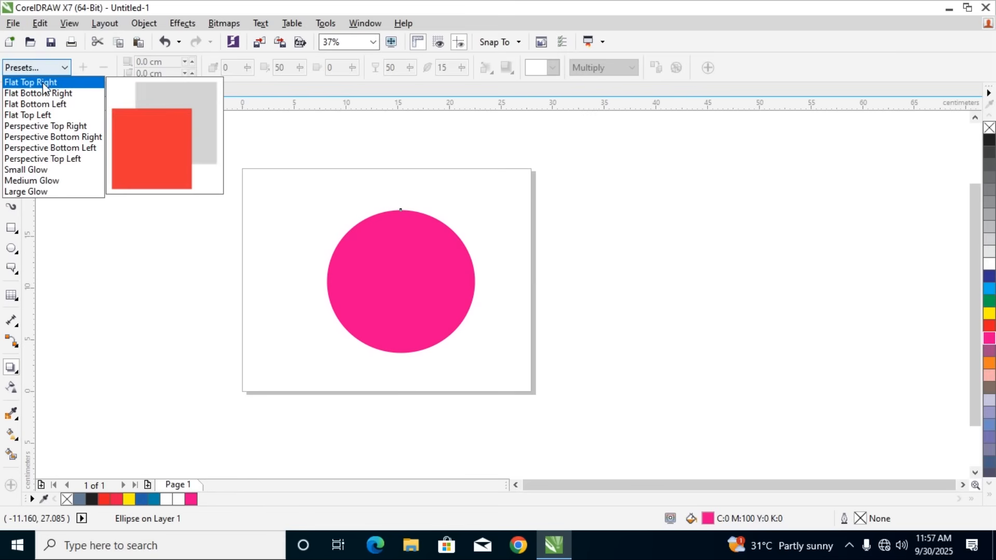
pyautogui.click(44, 83)
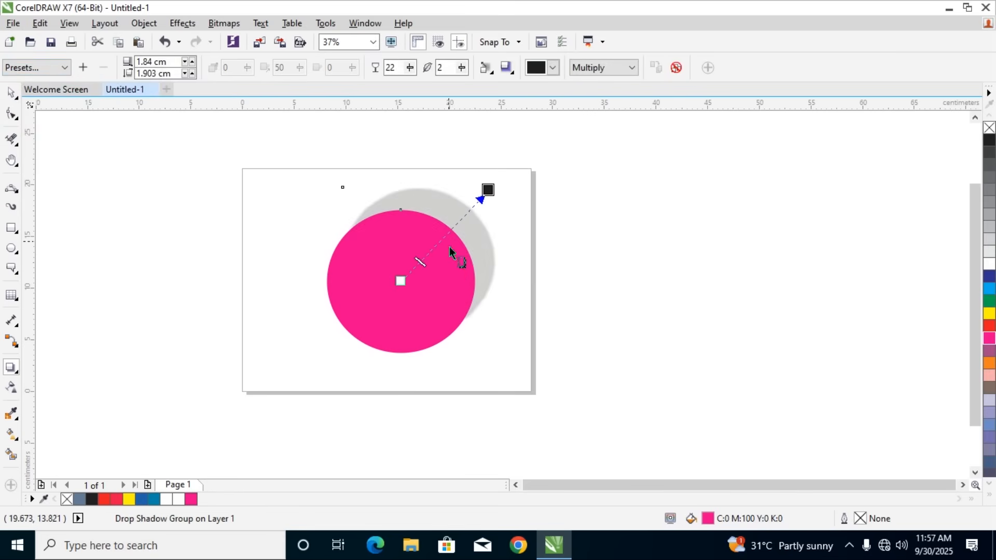
pyautogui.click(57, 68)
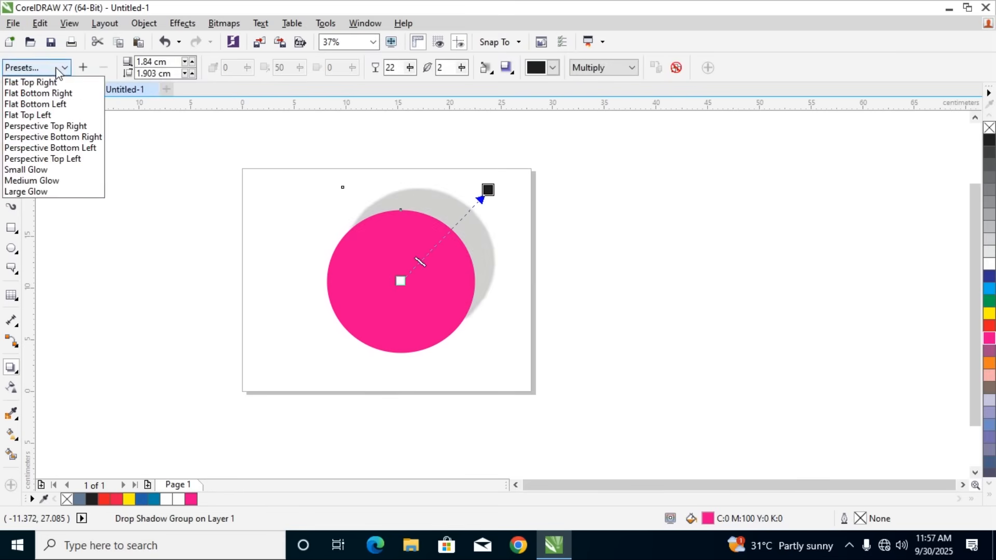
pyautogui.click(53, 139)
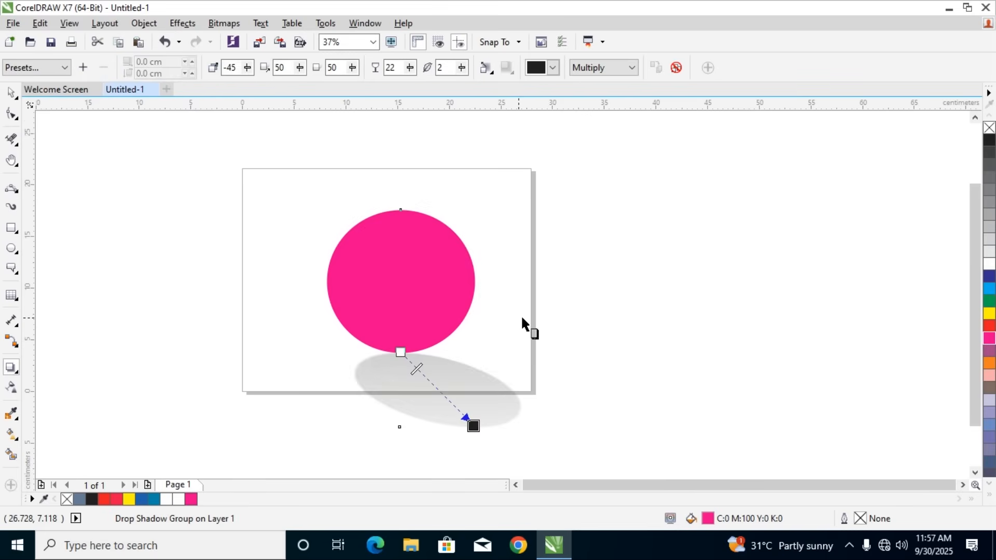
# Try the Large Glow preset on the ellipse's shadow and switch it to Perspective Top Left
pyautogui.click(59, 72)
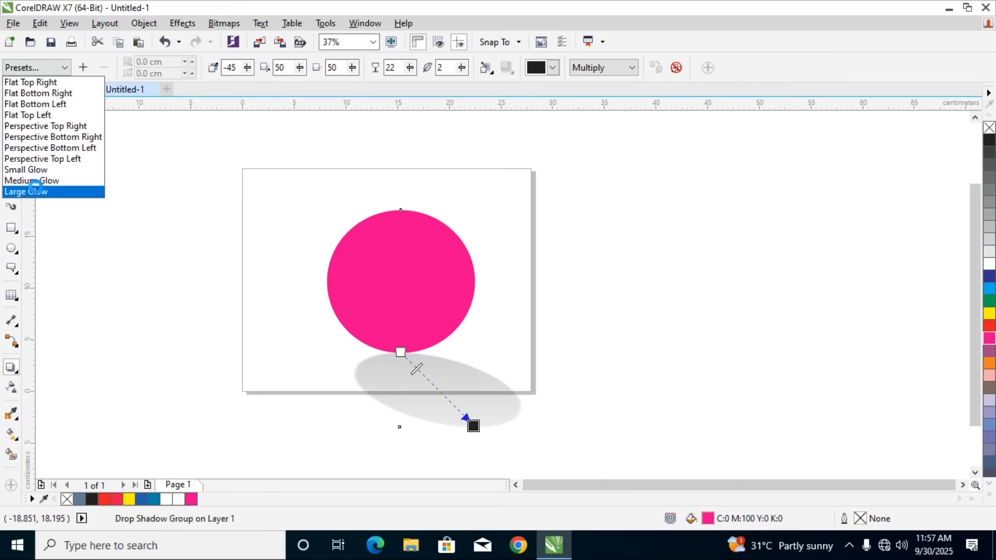
pyautogui.click(40, 192)
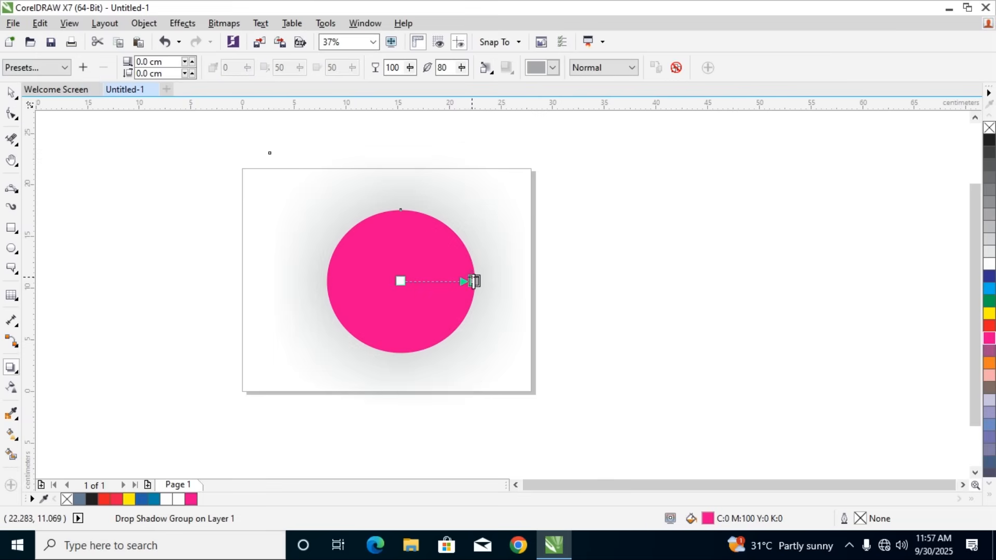
pyautogui.click(57, 67)
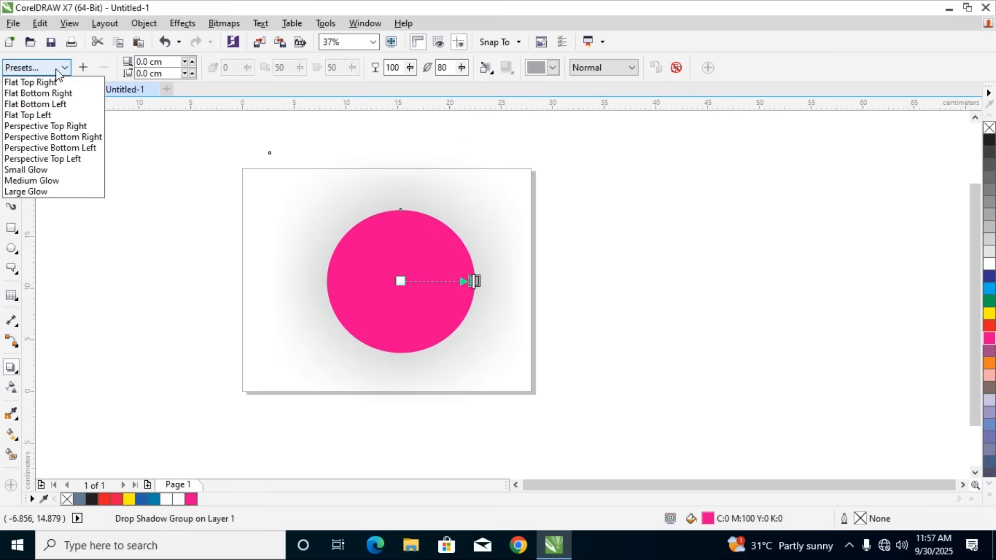
pyautogui.click(49, 159)
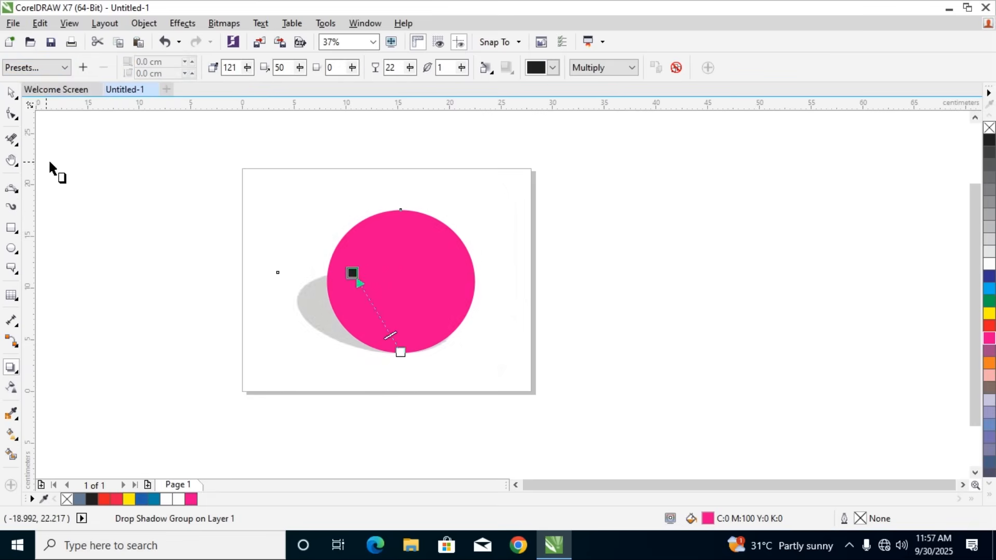
# Change the drop shadow color of the magenta ellipse to green
pyautogui.click(552, 68)
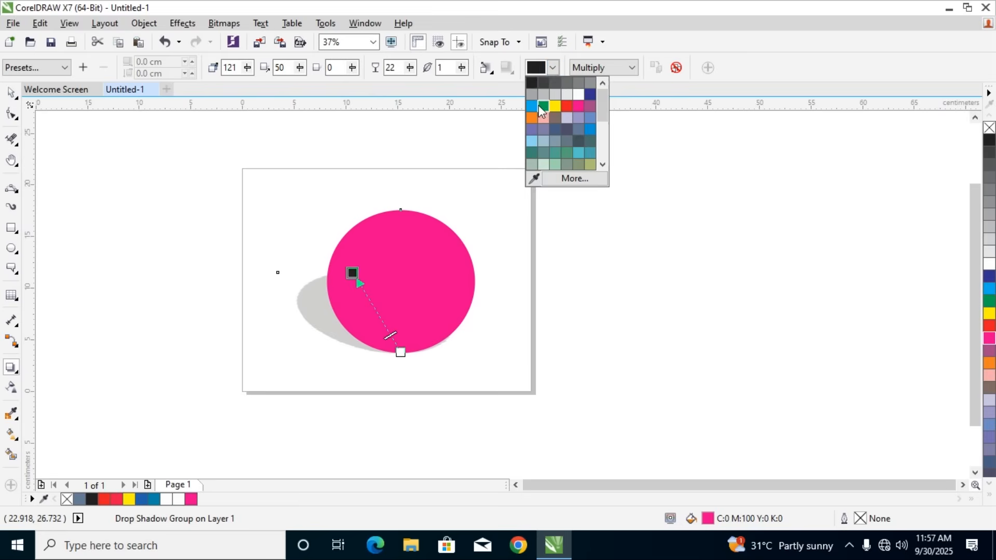
pyautogui.click(542, 107)
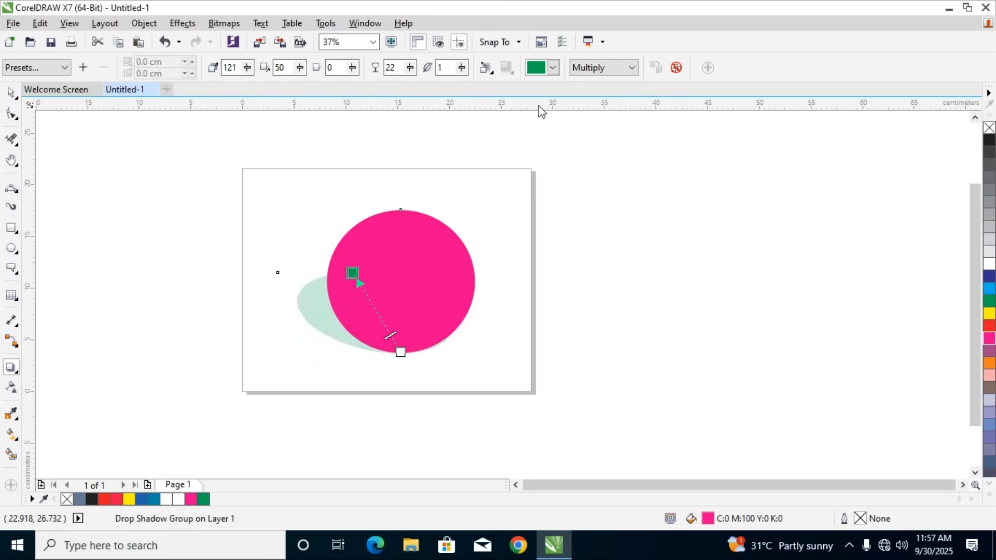
pyautogui.click(11, 92)
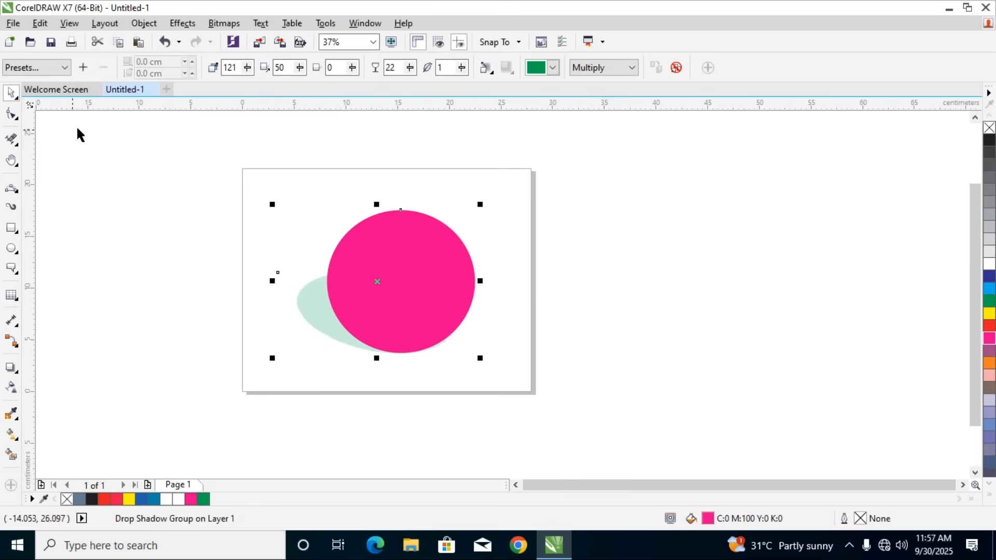
# Raise the green shadow's opacity to 51 and redirect the shadow toward the ellipse's top edge at an angle of about 87
pyautogui.click(11, 367)
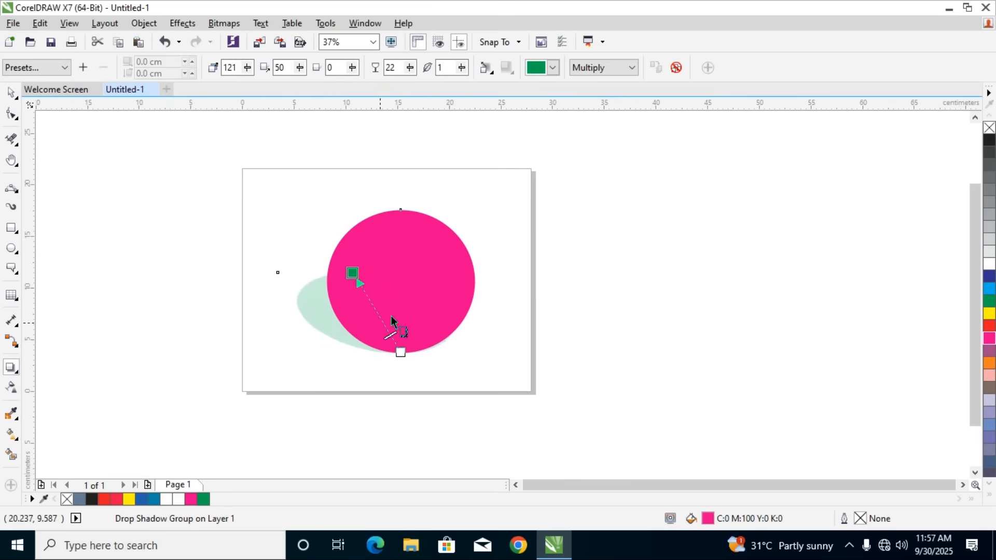
pyautogui.moveTo(391, 332); pyautogui.dragTo(403, 297)
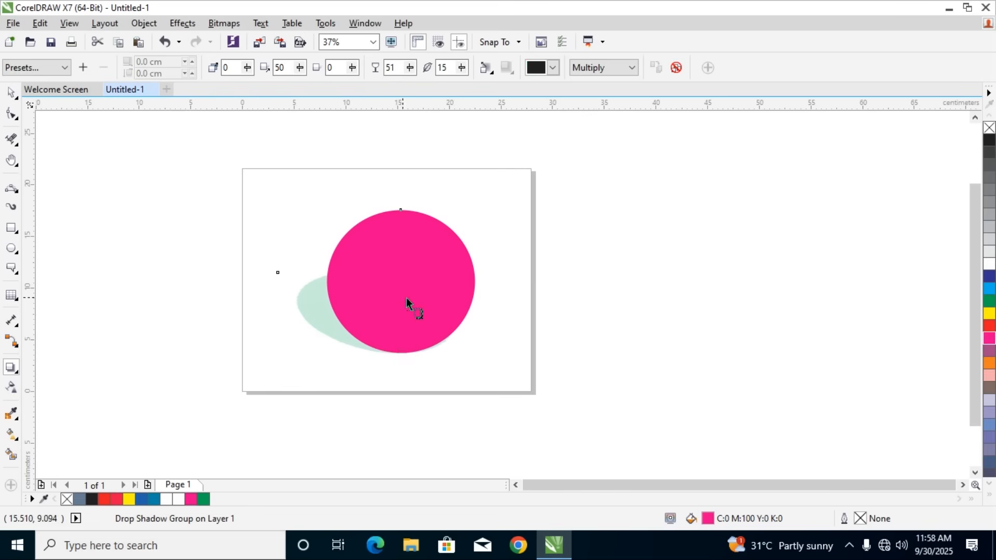
pyautogui.moveTo(351, 275); pyautogui.dragTo(407, 216)
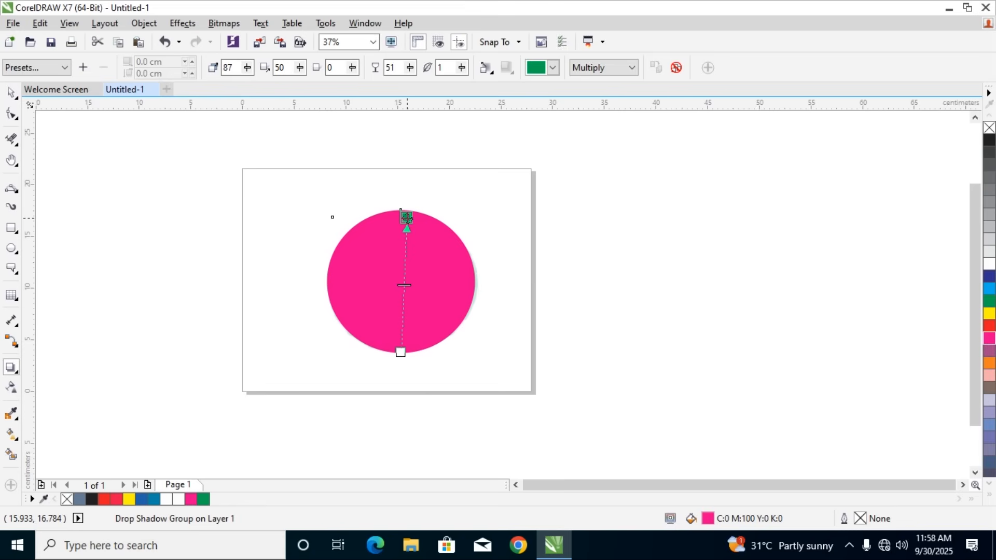
# Delete the magenta ellipse together with its drop shadow
pyautogui.click(11, 92)
pyautogui.click(306, 221)
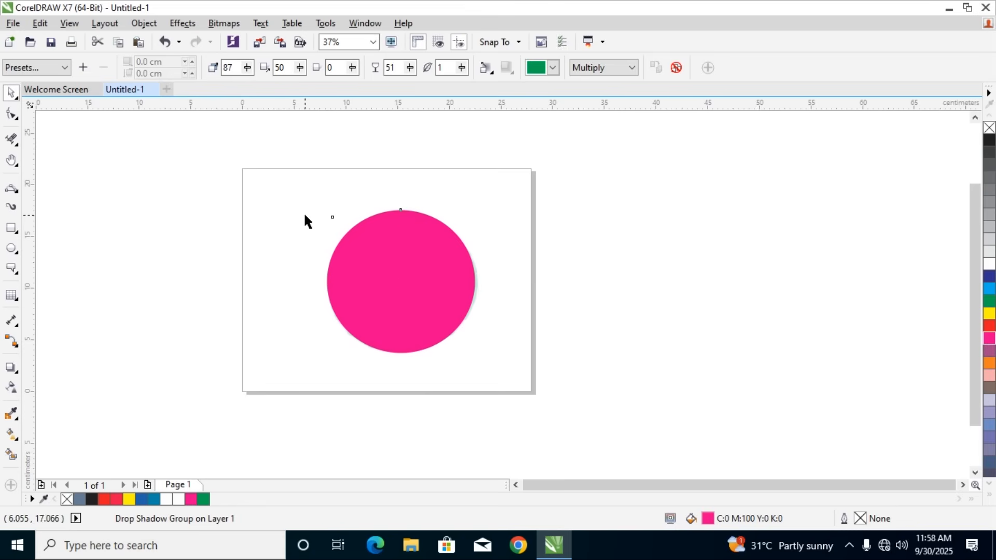
pyautogui.moveTo(302, 200); pyautogui.dragTo(524, 366)
pyautogui.press('Delete')
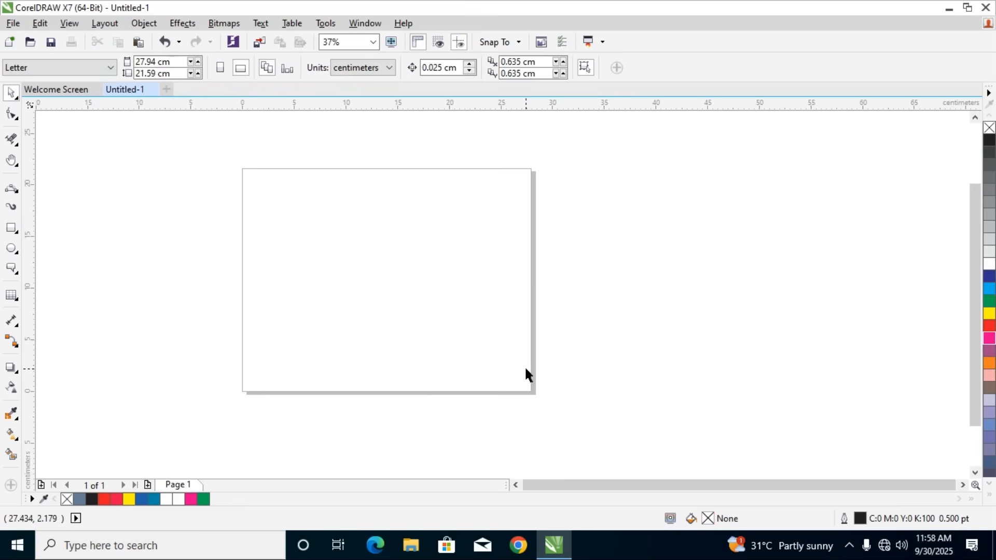
# Draw an unfilled ellipse about 17.8 cm wide and 17.6 cm high and move it near the page's center
pyautogui.click(15, 370)
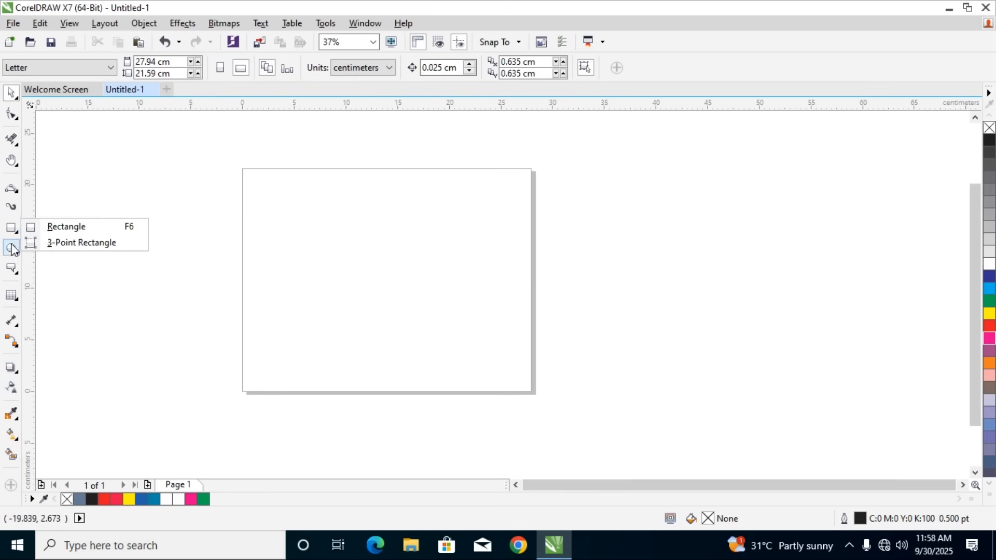
pyautogui.click(31, 248)
pyautogui.moveTo(319, 208)
pyautogui.mouseDown()
pyautogui.moveTo(491, 367)
pyautogui.moveTo(494, 385)
pyautogui.mouseUp()
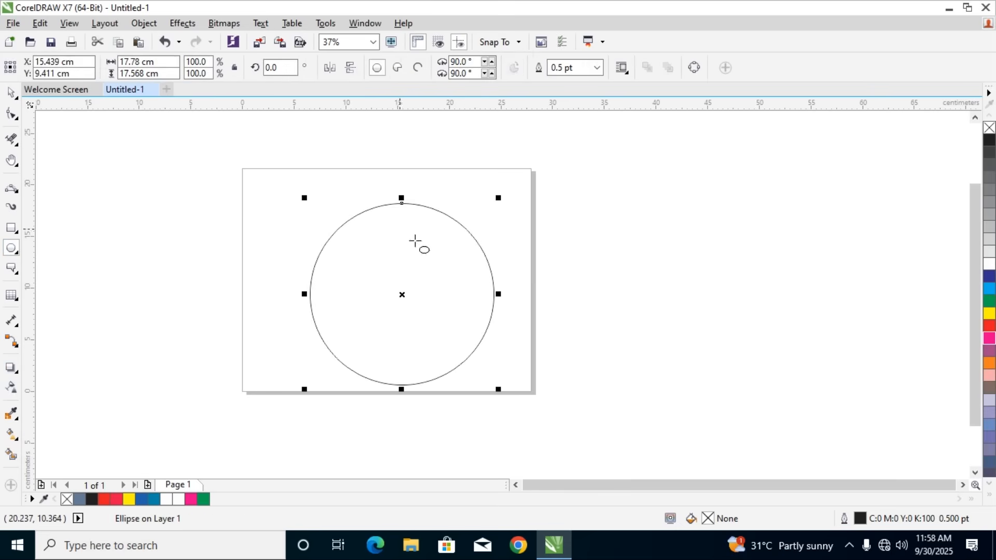
pyautogui.click(11, 93)
pyautogui.moveTo(422, 206); pyautogui.dragTo(411, 192)
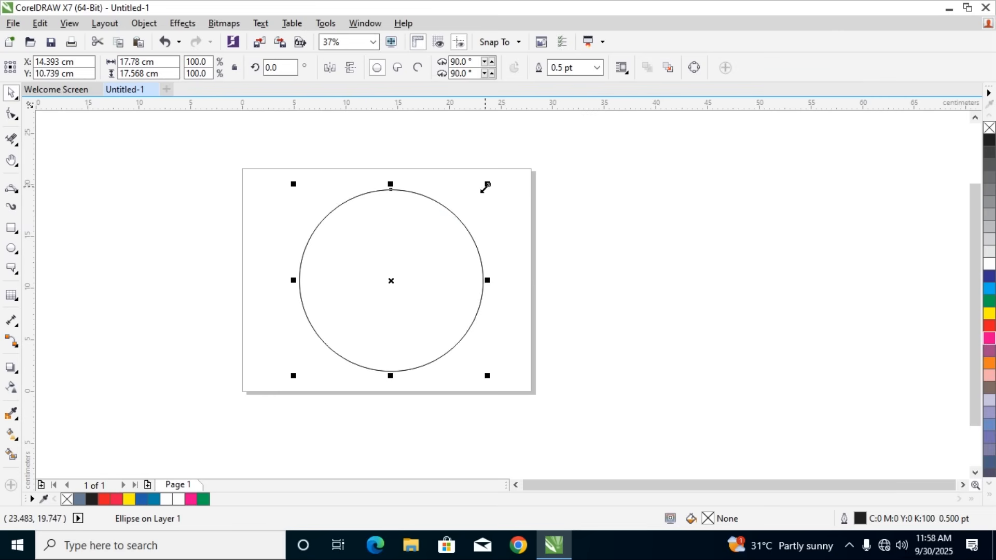
# Try a concentric copy of the ellipse scaled to about 86.5%, undo it, and delete everything on the page
pyautogui.moveTo(486, 185); pyautogui.dragTo(475, 198)
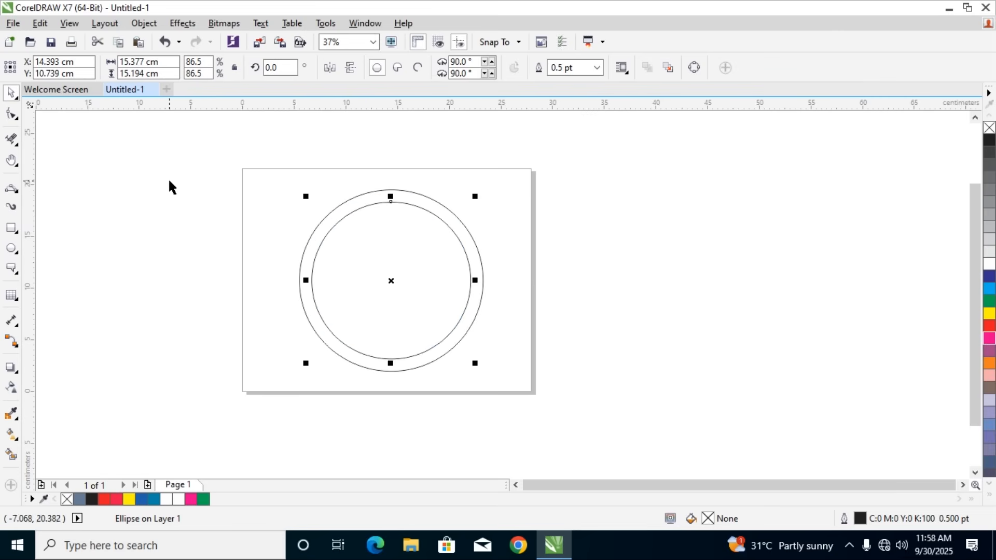
pyautogui.click(316, 207)
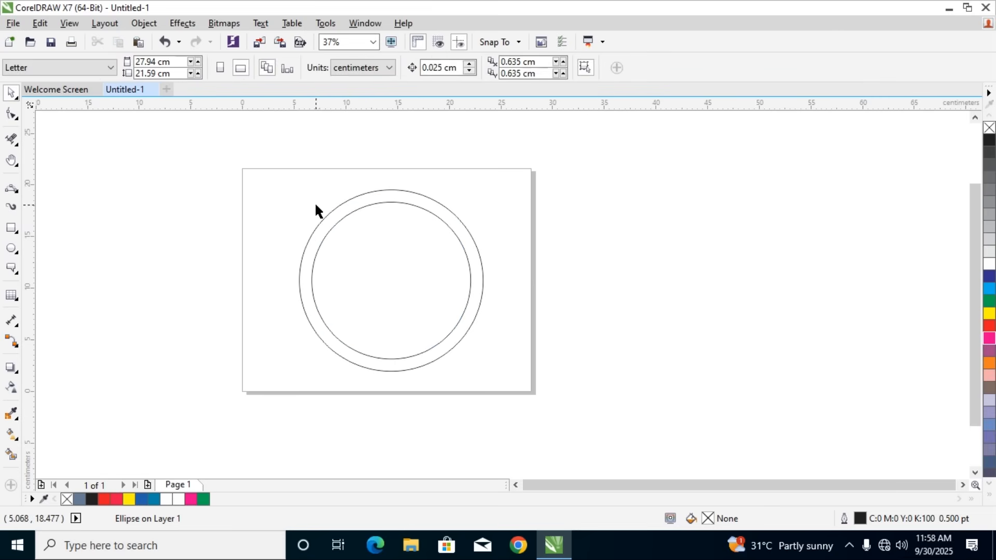
pyautogui.click(358, 208)
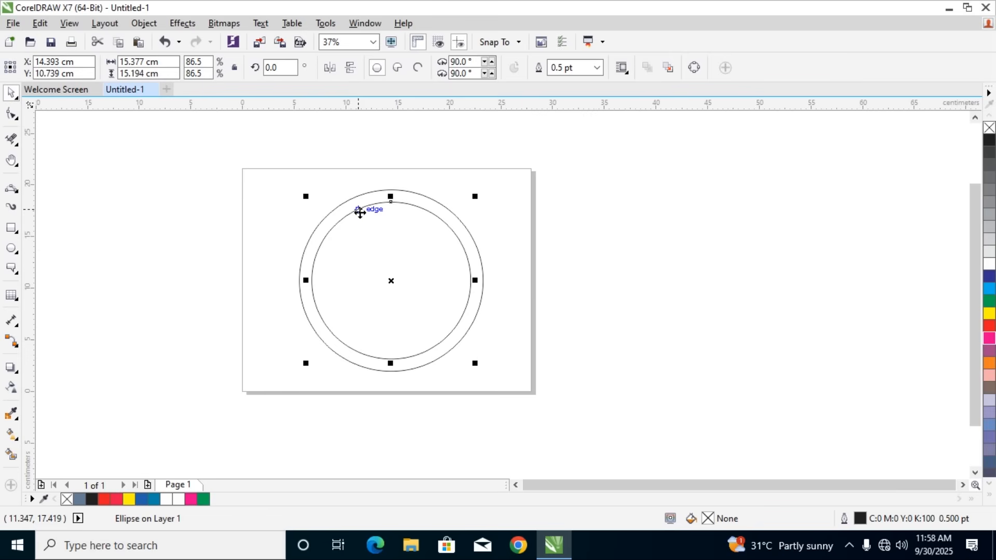
pyautogui.hotkey('ctrl', 'z')
pyautogui.moveTo(260, 172); pyautogui.dragTo(549, 434)
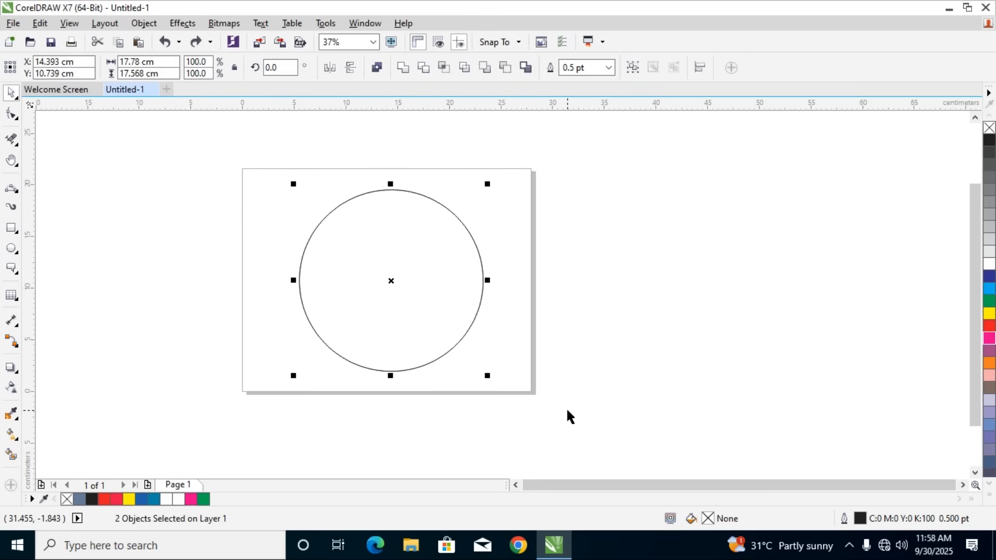
pyautogui.press('Delete')
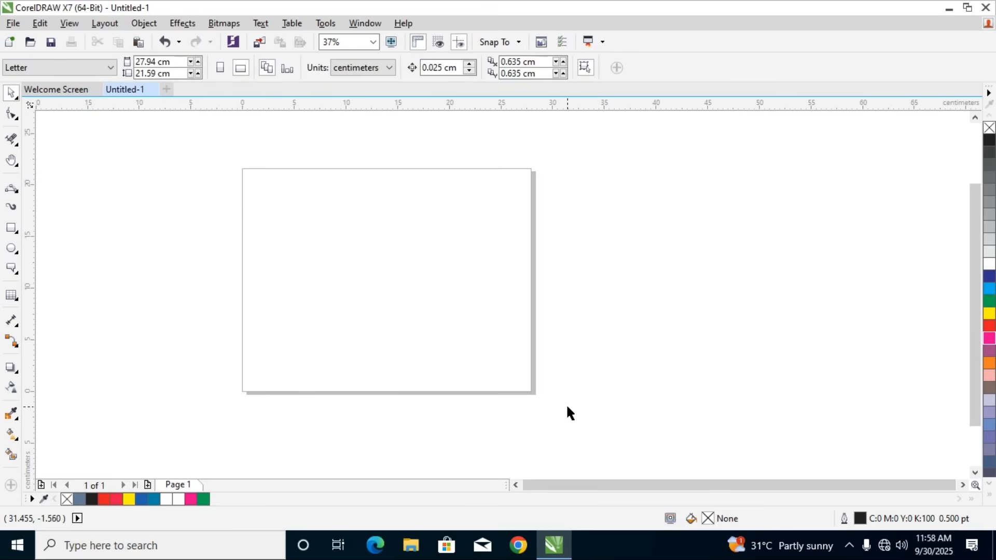
# Draw an ellipse about 18.7 cm wide and 18.4 cm high and move it near the page's center
pyautogui.click(19, 254)
pyautogui.click(32, 248)
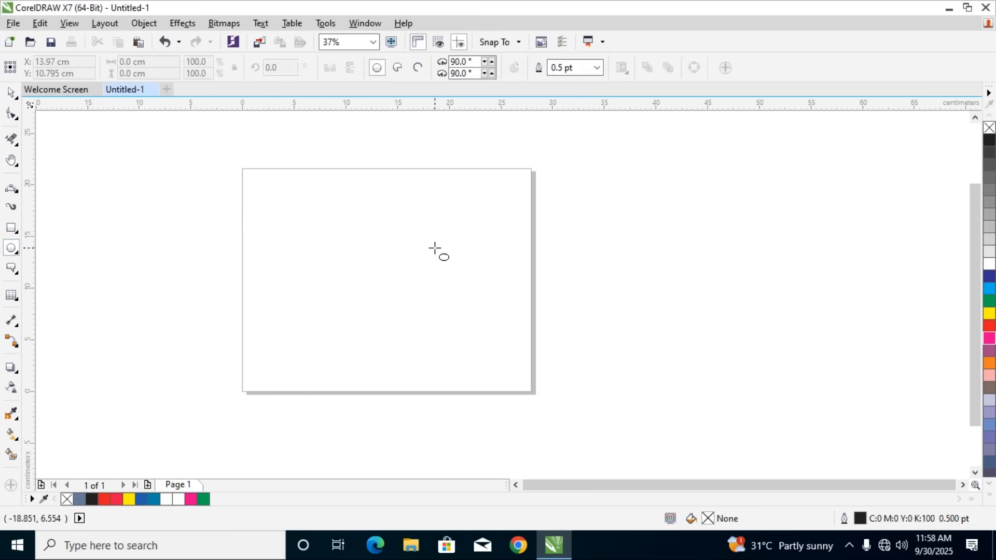
pyautogui.moveTo(309, 194); pyautogui.dragTo(507, 388)
pyautogui.press('space')
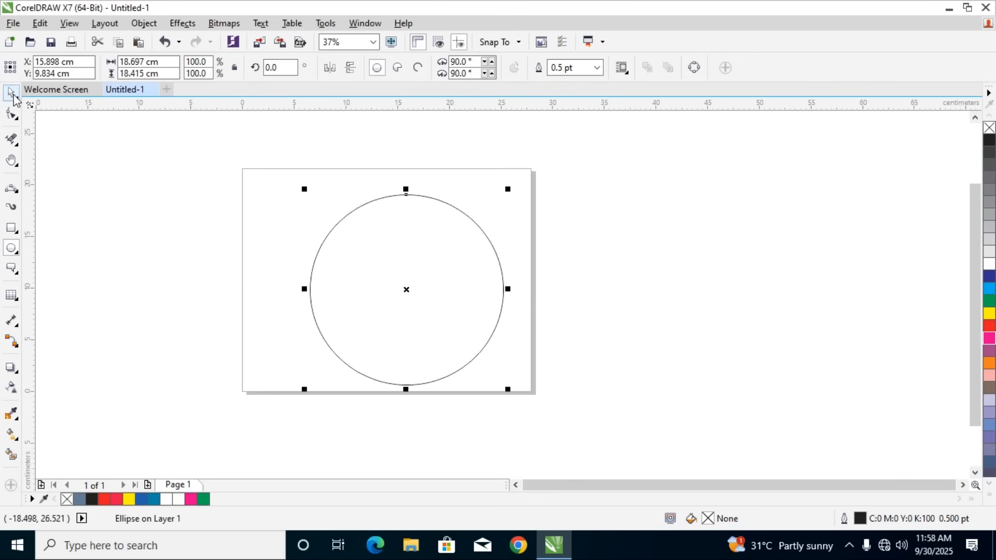
pyautogui.moveTo(444, 205)
pyautogui.mouseDown()
pyautogui.moveTo(423, 191)
pyautogui.moveTo(433, 196)
pyautogui.mouseUp()
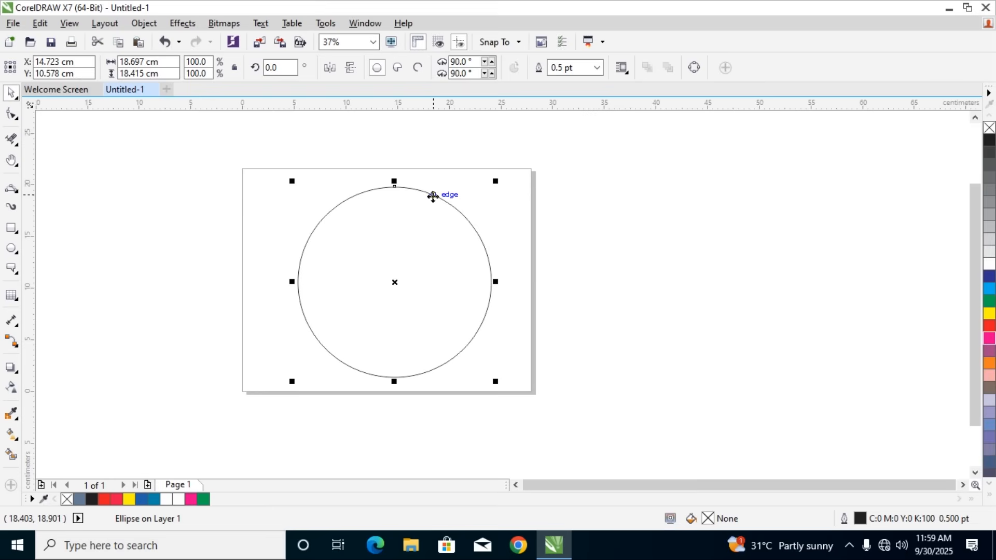
# Apply an inside contour to the ellipse with the Contour tool and raise it to 17 steps
pyautogui.click(17, 369)
pyautogui.click(63, 381)
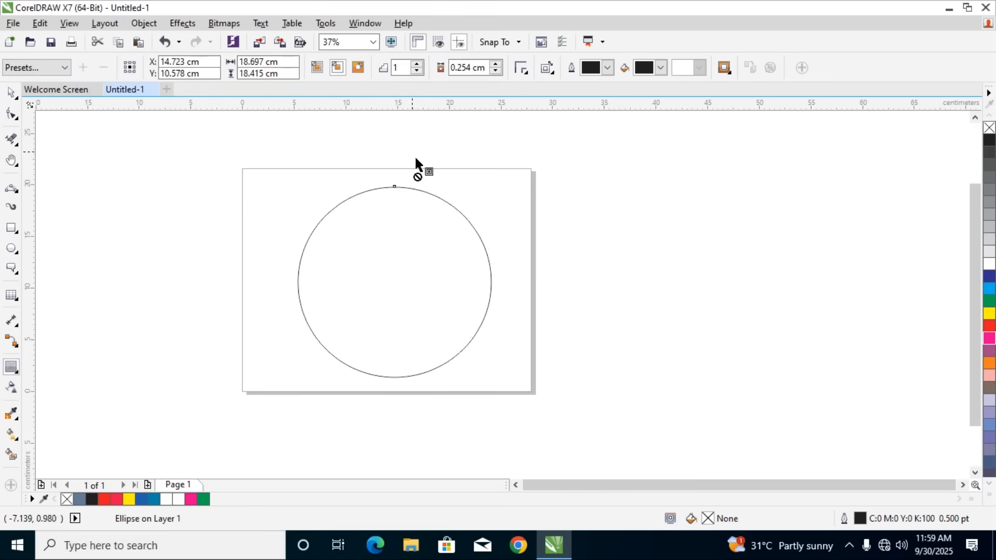
pyautogui.click(417, 64)
pyautogui.click(416, 64)
pyautogui.click(417, 65)
pyautogui.click(416, 65)
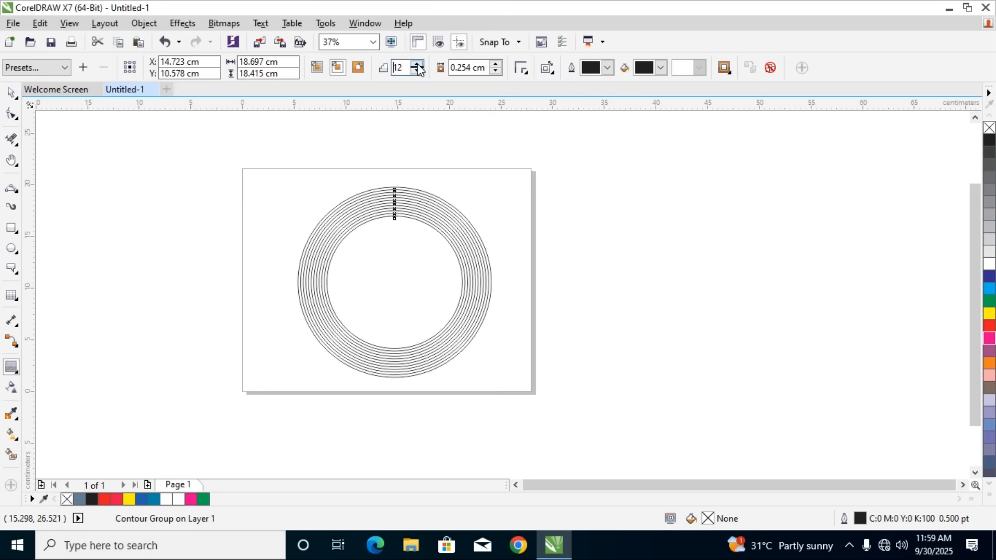
pyautogui.click(416, 64)
pyautogui.click(416, 65)
pyautogui.click(417, 65)
pyautogui.click(416, 64)
pyautogui.click(416, 65)
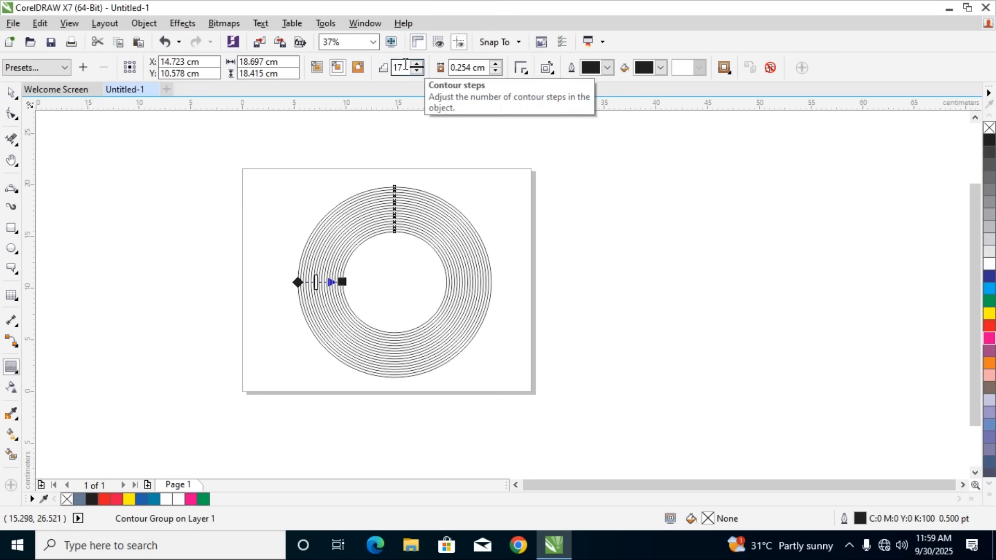
# Set the contour steps to 8, try a 1.254 cm contour offset, and reduce the offset to 0.754 cm
pyautogui.moveTo(405, 64); pyautogui.dragTo(384, 71)
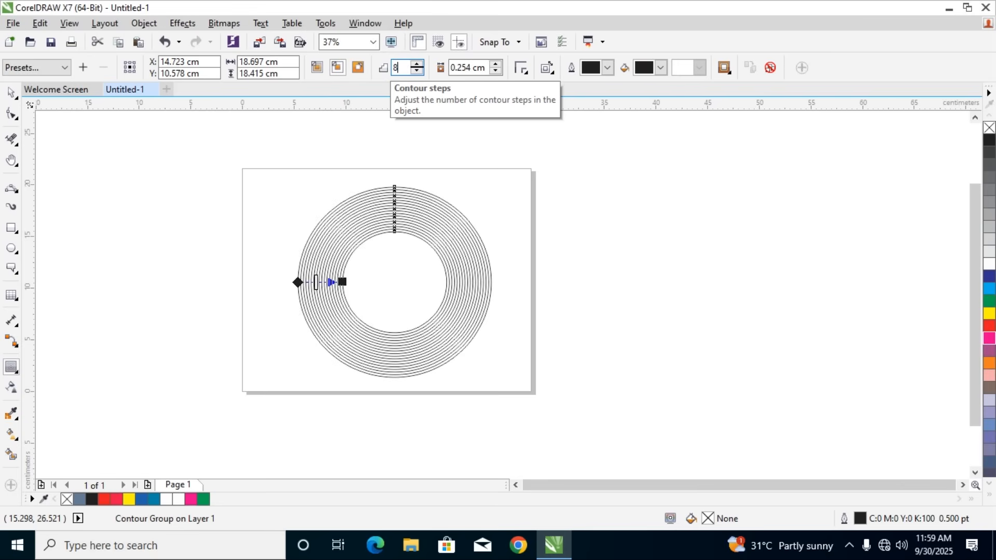
pyautogui.write('8')
pyautogui.press('Return')
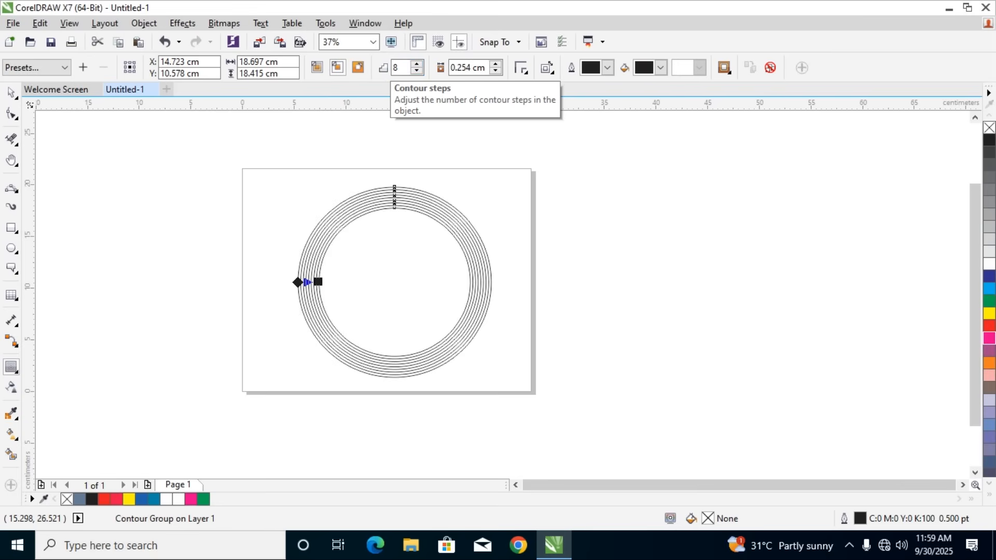
pyautogui.click(494, 63)
pyautogui.click(494, 63)
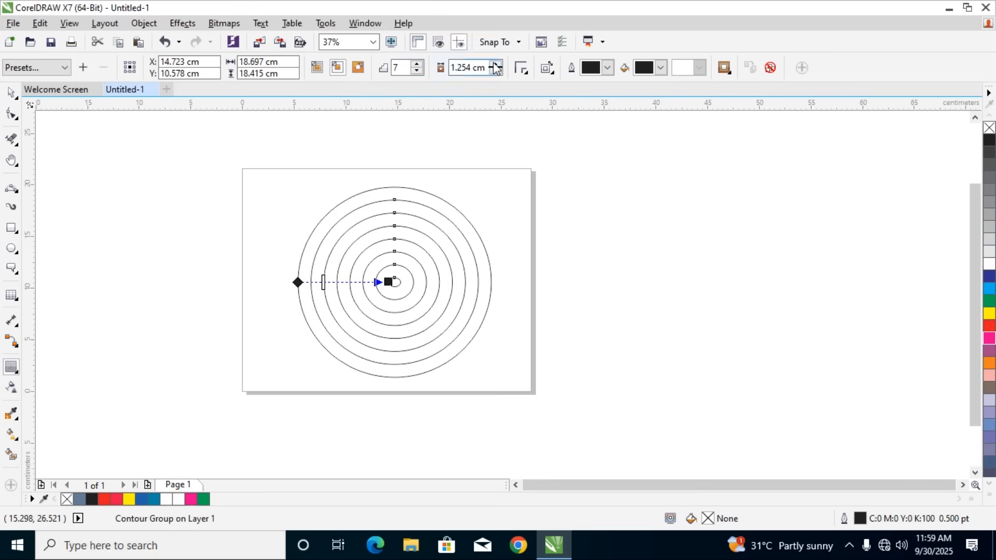
pyautogui.click(499, 71)
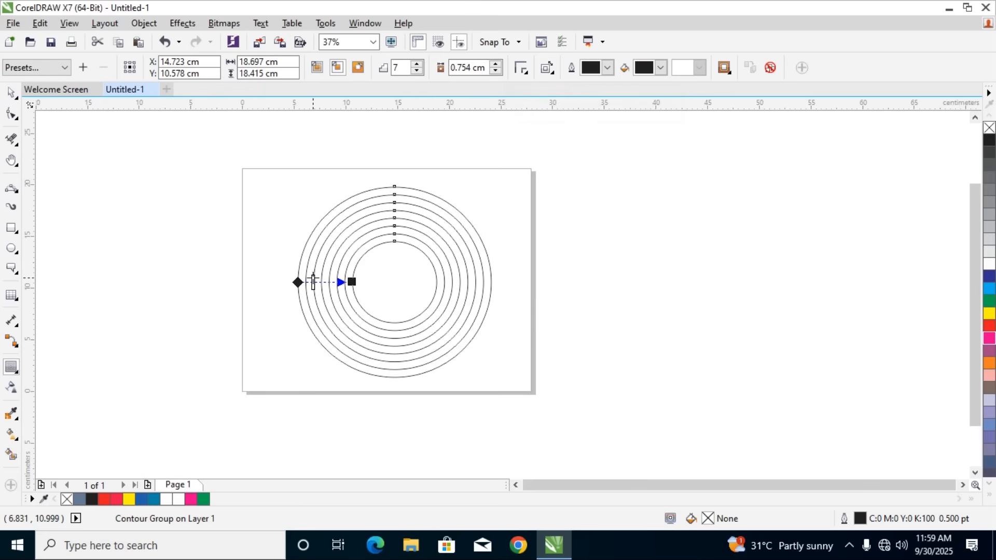
# Delete the contoured ellipse from the page
pyautogui.click(11, 92)
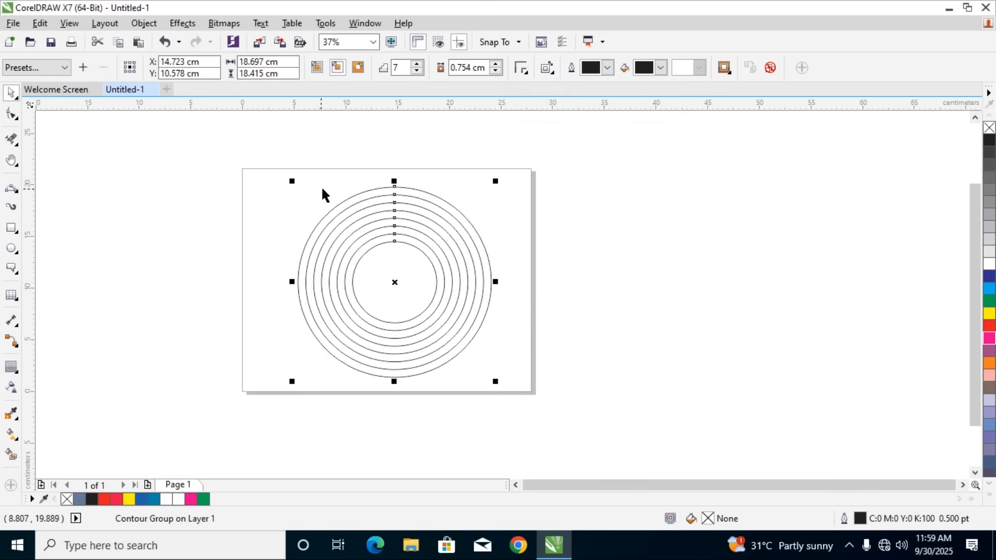
pyautogui.click(273, 187)
pyautogui.moveTo(273, 187); pyautogui.dragTo(527, 380)
pyautogui.press('Delete')
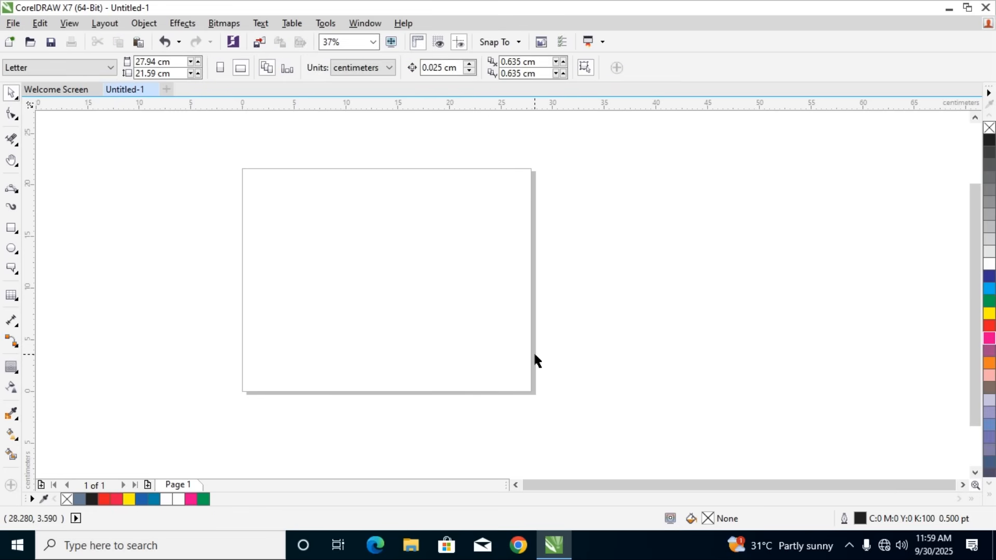
# Draw a circle about 18.6 cm in diameter and move it near the page's center
pyautogui.click(9, 251)
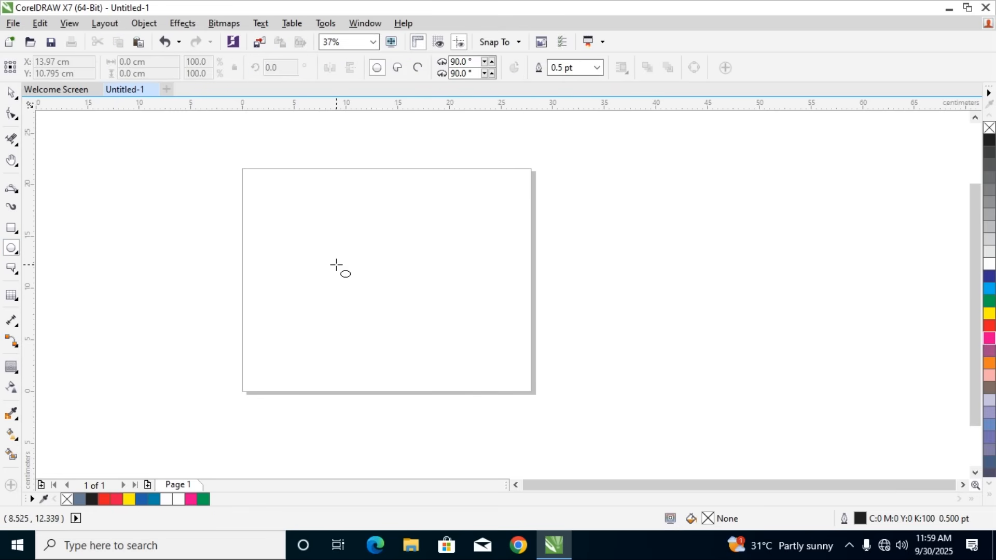
pyautogui.moveTo(363, 260); pyautogui.dragTo(560, 415)
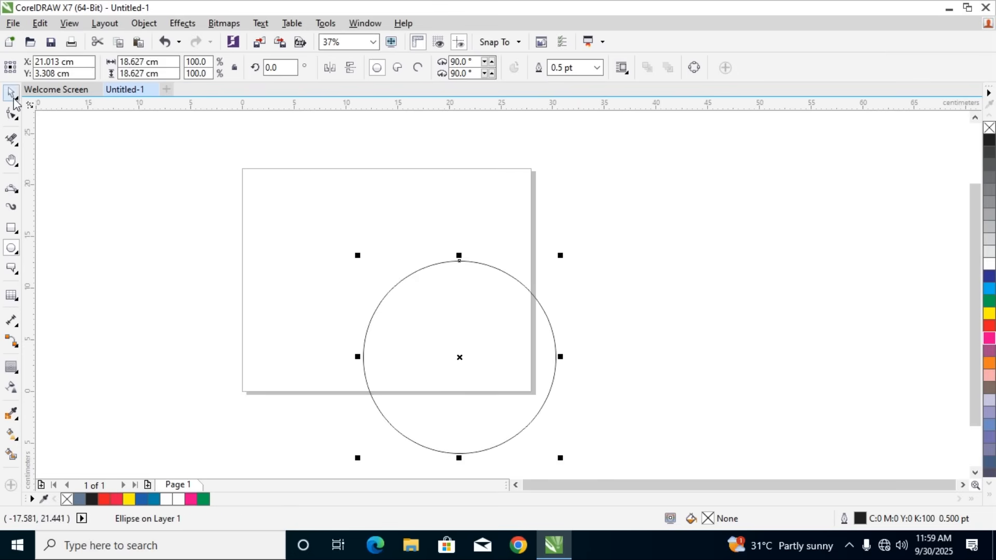
pyautogui.press('space')
pyautogui.moveTo(434, 265); pyautogui.dragTo(372, 185)
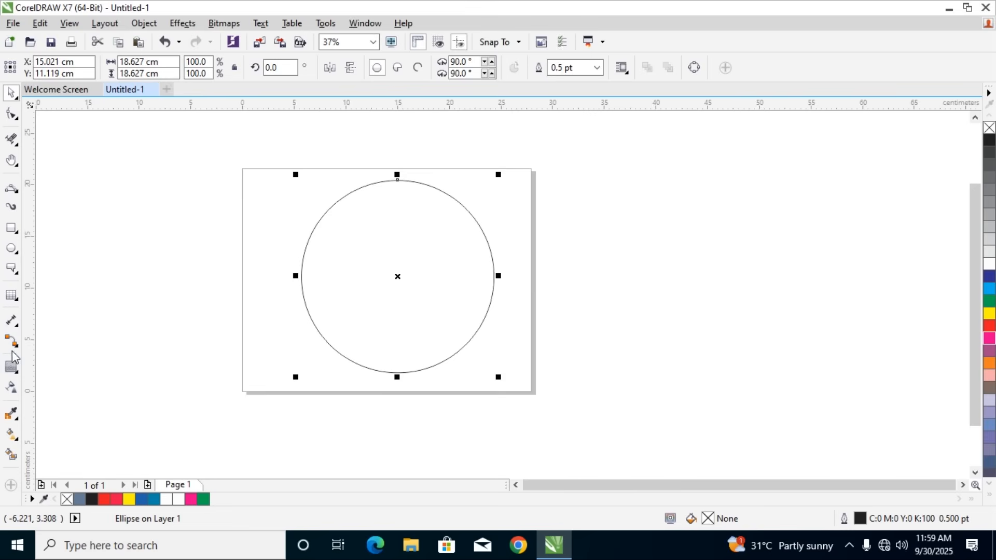
# Contour the circle inward with 7 steps about 0.416 cm apart, and increase it to 58 steps about 0.049 cm apart
pyautogui.click(13, 368)
pyautogui.moveTo(398, 370); pyautogui.dragTo(391, 346)
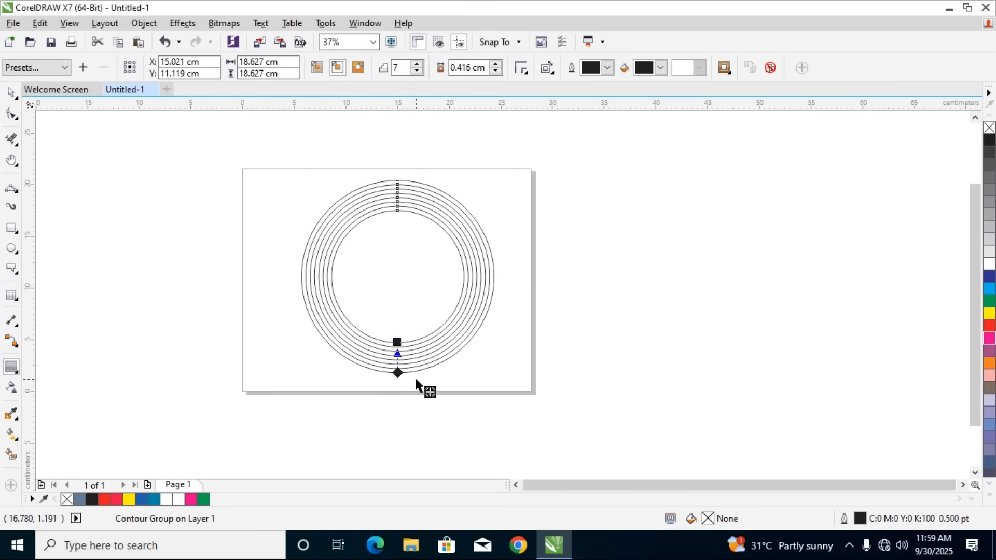
pyautogui.scroll(3, 415, 381)
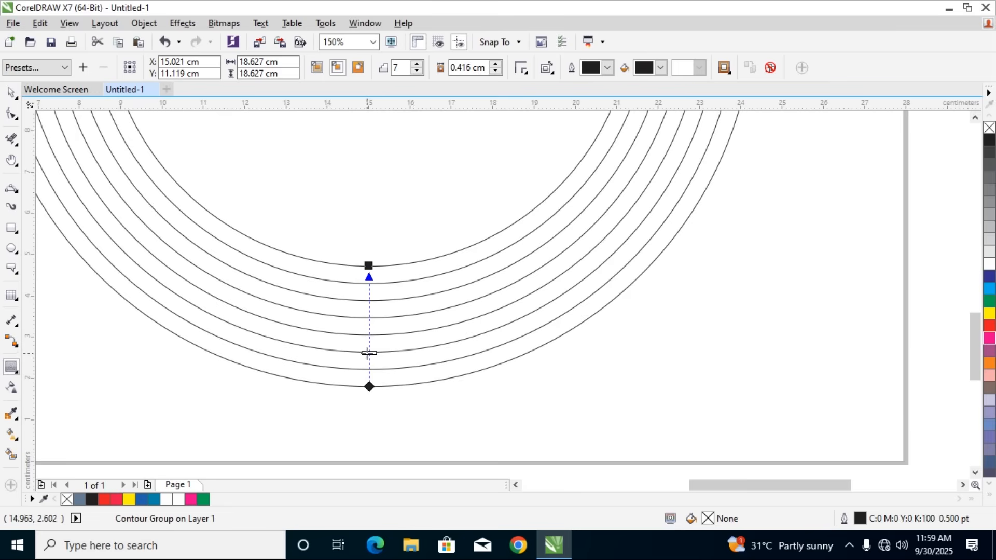
pyautogui.moveTo(372, 347); pyautogui.dragTo(369, 317)
pyautogui.scroll(3, 378, 319)
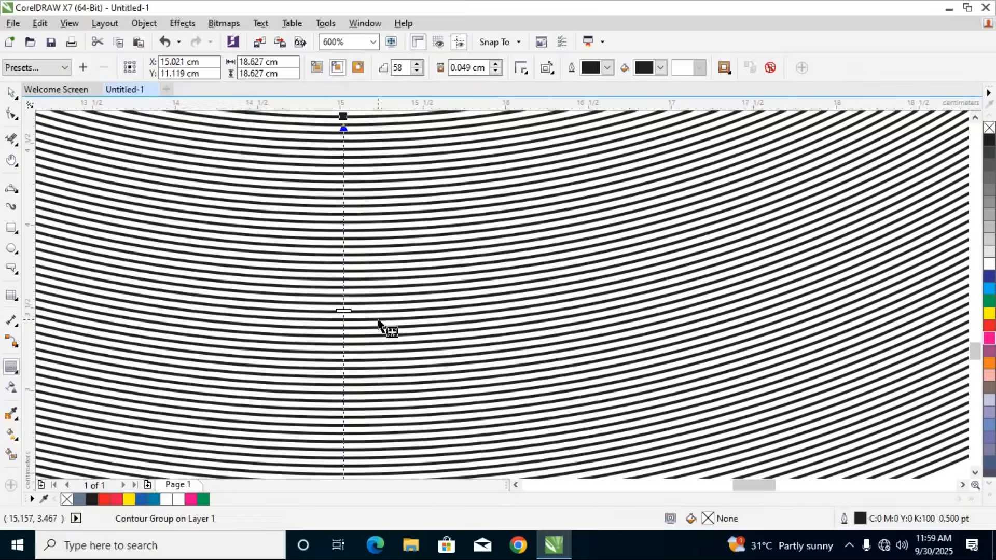
pyautogui.scroll(-2, 378, 320)
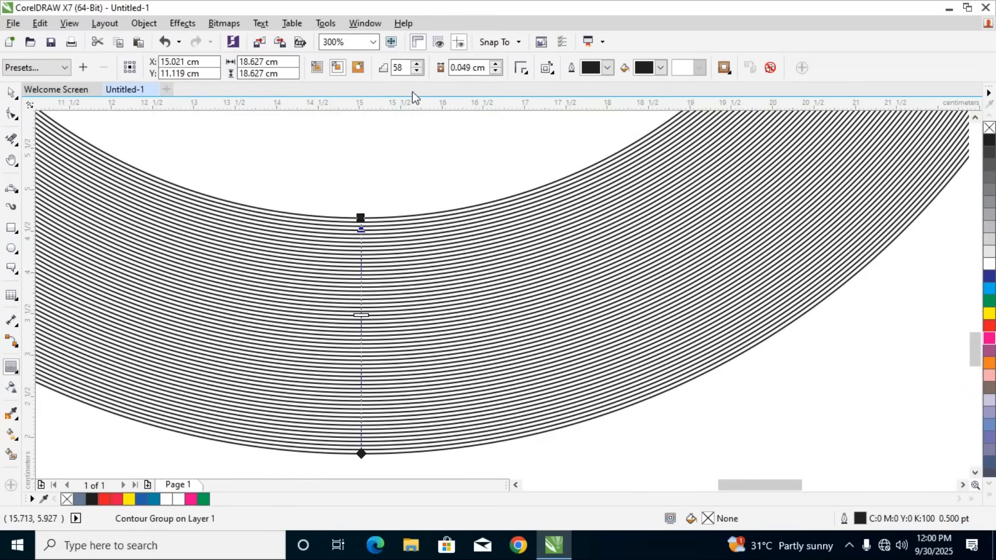
# Space the circle's inward contour out to 15 steps about 0.171 cm apart and set its outline color to red
pyautogui.moveTo(361, 315); pyautogui.dragTo(361, 349)
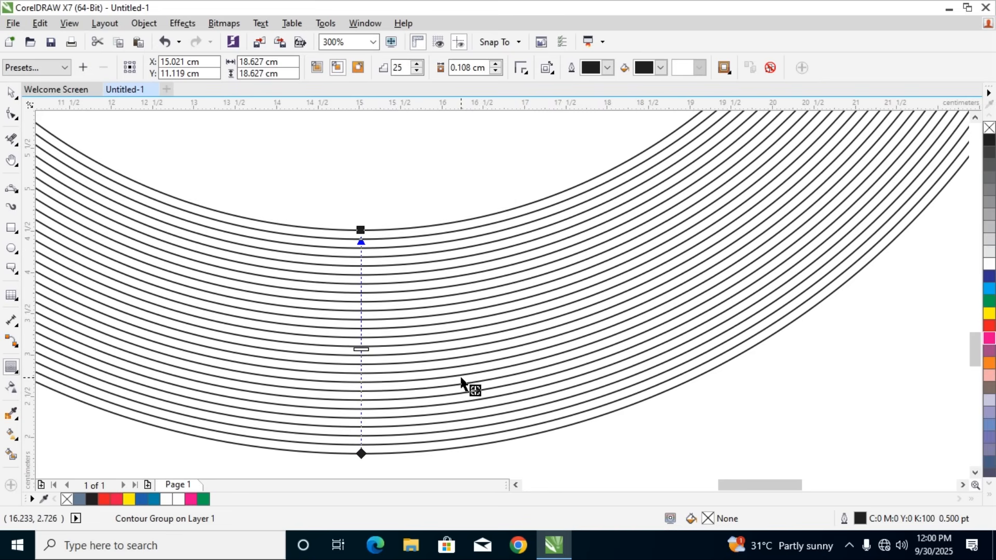
pyautogui.moveTo(361, 349); pyautogui.dragTo(362, 369)
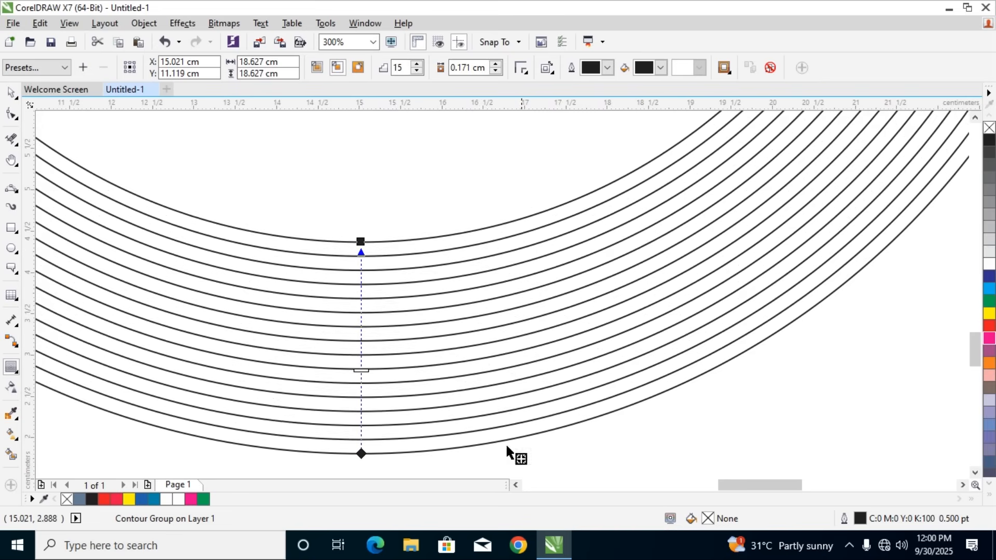
pyautogui.doubleClick(858, 519)
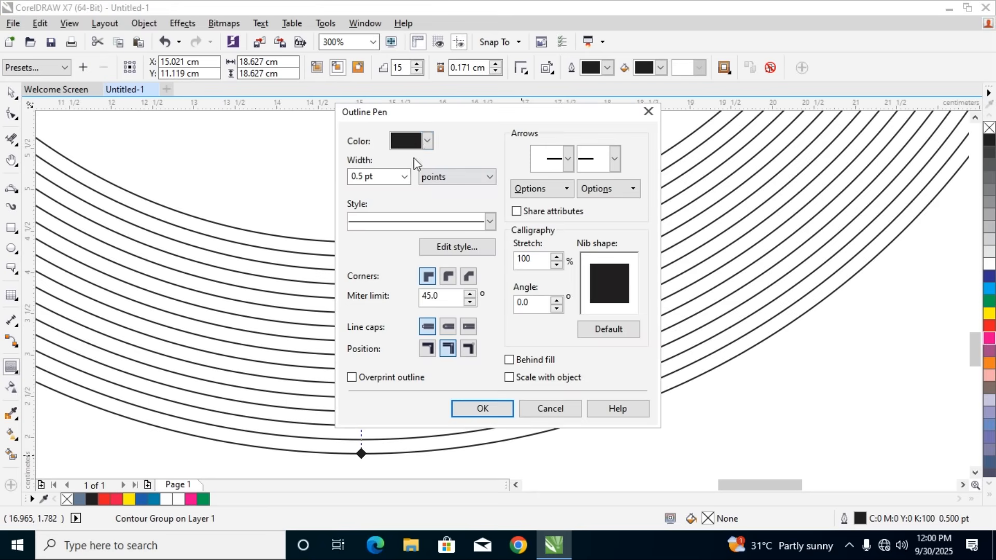
pyautogui.click(427, 141)
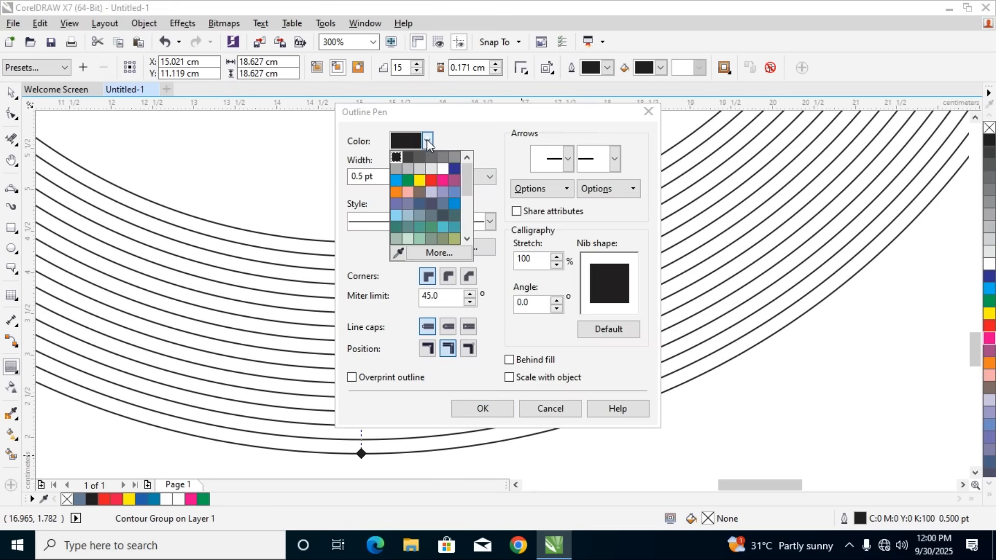
pyautogui.click(429, 182)
pyautogui.click(485, 410)
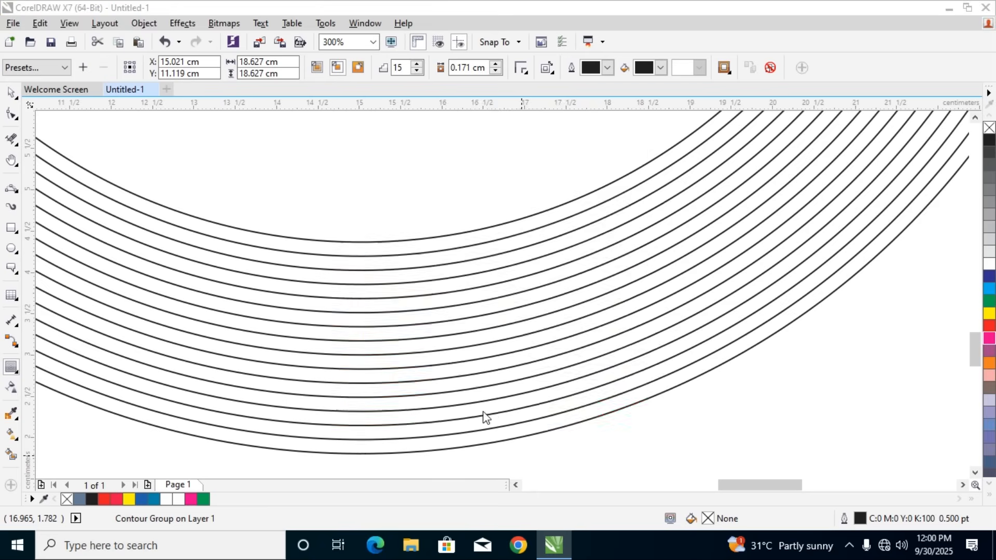
pyautogui.scroll(-2, 471, 404)
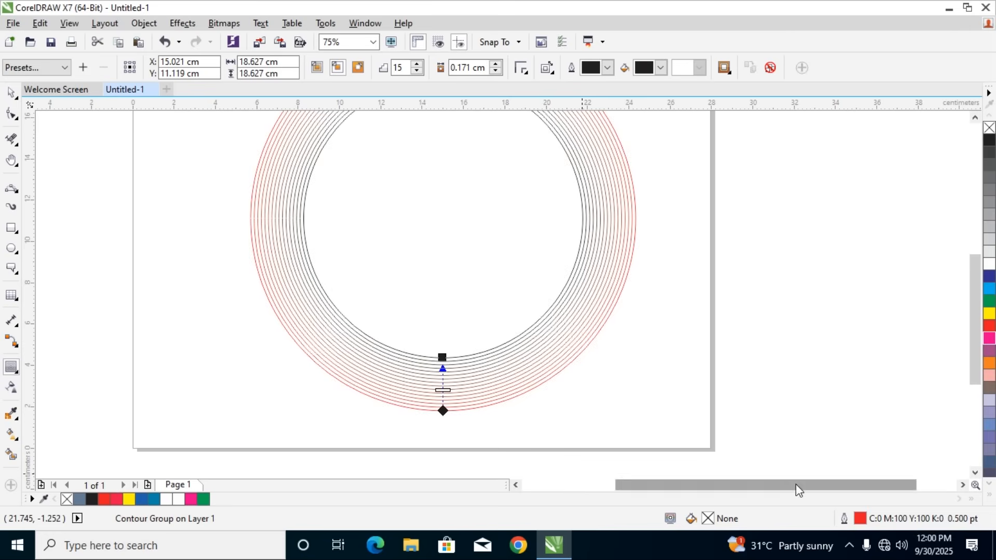
# Delete the contoured circle from the page
pyautogui.click(11, 93)
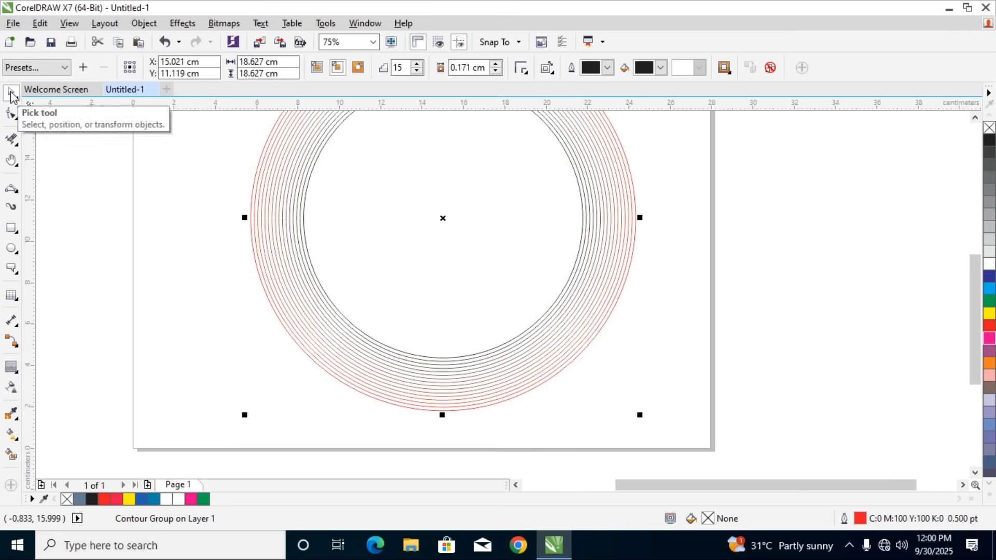
pyautogui.press('Delete')
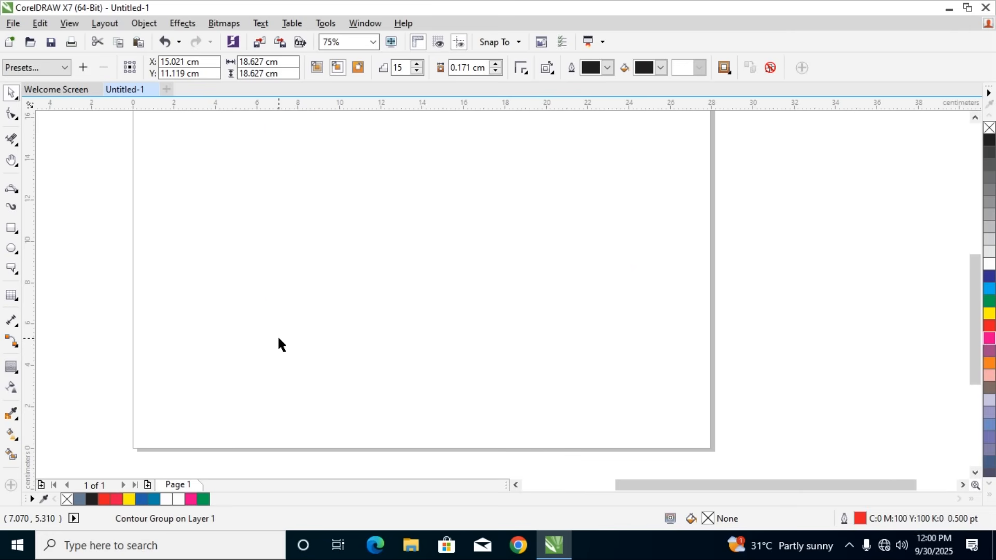
pyautogui.click(21, 371)
pyautogui.moveTo(17, 240)
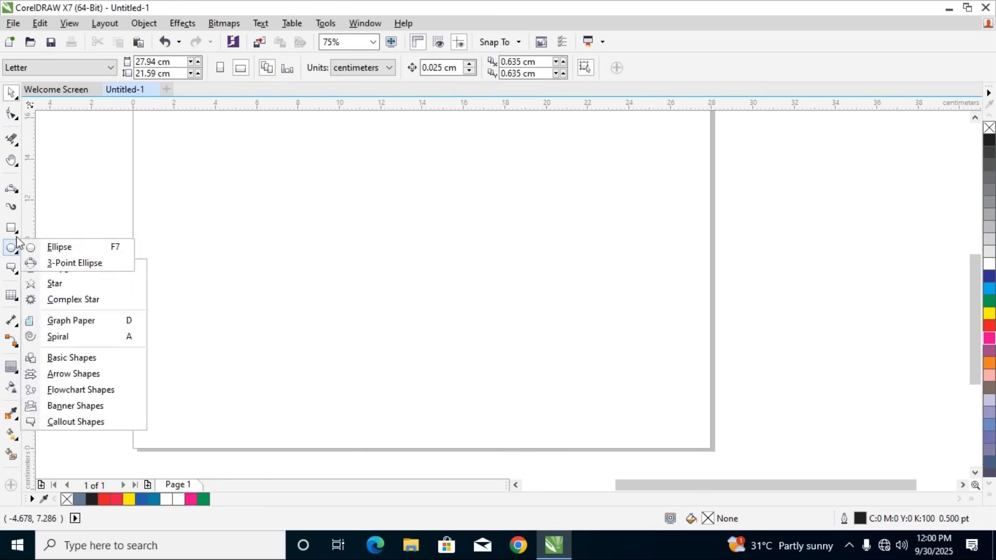
pyautogui.click(57, 225)
pyautogui.moveTo(201, 154); pyautogui.dragTo(292, 235)
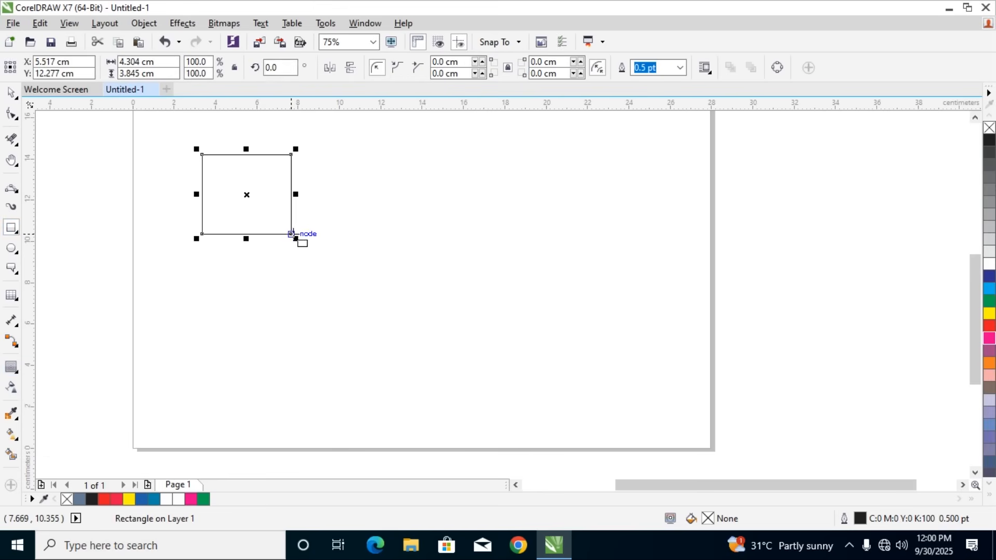
pyautogui.press('Delete')
# Draw an ellipse about 4.1 by 3.8 cm near the page's upper left and a 3.7 cm circle near its lower right
pyautogui.click(11, 248)
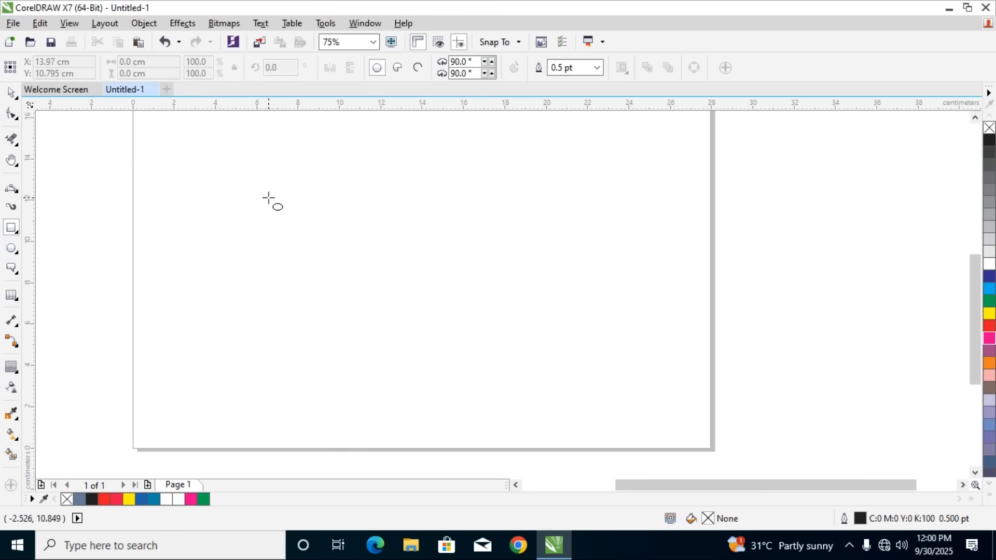
pyautogui.moveTo(187, 161); pyautogui.dragTo(272, 240)
pyautogui.moveTo(510, 327); pyautogui.dragTo(587, 403)
# Fill the upper-left ellipse with red and the lower-right circle with green
pyautogui.click(10, 92)
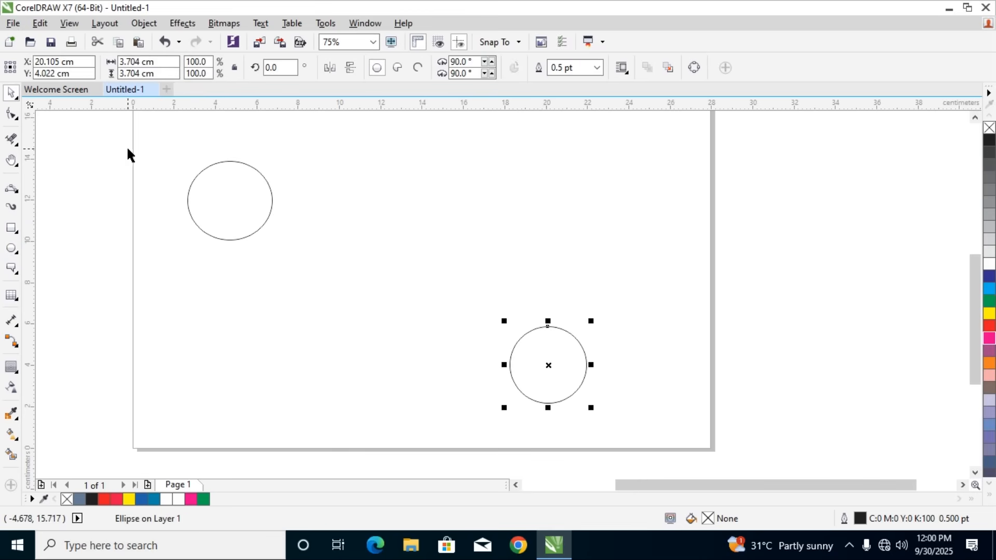
pyautogui.click(162, 154)
pyautogui.moveTo(162, 154); pyautogui.dragTo(305, 265)
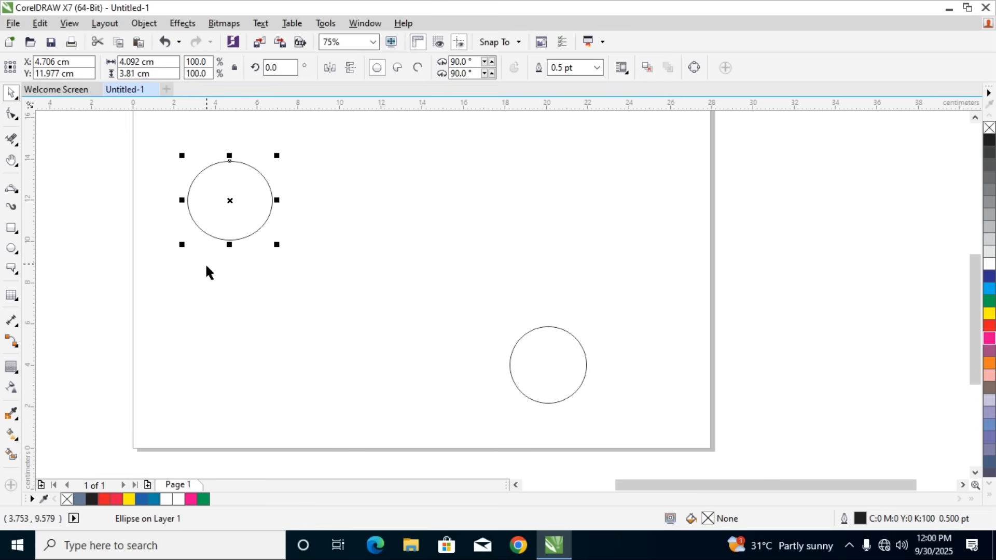
pyautogui.click(106, 500)
pyautogui.moveTo(463, 284); pyautogui.dragTo(633, 422)
pyautogui.click(203, 498)
# Blend the red ellipse into the green circle with 20 steps
pyautogui.moveTo(156, 147); pyautogui.dragTo(615, 423)
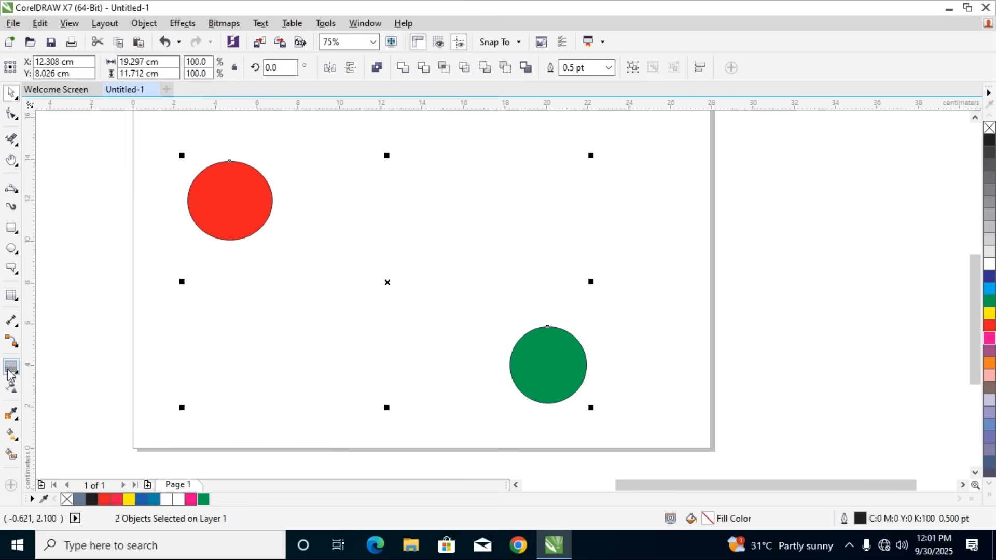
pyautogui.click(9, 369)
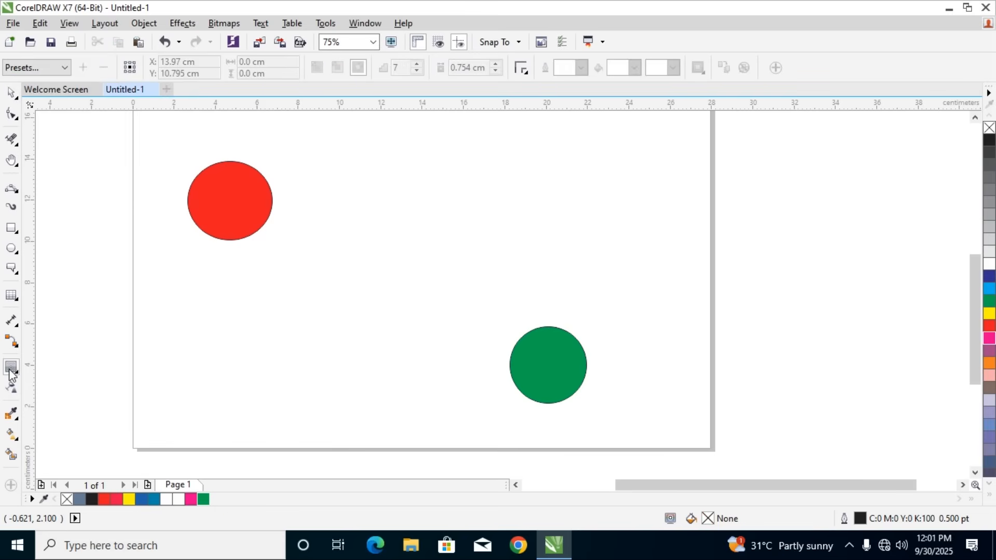
pyautogui.click(215, 193)
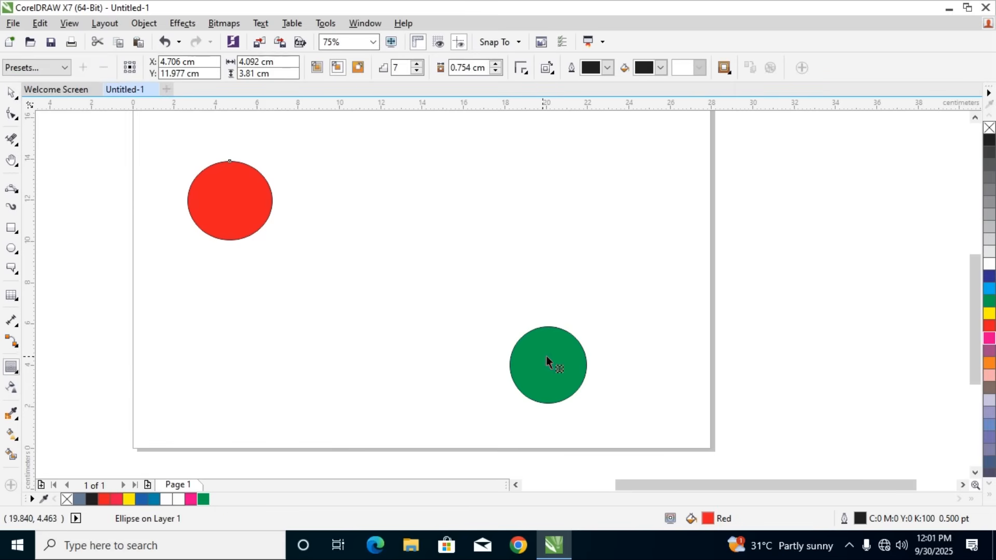
pyautogui.click(13, 374)
pyautogui.click(78, 397)
pyautogui.moveTo(228, 200); pyautogui.dragTo(549, 379)
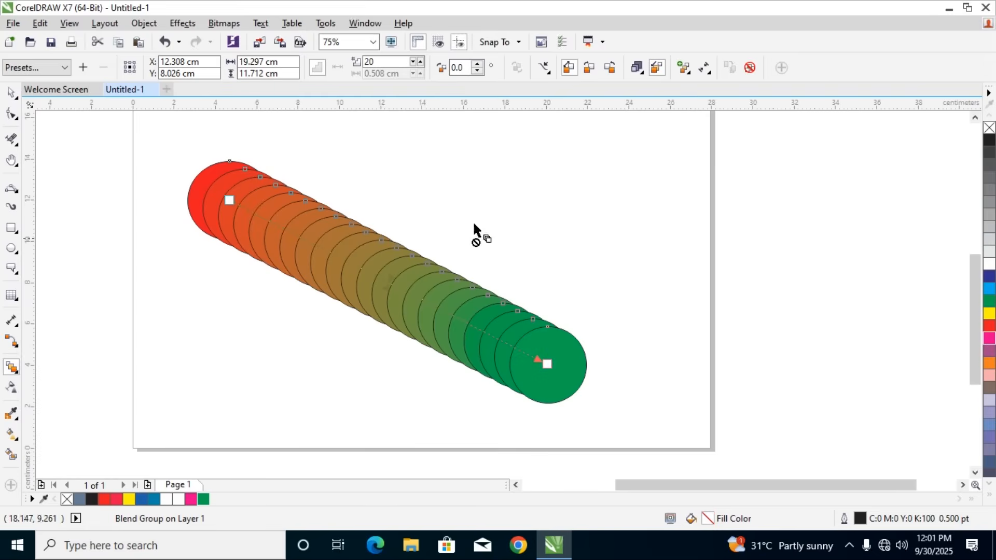
# Increase the number of blend steps between the red and green shapes to 41
pyautogui.click(417, 65)
pyautogui.click(417, 65)
pyautogui.click(417, 65)
pyautogui.click(423, 63)
pyautogui.click(422, 62)
pyautogui.click(422, 62)
pyautogui.click(422, 62)
pyautogui.click(422, 63)
pyautogui.click(422, 63)
pyautogui.click(423, 63)
pyautogui.click(422, 62)
pyautogui.click(420, 63)
pyautogui.click(420, 62)
pyautogui.click(420, 63)
pyautogui.click(420, 62)
pyautogui.click(420, 62)
pyautogui.click(420, 62)
pyautogui.click(420, 62)
pyautogui.click(420, 63)
pyautogui.click(420, 62)
pyautogui.click(420, 62)
pyautogui.click(420, 63)
pyautogui.click(420, 62)
# Try the clockwise blend on the red-green blend, set it to counterclockwise, and open its object and color acceleration settings
pyautogui.click(10, 92)
pyautogui.click(7, 370)
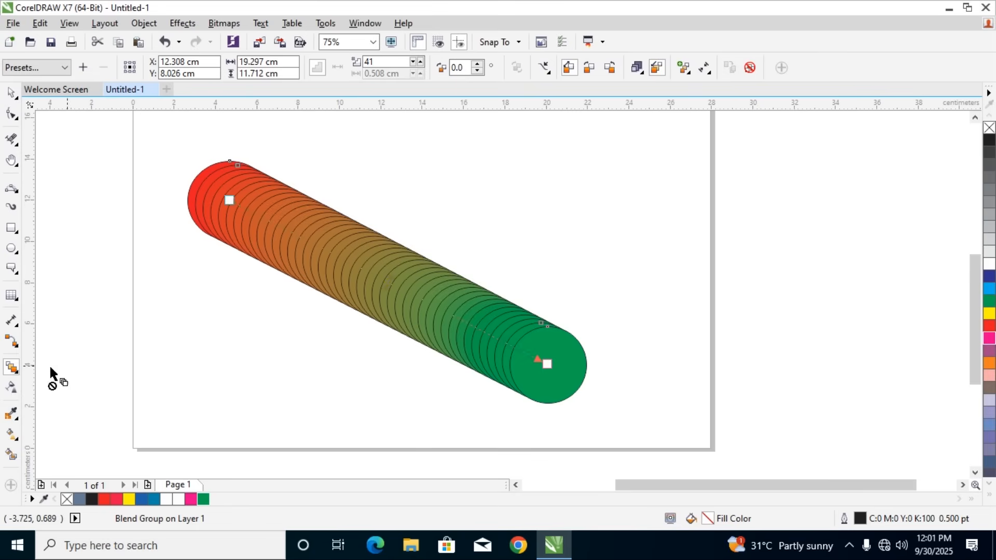
pyautogui.click(482, 237)
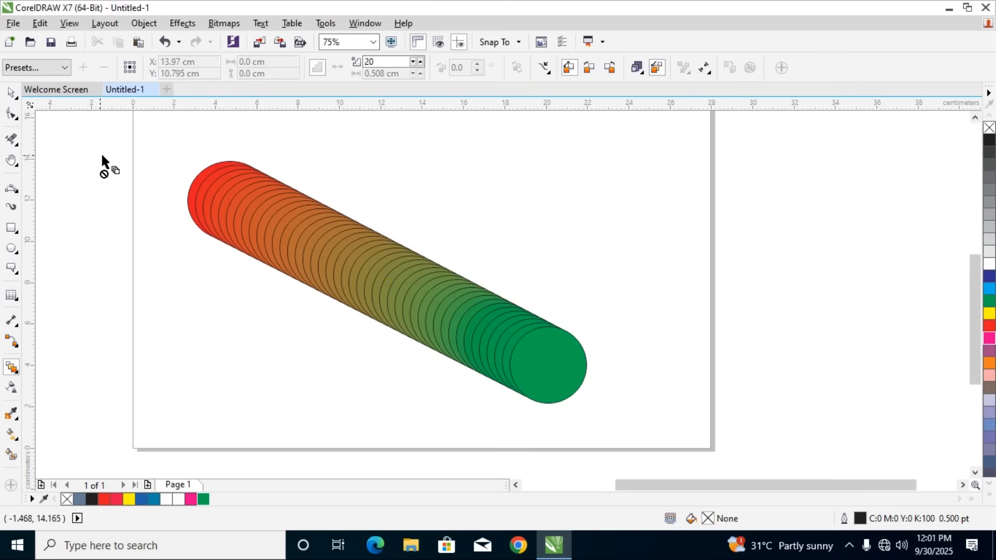
pyautogui.click(15, 98)
pyautogui.click(189, 170)
pyautogui.click(11, 93)
pyautogui.click(394, 250)
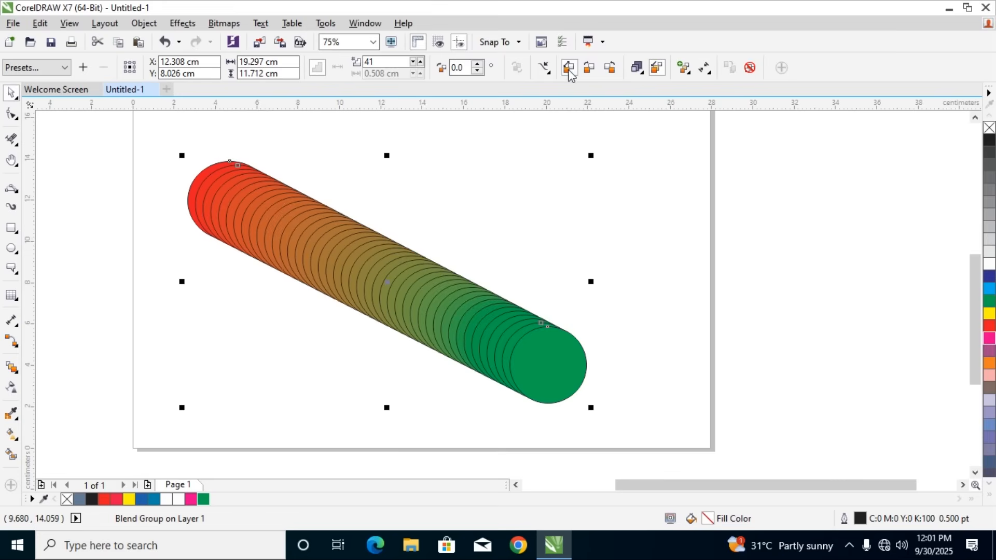
pyautogui.click(589, 68)
pyautogui.click(609, 67)
pyautogui.click(637, 67)
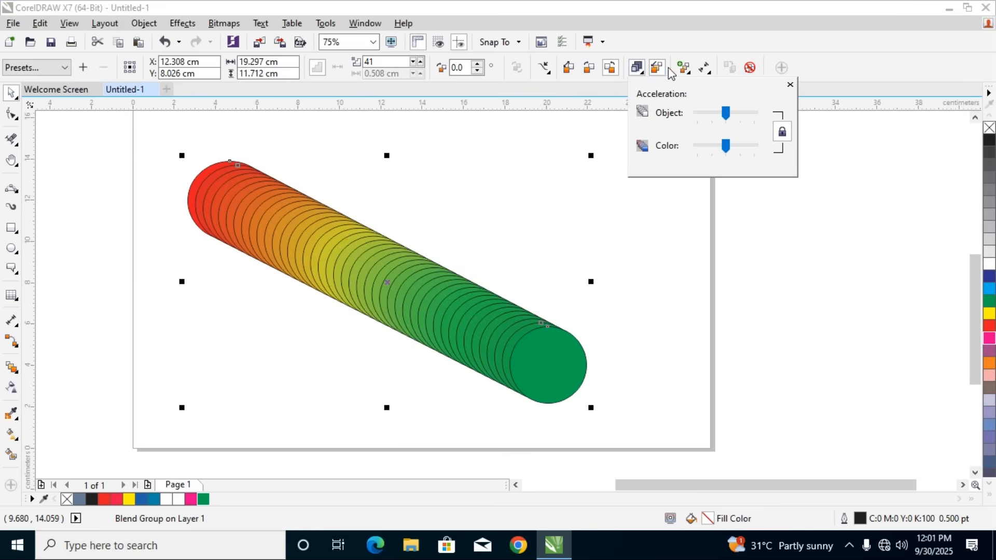
pyautogui.moveTo(699, 146); pyautogui.dragTo(728, 154)
# Delete the whole blend group from the page
pyautogui.moveTo(173, 145); pyautogui.dragTo(756, 450)
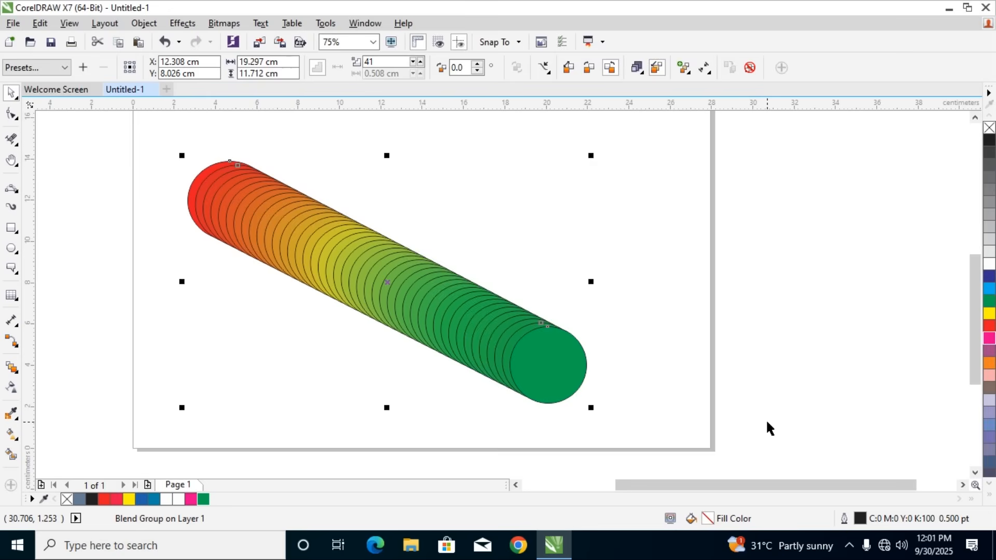
pyautogui.press('Delete')
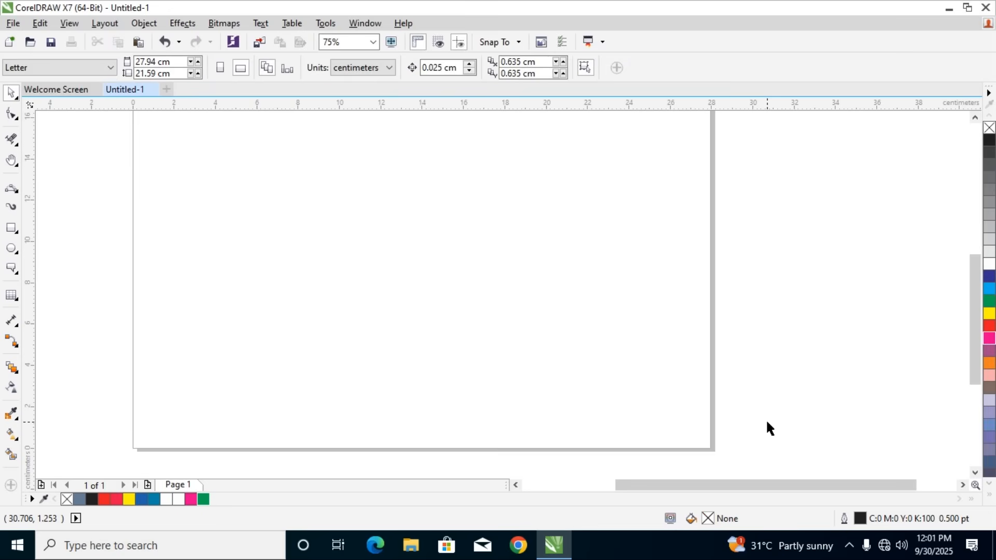
# Draw an ellipse about 9 by 8.7 cm in the lower middle of the page
pyautogui.click(11, 369)
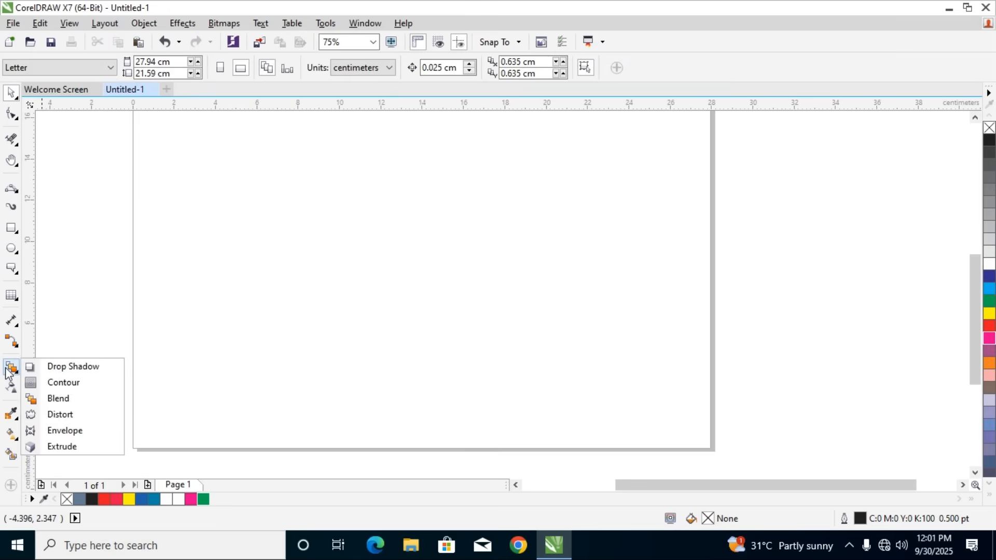
pyautogui.click(8, 369)
pyautogui.click(16, 251)
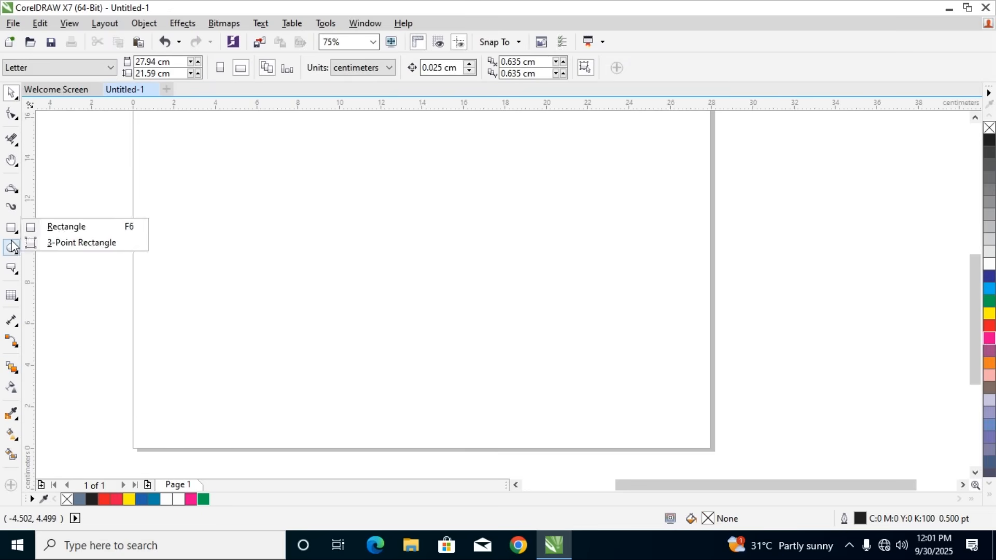
pyautogui.click(33, 247)
pyautogui.moveTo(280, 225); pyautogui.dragTo(467, 407)
# Try to reshape the ellipse from its top node with the Blend tool
pyautogui.click(11, 367)
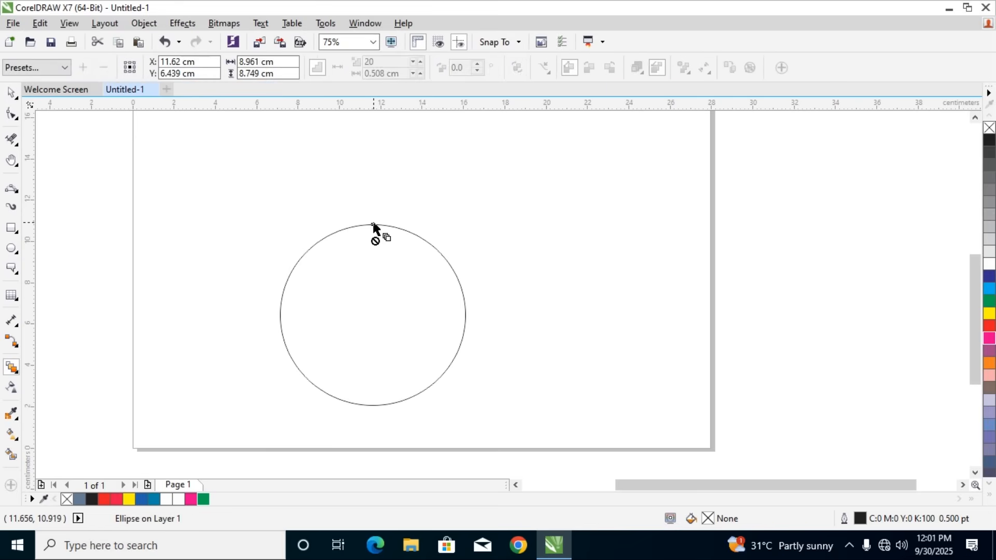
pyautogui.click(375, 241)
pyautogui.moveTo(371, 223)
pyautogui.mouseDown()
pyautogui.moveTo(377, 282)
pyautogui.moveTo(374, 189)
pyautogui.mouseUp()
pyautogui.click(375, 242)
pyautogui.moveTo(372, 224); pyautogui.dragTo(375, 282)
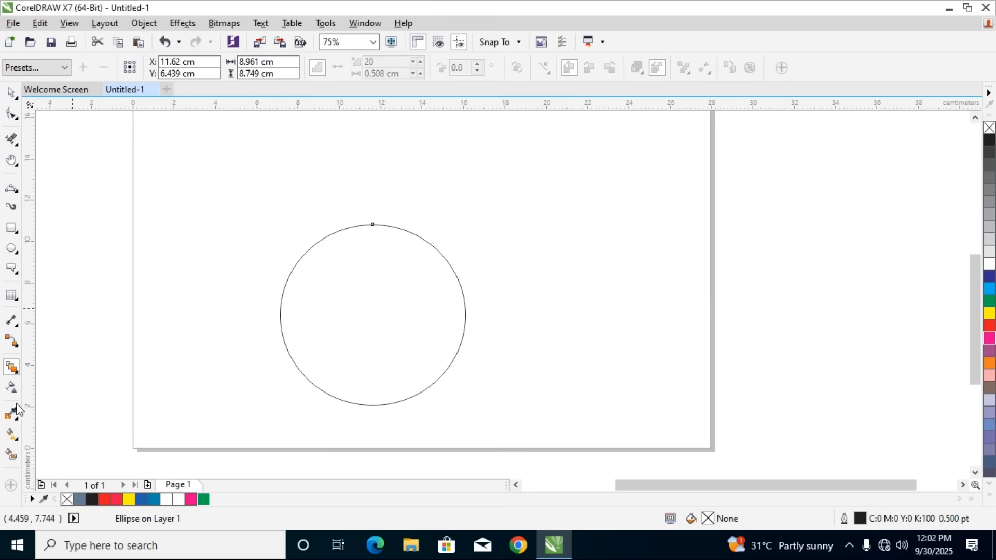
# Distort the ellipse from its top node with a push and pull distortion of amplitude about 22
pyautogui.click(18, 373)
pyautogui.click(57, 414)
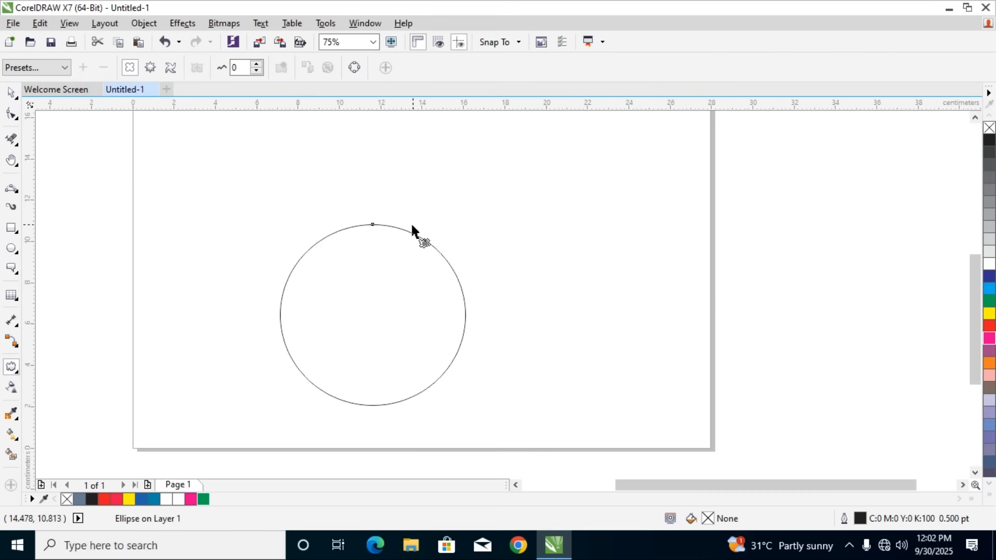
pyautogui.moveTo(371, 223); pyautogui.dragTo(393, 270)
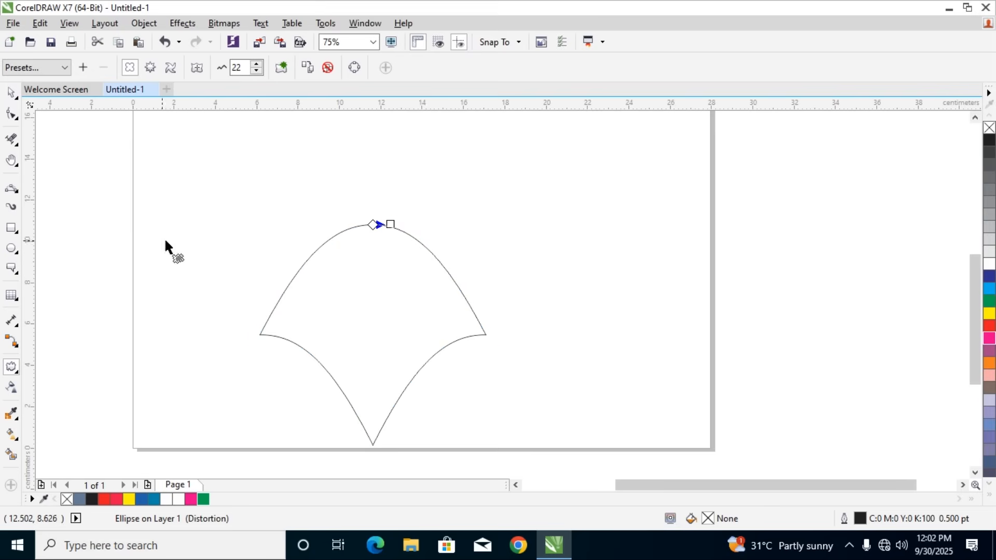
# Apply the Push Corners, Twister and Zipper distortion presets to the ellipse one after another
pyautogui.click(55, 69)
pyautogui.click(37, 91)
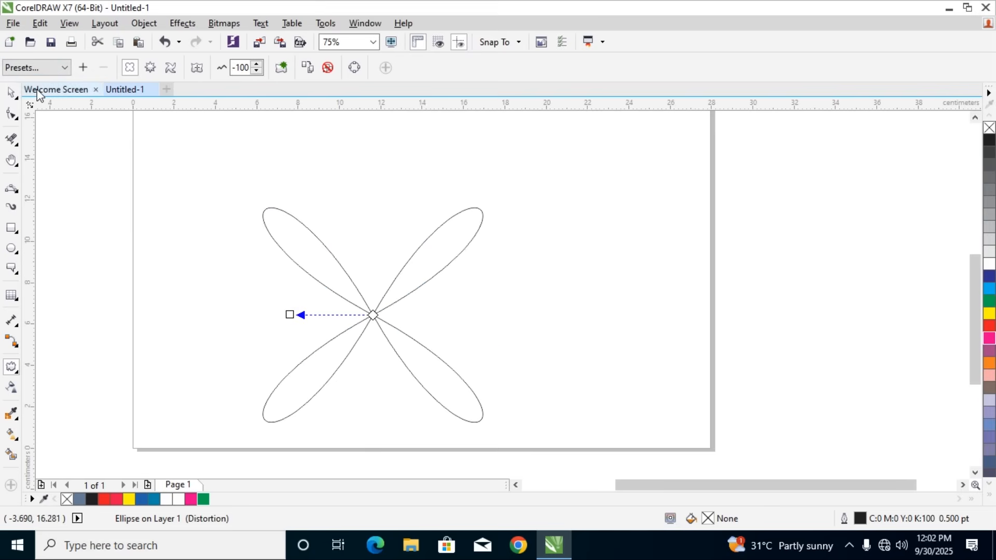
pyautogui.click(35, 69)
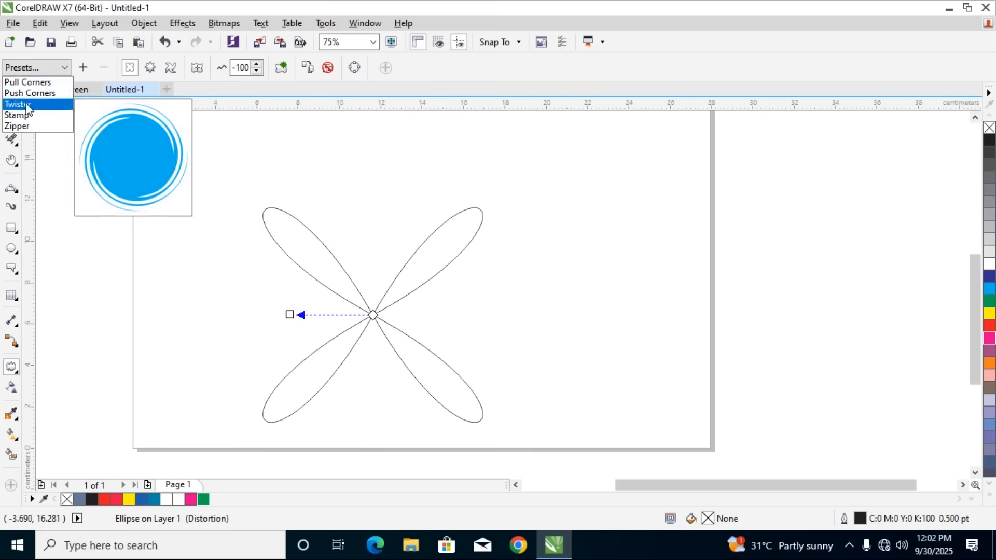
pyautogui.click(28, 103)
pyautogui.click(35, 68)
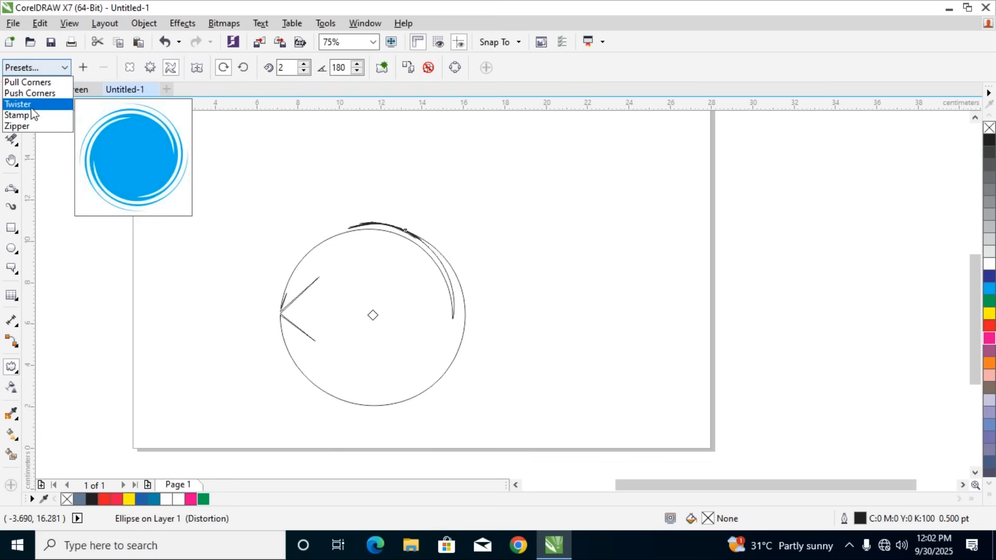
pyautogui.click(21, 126)
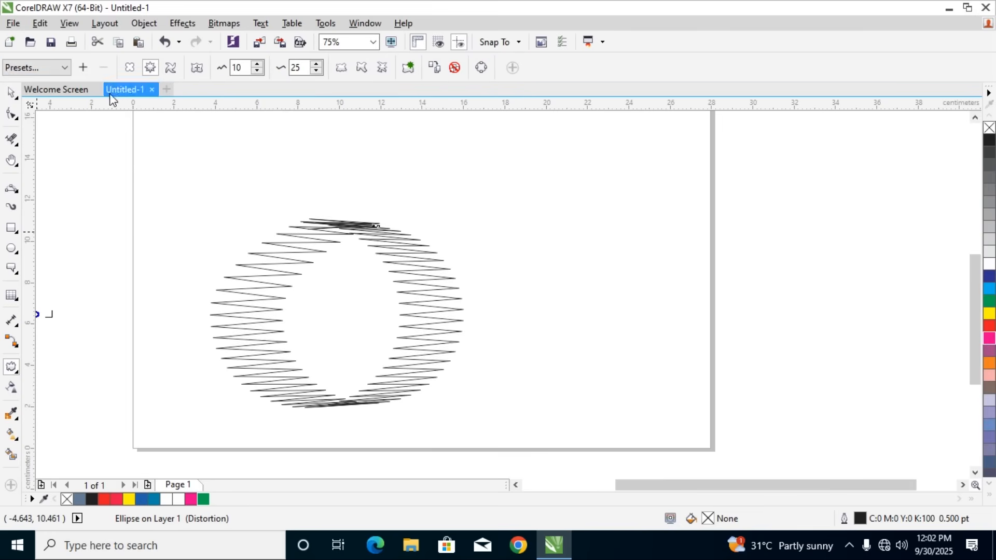
# Delete the distorted ellipse and switch the Distort tool to zipper distortion
pyautogui.click(131, 69)
pyautogui.click(133, 72)
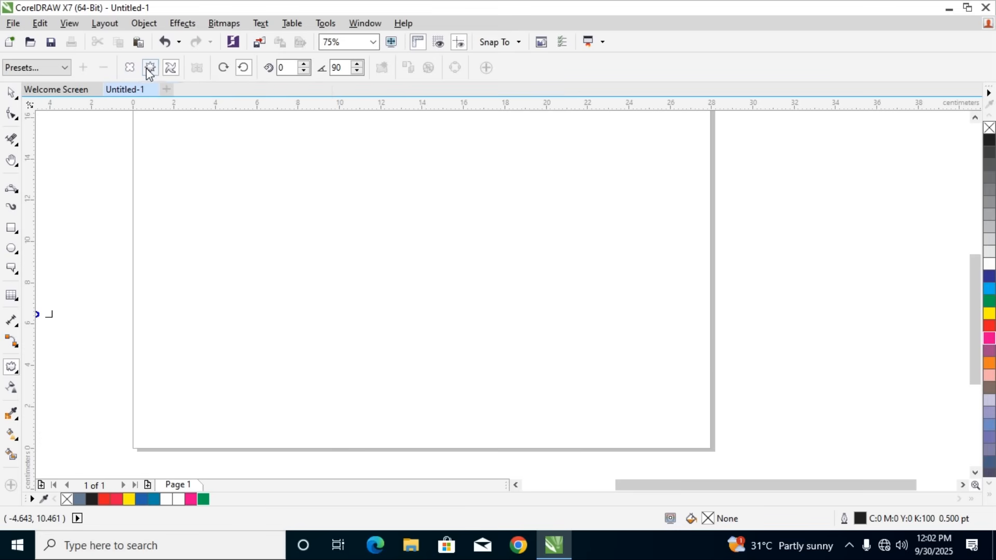
pyautogui.click(150, 67)
pyautogui.click(16, 370)
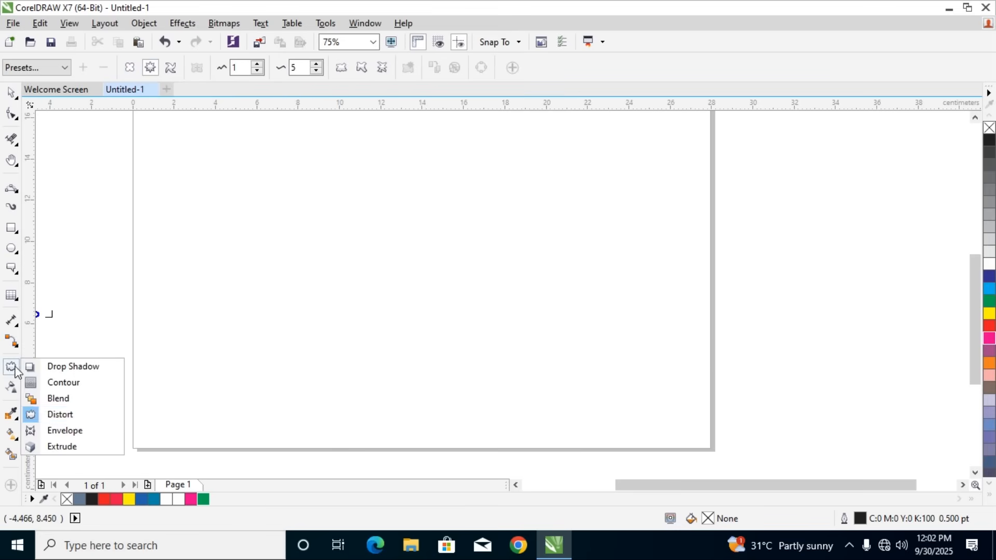
pyautogui.click(68, 415)
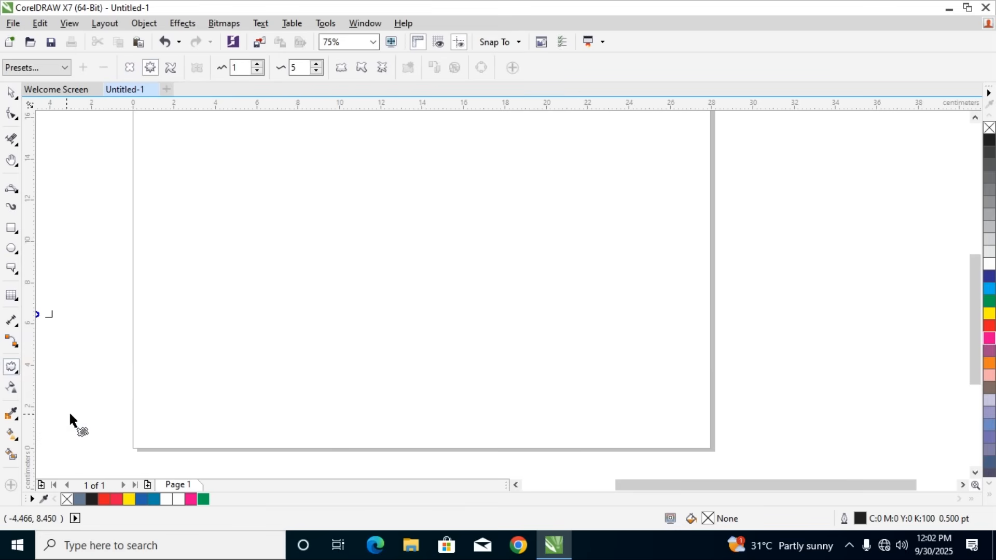
# Draw a rectangle about 18.3 by 8.6 cm in the lower middle of the page
pyautogui.click(14, 366)
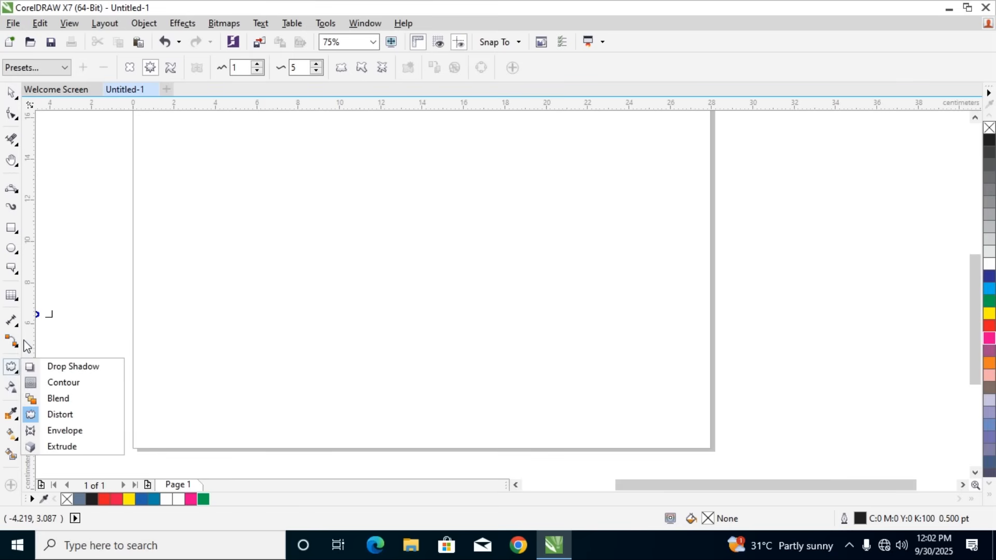
pyautogui.click(94, 426)
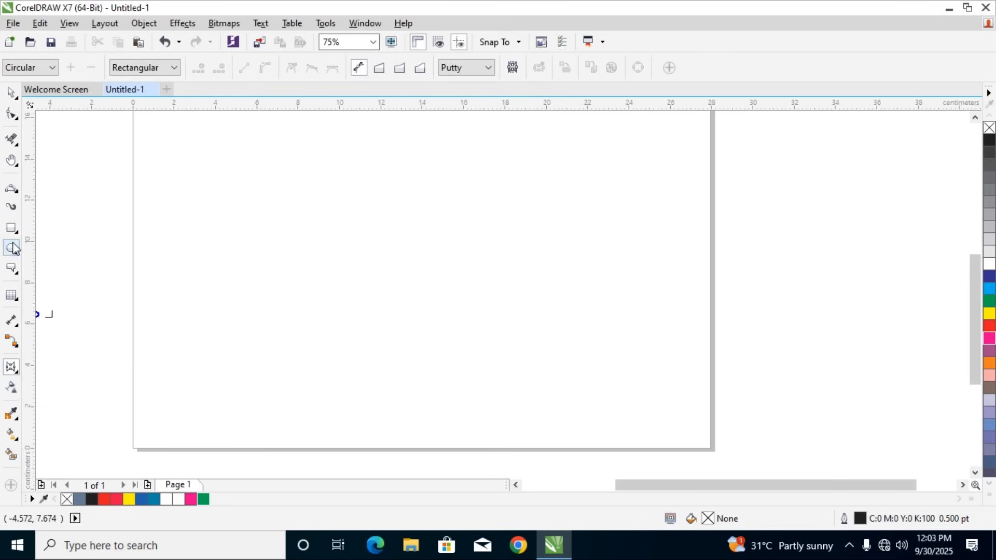
pyautogui.click(11, 227)
pyautogui.moveTo(208, 215); pyautogui.dragTo(587, 395)
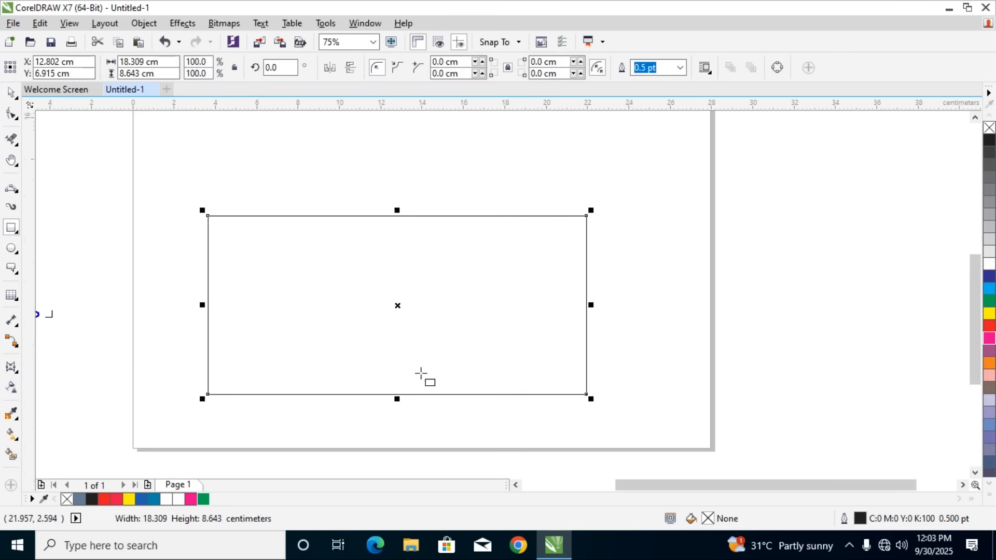
# Bend the rectangle's upper edge down about 3 cm at its middle with the Envelope tool, and apply the Circular envelope preset
pyautogui.click(12, 368)
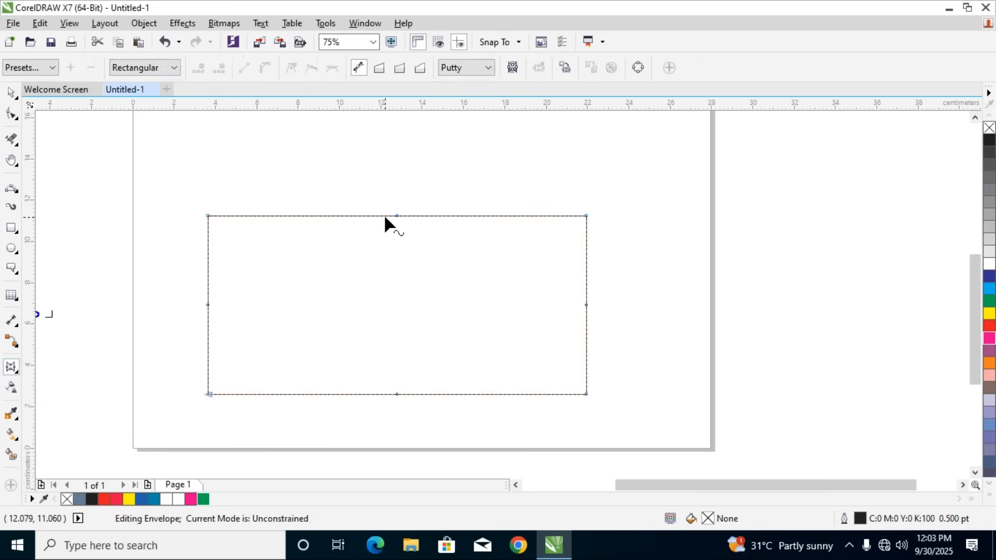
pyautogui.moveTo(397, 215); pyautogui.dragTo(398, 283)
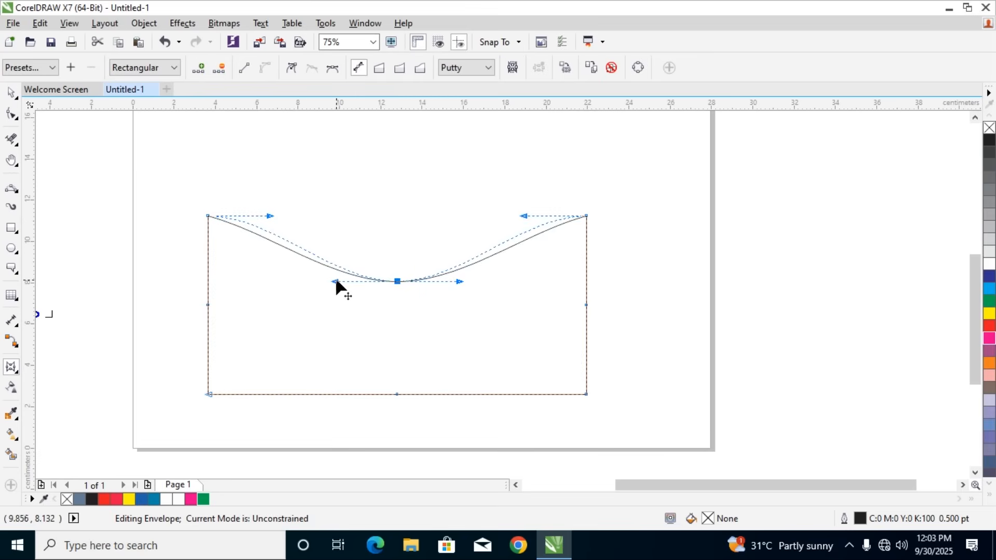
pyautogui.click(41, 69)
pyautogui.click(34, 85)
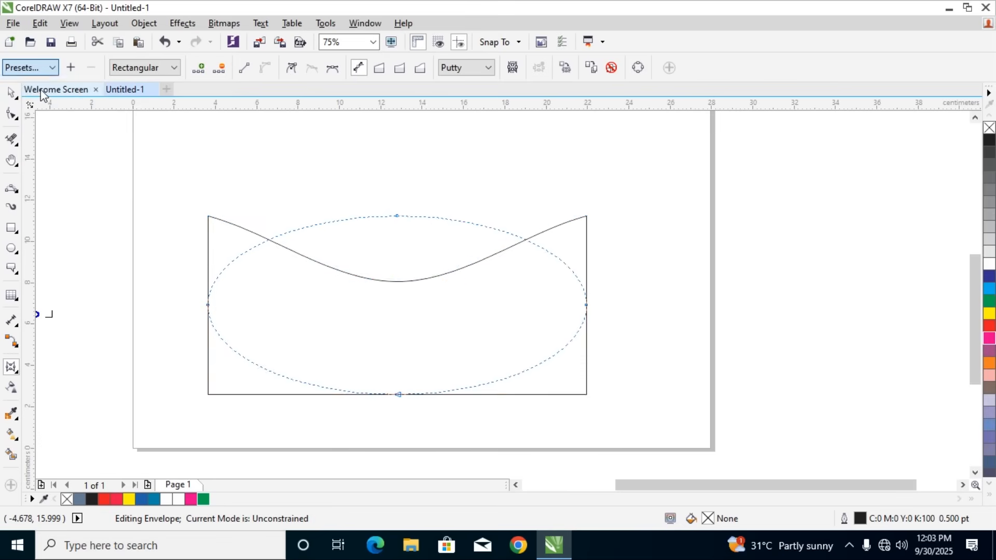
# Apply the Rectilinear envelope preset and move the top-middle envelope node about 3.4 cm left and 2.2 cm up
pyautogui.click(30, 68)
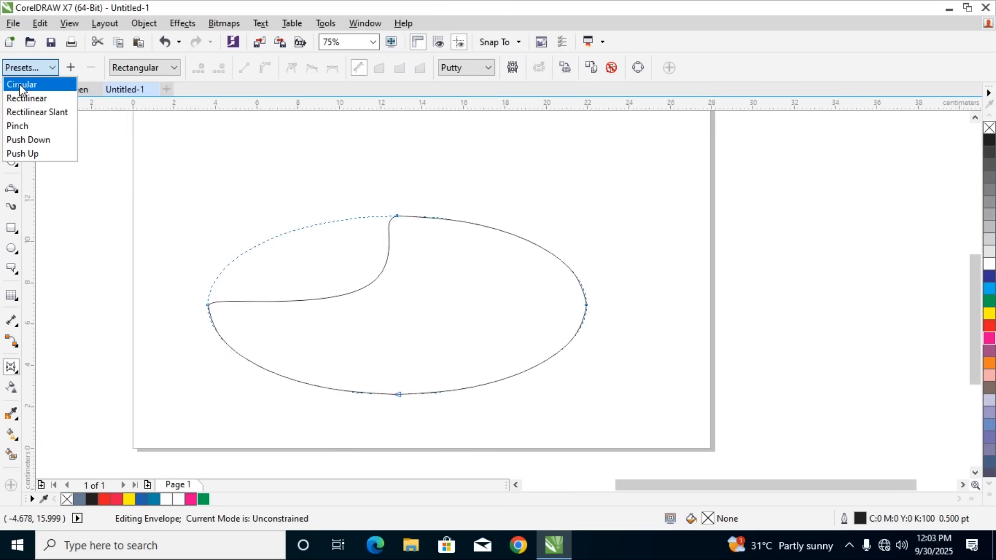
pyautogui.click(27, 98)
pyautogui.click(398, 217)
pyautogui.moveTo(397, 216); pyautogui.dragTo(327, 170)
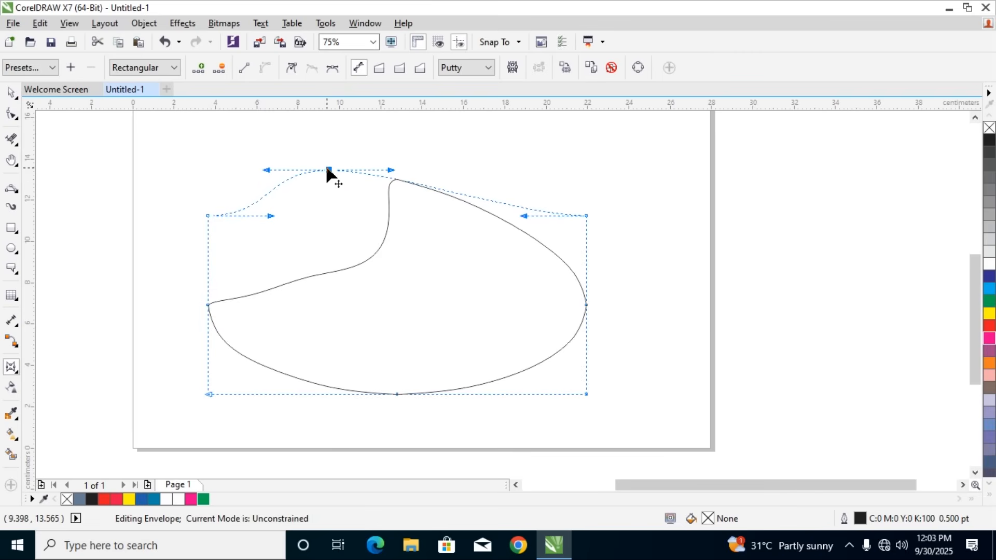
# Add an envelope node on the segment left of the raised node, and delete the enveloped rectangle
pyautogui.click(201, 73)
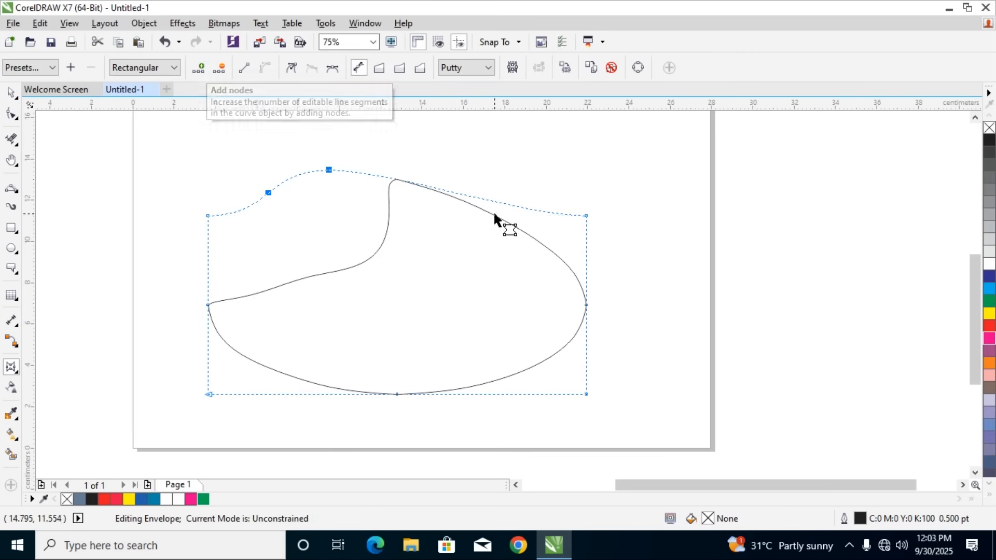
pyautogui.click(521, 228)
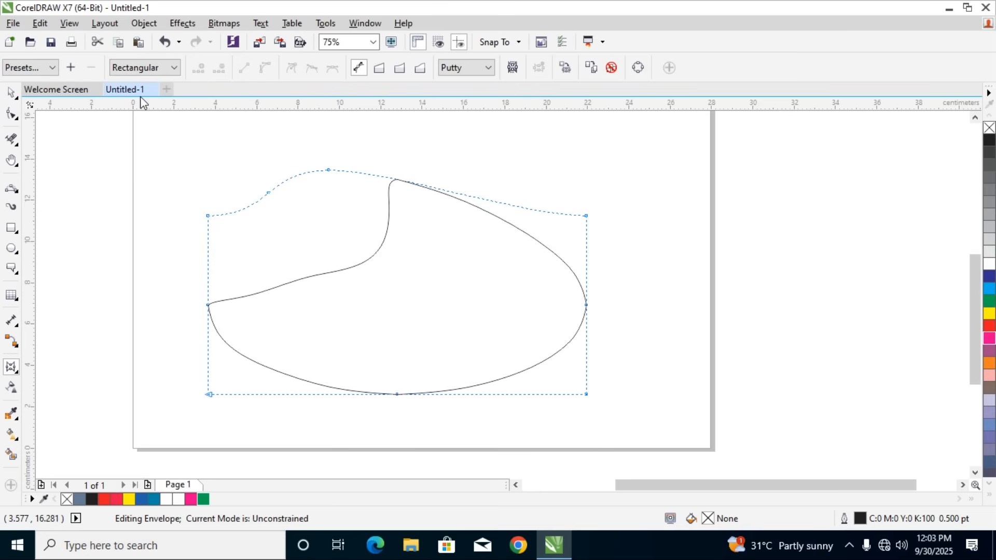
pyautogui.press('space')
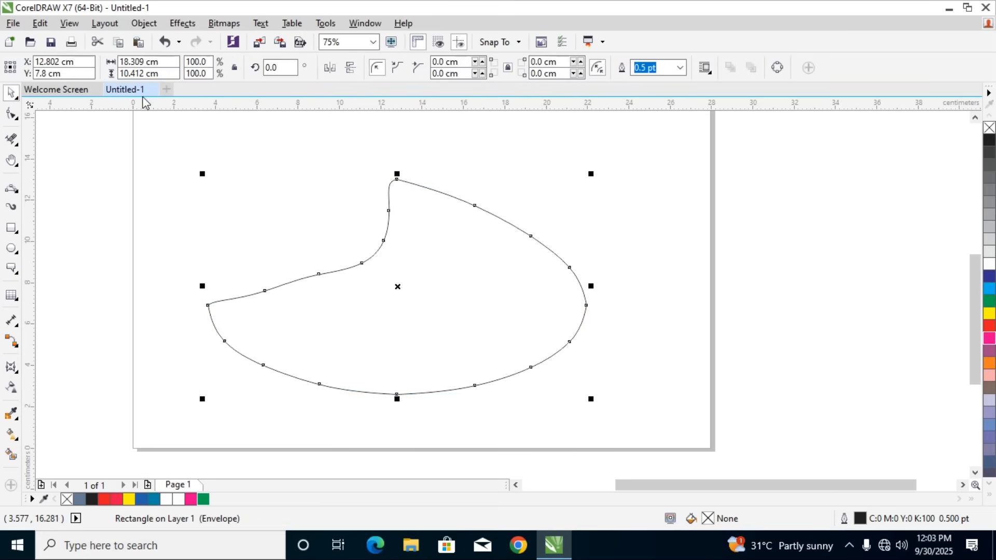
pyautogui.press('Delete')
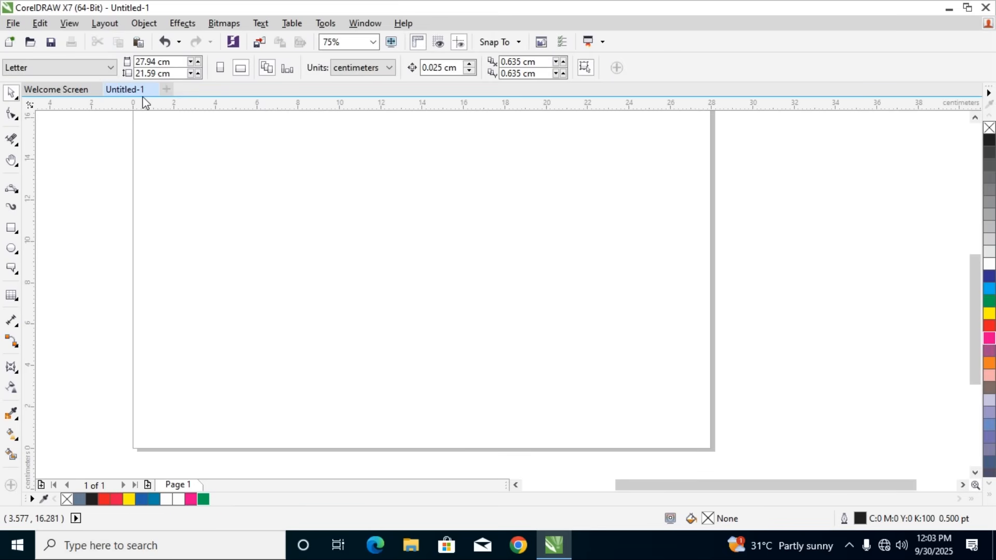
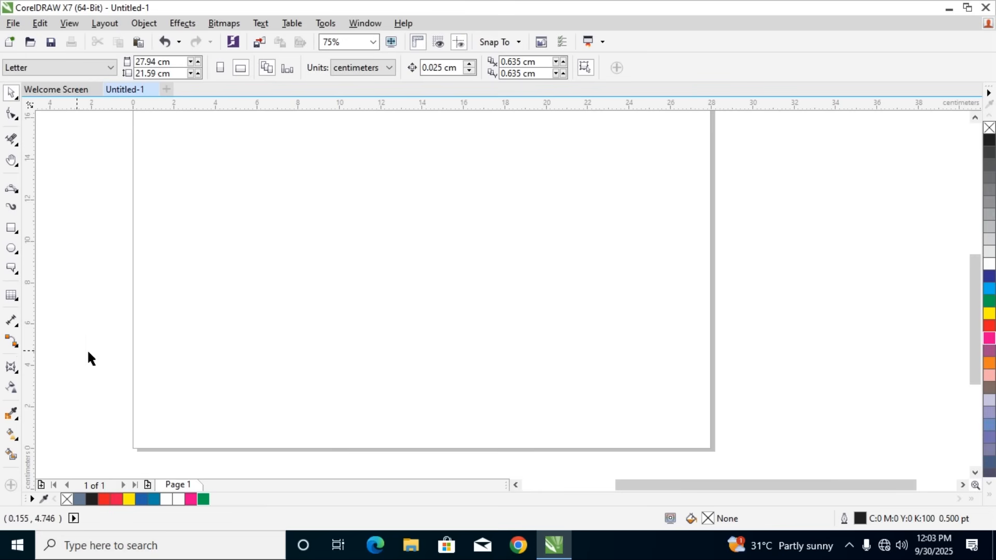
# Draw a near-circular ellipse about 8.3 by 8.5 cm in the lower left half of the page
pyautogui.click(9, 370)
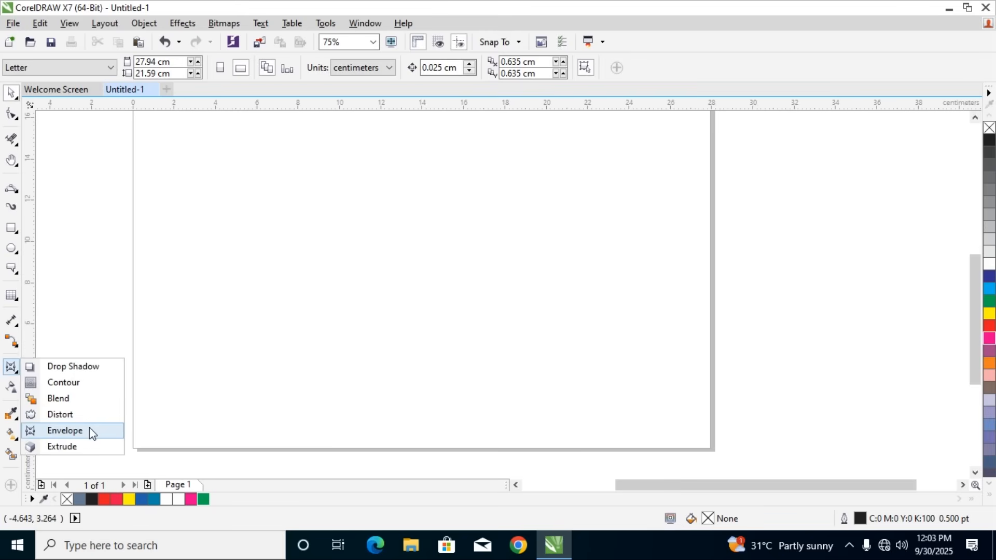
pyautogui.click(84, 449)
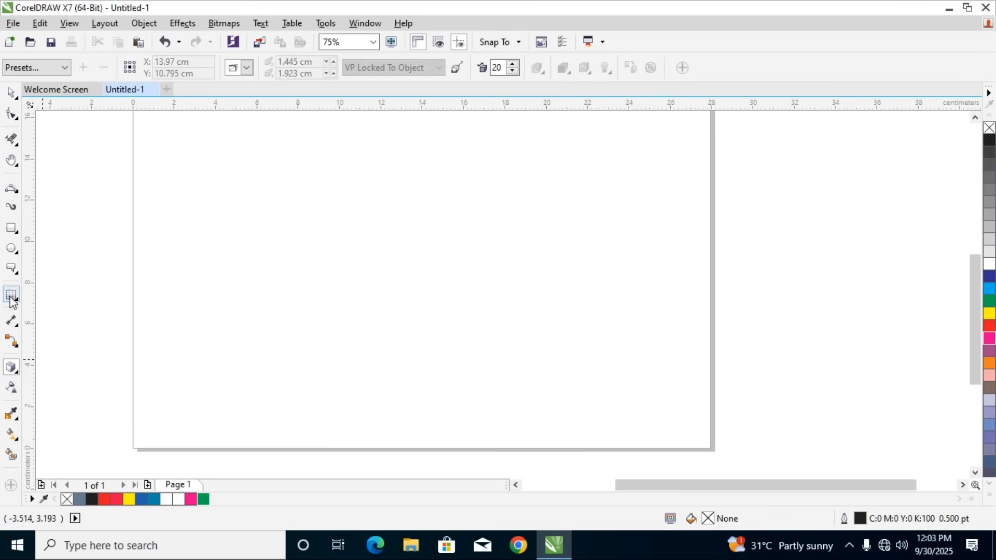
pyautogui.click(13, 249)
pyautogui.moveTo(267, 205); pyautogui.dragTo(440, 382)
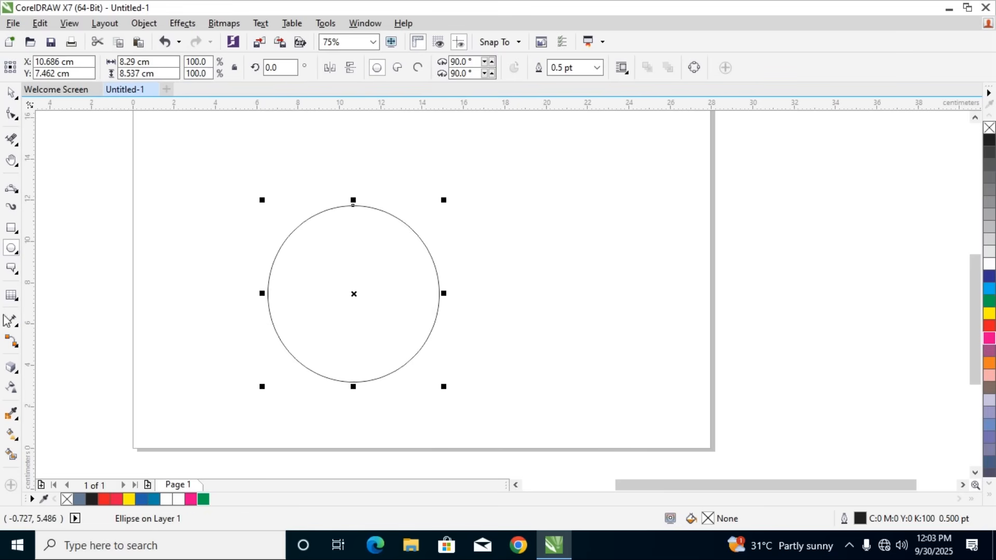
# Extrude the ellipse from its upper quadrant point, placing the vanishing point near the ellipse's centre
pyautogui.click(13, 371)
pyautogui.click(70, 447)
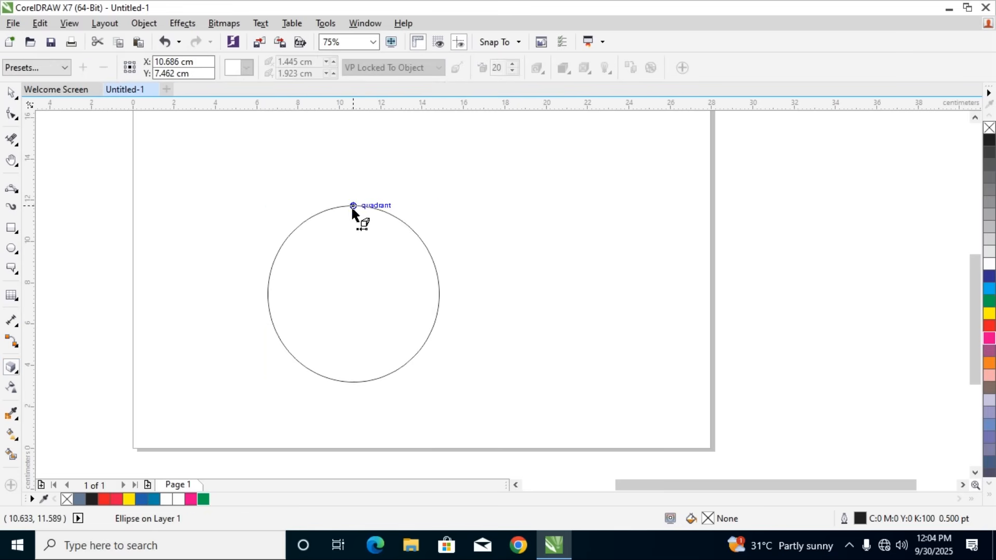
pyautogui.moveTo(353, 206); pyautogui.dragTo(353, 286)
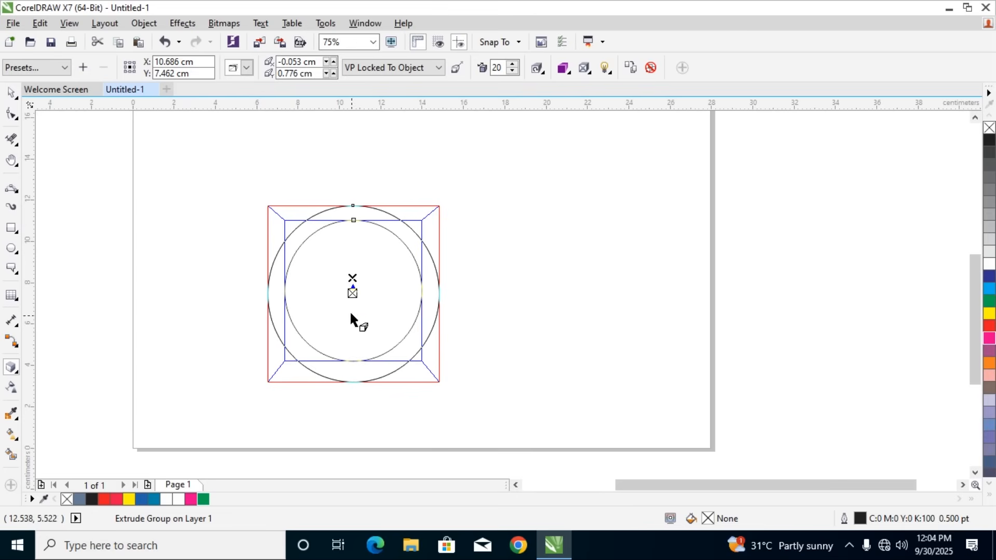
# Select the extruded ellipse and delete it from the page
pyautogui.click(650, 69)
pyautogui.click(12, 92)
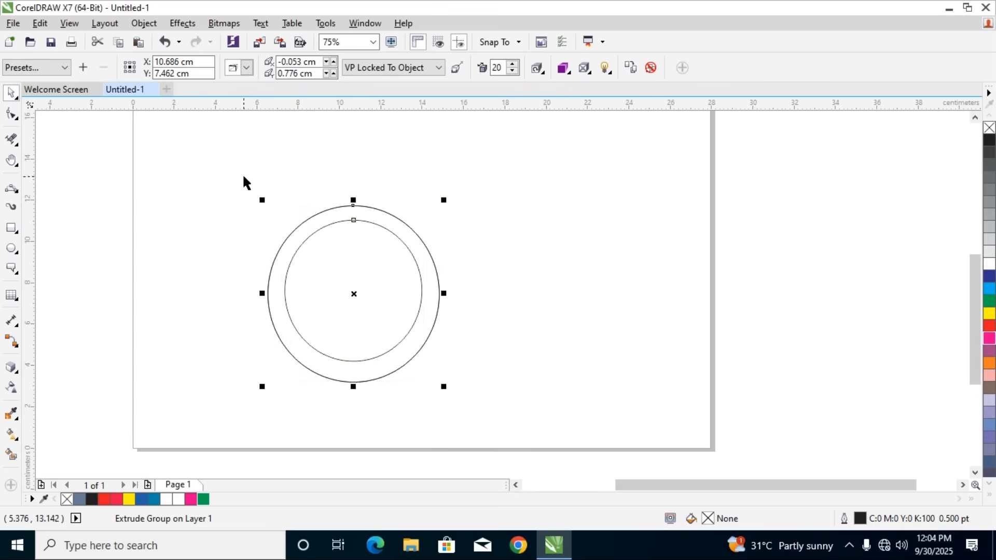
pyautogui.click(323, 232)
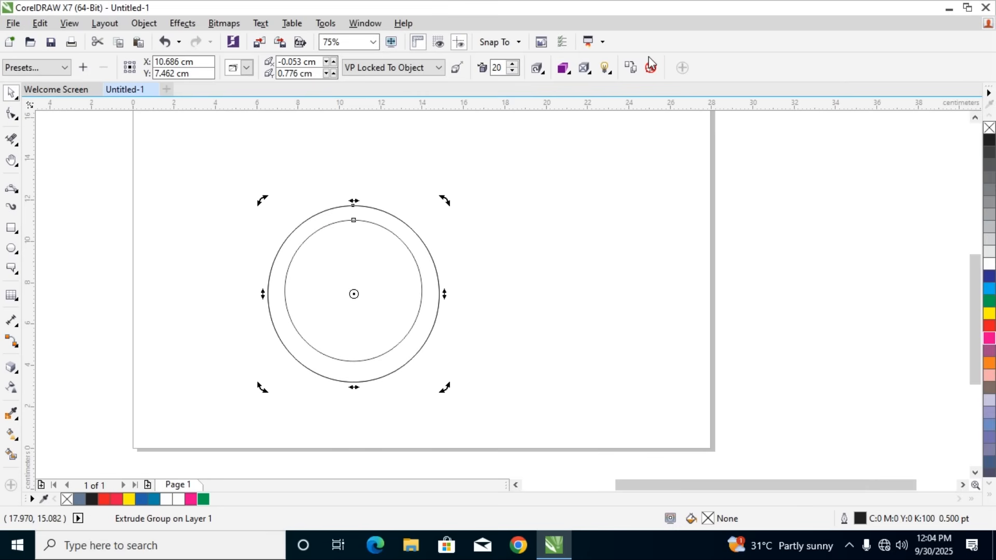
pyautogui.press('Delete')
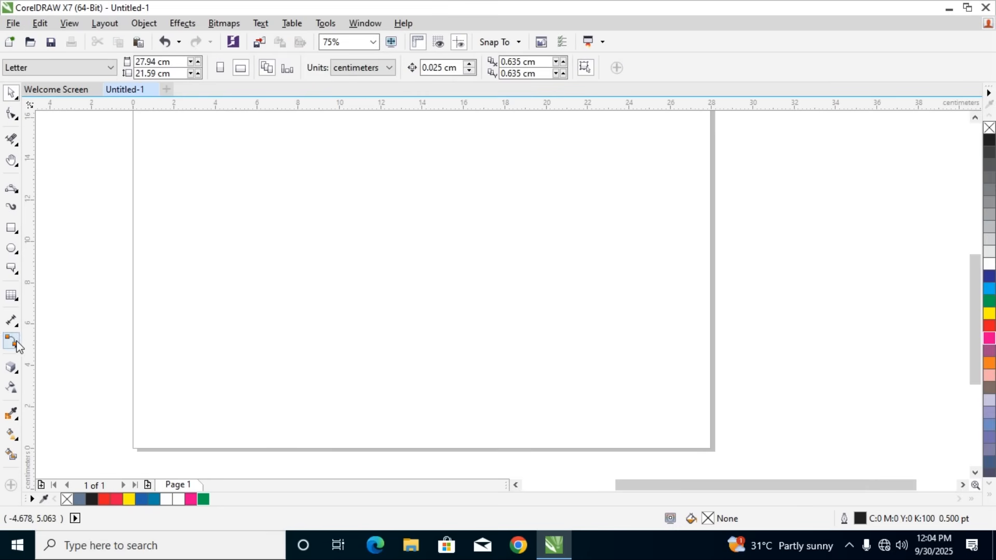
pyautogui.click(18, 373)
pyautogui.click(13, 301)
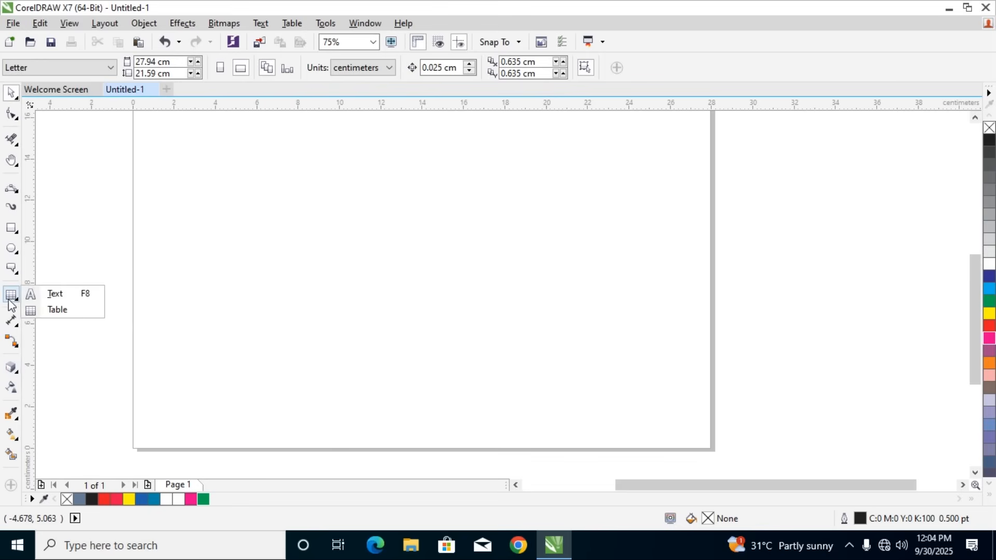
pyautogui.click(15, 275)
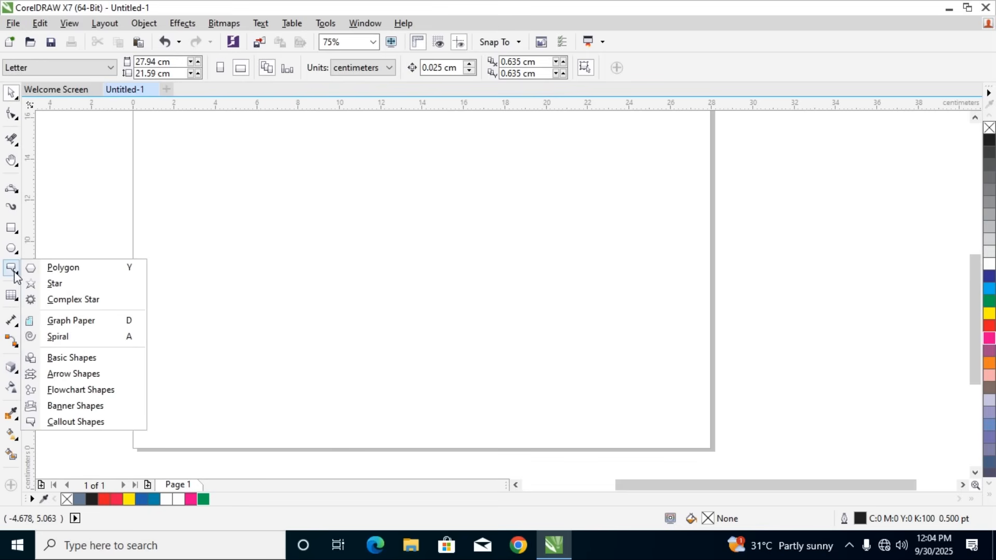
pyautogui.click(12, 299)
pyautogui.click(13, 321)
pyautogui.click(14, 345)
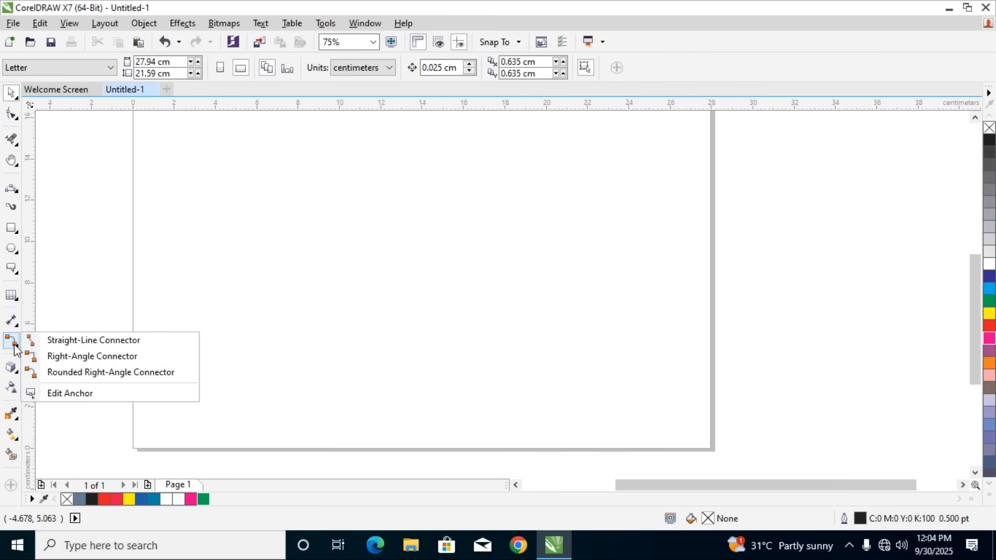
pyautogui.click(12, 320)
pyautogui.click(11, 188)
pyautogui.click(12, 229)
pyautogui.click(12, 188)
# Draw a symmetrical spiral with 8 revolutions, about 11.9 by 10.5 cm, and move it about 2.5 cm up and 0.4 cm left
pyautogui.press('a')
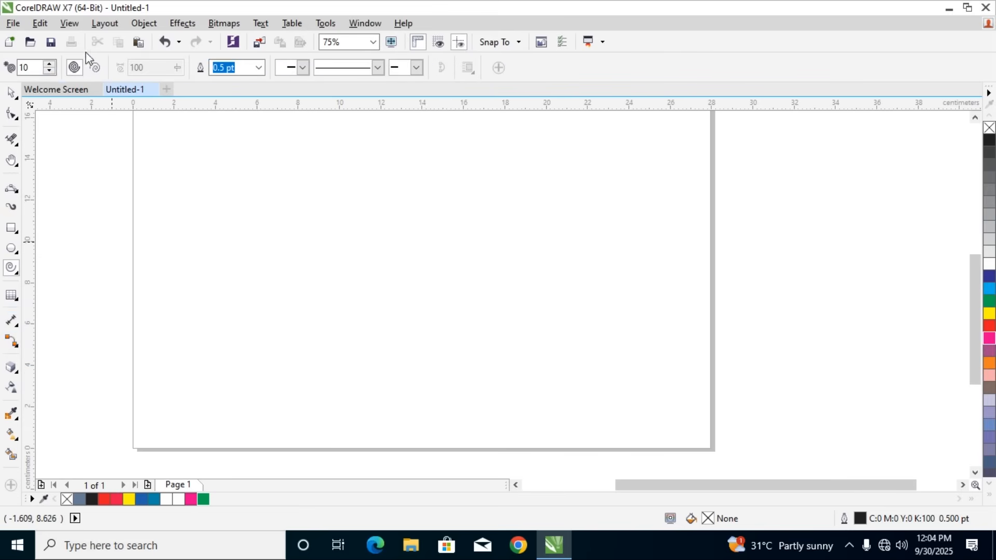
pyautogui.moveTo(303, 214)
pyautogui.mouseDown()
pyautogui.moveTo(542, 423)
pyautogui.moveTo(542, 436)
pyautogui.mouseUp()
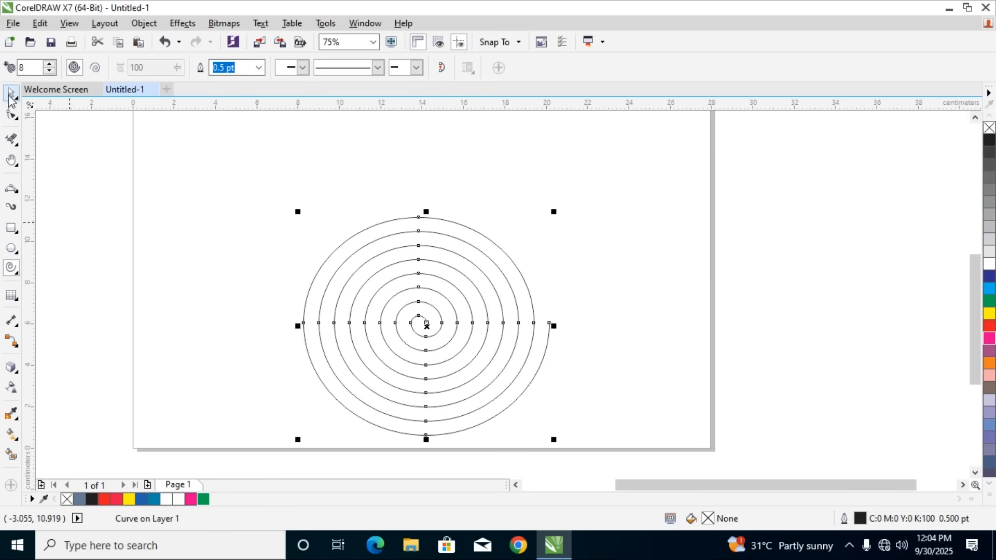
pyautogui.click(11, 92)
pyautogui.click(377, 251)
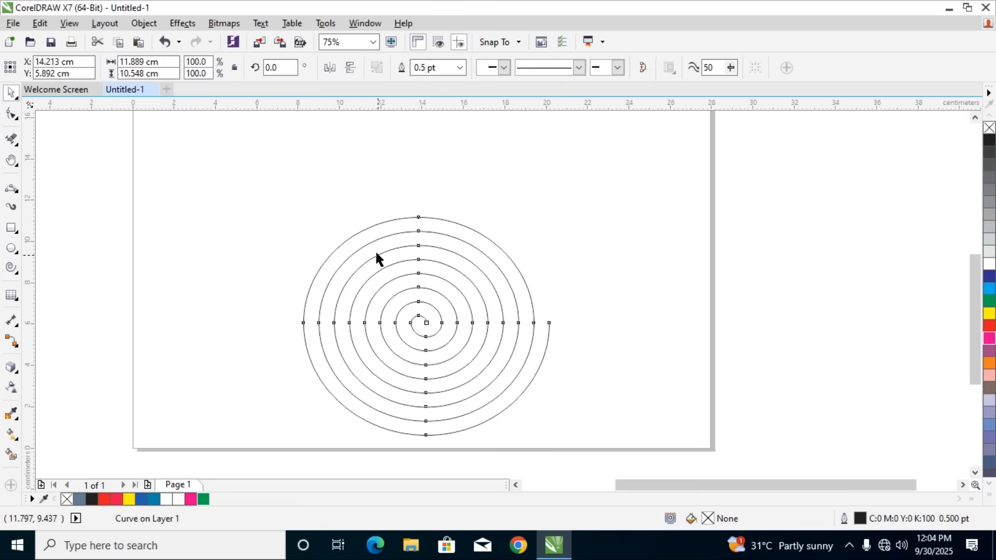
pyautogui.click(381, 255)
pyautogui.moveTo(381, 255); pyautogui.dragTo(372, 203)
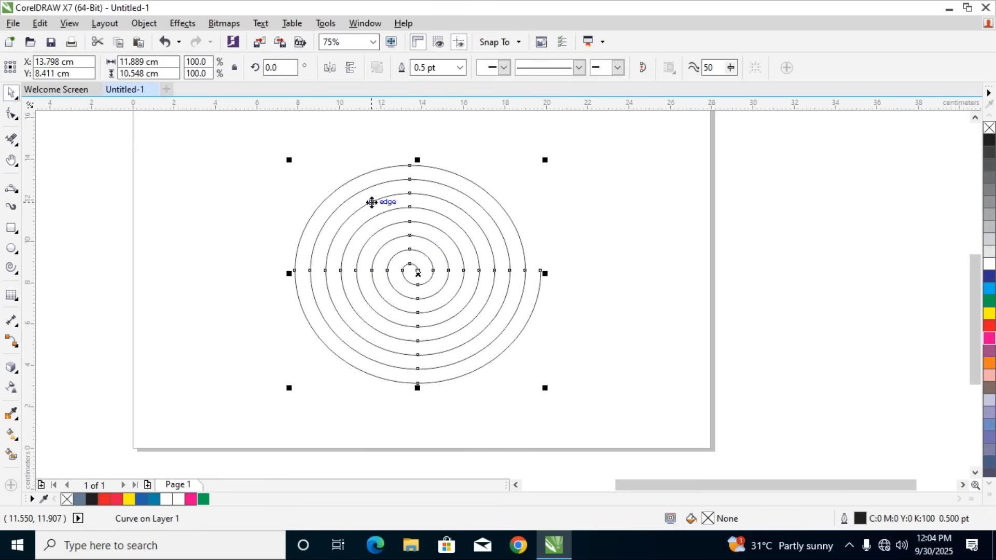
# Give the spiral an 8.0 pt outline coloured dark green, C:89 M:48 Y:92 K:63
pyautogui.click(459, 68)
pyautogui.click(428, 181)
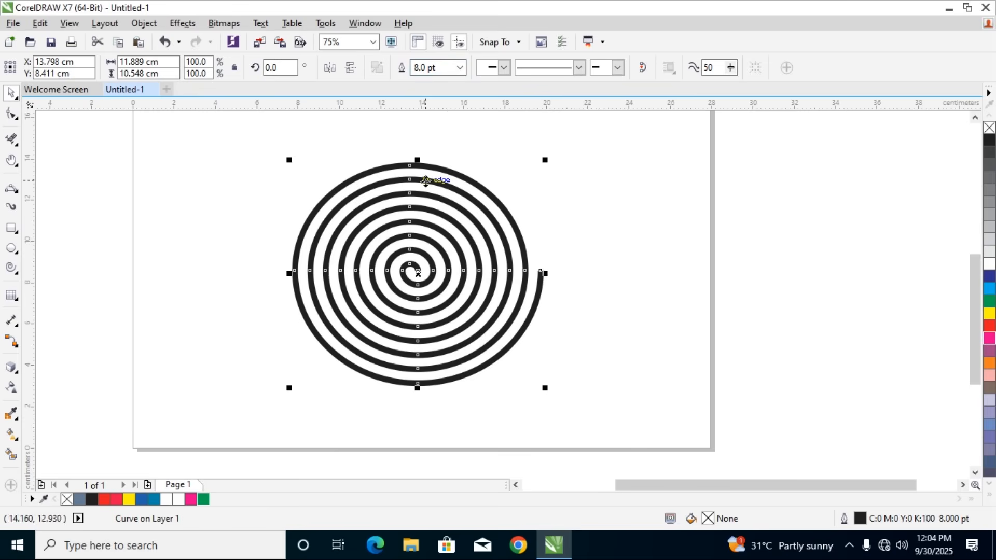
pyautogui.doubleClick(851, 518)
pyautogui.click(427, 140)
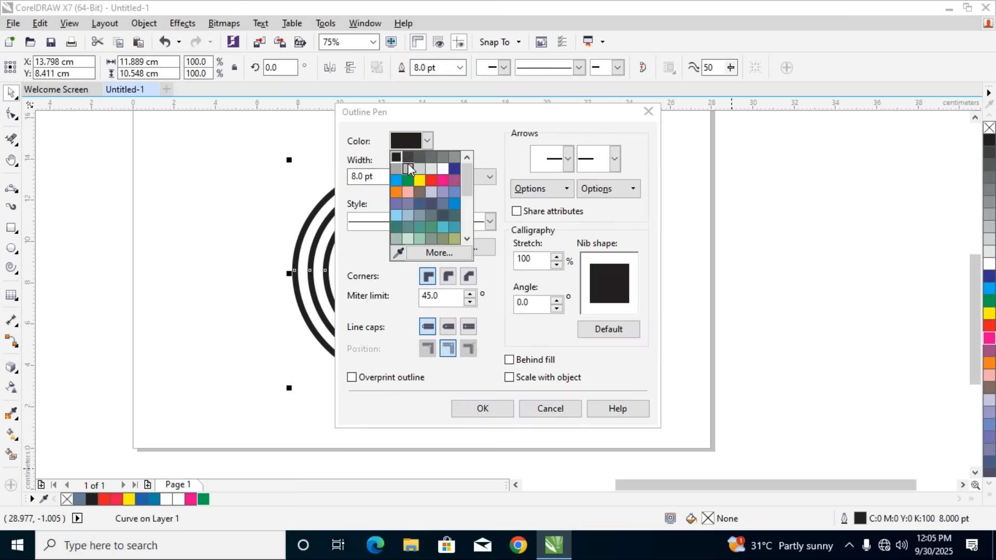
pyautogui.click(408, 180)
pyautogui.click(426, 141)
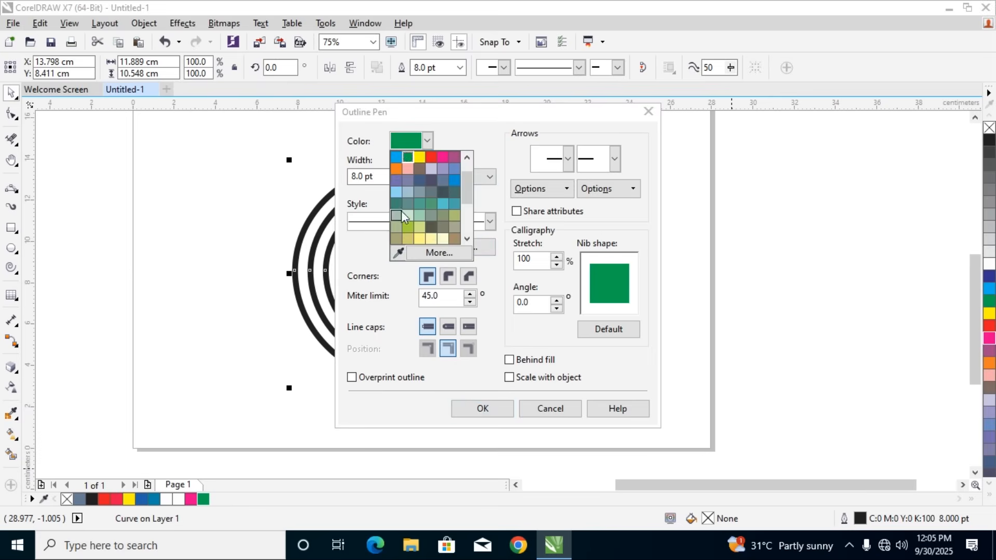
pyautogui.click(437, 252)
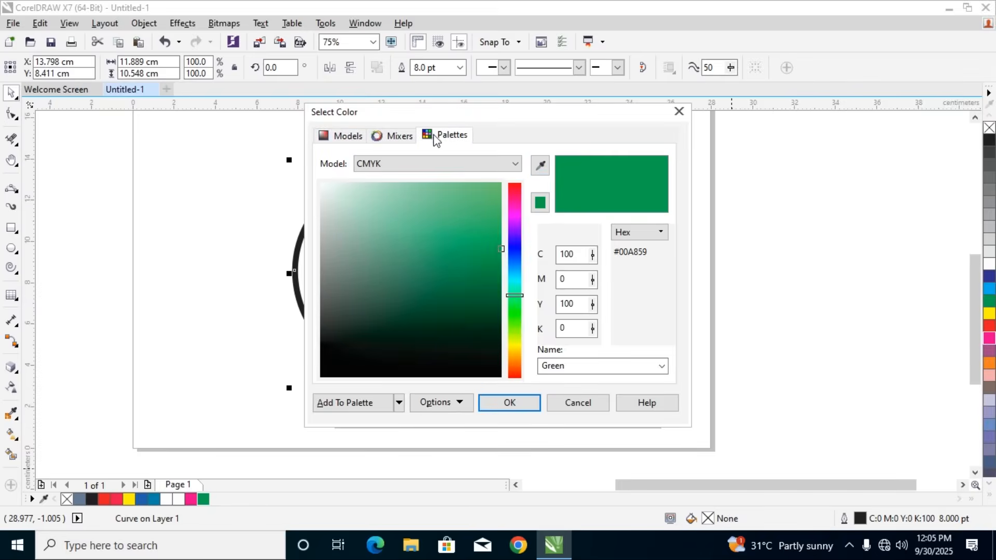
pyautogui.click(442, 136)
pyautogui.click(339, 136)
pyautogui.moveTo(452, 284); pyautogui.dragTo(493, 325)
pyautogui.click(493, 402)
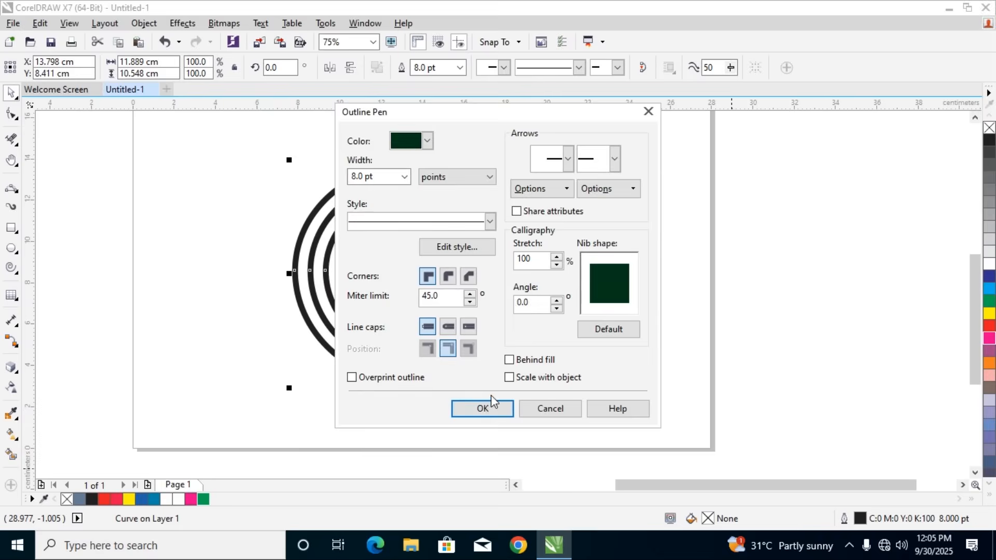
pyautogui.click(510, 406)
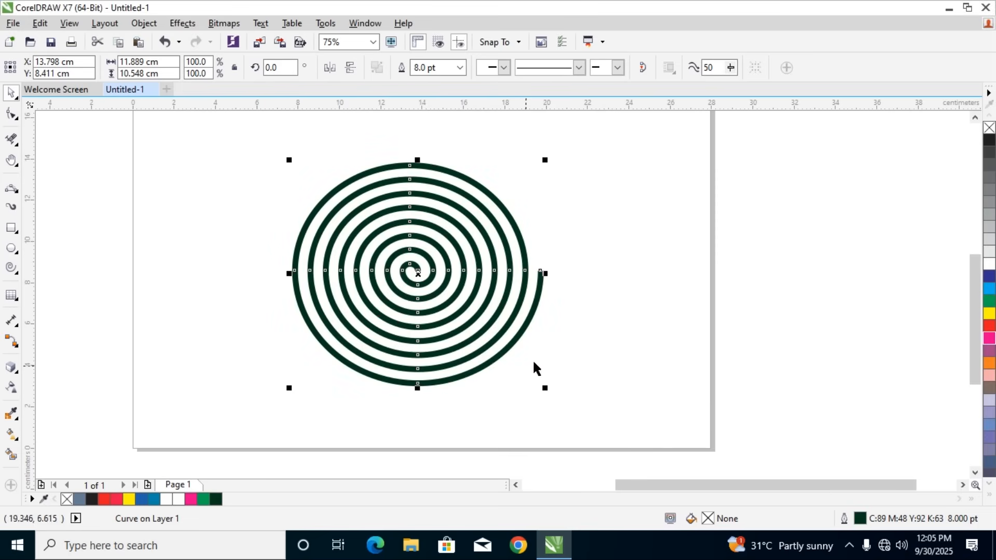
# Try a 24.0 pt outline width on the spiral and settle on 16.0 pt
pyautogui.click(459, 67)
pyautogui.click(428, 224)
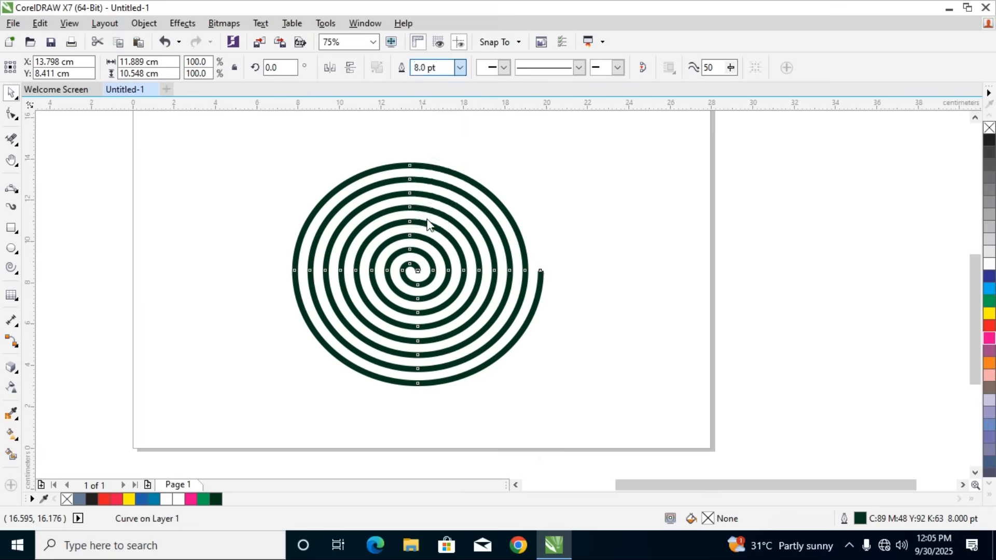
pyautogui.click(461, 69)
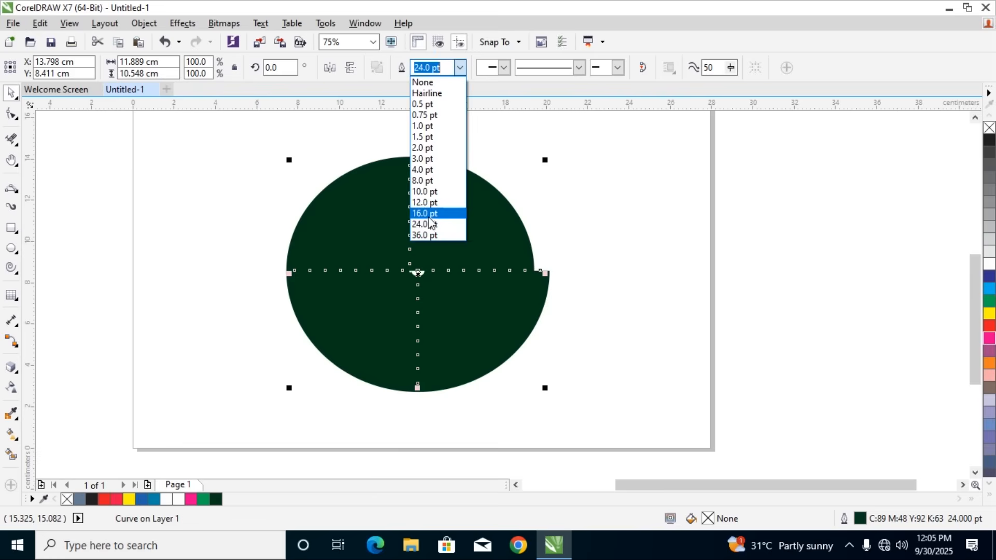
pyautogui.click(424, 213)
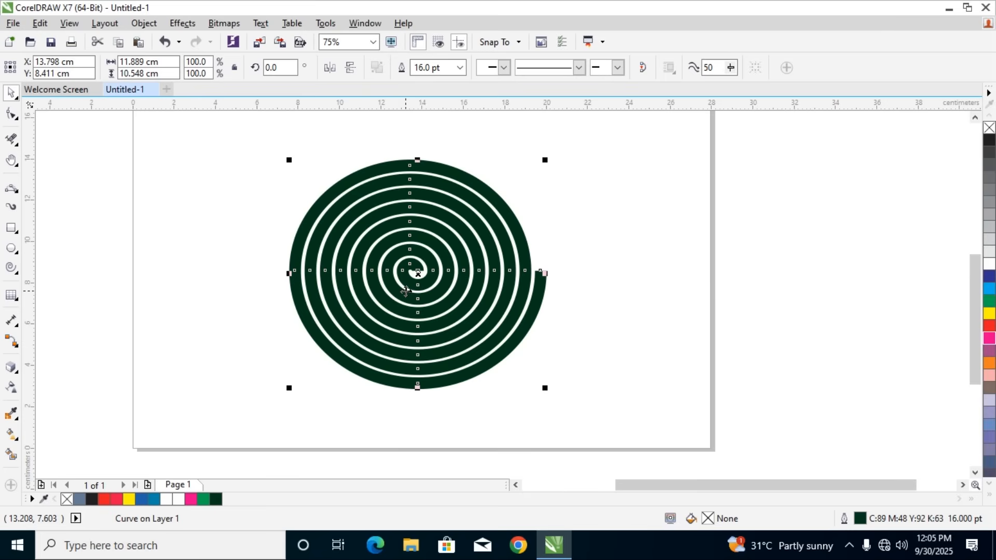
# Extrude the spiral from its centre with the vanishing point at 0.0, 0.0 cm
pyautogui.click(11, 366)
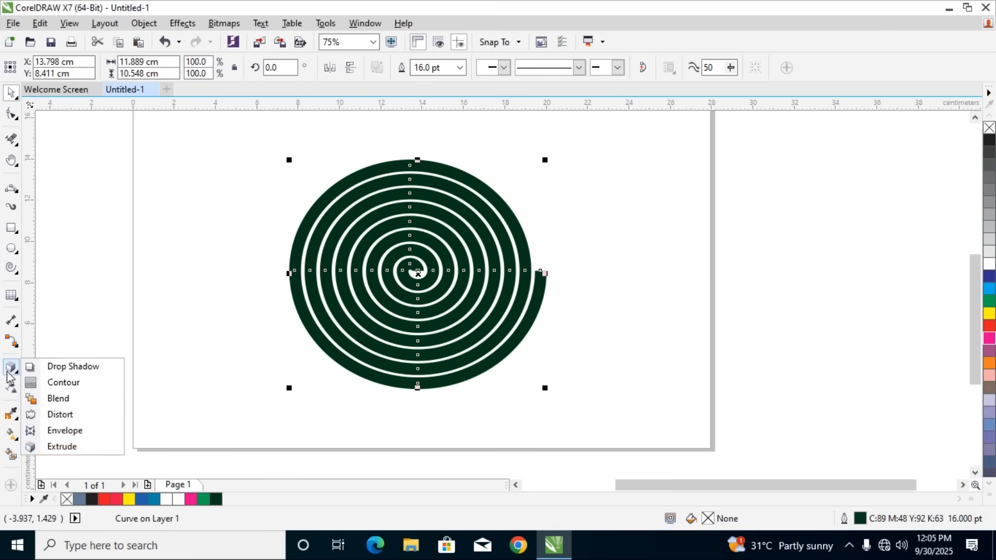
pyautogui.click(89, 447)
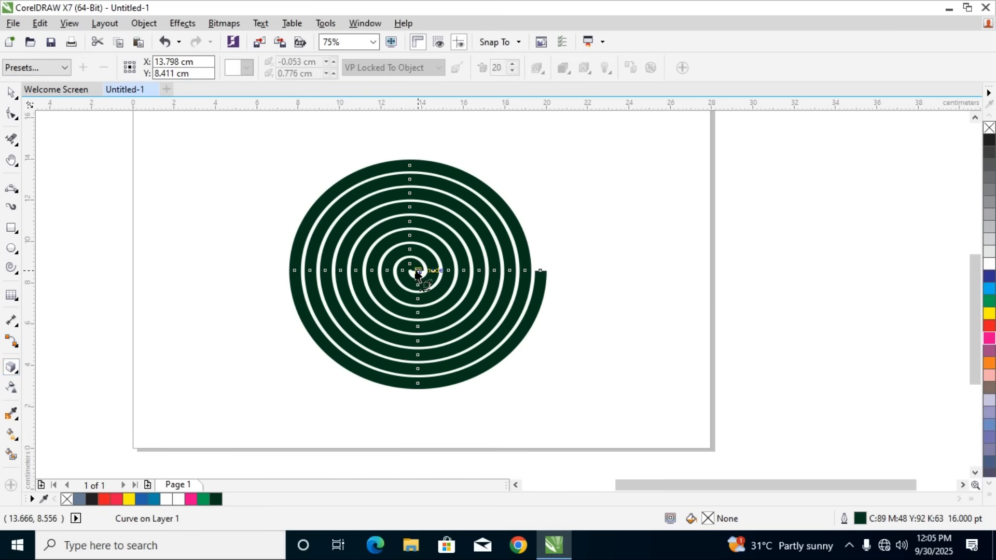
pyautogui.moveTo(417, 275); pyautogui.dragTo(418, 276)
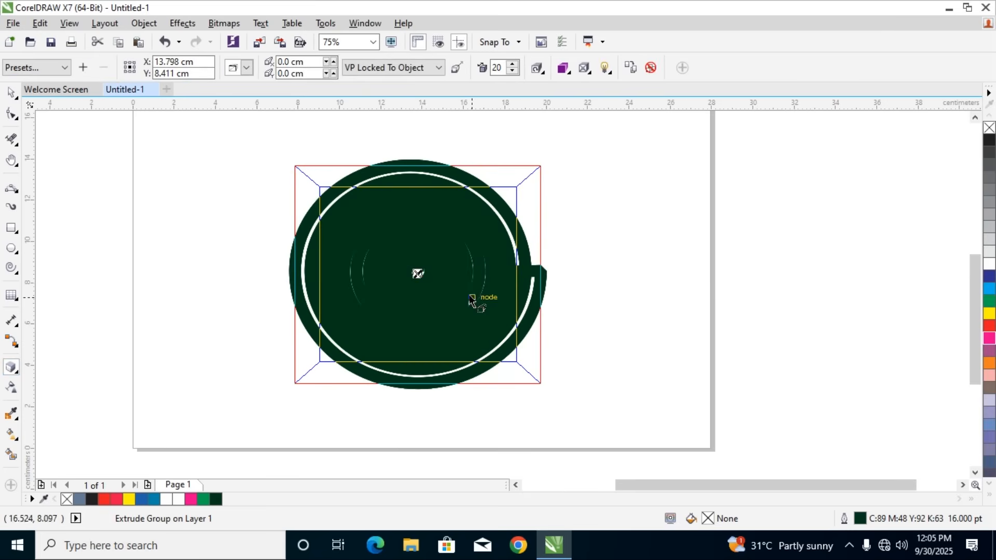
# Try moving the spiral extrusion's vanishing point to 0.223, 0.149 cm, and undo that move
pyautogui.scroll(8, 418, 270)
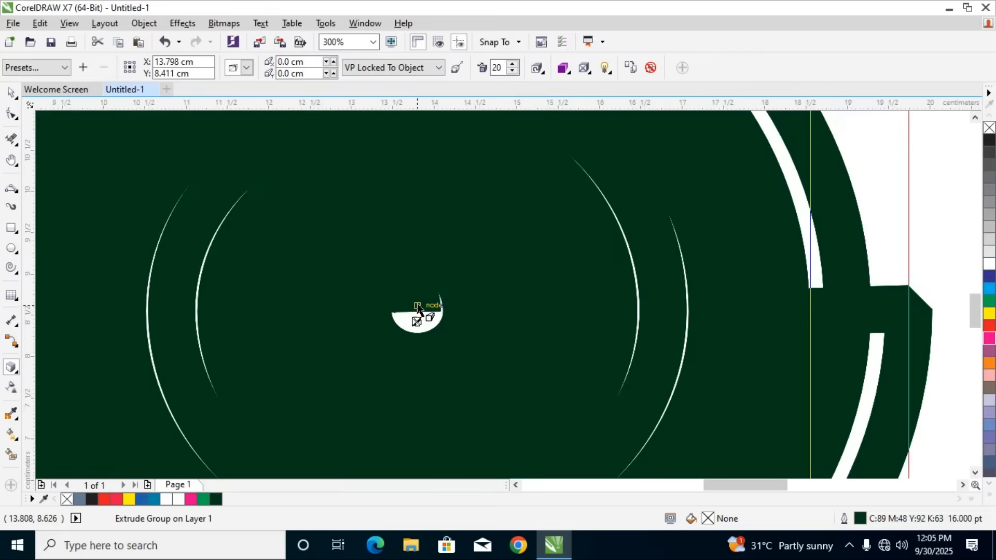
pyautogui.scroll(-10, 419, 309)
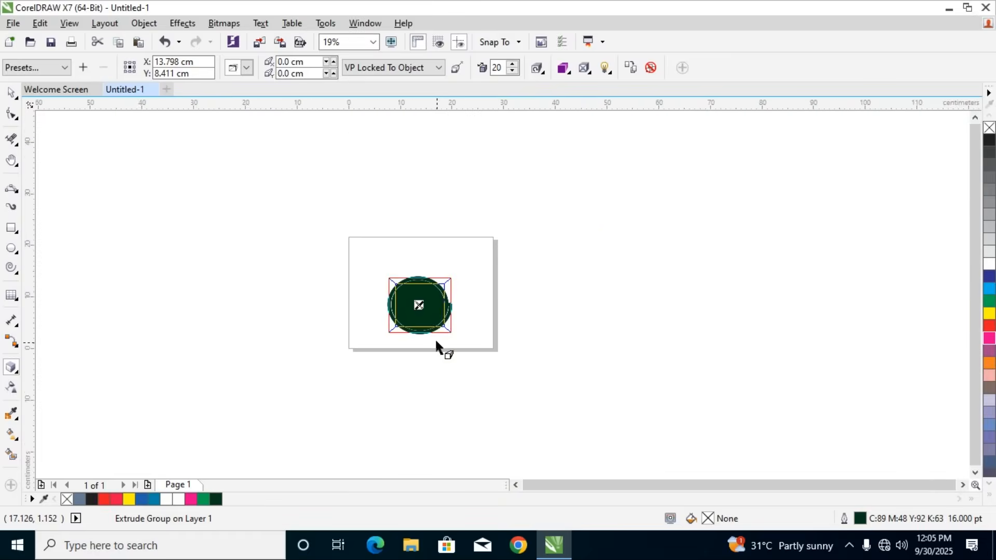
pyautogui.scroll(2, 437, 324)
pyautogui.scroll(2, 421, 306)
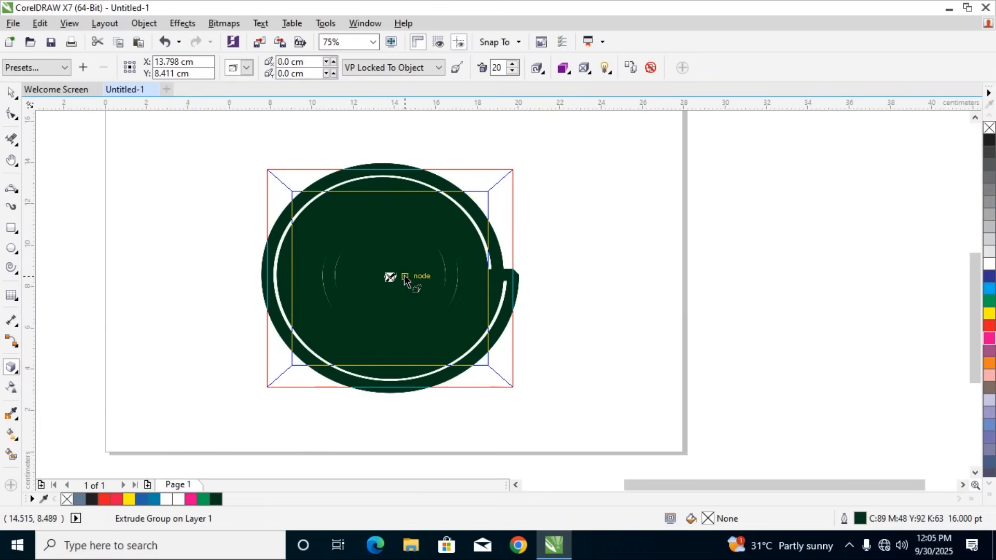
pyautogui.scroll(1, 405, 275)
pyautogui.moveTo(375, 277); pyautogui.dragTo(384, 274)
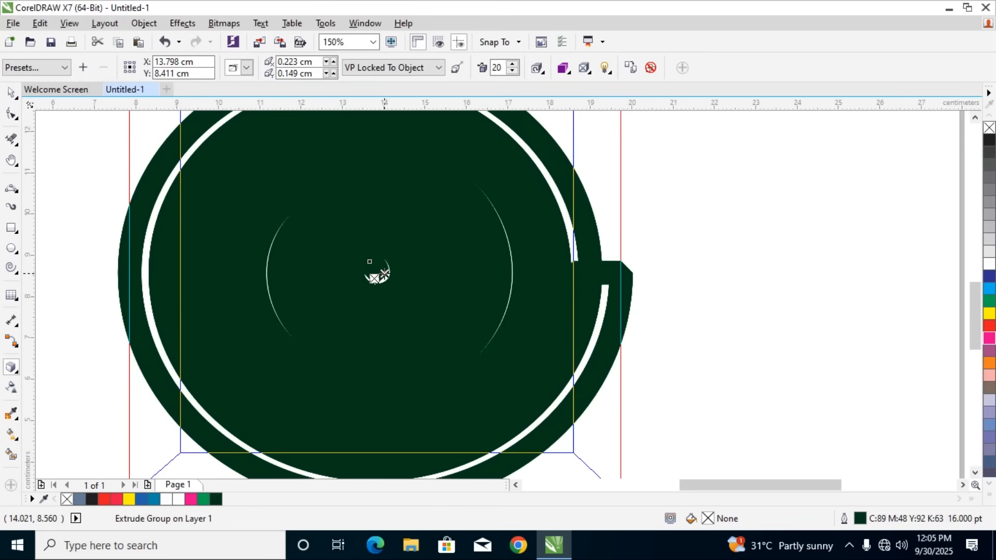
pyautogui.press('super')
pyautogui.click(686, 319)
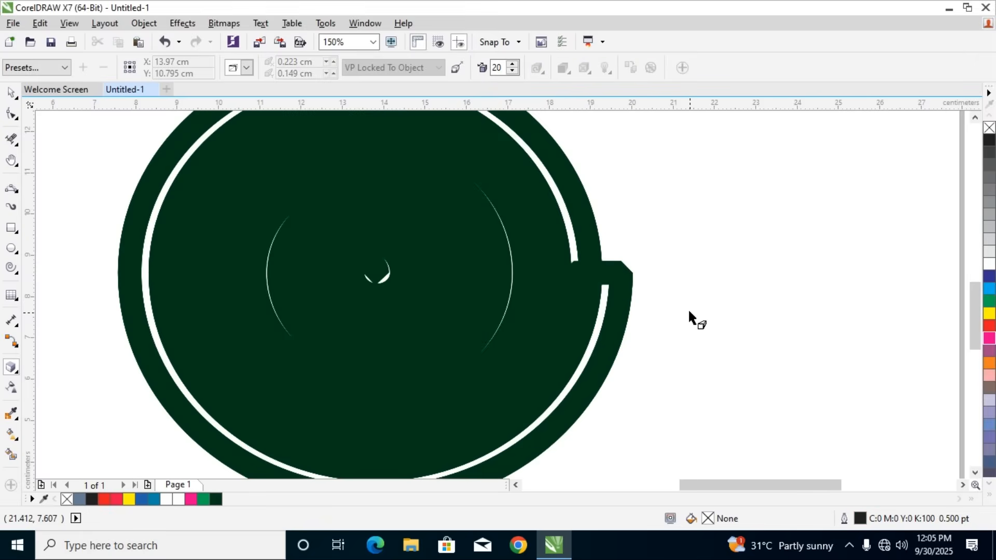
pyautogui.hotkey('ctrl', 'z')
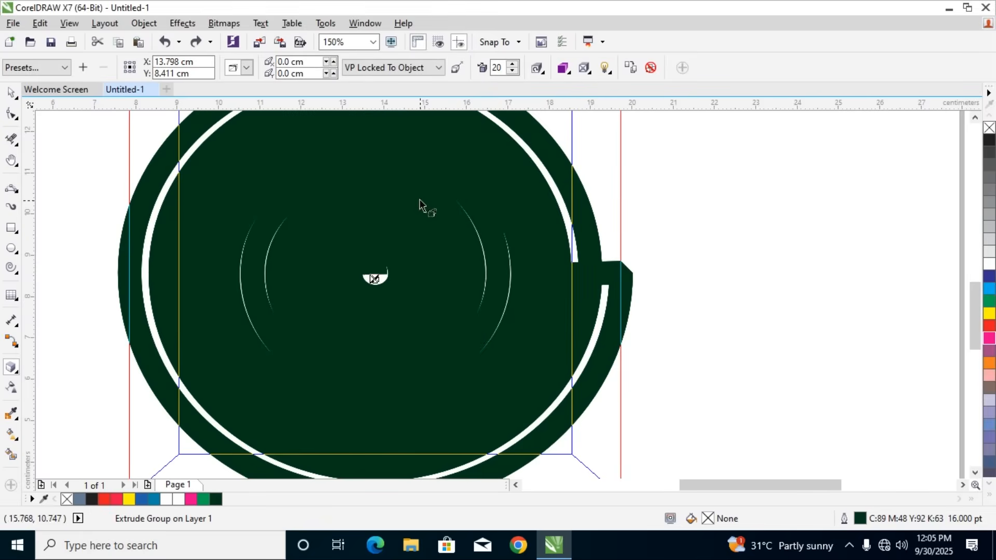
# Rotate the spiral extrusion in 3D so that its front face tilts back
pyautogui.click(584, 68)
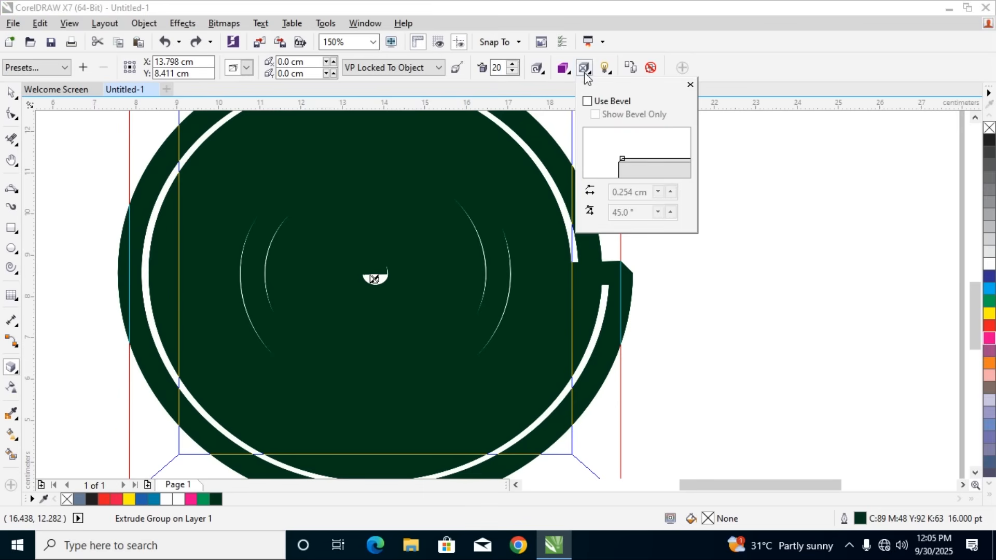
pyautogui.click(539, 70)
pyautogui.moveTo(569, 109); pyautogui.dragTo(586, 132)
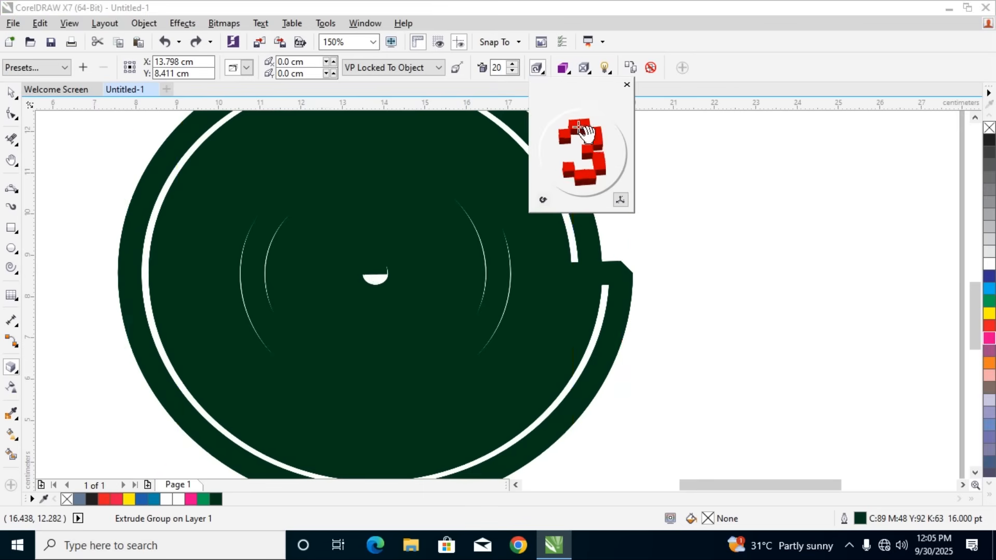
pyautogui.scroll(-4, 347, 235)
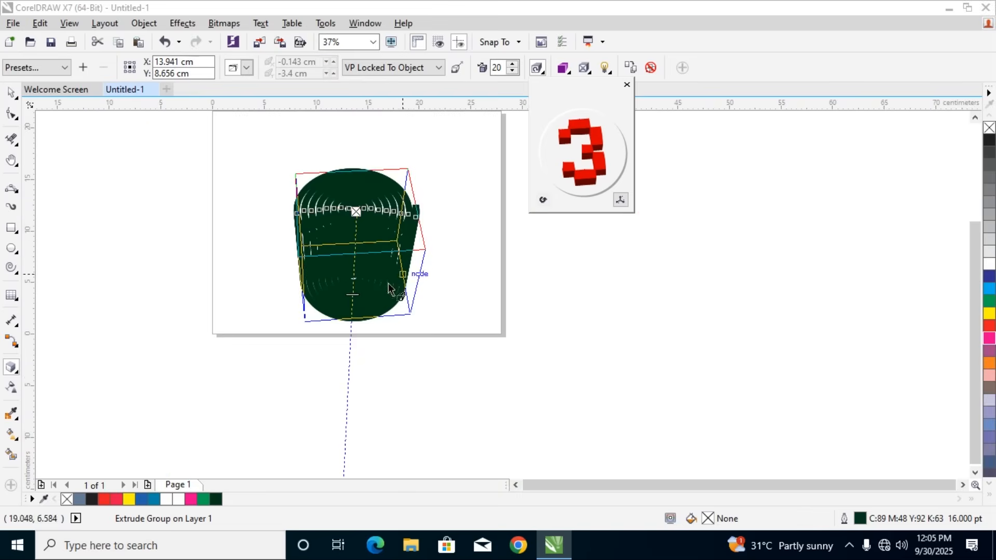
# Reduce the spiral extrusion's depth to 1, trying a depth of 12 in between
pyautogui.click(354, 297)
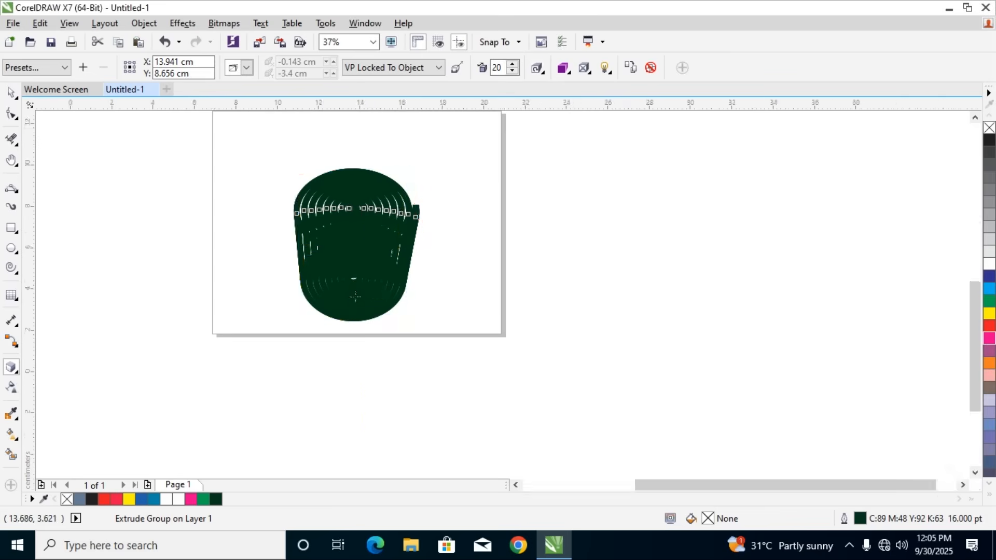
pyautogui.scroll(4, 348, 296)
pyautogui.moveTo(349, 288); pyautogui.dragTo(373, 154)
pyautogui.scroll(-2, 351, 169)
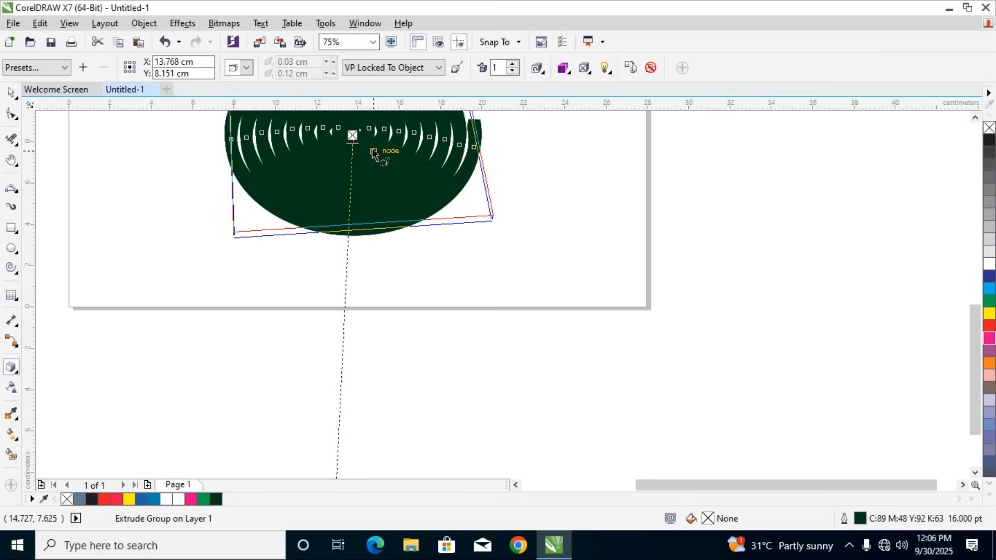
pyautogui.scroll(2, 373, 154)
pyautogui.scroll(-2, 373, 155)
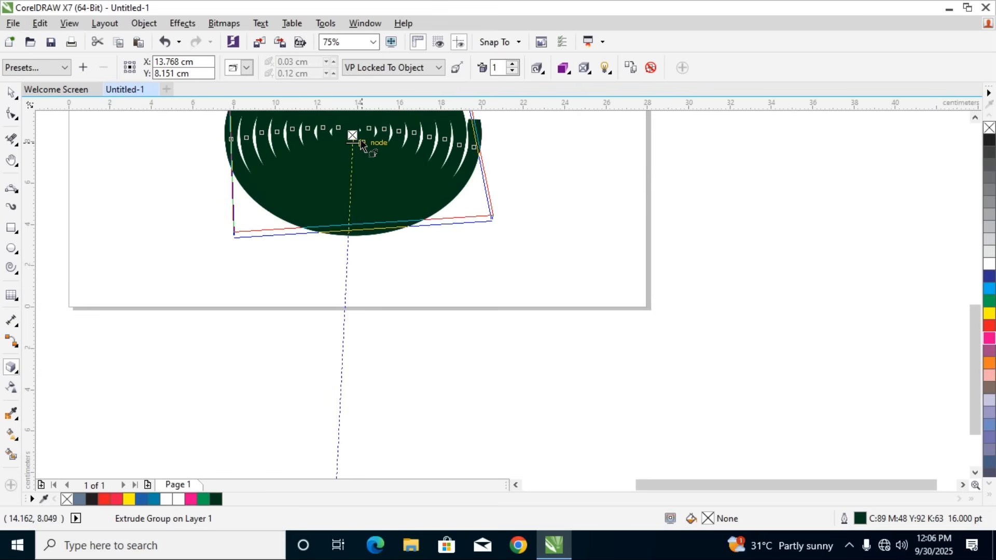
pyautogui.moveTo(352, 136)
pyautogui.mouseDown()
pyautogui.moveTo(357, 127)
pyautogui.moveTo(349, 189)
pyautogui.mouseUp()
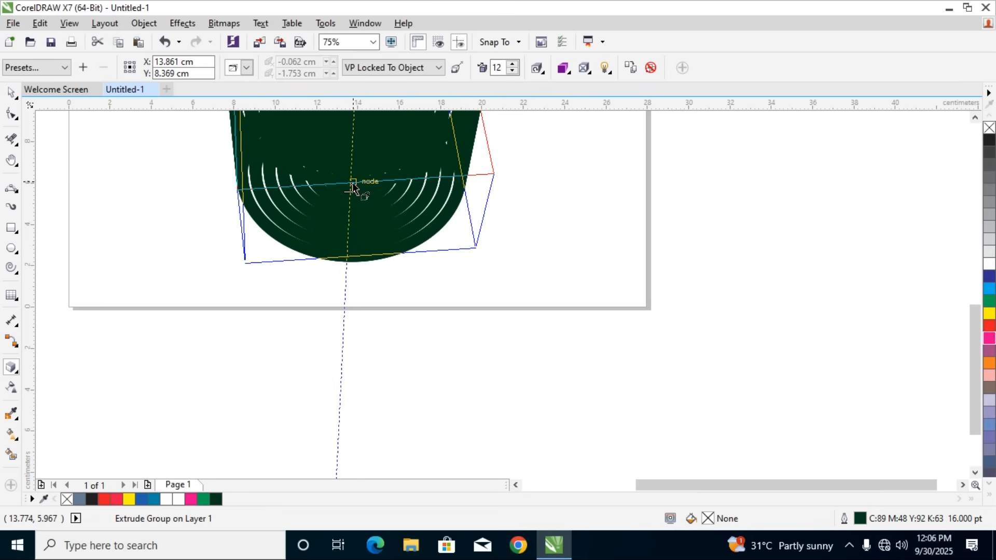
pyautogui.moveTo(350, 190); pyautogui.dragTo(352, 138)
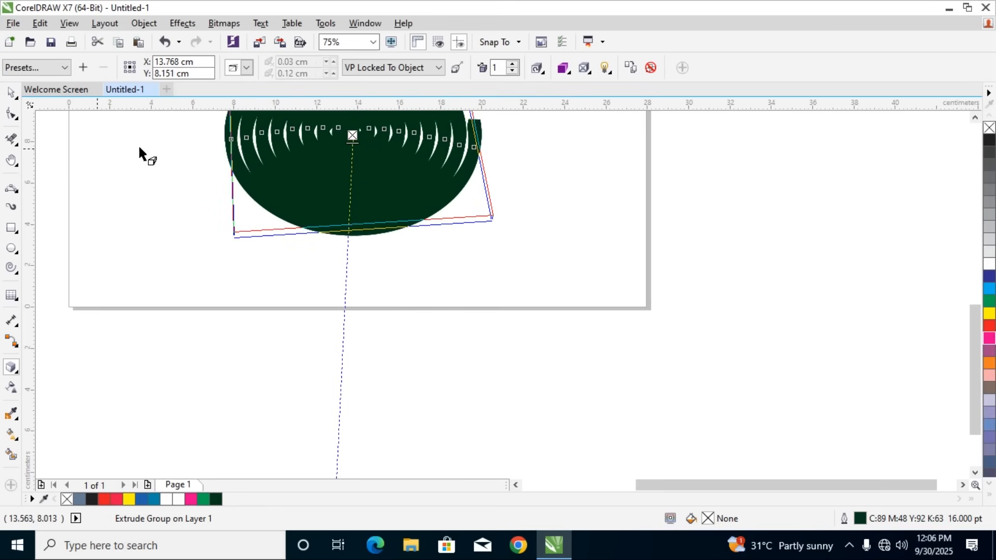
# Move the extruded spiral to about X 13.277, Y 6.352 cm and set its outline width to 8.0 pt
pyautogui.click(11, 92)
pyautogui.click(594, 221)
pyautogui.moveTo(356, 187); pyautogui.dragTo(361, 260)
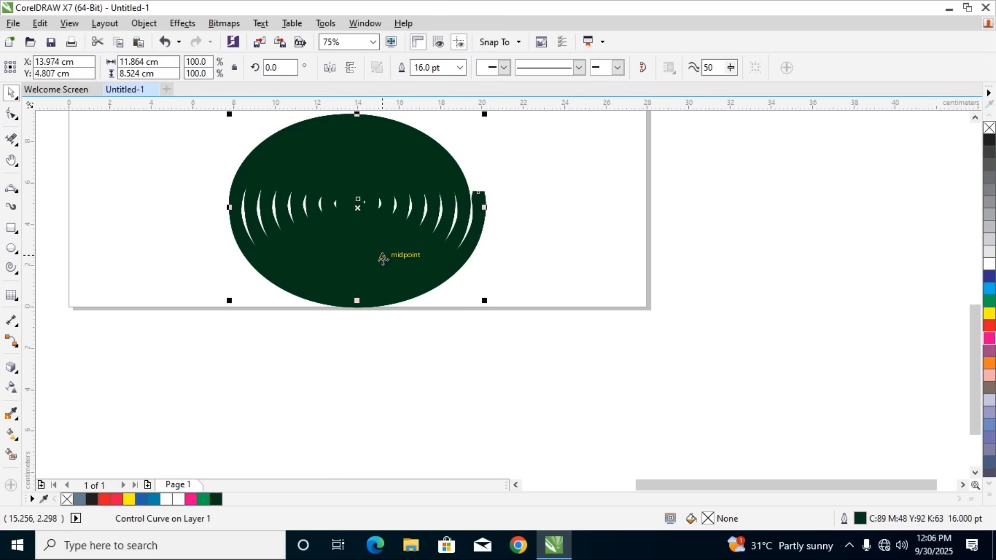
pyautogui.scroll(-1, 402, 245)
pyautogui.moveTo(400, 232); pyautogui.dragTo(393, 214)
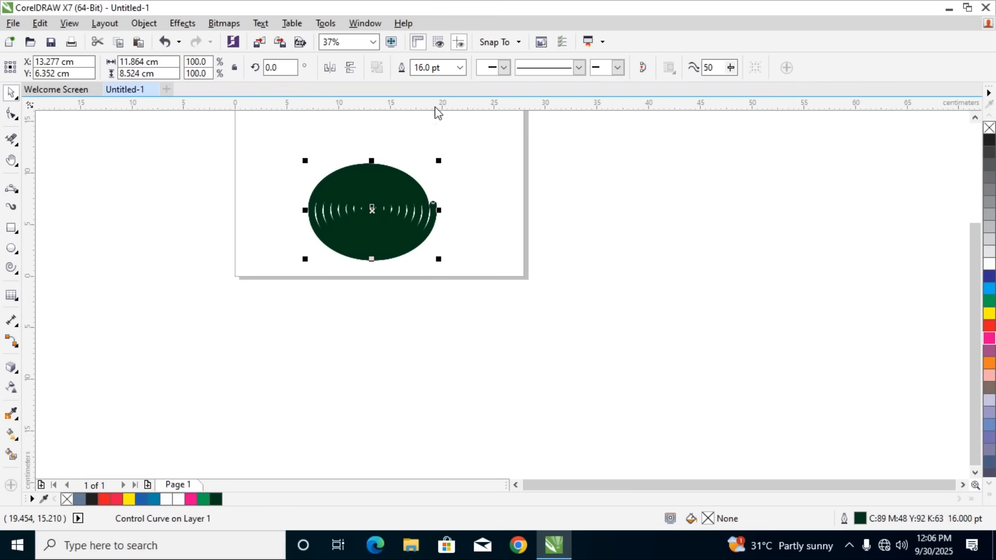
pyautogui.click(459, 68)
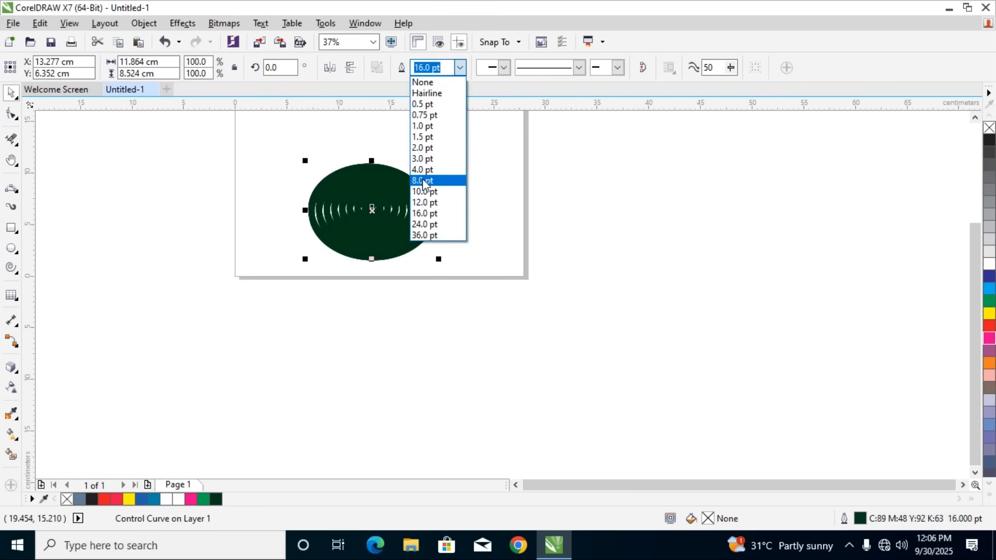
pyautogui.click(422, 178)
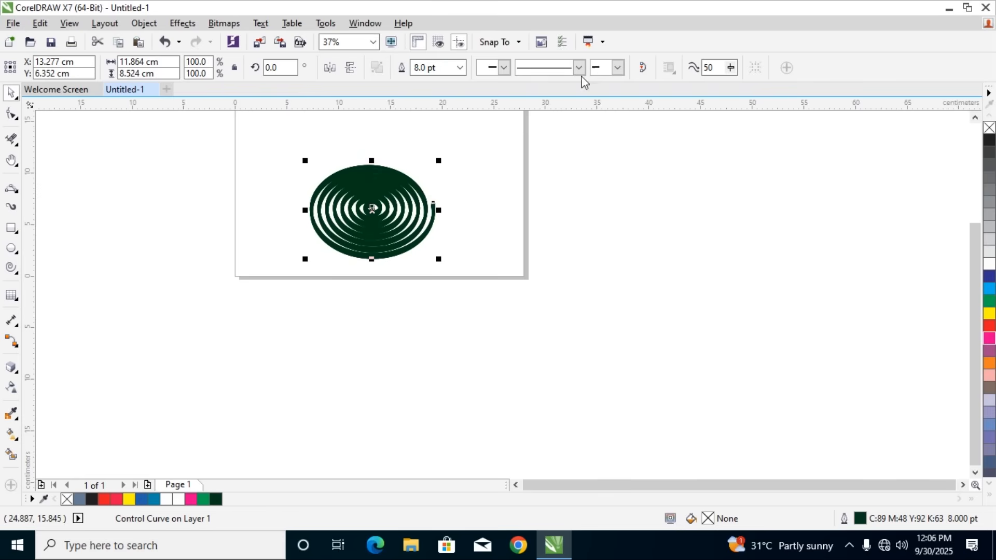
# Rotate the spiral's extrusion in 3D in several directions until its rings face nearly frontward
pyautogui.click(10, 368)
pyautogui.click(12, 370)
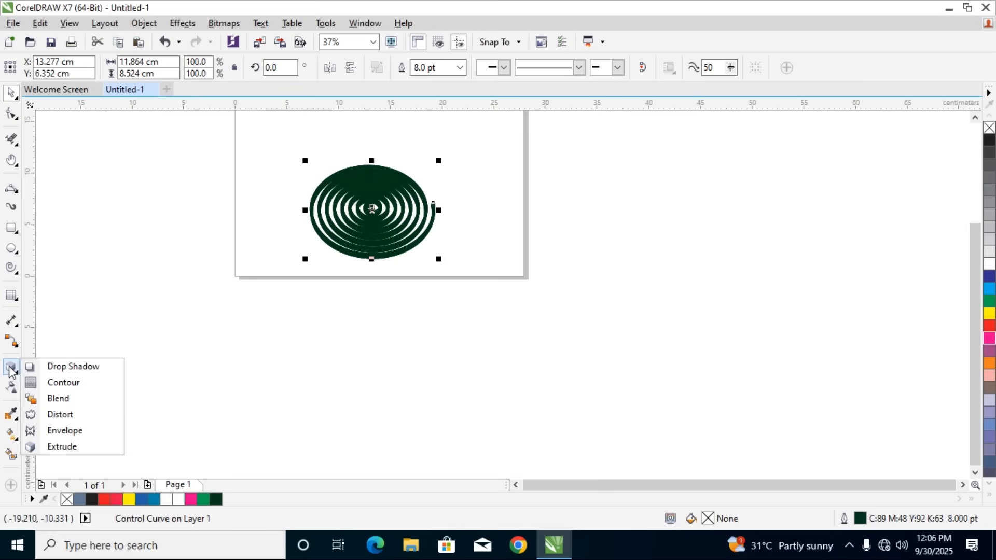
pyautogui.click(63, 446)
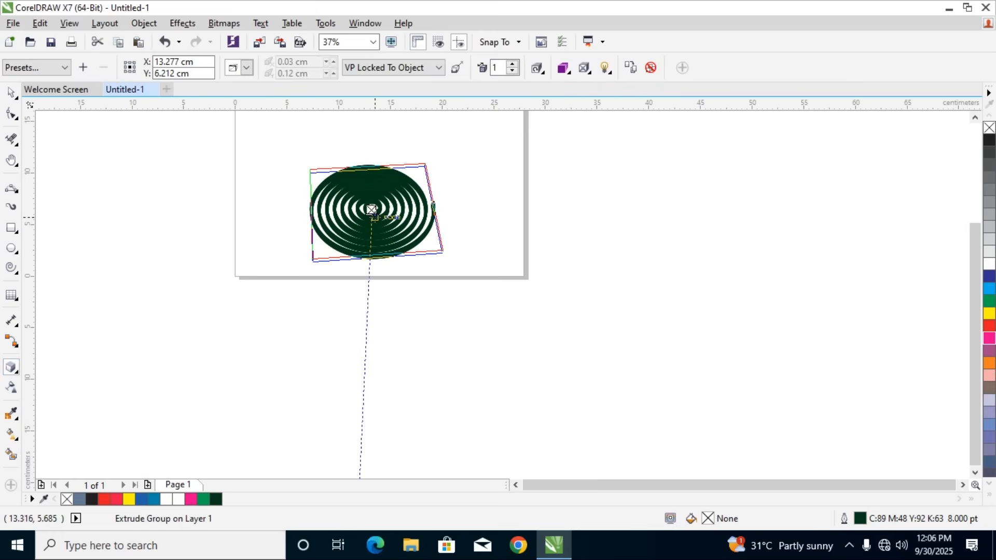
pyautogui.scroll(2, 371, 209)
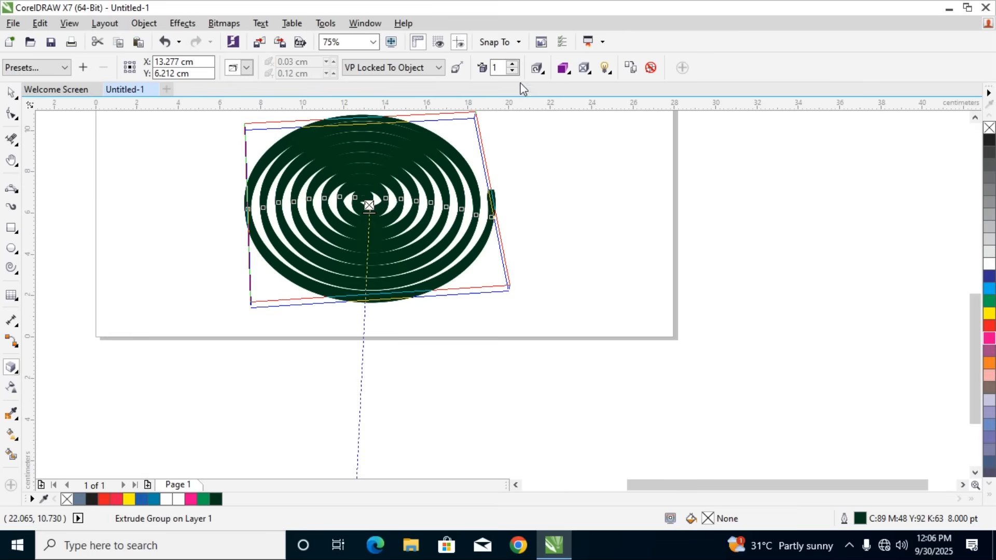
pyautogui.click(537, 68)
pyautogui.moveTo(577, 139); pyautogui.dragTo(595, 177)
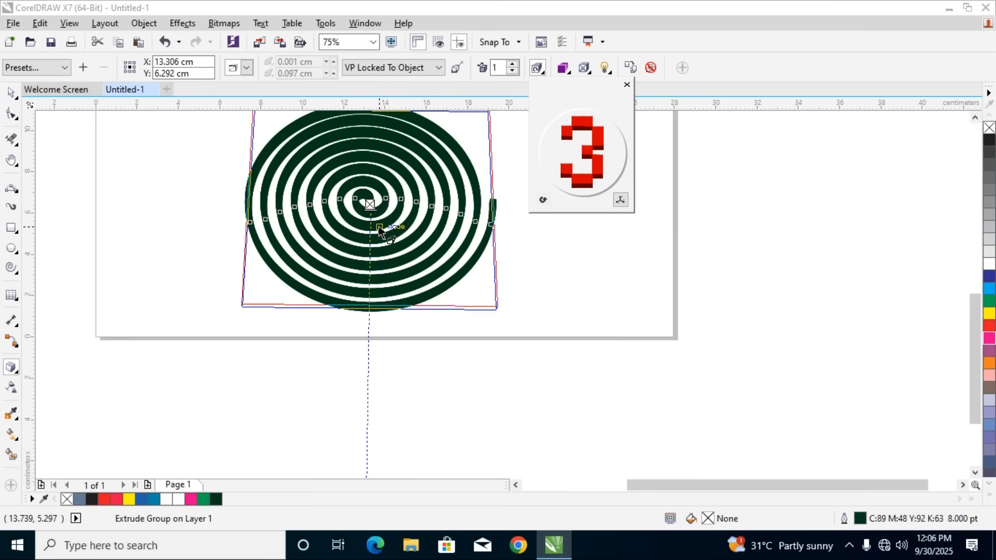
pyautogui.moveTo(599, 160)
pyautogui.mouseDown()
pyautogui.moveTo(586, 149)
pyautogui.moveTo(576, 159)
pyautogui.moveTo(594, 150)
pyautogui.moveTo(582, 154)
pyautogui.mouseUp()
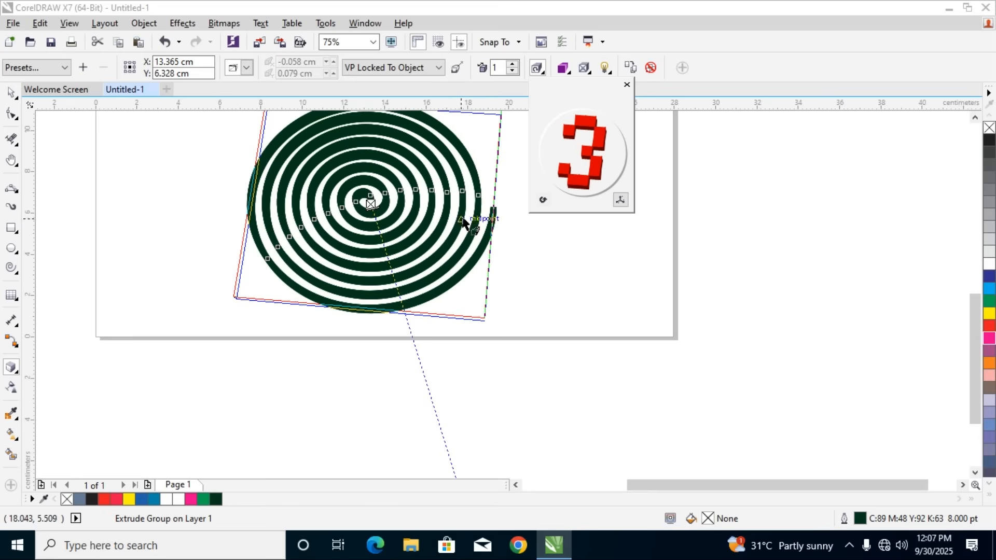
pyautogui.moveTo(591, 189)
pyautogui.mouseDown()
pyautogui.moveTo(588, 181)
pyautogui.moveTo(601, 186)
pyautogui.mouseUp()
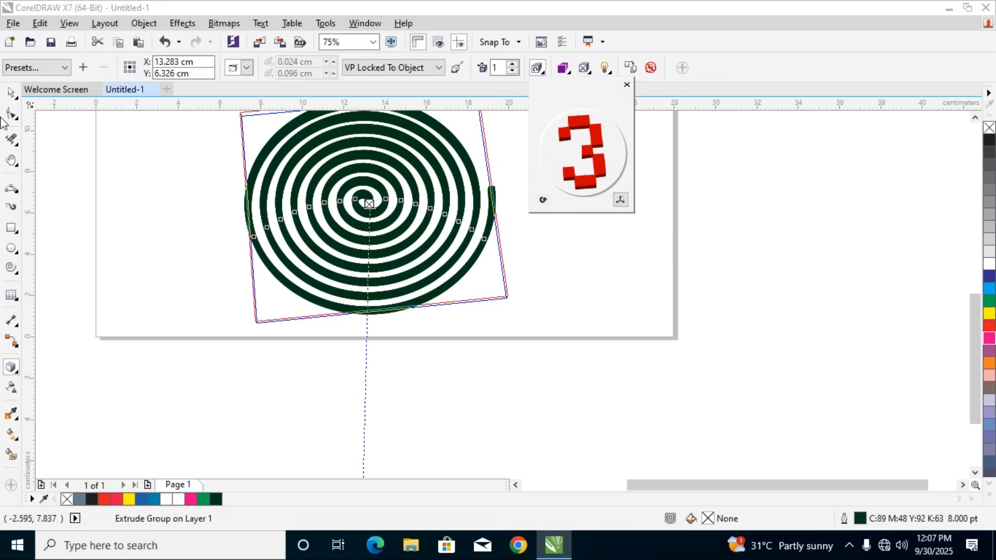
pyautogui.click(11, 93)
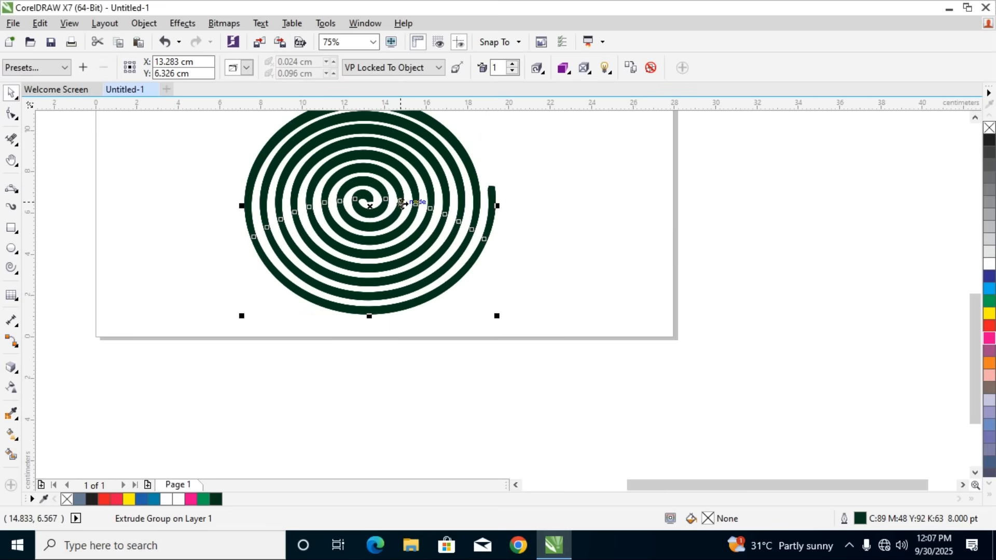
# Try outline widths of 16.0 pt and 12.0 pt on the spiral's control curve, and settle on 15.0 pt
pyautogui.scroll(-2, 402, 202)
pyautogui.scroll(2, 401, 168)
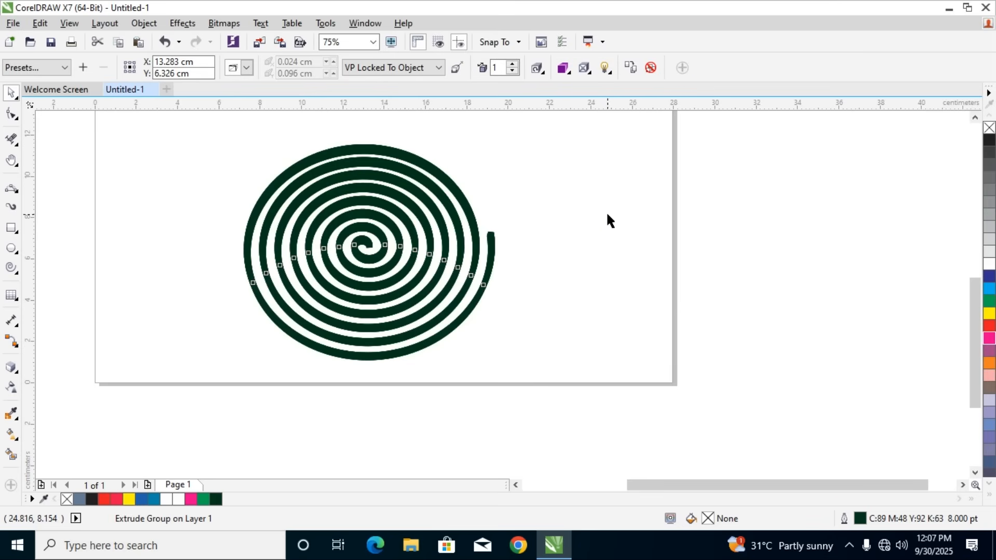
pyautogui.click(607, 214)
pyautogui.click(472, 216)
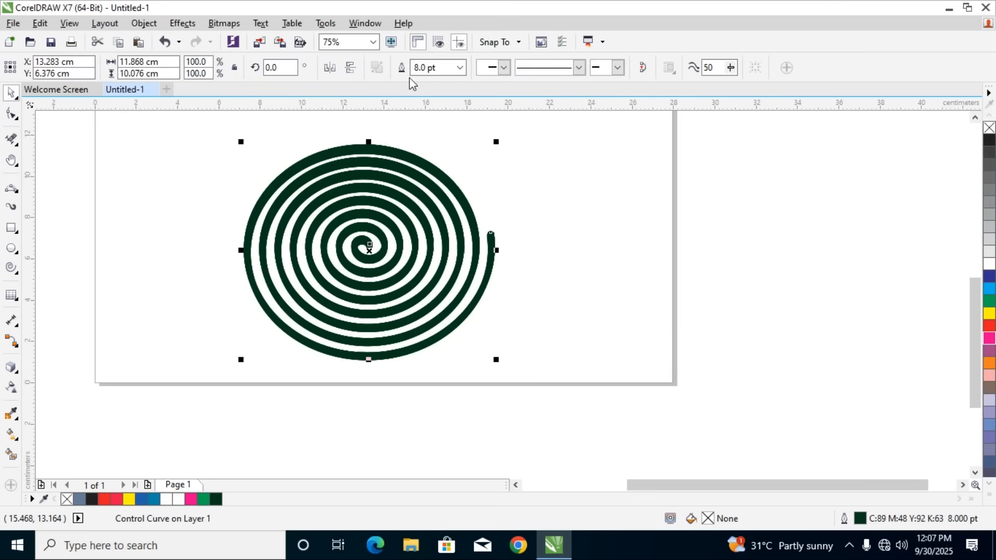
pyautogui.click(460, 68)
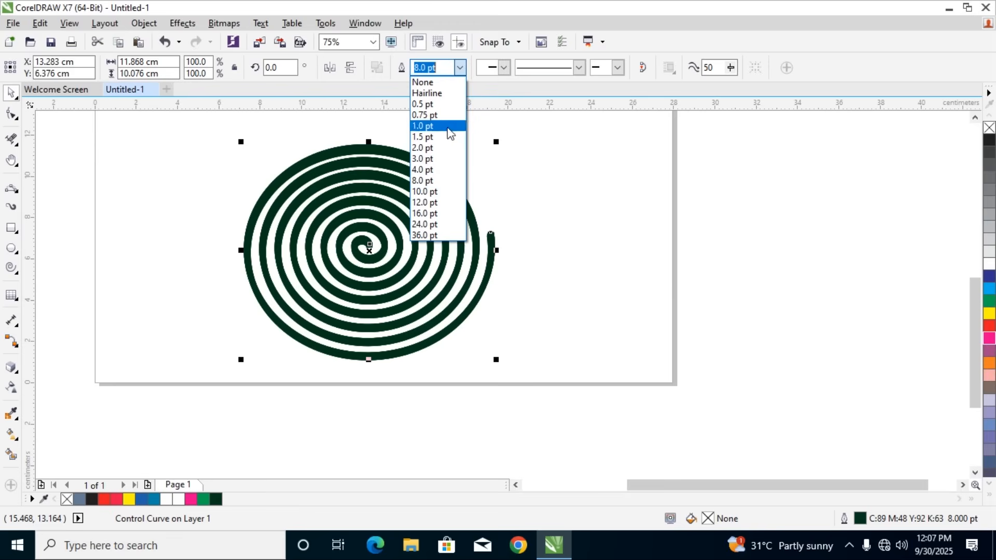
pyautogui.click(443, 213)
pyautogui.click(558, 209)
pyautogui.click(433, 204)
pyautogui.click(459, 68)
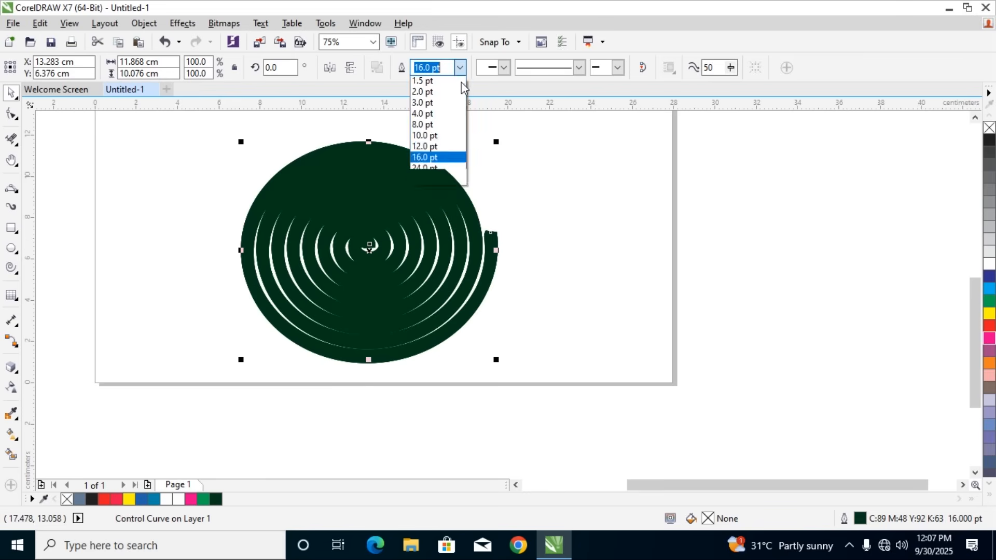
pyautogui.click(436, 203)
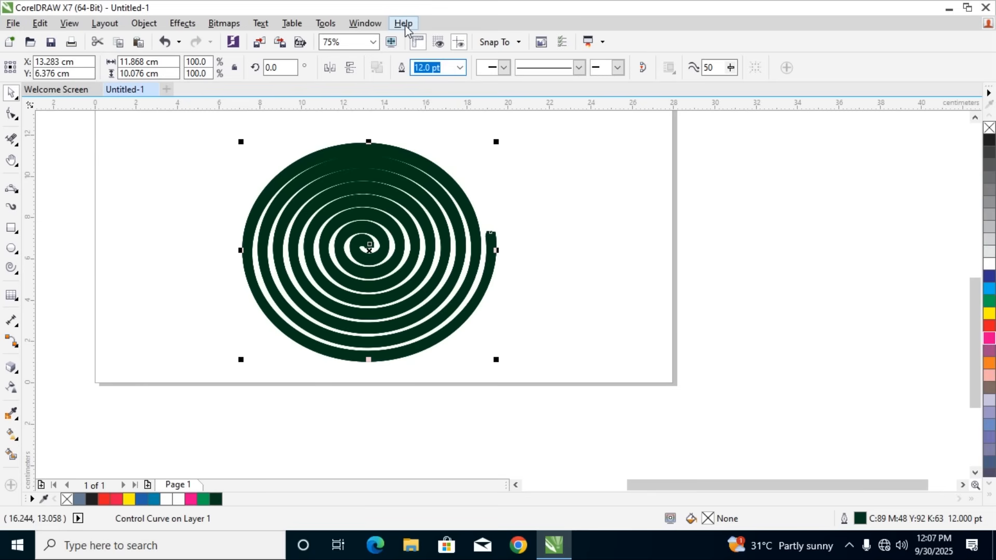
pyautogui.write('15')
pyautogui.press('Return')
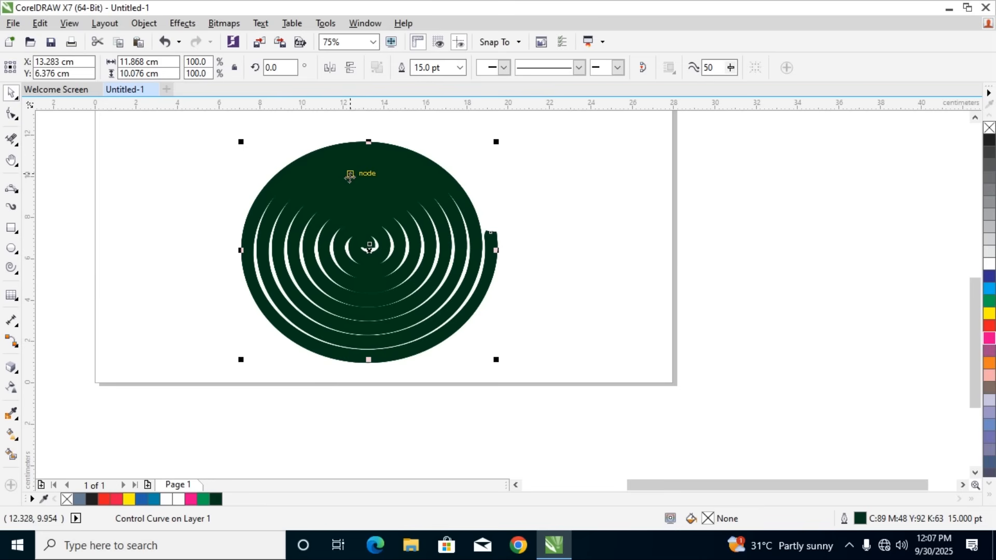
# Adjust the 3D rotation of the 15.0 pt spiral extrusion and select its control curve
pyautogui.click(12, 369)
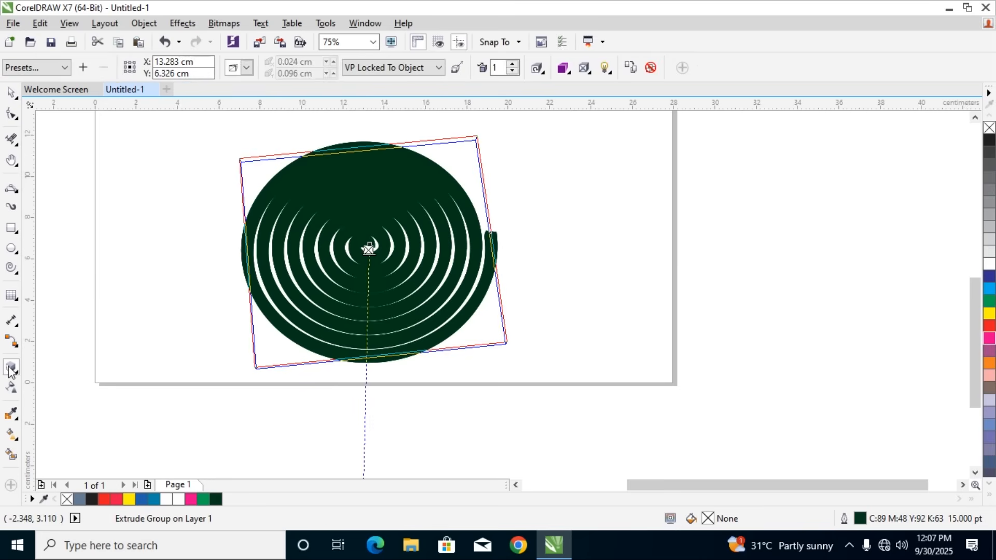
pyautogui.click(536, 67)
pyautogui.moveTo(609, 139); pyautogui.dragTo(591, 191)
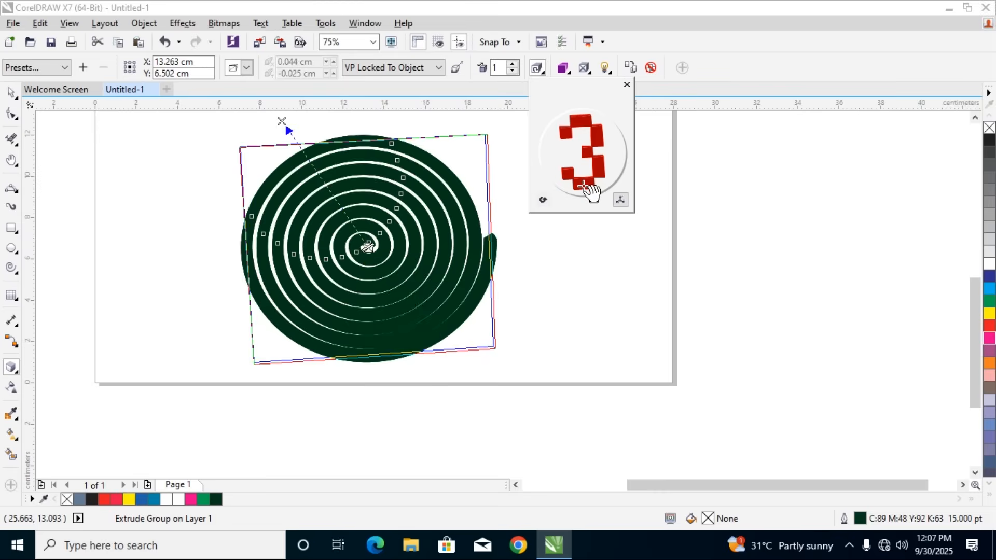
pyautogui.click(11, 92)
pyautogui.click(576, 262)
pyautogui.click(487, 288)
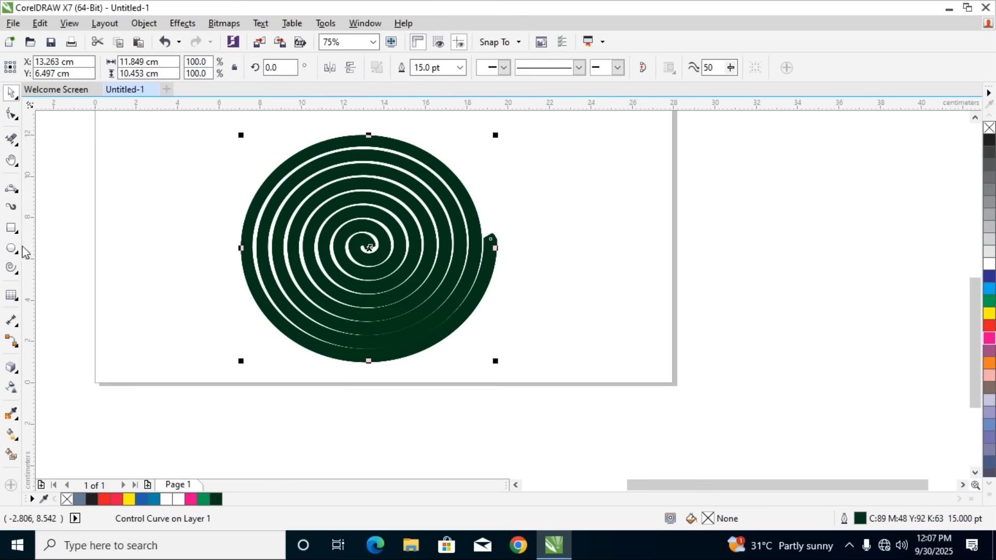
# Try sketching a small polyline about 0.16 by 0.39 cm at the spiral's outer end, and delete it
pyautogui.click(9, 231)
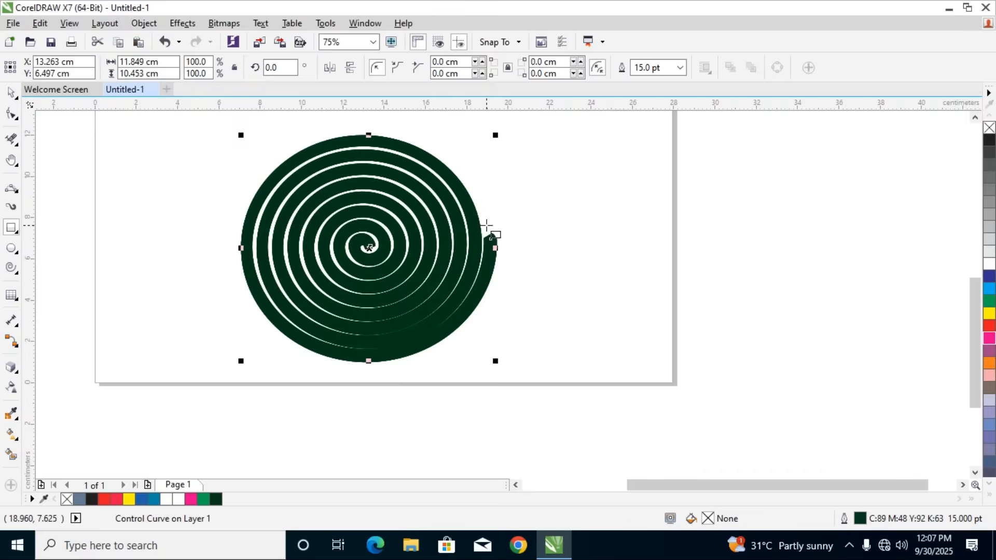
pyautogui.scroll(4, 486, 224)
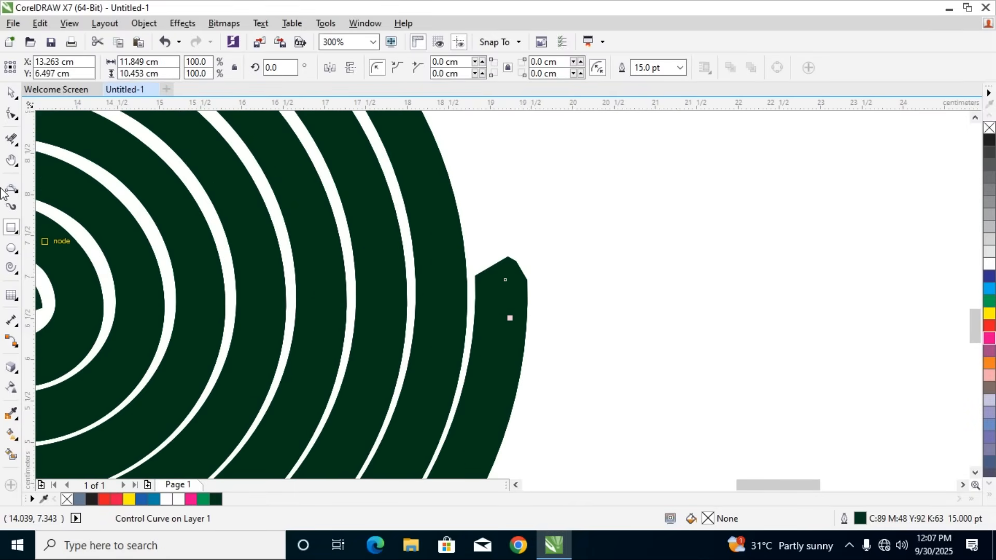
pyautogui.click(12, 192)
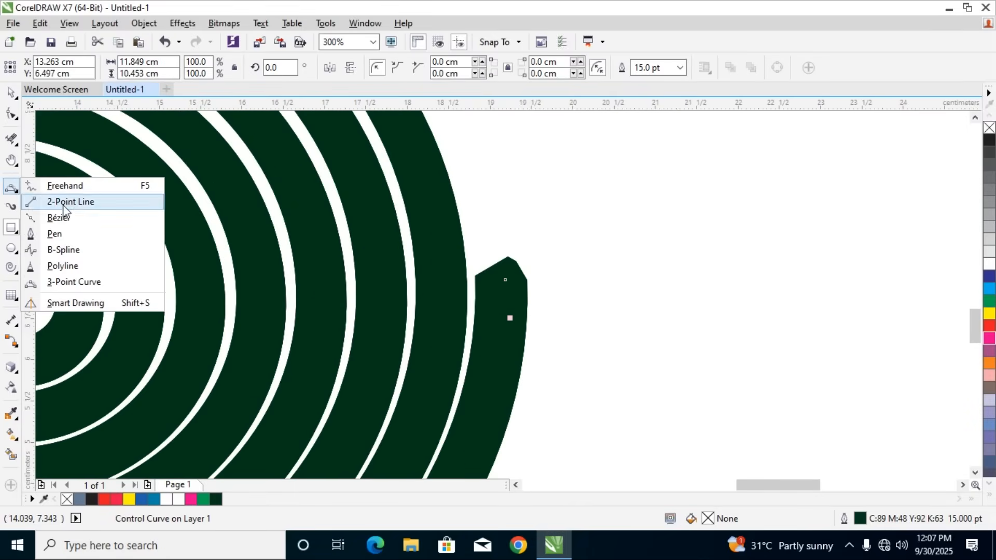
pyautogui.click(57, 202)
pyautogui.click(7, 191)
pyautogui.click(8, 193)
pyautogui.click(8, 195)
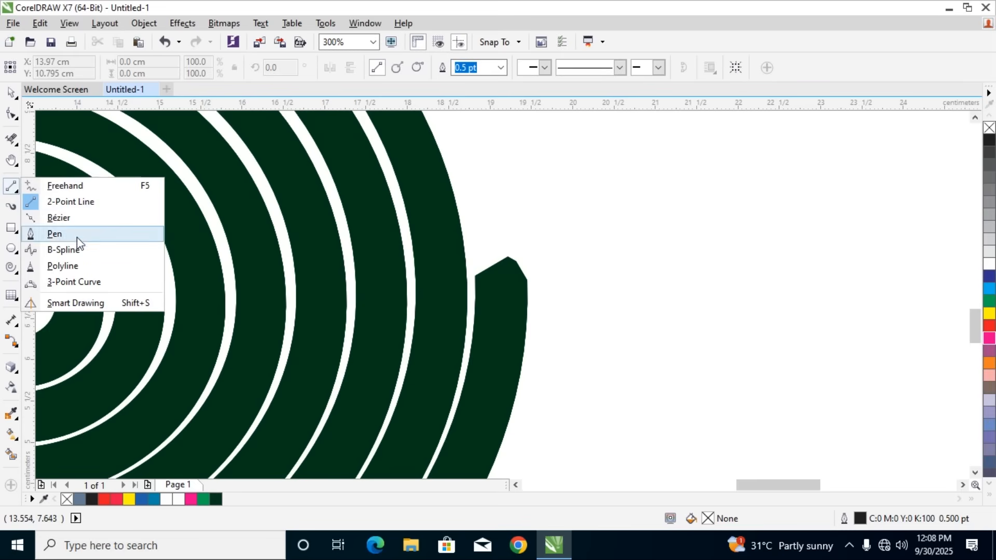
pyautogui.click(72, 266)
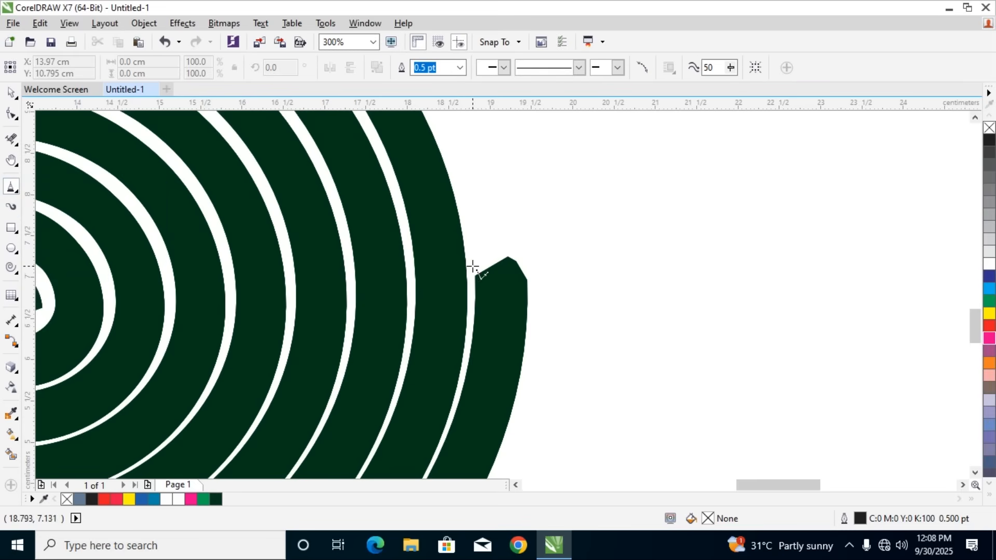
pyautogui.moveTo(475, 268)
pyautogui.mouseDown()
pyautogui.moveTo(468, 241)
pyautogui.moveTo(480, 266)
pyautogui.mouseUp()
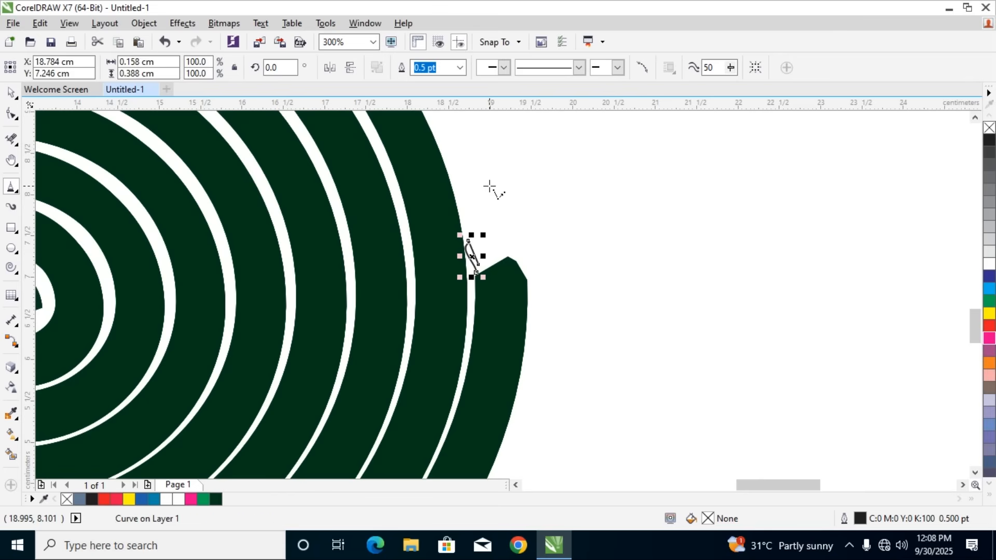
pyautogui.press('Delete')
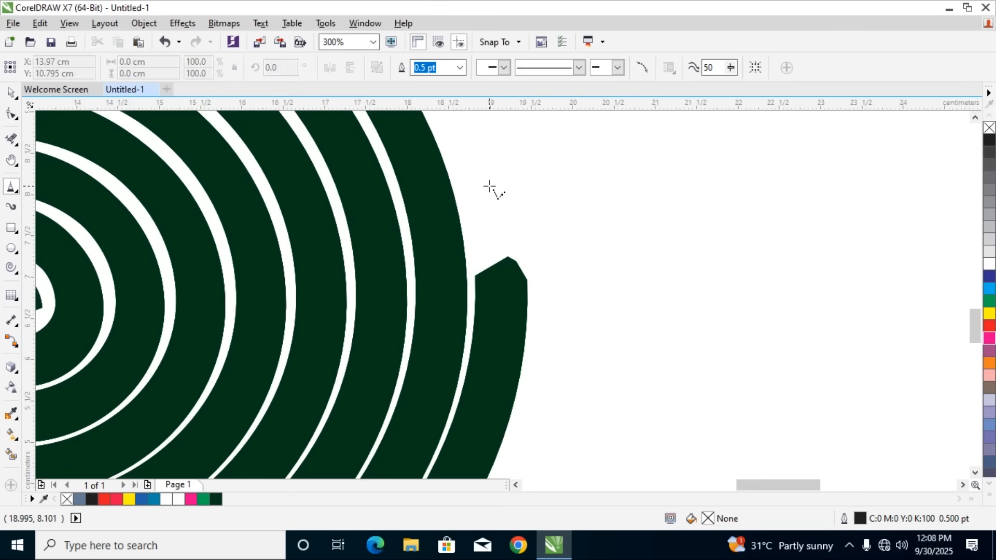
# Draw a small closed quadrilateral about 0.48 by 0.59 cm at the spiral's outer end with the Pen tool
pyautogui.click(18, 194)
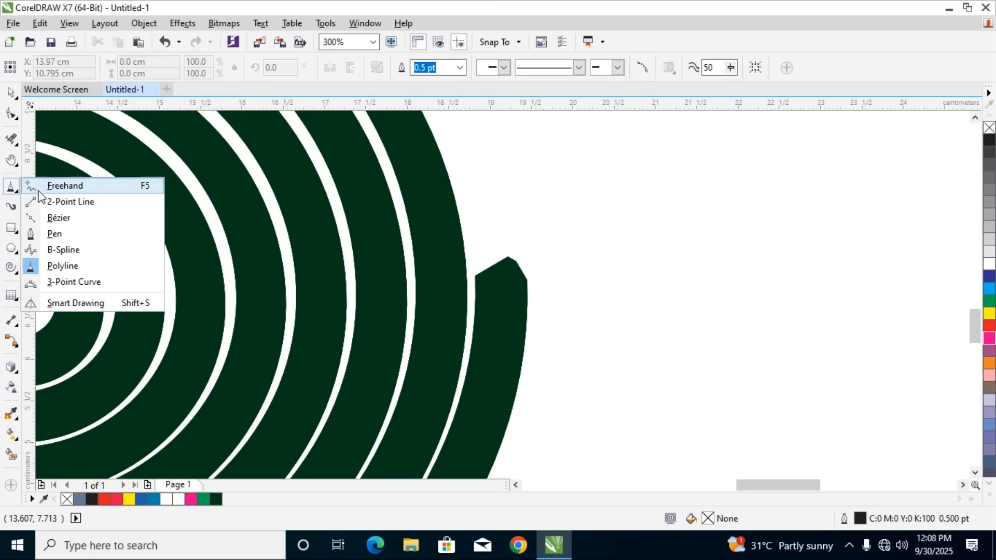
pyautogui.click(57, 232)
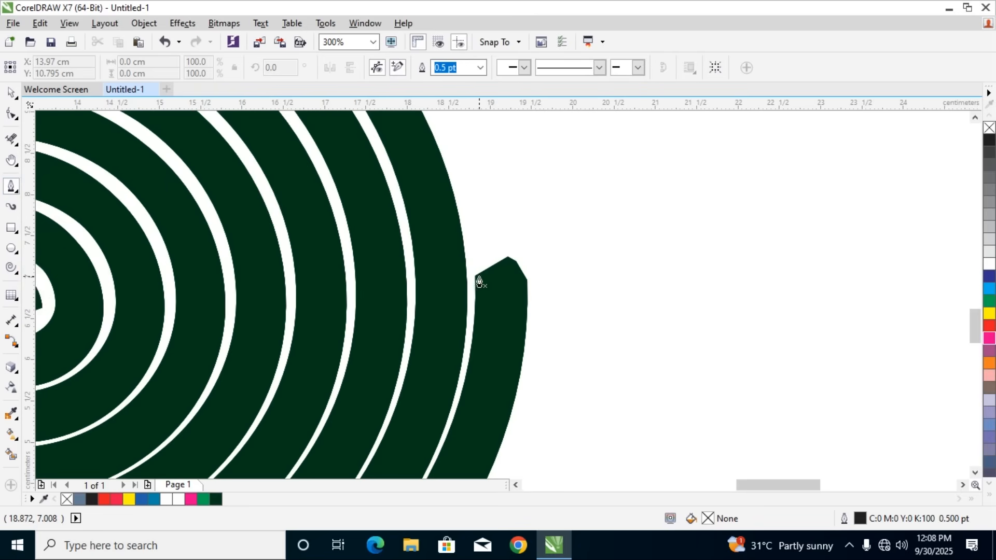
pyautogui.click(469, 237)
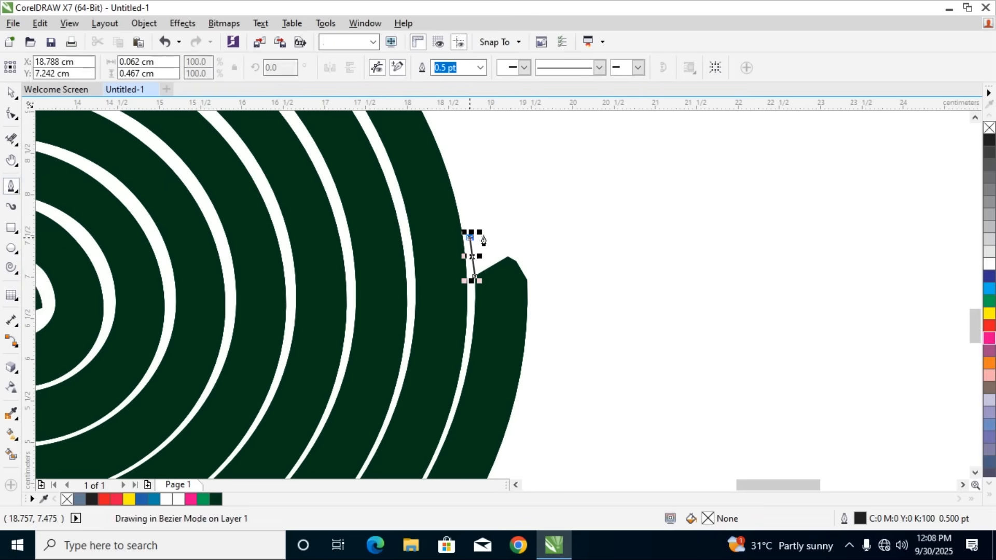
pyautogui.click(499, 228)
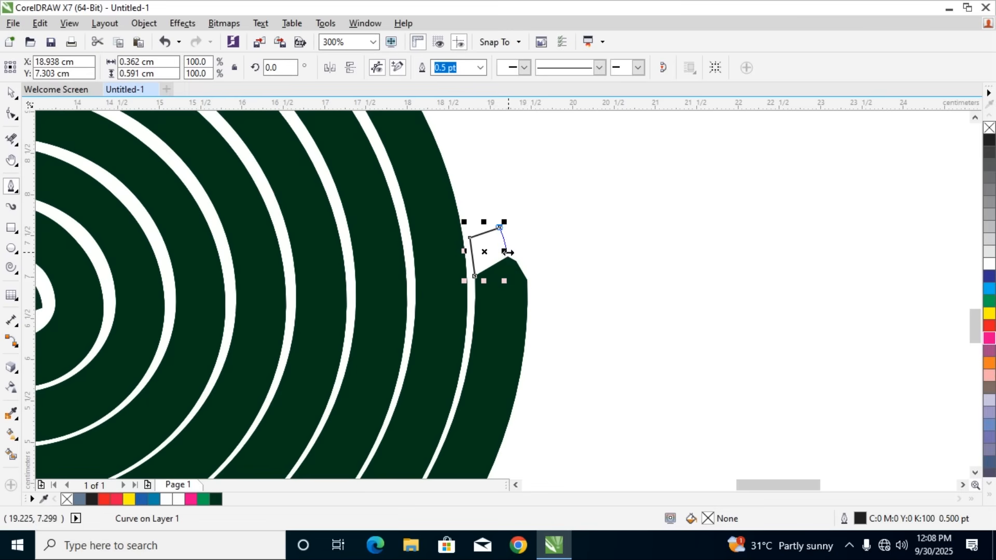
pyautogui.click(509, 261)
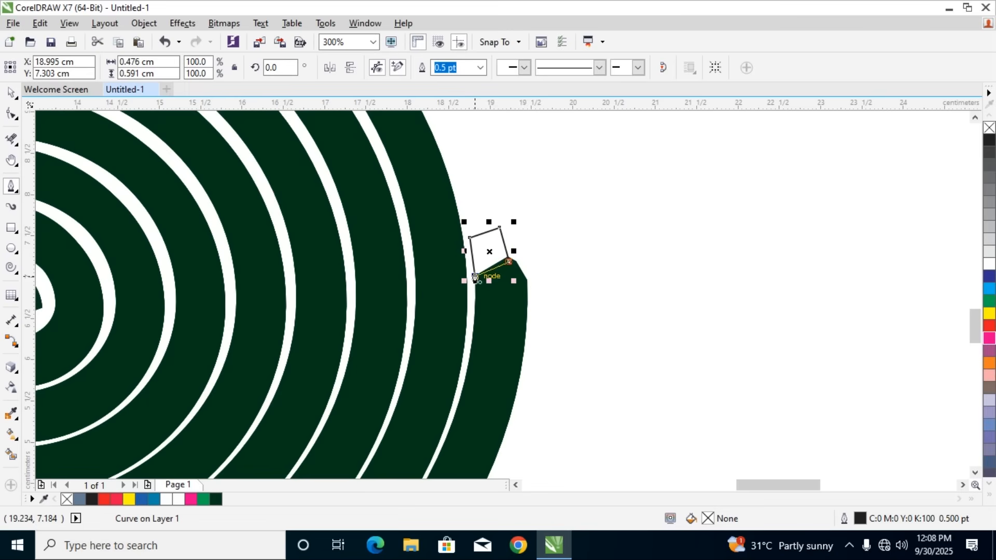
pyautogui.click(473, 279)
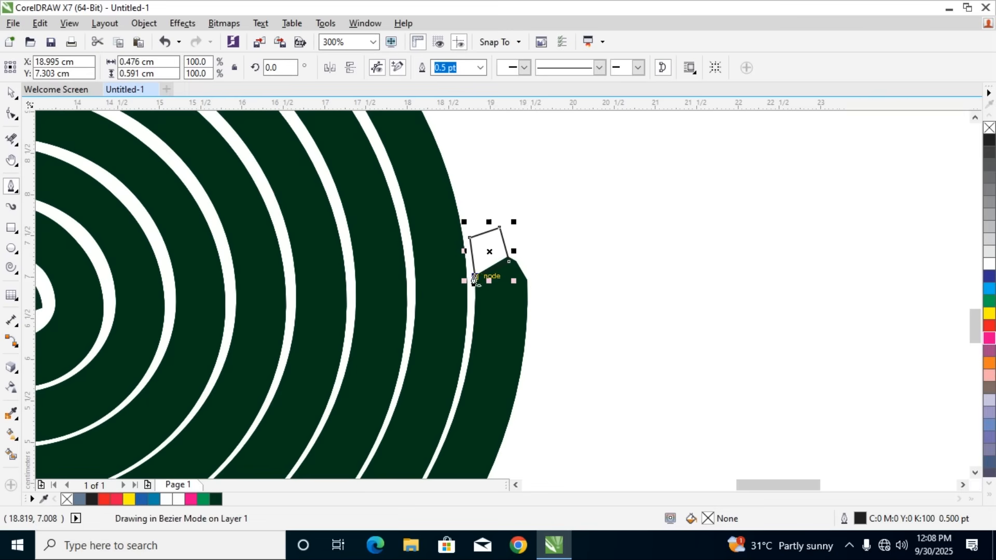
# Give the small quadrilateral a uniform orange fill of C7 M87 Y100 K2, and delete the shape
pyautogui.click(12, 94)
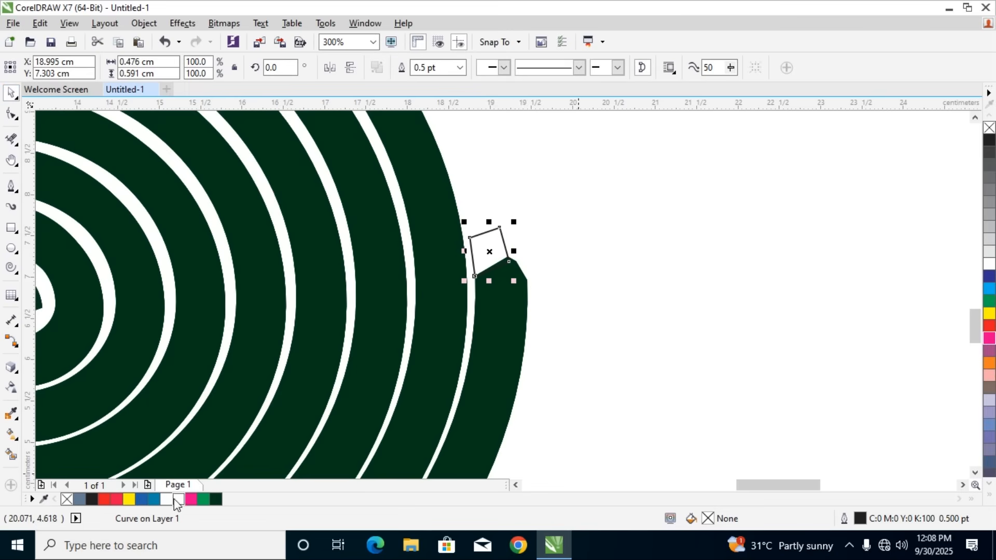
pyautogui.doubleClick(706, 519)
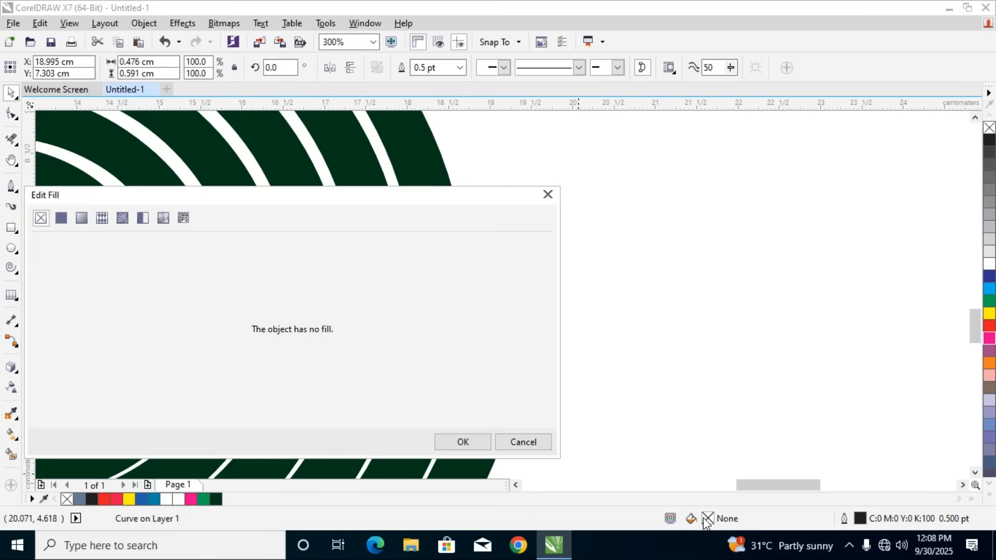
pyautogui.click(67, 224)
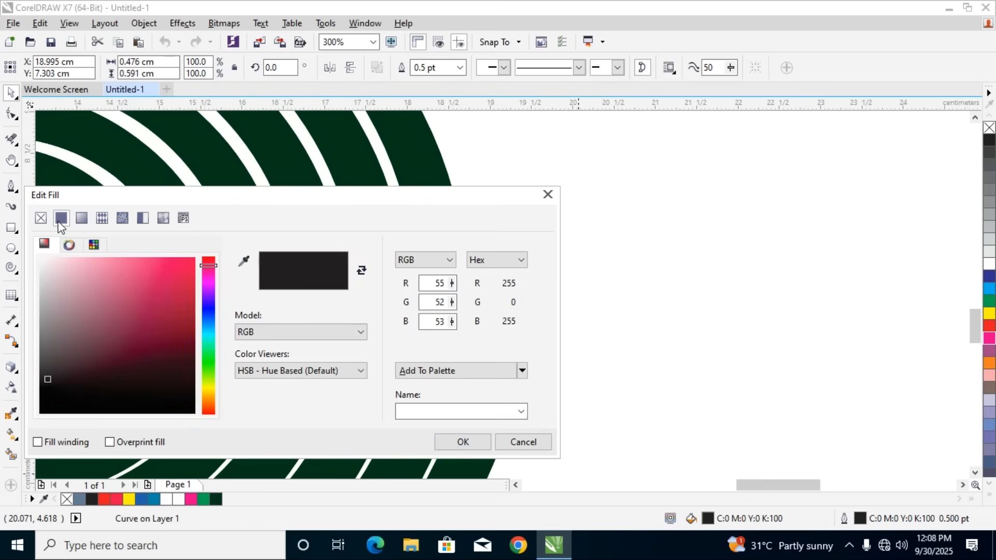
pyautogui.click(209, 405)
pyautogui.click(184, 275)
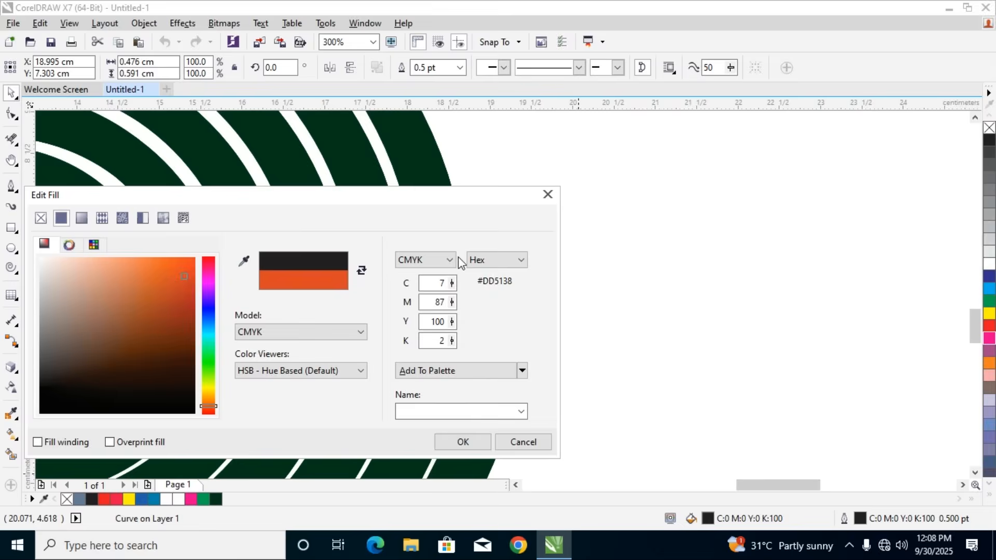
pyautogui.click(459, 441)
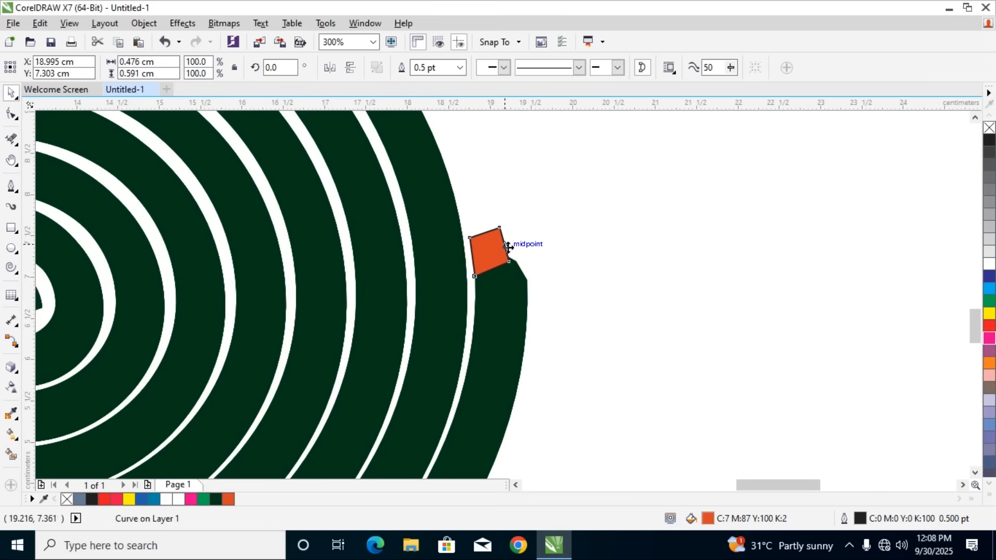
pyautogui.moveTo(512, 241); pyautogui.dragTo(489, 215)
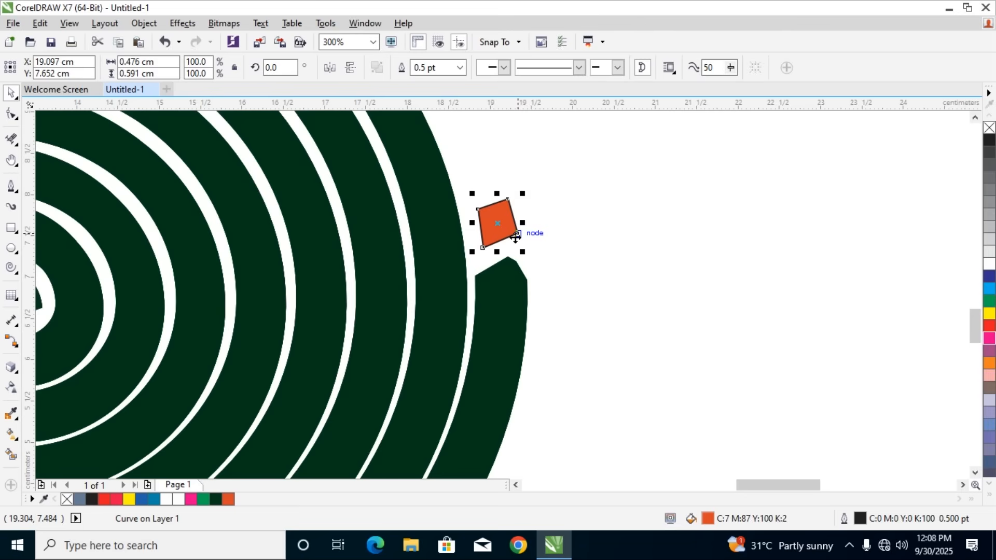
pyautogui.press('Delete')
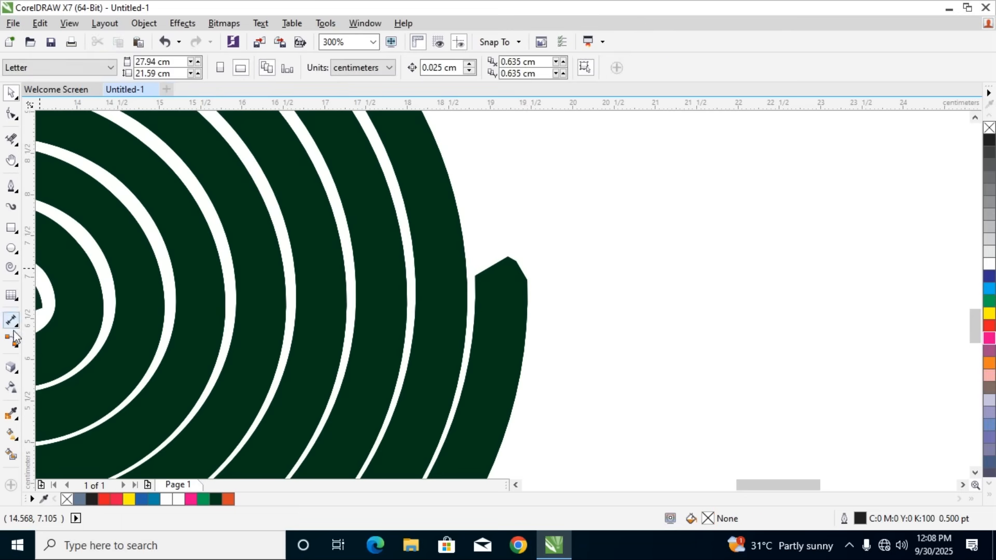
# Try sketching a larger four-sided Pen shape about 0.71 by 1.33 cm at the spiral's outer end, and delete it
pyautogui.click(12, 186)
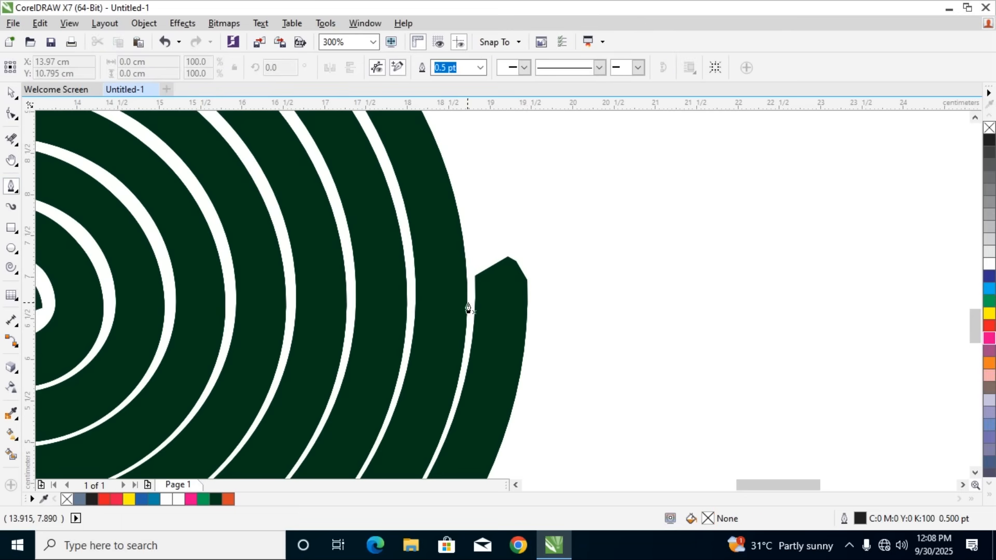
pyautogui.click(475, 279)
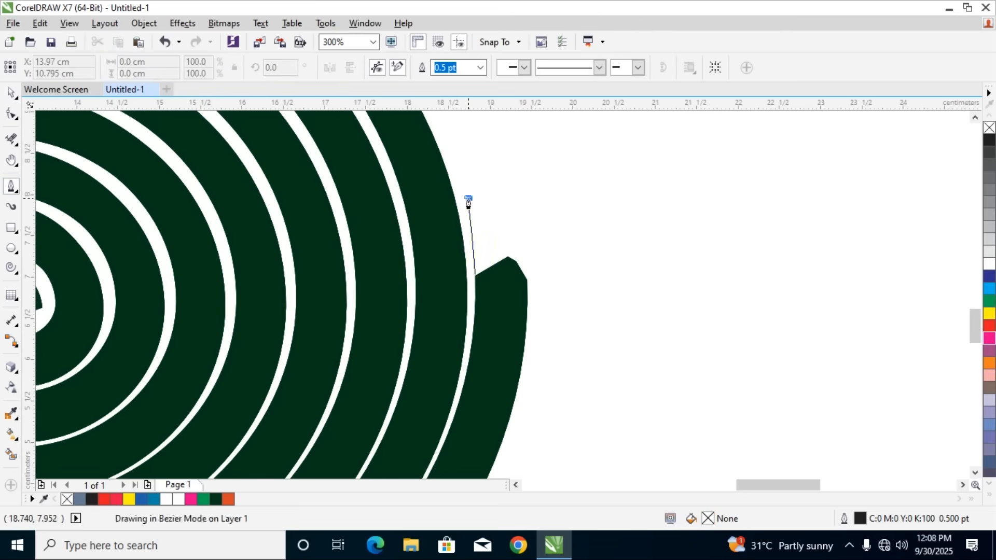
pyautogui.click(468, 197)
pyautogui.click(526, 192)
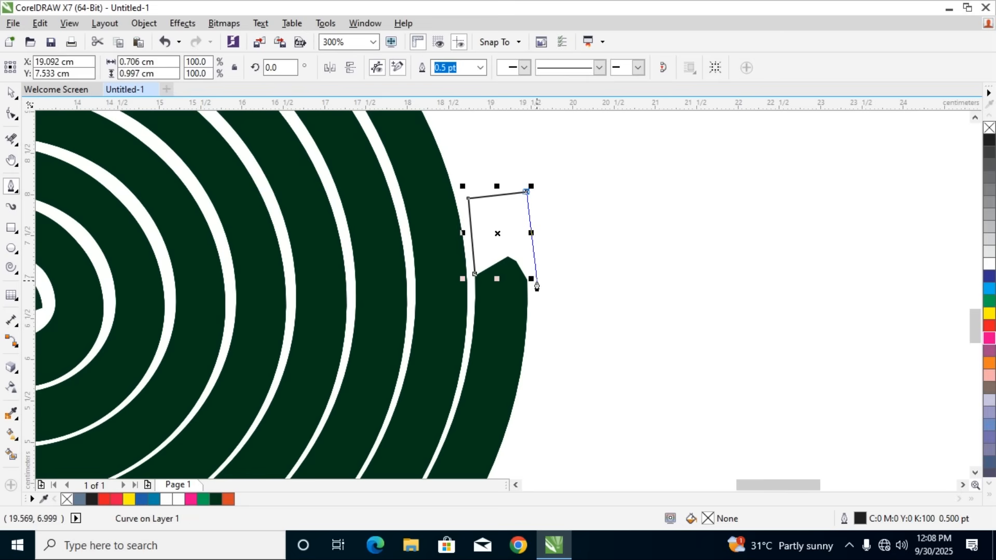
pyautogui.click(527, 301)
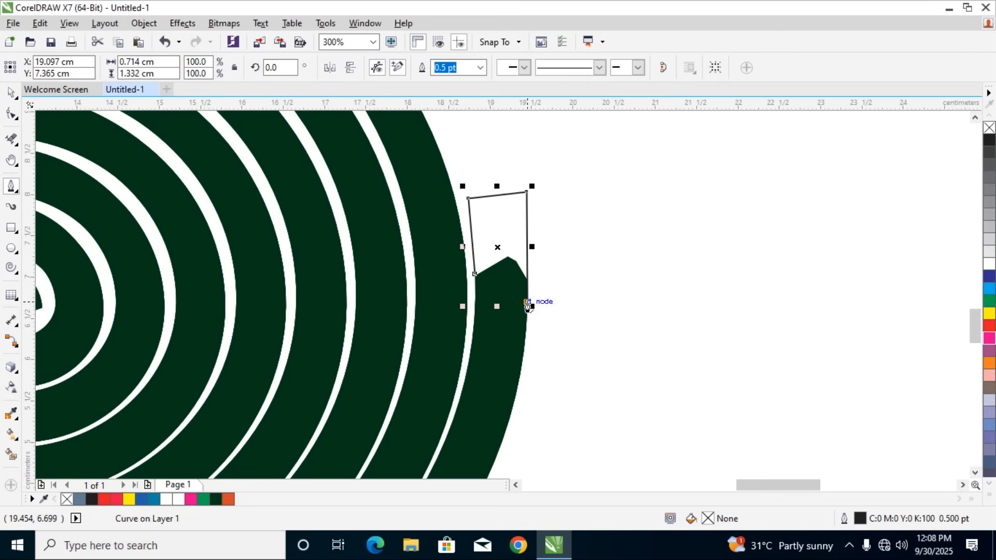
pyautogui.click(475, 275)
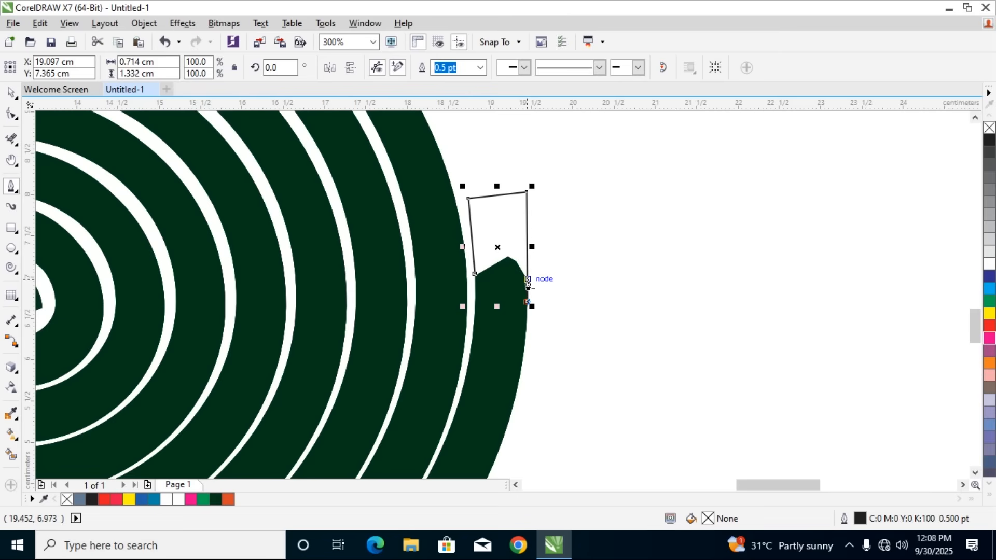
pyautogui.press('ctrl')
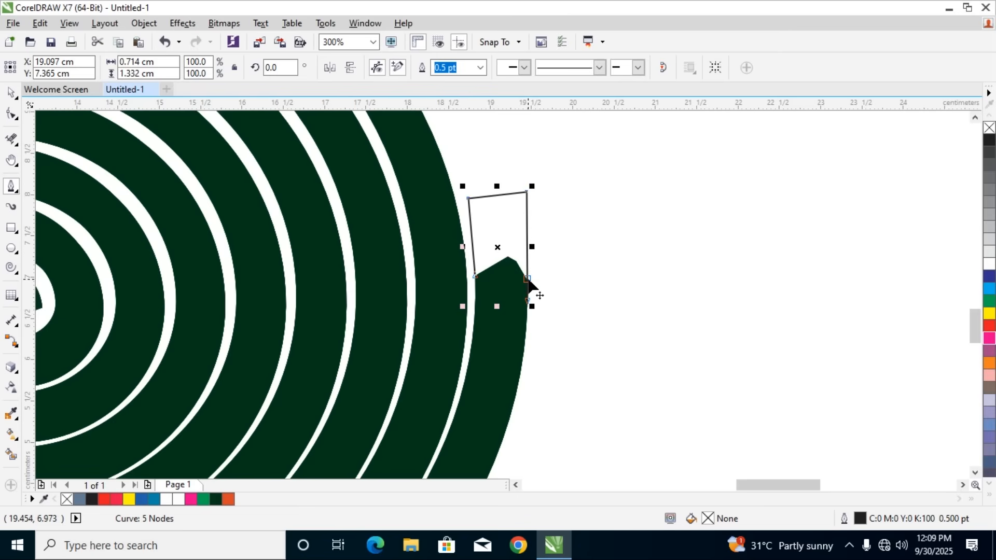
pyautogui.scroll(2, 529, 285)
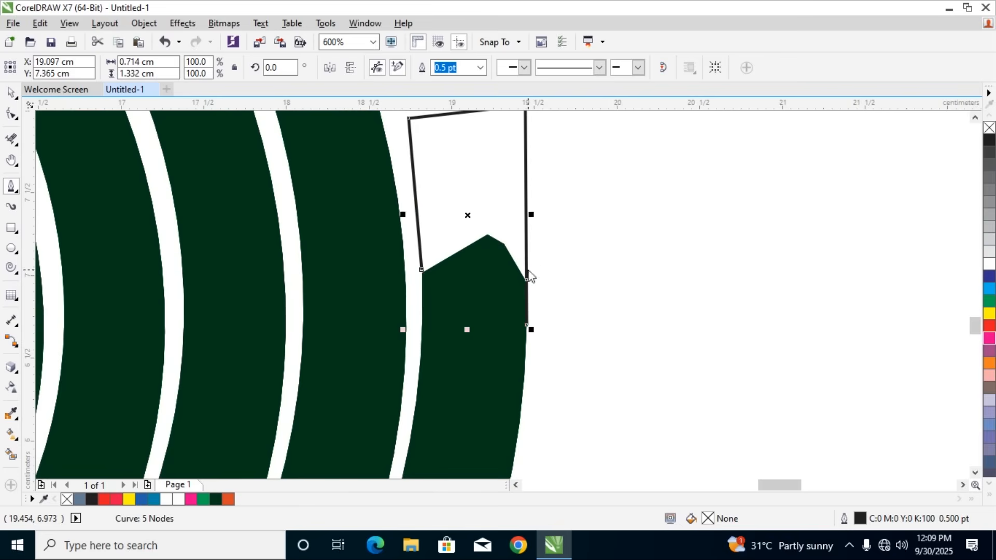
pyautogui.click(7, 94)
pyautogui.press('Delete')
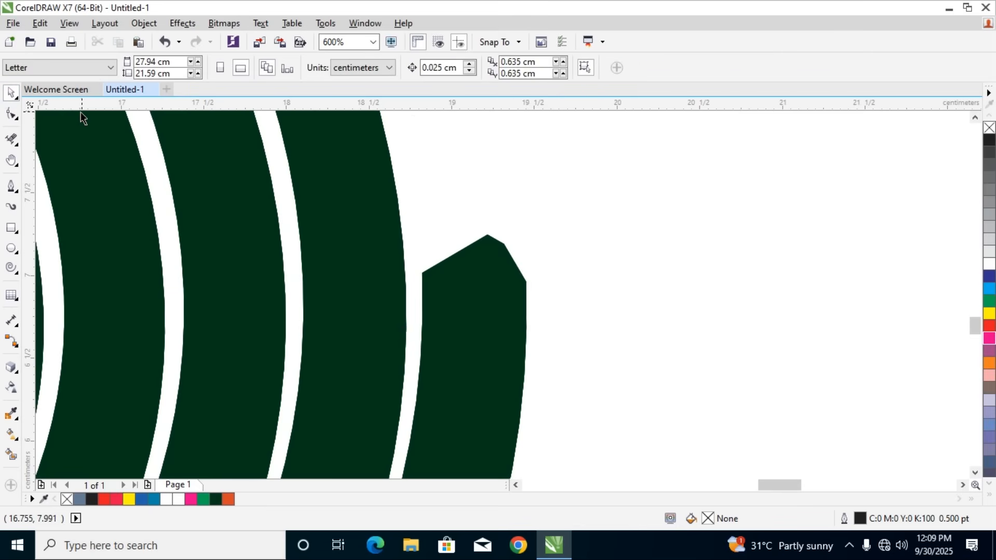
# Draw a closed Pen shape about 0.70 by 0.76 cm above the spiral's outer end, following the end's angled edge
pyautogui.click(11, 185)
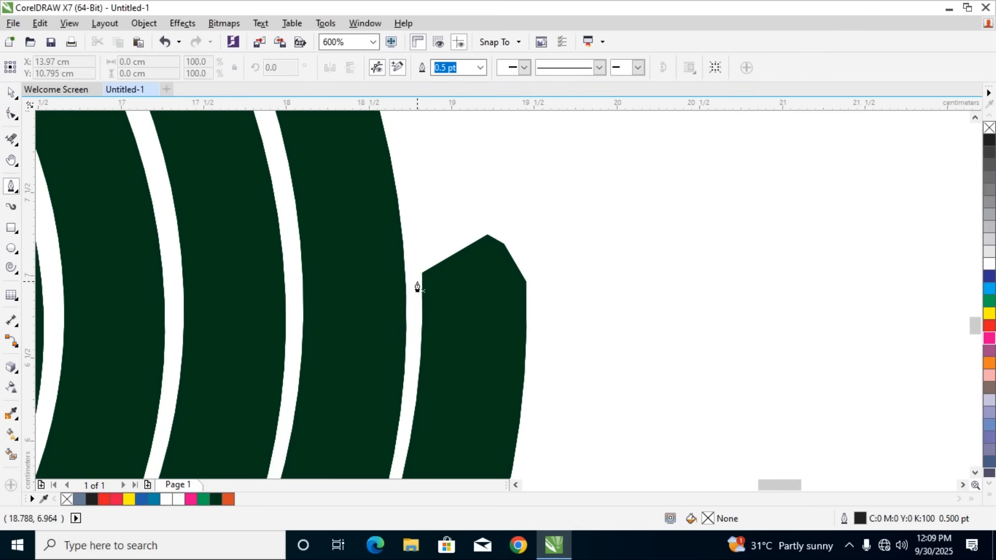
pyautogui.click(420, 273)
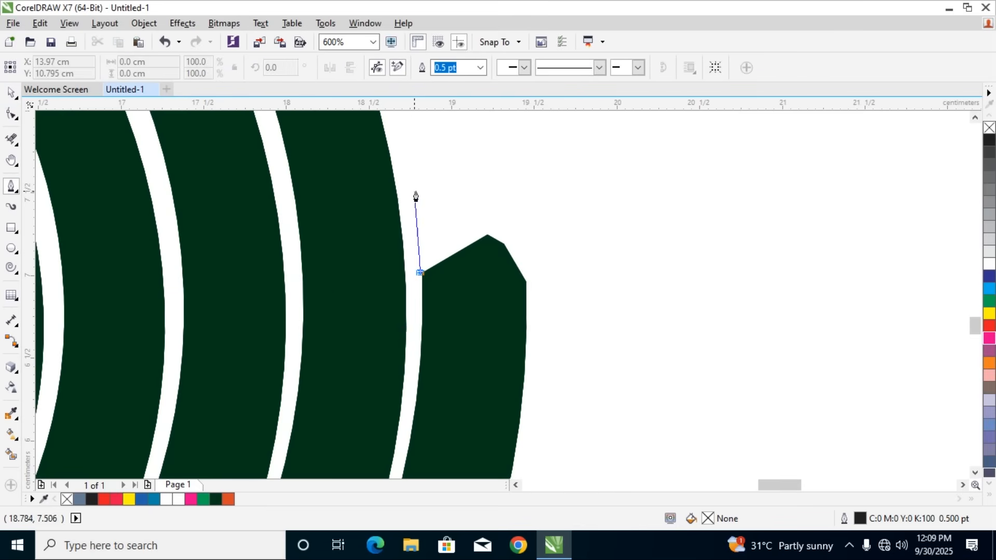
pyautogui.click(412, 164)
pyautogui.click(482, 155)
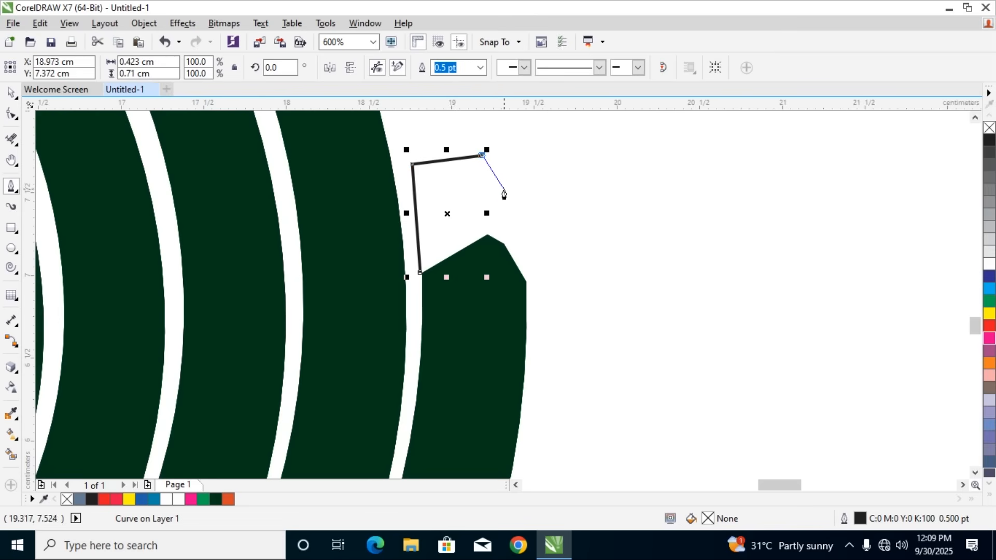
pyautogui.click(526, 281)
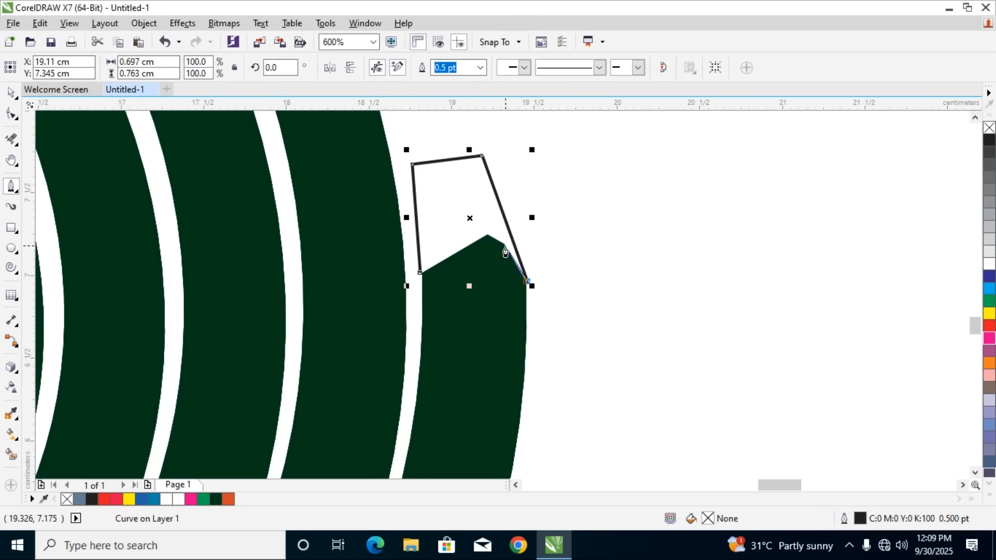
pyautogui.click(490, 239)
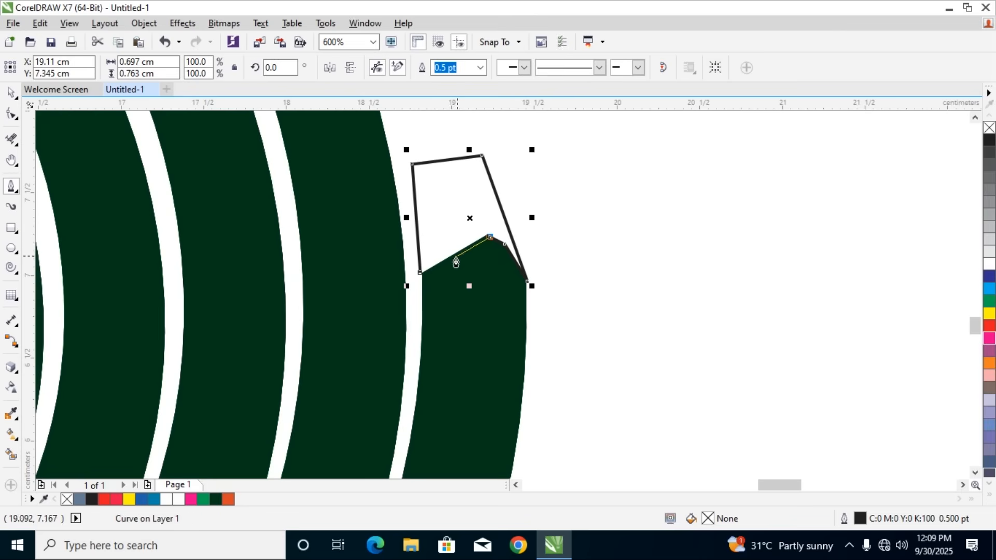
pyautogui.click(423, 274)
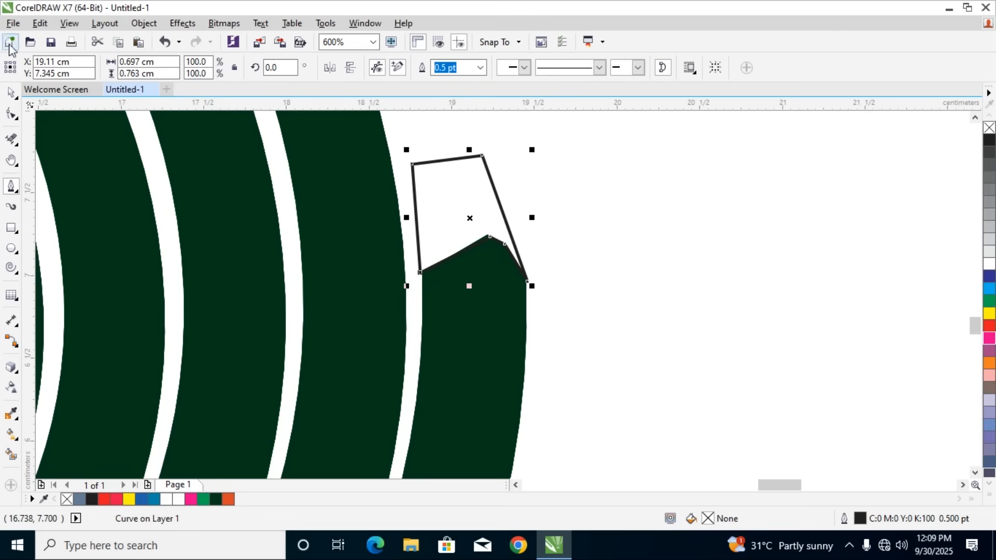
# Fill the new end piece with orange C7 M87 Y100 K2 and set its outline width to None
pyautogui.click(10, 92)
pyautogui.click(228, 499)
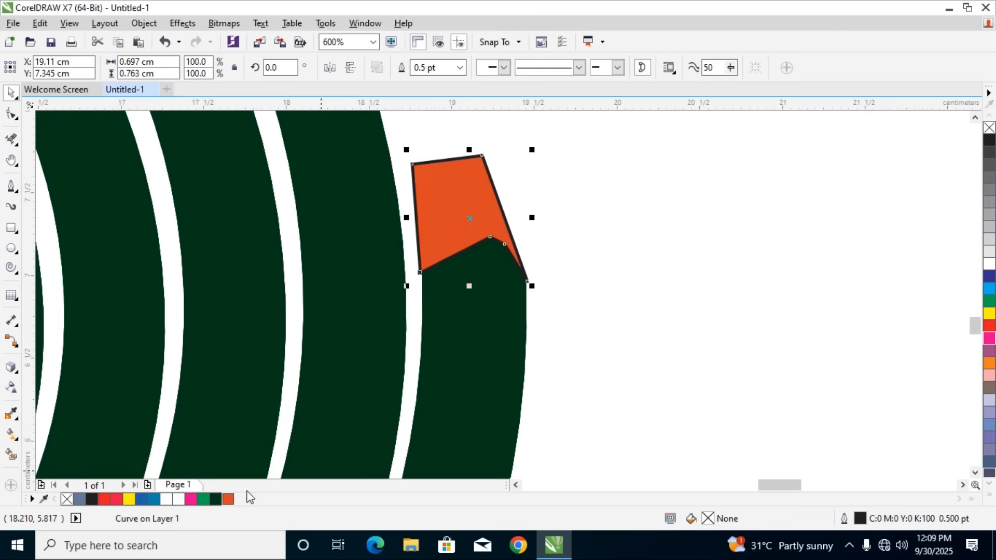
pyautogui.doubleClick(860, 518)
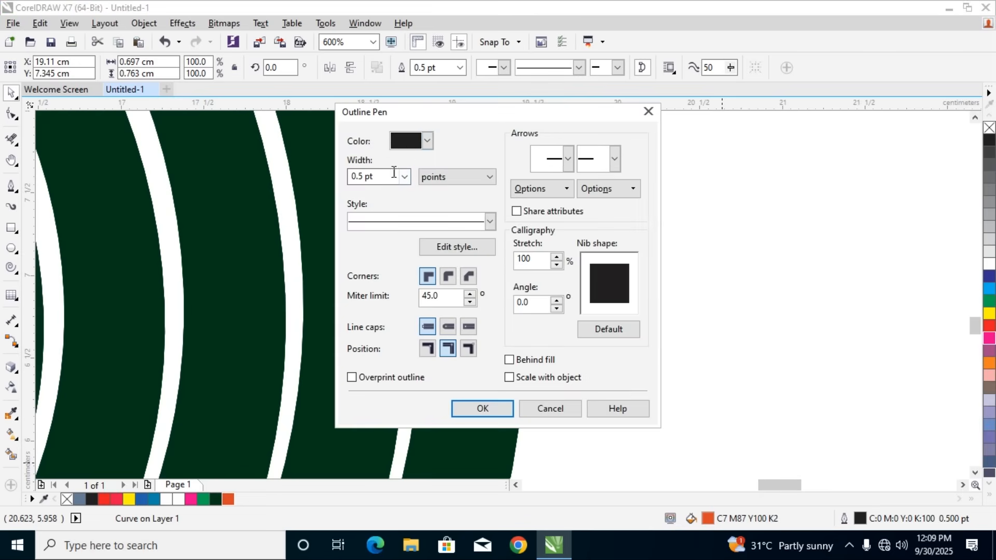
pyautogui.click(426, 140)
pyautogui.click(426, 141)
pyautogui.click(404, 176)
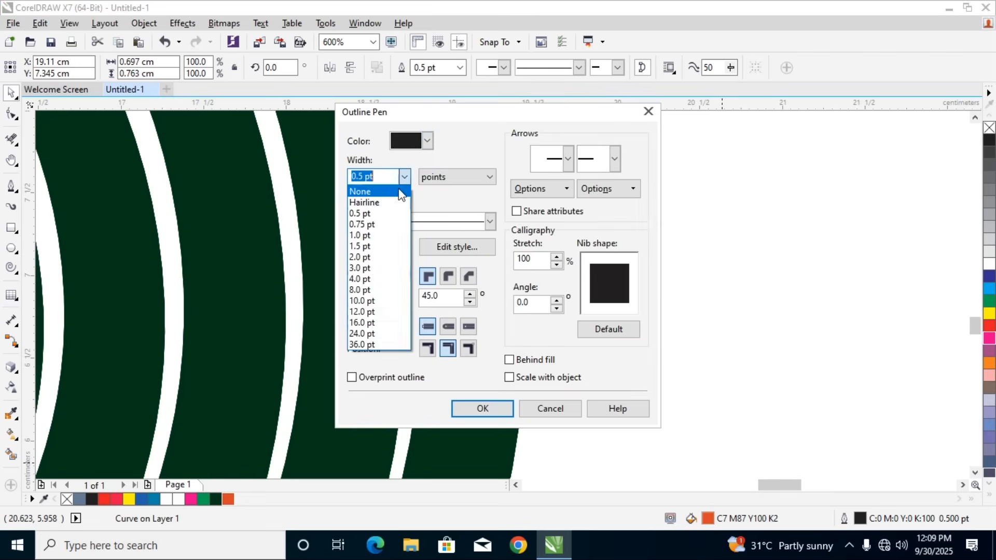
pyautogui.click(373, 195)
pyautogui.click(475, 404)
pyautogui.scroll(-5, 474, 405)
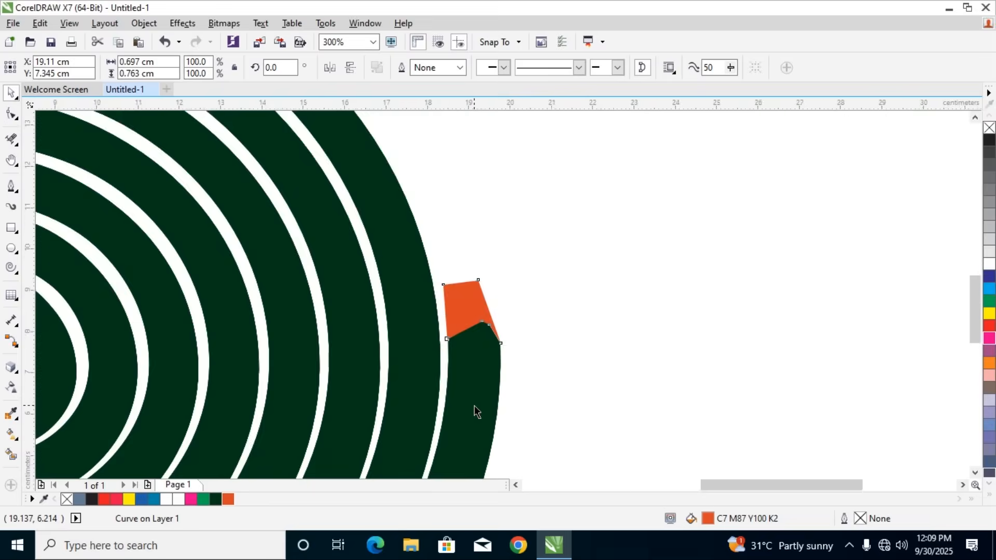
pyautogui.click(521, 426)
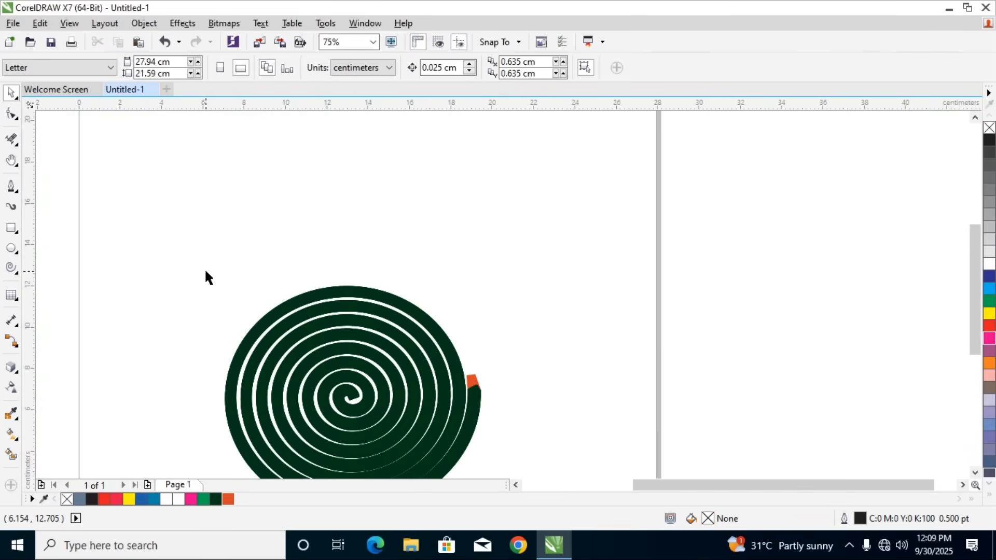
# Select the spiral together with its orange end piece and move them about 1 cm left and 1 cm up on the page
pyautogui.scroll(-1, 208, 278)
pyautogui.hotkey('ctrl', 'a')
pyautogui.moveTo(156, 212); pyautogui.dragTo(525, 433)
pyautogui.moveTo(397, 379); pyautogui.dragTo(375, 359)
pyautogui.click(621, 348)
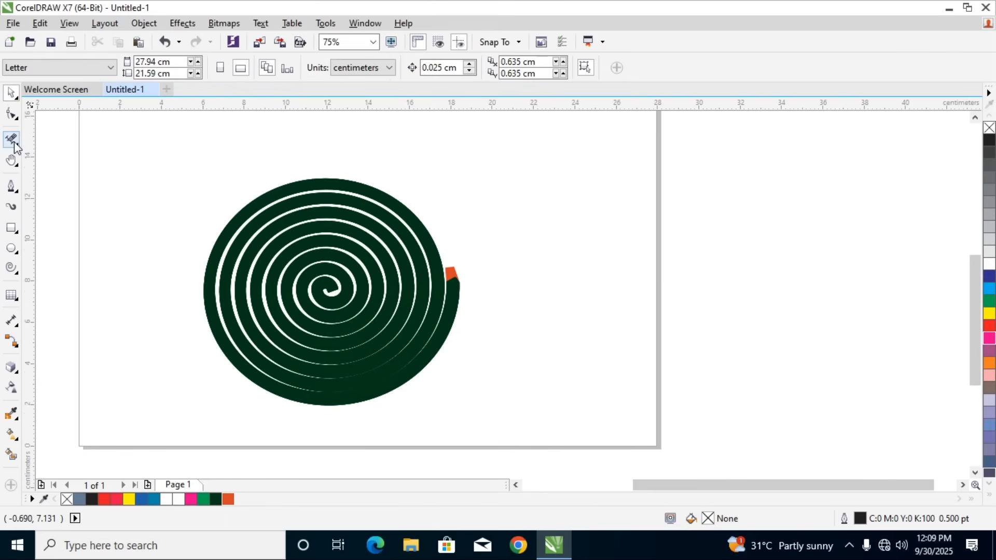
# Spray an Artistic Media stroke about 10.5 by 3.8 cm beside the spiral's orange tip, using the Brush Strokes category's red, mauve and brown spraylist
pyautogui.click(11, 207)
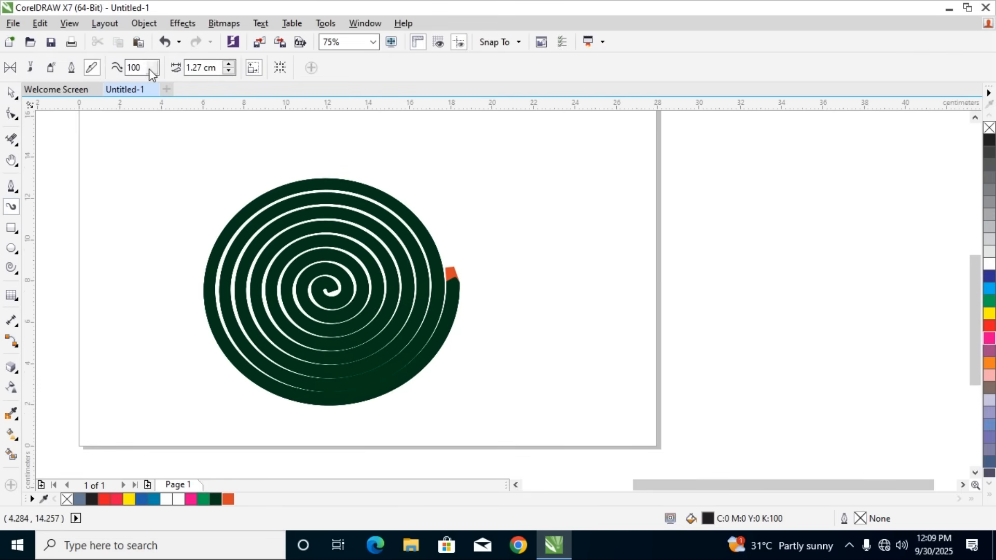
pyautogui.click(46, 68)
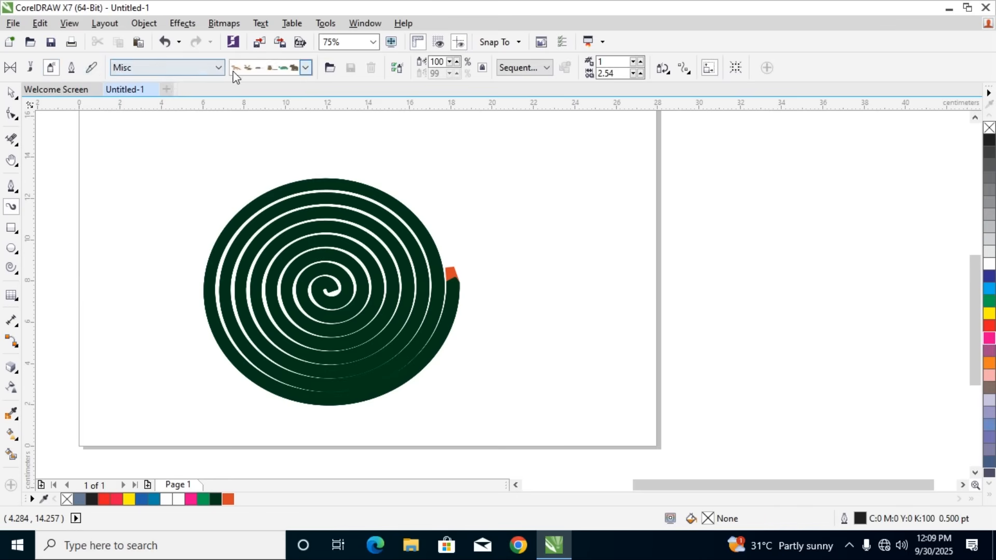
pyautogui.click(199, 70)
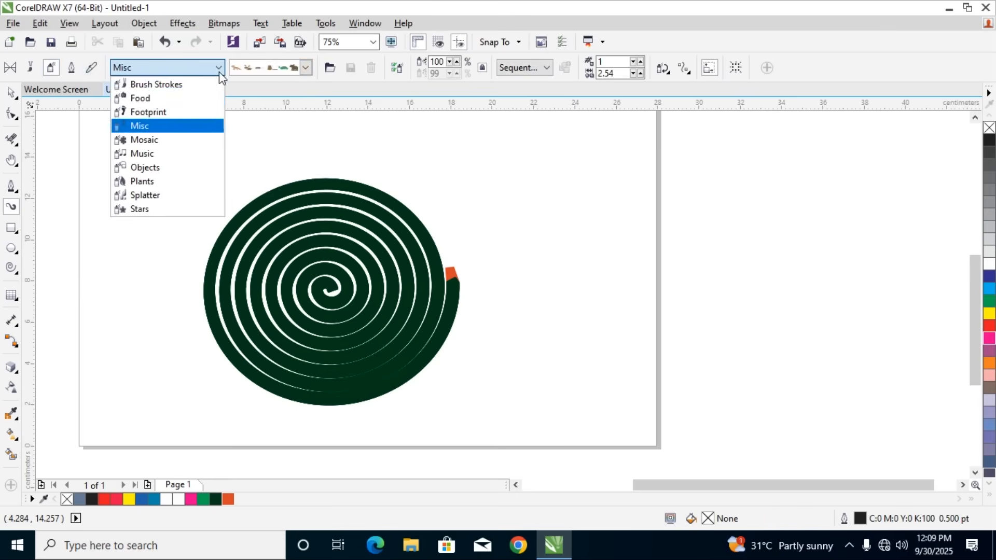
pyautogui.click(149, 86)
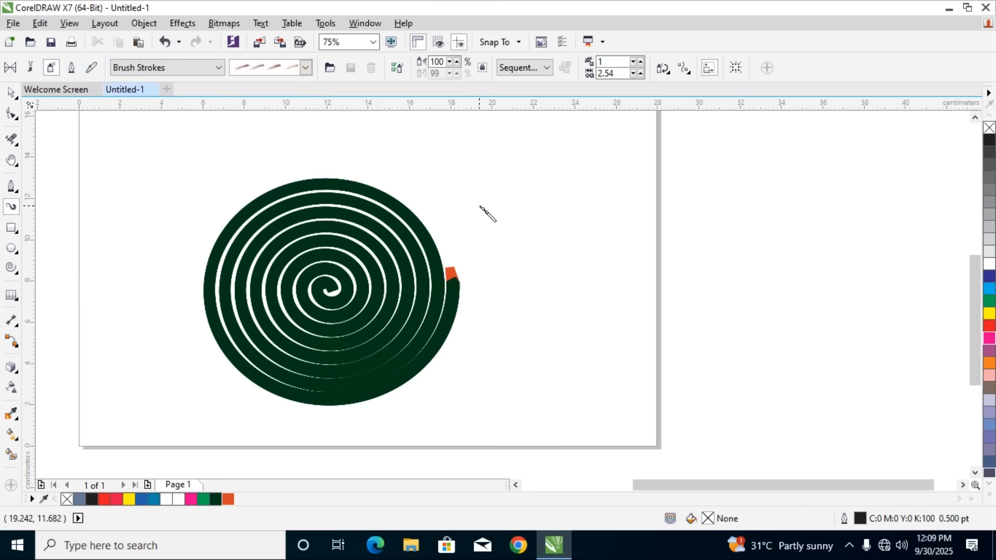
pyautogui.moveTo(490, 231); pyautogui.dragTo(591, 214)
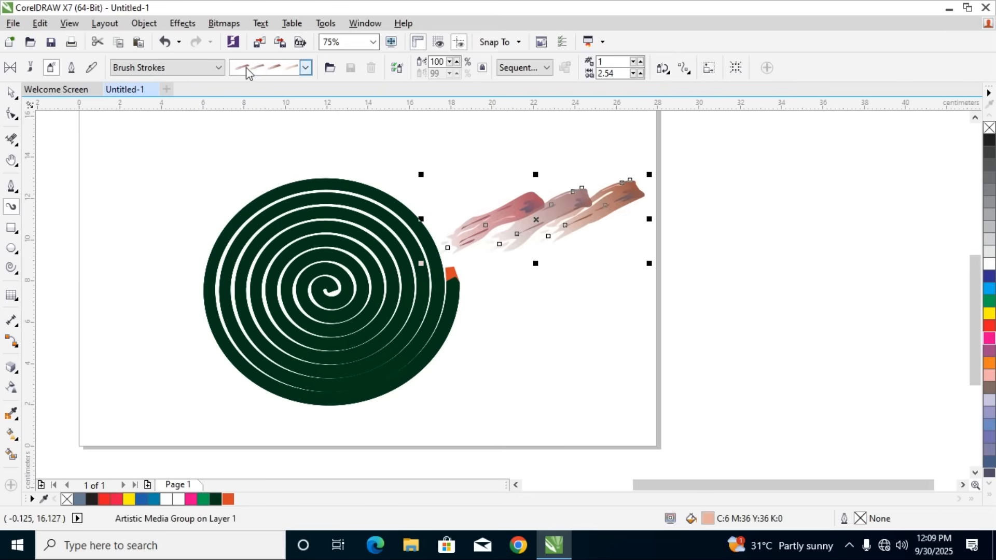
pyautogui.click(306, 68)
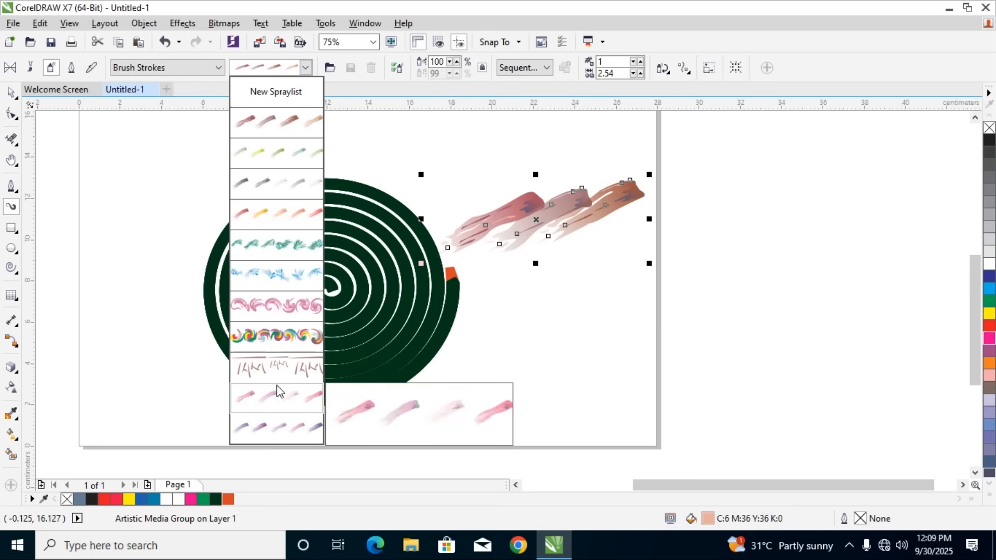
pyautogui.click(287, 121)
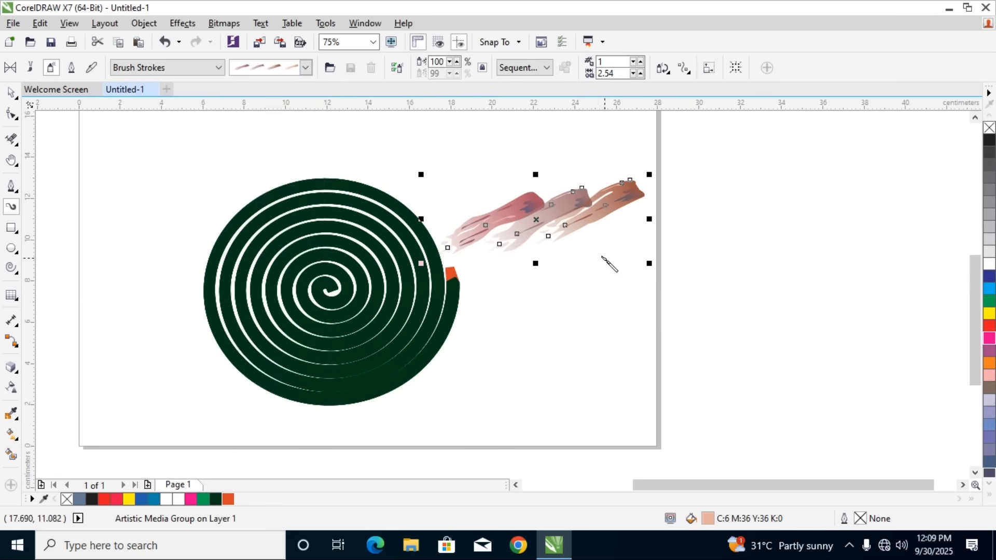
# Break the Artistic Media group apart and delete its separated guide curve
pyautogui.click(11, 92)
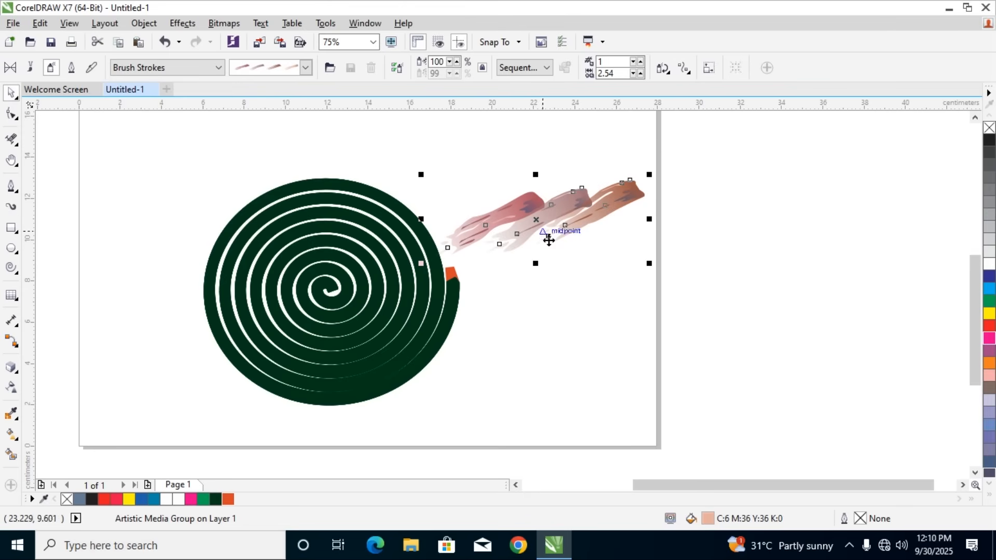
pyautogui.click(143, 23)
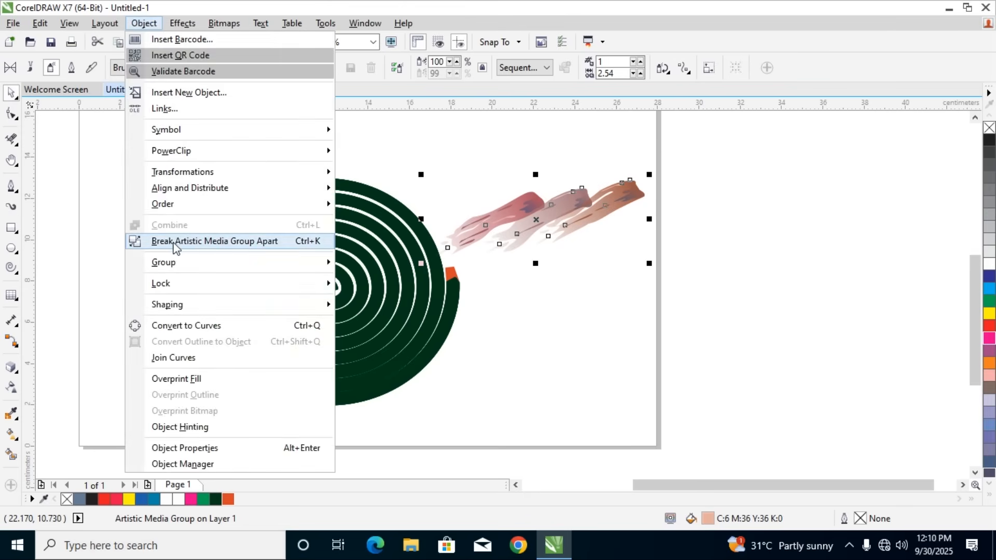
pyautogui.click(204, 248)
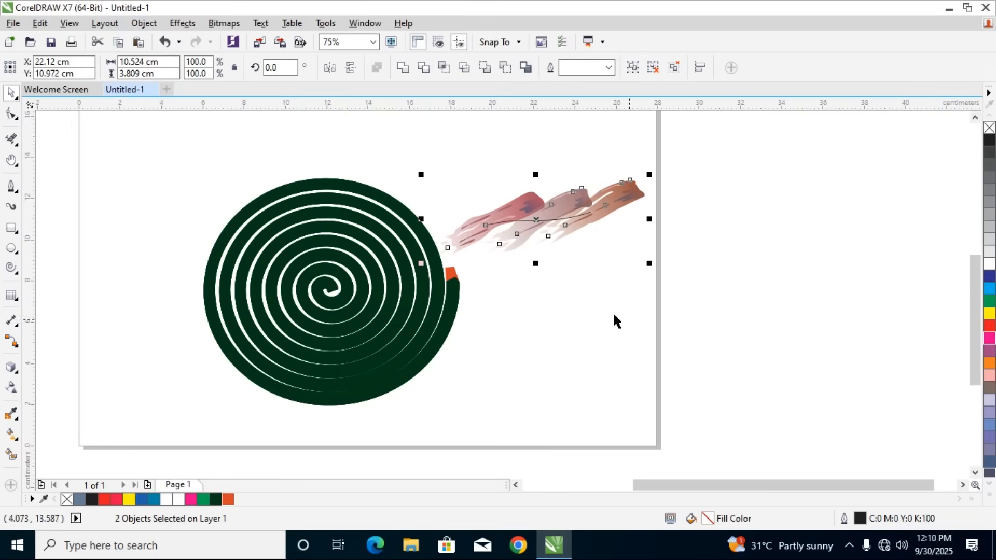
pyautogui.click(650, 256)
pyautogui.moveTo(565, 223); pyautogui.dragTo(572, 303)
pyautogui.press('Delete')
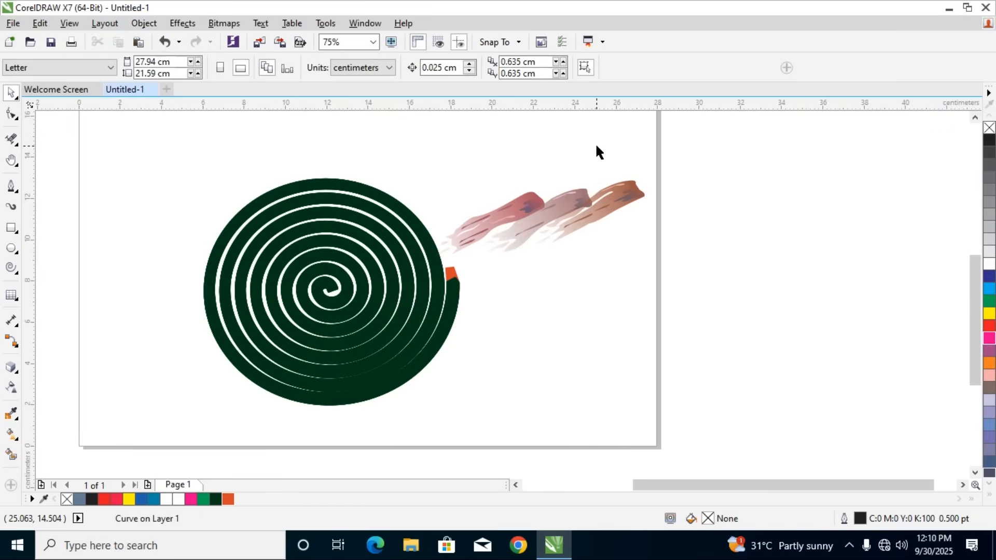
# Ungroup the three sprayed brush strokes and move them apart, keeping the mauve one above the red and brown ones
pyautogui.click(599, 215)
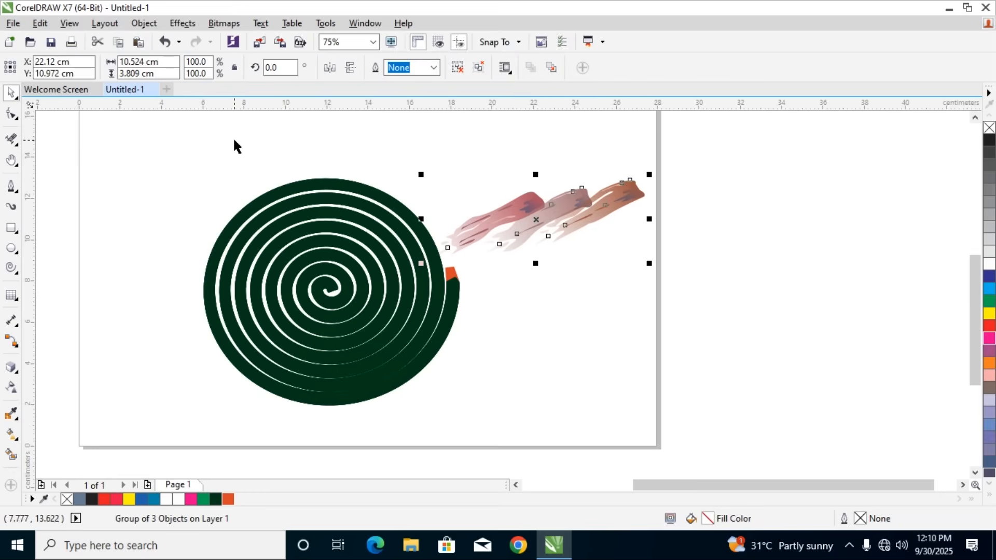
pyautogui.click(144, 22)
pyautogui.moveTo(175, 263)
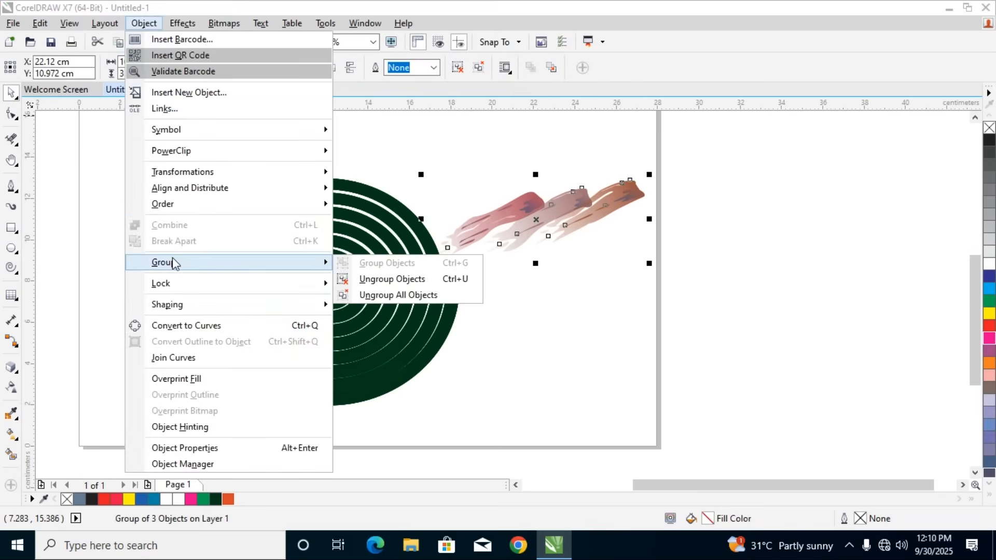
pyautogui.click(380, 284)
pyautogui.moveTo(596, 228)
pyautogui.mouseDown()
pyautogui.moveTo(620, 262)
pyautogui.moveTo(629, 342)
pyautogui.moveTo(549, 206)
pyautogui.mouseUp()
pyautogui.click(640, 249)
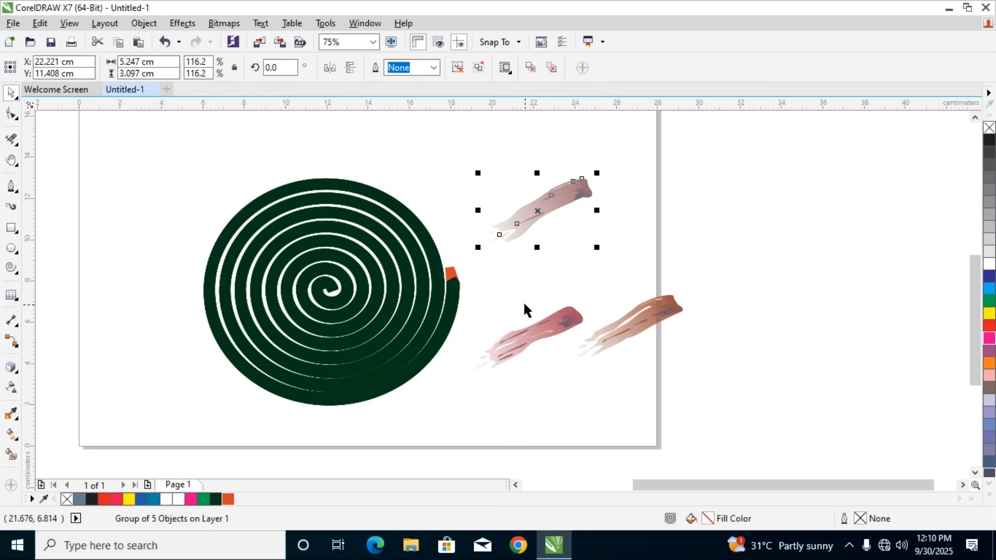
# Delete the red and brown brush strokes
pyautogui.click(540, 336)
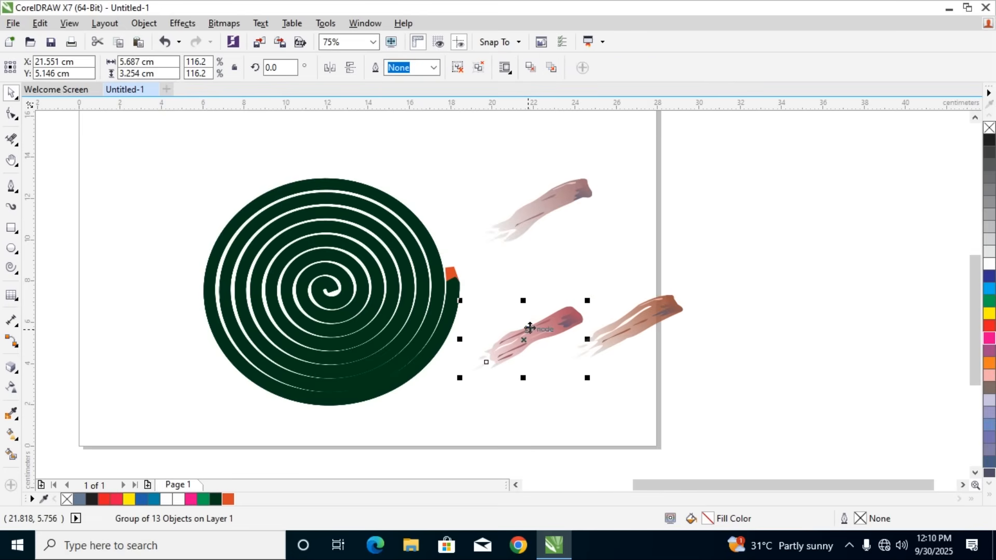
pyautogui.press('Delete')
pyautogui.click(614, 330)
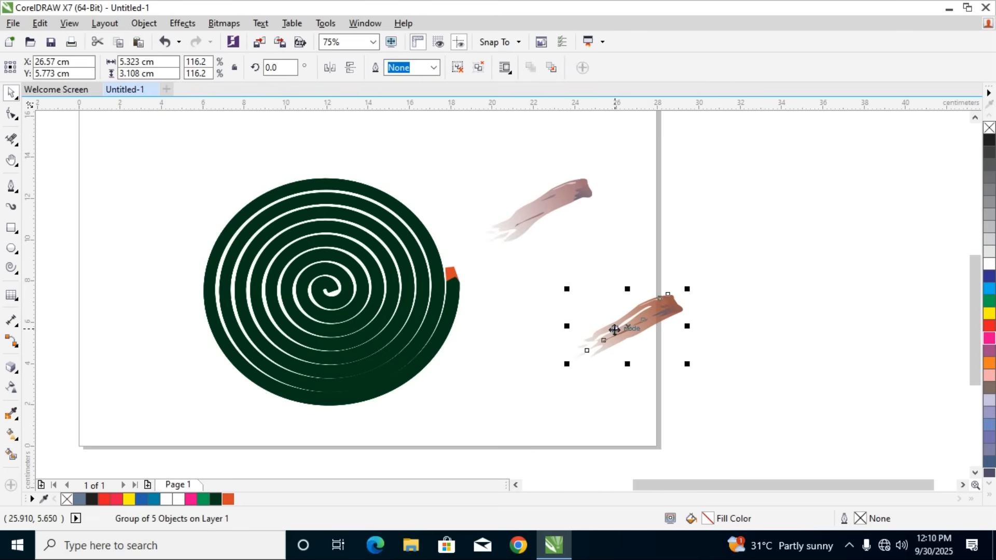
pyautogui.press('Delete')
# Set the mauve brush stroke's rotation angle to 90 degrees
pyautogui.click(553, 203)
pyautogui.click(276, 66)
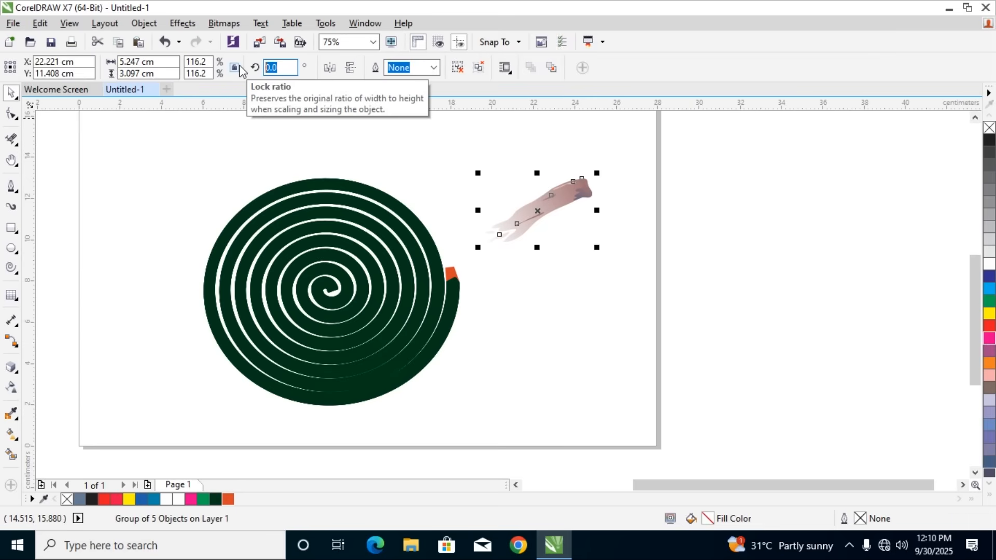
pyautogui.write('90')
pyautogui.press('Return')
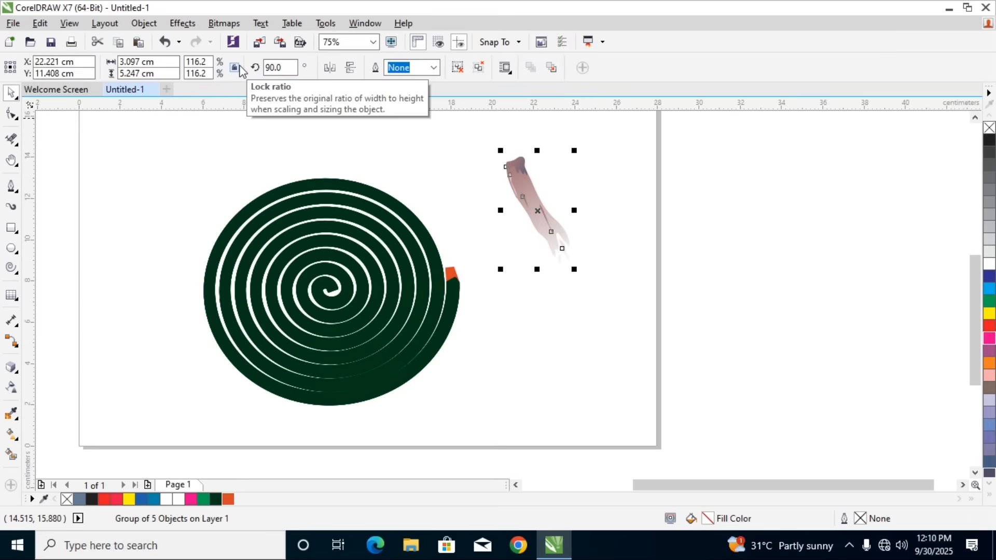
# Rotate the mauve brush stroke freehand to about 249 degrees so its faded end points upward
pyautogui.click(528, 192)
pyautogui.click(577, 143)
pyautogui.click(515, 173)
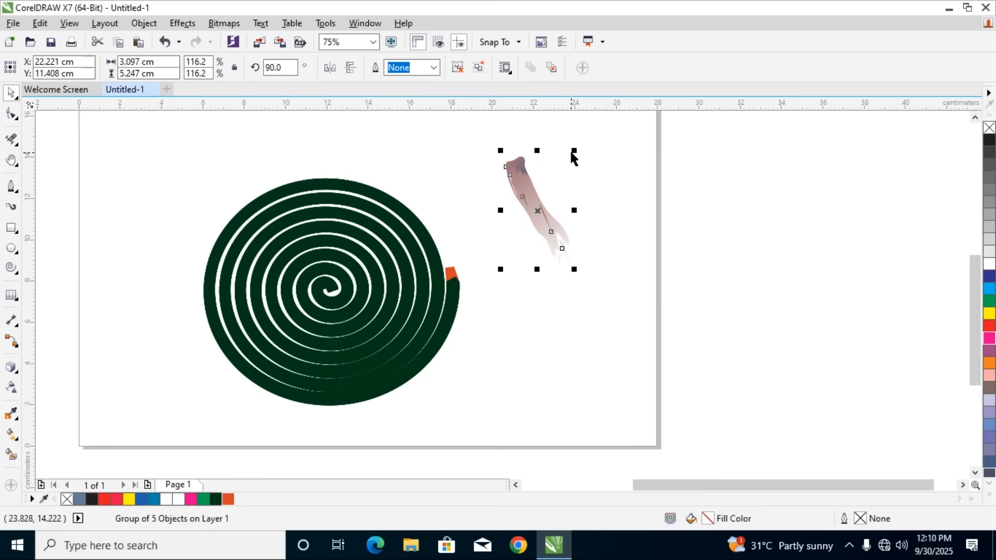
pyautogui.click(515, 164)
pyautogui.moveTo(575, 151)
pyautogui.mouseDown()
pyautogui.moveTo(517, 309)
pyautogui.moveTo(434, 289)
pyautogui.mouseUp()
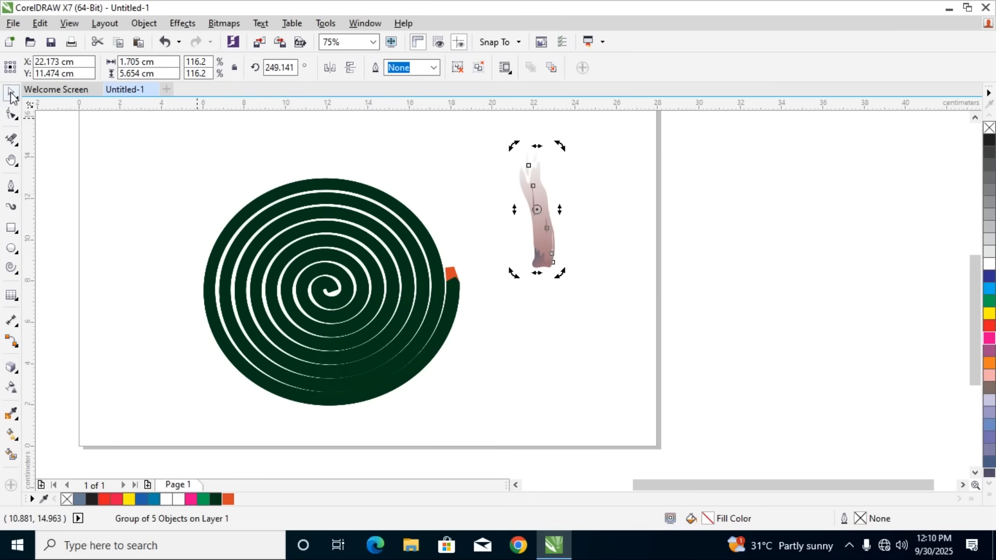
# Scale the mauve brush stroke about its centre to about 0.57 by 1.90 cm and place it above the spiral's orange tip as smoke
pyautogui.click(564, 224)
pyautogui.click(551, 213)
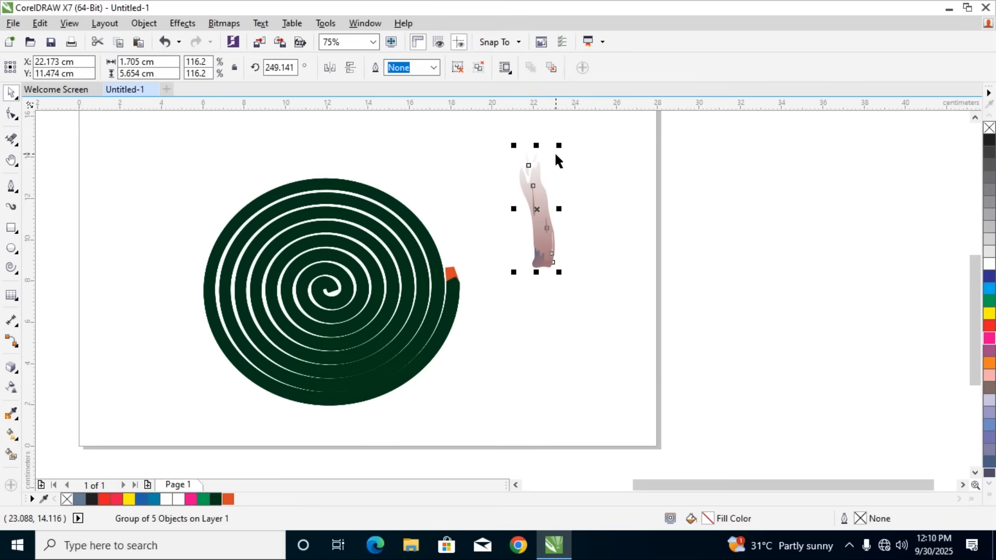
pyautogui.moveTo(558, 144); pyautogui.dragTo(560, 183)
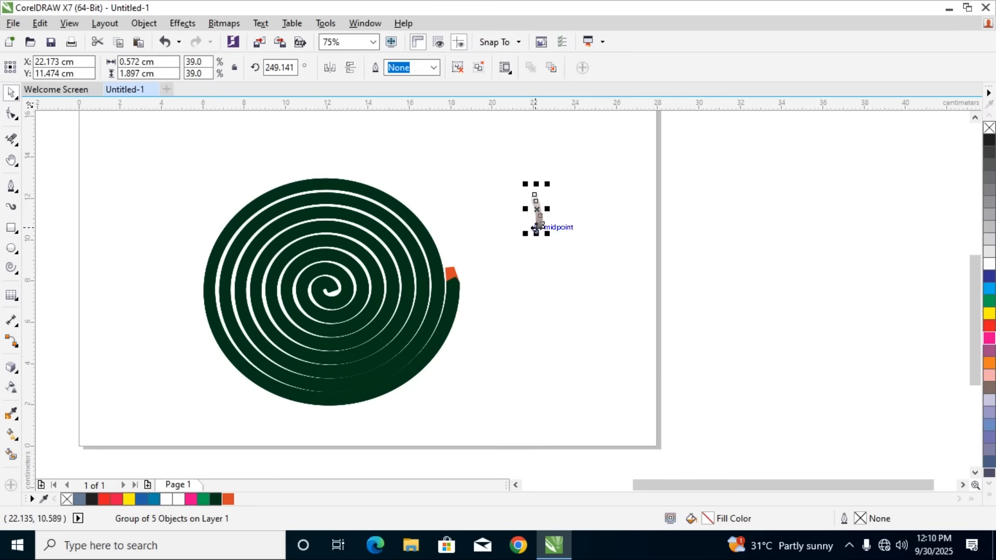
pyautogui.moveTo(538, 224)
pyautogui.mouseDown()
pyautogui.moveTo(453, 238)
pyautogui.moveTo(450, 265)
pyautogui.mouseUp()
pyautogui.click(512, 278)
pyautogui.scroll(-2, 510, 278)
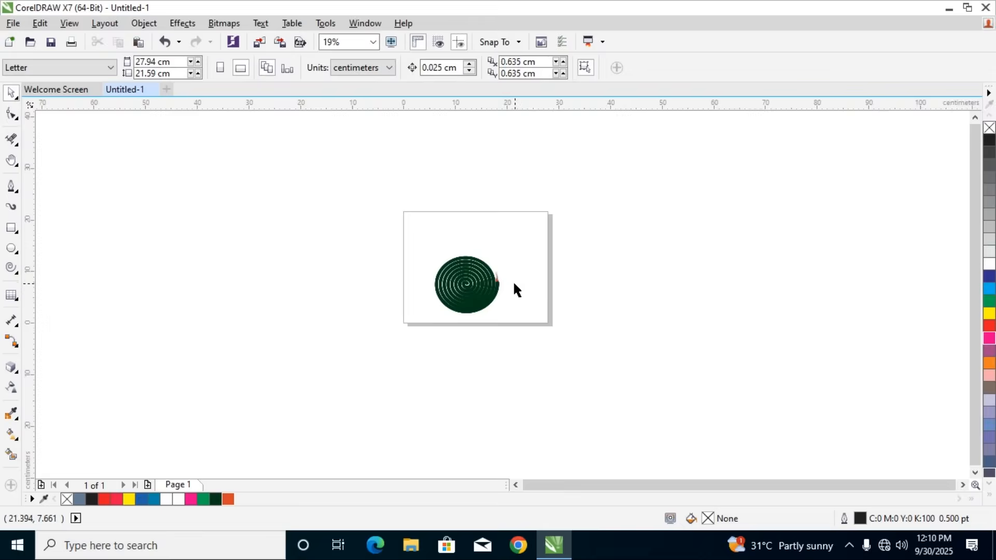
pyautogui.scroll(1, 512, 280)
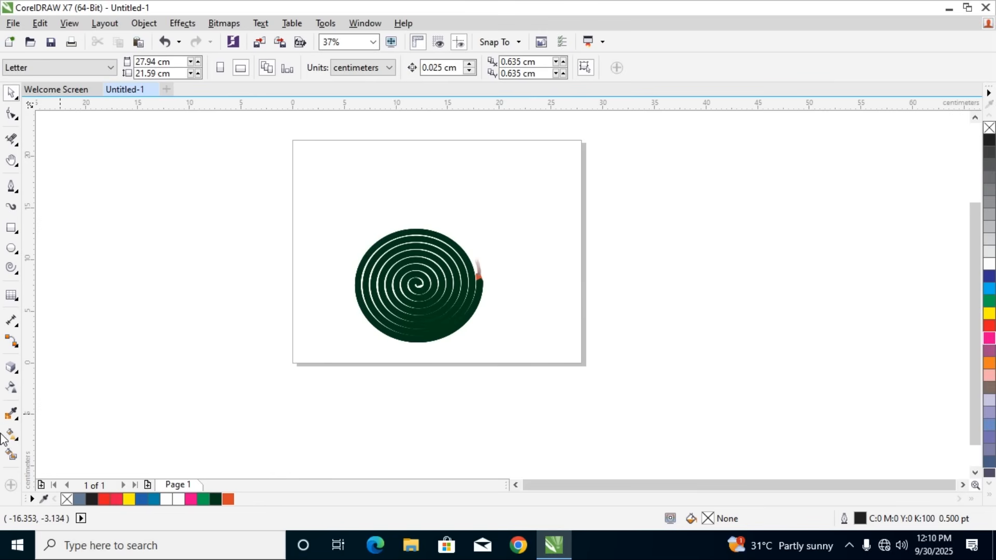
pyautogui.click(12, 393)
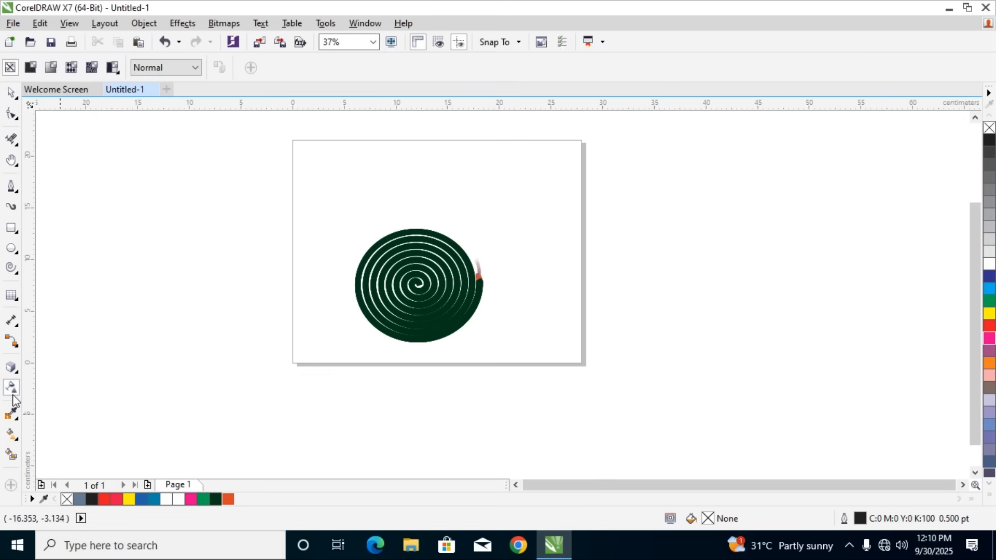
pyautogui.click(11, 93)
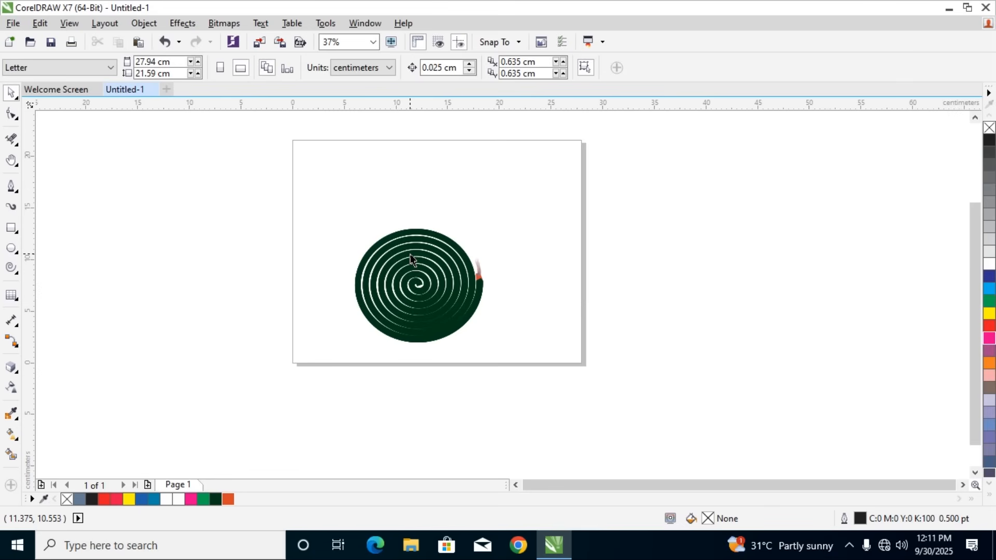
pyautogui.click(18, 277)
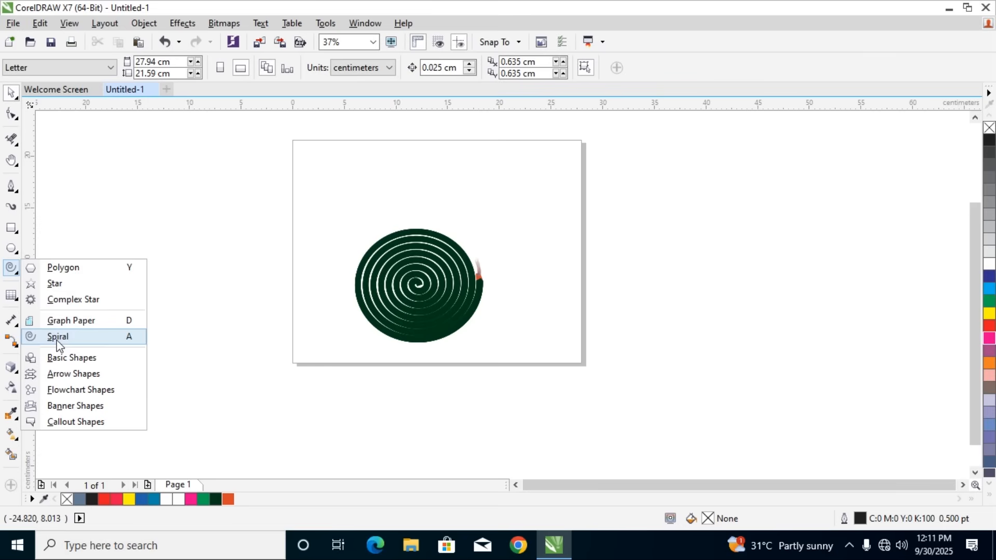
# Select the whole spiral artwork with its tip and smoke stroke and delete it from the page
pyautogui.click(15, 98)
pyautogui.click(15, 99)
pyautogui.moveTo(351, 232); pyautogui.dragTo(517, 379)
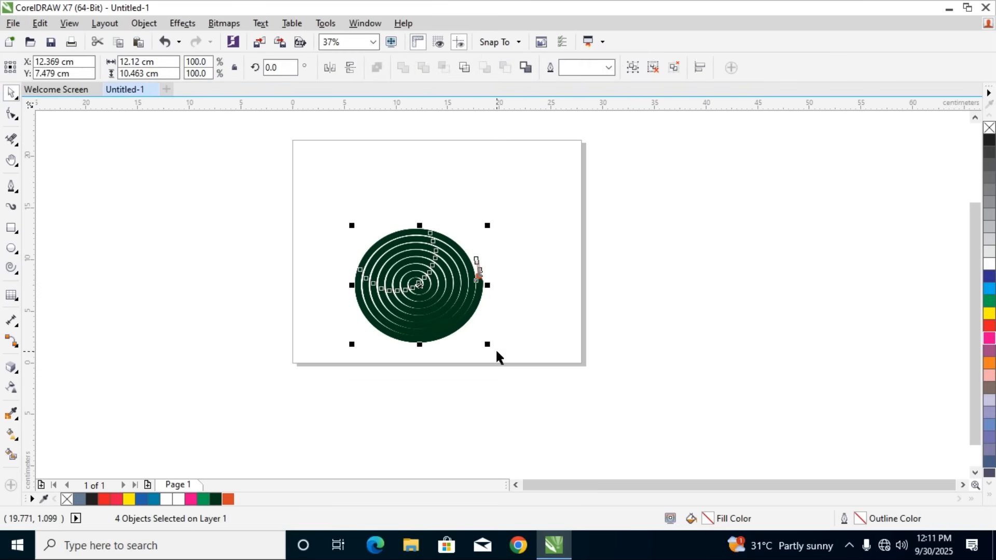
pyautogui.press('Delete')
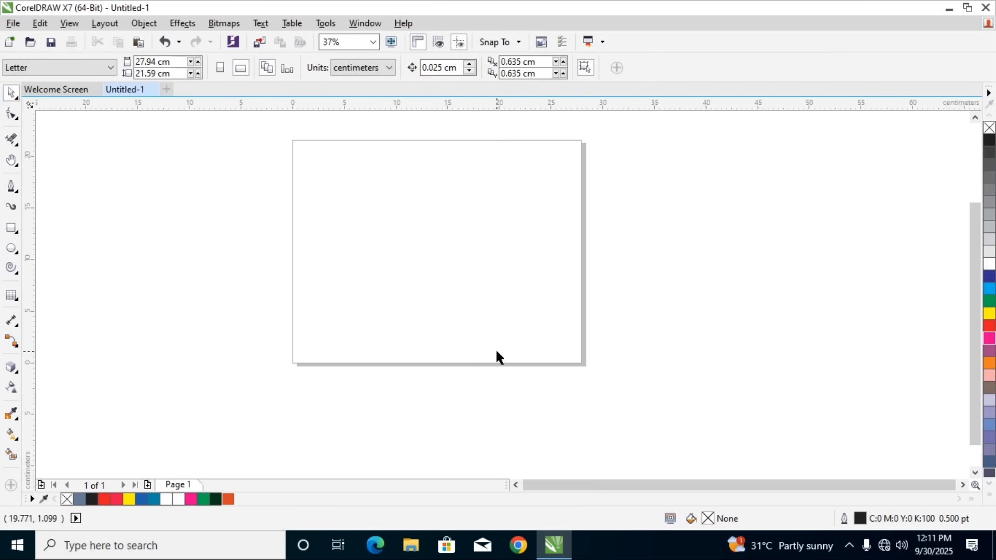
pyautogui.click(12, 390)
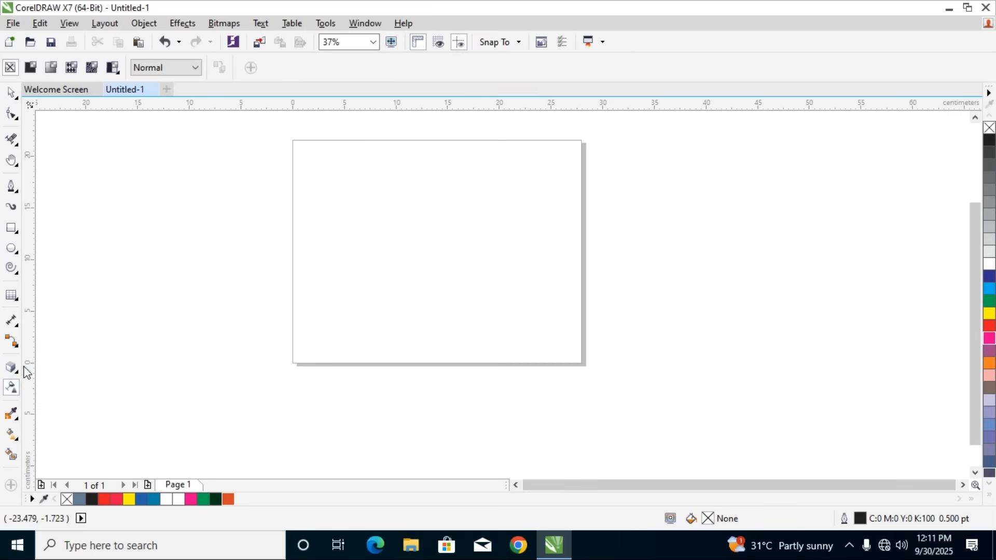
pyautogui.click(15, 397)
pyautogui.click(15, 372)
pyautogui.click(18, 388)
pyautogui.click(17, 364)
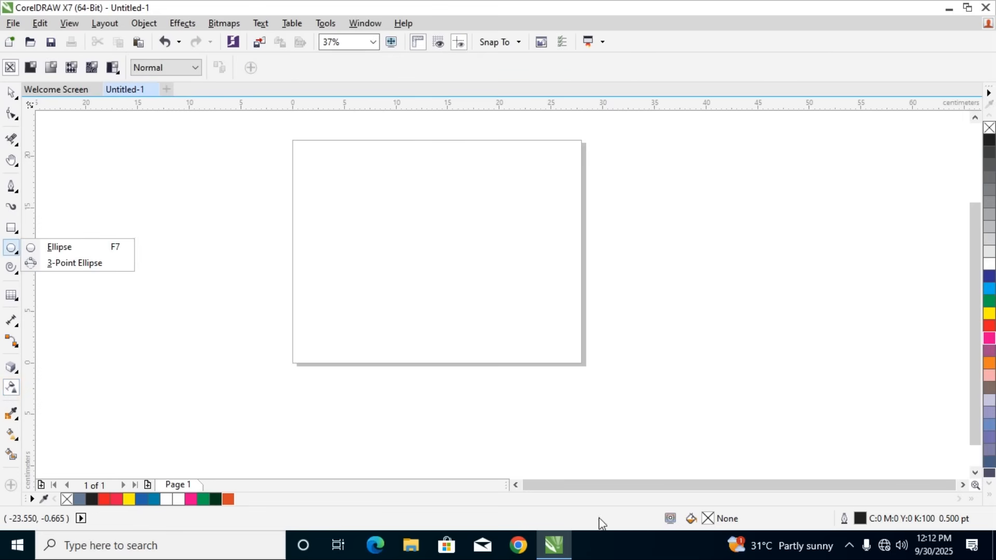
pyautogui.click(848, 545)
pyautogui.click(833, 518)
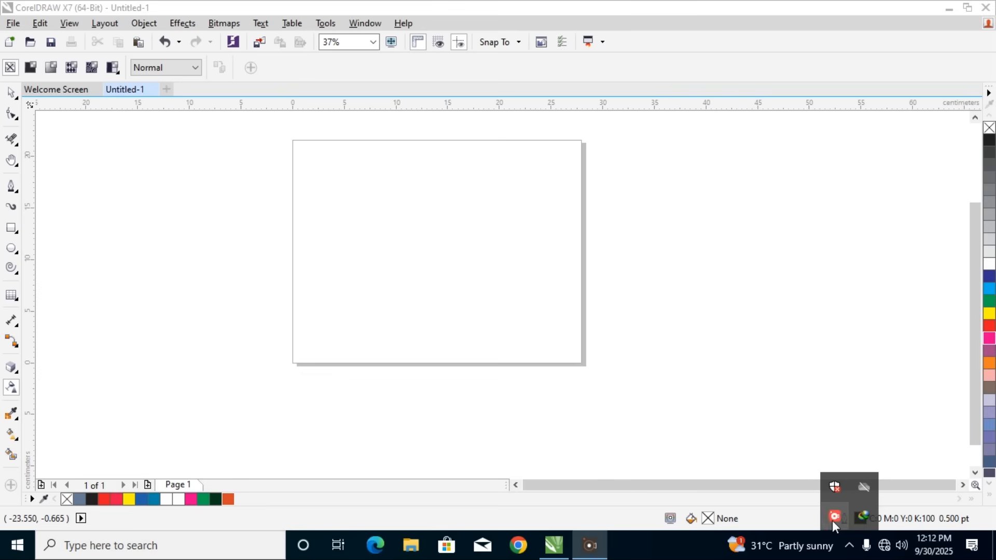
# Draw a rectangle about 34.7 by 19.2 cm extending past the page's right edge and fill it with Red
pyautogui.press('F6')
pyautogui.moveTo(311, 162); pyautogui.dragTo(670, 362)
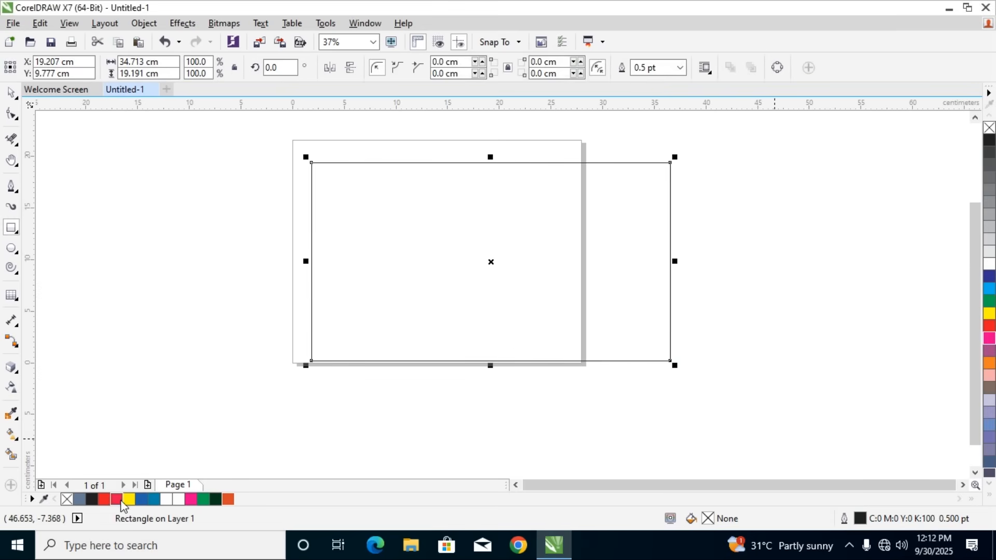
pyautogui.click(104, 498)
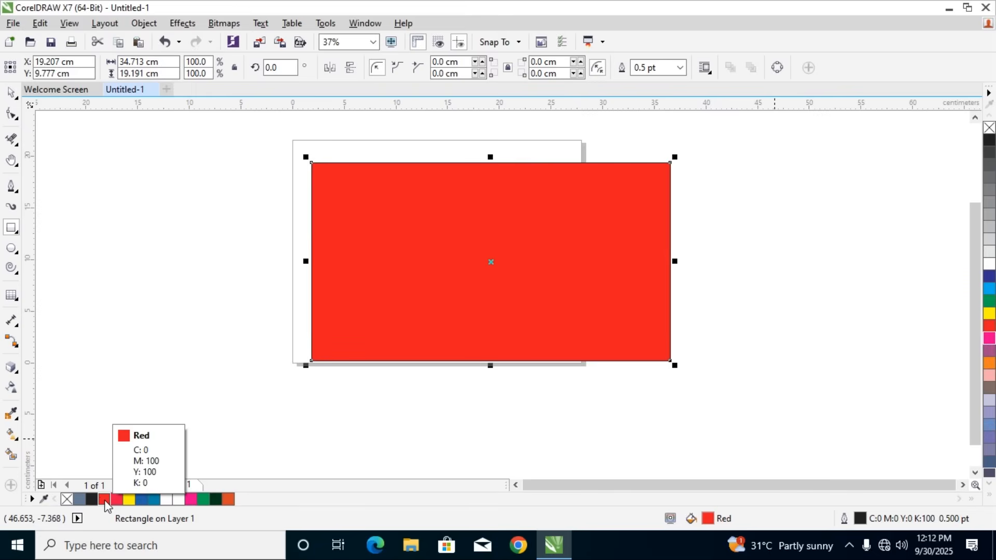
# Apply a linear fountain transparency across the red rectangle from right to left, shift its midpoint towards the start, and set the end node to 85
pyautogui.click(12, 436)
pyautogui.moveTo(344, 265); pyautogui.dragTo(255, 280)
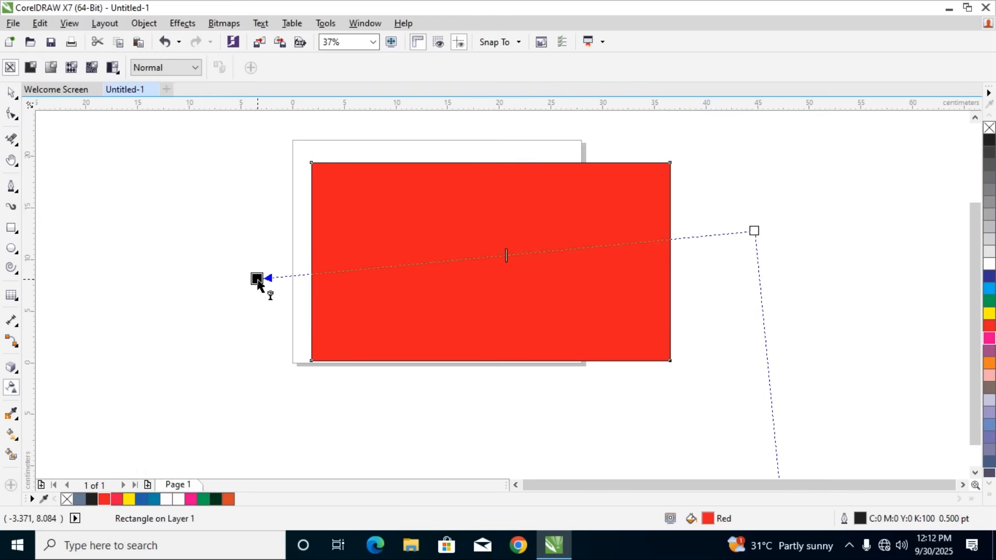
pyautogui.moveTo(505, 255); pyautogui.dragTo(635, 242)
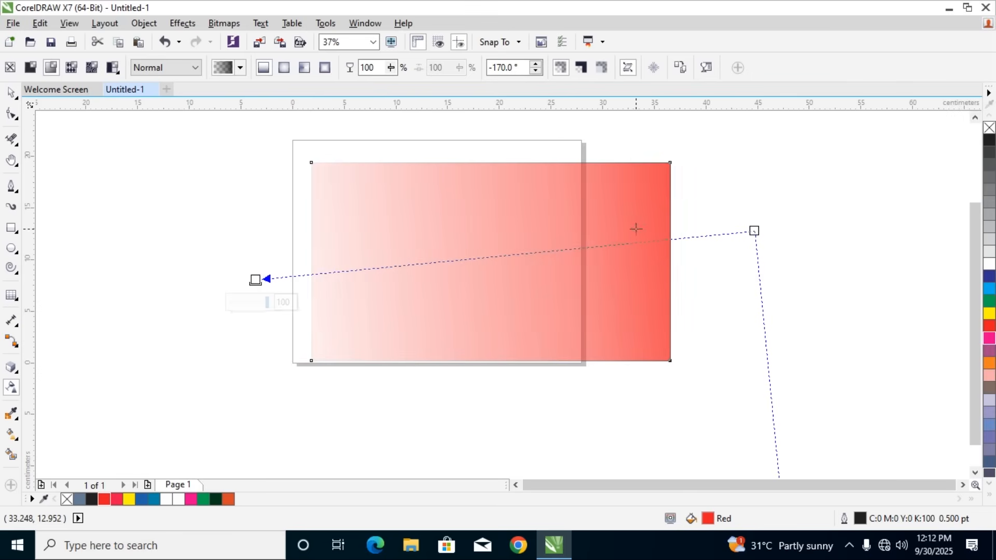
pyautogui.moveTo(264, 304)
pyautogui.mouseDown()
pyautogui.moveTo(238, 313)
pyautogui.moveTo(262, 306)
pyautogui.mouseUp()
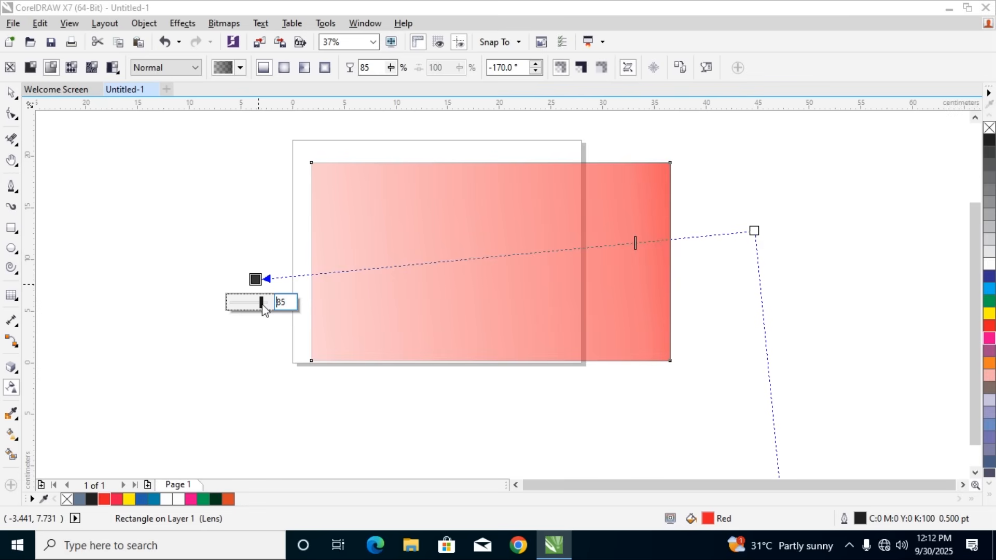
# Reshape the transparency gradient with its start near the rectangle's upper right, its end near the upper left and its skew handle at the lower edge
pyautogui.moveTo(754, 231); pyautogui.dragTo(627, 186)
pyautogui.scroll(-2, 630, 212)
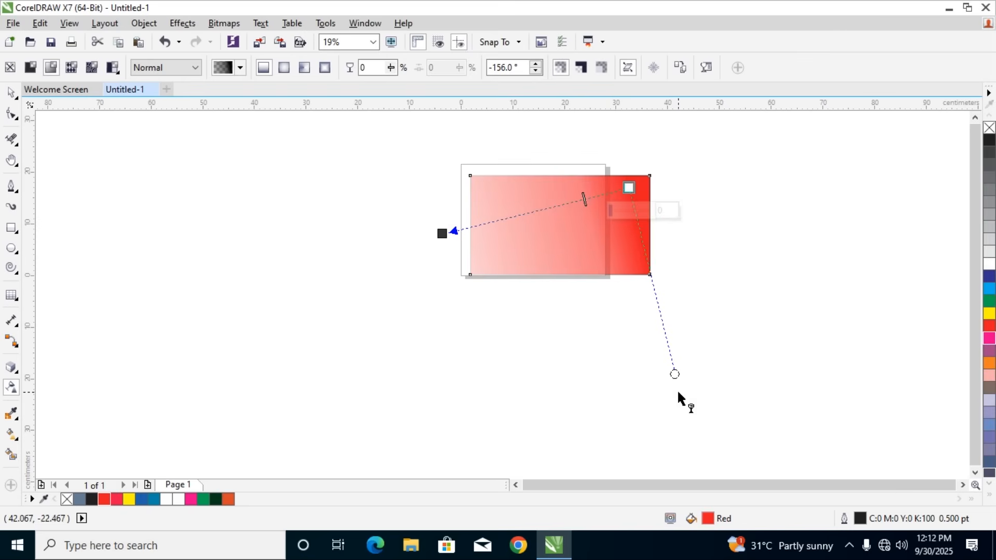
pyautogui.moveTo(674, 374); pyautogui.dragTo(510, 348)
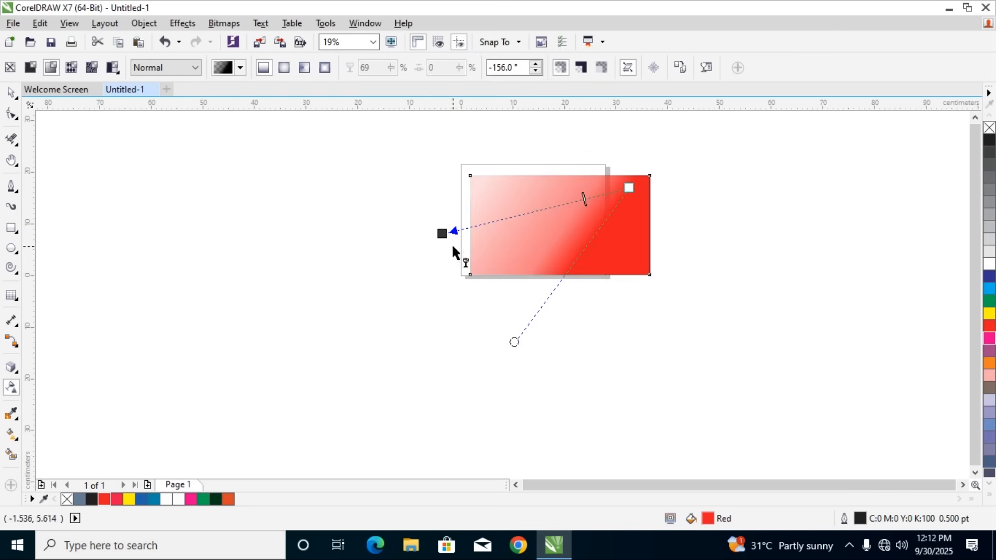
pyautogui.moveTo(440, 231); pyautogui.dragTo(494, 186)
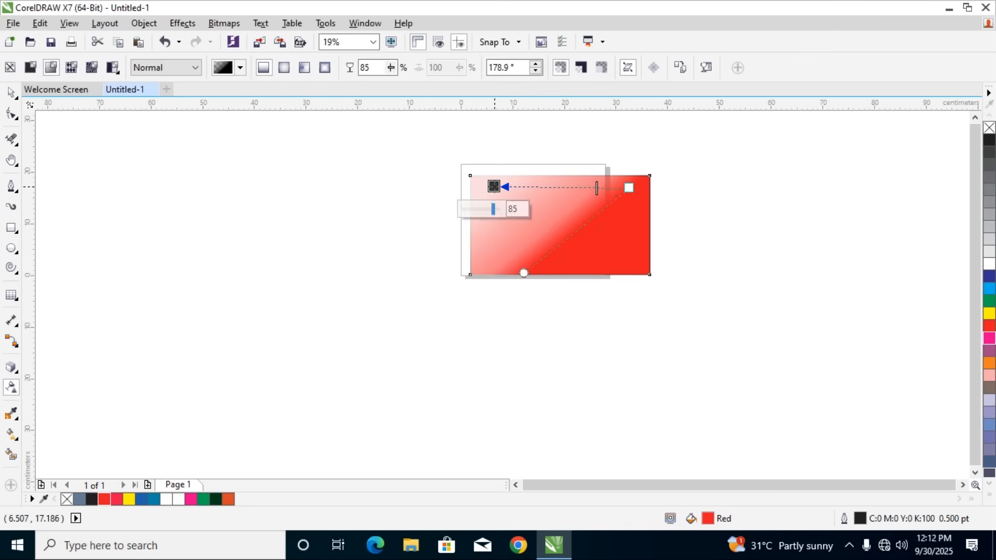
# Try elliptical and rectangular fountain transparency on the red rectangle and undo the last type change
pyautogui.click(284, 75)
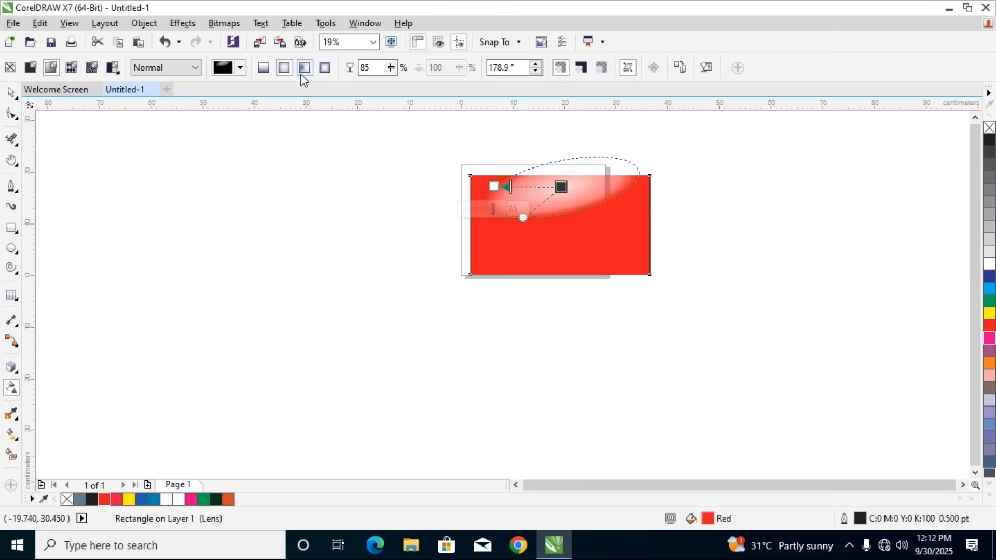
pyautogui.click(323, 73)
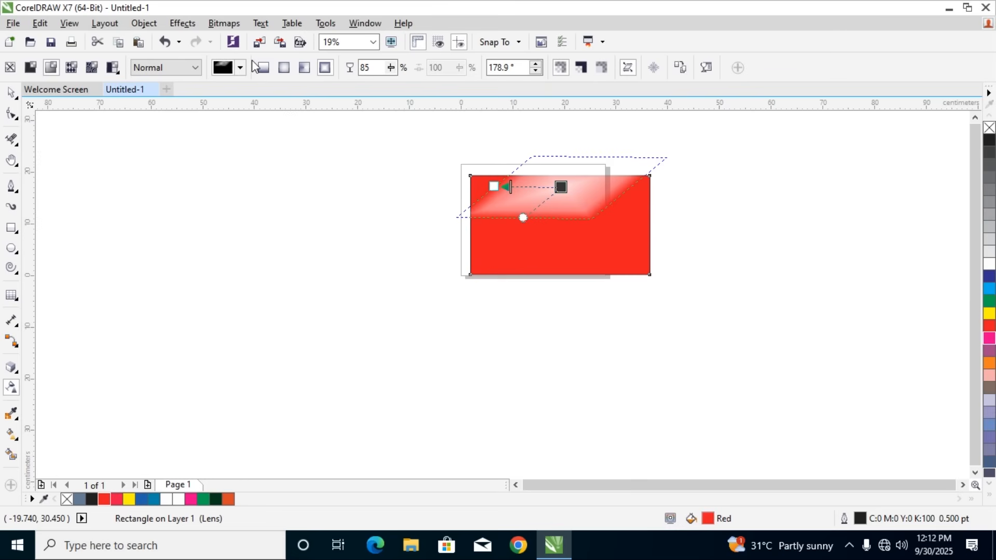
pyautogui.hotkey('ctrl', 'z')
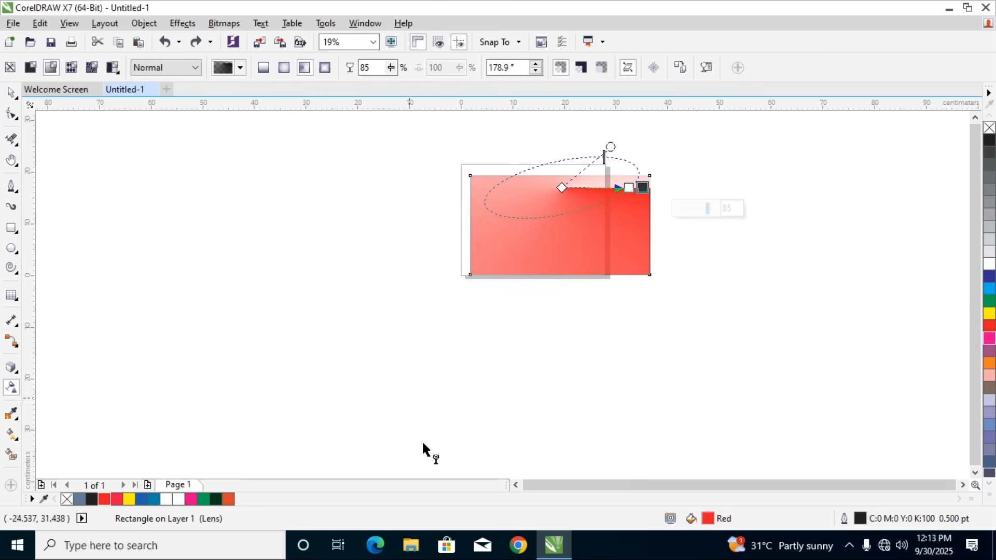
# Delete the transparent red rectangle from the page
pyautogui.click(15, 93)
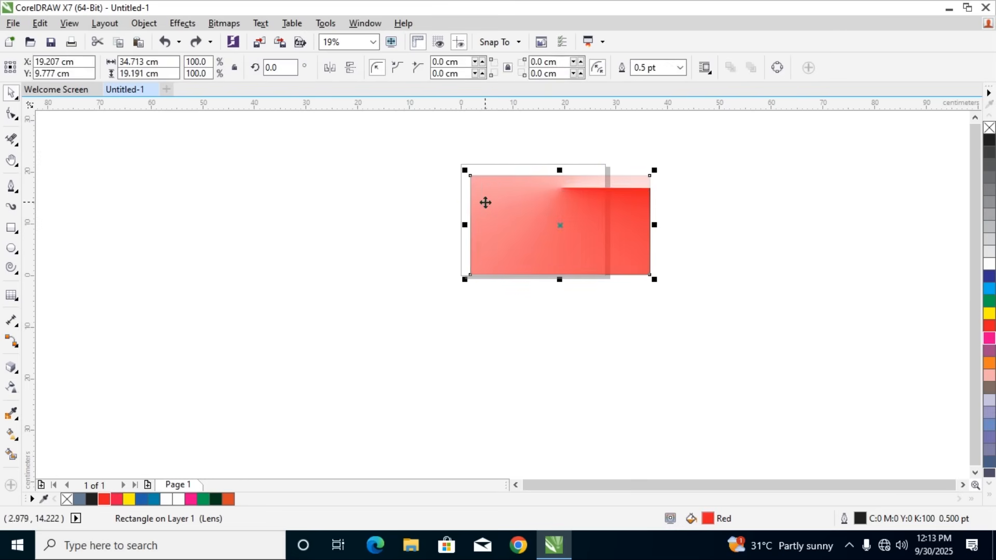
pyautogui.press('Delete')
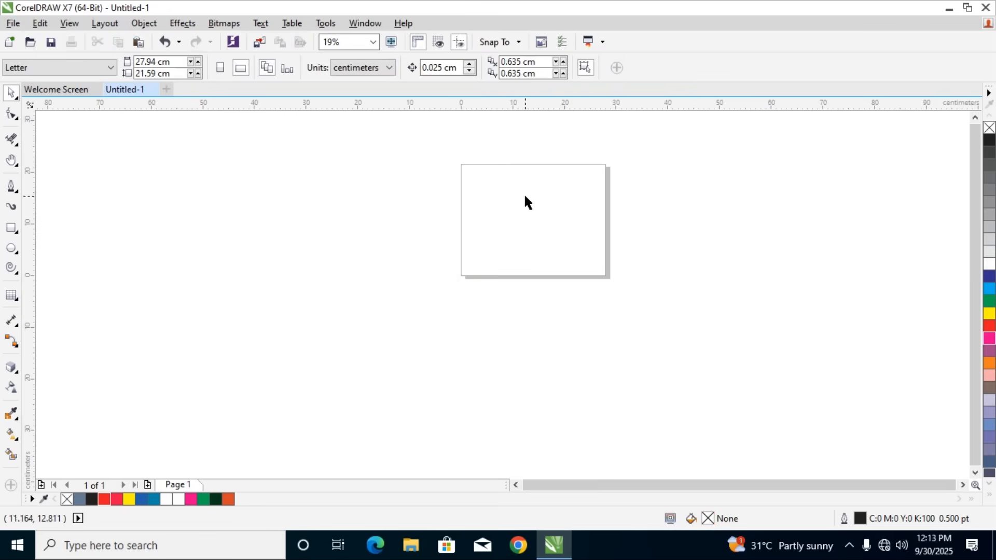
pyautogui.scroll(2, 512, 175)
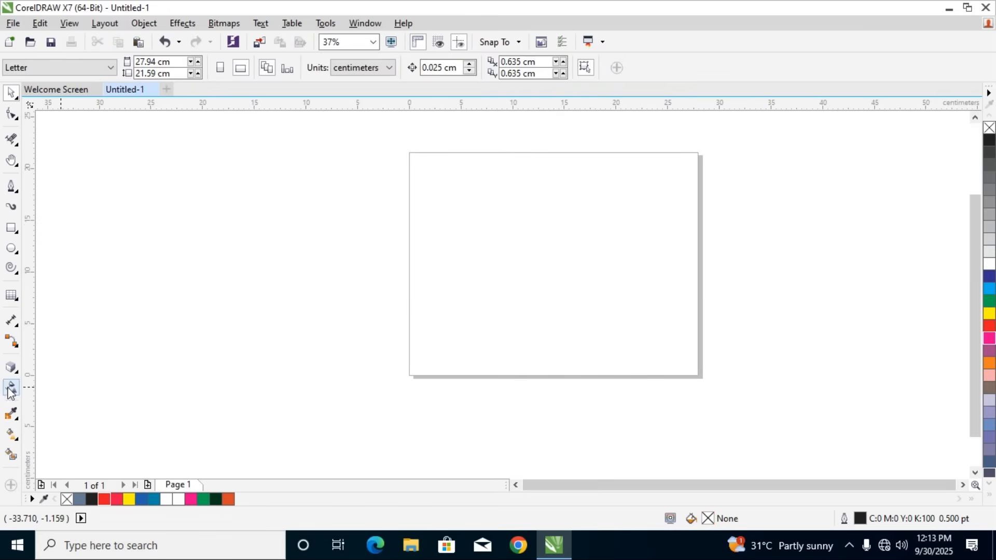
# Create a page-sized rectangle filled with red and apply a linear fountain transparency fading from left to right
pyautogui.doubleClick(11, 228)
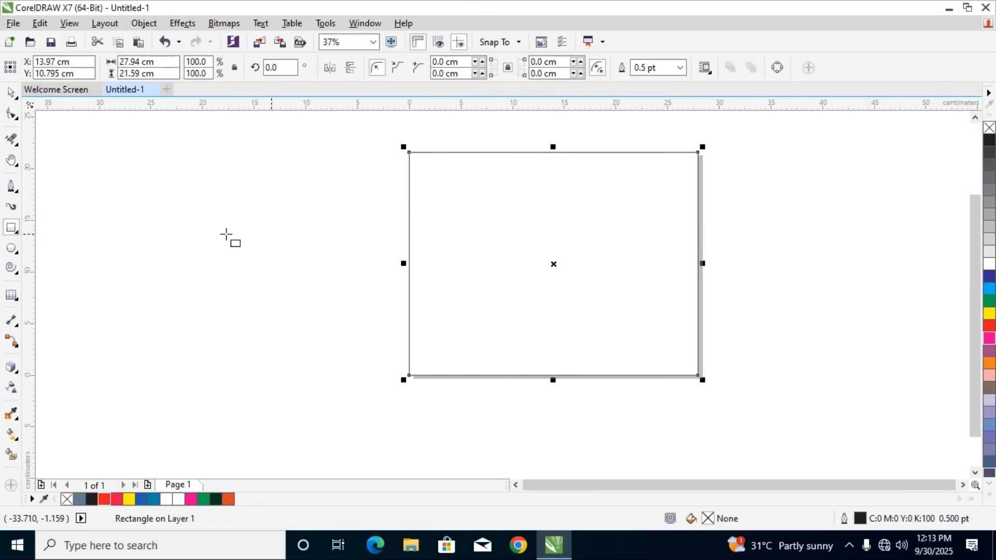
pyautogui.click(988, 326)
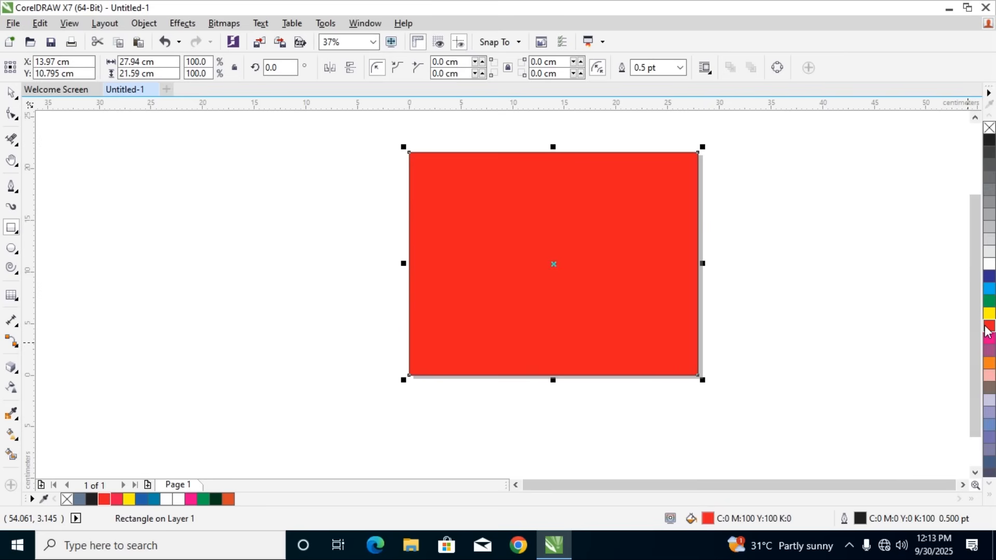
pyautogui.click(12, 387)
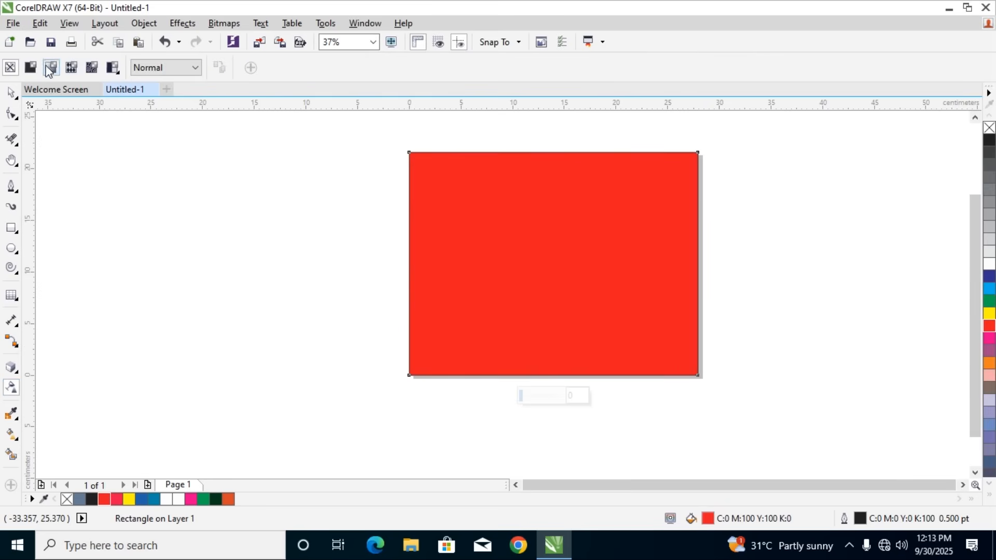
pyautogui.moveTo(367, 259); pyautogui.dragTo(757, 268)
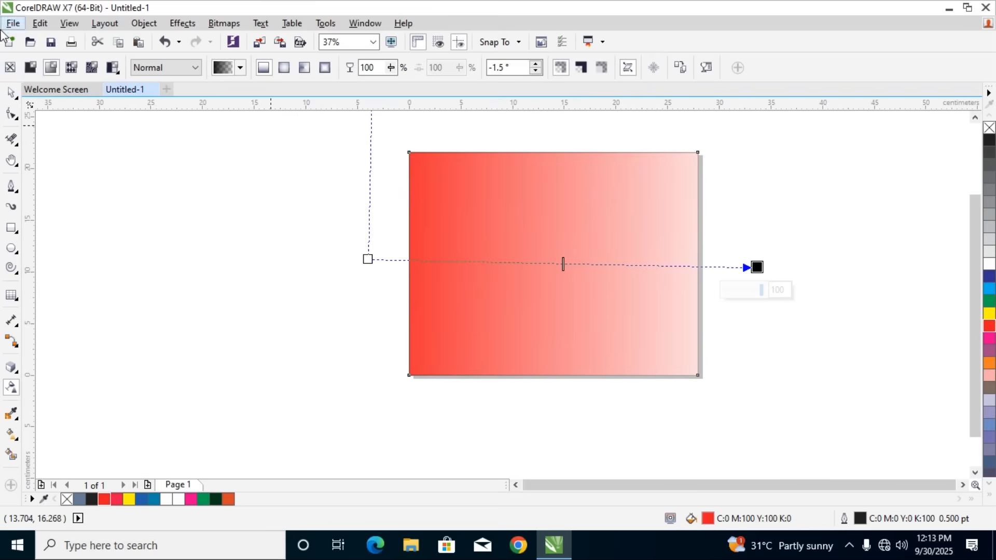
# Try the Subtract, Divide and Saturation merge modes on the rectangle's fountain transparency
pyautogui.click(188, 68)
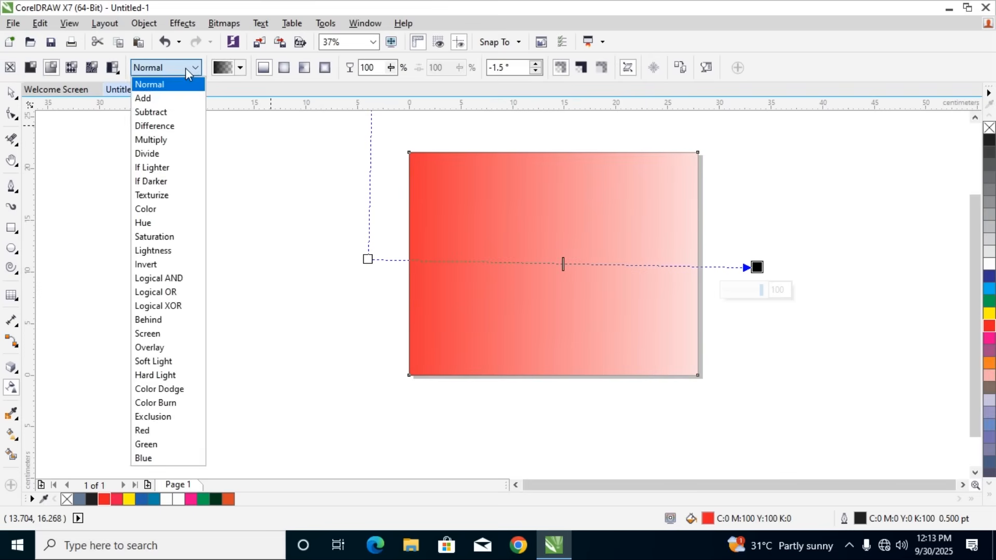
pyautogui.click(151, 112)
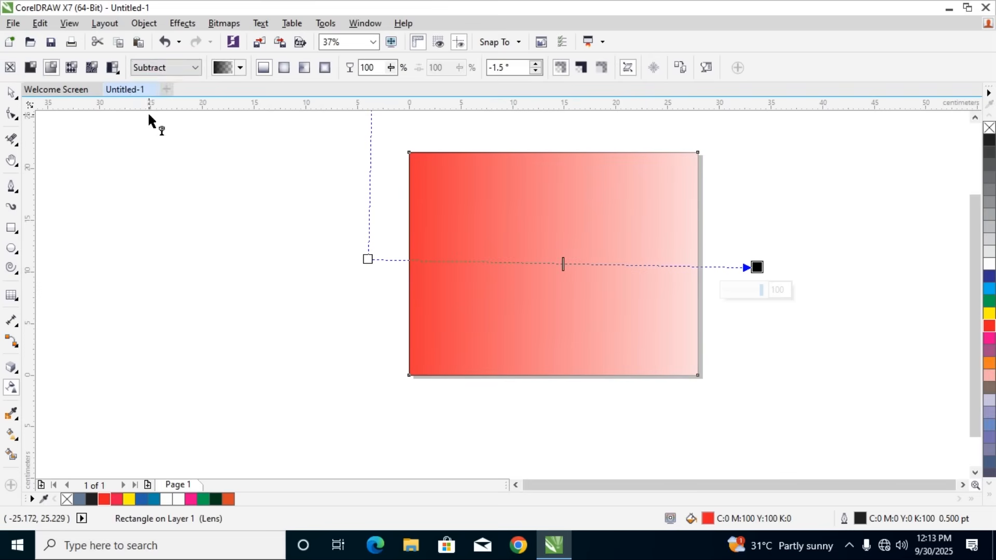
pyautogui.click(162, 73)
pyautogui.click(138, 154)
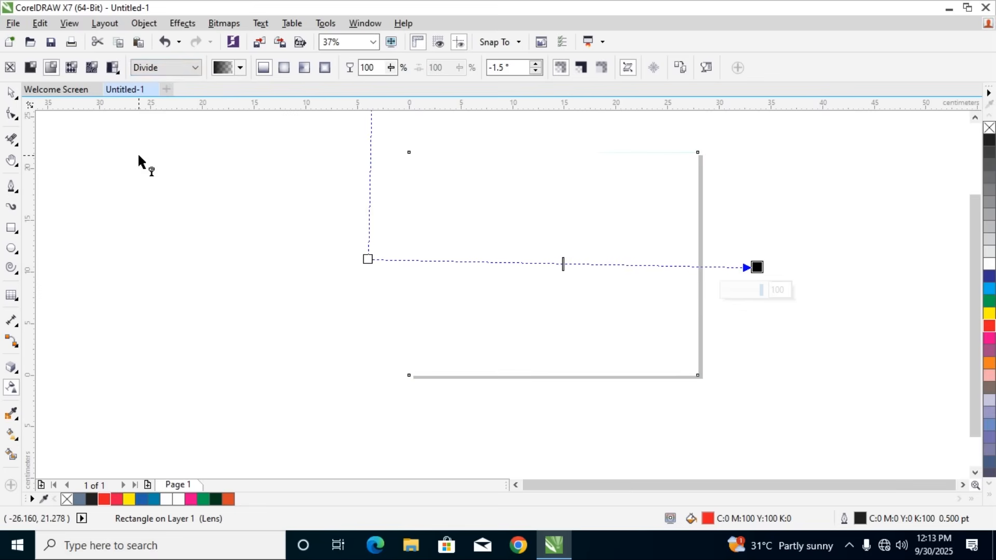
pyautogui.click(153, 69)
pyautogui.click(152, 232)
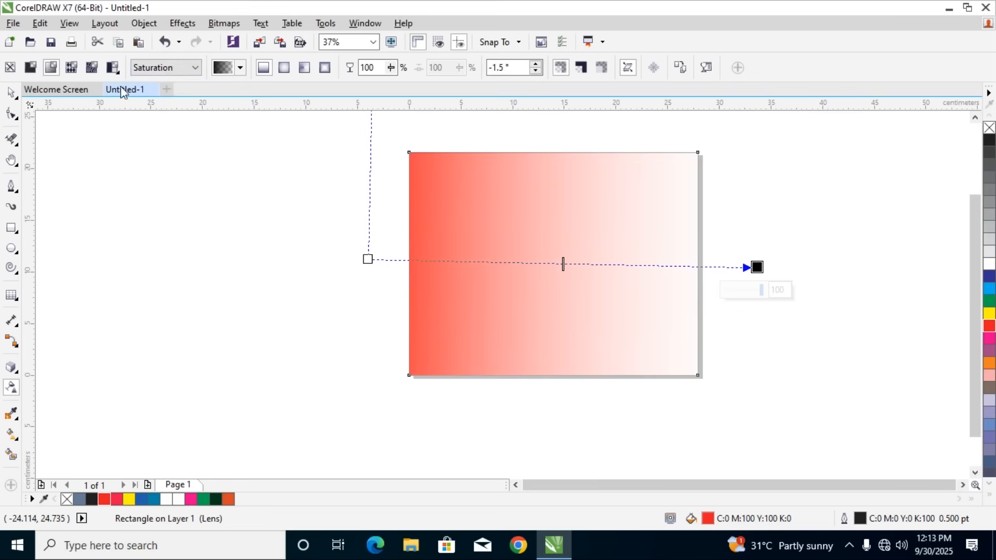
# Try a vector pattern transparency on the rectangle, and return to the fountain transparency with the Normal merge mode
pyautogui.click(72, 68)
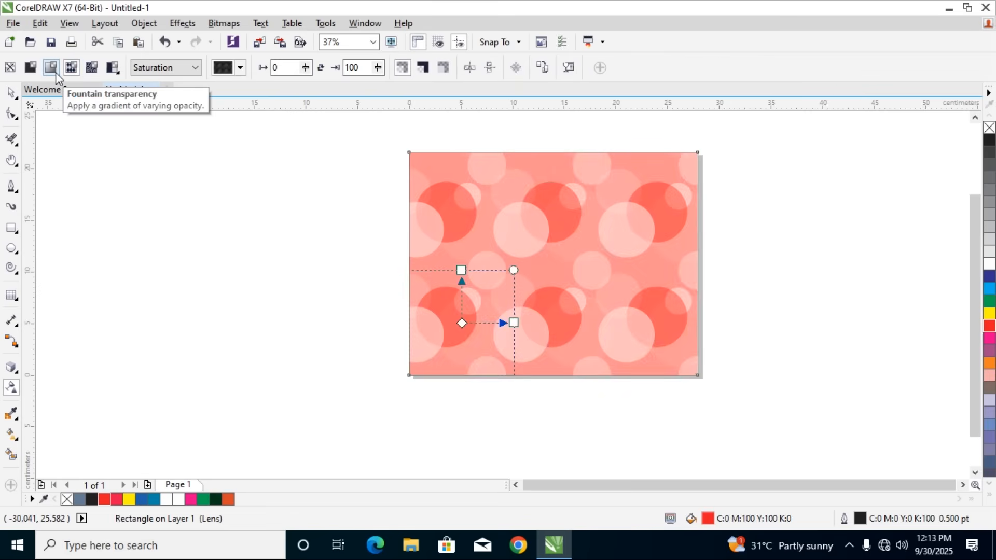
pyautogui.click(55, 72)
pyautogui.click(172, 72)
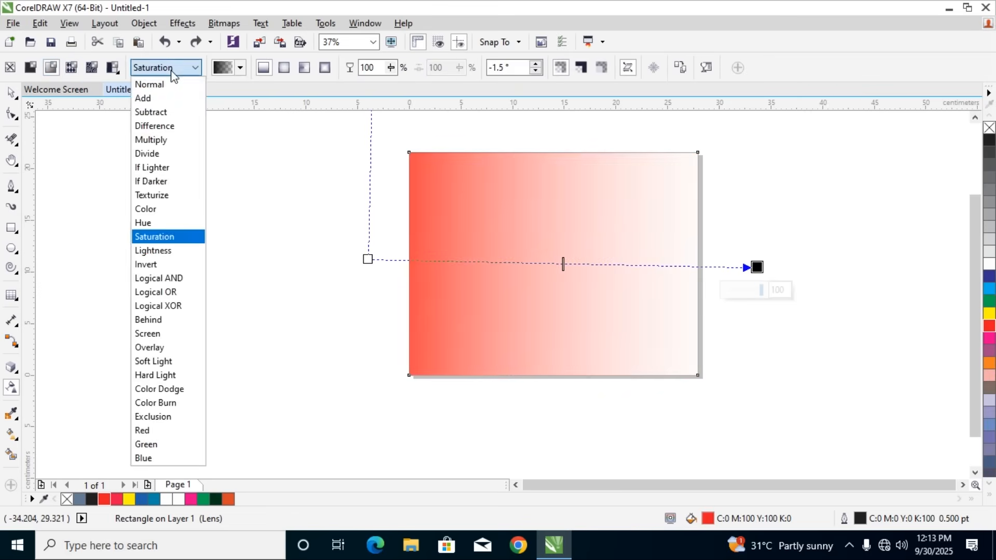
pyautogui.click(160, 84)
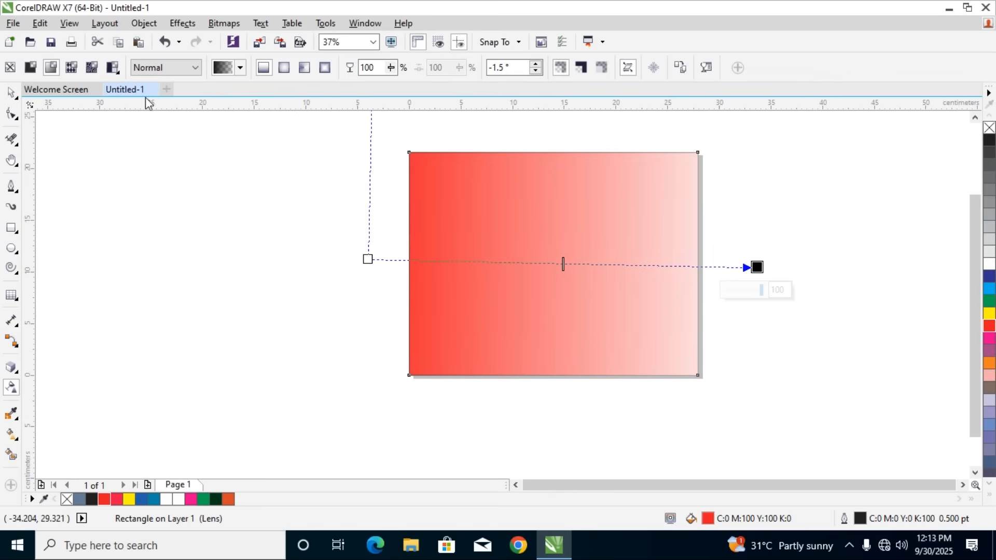
# Set the gradient's end-node transparency to 67, try 7 and undo it, and set the node to 40
pyautogui.moveTo(762, 292); pyautogui.dragTo(748, 297)
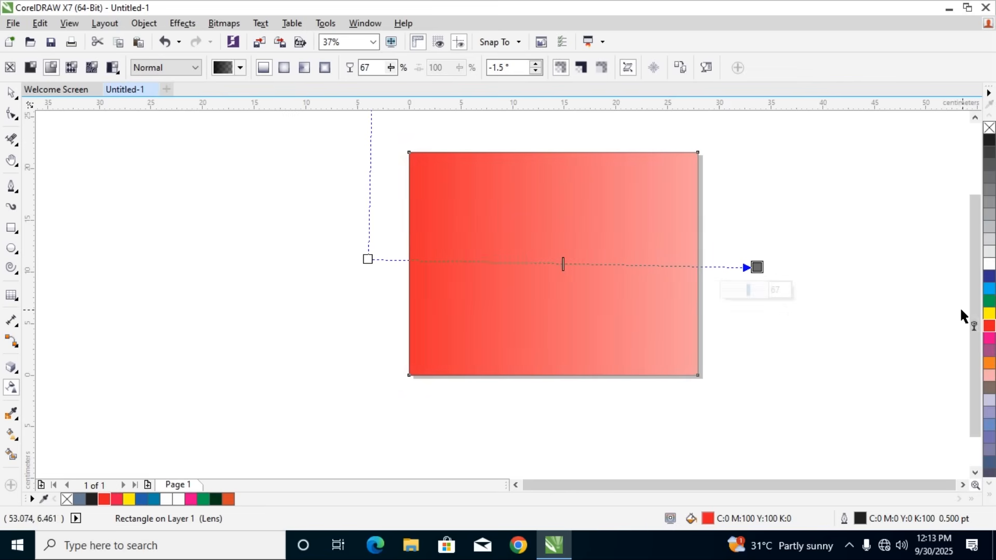
pyautogui.click(989, 314)
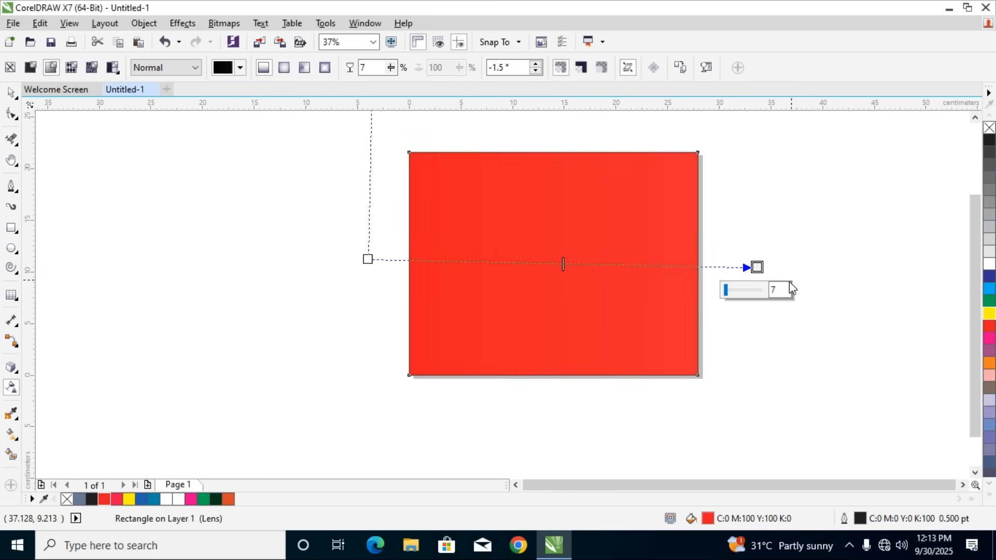
pyautogui.hotkey('ctrl', 'z')
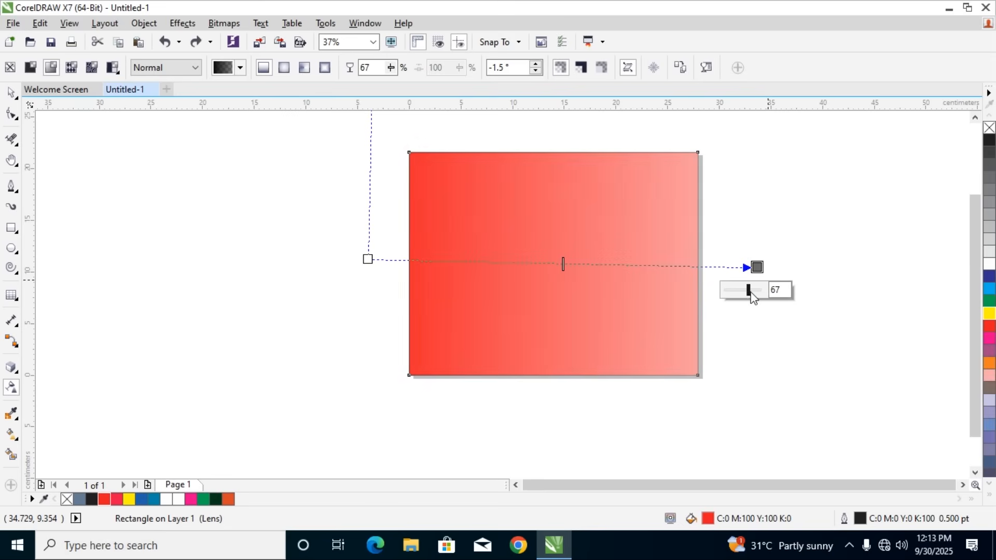
pyautogui.moveTo(750, 292); pyautogui.dragTo(737, 290)
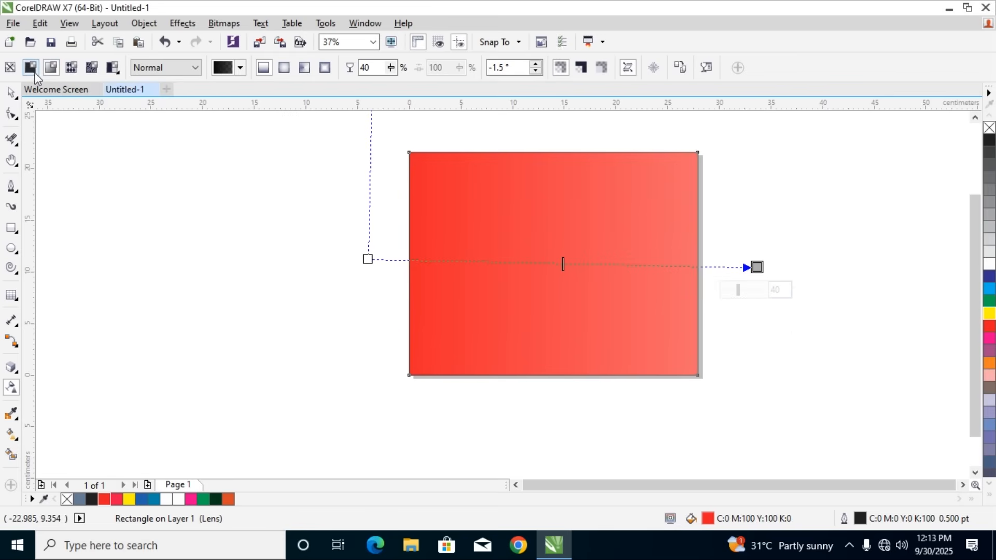
# Compare uniform and fountain transparency on the rectangle, and apply the vector pattern transparency, trying it on the outline only before restoring fill and outline
pyautogui.click(32, 71)
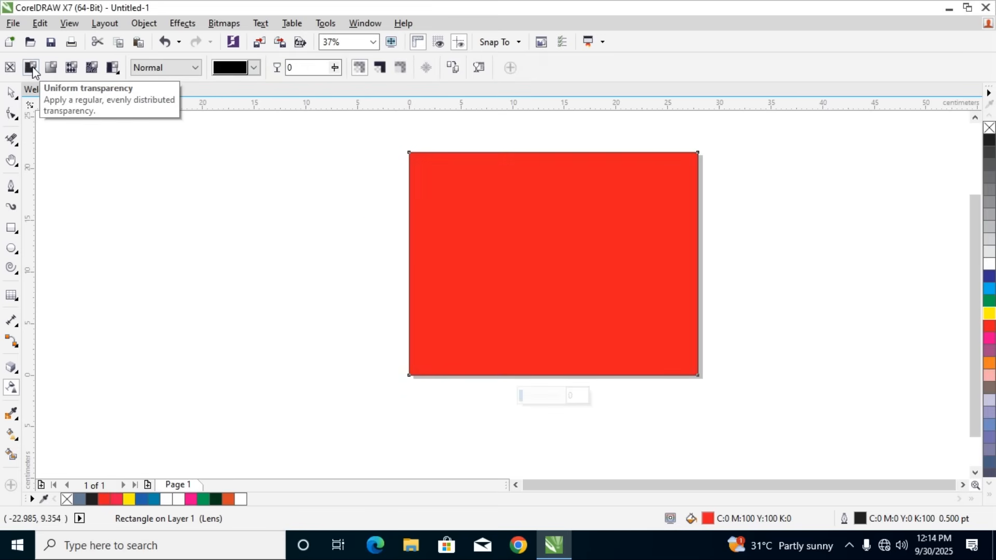
pyautogui.click(51, 70)
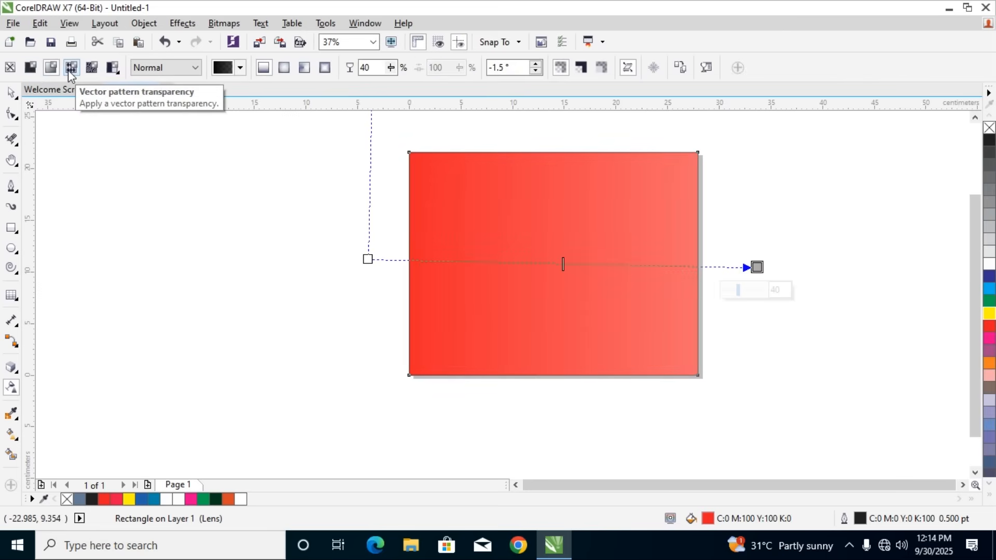
pyautogui.click(69, 72)
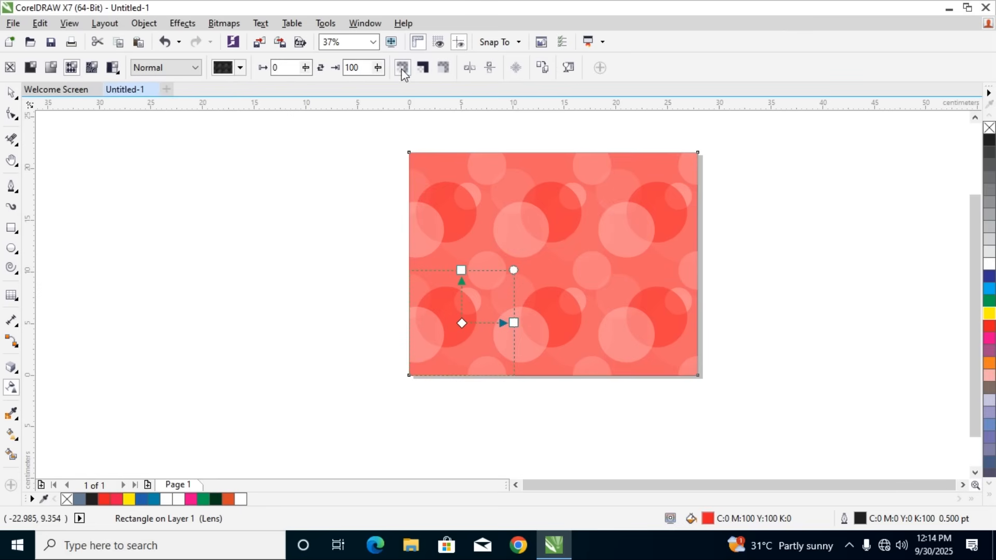
pyautogui.click(444, 70)
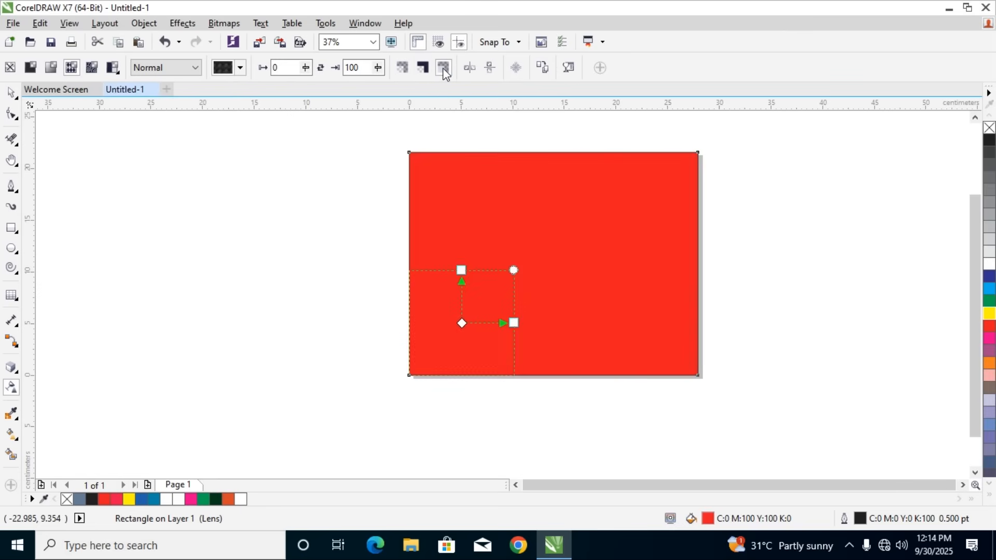
pyautogui.click(402, 69)
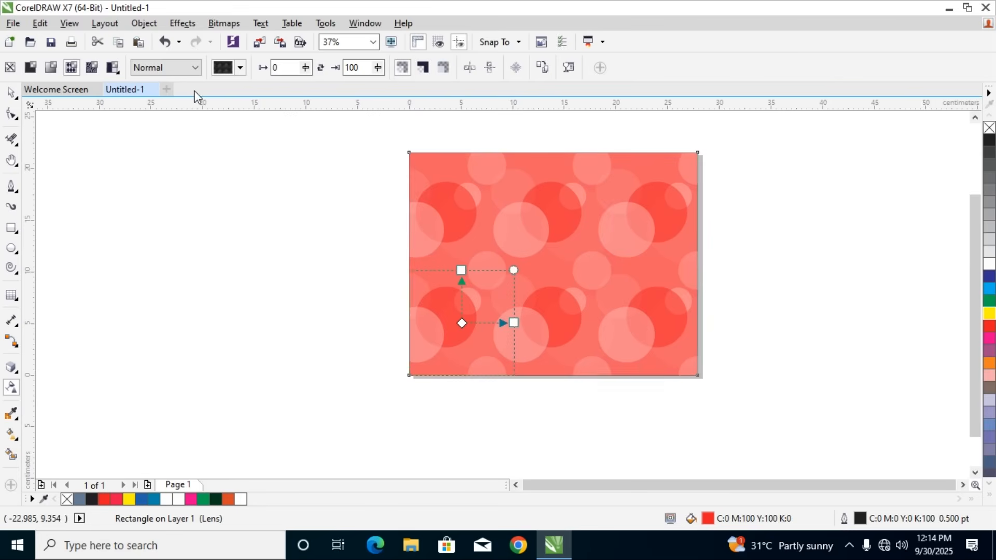
# Set the pattern transparency's merge mode to Subtract and switch the rectangle to the brick bitmap pattern transparency
pyautogui.click(191, 69)
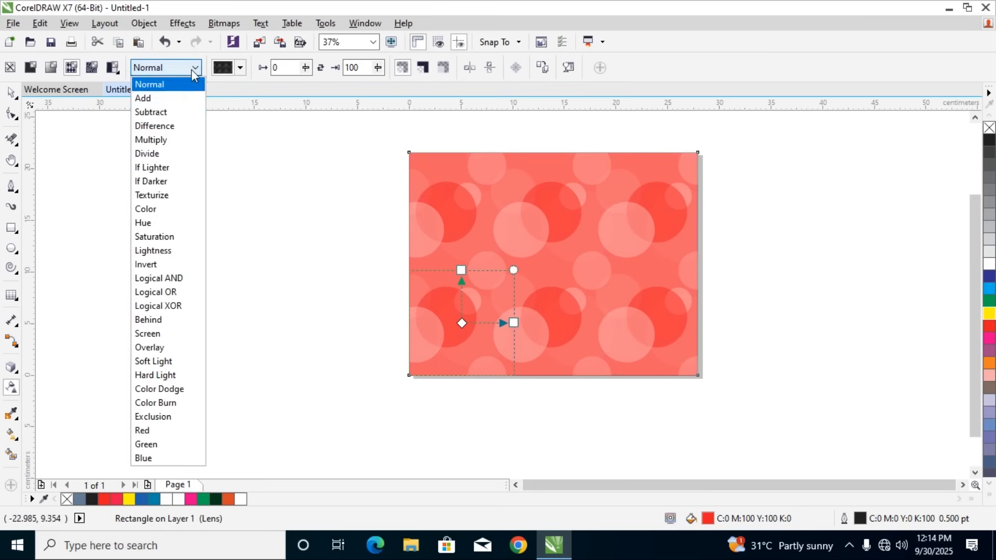
pyautogui.click(157, 113)
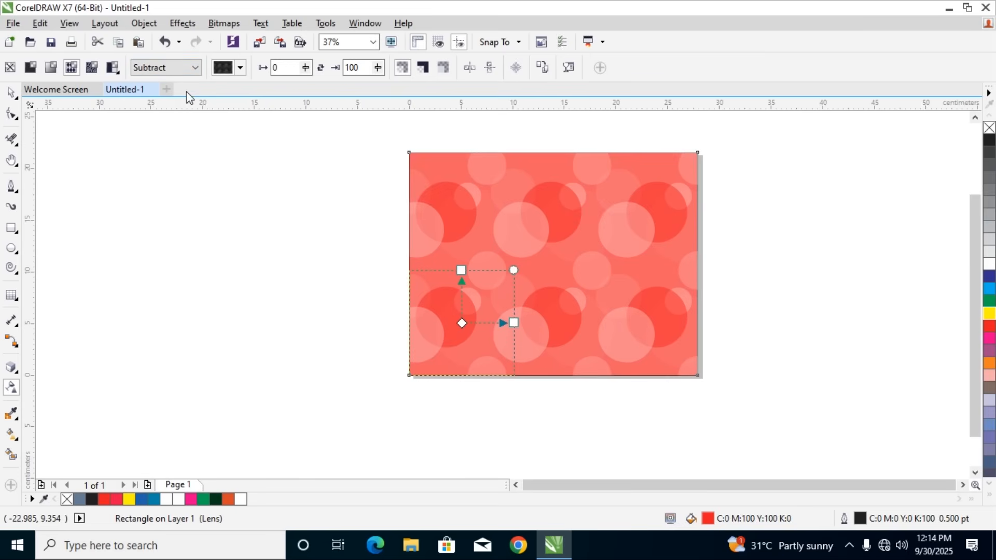
pyautogui.click(118, 73)
pyautogui.click(118, 73)
pyautogui.click(94, 74)
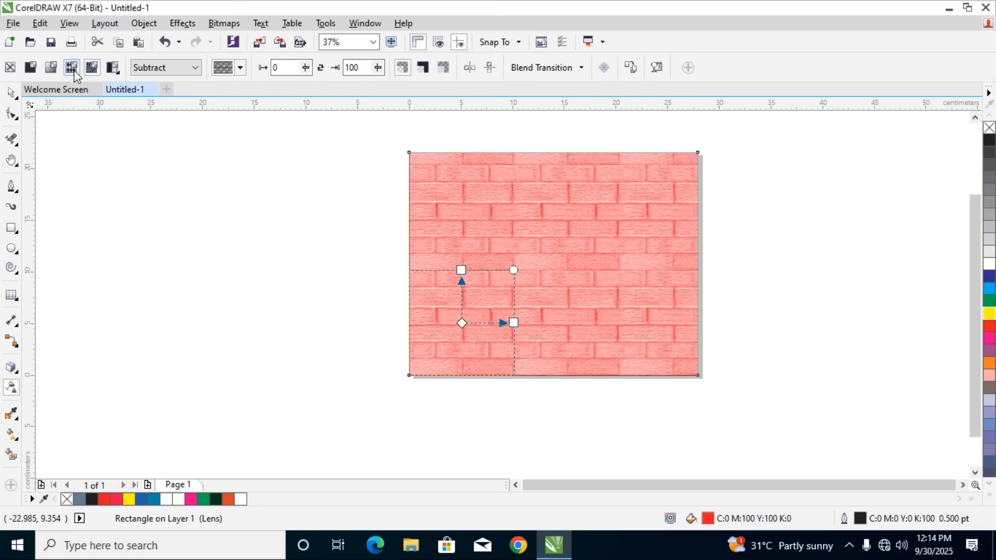
# Apply the vector pattern transparency to the rectangle, comparing it once with the brick bitmap pattern transparency
pyautogui.click(72, 69)
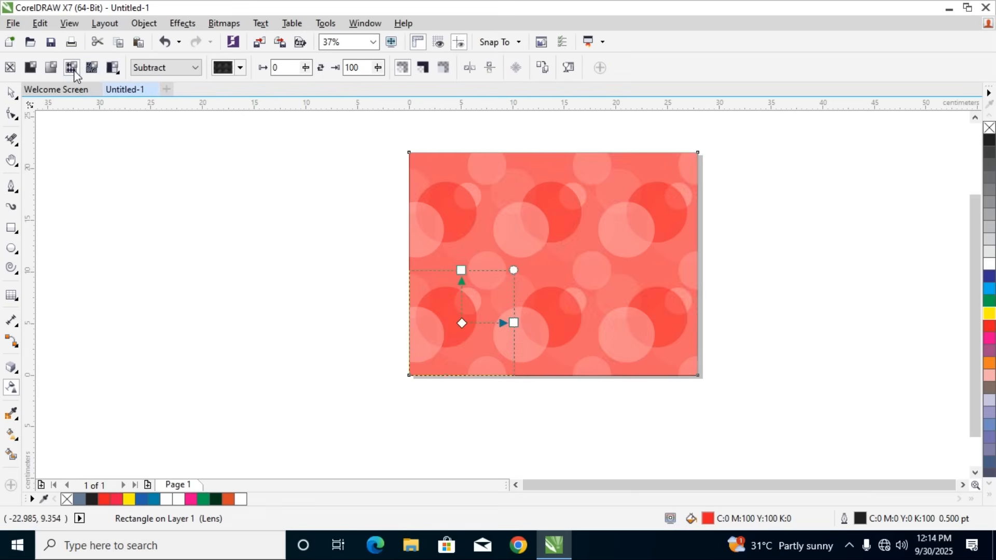
pyautogui.click(241, 68)
pyautogui.click(241, 69)
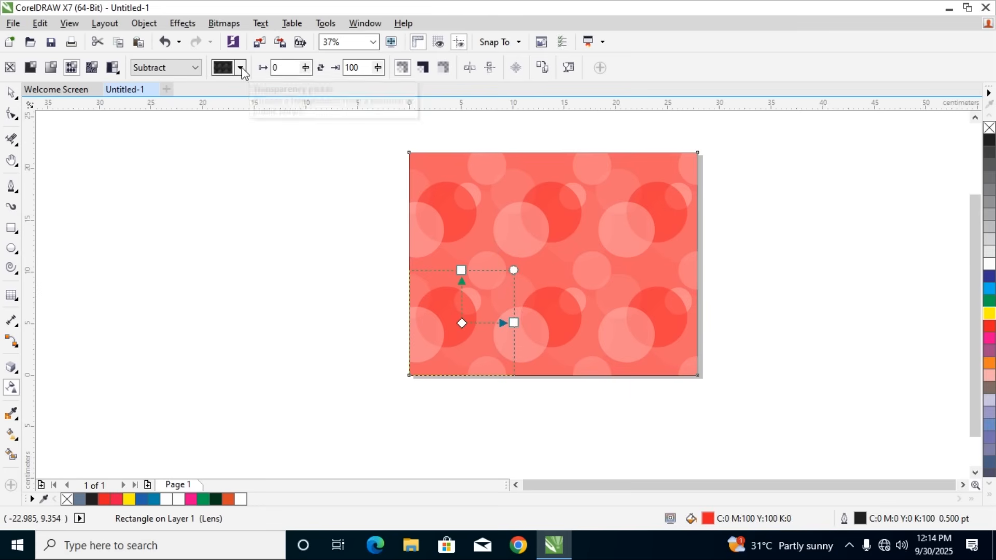
pyautogui.click(241, 68)
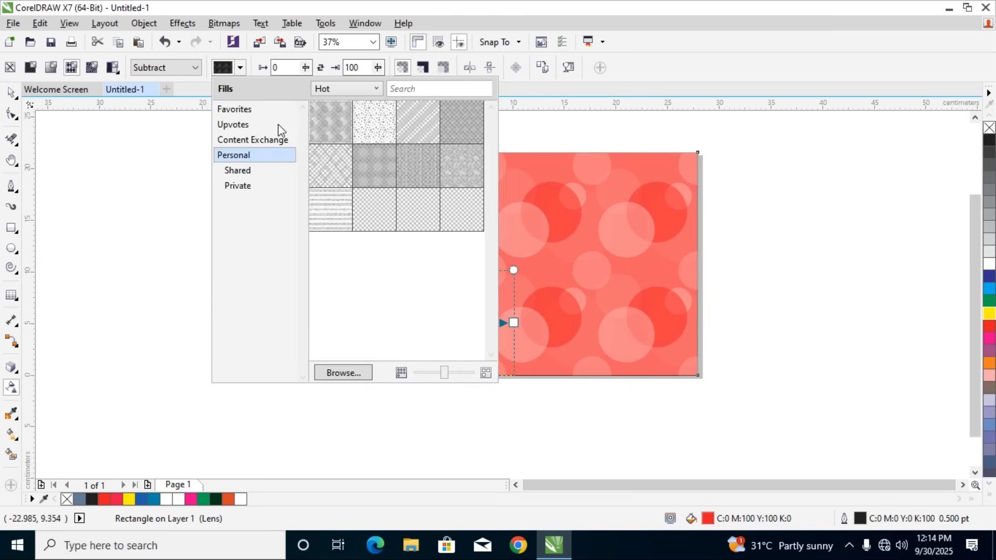
pyautogui.click(52, 69)
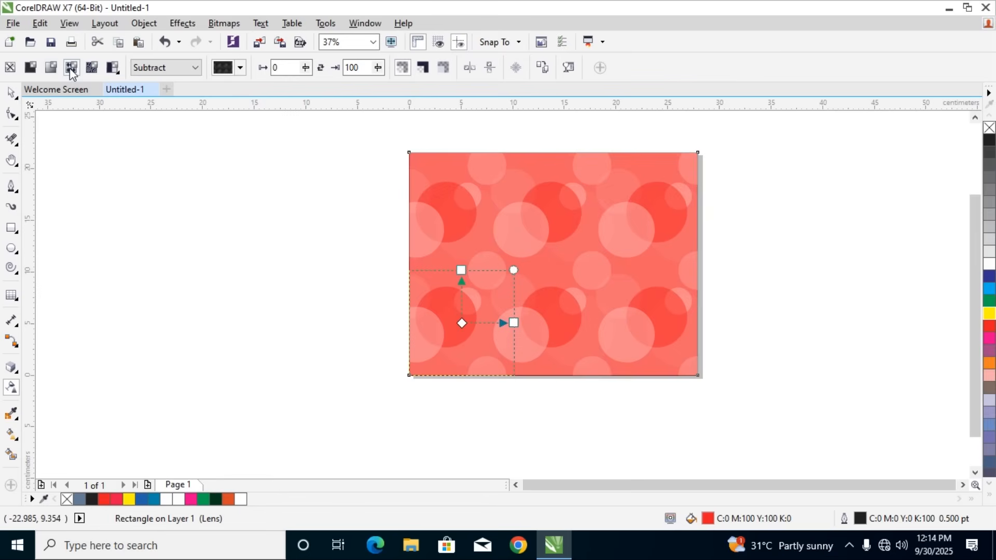
pyautogui.click(89, 68)
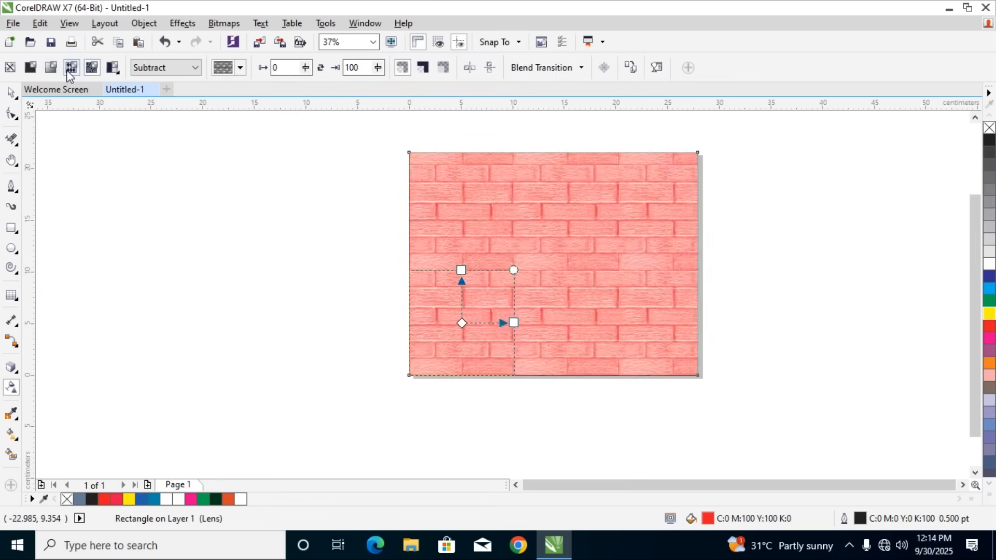
pyautogui.click(68, 69)
# Browse the Favorites, Upvotes, Content Exchange, Personal and Private collections of vector transparency patterns
pyautogui.click(240, 68)
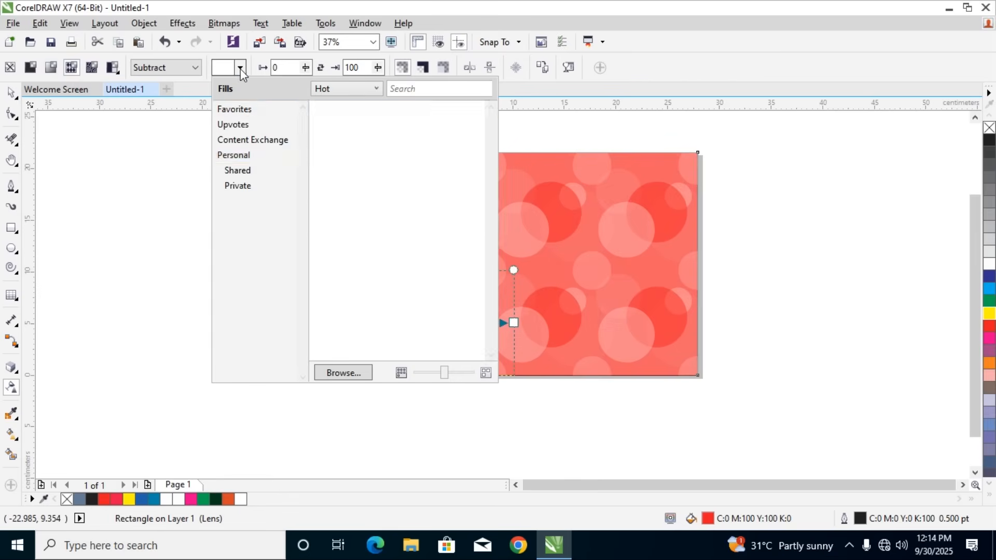
pyautogui.click(236, 111)
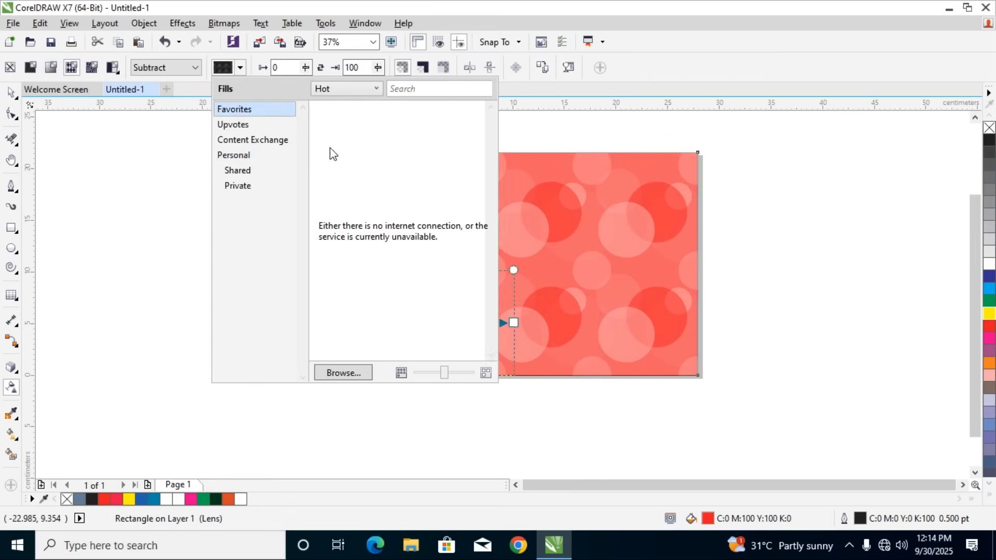
pyautogui.click(239, 125)
pyautogui.click(244, 140)
pyautogui.click(242, 156)
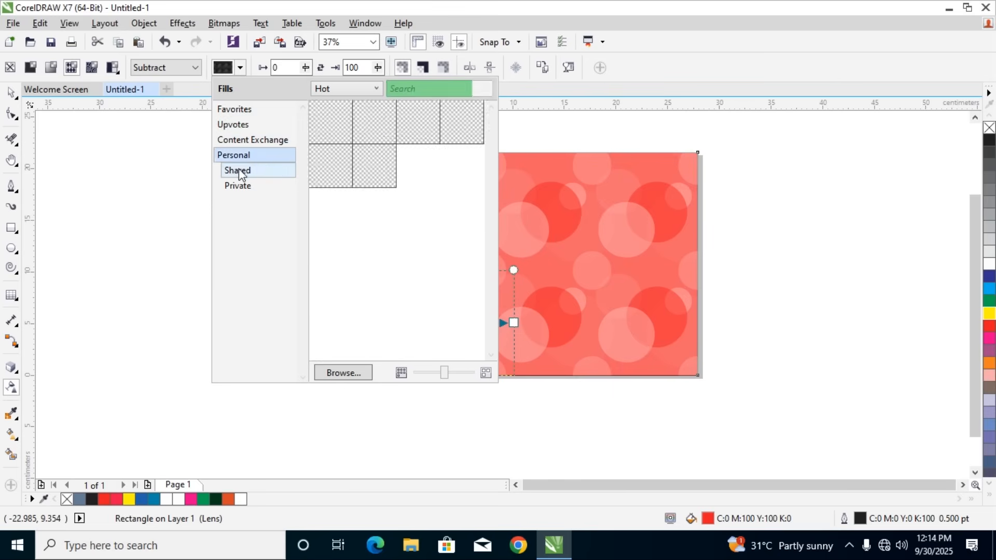
pyautogui.click(238, 188)
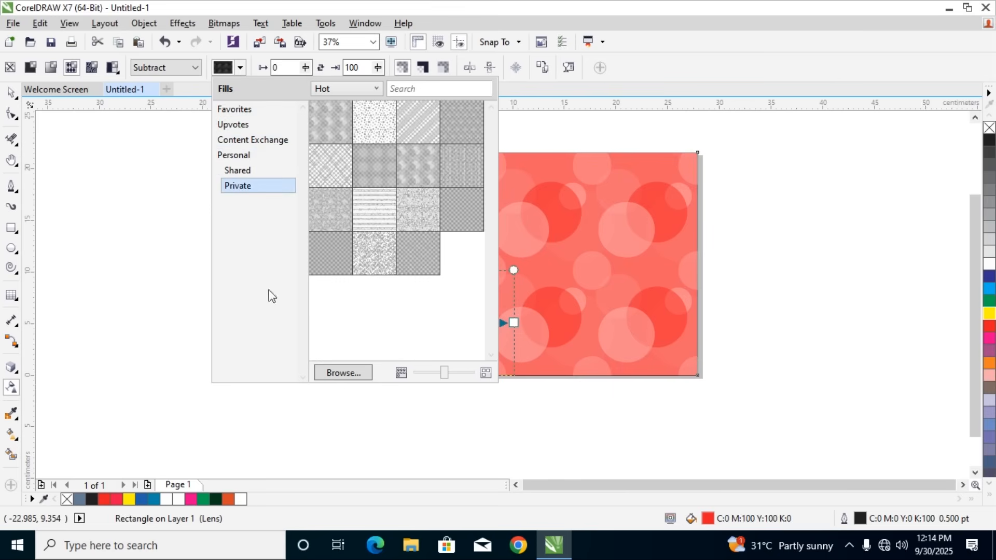
# Delete the patterned rectangle and undo the deletion
pyautogui.click(11, 93)
pyautogui.click(11, 93)
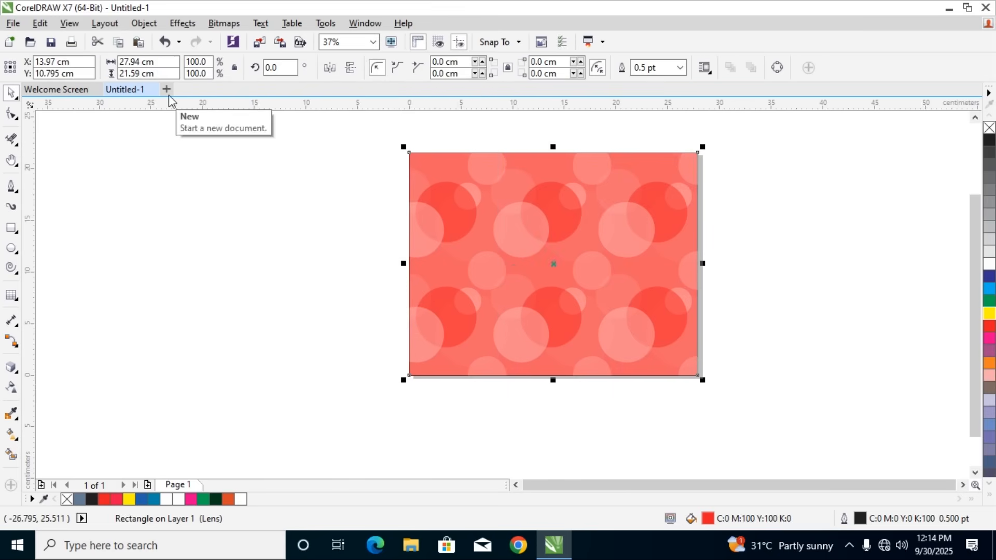
pyautogui.press('Delete')
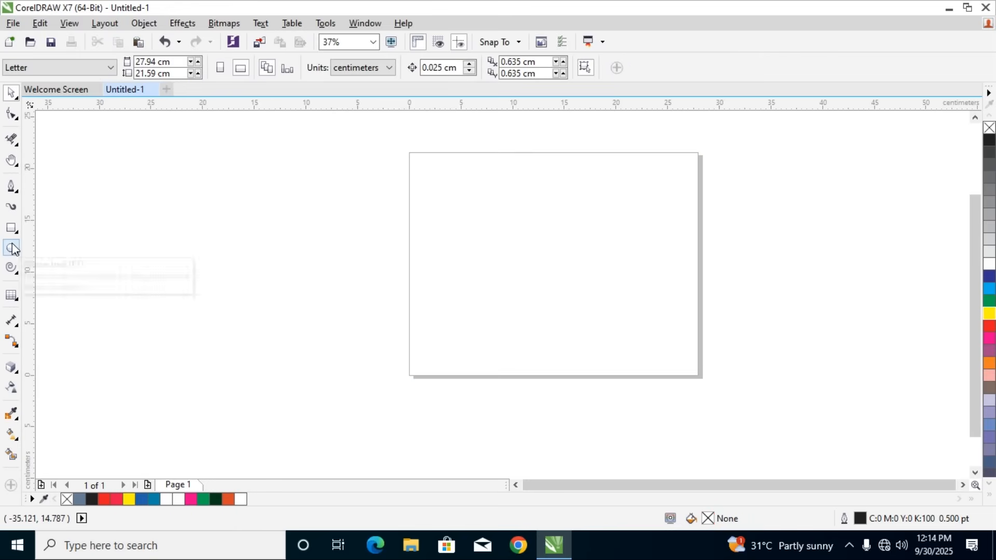
pyautogui.hotkey('ctrl', 'z')
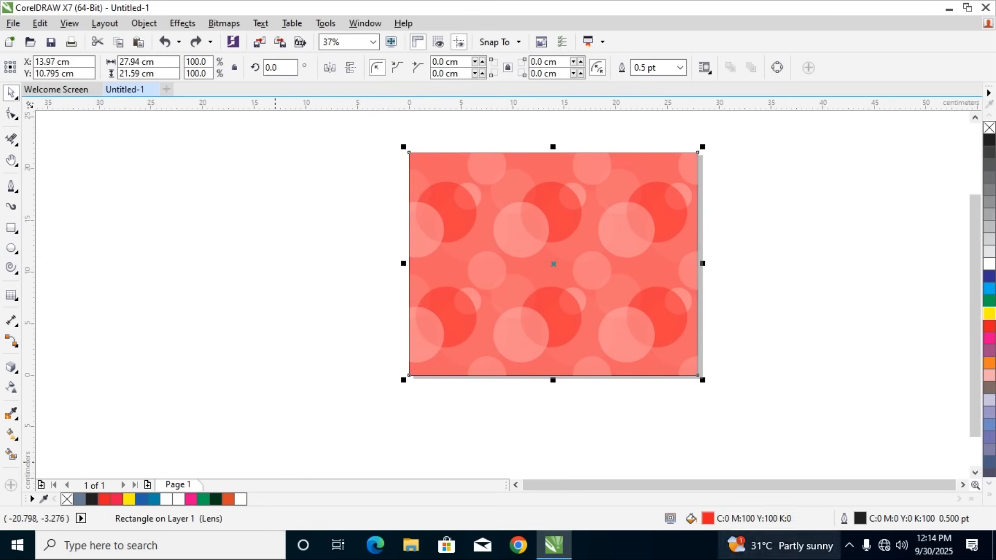
# Replace the rectangle's red fill with the Bokeh Offset vector pattern, previewing the brick bitmap pattern and the private fills on the way
pyautogui.doubleClick(707, 519)
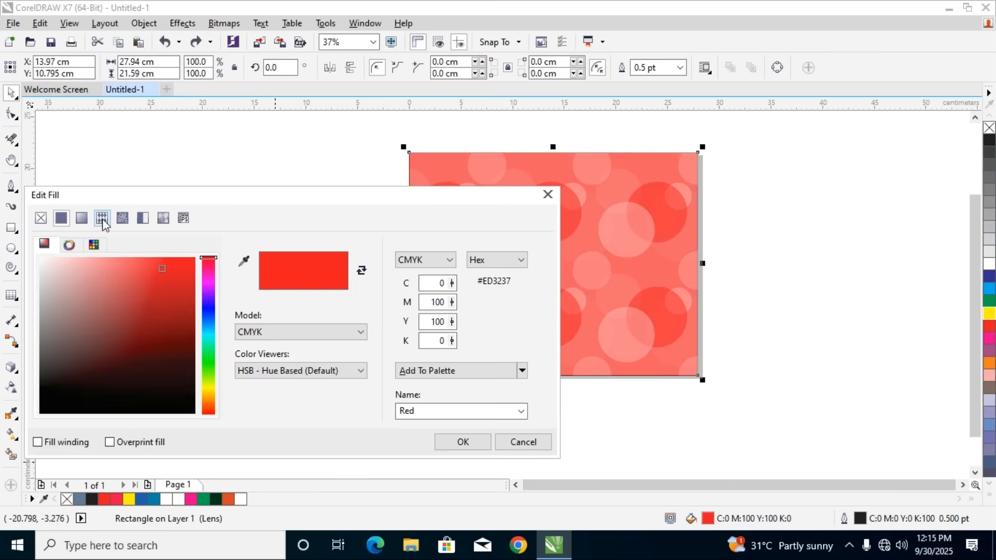
pyautogui.click(102, 218)
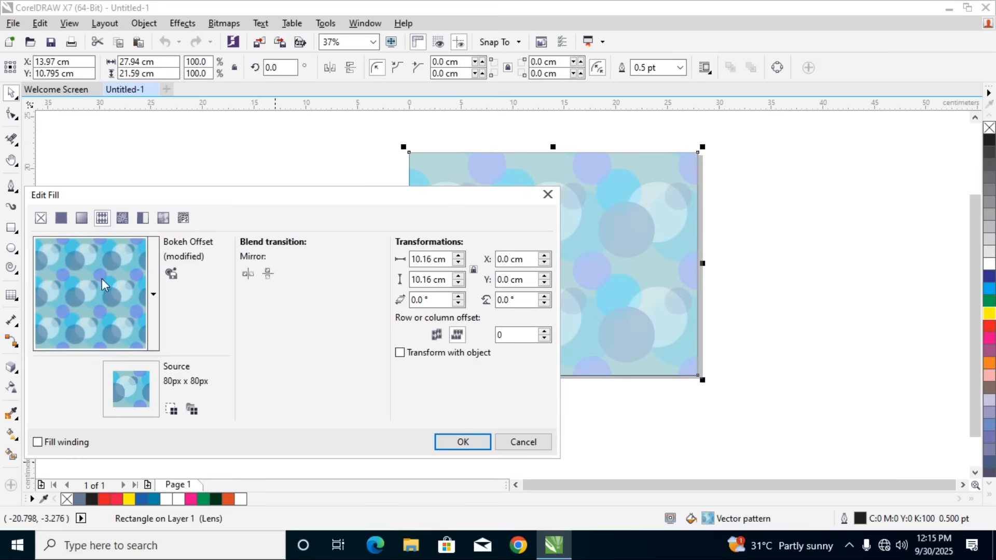
pyautogui.click(118, 223)
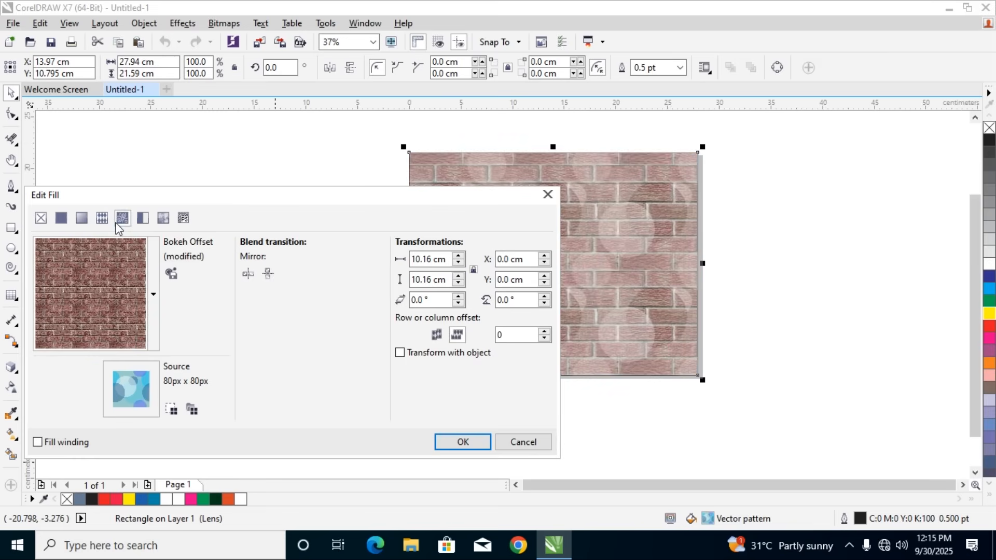
pyautogui.click(96, 219)
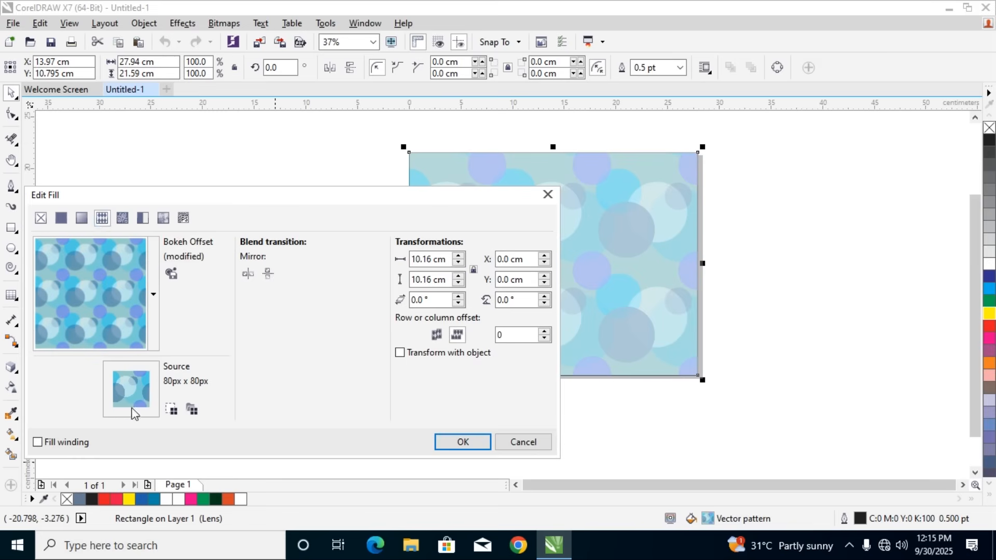
pyautogui.click(154, 296)
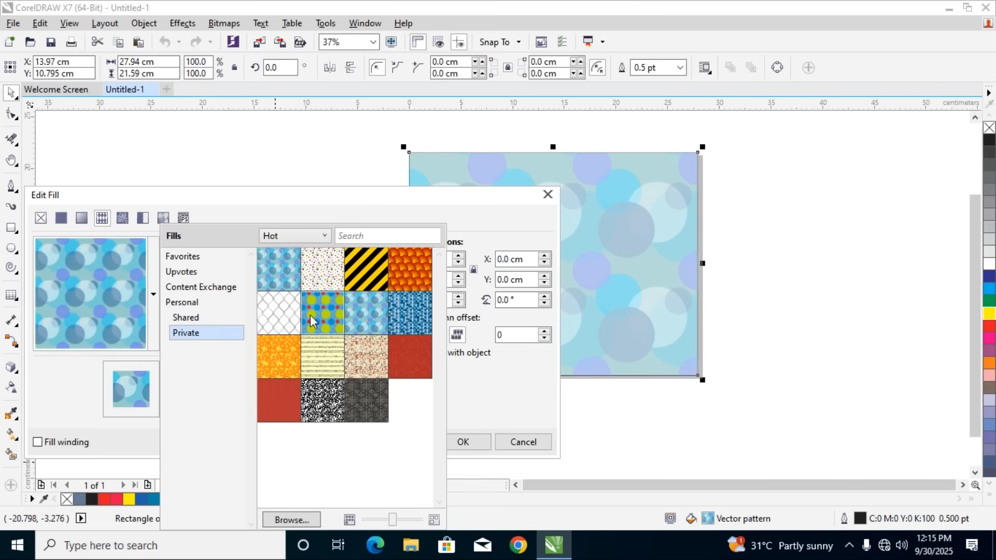
pyautogui.moveTo(324, 350)
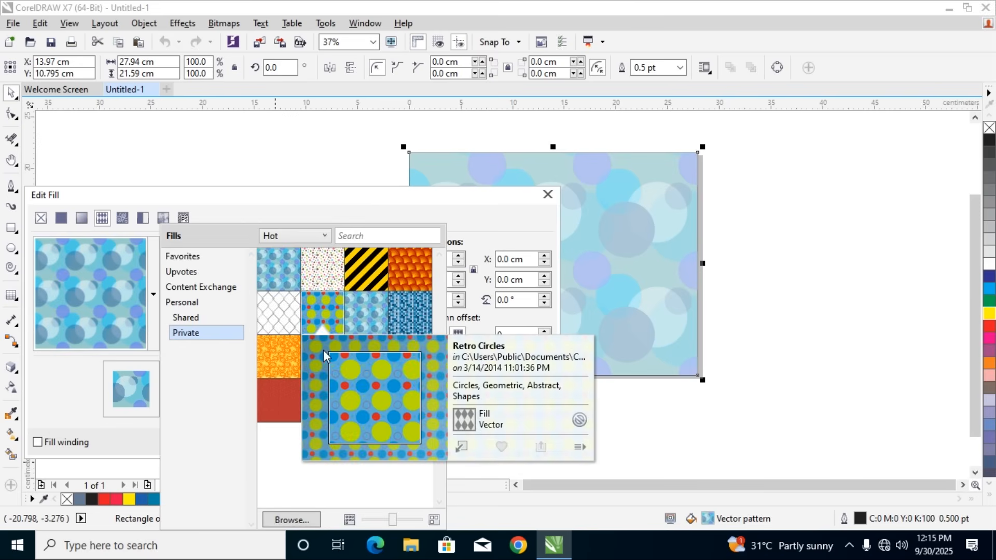
pyautogui.moveTo(408, 277)
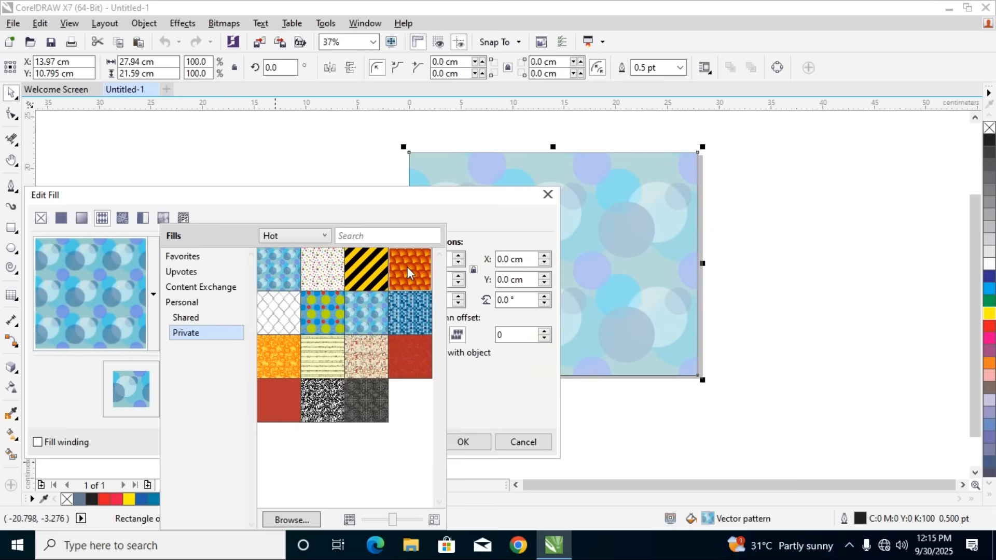
pyautogui.click(468, 441)
pyautogui.click(463, 442)
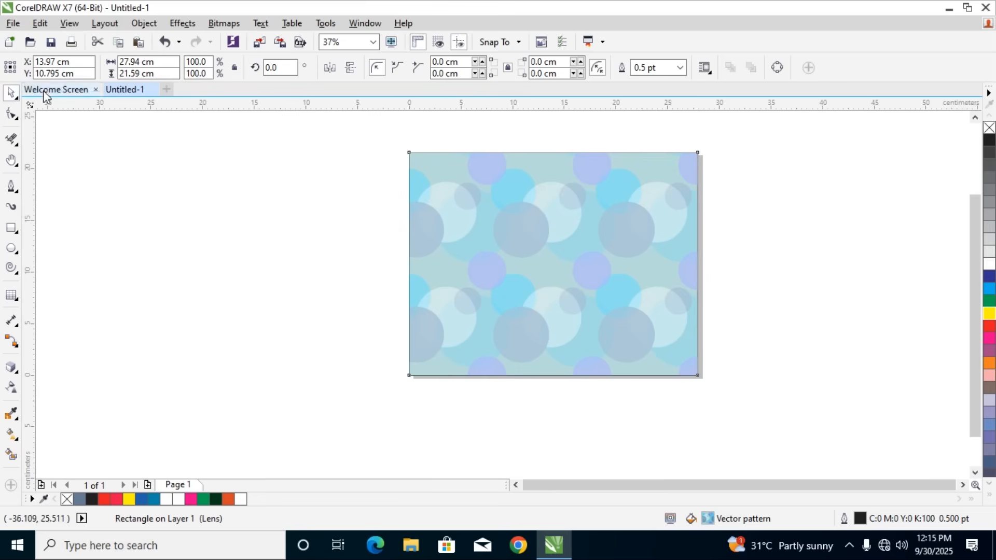
# Try the Sun Rise vector pattern as the rectangle's fill, with its tile width set to 3.189 cm
pyautogui.doubleClick(705, 521)
pyautogui.click(546, 194)
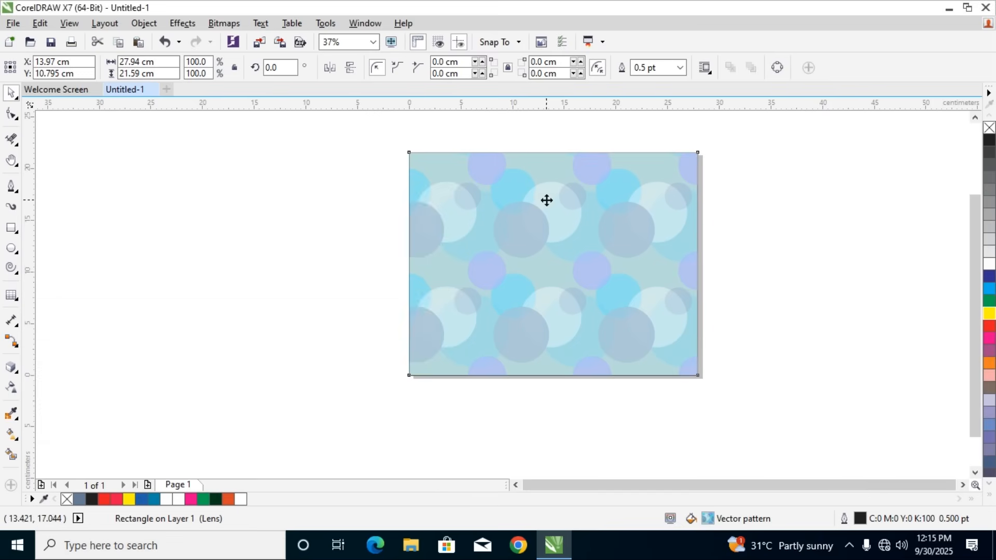
pyautogui.click(463, 232)
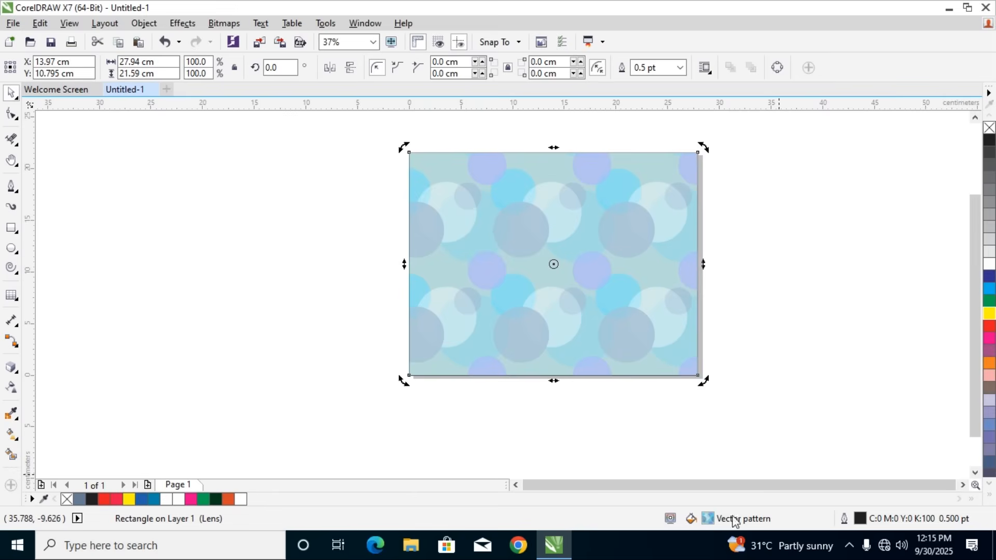
pyautogui.doubleClick(708, 521)
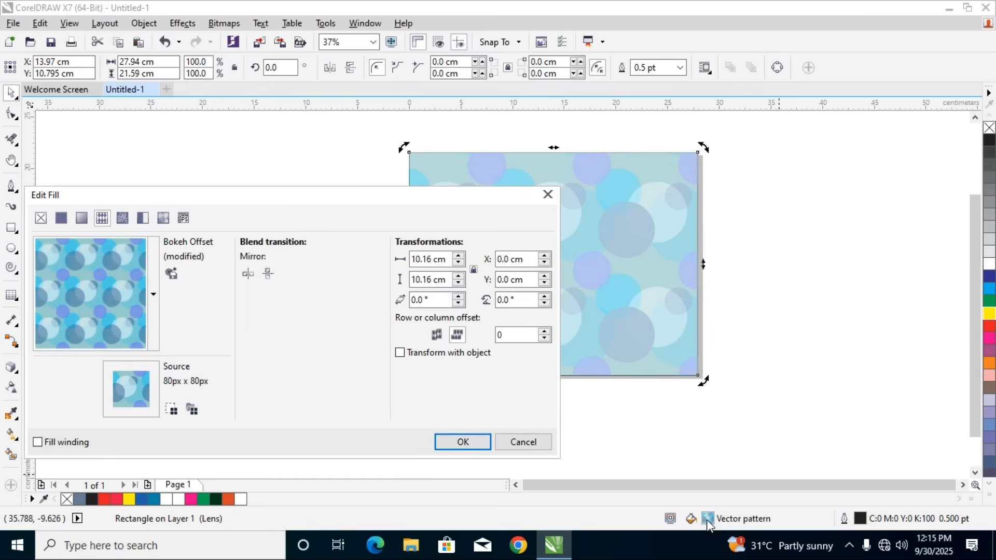
pyautogui.click(153, 294)
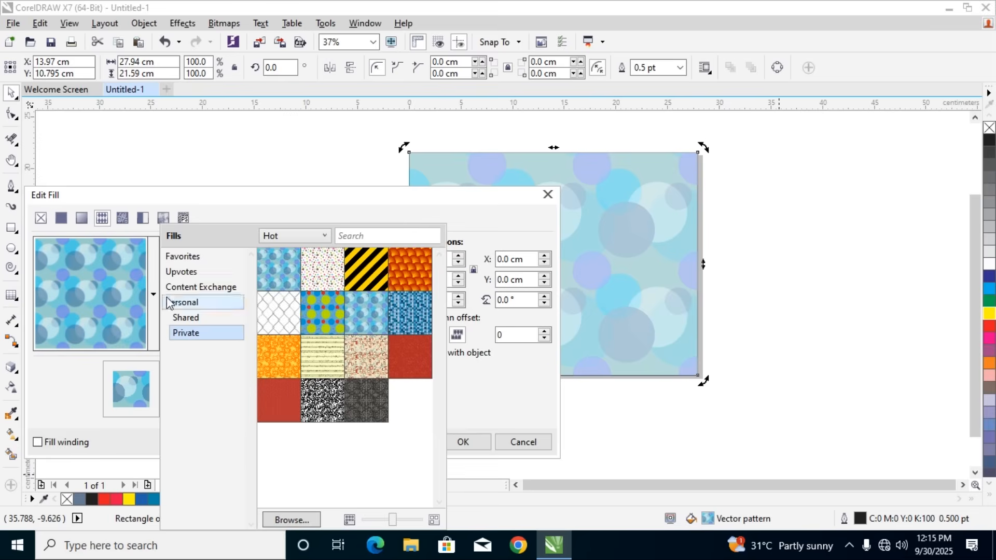
pyautogui.moveTo(406, 280)
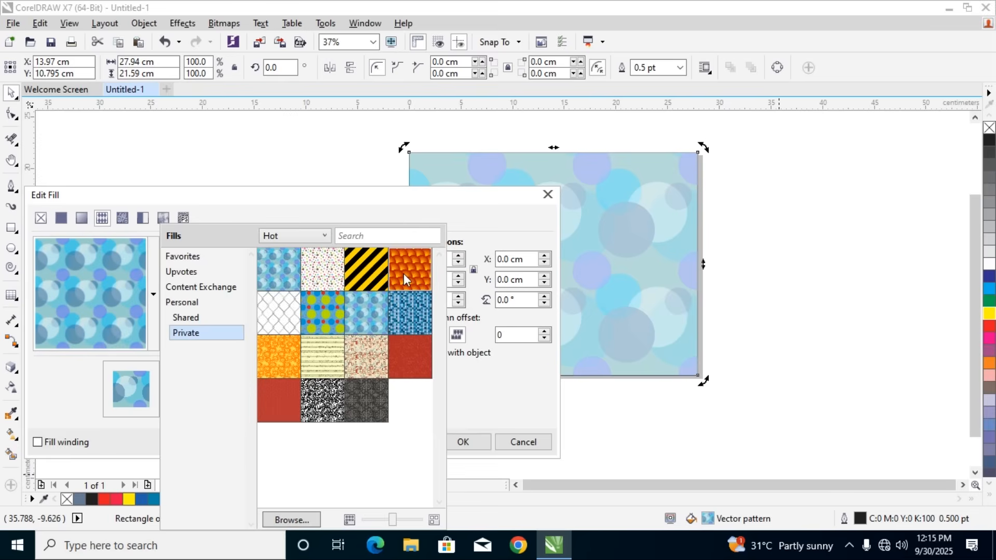
pyautogui.click(371, 200)
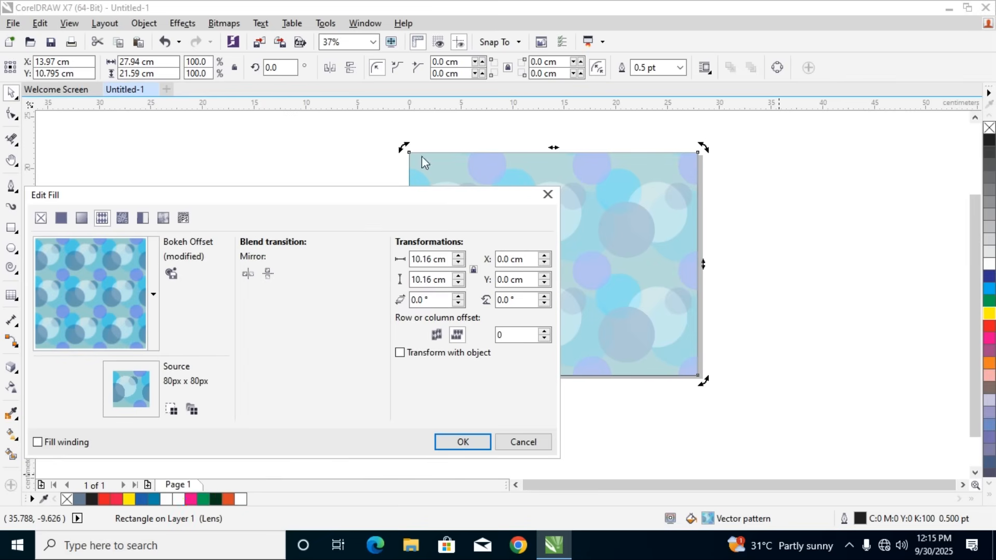
pyautogui.click(152, 296)
pyautogui.moveTo(270, 371)
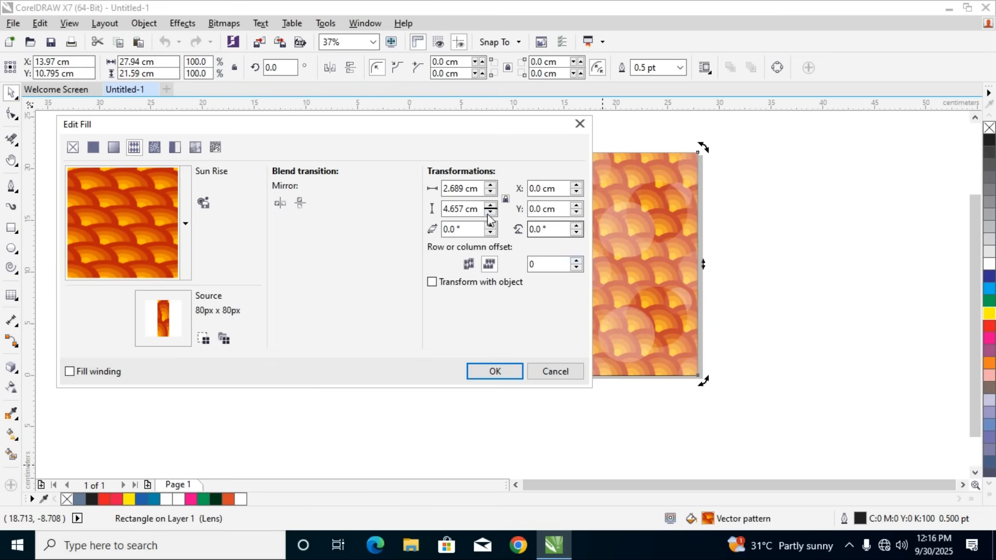
pyautogui.moveTo(487, 188)
pyautogui.mouseDown()
pyautogui.moveTo(486, 135)
pyautogui.moveTo(445, 268)
pyautogui.moveTo(466, 264)
pyautogui.moveTo(491, 184)
pyautogui.mouseUp()
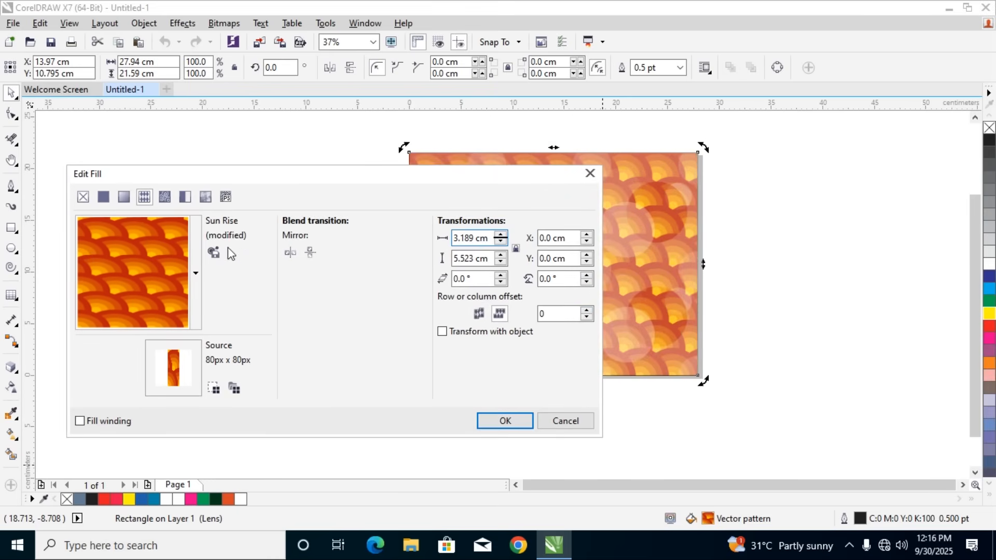
# Try the Chain Fence vector pattern as the rectangle's fill and cancel the fill changes
pyautogui.click(194, 273)
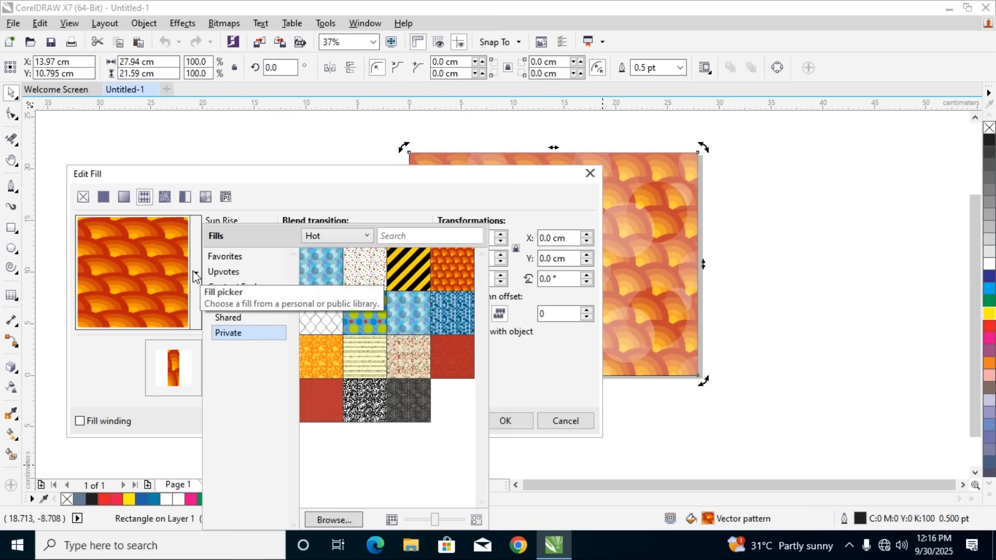
pyautogui.click(328, 319)
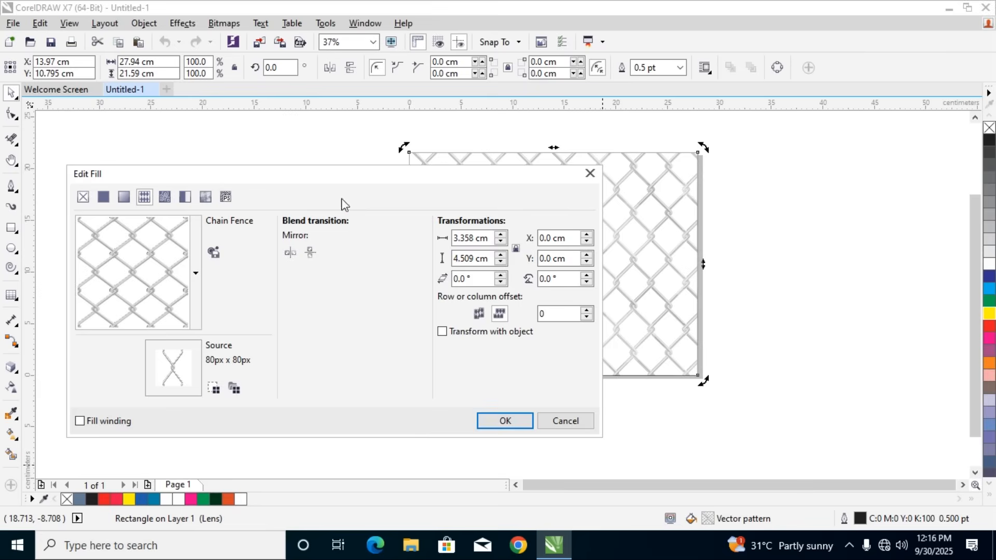
pyautogui.moveTo(349, 175); pyautogui.dragTo(357, 210)
pyautogui.click(208, 306)
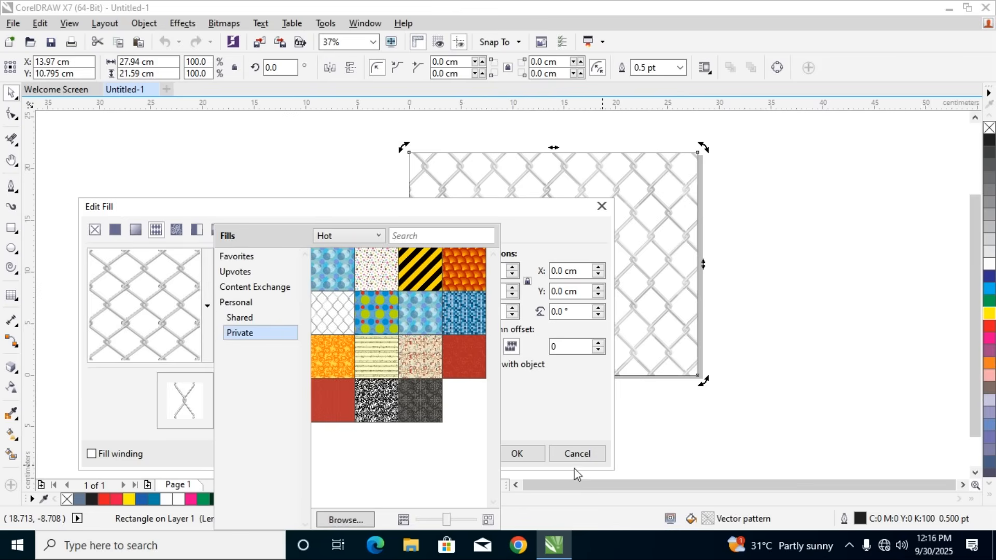
pyautogui.click(569, 457)
pyautogui.click(569, 456)
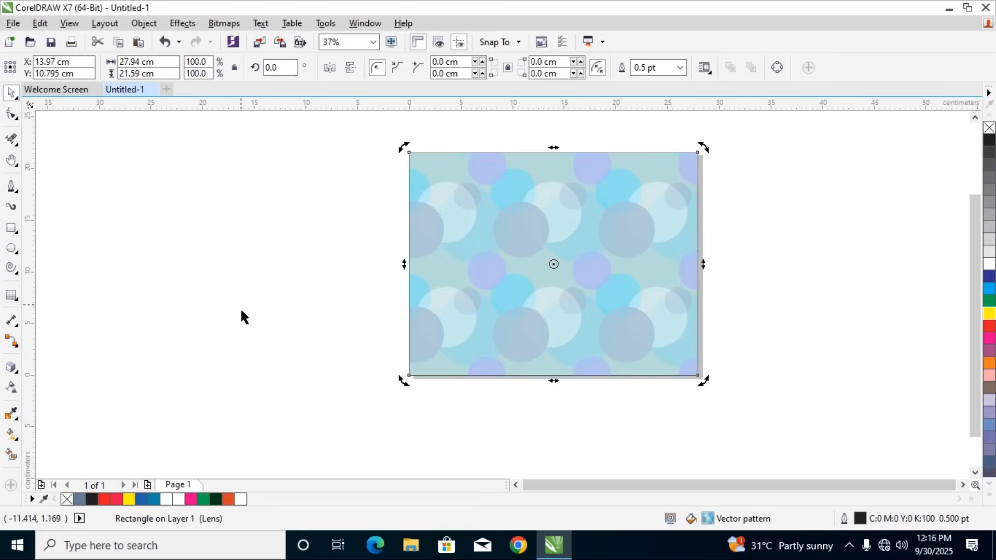
# Apply a bitmap pattern transparency to the circle-patterned rectangle and look through the available transparency patterns
pyautogui.click(8, 395)
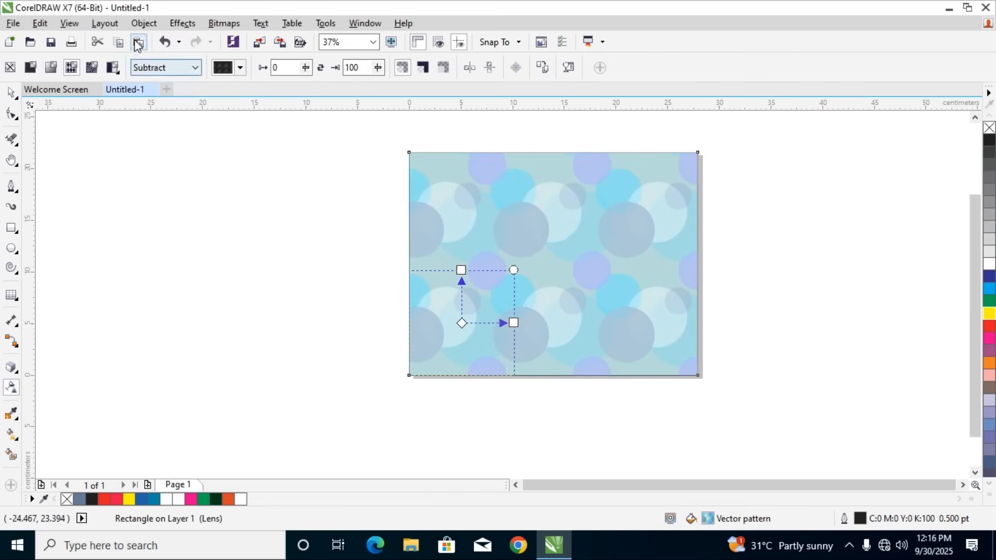
pyautogui.click(89, 68)
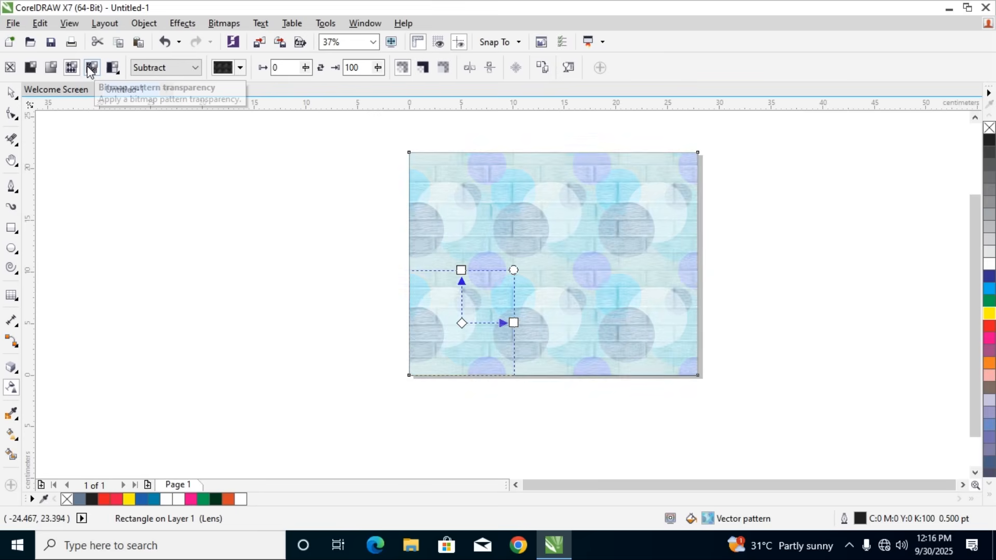
pyautogui.click(240, 68)
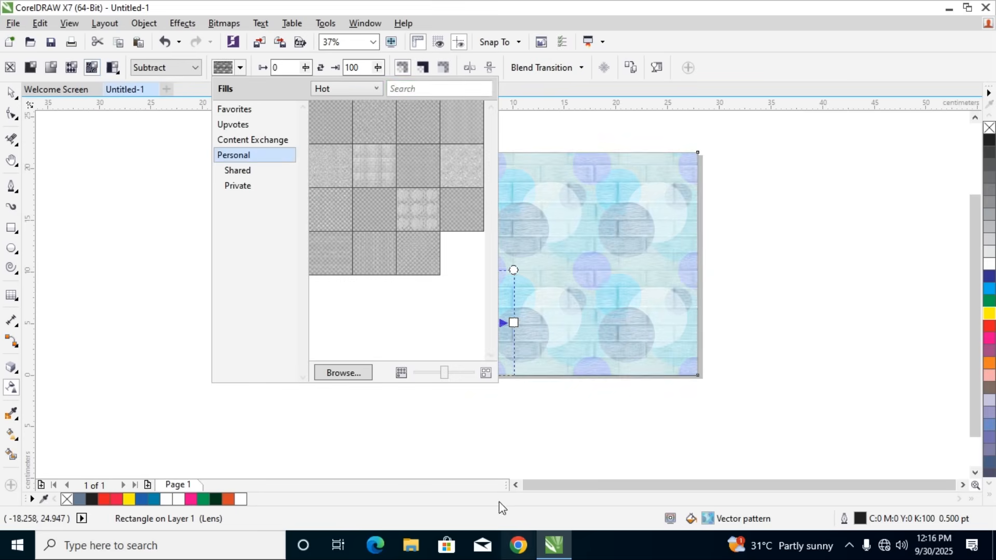
pyautogui.click(143, 67)
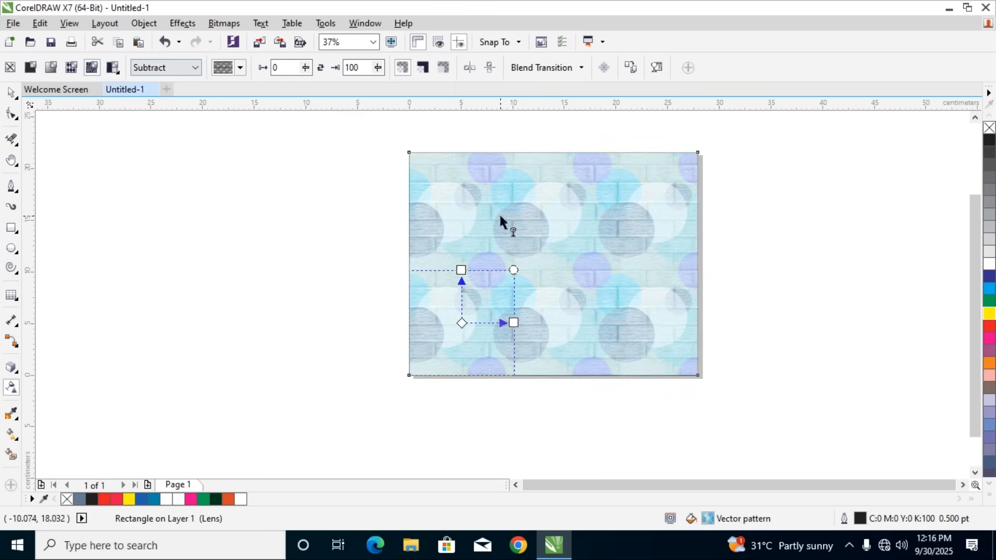
# Switch the rectangle's fill to a bitmap pattern and sort the personal fills by Top, Recent and Popular
pyautogui.doubleClick(703, 517)
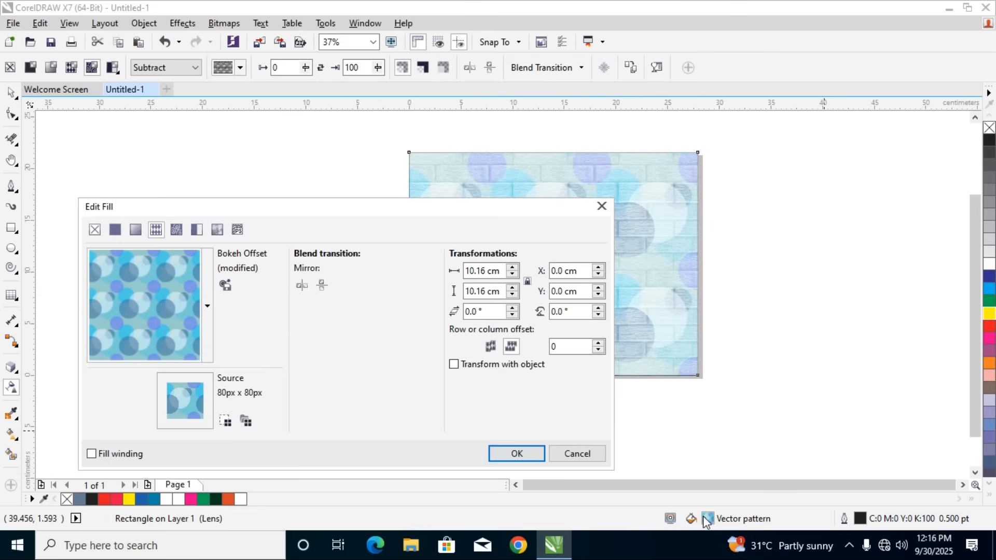
pyautogui.click(176, 231)
pyautogui.click(209, 307)
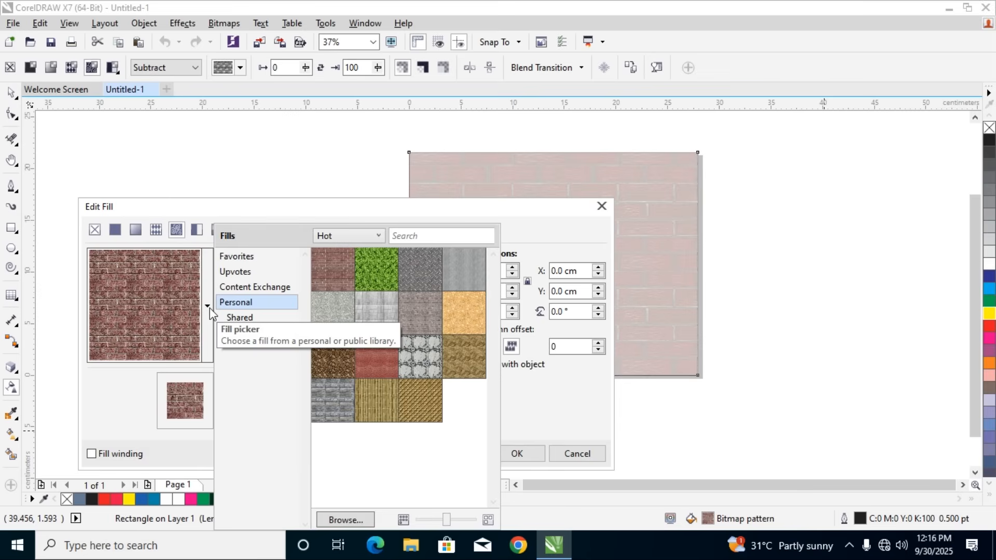
pyautogui.click(369, 239)
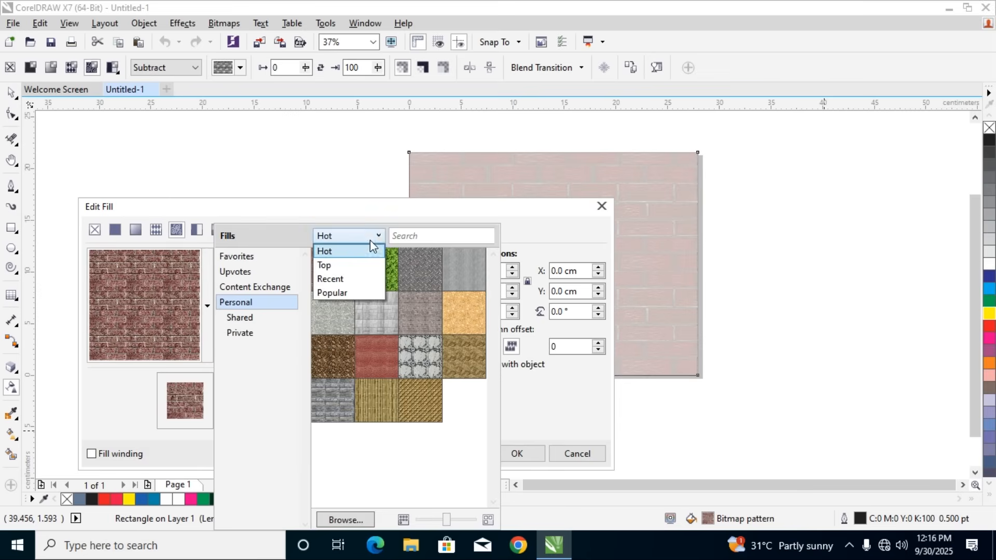
pyautogui.click(328, 265)
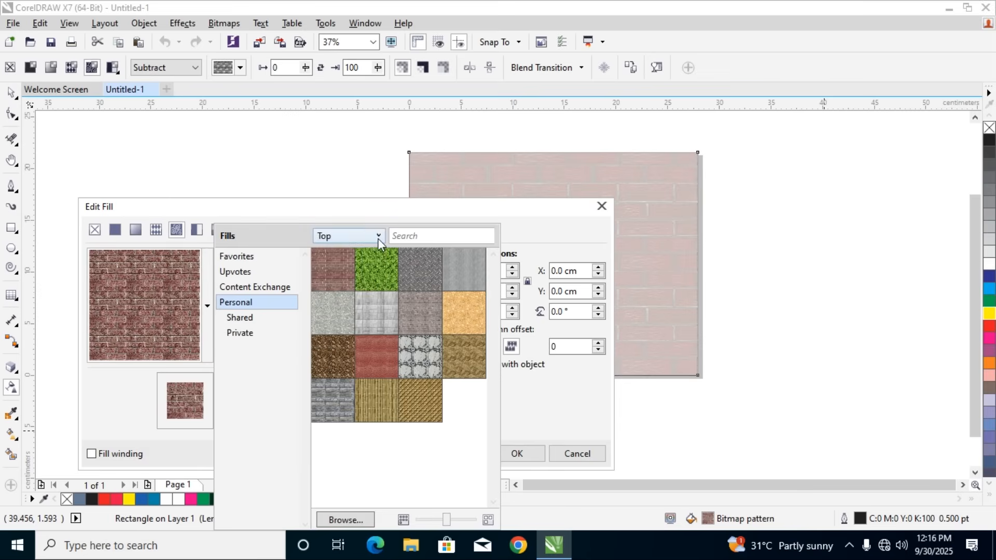
pyautogui.click(378, 238)
pyautogui.click(350, 275)
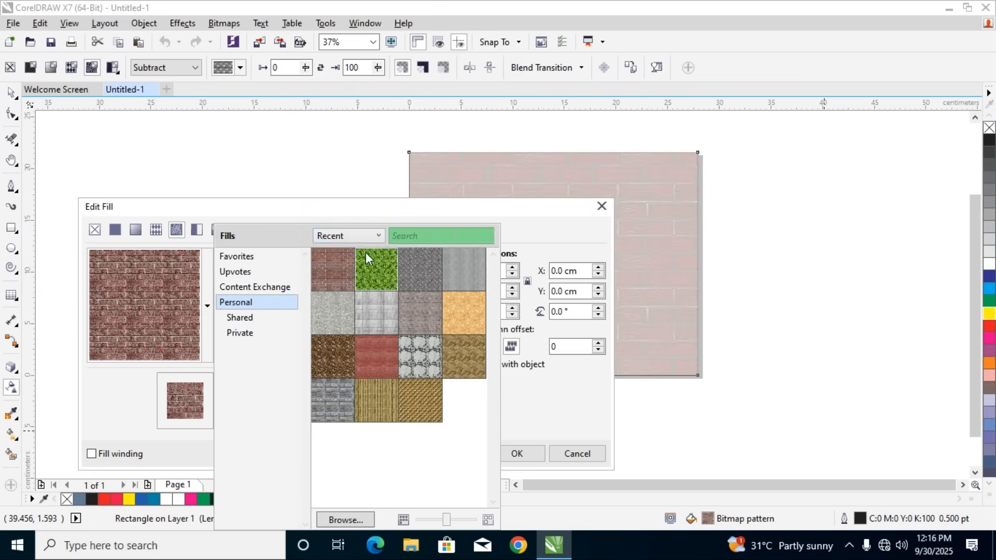
pyautogui.click(378, 235)
pyautogui.click(326, 293)
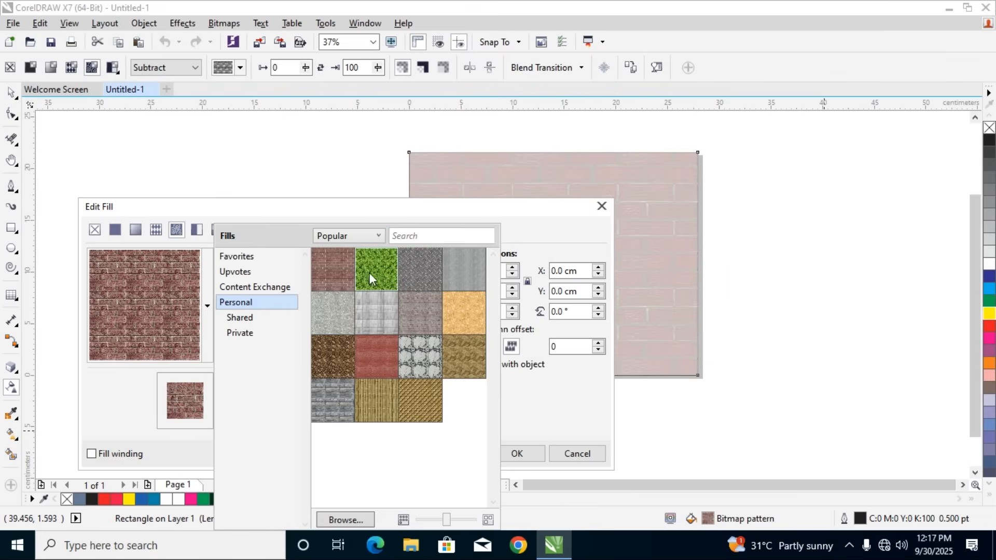
# Try the Evergreen bitmap pattern as the rectangle's fill, then undo both the fill and the bitmap pattern transparency
pyautogui.click(369, 273)
pyautogui.moveTo(402, 206); pyautogui.dragTo(332, 217)
pyautogui.click(430, 467)
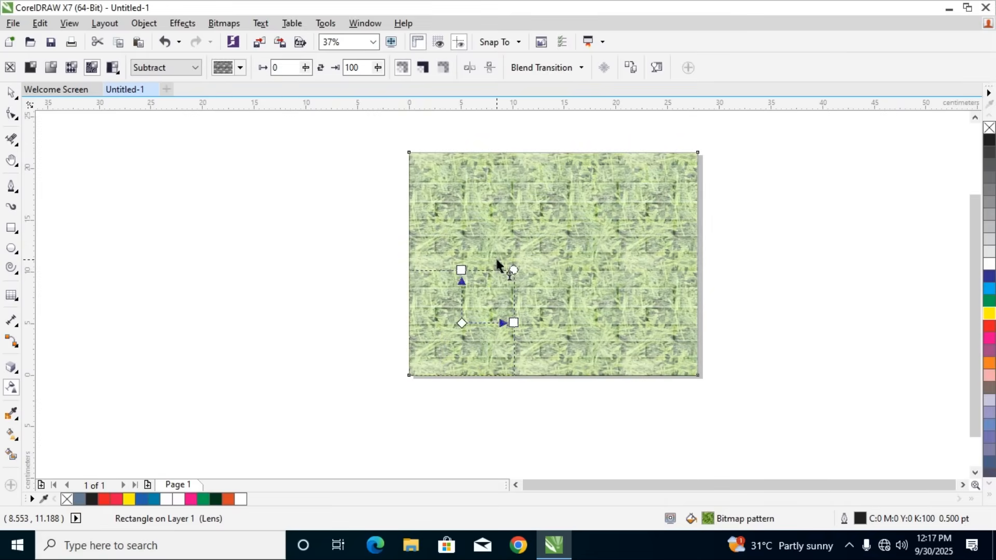
pyautogui.hotkey('ctrl', 'z')
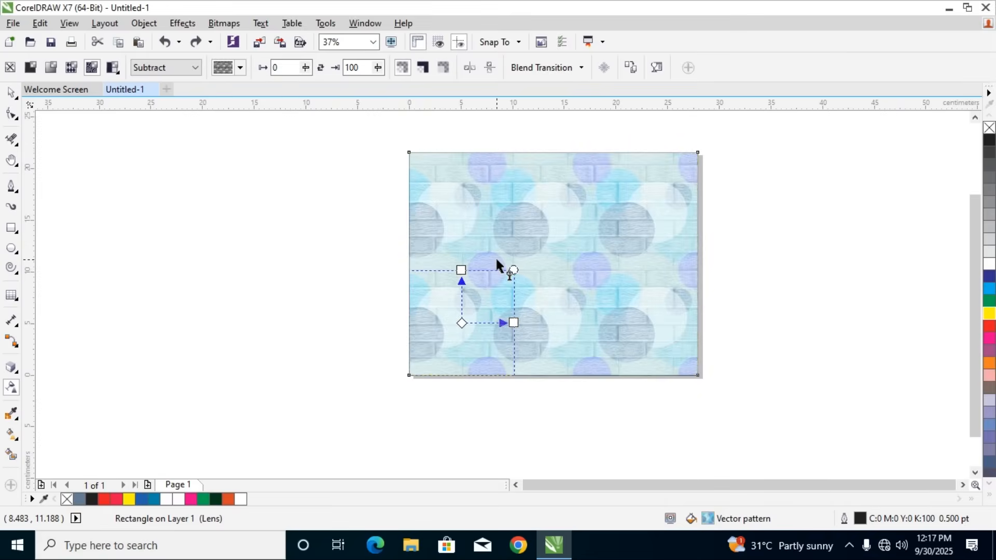
pyautogui.hotkey('ctrl', 'z')
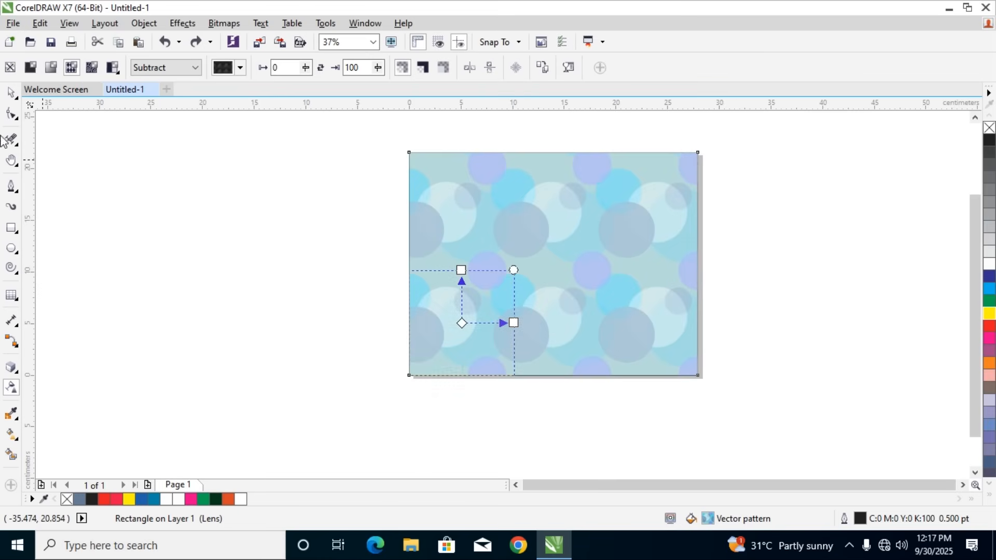
# Fill the selected rectangle with the Evergreen bitmap pattern and accept the fill
pyautogui.click(14, 94)
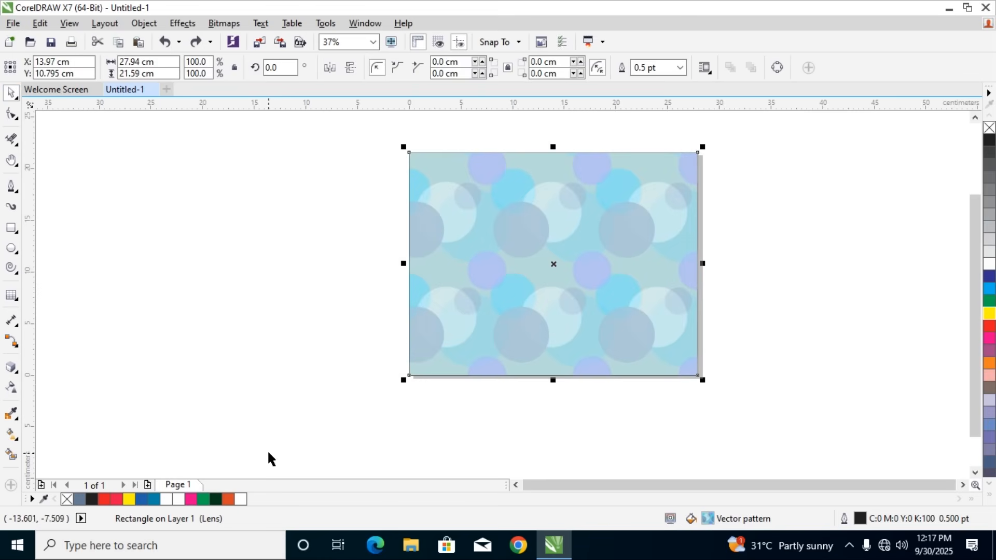
pyautogui.doubleClick(706, 519)
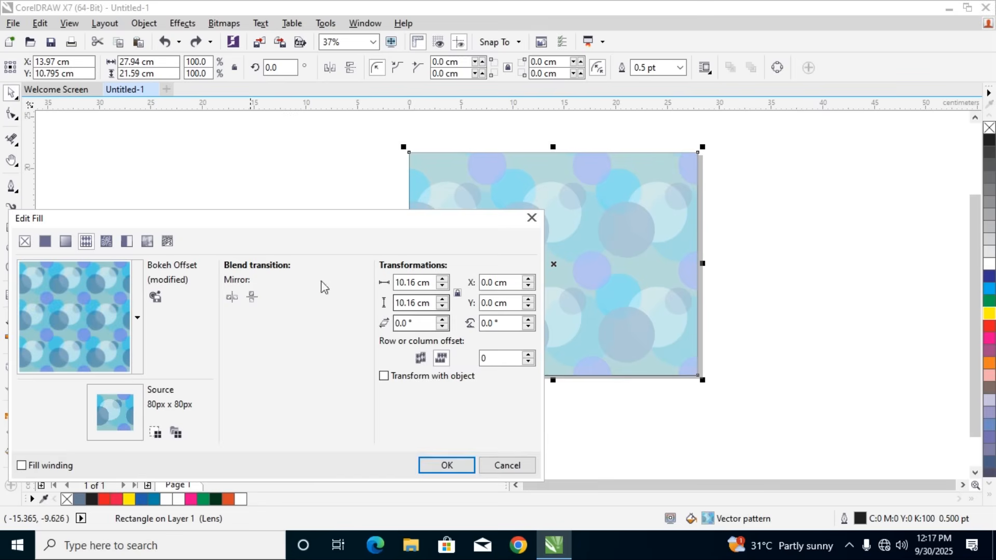
pyautogui.click(105, 242)
pyautogui.click(107, 300)
pyautogui.click(108, 300)
pyautogui.click(453, 464)
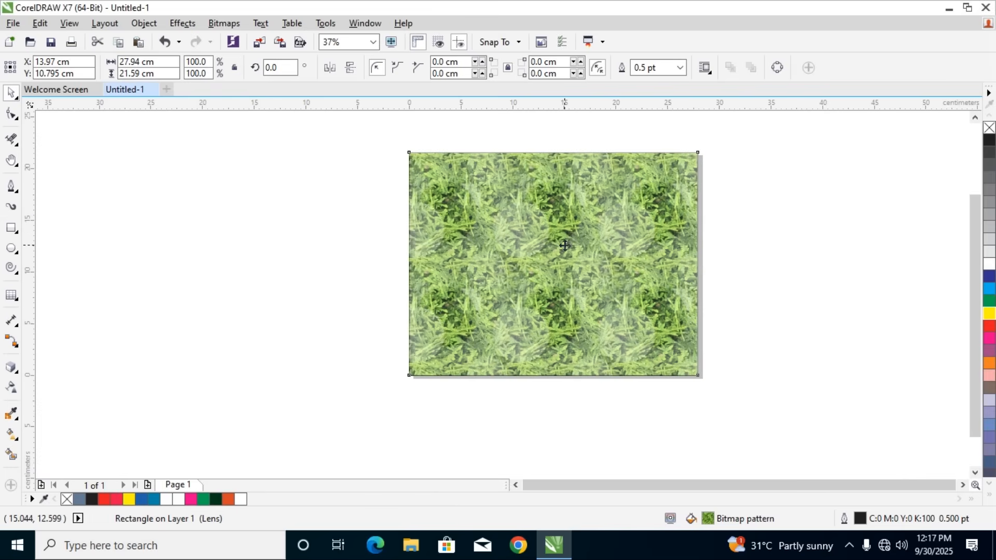
# Delete the grass-patterned rectangle and create a new page-sized rectangle filled with magenta
pyautogui.press('Delete')
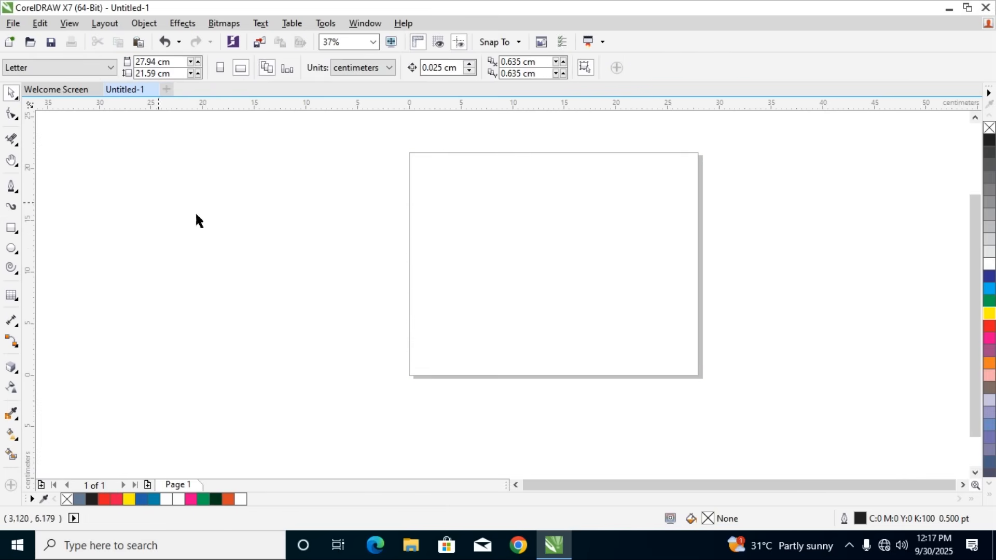
pyautogui.doubleClick(10, 227)
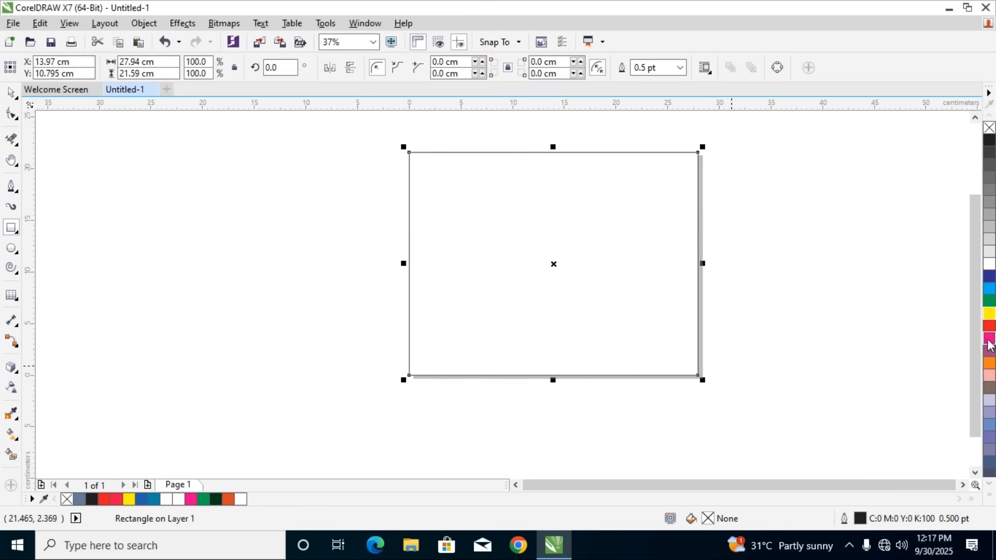
pyautogui.click(989, 342)
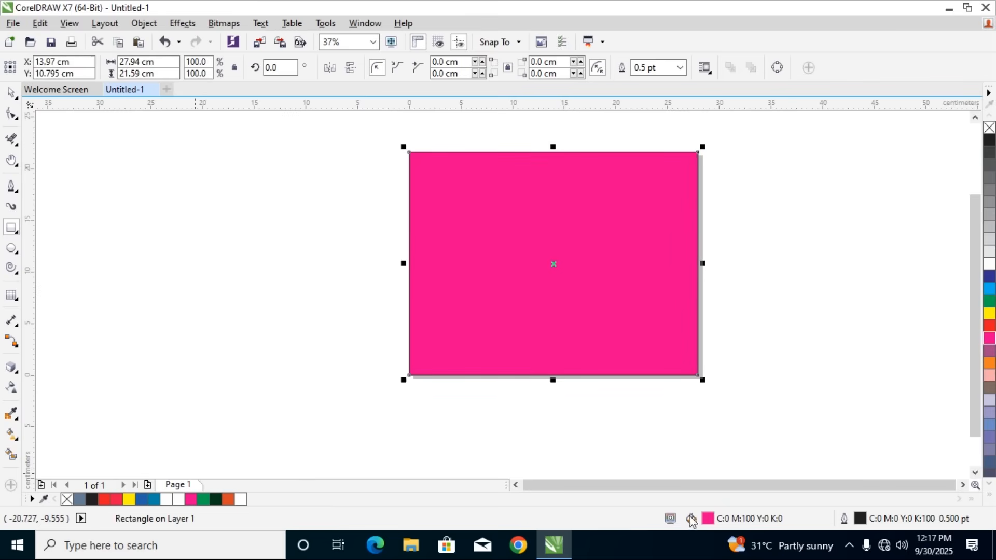
# Try the Newspaper bitmap pattern as the new rectangle's fill
pyautogui.doubleClick(708, 520)
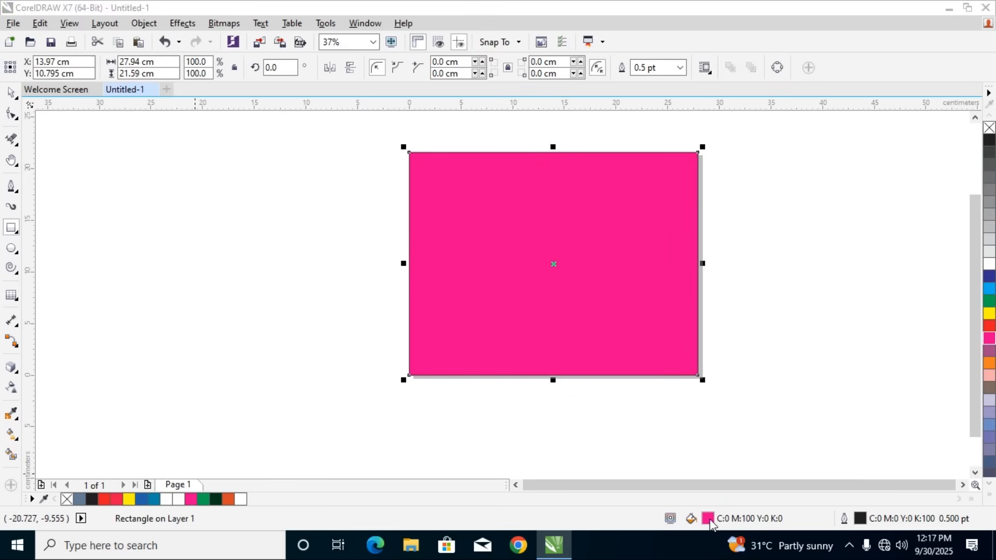
pyautogui.click(105, 241)
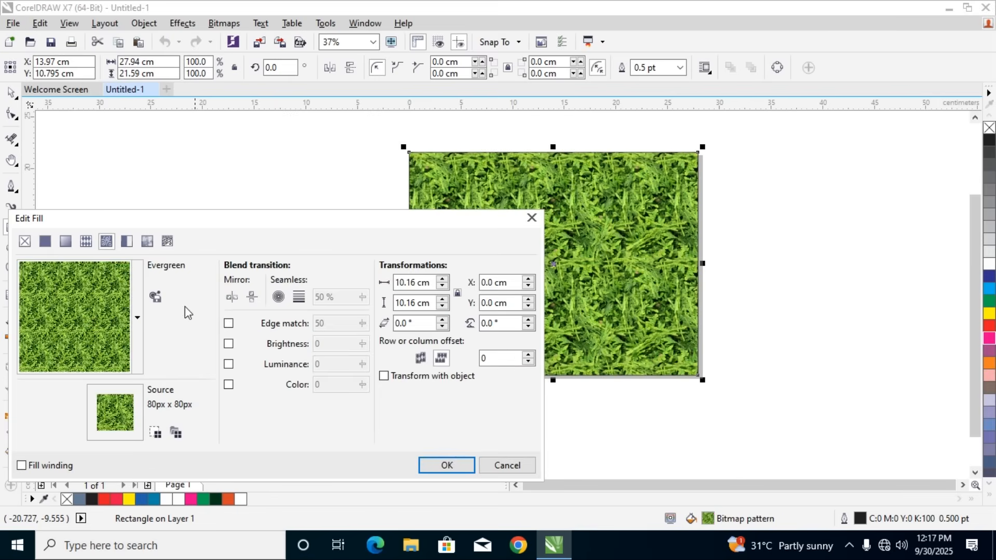
pyautogui.click(138, 317)
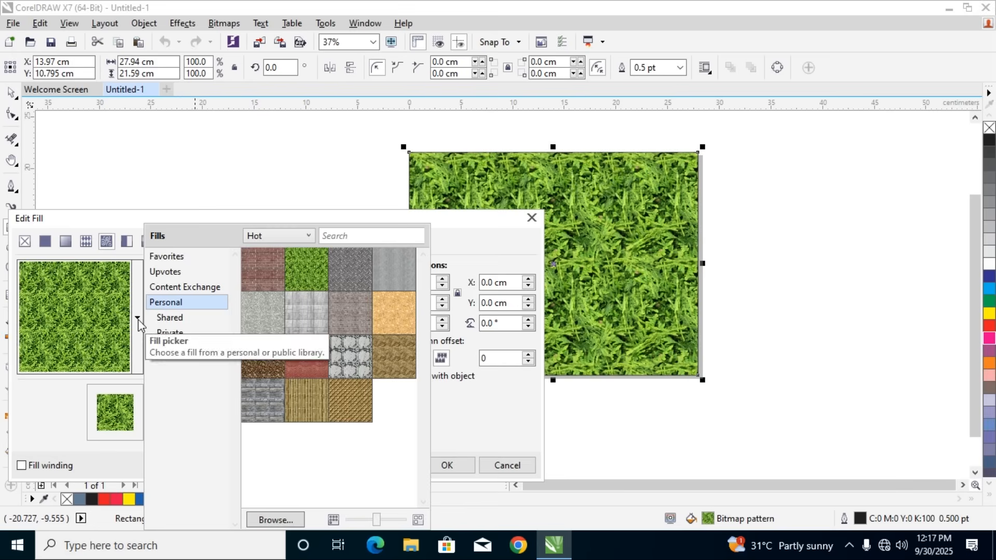
pyautogui.doubleClick(386, 356)
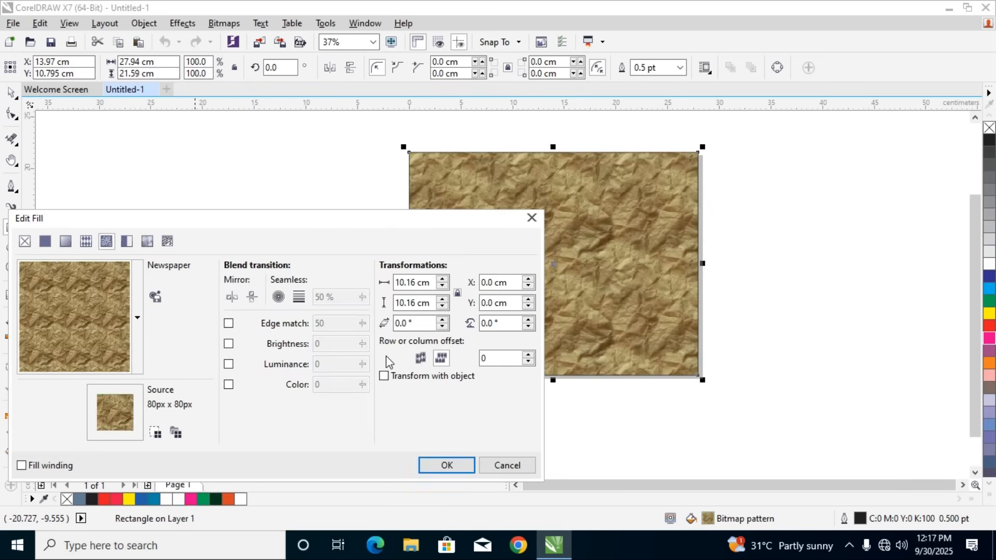
# Switch the rectangle's fill to a two-color dot pattern with yellow in front and green behind
pyautogui.click(127, 241)
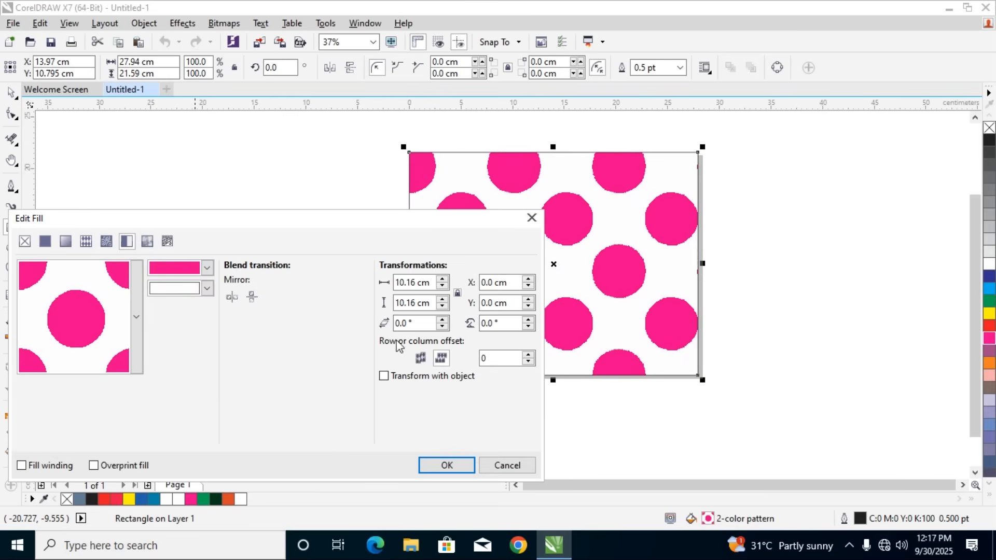
pyautogui.moveTo(182, 218); pyautogui.dragTo(235, 201)
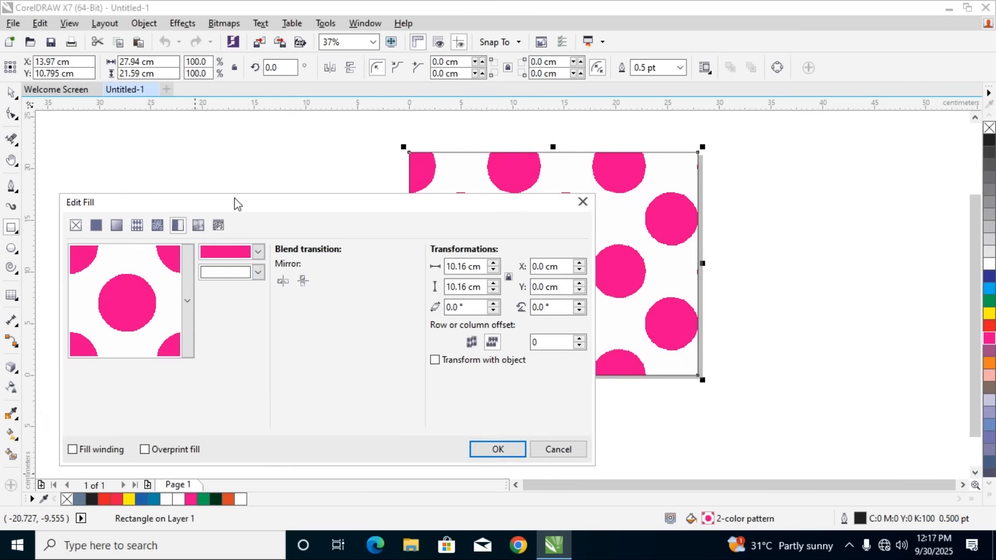
pyautogui.click(223, 258)
pyautogui.click(229, 266)
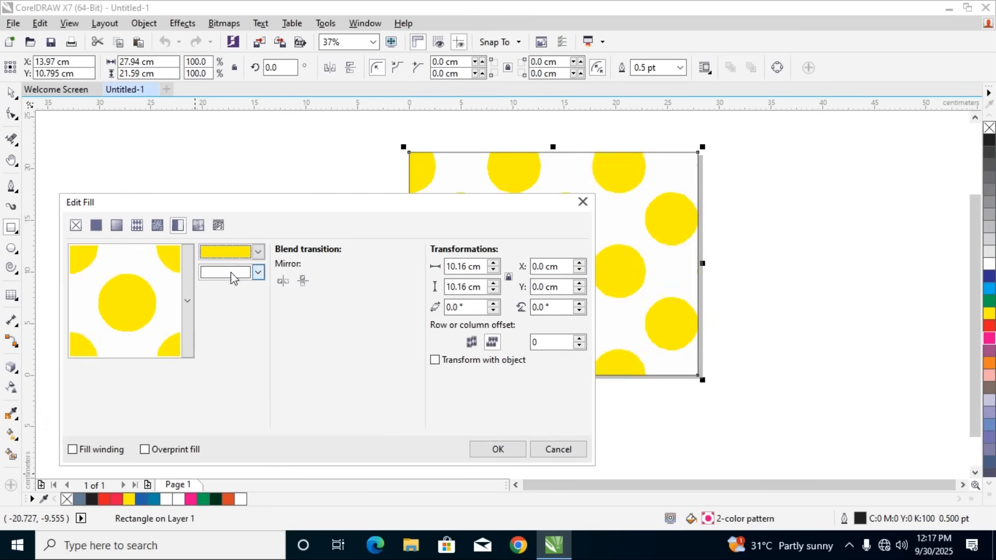
pyautogui.click(229, 271)
pyautogui.click(218, 305)
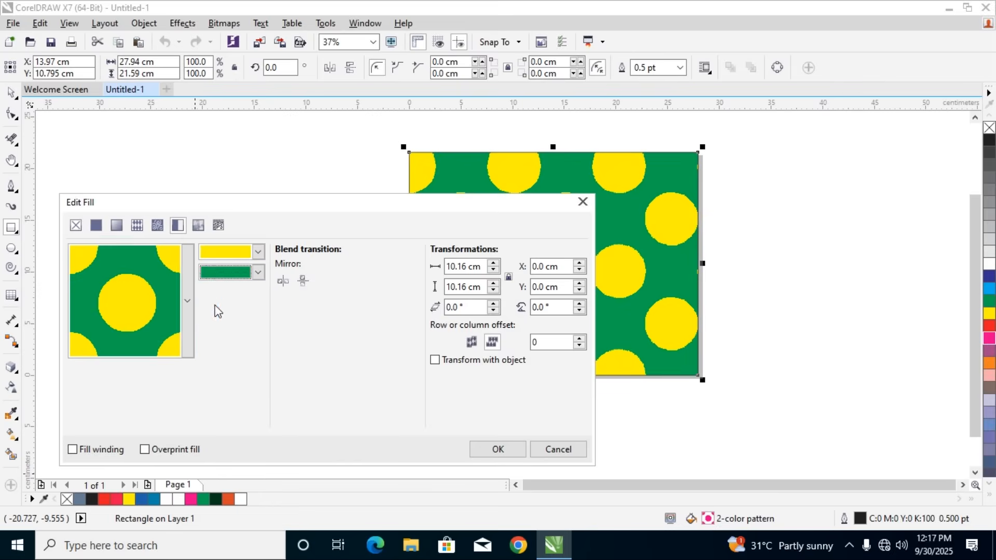
# Try the spade and concentric-squares shapes for the two-color pattern, then return to the circle shape
pyautogui.click(189, 303)
pyautogui.click(200, 224)
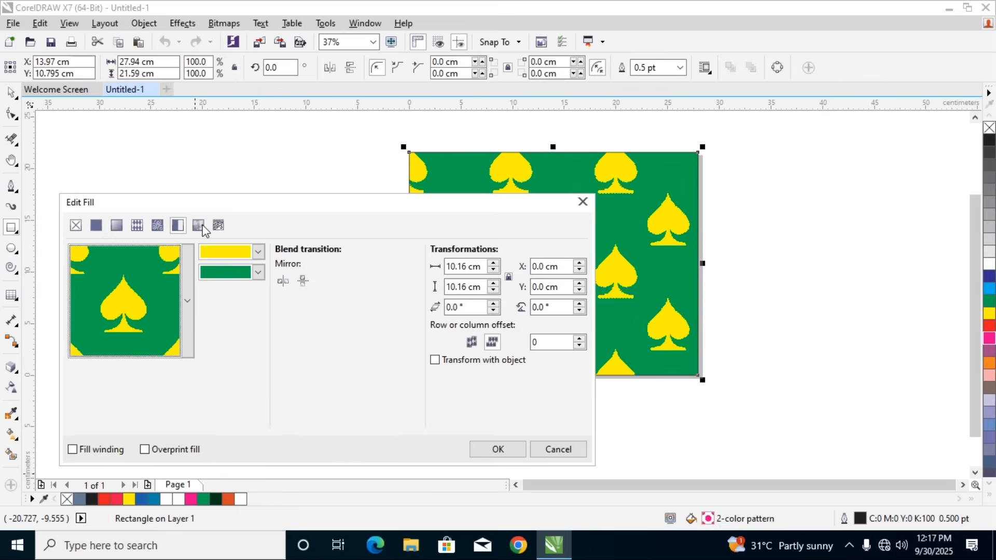
pyautogui.click(188, 301)
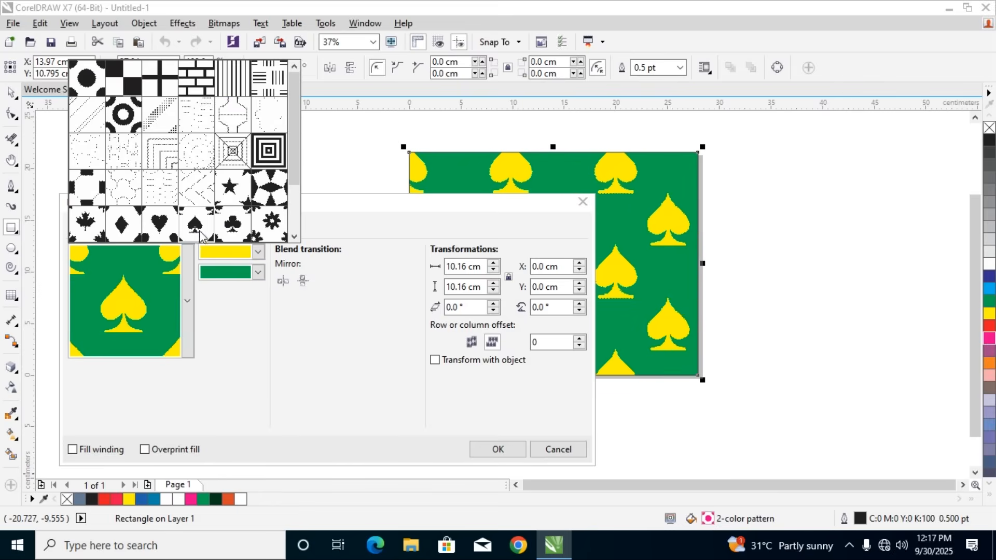
pyautogui.click(271, 147)
pyautogui.click(187, 300)
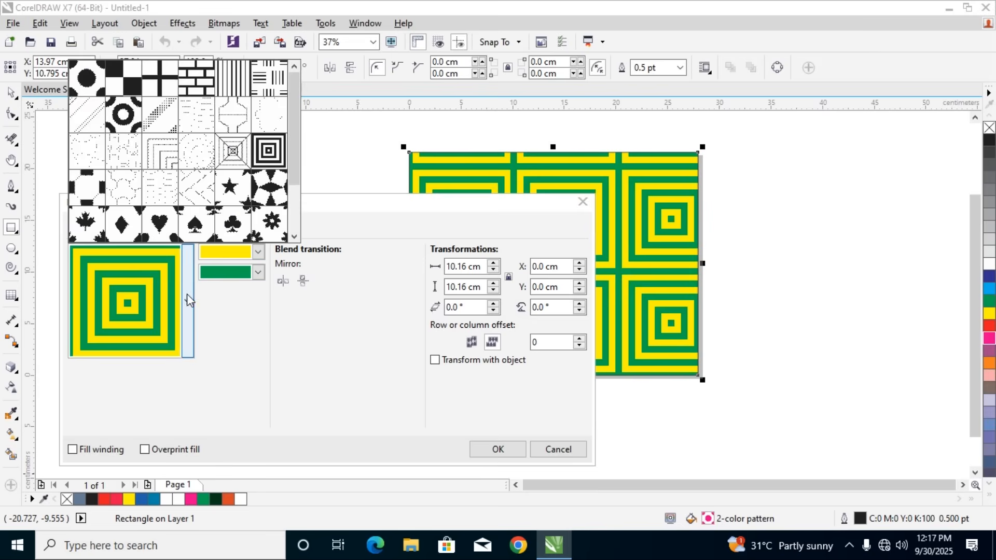
pyautogui.click(80, 89)
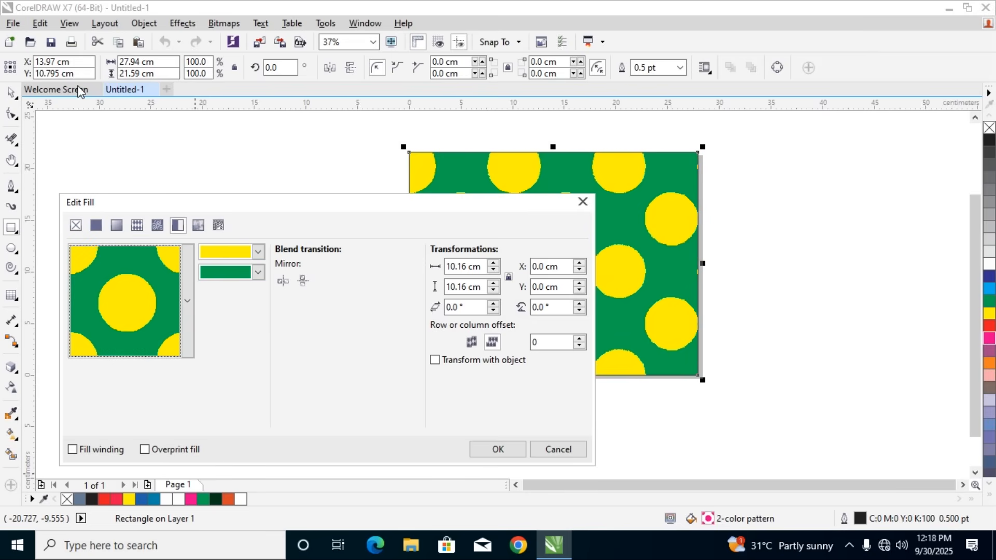
# Switch the rectangle to a texture fill and try the Purple haze, Troubled water and Clouds.Midday textures
pyautogui.click(198, 227)
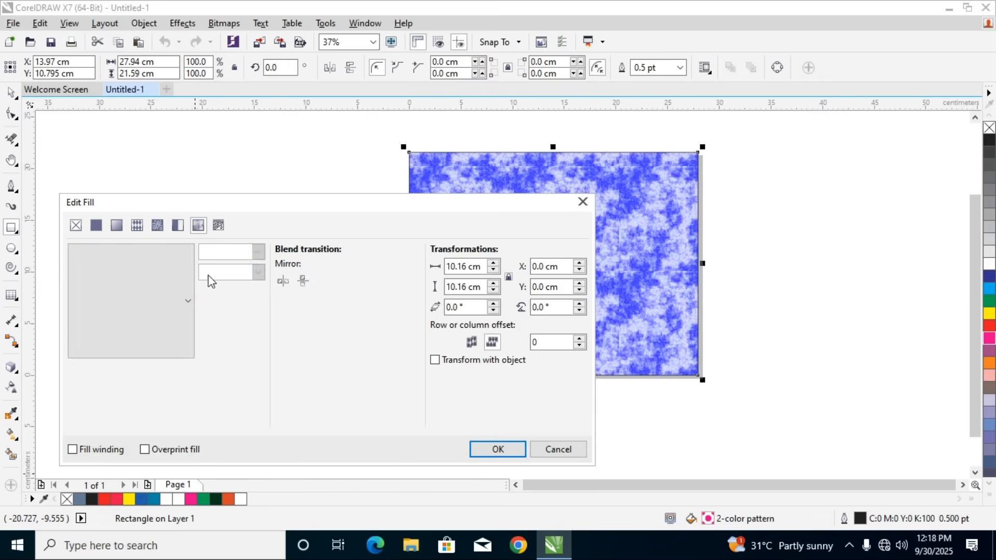
pyautogui.click(190, 296)
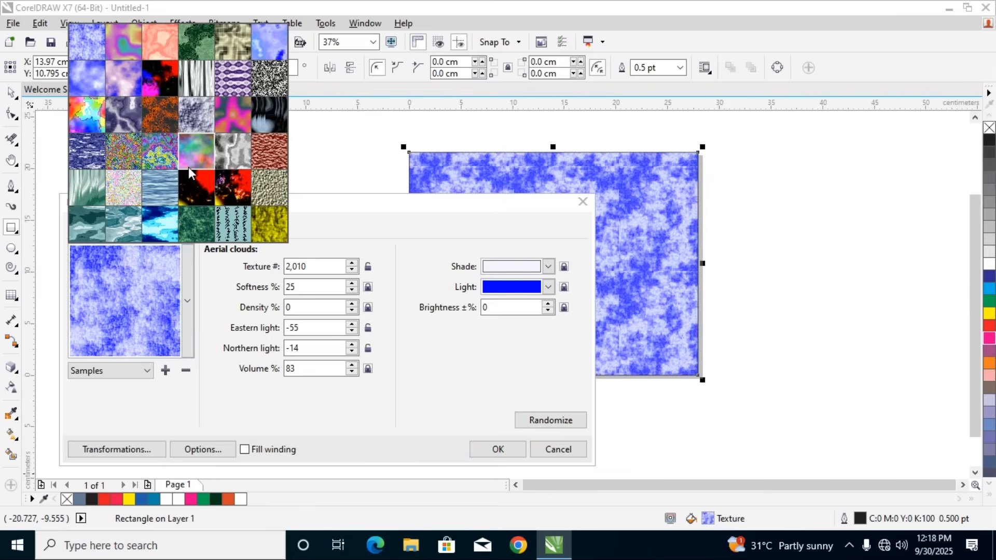
pyautogui.click(189, 166)
pyautogui.click(187, 301)
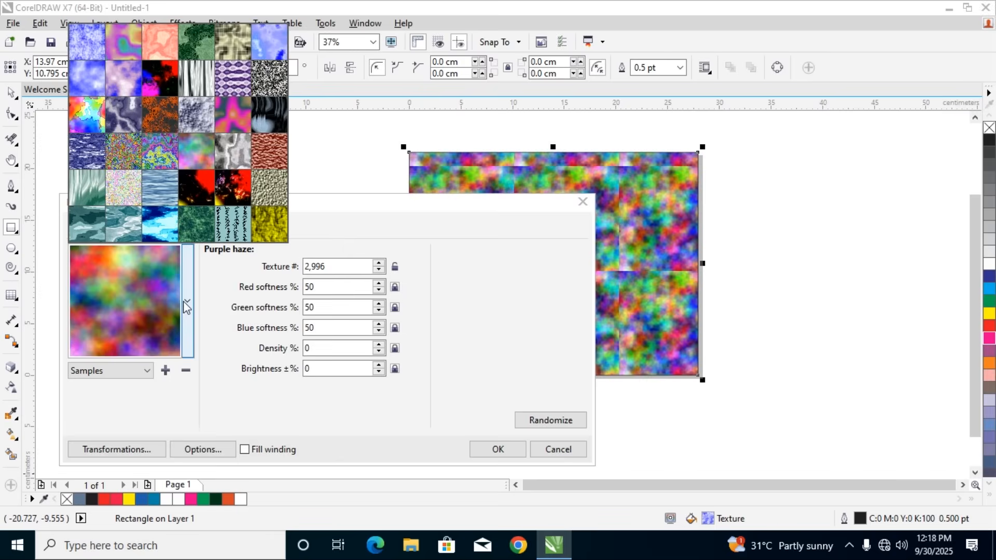
pyautogui.click(163, 218)
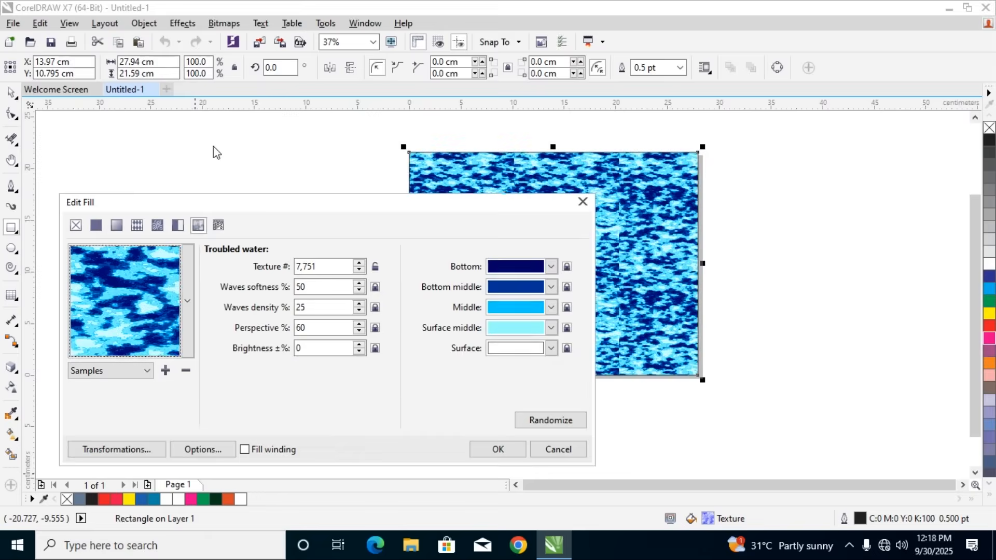
pyautogui.click(188, 301)
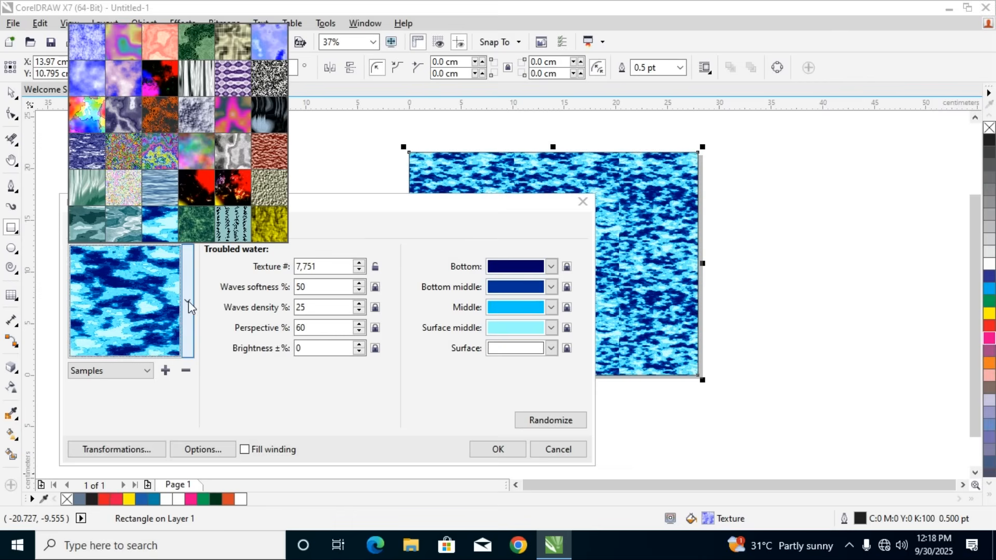
pyautogui.click(92, 80)
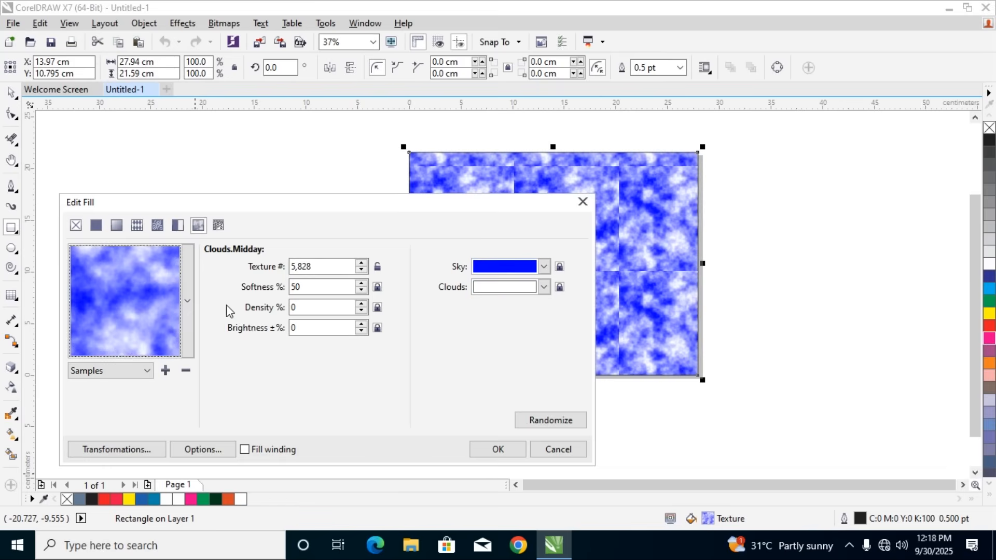
# Try the Pizzazz mineral2, Solar flares, Clouds.heavenly and Ribbon candy textures on the rectangle
pyautogui.click(188, 302)
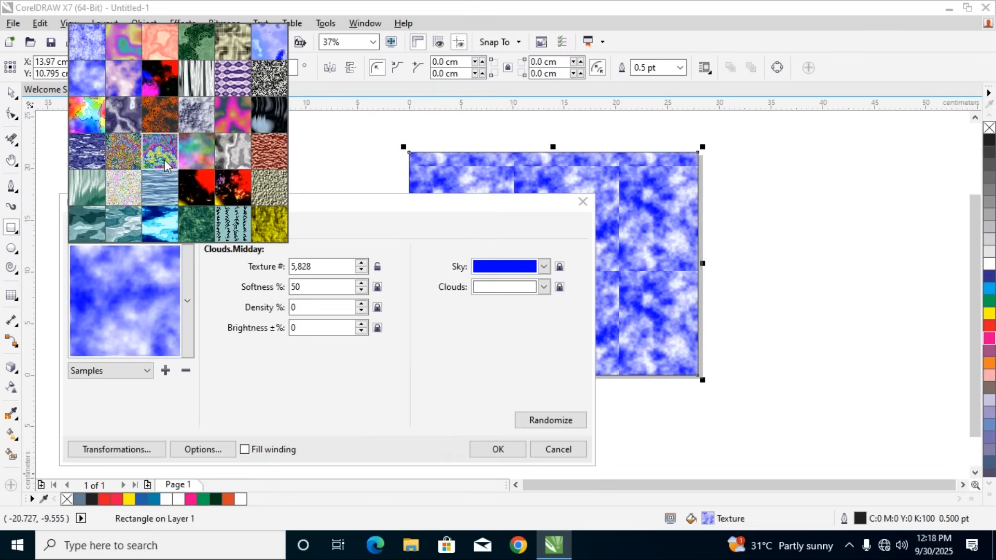
pyautogui.click(164, 159)
pyautogui.click(186, 303)
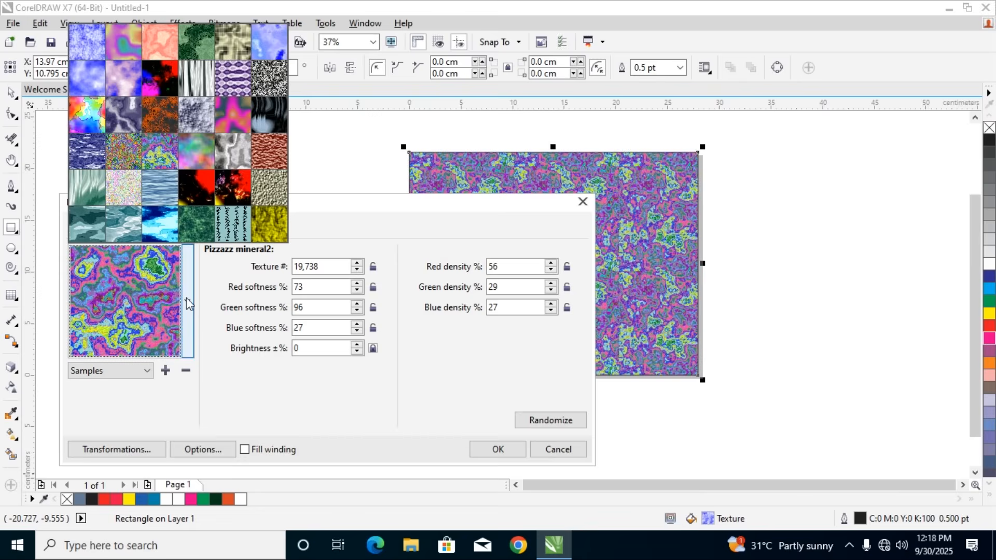
pyautogui.click(198, 181)
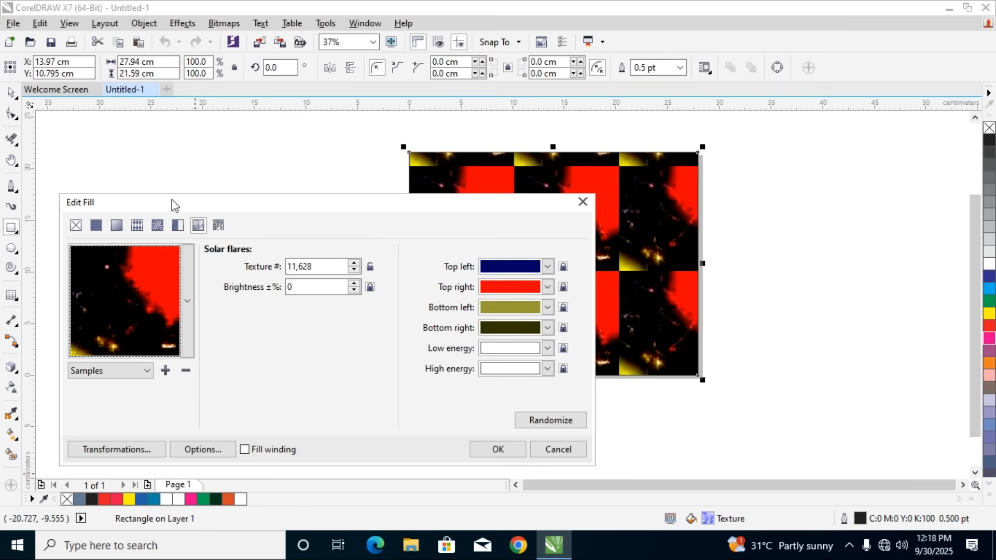
pyautogui.click(186, 301)
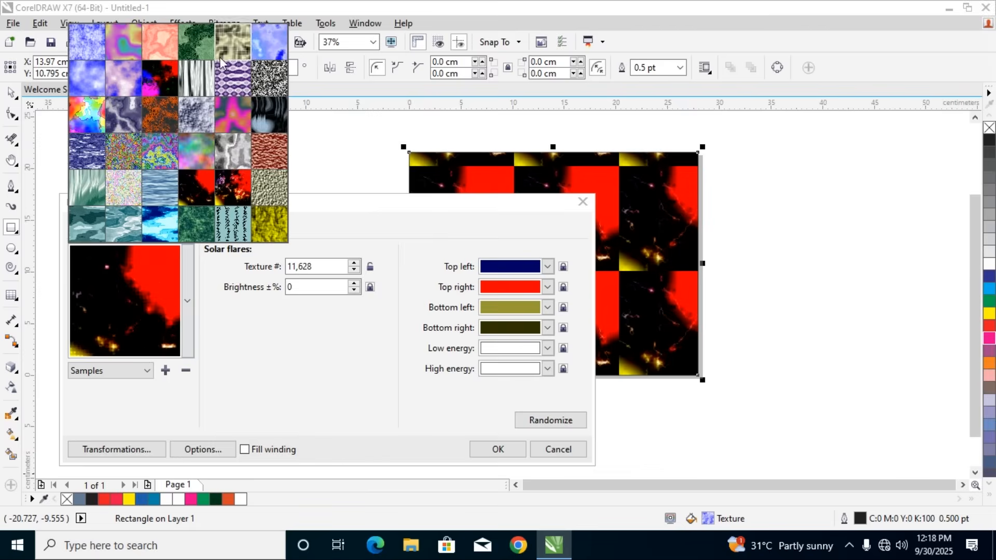
pyautogui.click(266, 42)
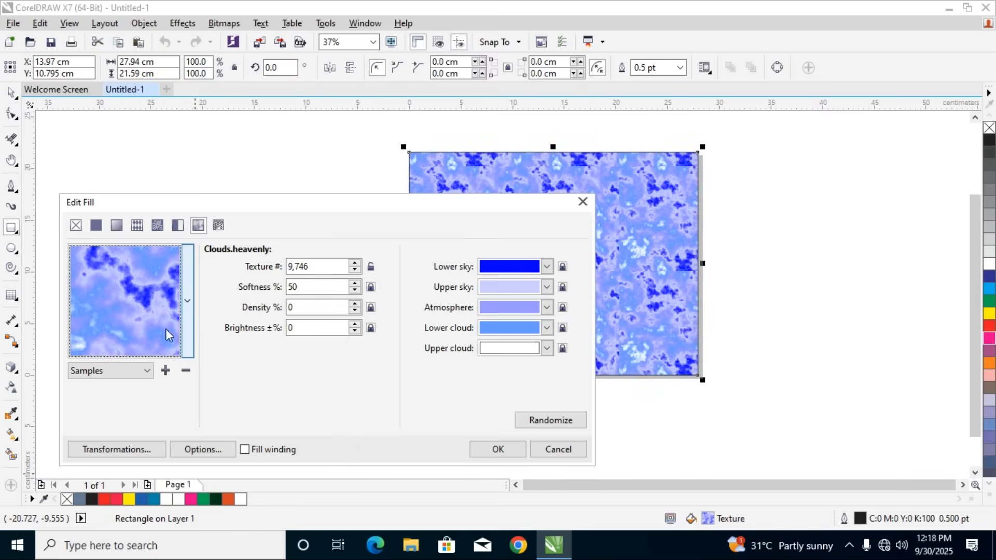
pyautogui.click(187, 310)
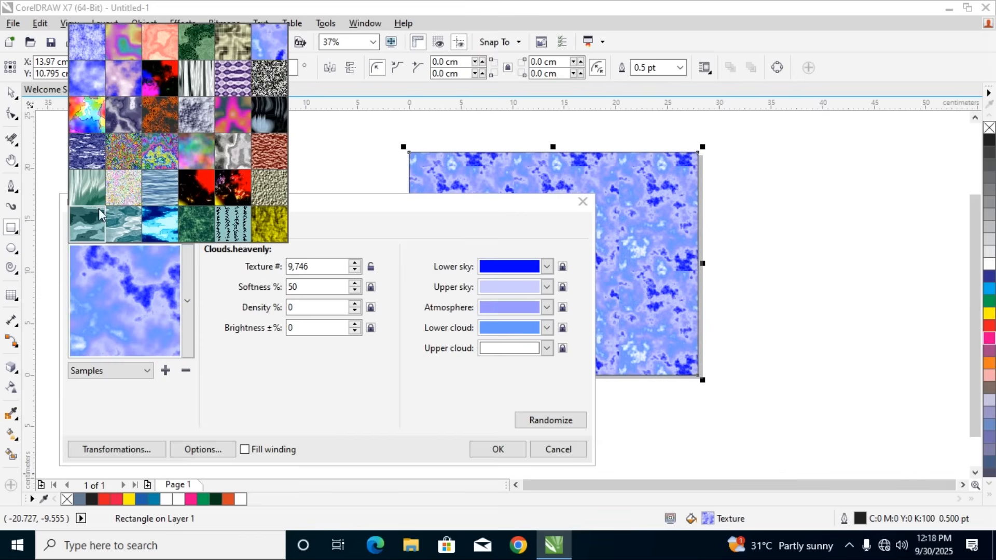
pyautogui.click(84, 184)
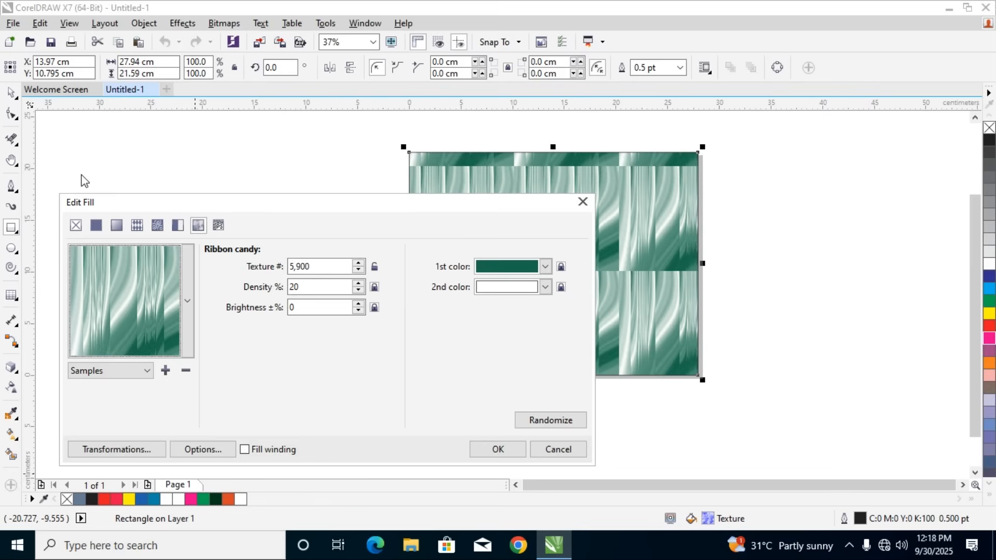
# Apply the Layered marble texture with green as the first mineral color and muted violet as the second
pyautogui.click(188, 306)
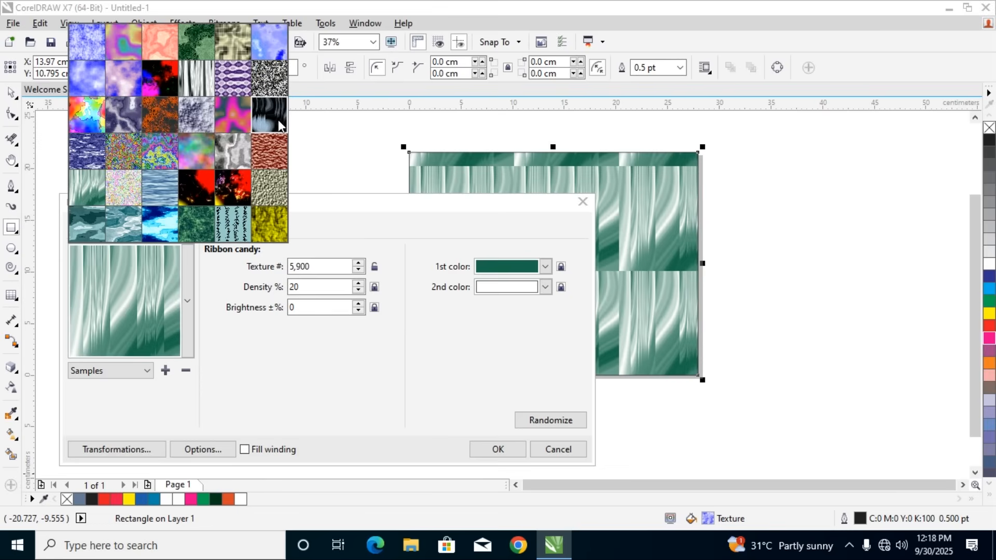
pyautogui.click(129, 120)
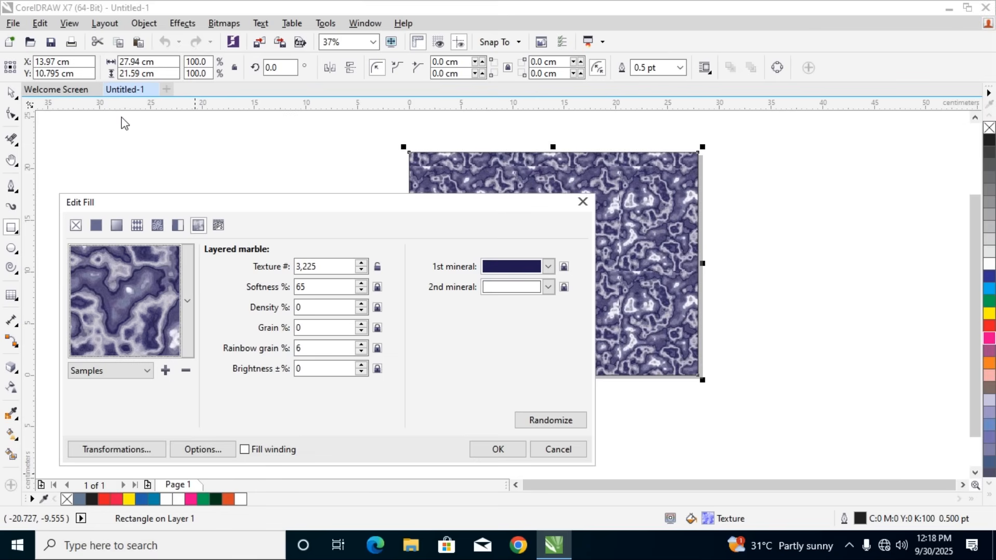
pyautogui.click(501, 272)
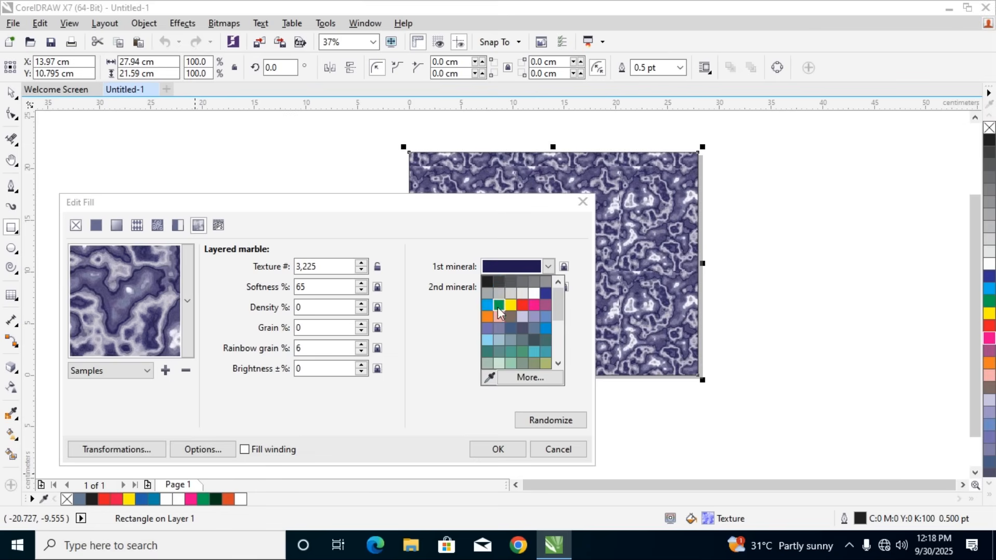
pyautogui.click(498, 306)
pyautogui.click(497, 288)
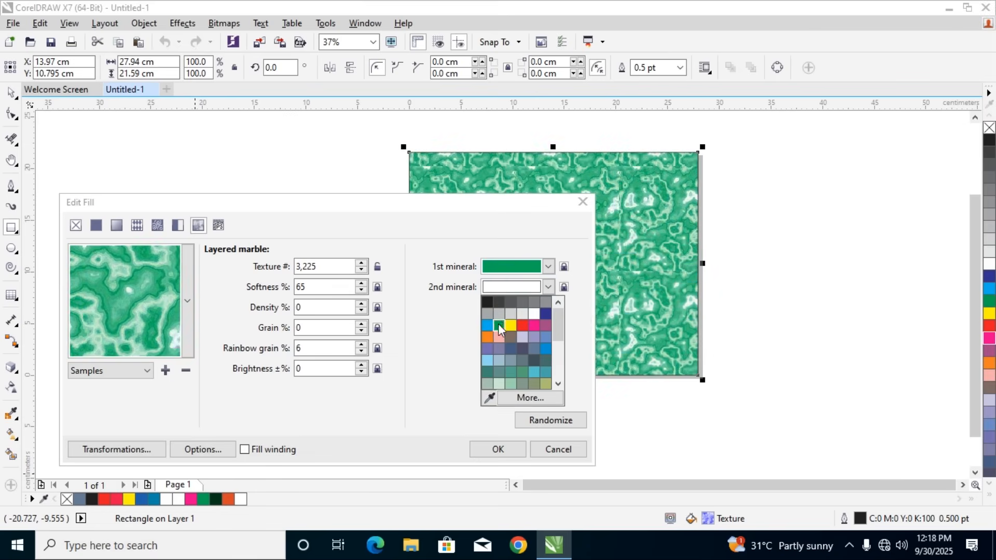
pyautogui.click(487, 350)
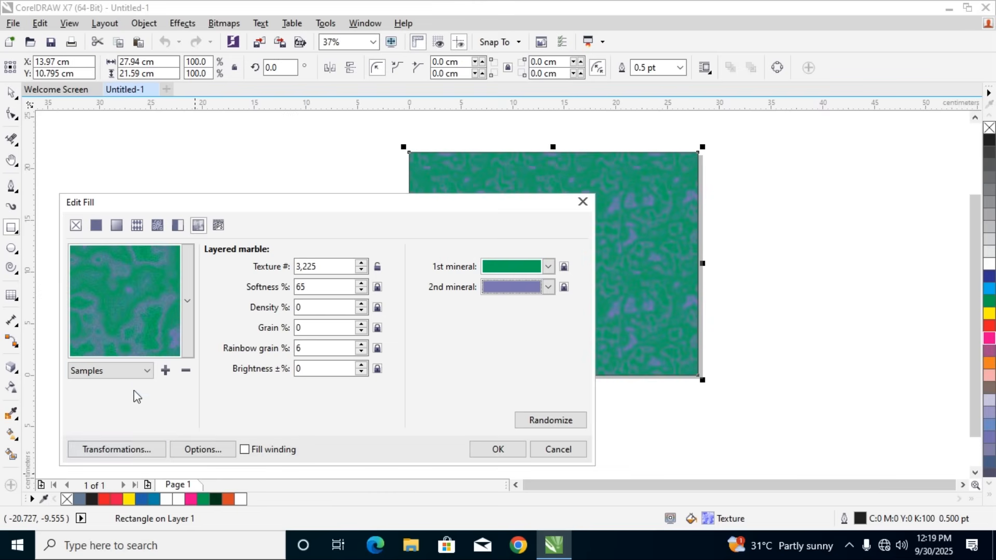
# Look through the Samples 5 texture library and return to the Samples library
pyautogui.click(135, 374)
pyautogui.click(112, 396)
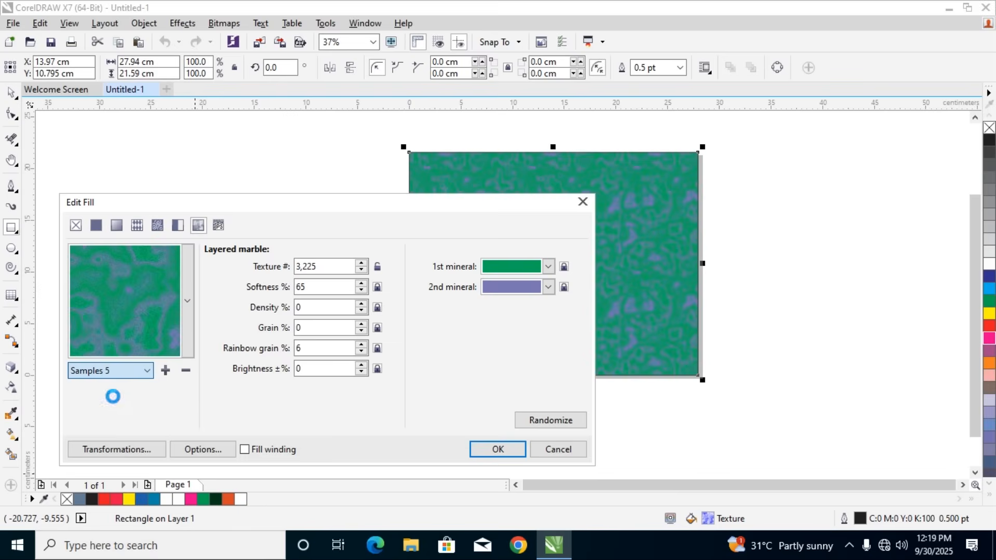
pyautogui.click(188, 306)
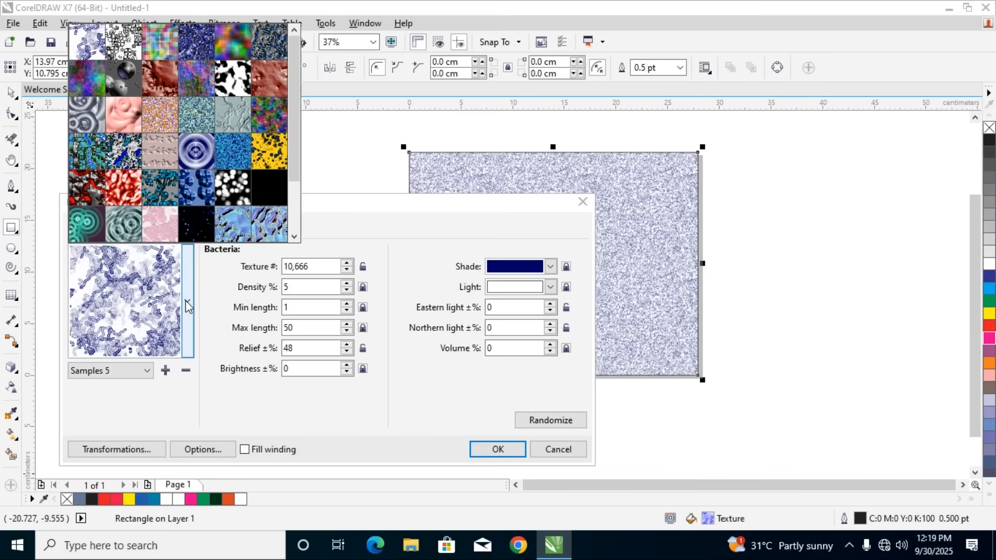
pyautogui.click(141, 376)
pyautogui.click(118, 386)
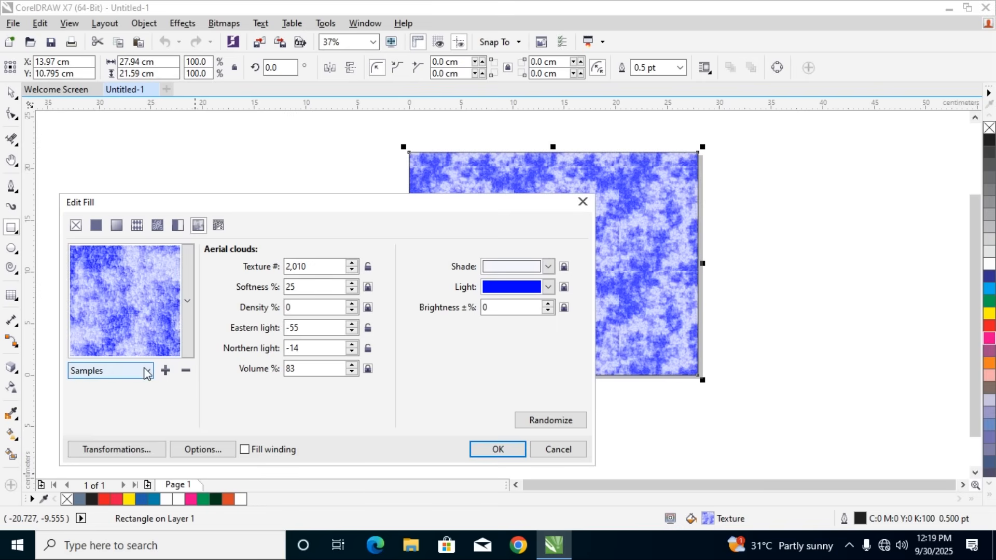
# Switch back to the Samples 5 texture library and set the Bacteria texture's light color to green
pyautogui.click(146, 372)
pyautogui.click(107, 396)
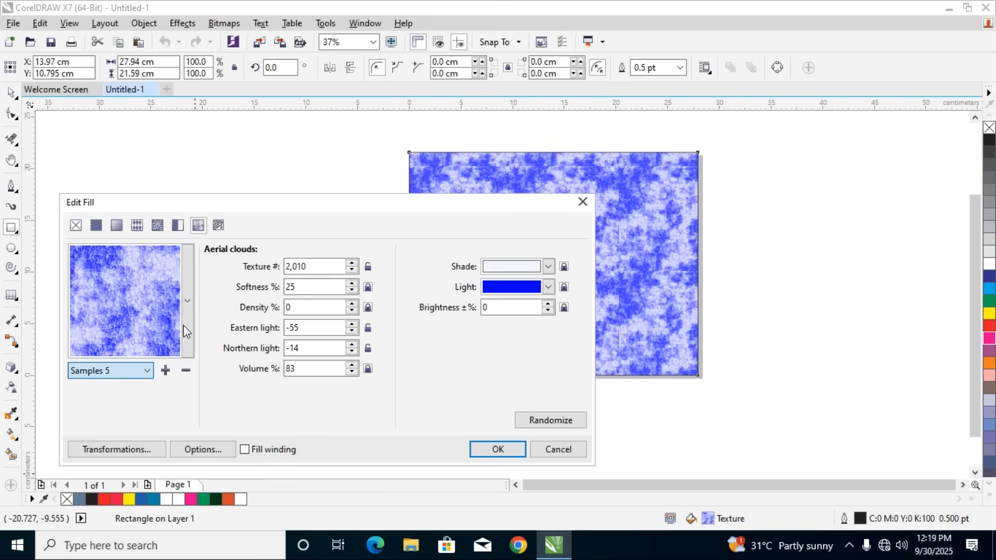
pyautogui.click(493, 286)
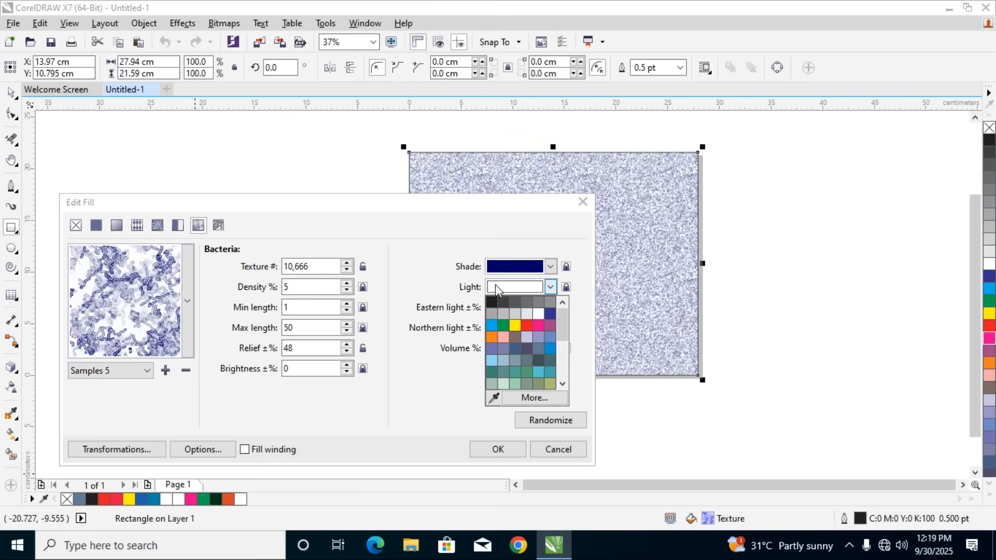
pyautogui.click(502, 327)
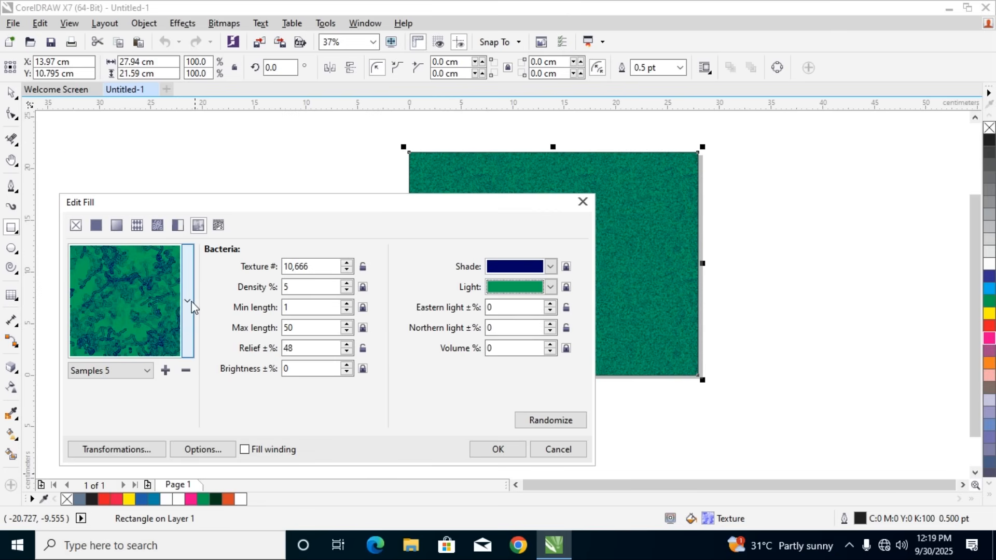
# Fill the rectangle with the Above the Storm texture from the Samples 9 library
pyautogui.click(184, 348)
pyautogui.click(135, 357)
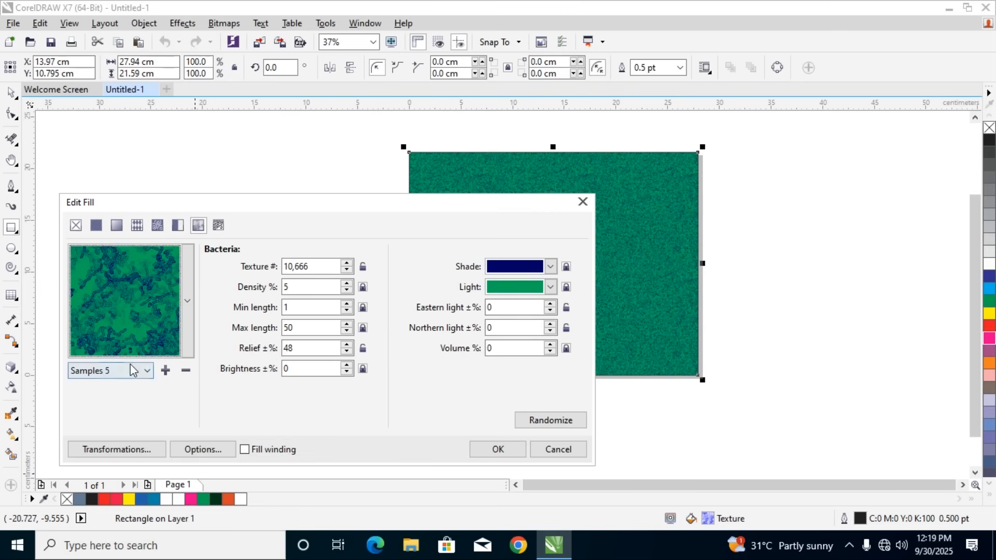
pyautogui.click(129, 369)
pyautogui.click(123, 451)
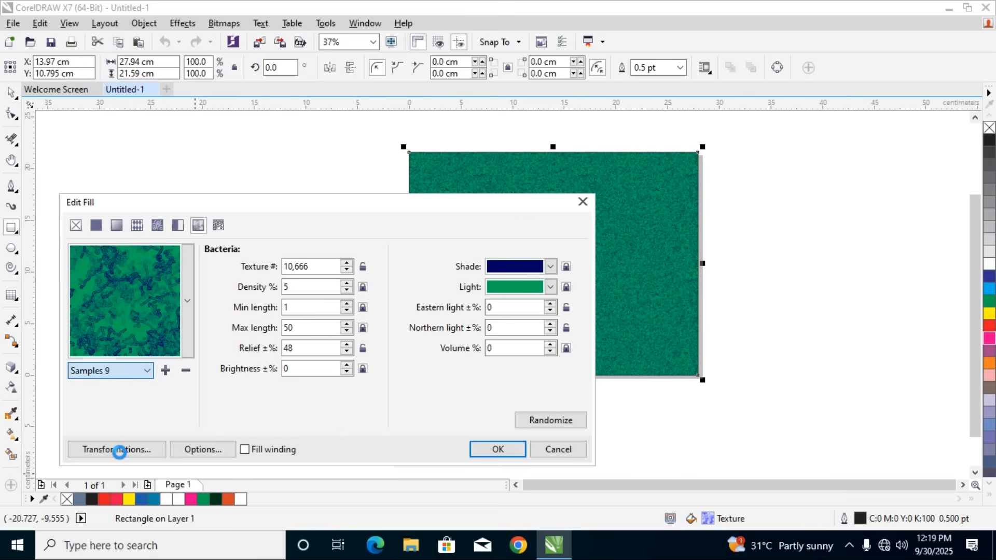
pyautogui.click(188, 304)
pyautogui.click(188, 303)
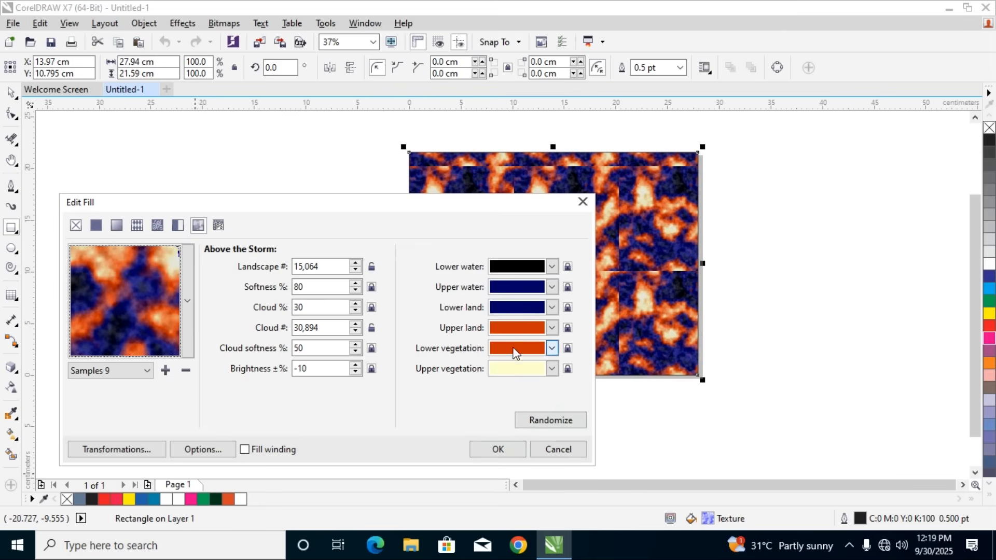
# Set the Above the Storm texture's upper land, lower vegetation and upper vegetation colors to orange
pyautogui.click(509, 331)
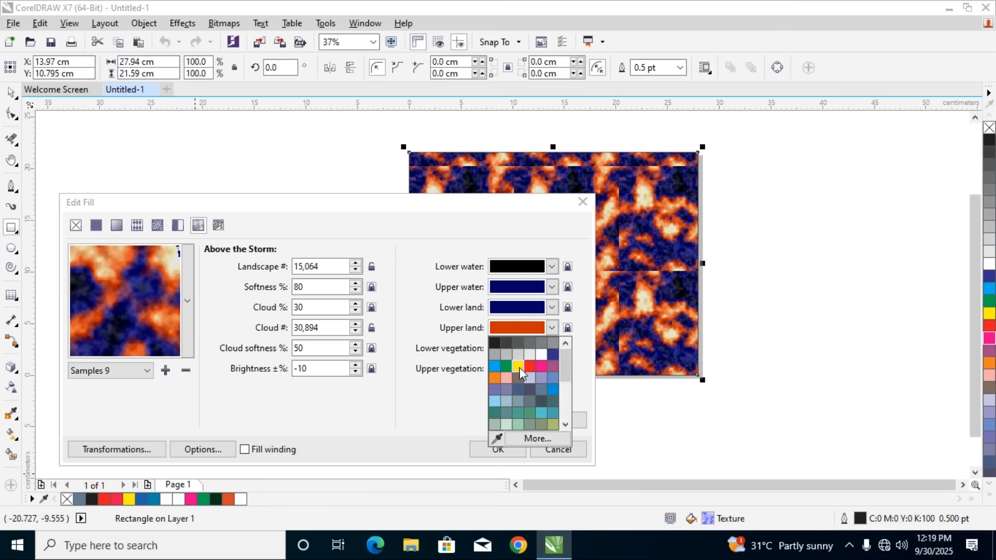
pyautogui.click(495, 377)
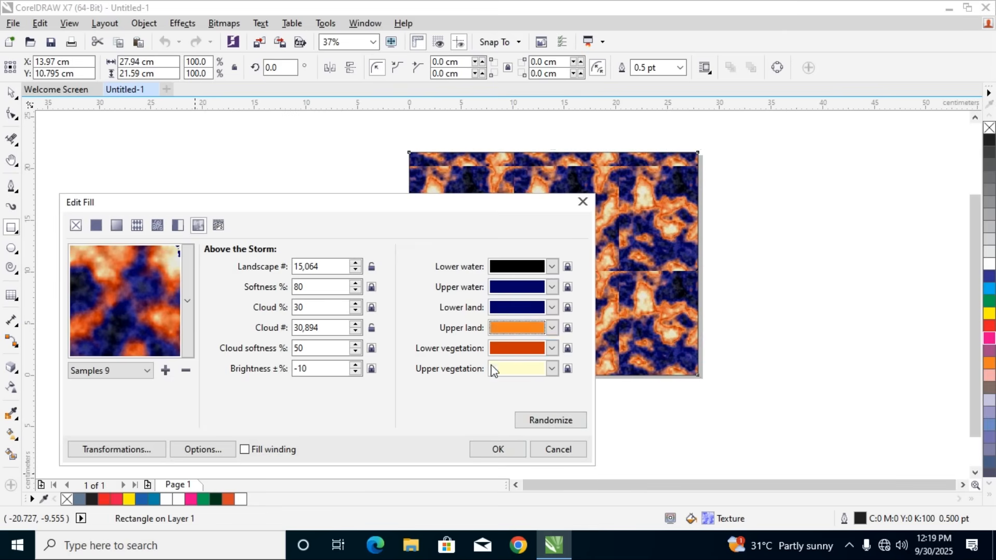
pyautogui.click(503, 350)
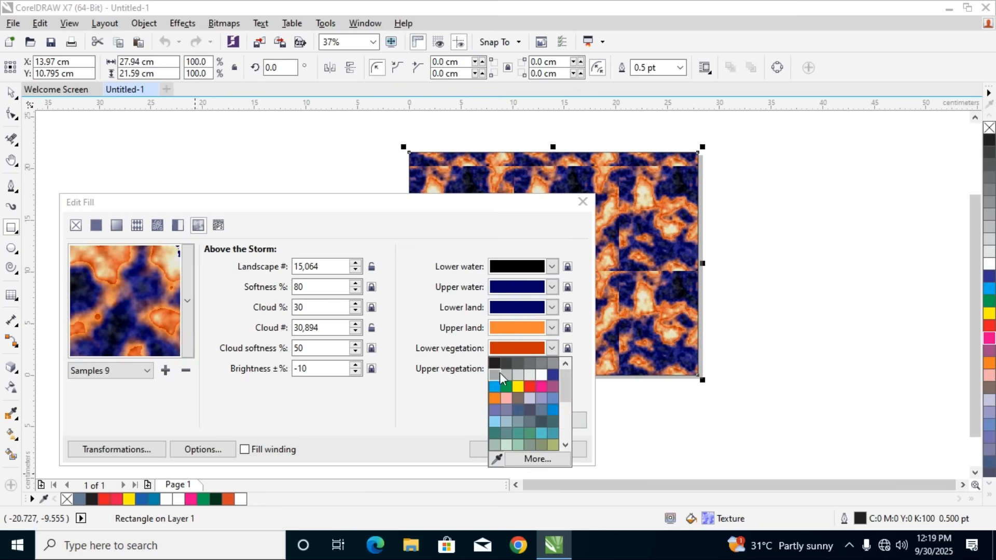
pyautogui.click(493, 391)
pyautogui.click(502, 369)
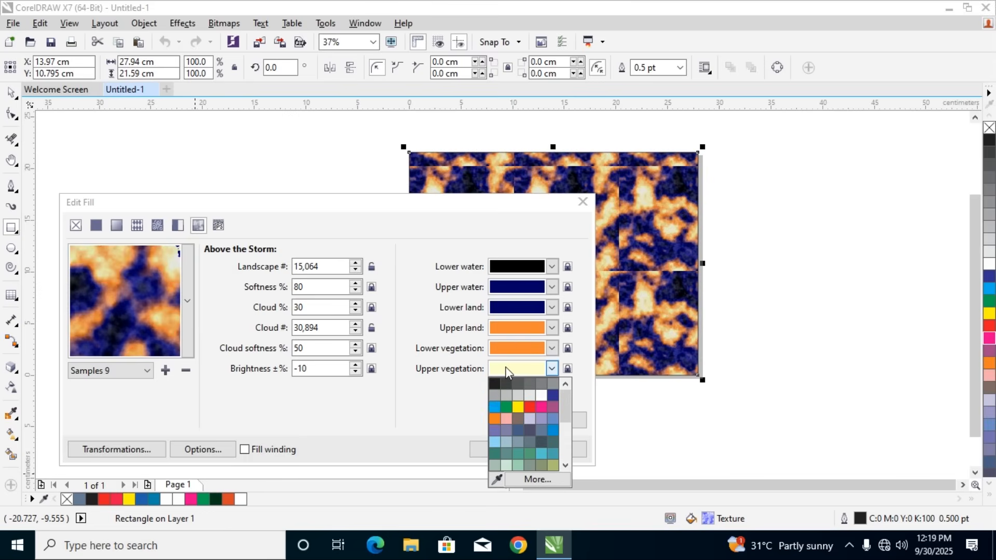
pyautogui.click(491, 419)
# Set the Above the Storm texture's lower land color to dark gray and its upper water color to black (#000000)
pyautogui.click(515, 308)
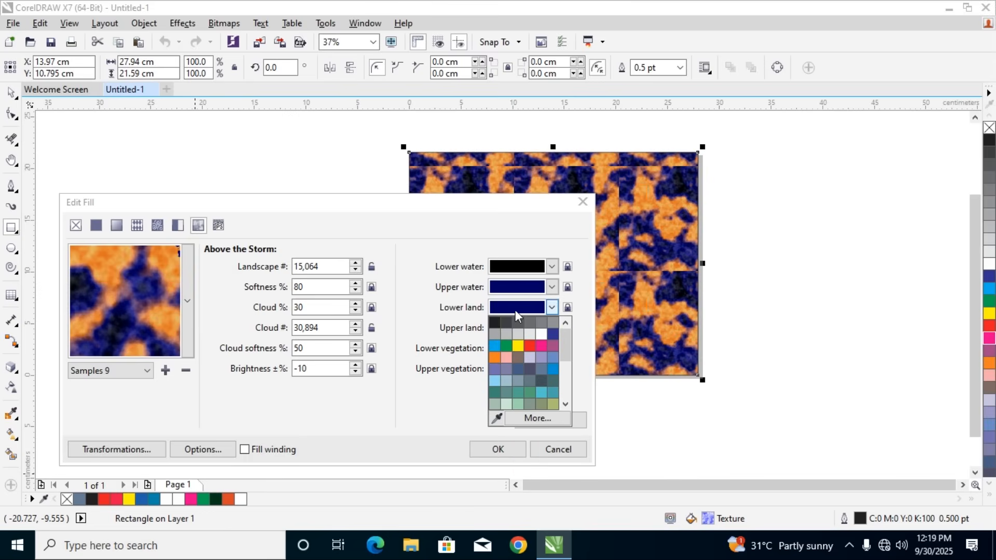
pyautogui.click(493, 322)
pyautogui.click(505, 290)
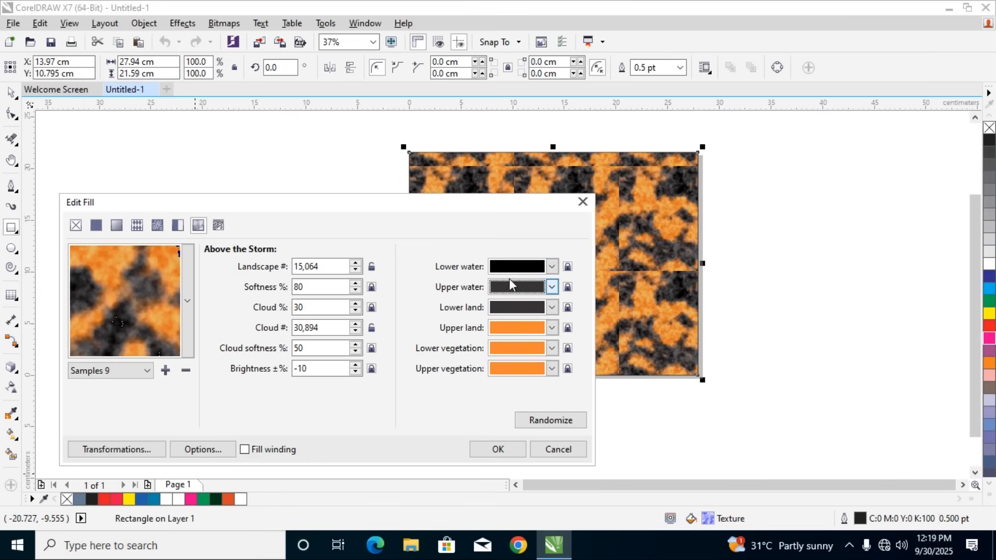
pyautogui.click(508, 289)
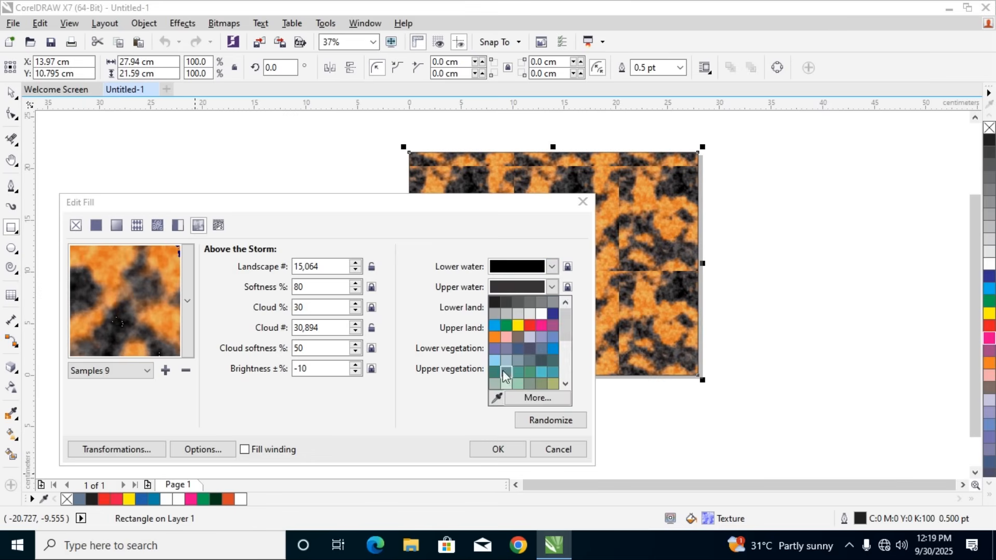
pyautogui.click(525, 402)
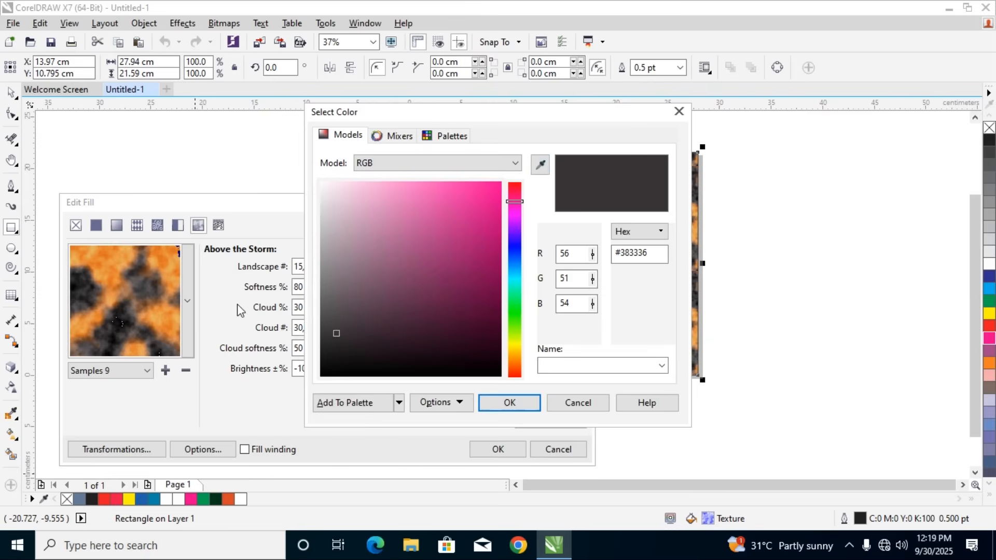
pyautogui.moveTo(338, 302); pyautogui.dragTo(318, 378)
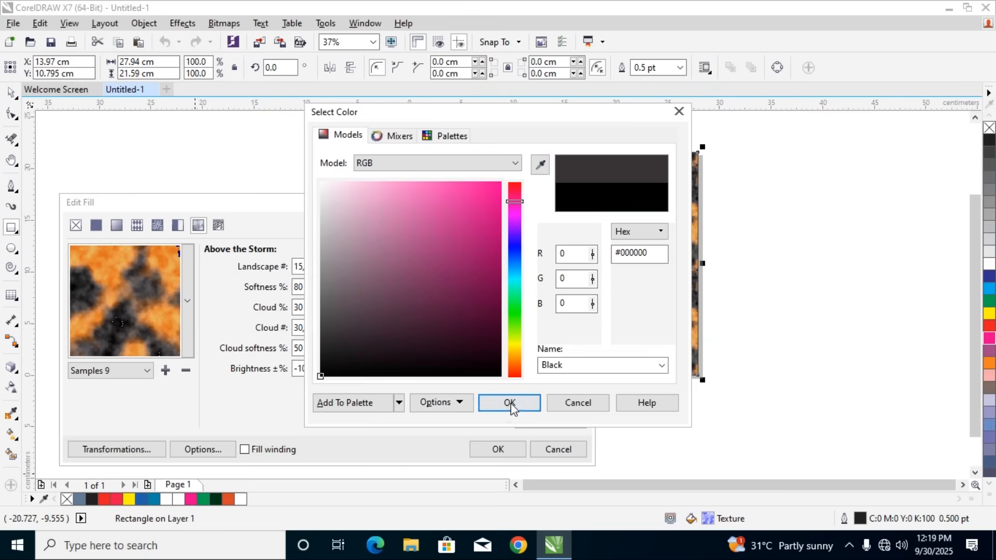
pyautogui.click(508, 402)
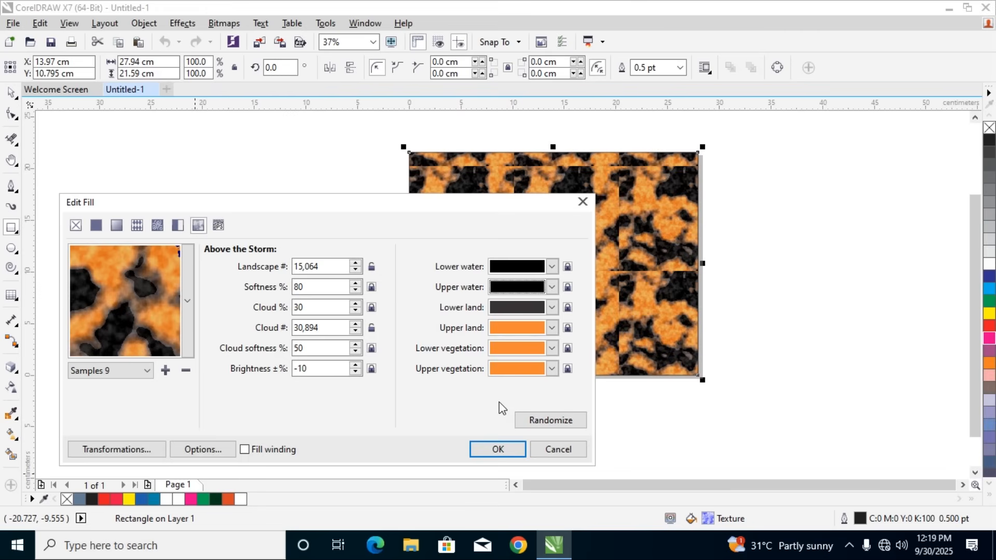
# Randomize the Above the Storm texture several times, then switch to the Styles texture library
pyautogui.click(524, 417)
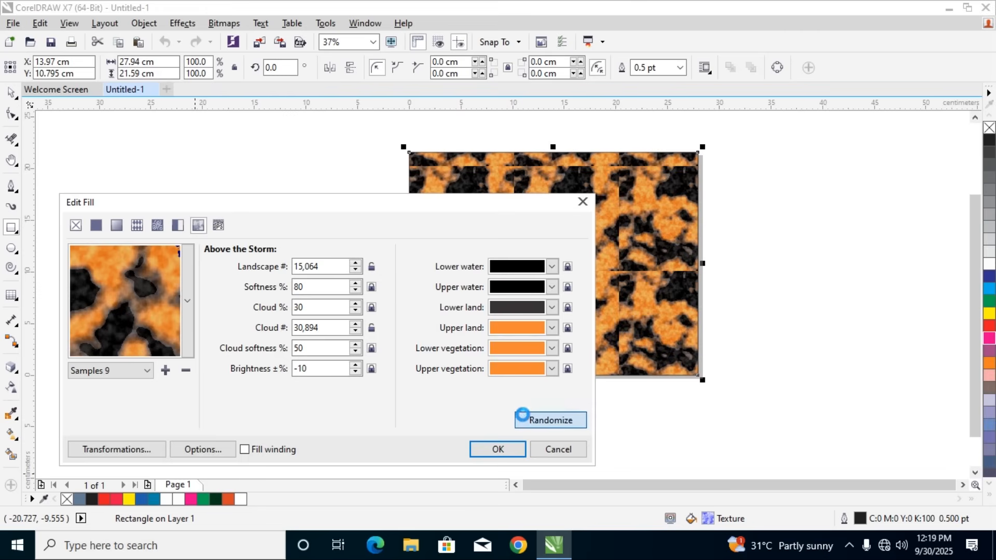
pyautogui.click(531, 422)
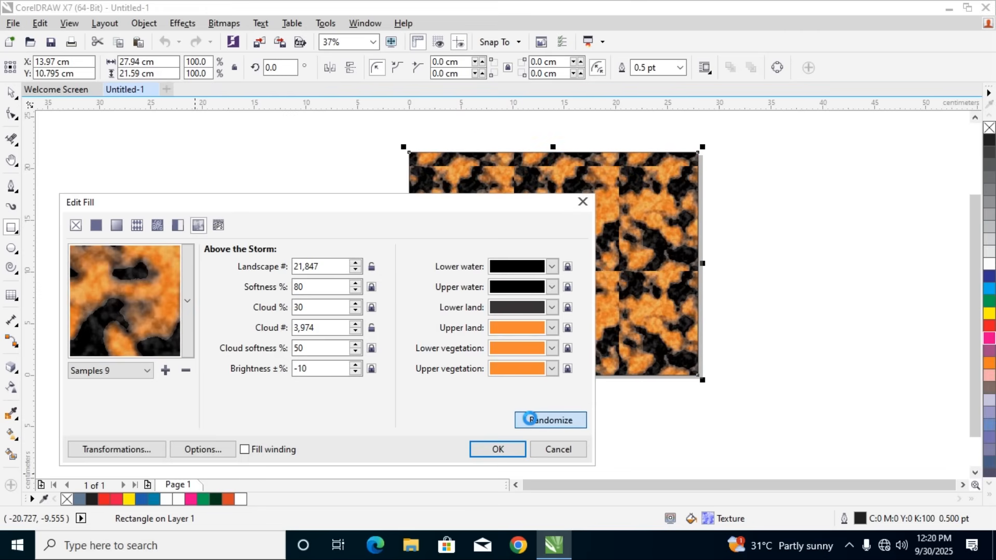
pyautogui.click(532, 423)
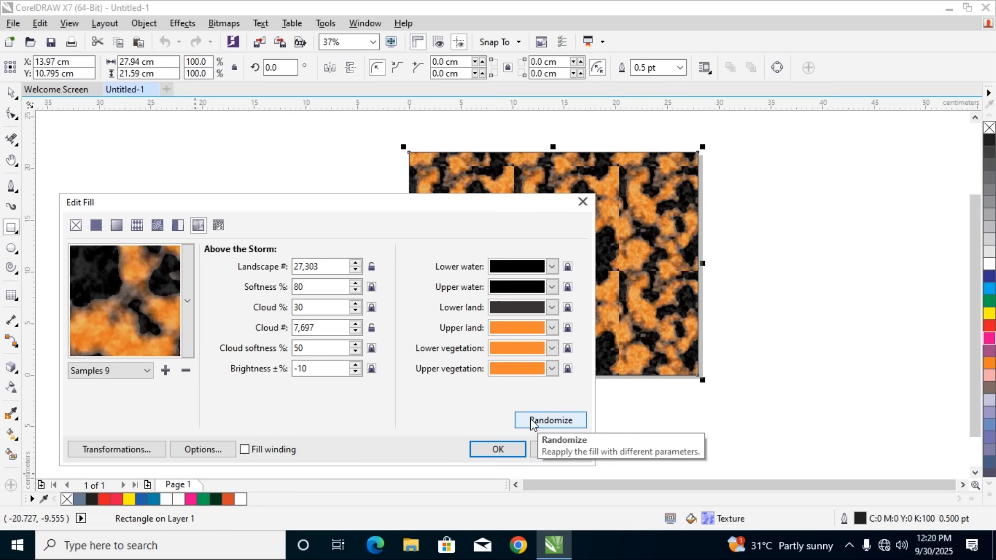
pyautogui.click(533, 422)
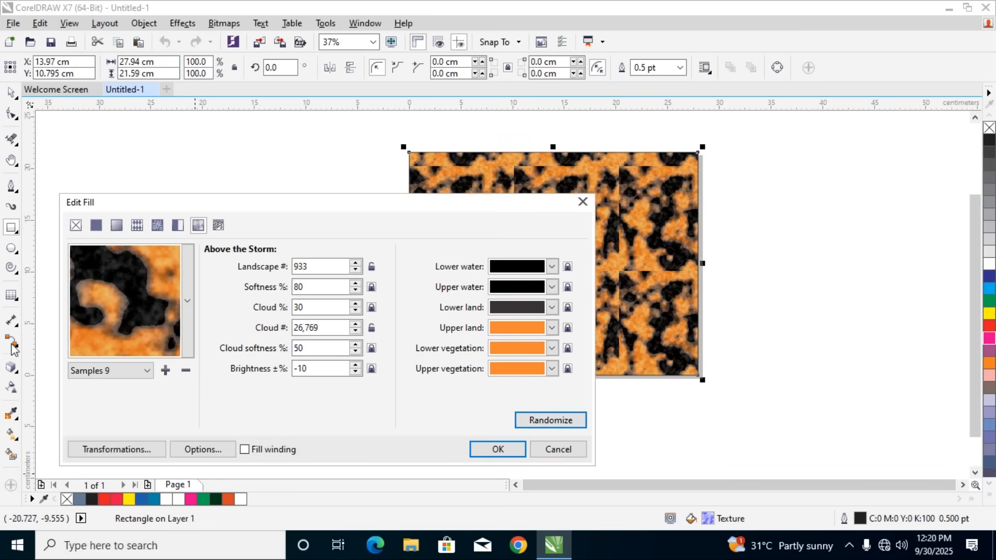
pyautogui.click(99, 370)
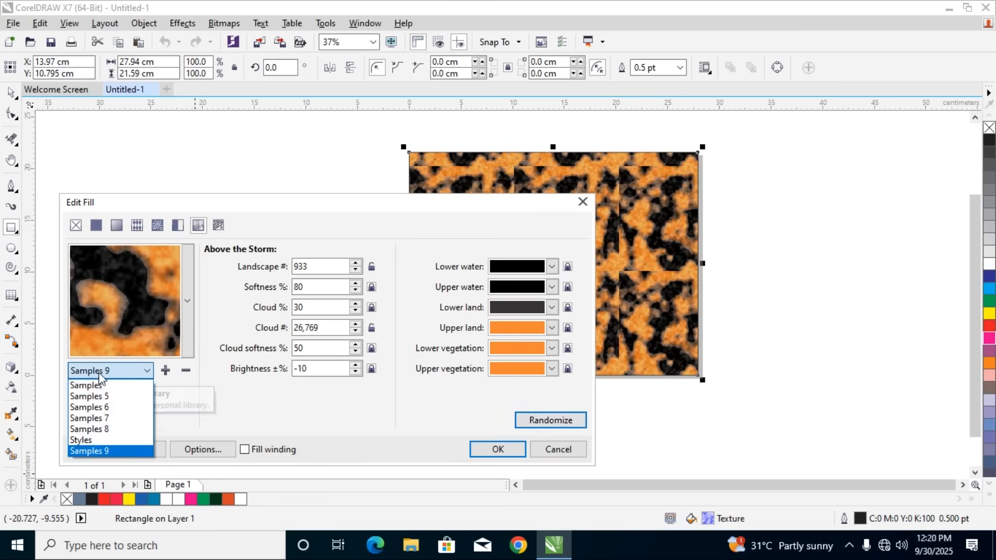
pyautogui.click(89, 440)
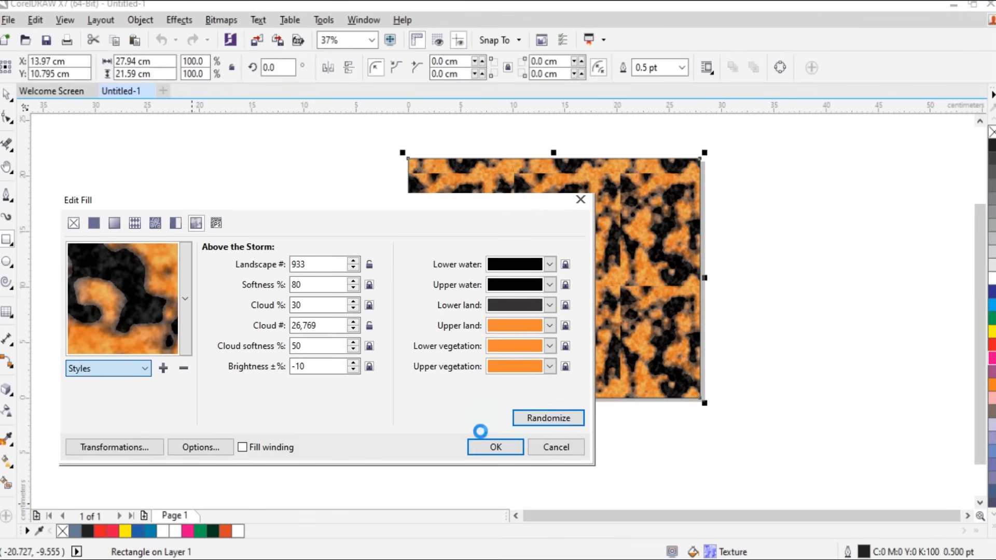
# Try the Bars and Basketweave PostScript fills on the rectangle, and apply the Birds PostScript fill
pyautogui.click(218, 224)
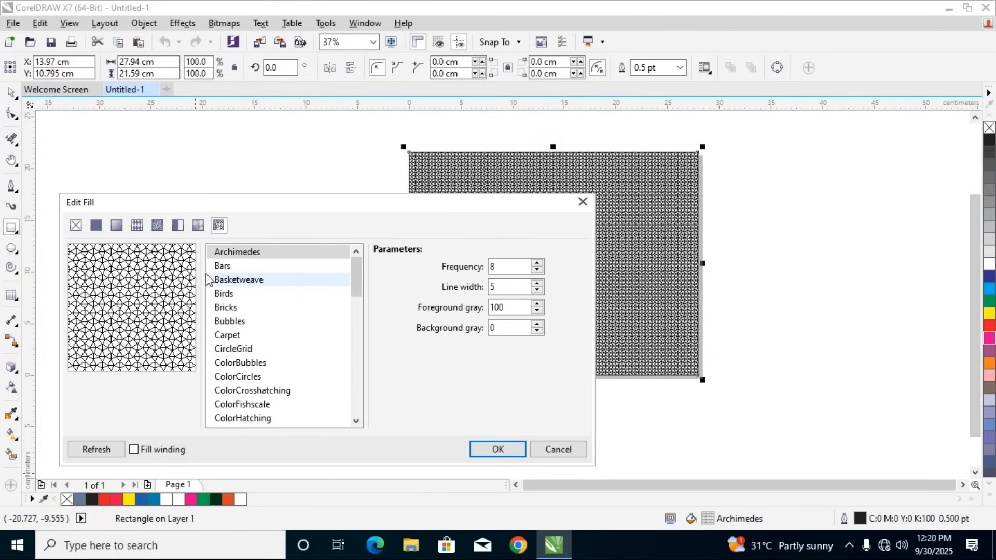
pyautogui.click(221, 267)
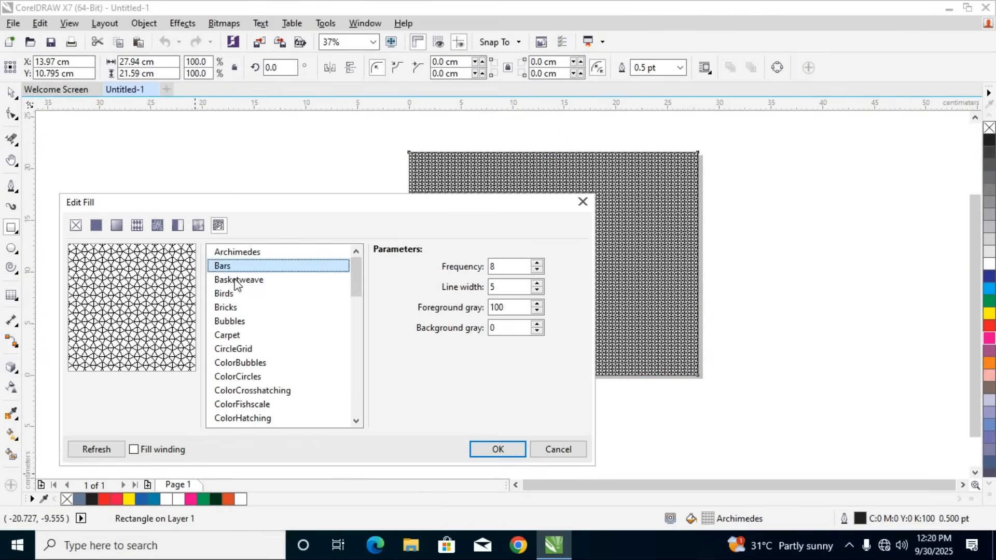
pyautogui.click(236, 282)
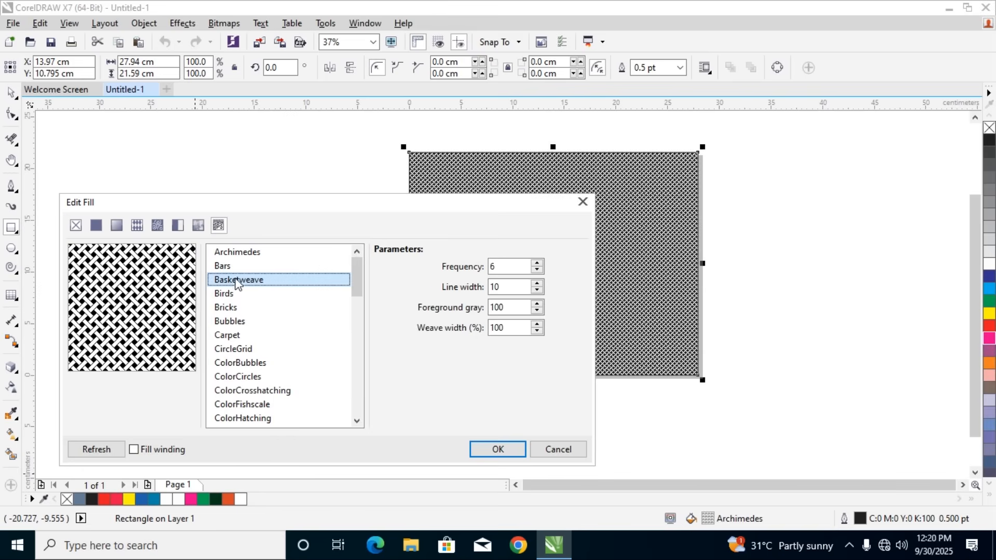
pyautogui.click(233, 296)
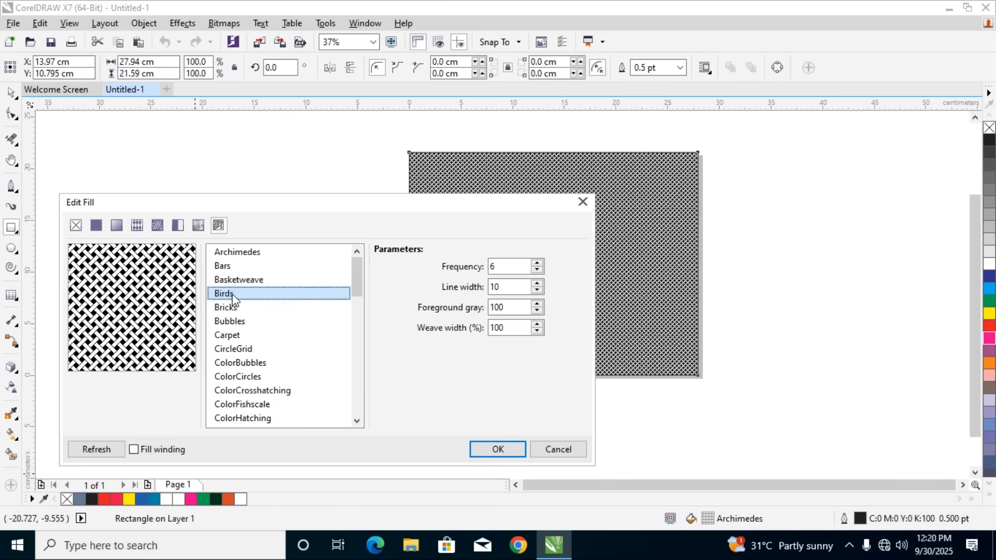
pyautogui.click(498, 449)
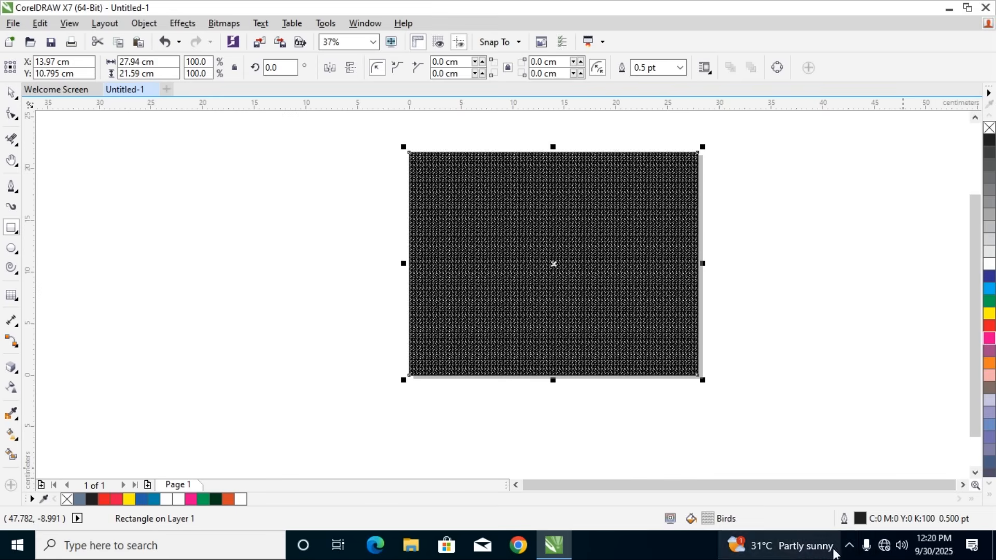
pyautogui.click(847, 544)
pyautogui.click(833, 516)
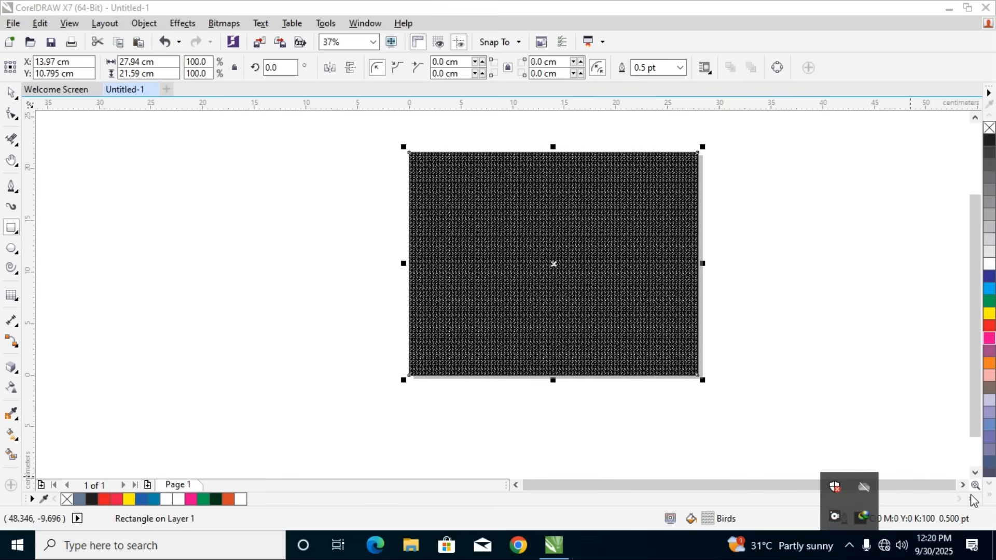
pyautogui.click(14, 97)
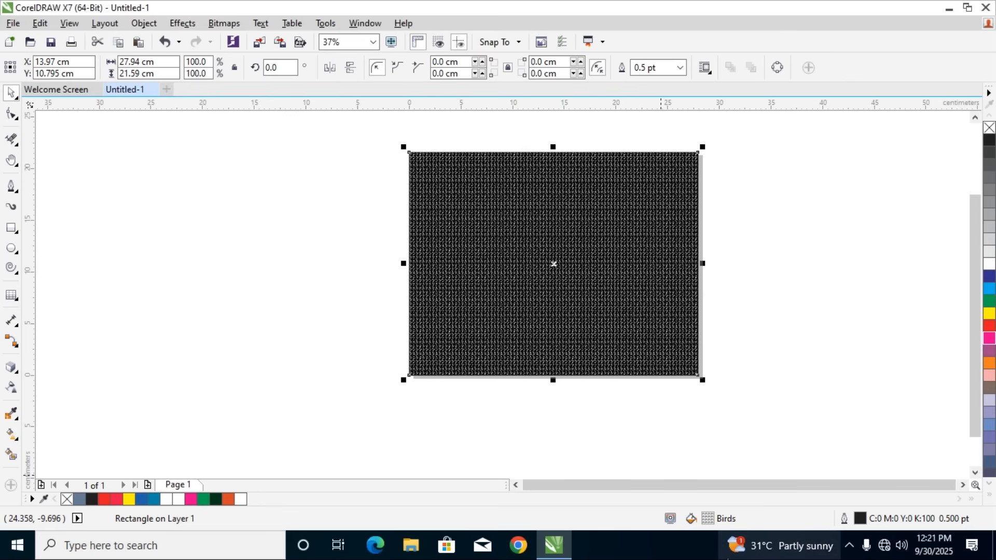
pyautogui.click(850, 546)
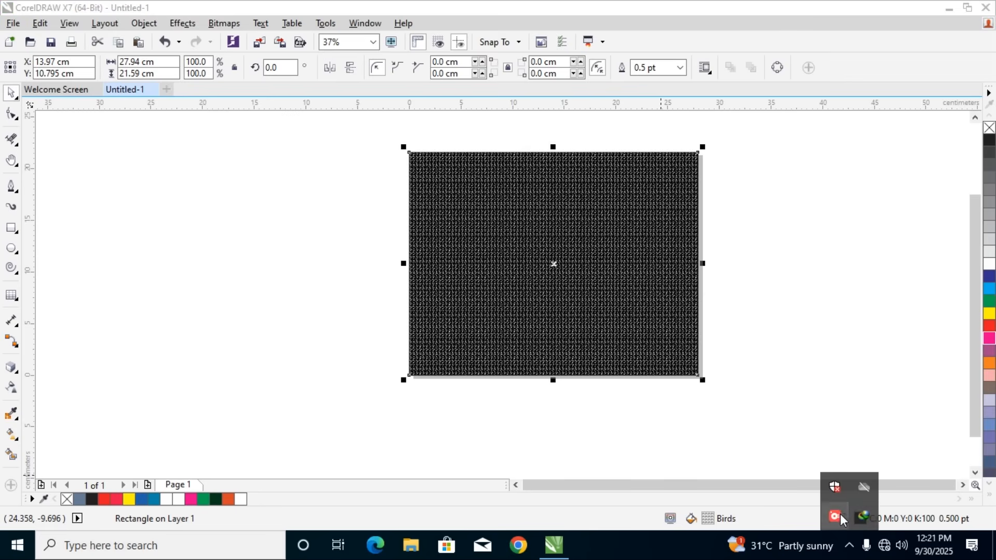
pyautogui.click(836, 516)
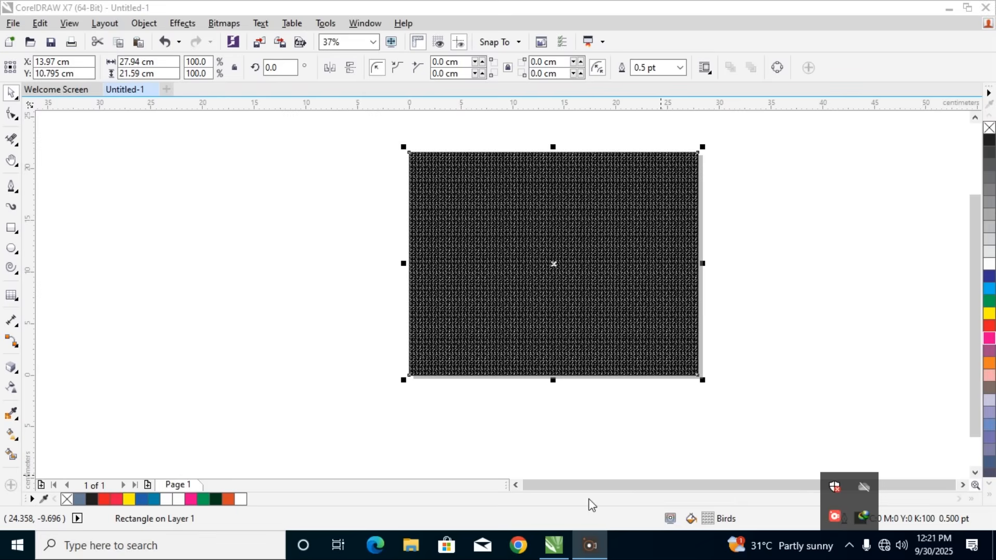